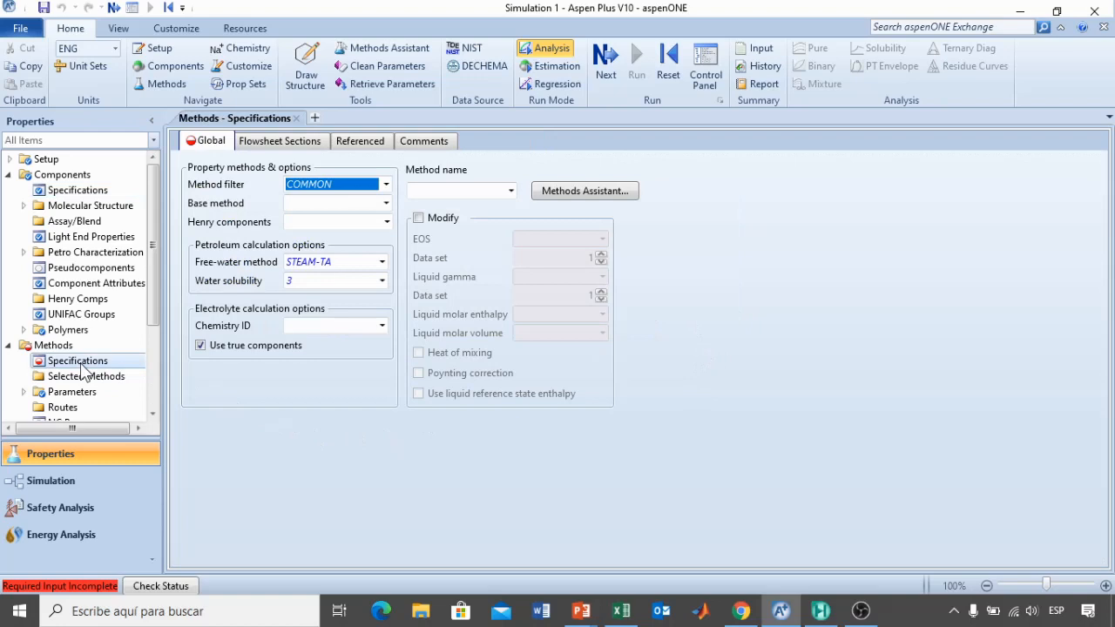
# - Choose LK-PLOCK as the property method in the global method specifications
pyautogui.click(510, 191)
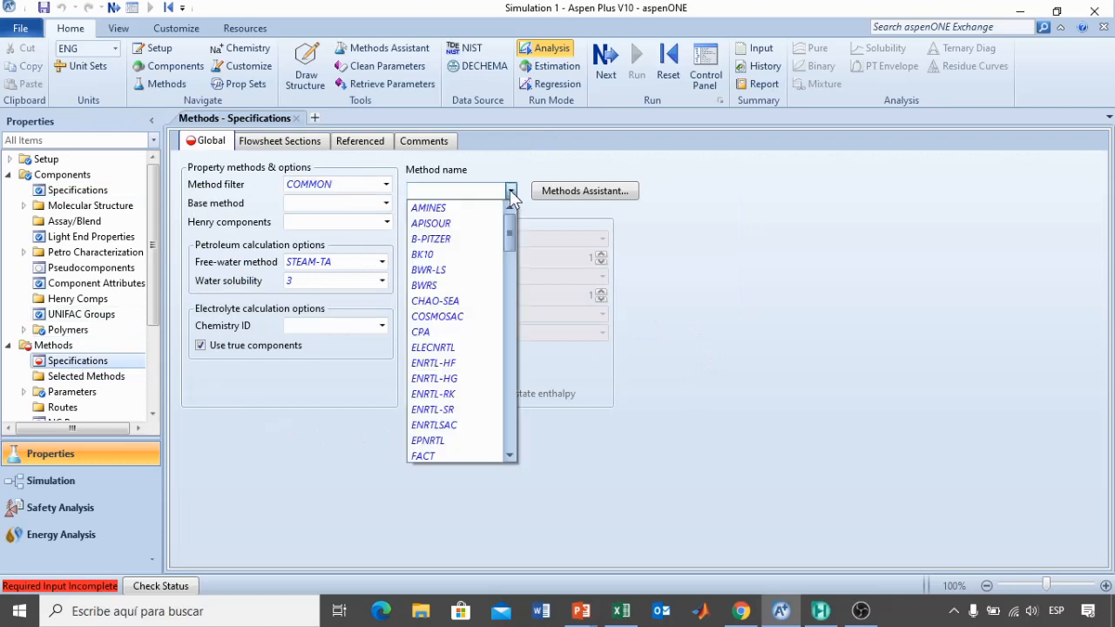
pyautogui.moveTo(510, 222); pyautogui.dragTo(509, 274)
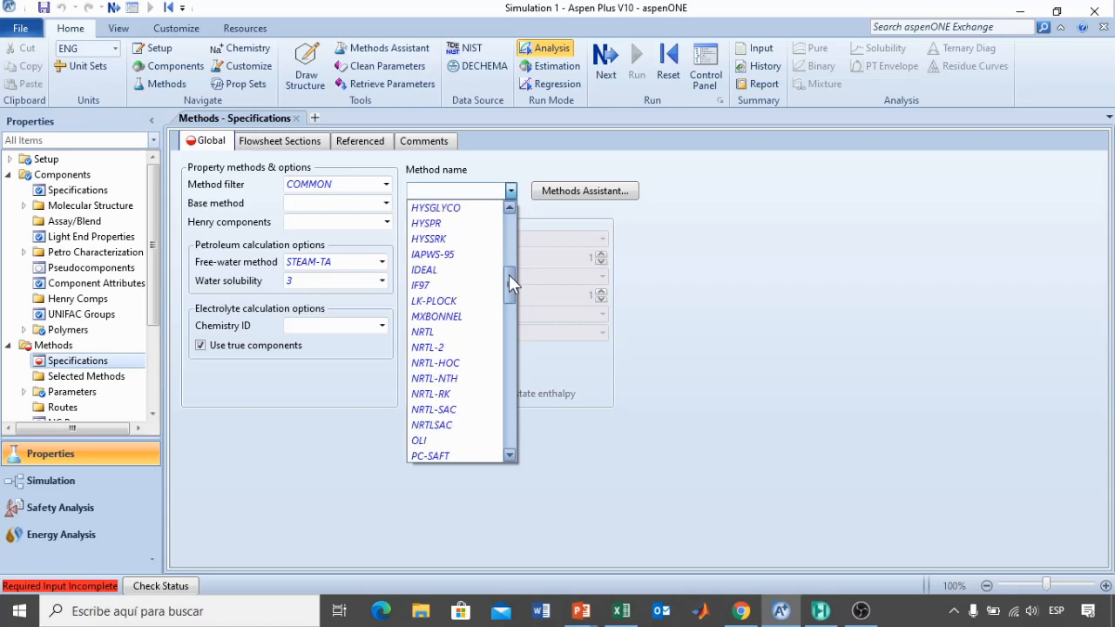
pyautogui.click(446, 304)
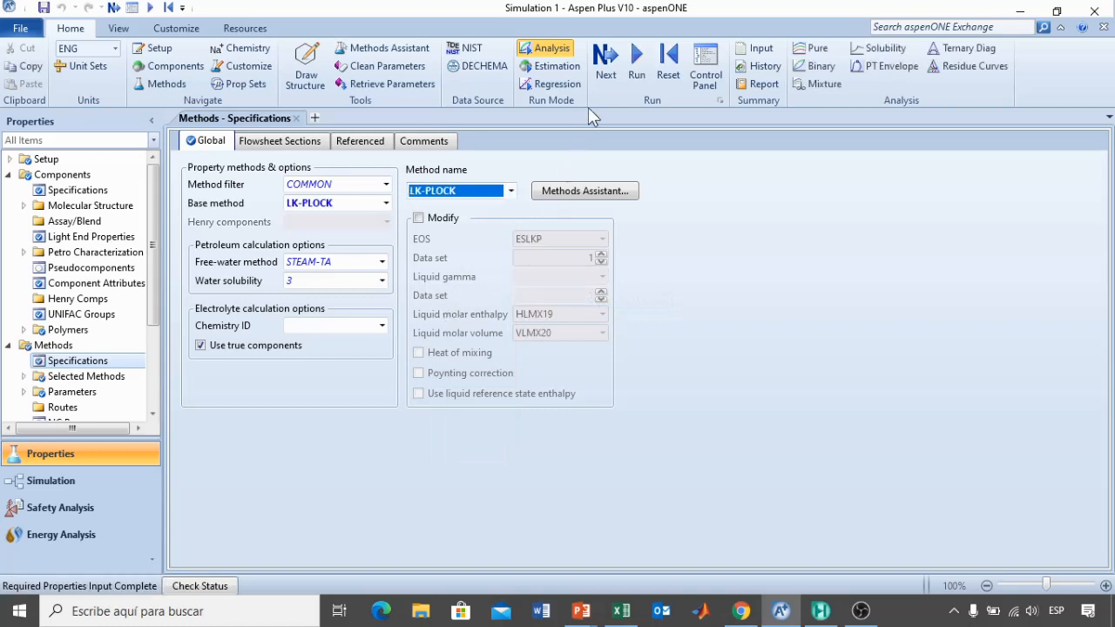
# - Switch to the simulation environment and place an RPlug reactor near the middle of the main flowsheet
pyautogui.moveTo(158, 273); pyautogui.dragTo(148, 350)
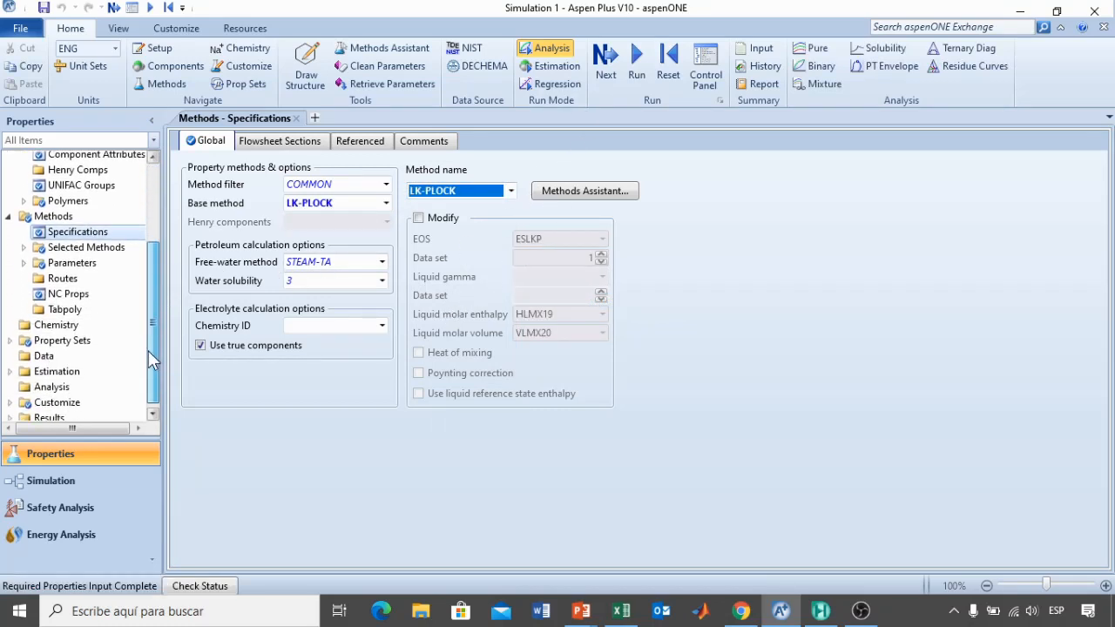
pyautogui.click(49, 487)
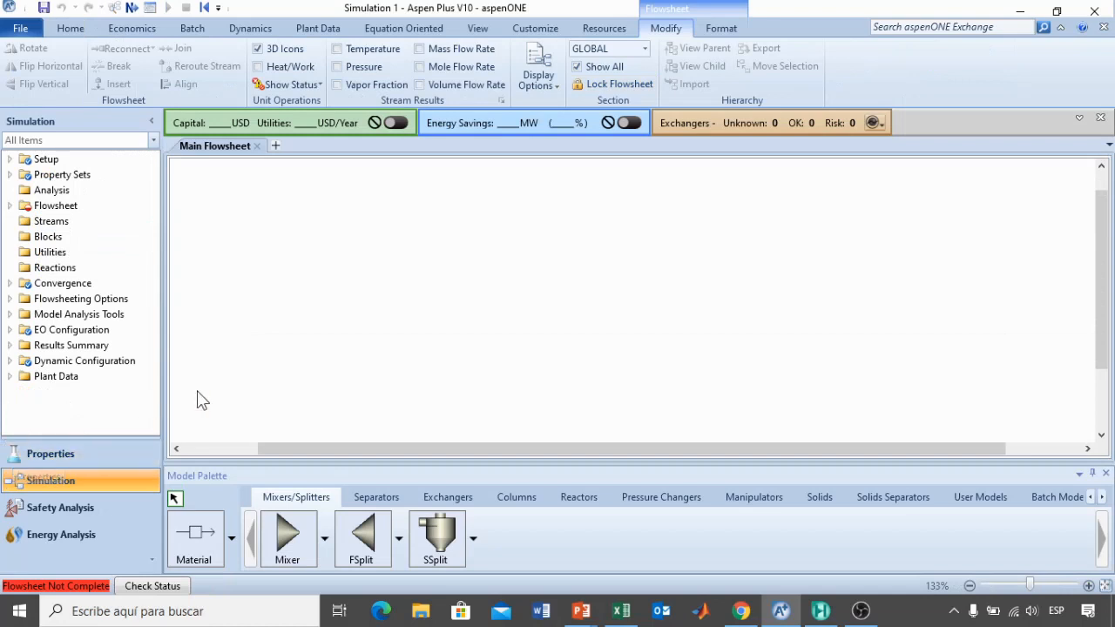
pyautogui.click(580, 496)
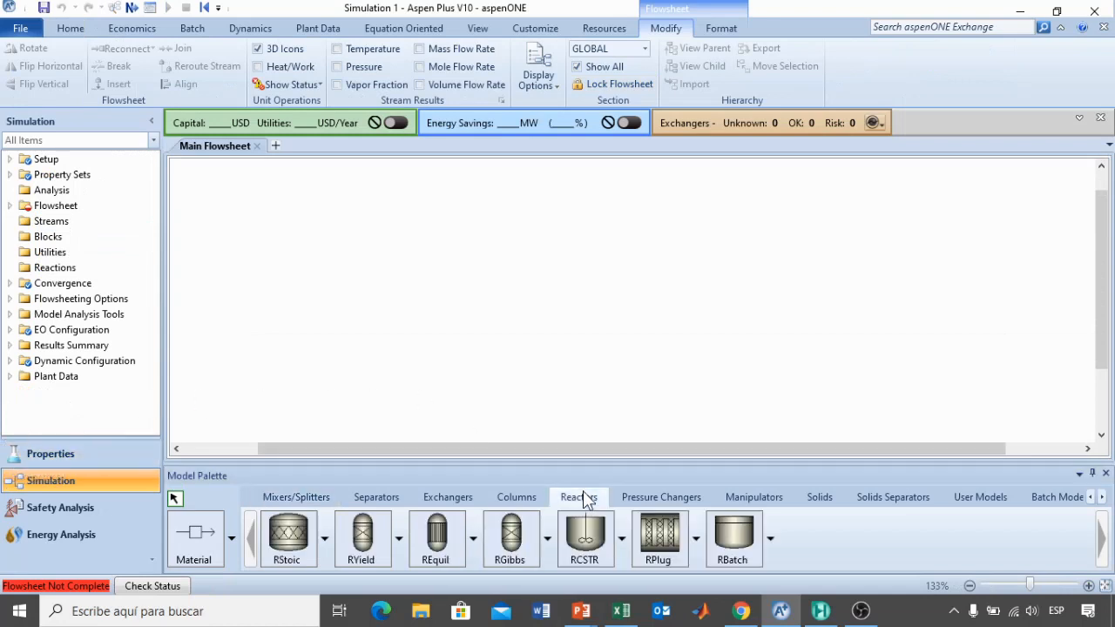
pyautogui.click(668, 530)
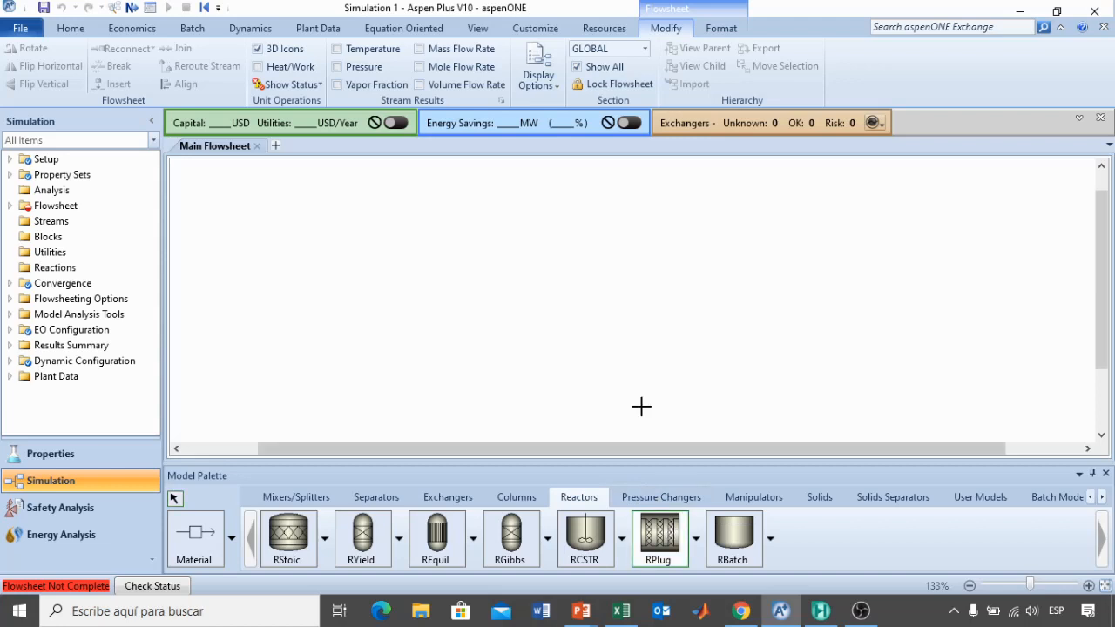
pyautogui.click(607, 293)
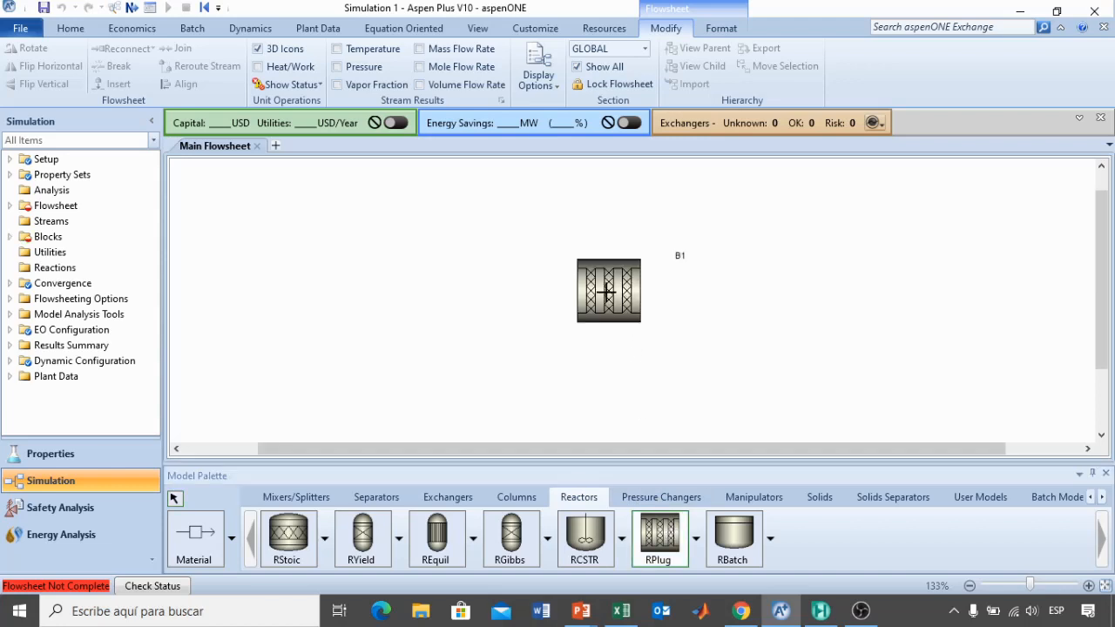
# - Connect a material feed stream to the RPlug reactor's inlet and a material product stream to its outlet
pyautogui.click(193, 549)
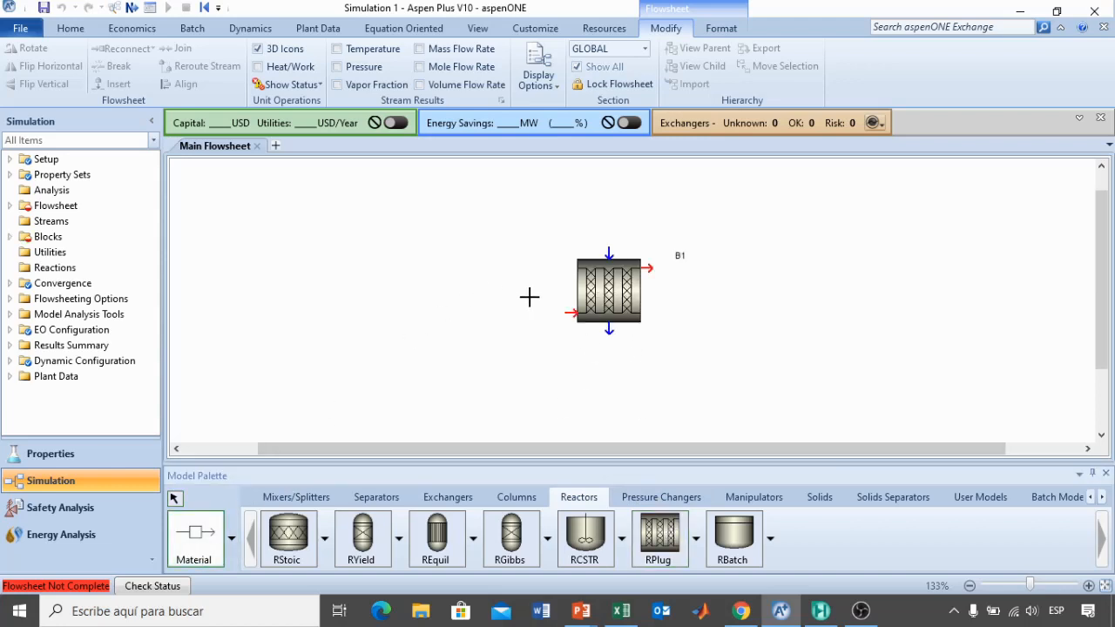
pyautogui.click(571, 312)
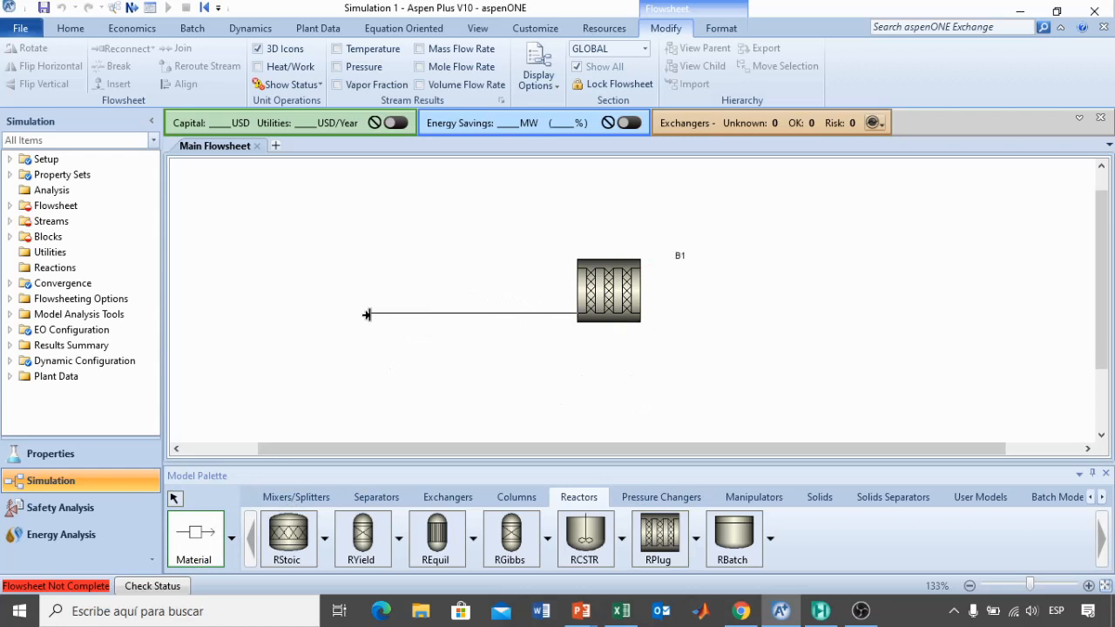
pyautogui.click(366, 315)
pyautogui.click(646, 268)
pyautogui.click(800, 268)
pyautogui.rightClick(729, 319)
# - Rename the reactor's feed stream as BENCENO
pyautogui.click(425, 319)
pyautogui.write('BEN')
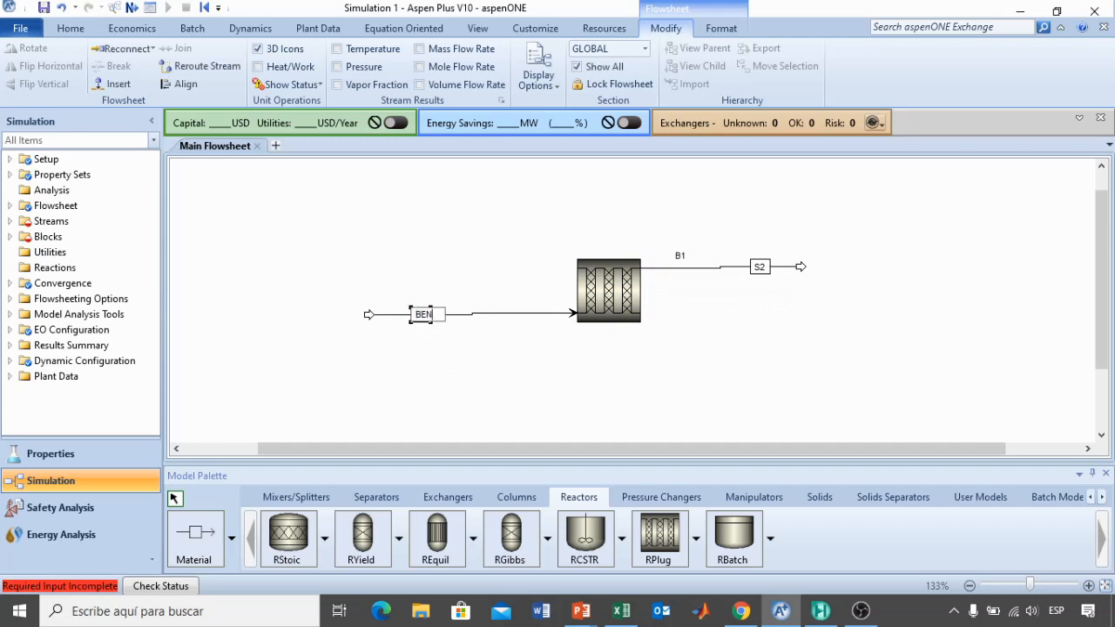
pyautogui.write('CENO')
pyautogui.click(551, 433)
# - Rename the reactor's product stream as BIFENILO
pyautogui.click(760, 268)
pyautogui.click(760, 267)
pyautogui.write('D')
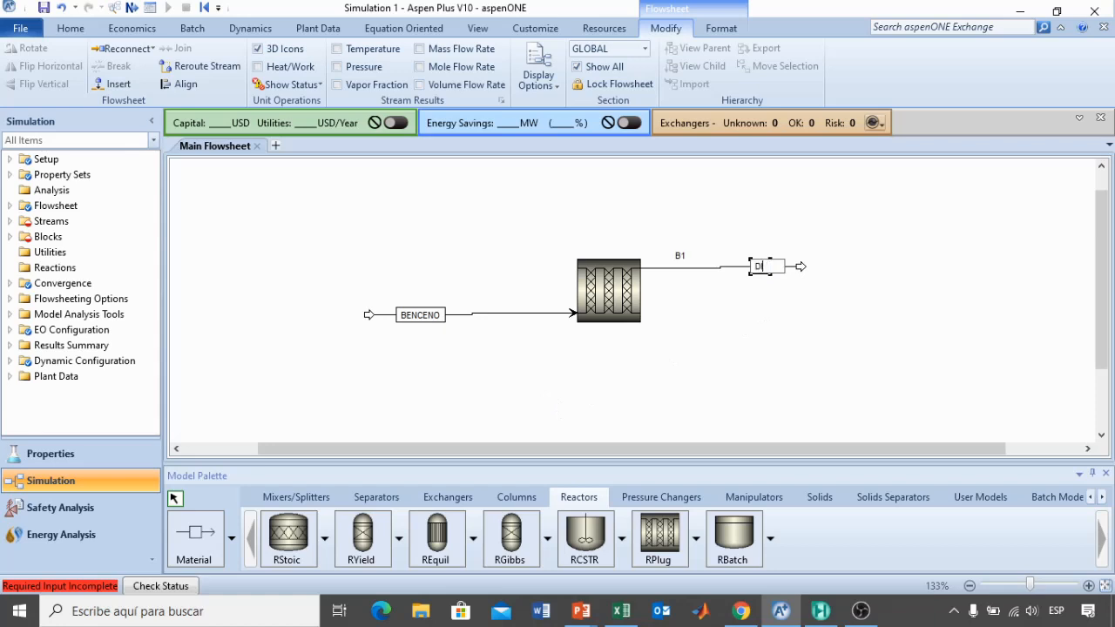
pyautogui.write('IFE')
pyautogui.press('BackSpace')
pyautogui.press('BackSpace')
pyautogui.press('BackSpace')
pyautogui.press('BackSpace')
pyautogui.write('BIFENILO')
pyautogui.click(758, 360)
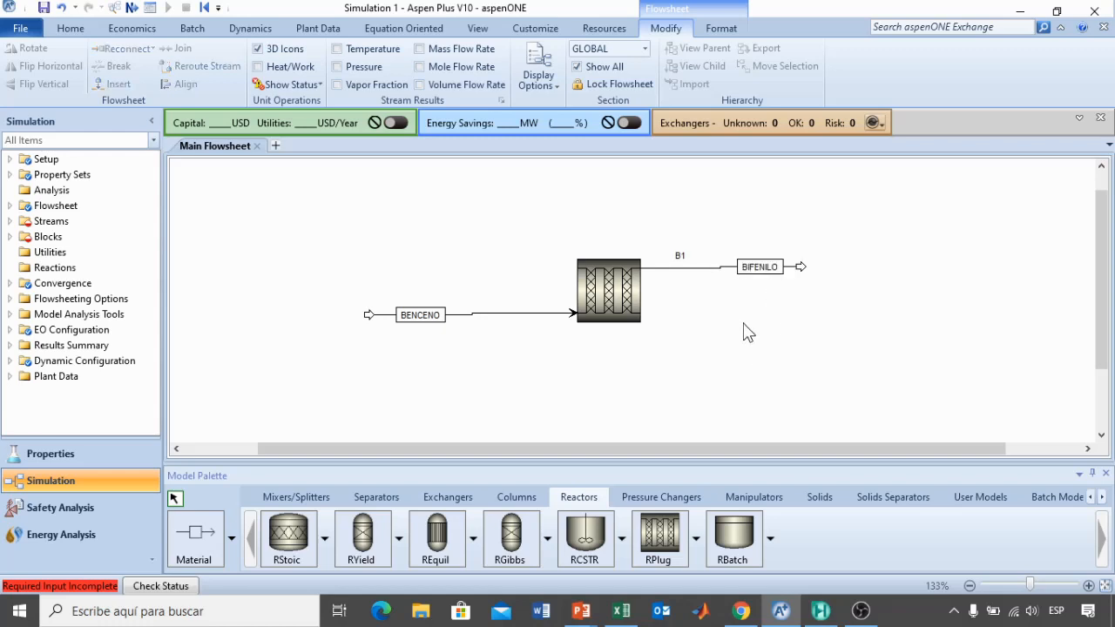
# - Centre the reactor's label above its icon and rename the block as PIROLIS
pyautogui.moveTo(605, 240); pyautogui.dragTo(612, 242)
pyautogui.doubleClick(615, 244)
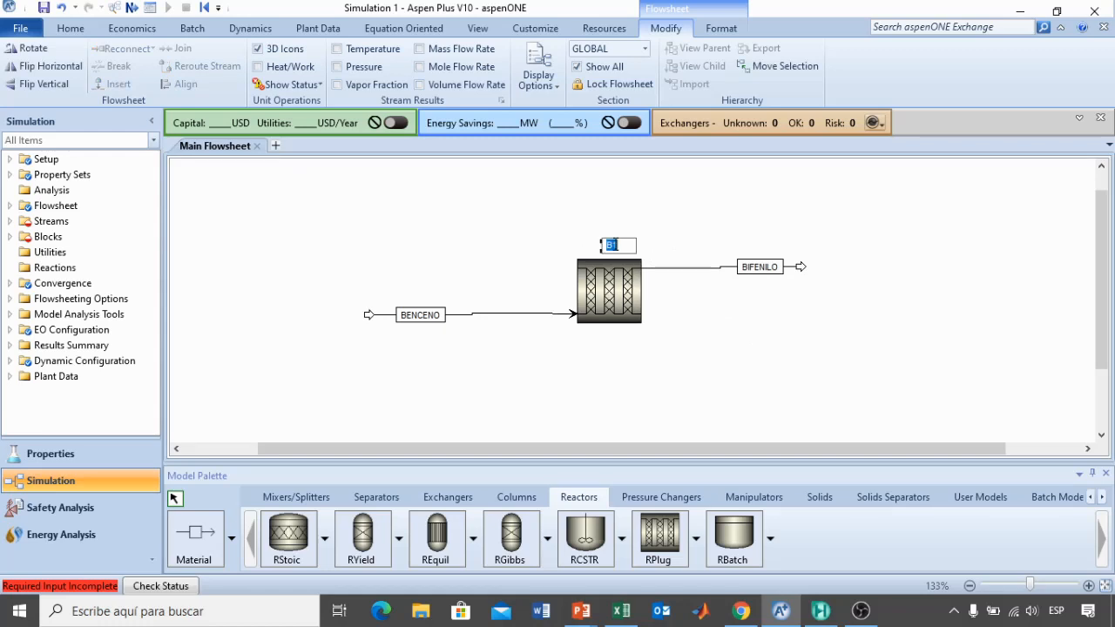
pyautogui.write('PIROLISO')
pyautogui.press('BackSpace')
pyautogui.click(743, 403)
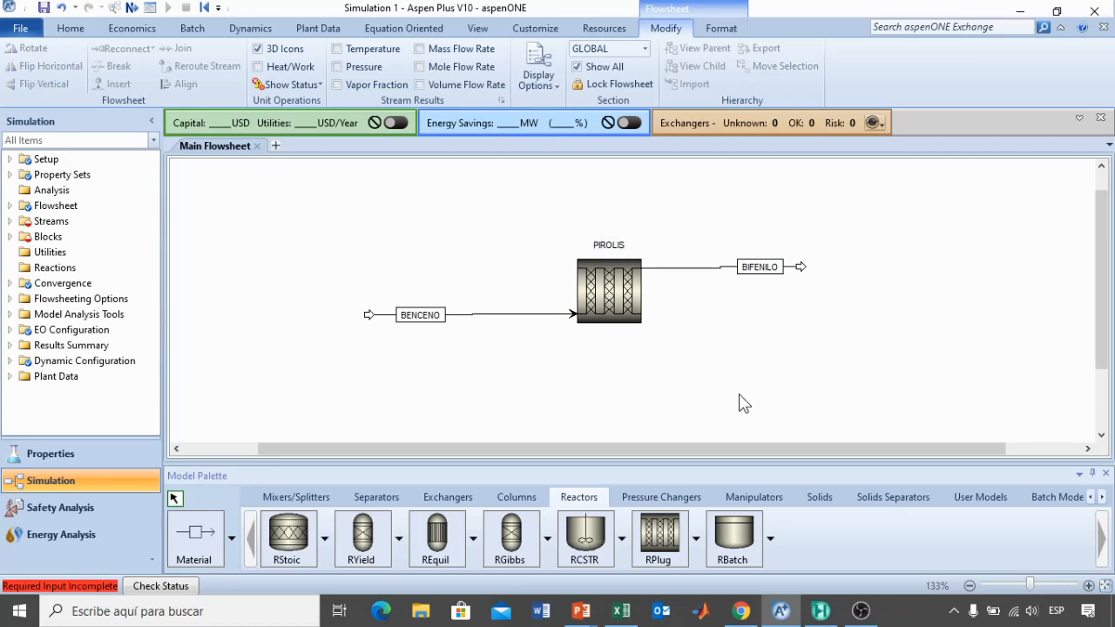
# - Align the BENCENO and BIFENILO stream lines so both run straight to the reactor ports
pyautogui.click(488, 317)
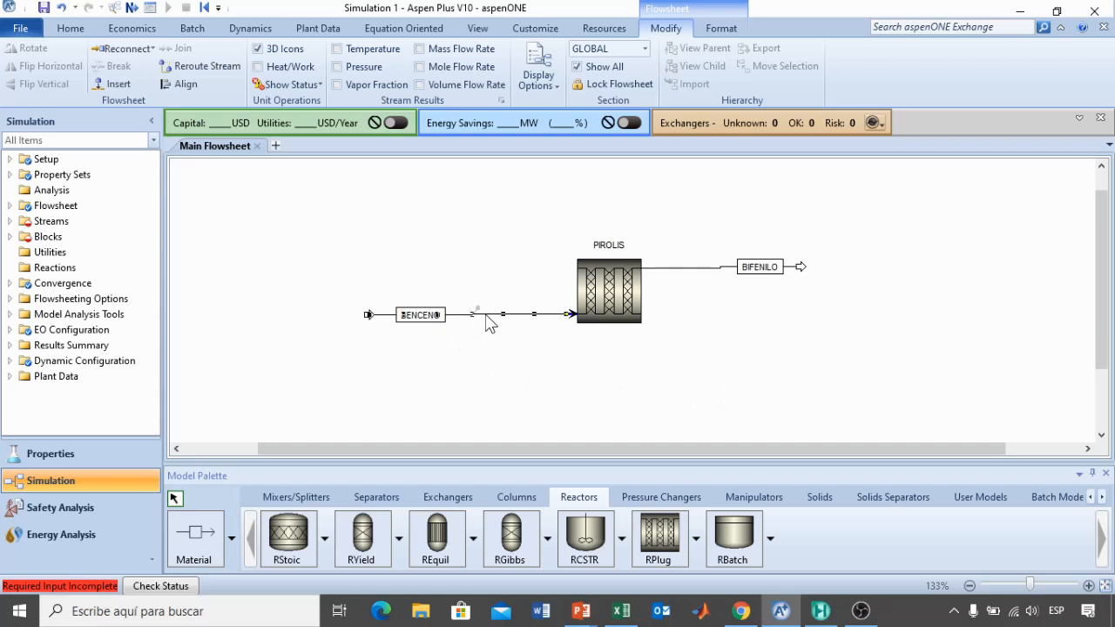
pyautogui.click(702, 269)
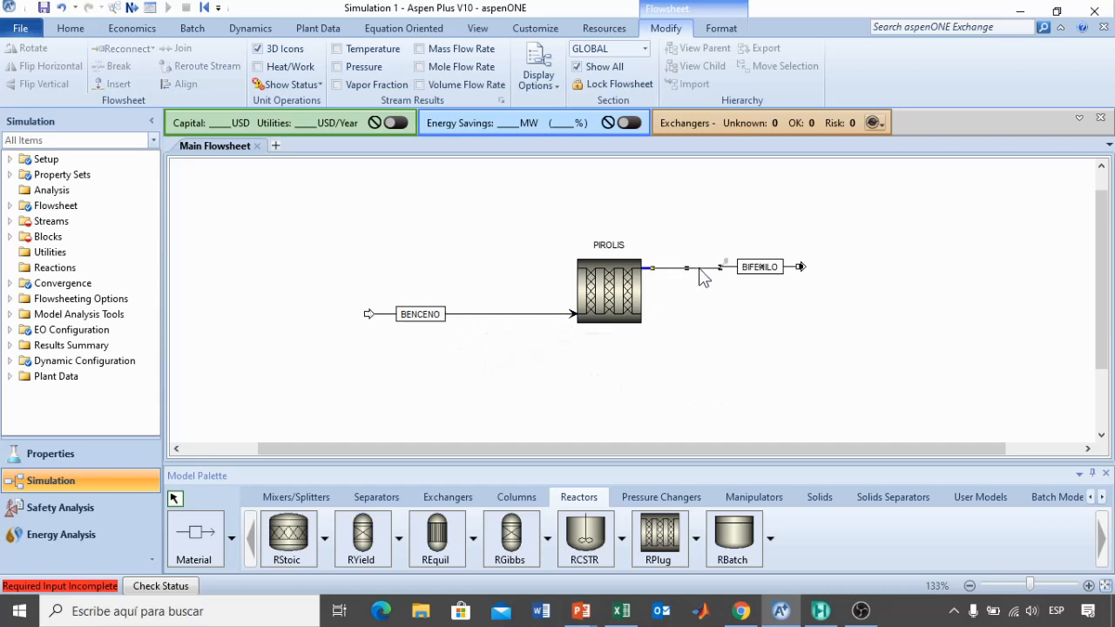
pyautogui.click(721, 324)
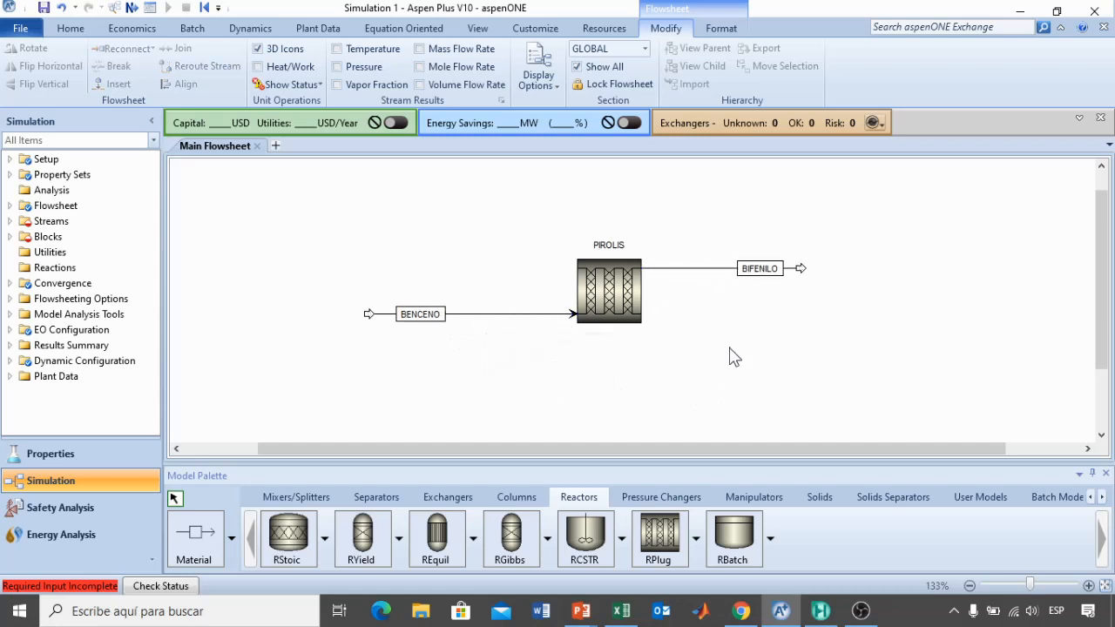
# - Specify the BENCENO stream with a temperature of 1400 F, a pressure of 14,69 psia and a total flow of 0,0682 lbmol/hr
pyautogui.click(9, 221)
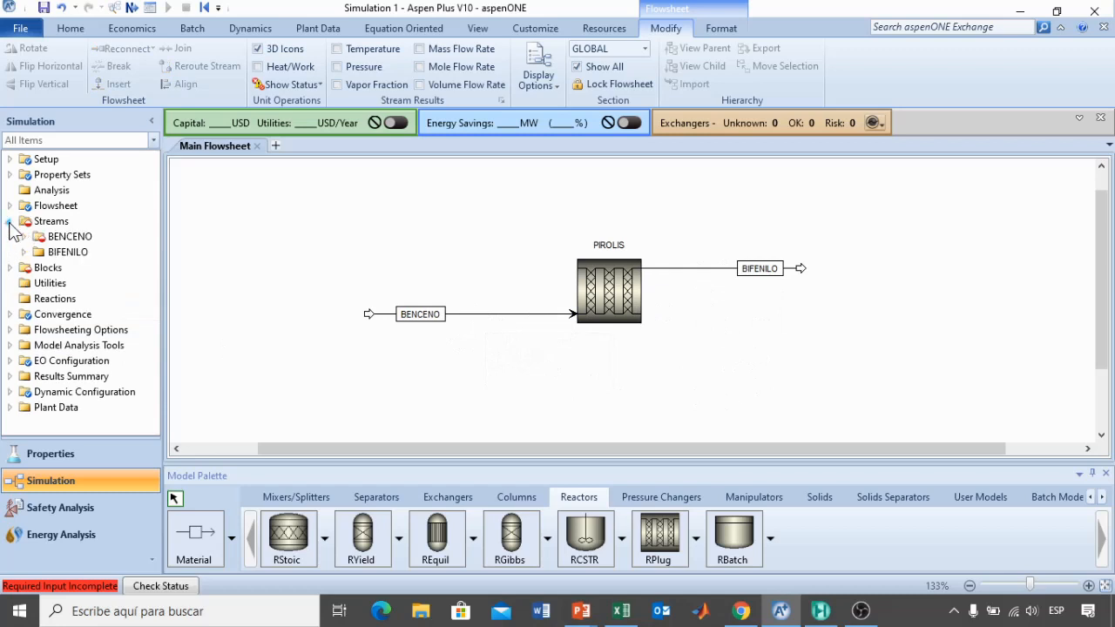
pyautogui.click(25, 235)
pyautogui.doubleClick(74, 252)
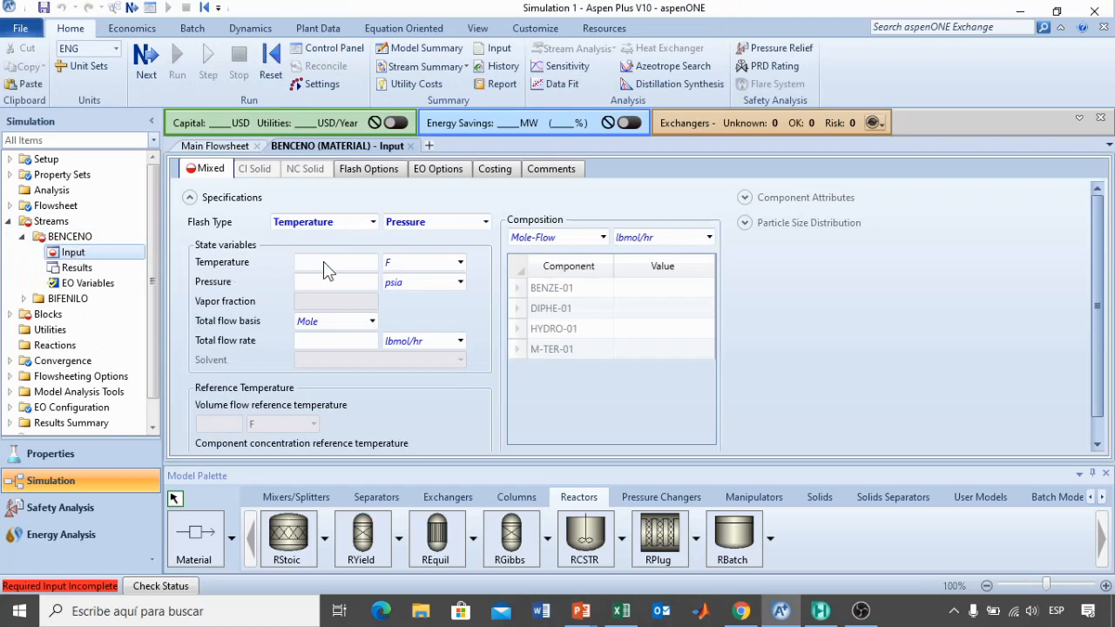
pyautogui.click(325, 261)
pyautogui.write('1400')
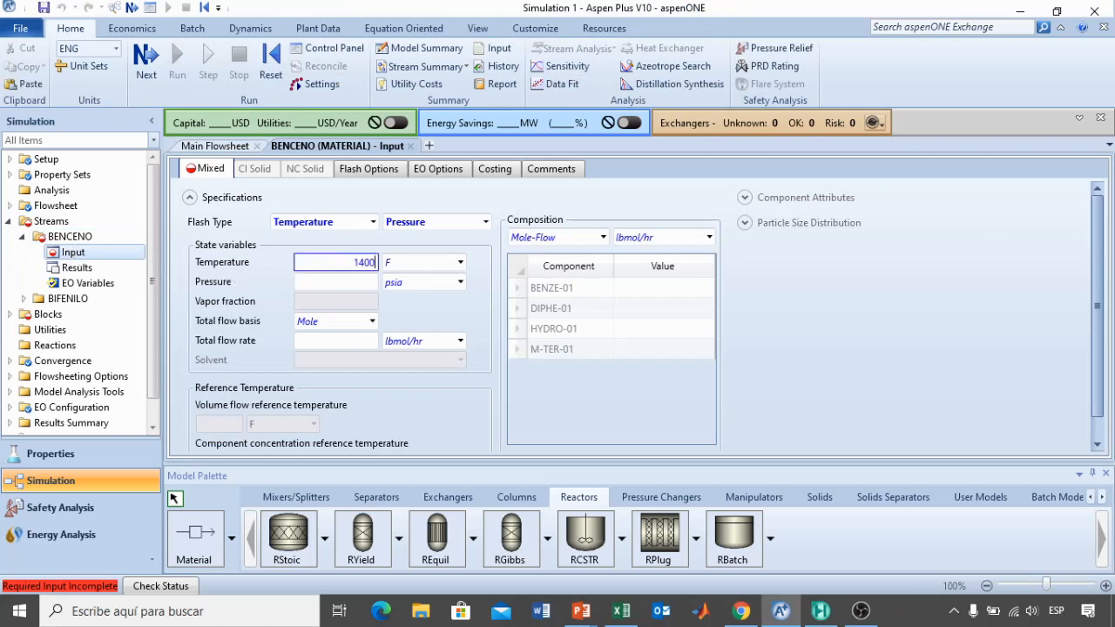
pyautogui.click(342, 284)
pyautogui.write('14,69')
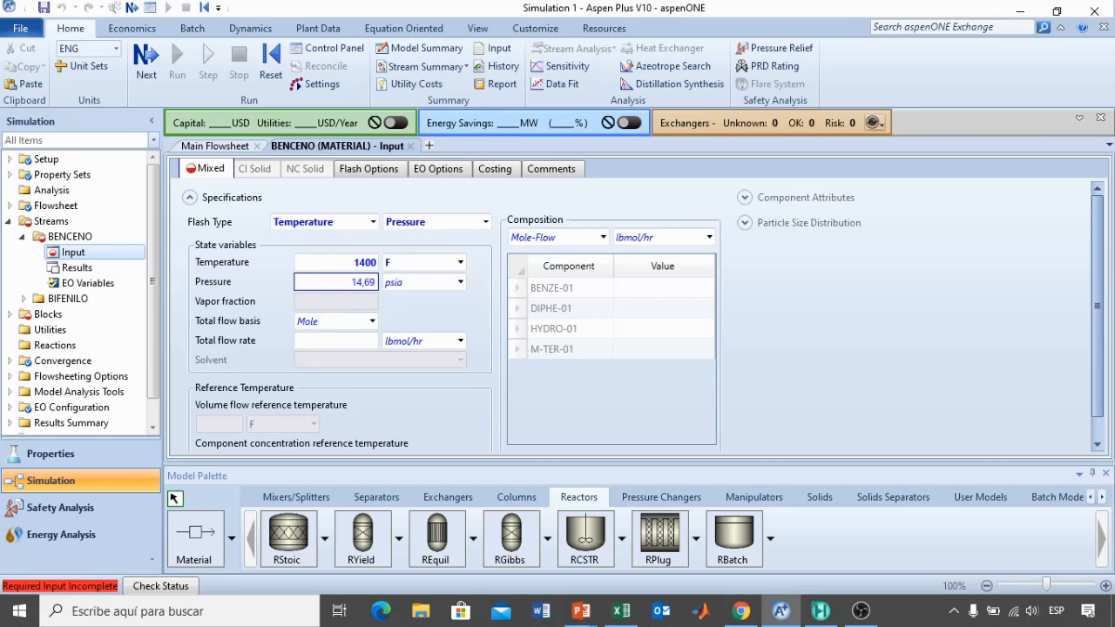
pyautogui.click(352, 339)
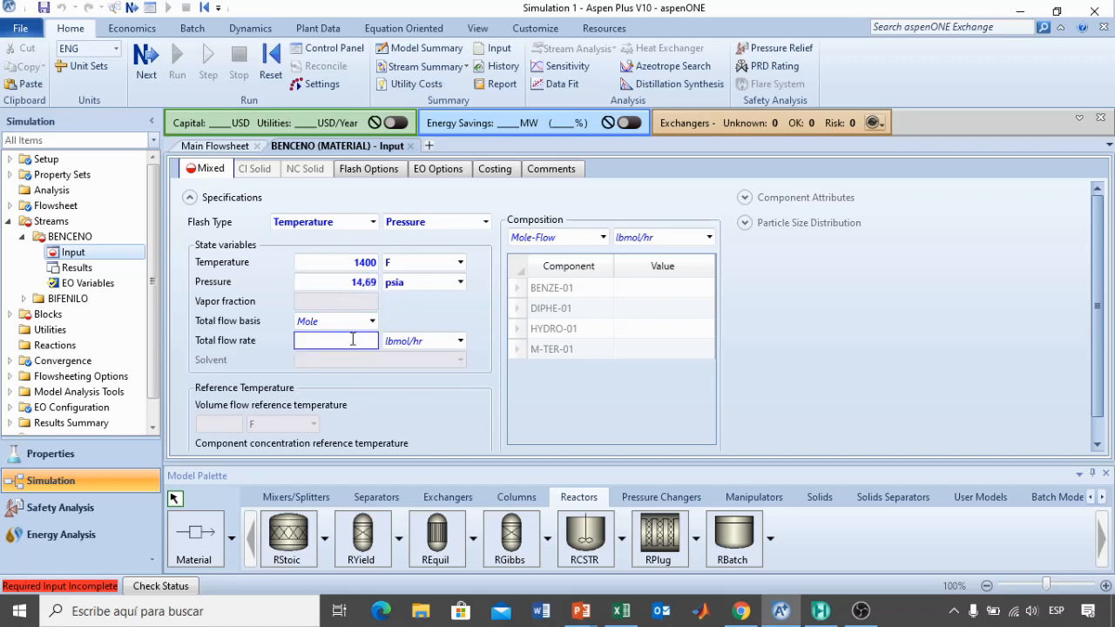
pyautogui.write('0,0682')
pyautogui.press('Return')
# - Define the BENCENO stream's composition as Mole-Frac with a value of 1 for BENZE-01
pyautogui.click(602, 237)
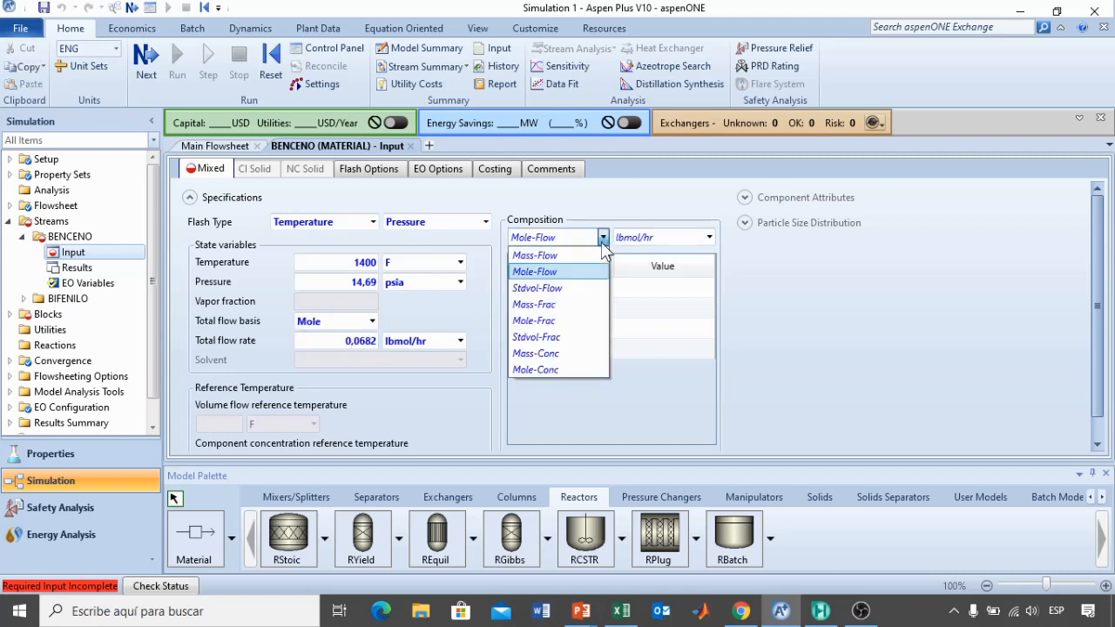
pyautogui.click(579, 321)
pyautogui.click(634, 288)
pyautogui.write('1')
pyautogui.press('Return')
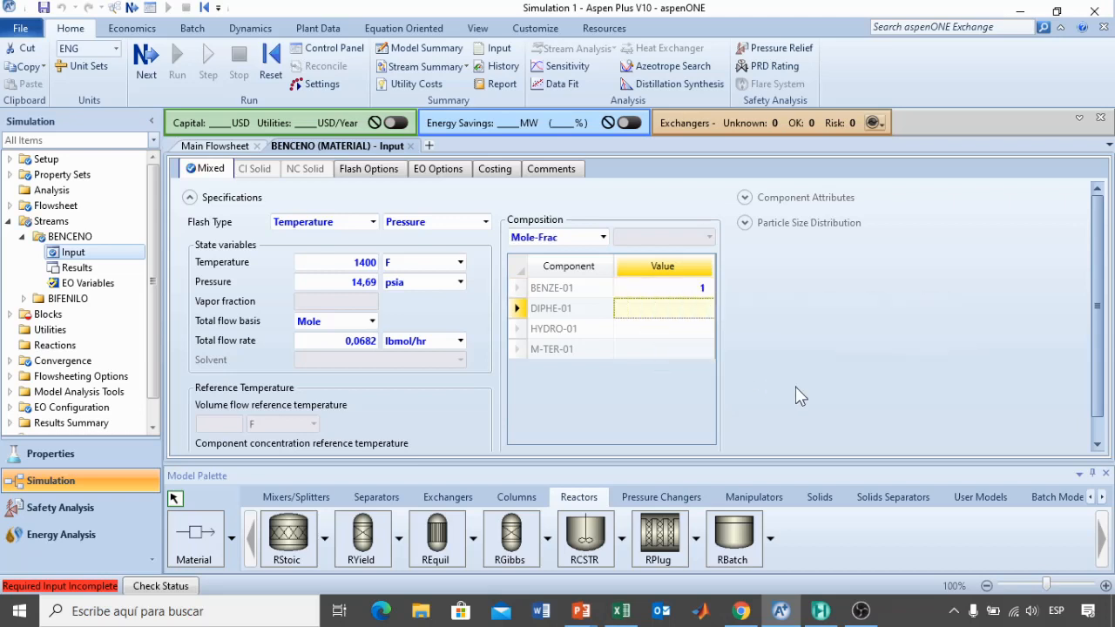
# - Set the PIROLIS block's reactor type to Reactor with specified temperature
pyautogui.click(10, 314)
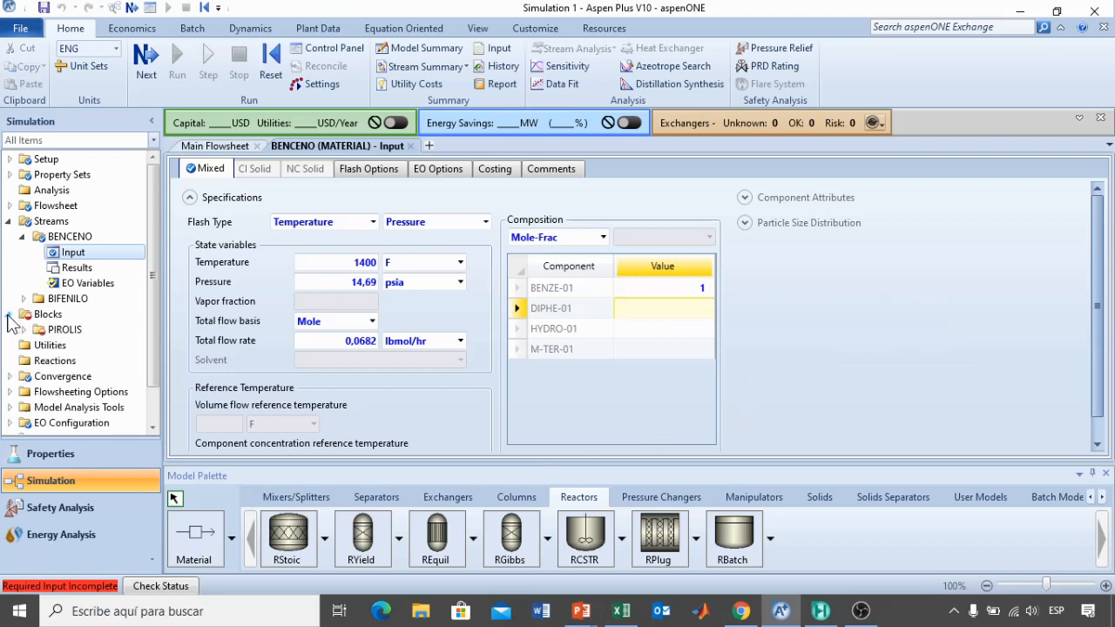
pyautogui.click(24, 330)
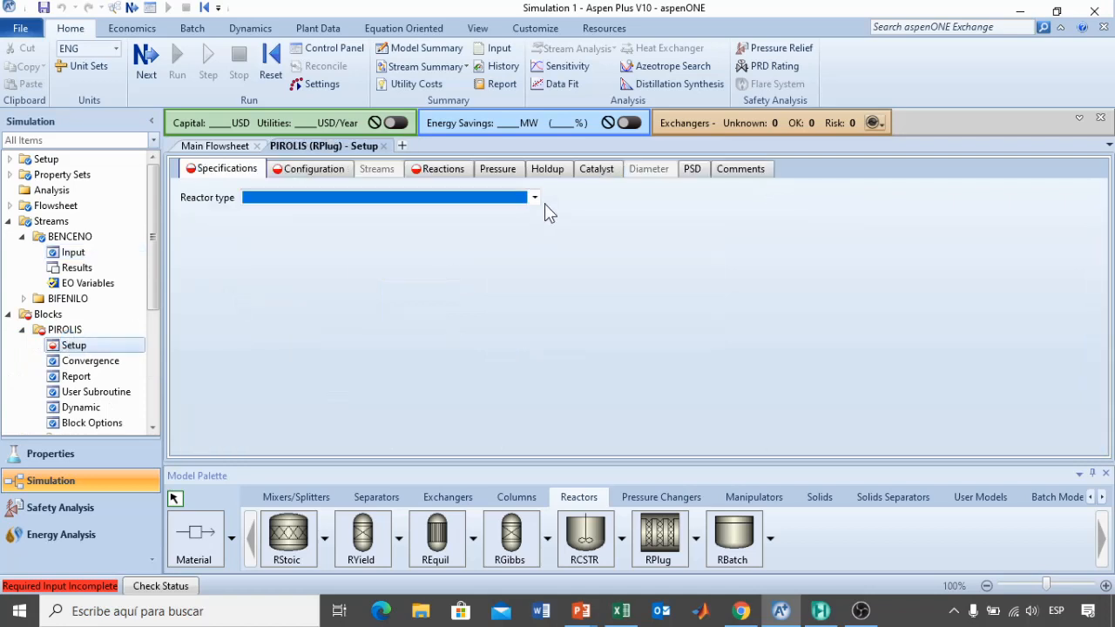
pyautogui.click(534, 198)
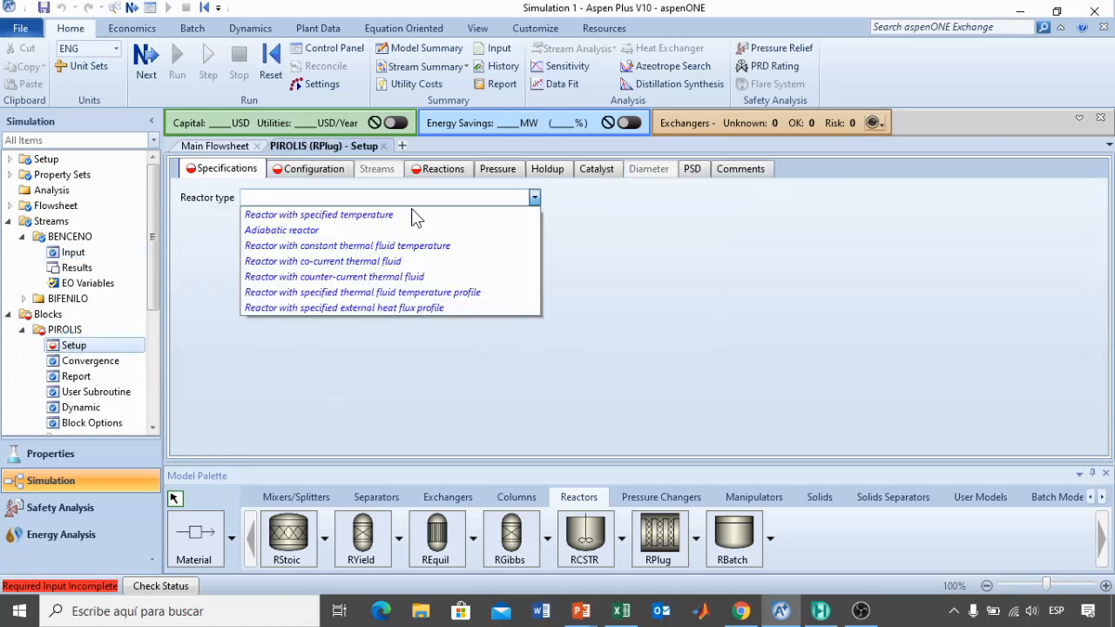
pyautogui.click(360, 214)
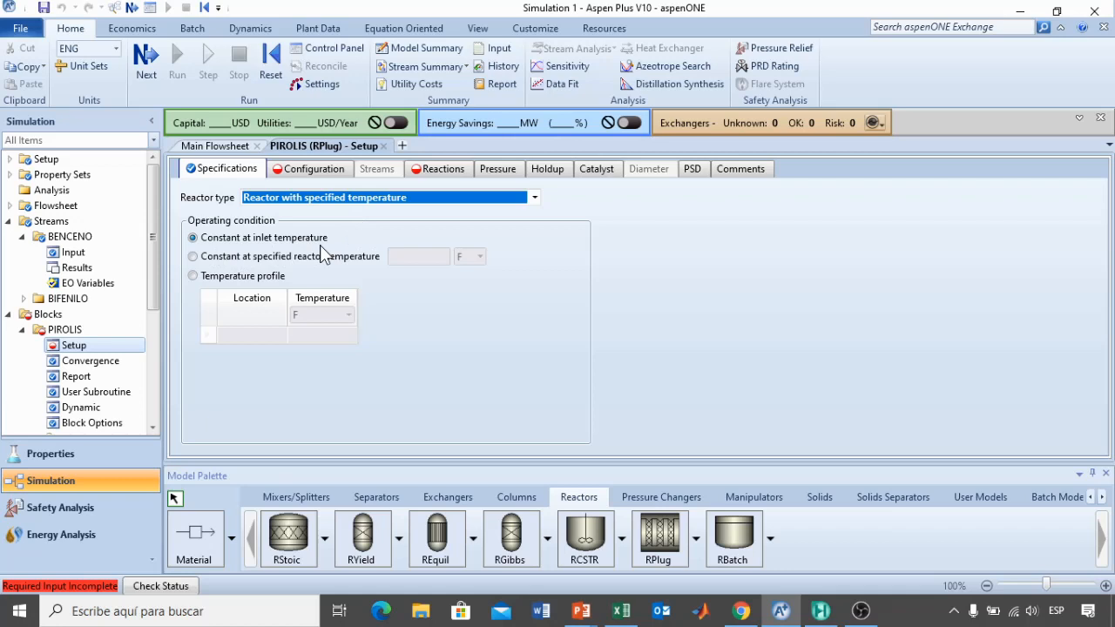
# - Set the PIROLIS reactor's dimensions to a length of 37,5 in and a diameter of 0,5 in
pyautogui.click(311, 172)
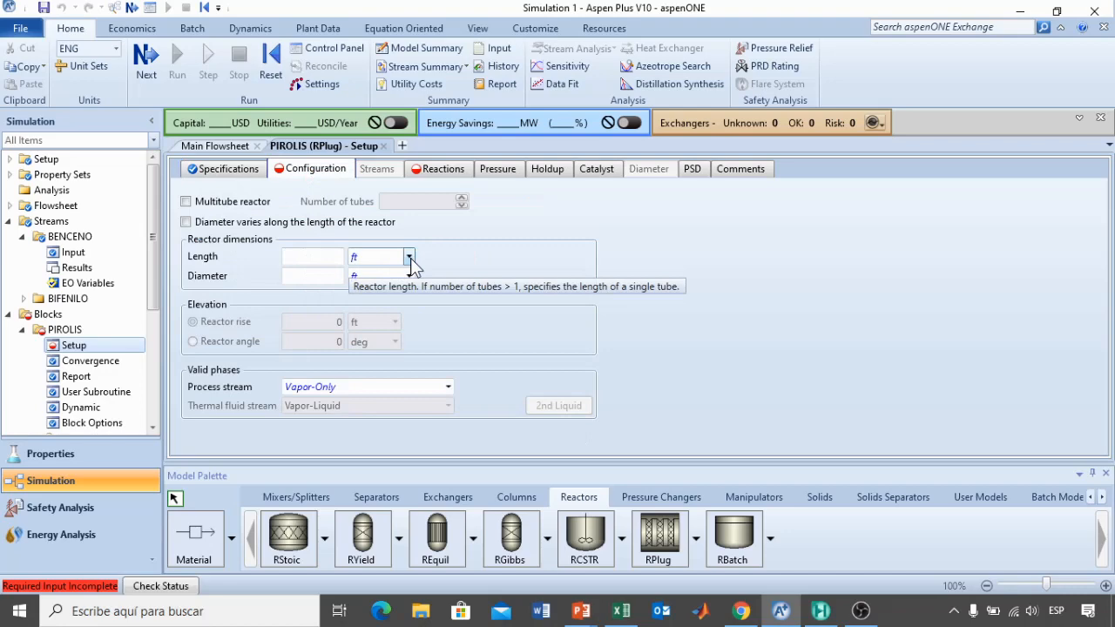
pyautogui.hotkey('alt', 'Tab')
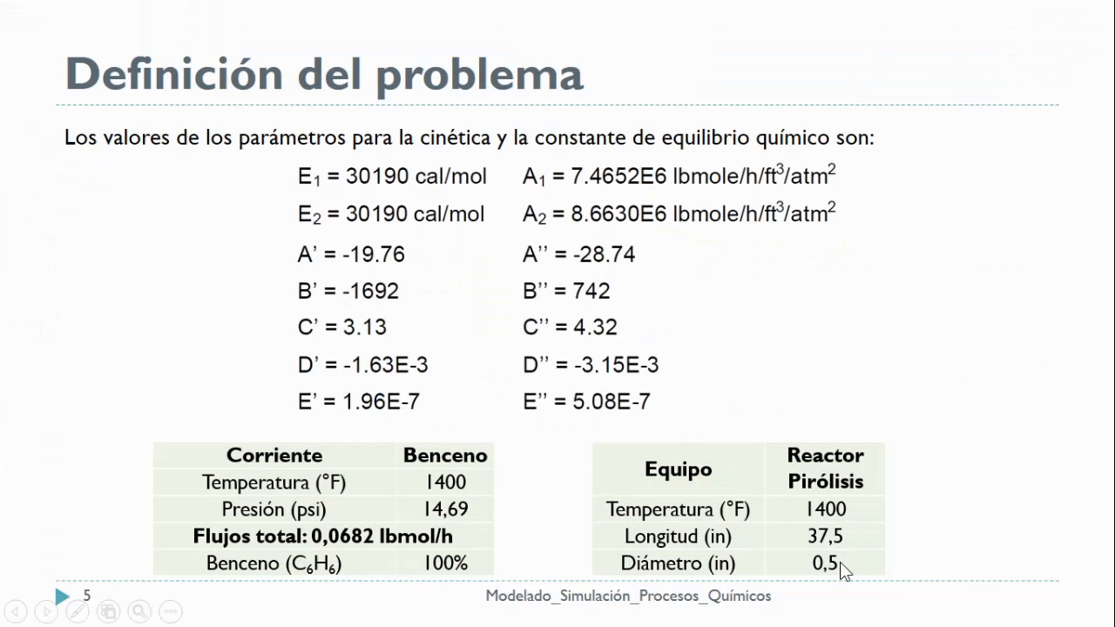
pyautogui.hotkey('alt', 'Tab')
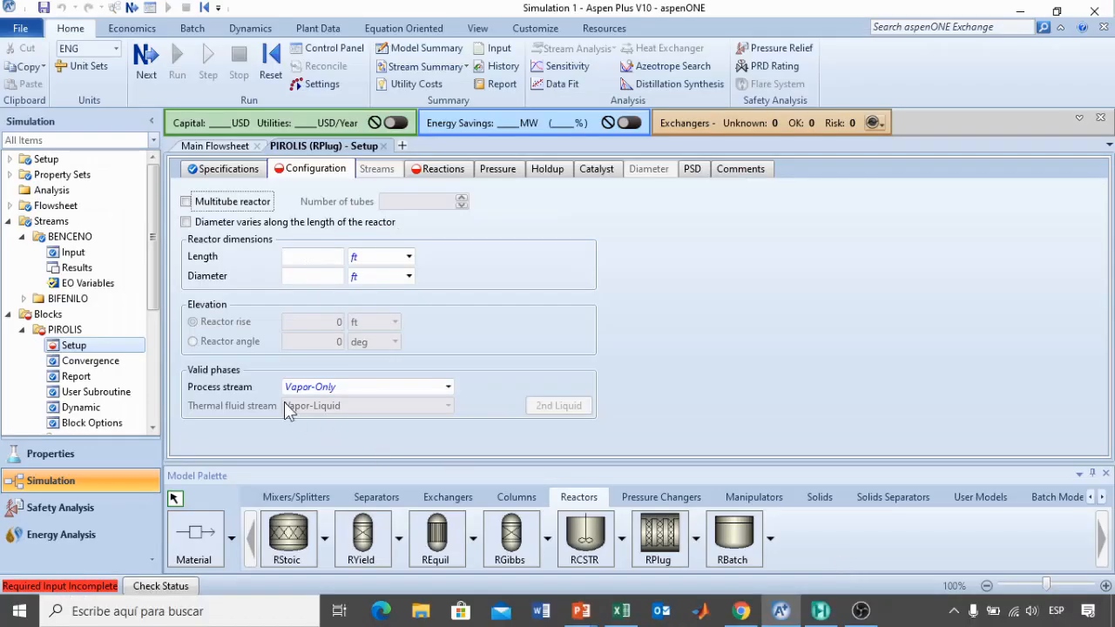
pyautogui.click(384, 257)
pyautogui.click(384, 257)
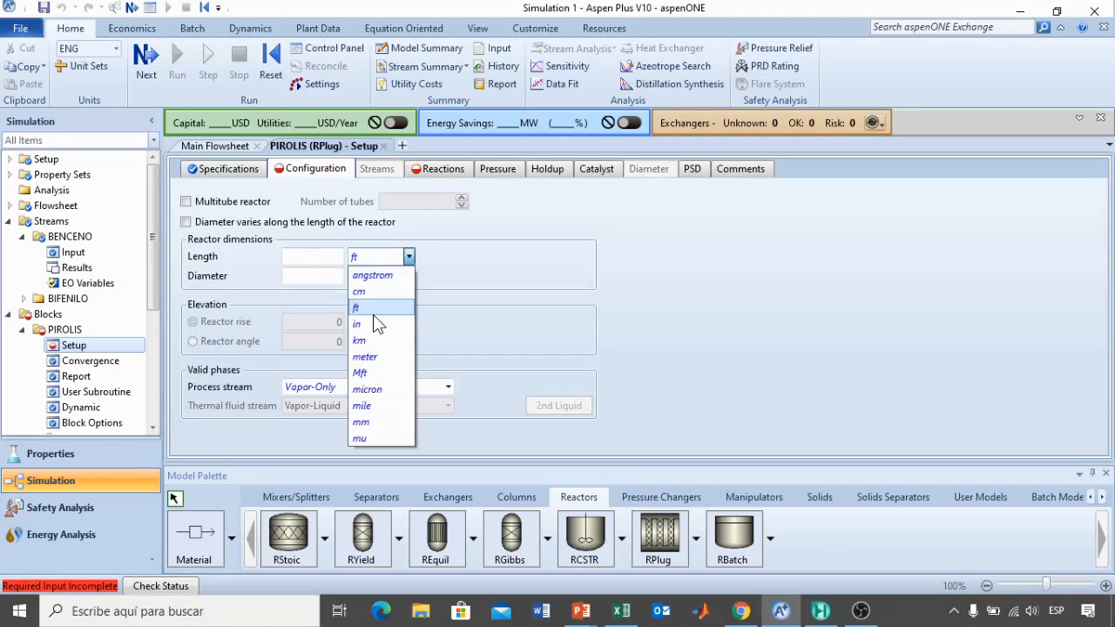
pyautogui.click(375, 323)
pyautogui.click(366, 274)
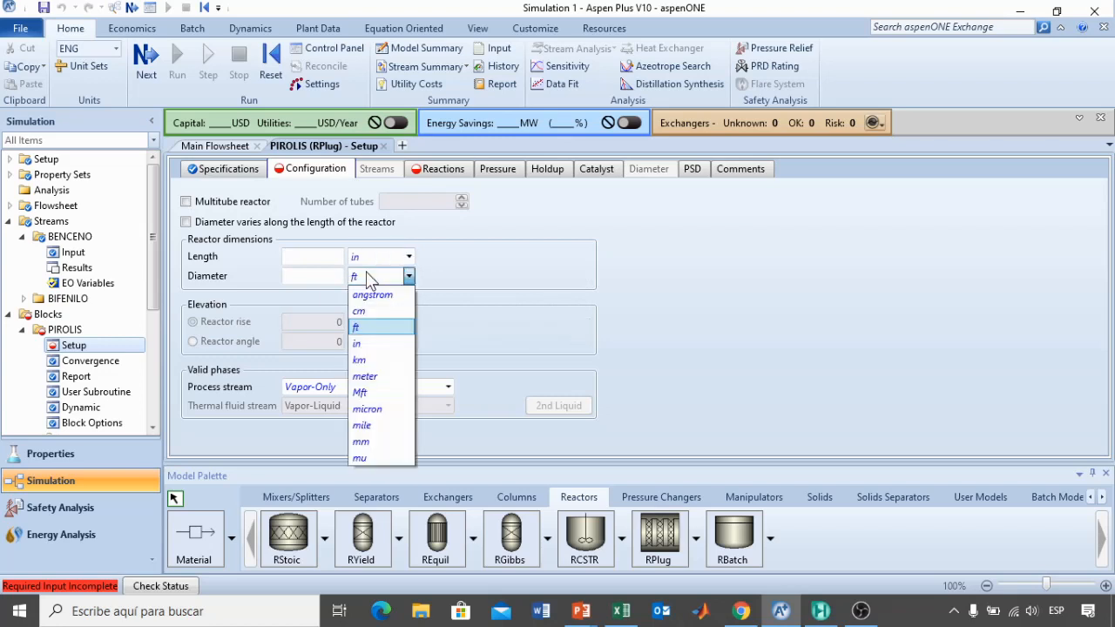
pyautogui.click(360, 345)
pyautogui.click(313, 256)
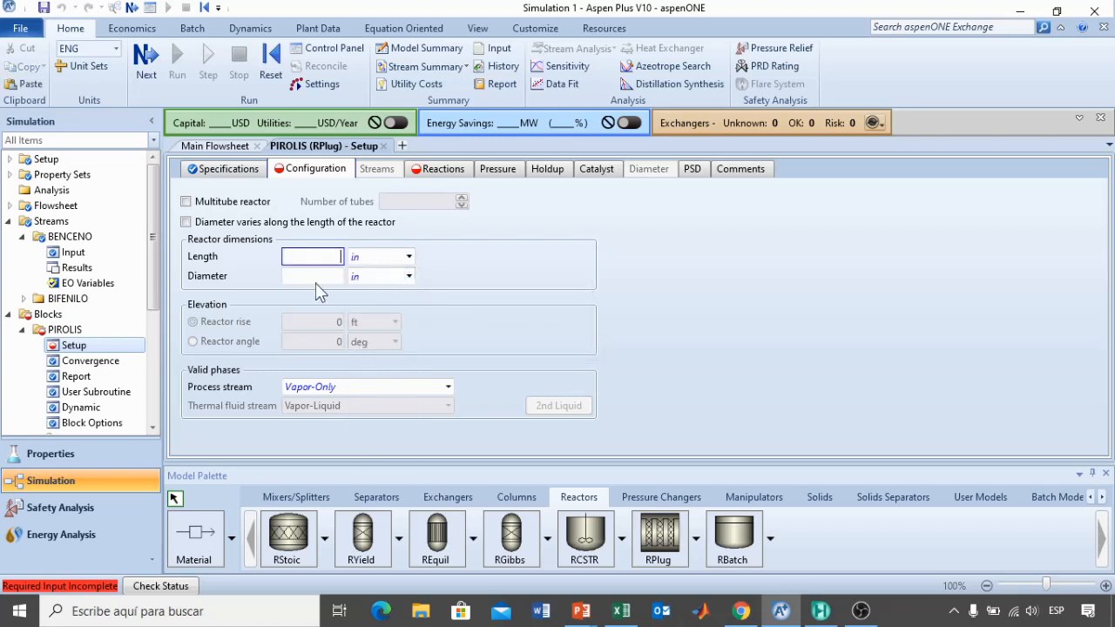
pyautogui.write('37,5')
pyautogui.click(322, 283)
pyautogui.click(592, 288)
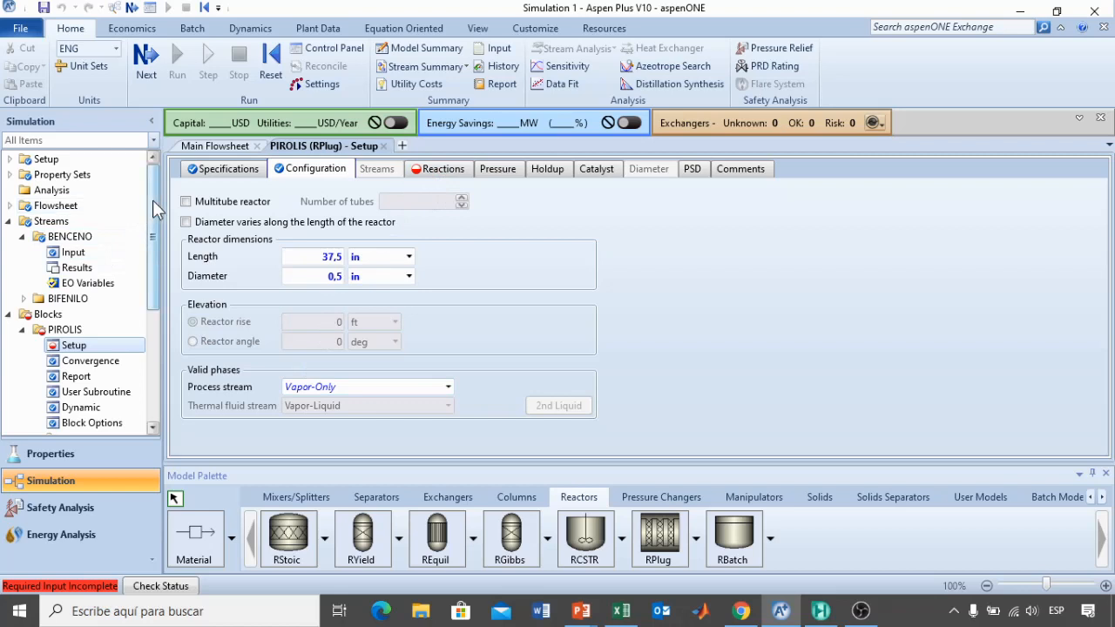
# - Create a new reaction set with the ID R-1 and the type POWERLAW
pyautogui.moveTo(153, 225); pyautogui.dragTo(165, 355)
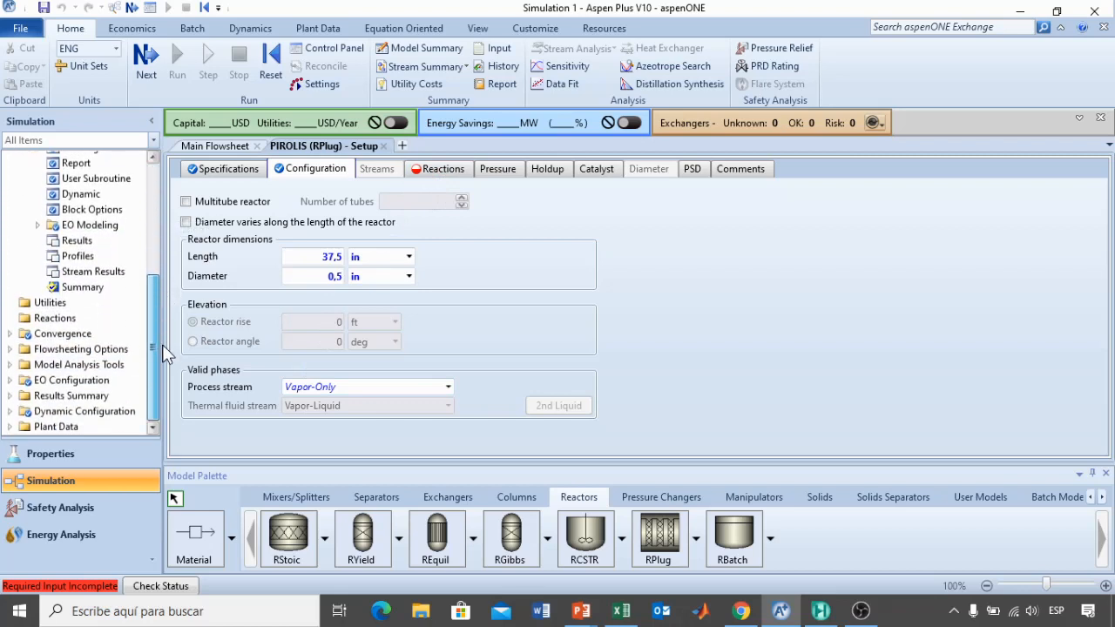
pyautogui.click(57, 318)
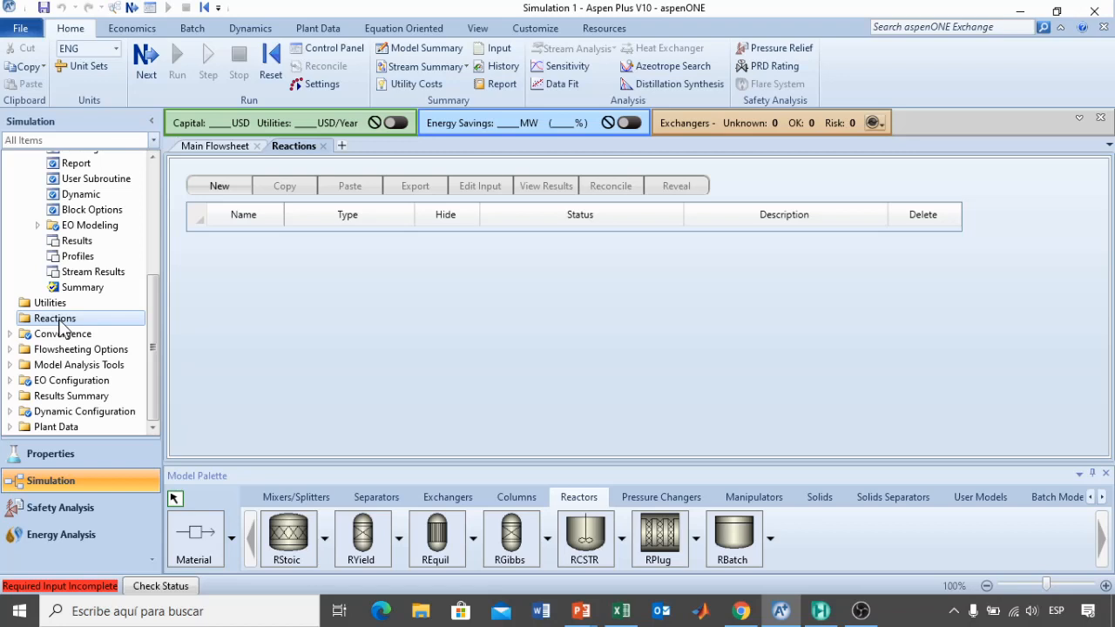
pyautogui.click(211, 187)
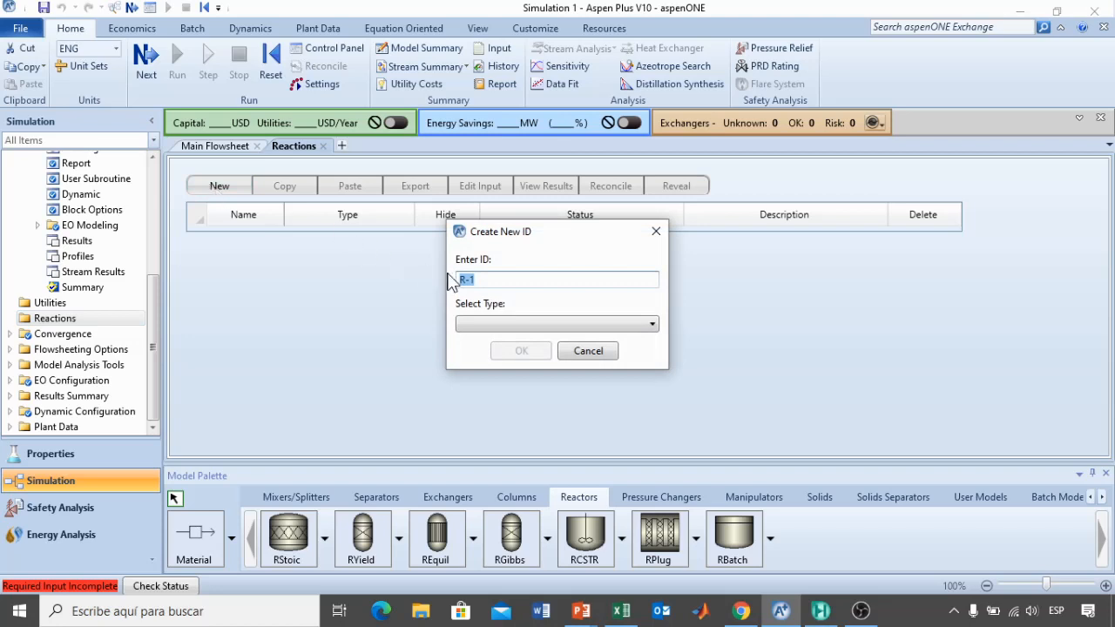
pyautogui.click(476, 325)
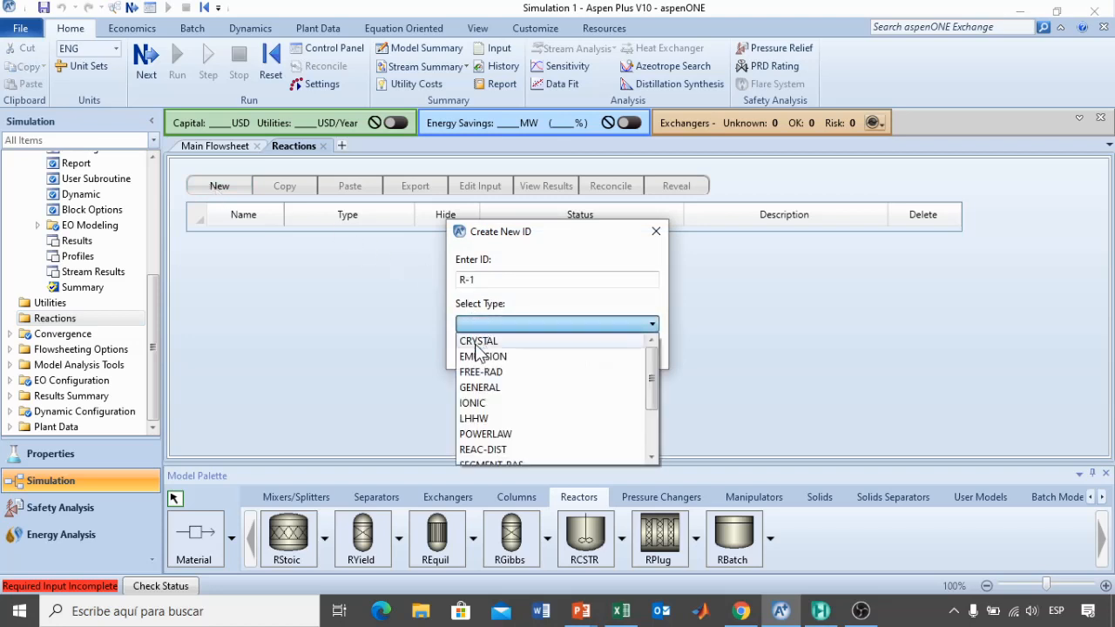
pyautogui.click(476, 434)
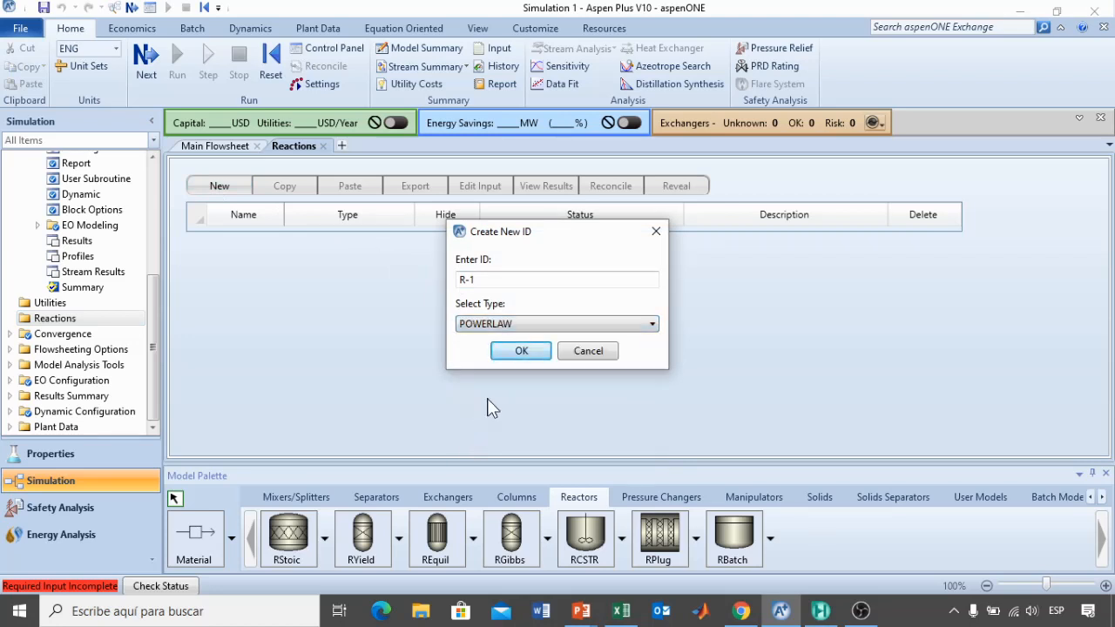
pyautogui.click(505, 354)
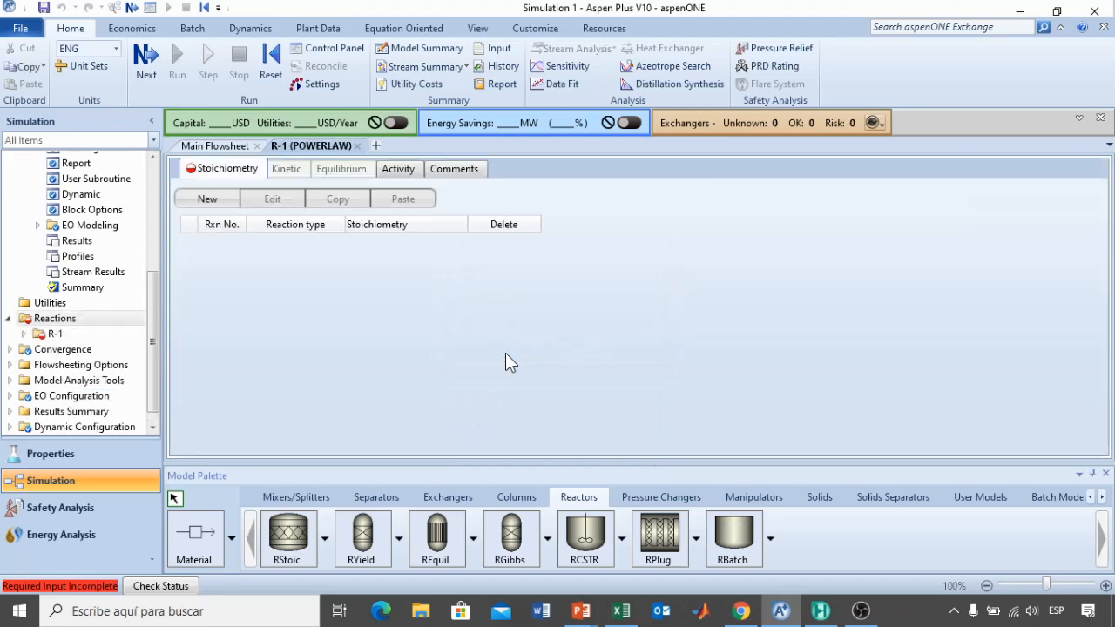
# - Add kinetic reaction 1 to R-1 and consult the reaction equations and rate expressions on the problem-definition slide
pyautogui.click(217, 206)
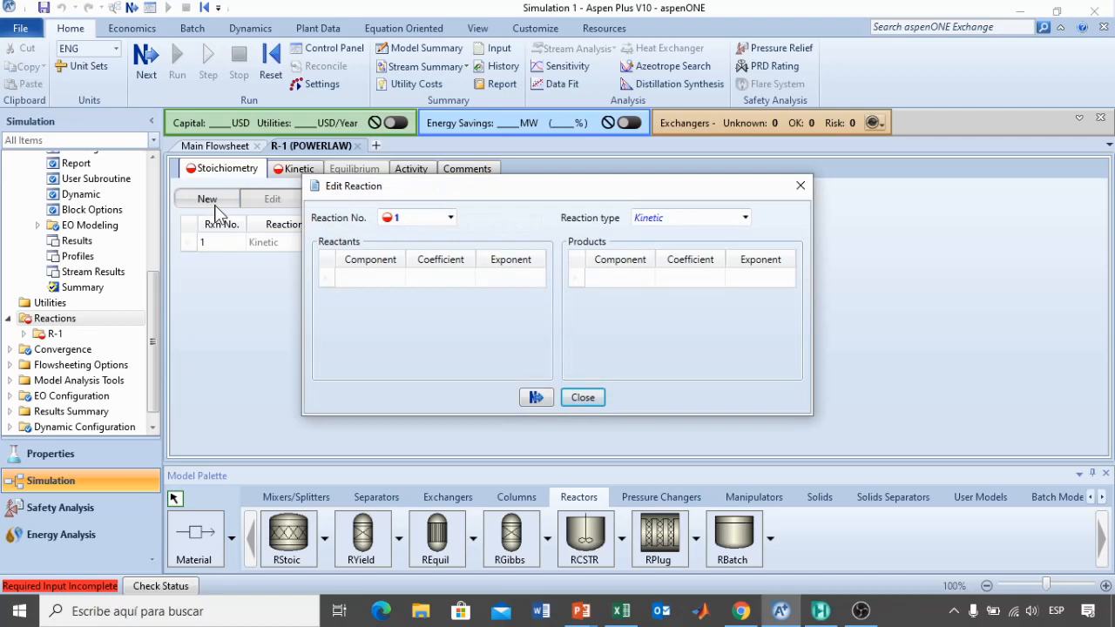
pyautogui.hotkey('alt', 'Tab')
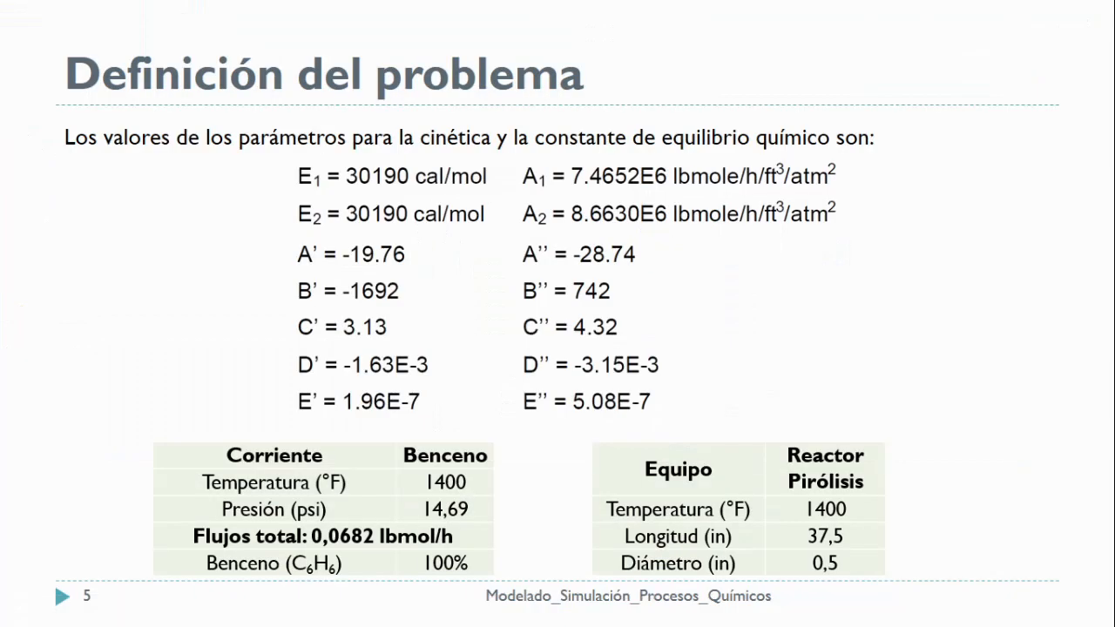
pyautogui.press('Left')
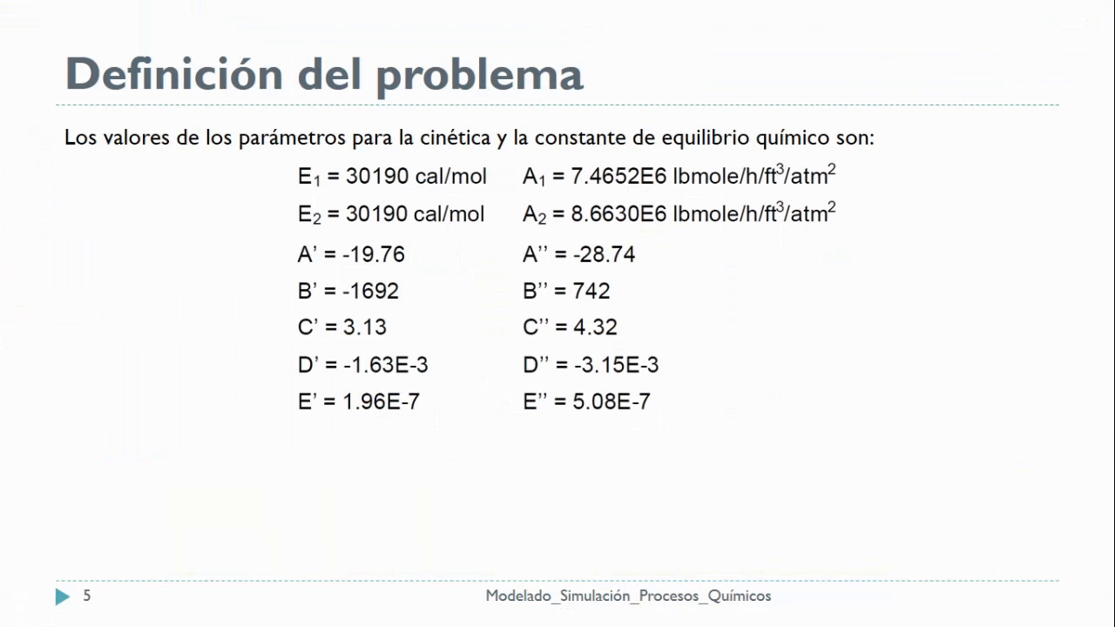
pyautogui.press('Left')
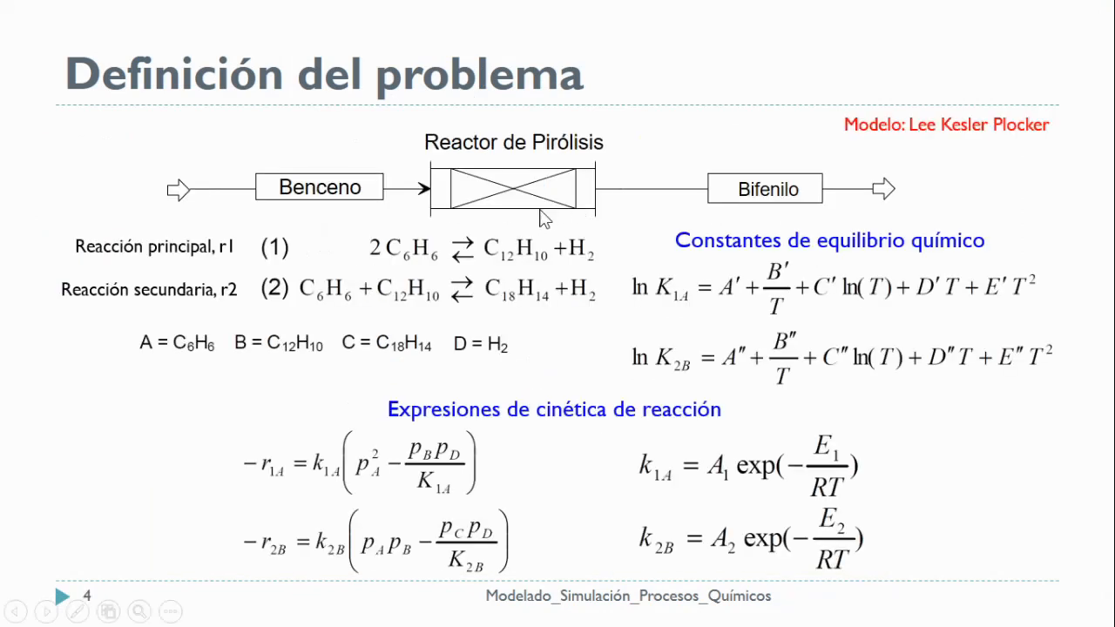
pyautogui.keyDown('ctrl'); pyautogui.click(396, 255); pyautogui.keyUp('ctrl')
pyautogui.hotkey('alt', 'Tab')
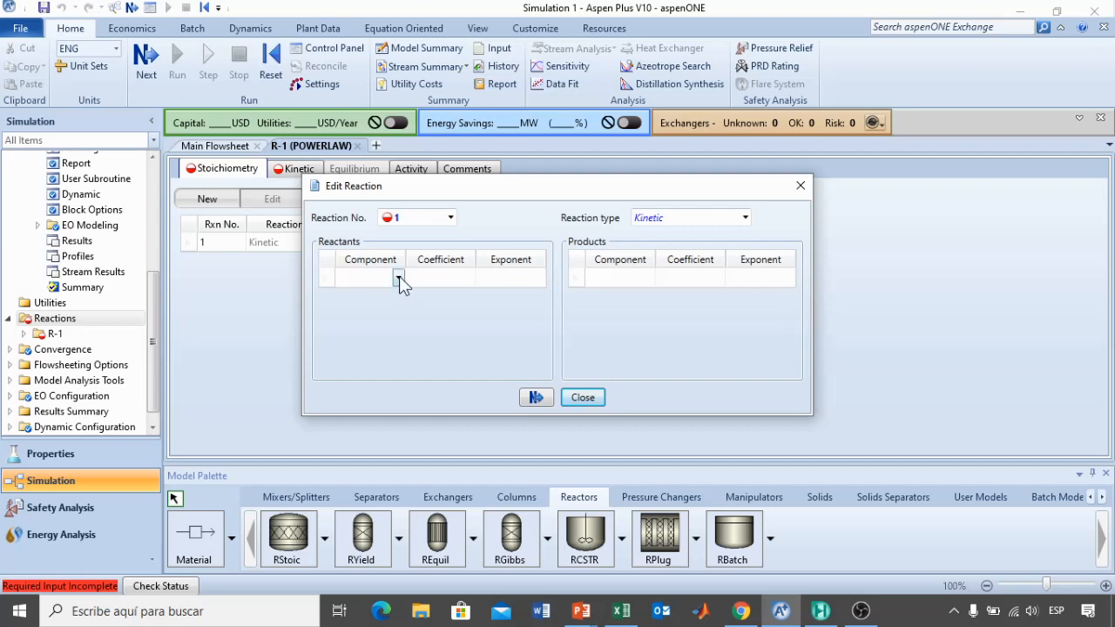
# - Define BENZE-01 as the reactant of reaction 1 with a coefficient of -1 and an exponent of 2
pyautogui.click(397, 277)
pyautogui.click(373, 298)
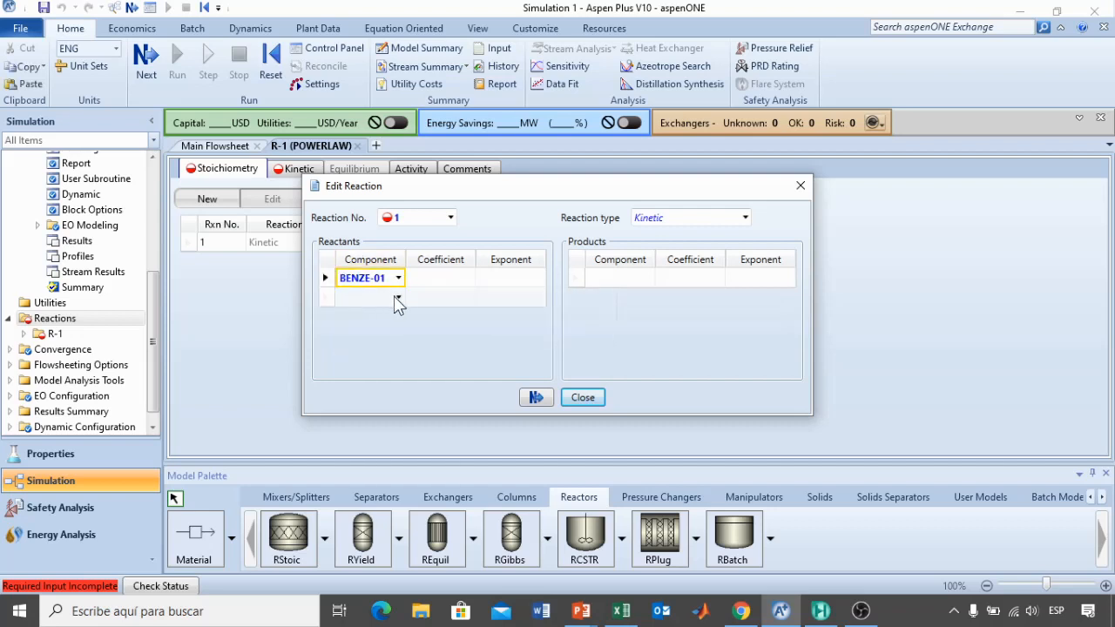
pyautogui.click(462, 280)
pyautogui.write('-1')
pyautogui.press('Return')
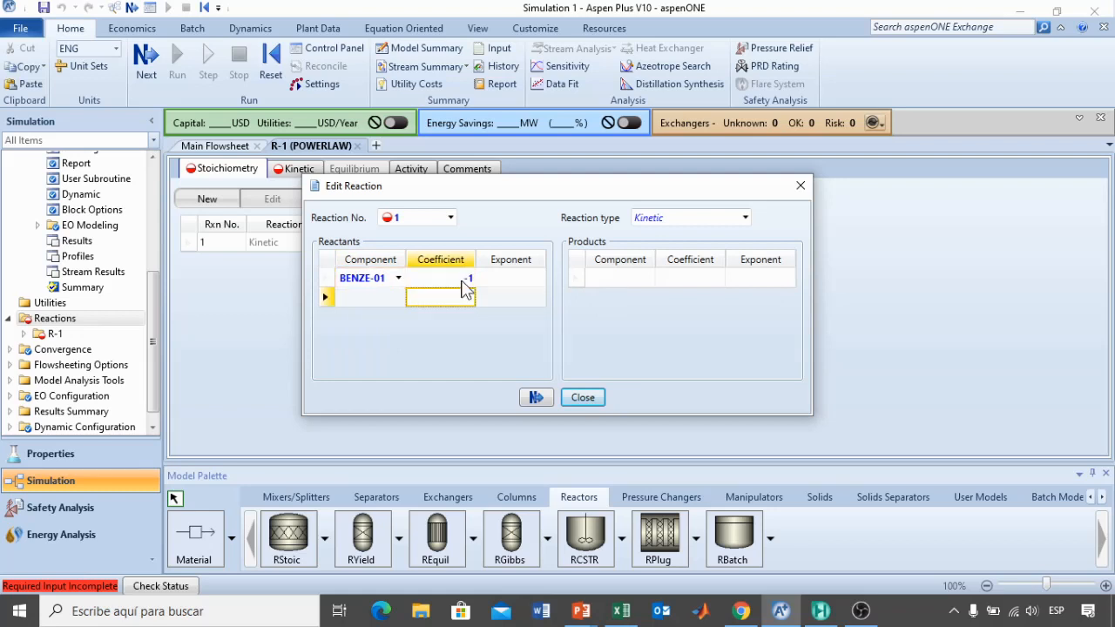
pyautogui.click(497, 282)
pyautogui.write('2')
pyautogui.press('Return')
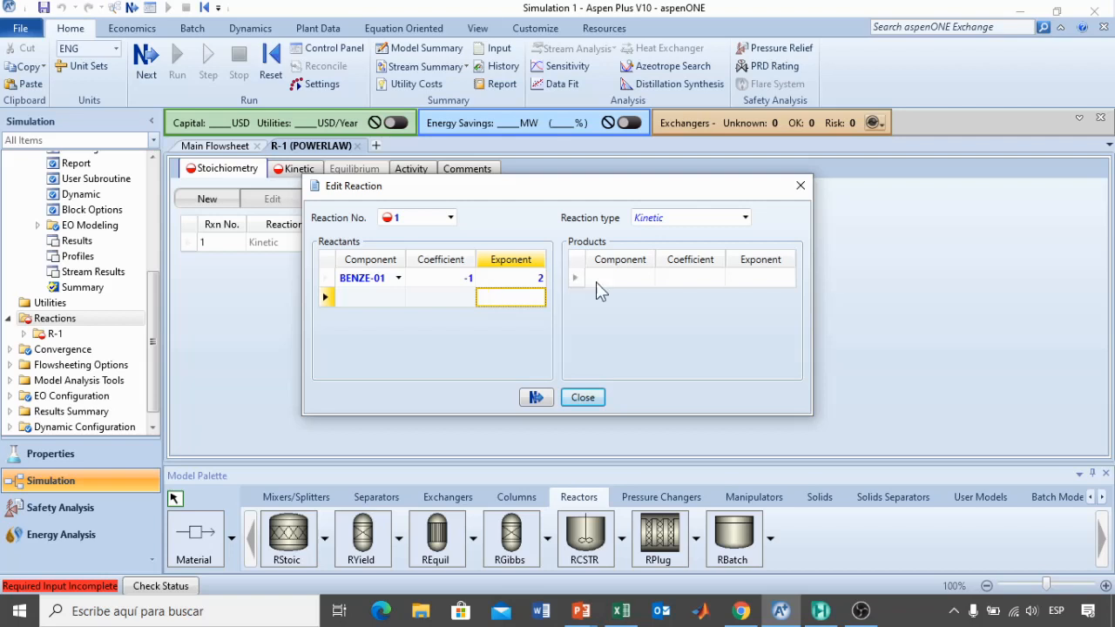
# - Define DIPHE-01 and HYDRO-01 as the products of reaction 1, each with a coefficient of 0,5
pyautogui.click(650, 279)
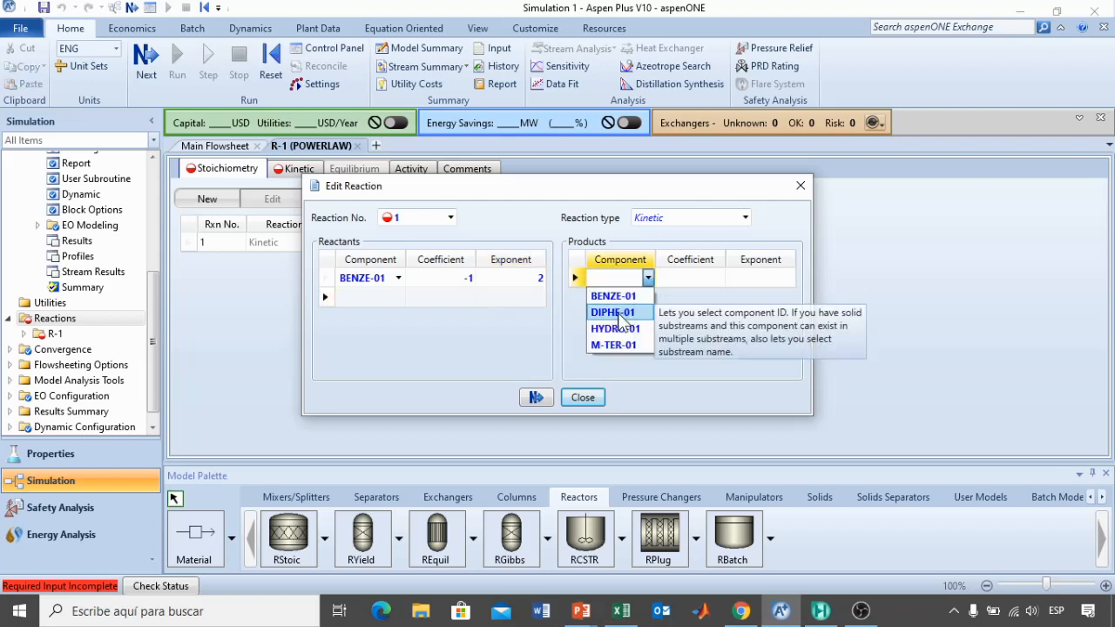
pyautogui.click(615, 312)
pyautogui.click(649, 298)
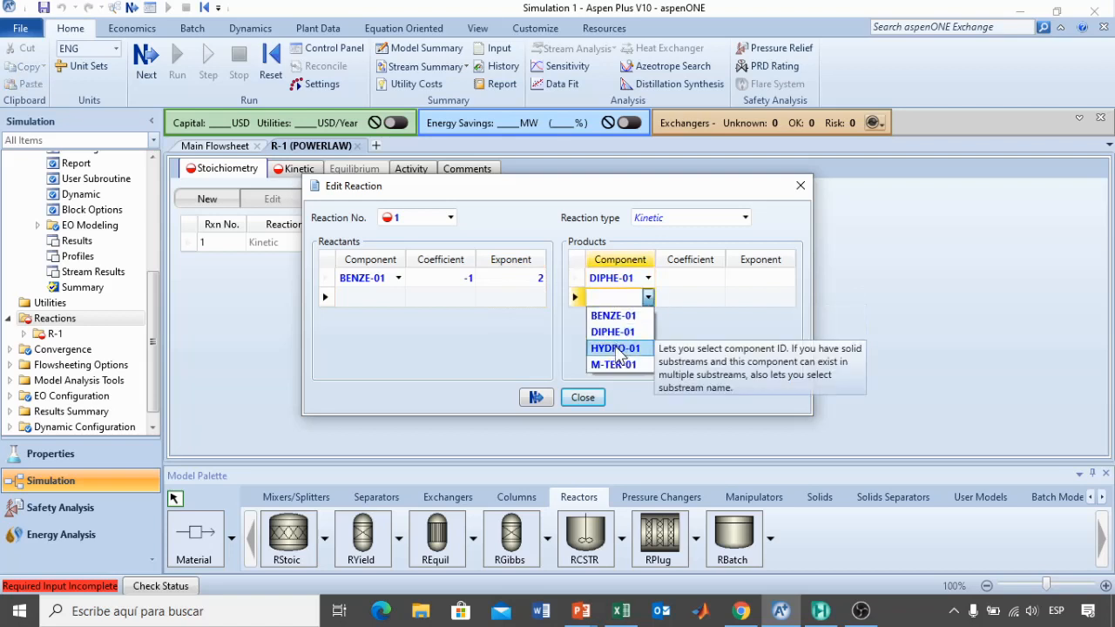
pyautogui.click(623, 349)
pyautogui.click(679, 284)
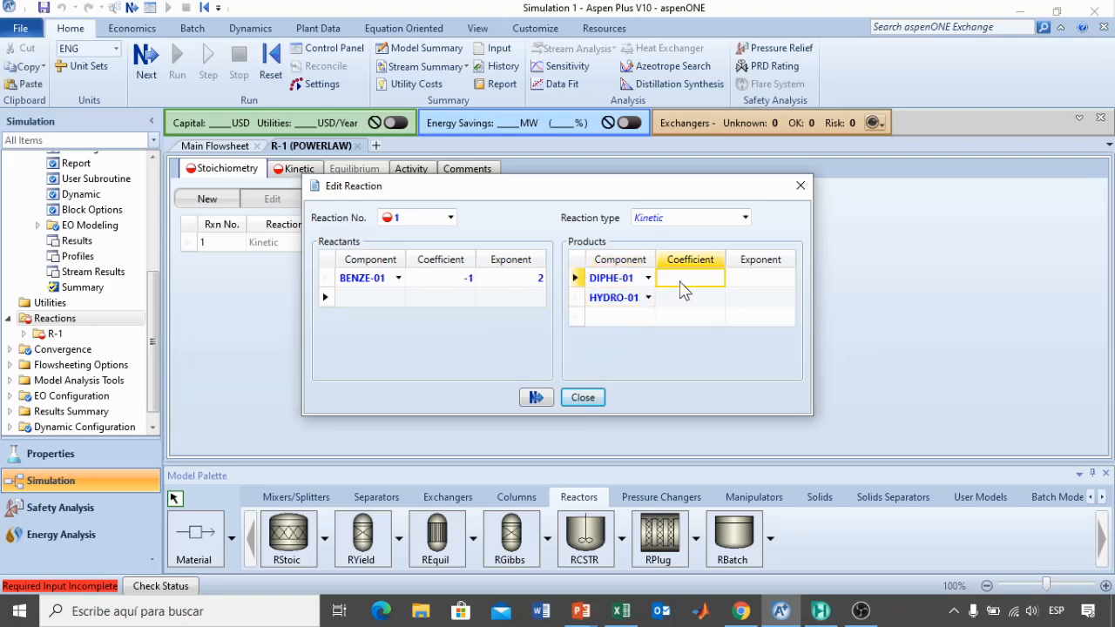
pyautogui.write('0,5')
pyautogui.press('Return')
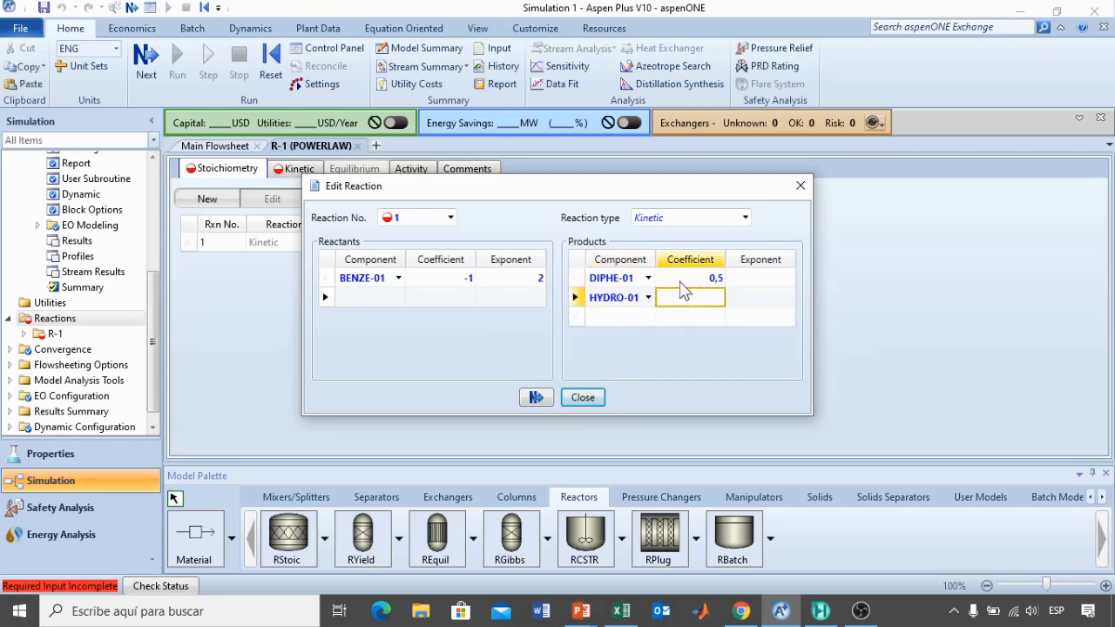
pyautogui.write('0,5')
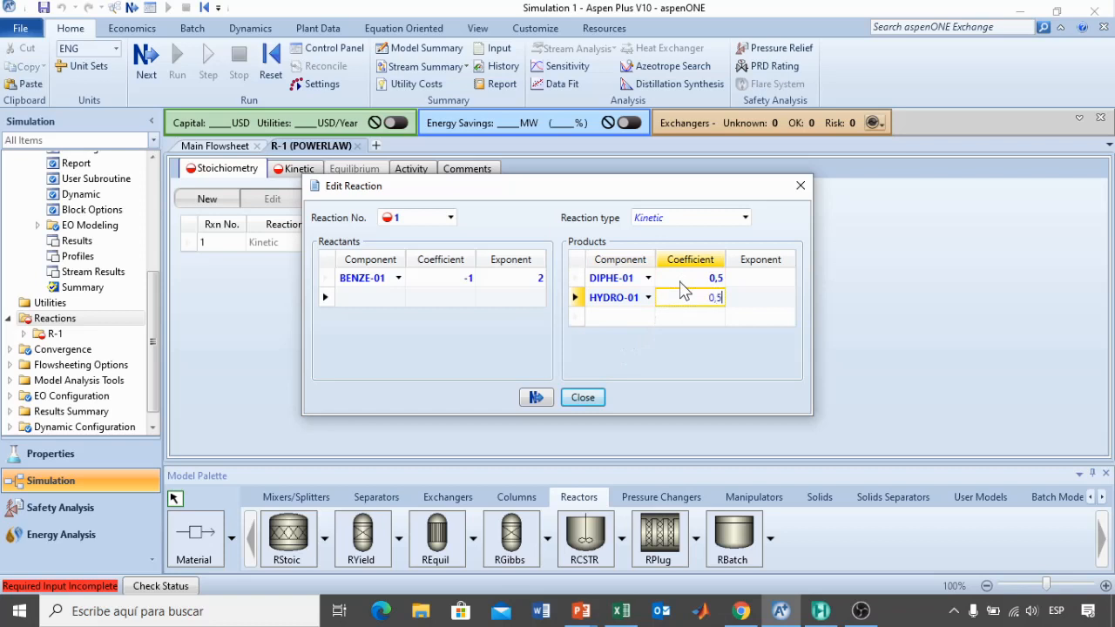
pyautogui.press('Return')
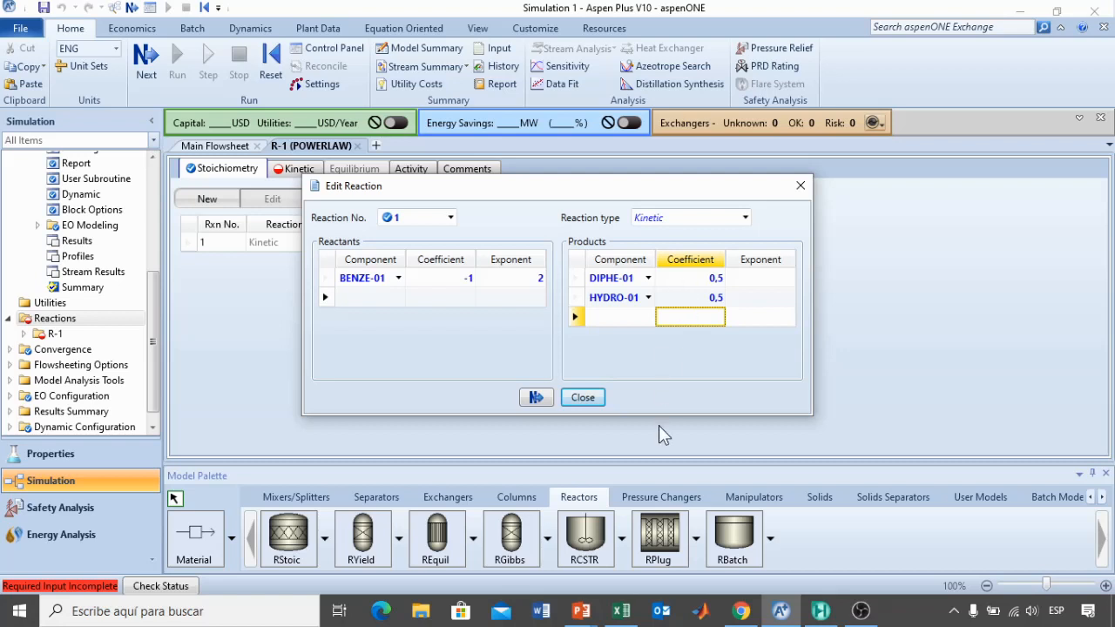
# - Create reaction 2 in R-1 and choose DIPHE-01 and HYDRO-01 as its reactants
pyautogui.click(450, 218)
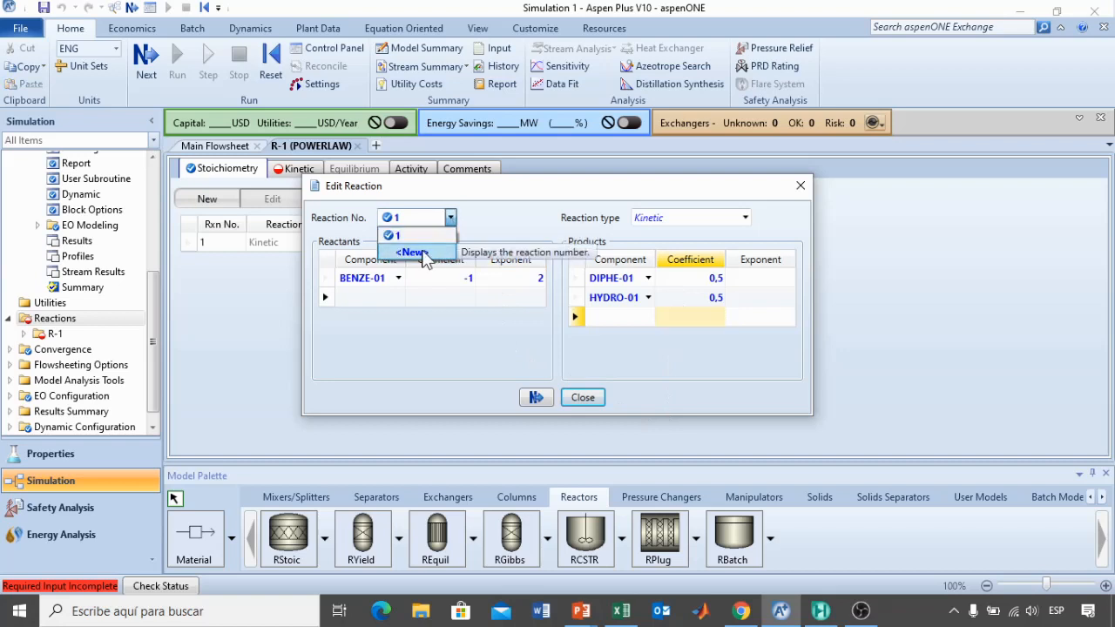
pyautogui.click(409, 252)
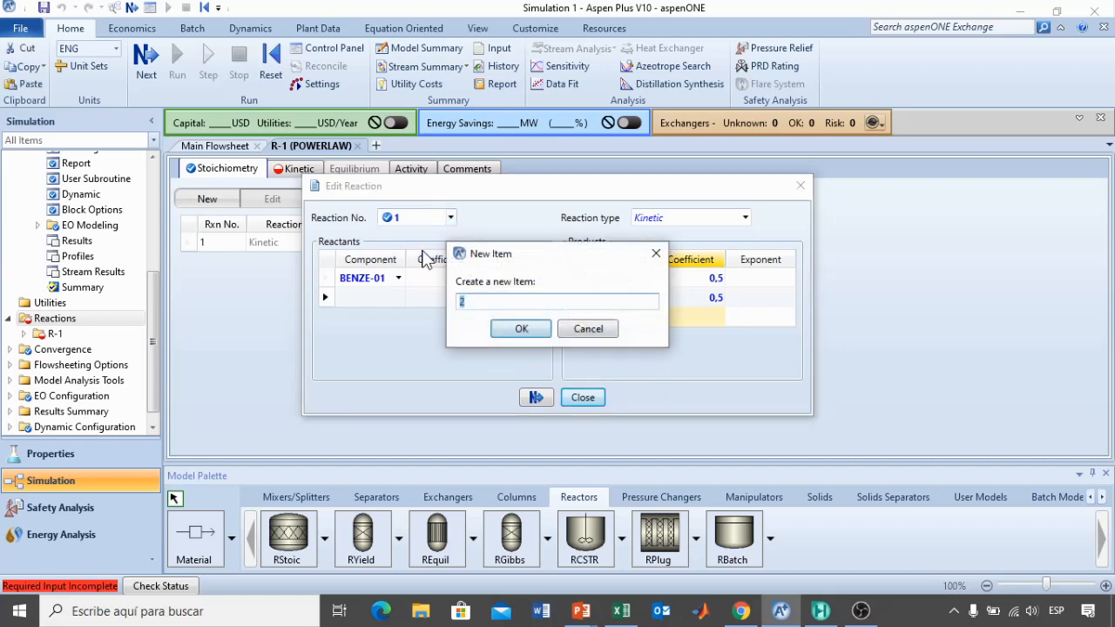
pyautogui.click(510, 329)
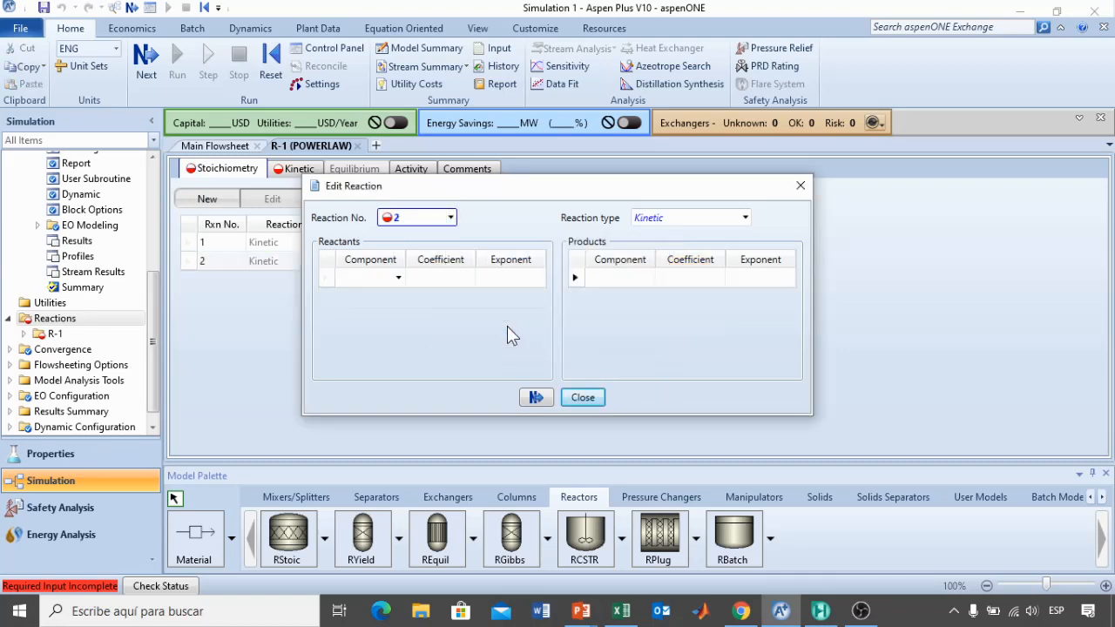
pyautogui.click(398, 277)
pyautogui.click(387, 325)
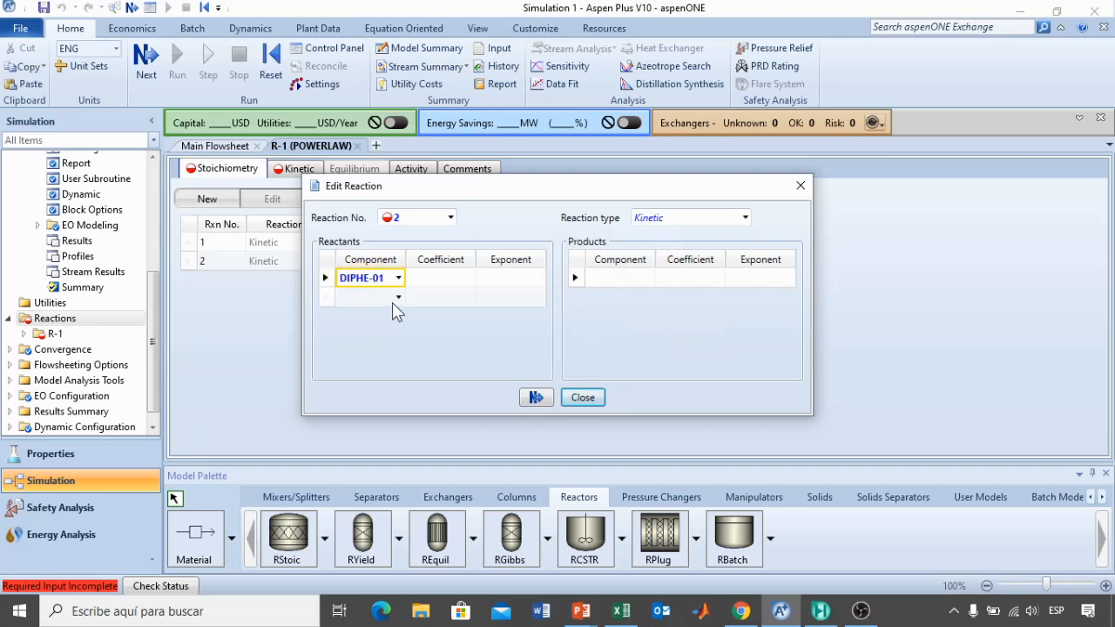
pyautogui.click(398, 297)
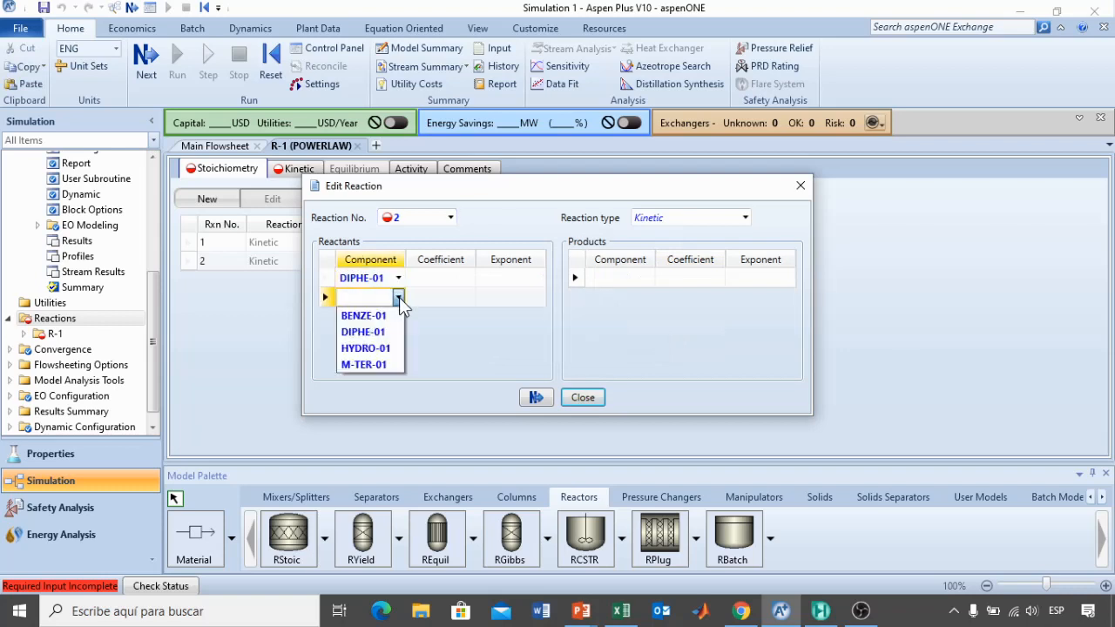
pyautogui.click(369, 351)
# - Give both reactants of reaction 2, DIPHE-01 and HYDRO-01, a coefficient of -0,5 and an exponent of 1
pyautogui.click(448, 285)
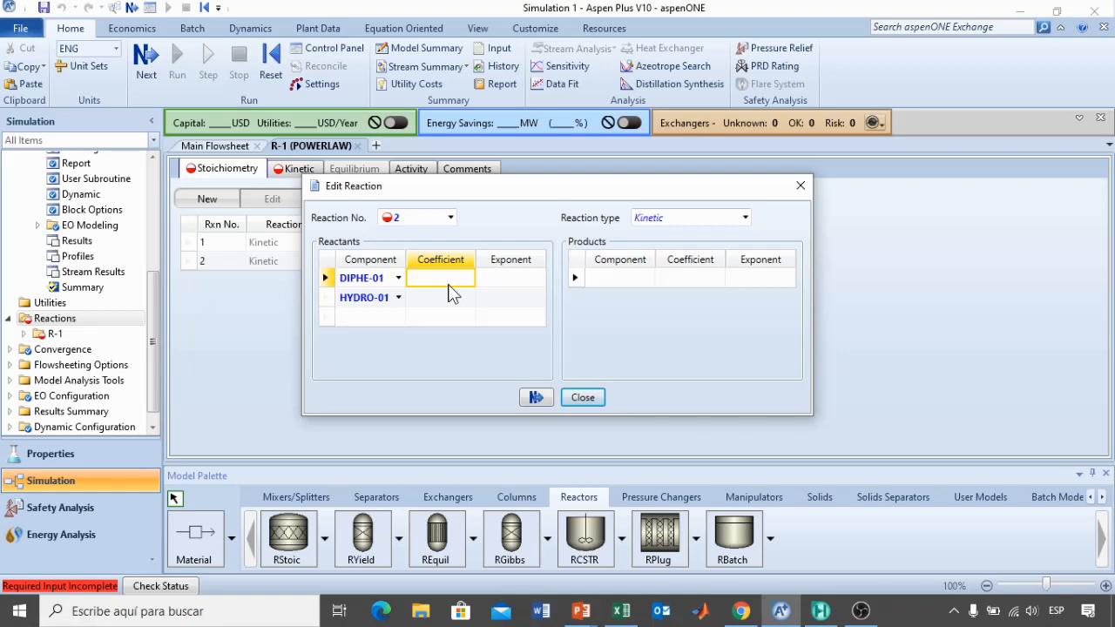
pyautogui.write('-0,5')
pyautogui.press('Return')
pyautogui.write('-0,5')
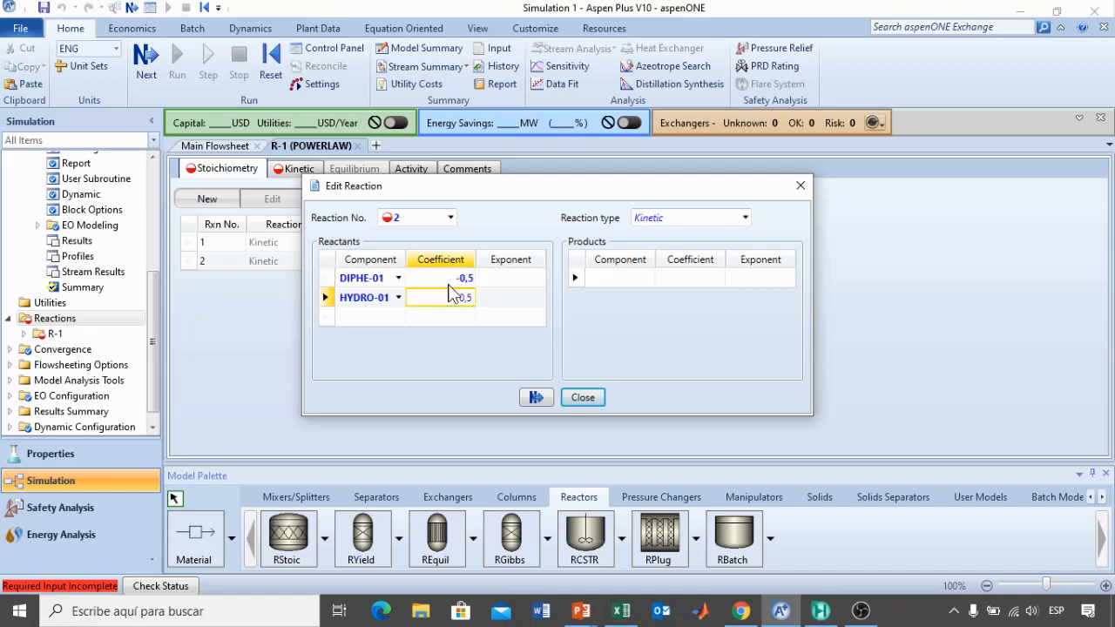
pyautogui.press('Return')
pyautogui.click(514, 282)
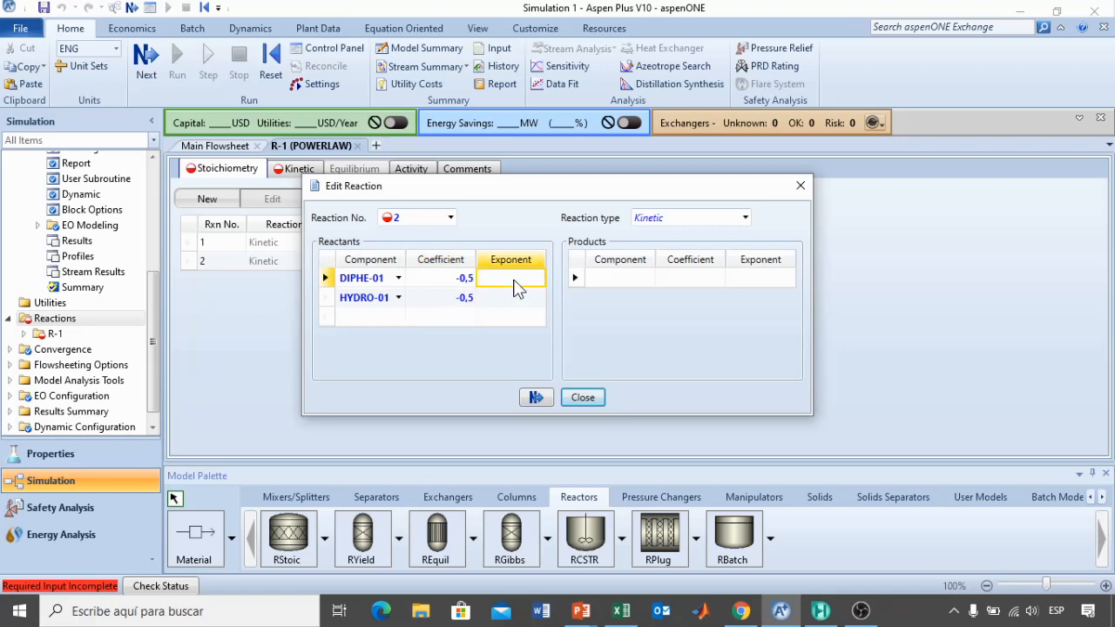
pyautogui.write('1')
pyautogui.press('Return')
pyautogui.write('1')
pyautogui.click(608, 331)
# - Define BENZE-01 as the product of reaction 2 with a coefficient of 1
pyautogui.click(650, 277)
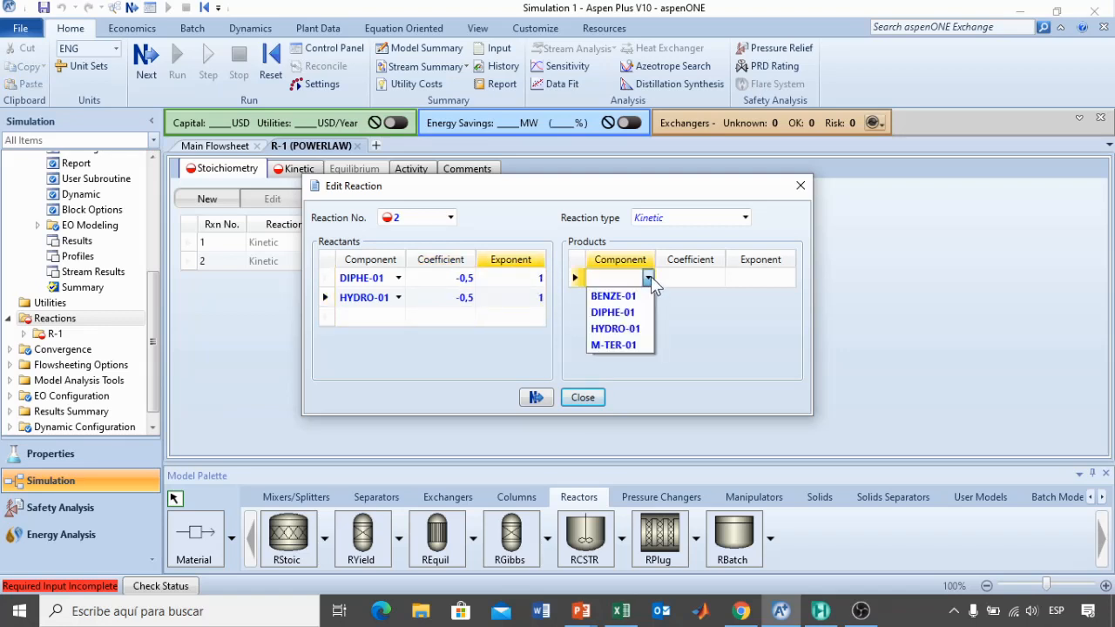
pyautogui.click(626, 295)
pyautogui.click(691, 278)
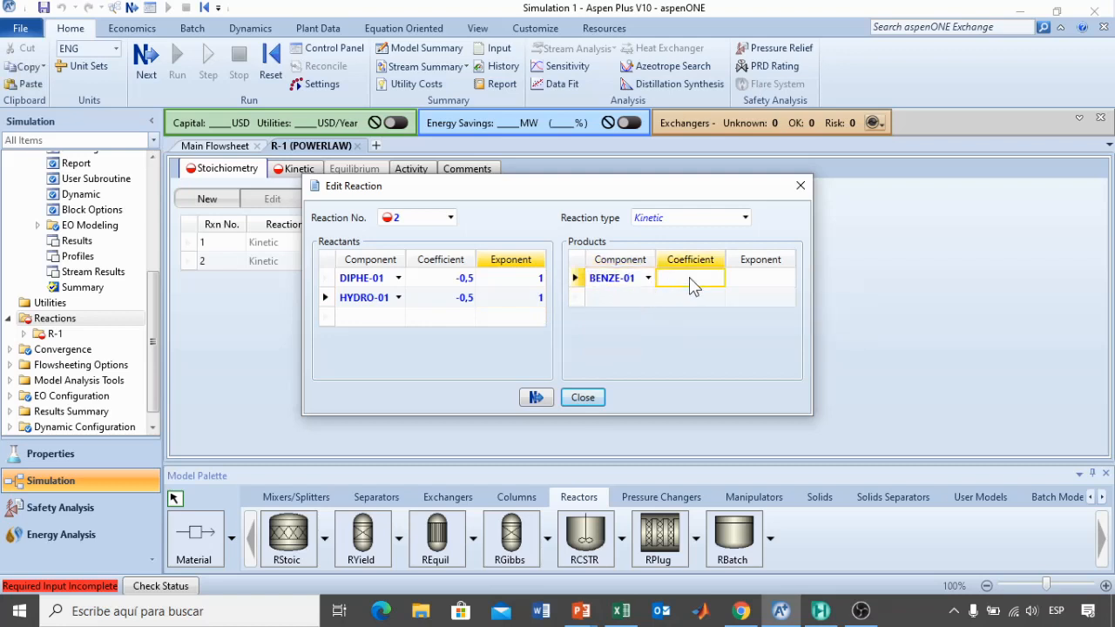
pyautogui.press('Return')
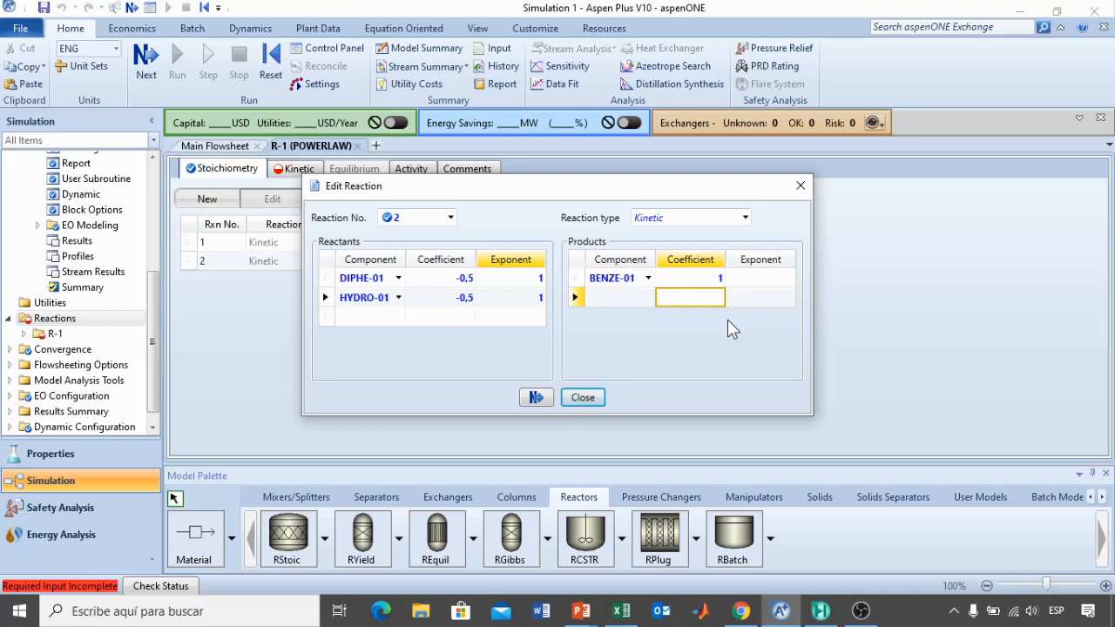
# - Create reaction 3 in R-1 and choose BENZE-01 and DIPHE-01 as its reactants
pyautogui.click(451, 218)
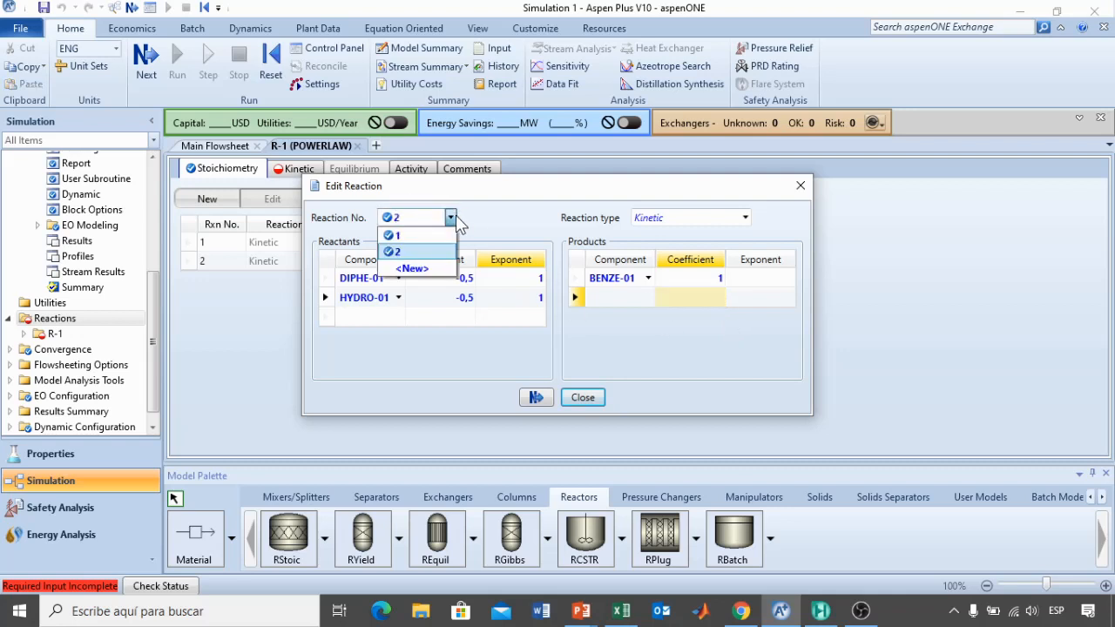
pyautogui.click(429, 266)
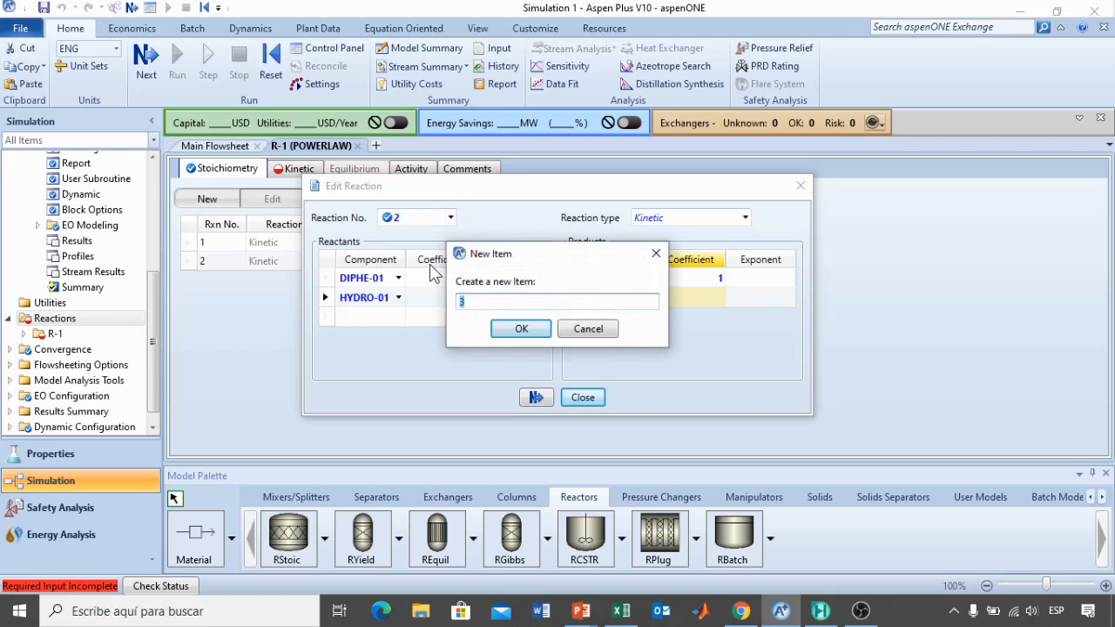
pyautogui.click(533, 328)
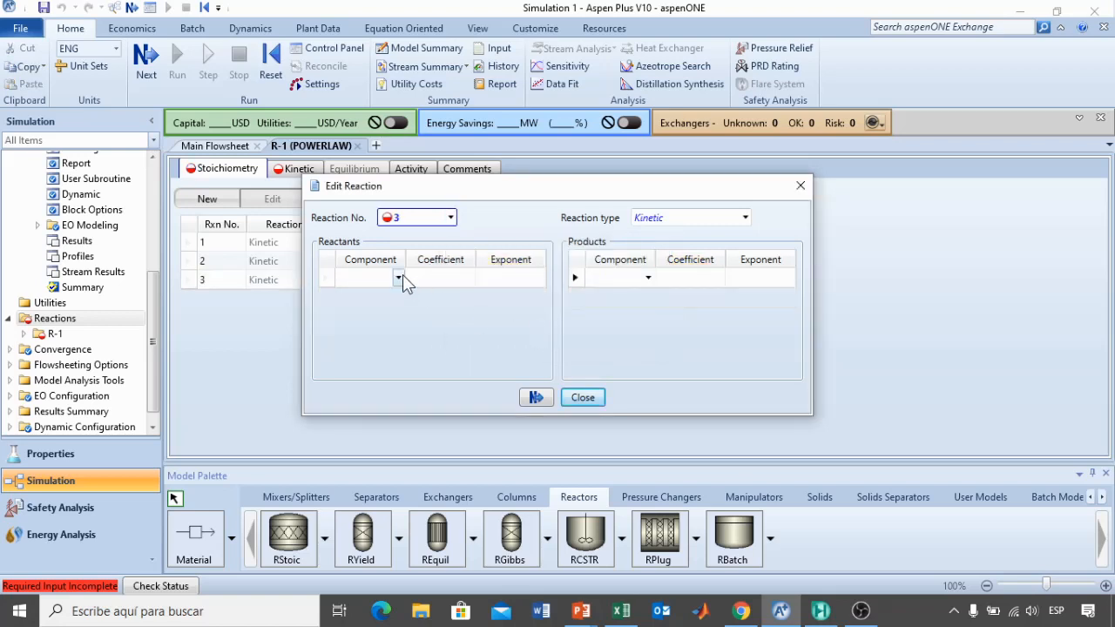
pyautogui.click(399, 277)
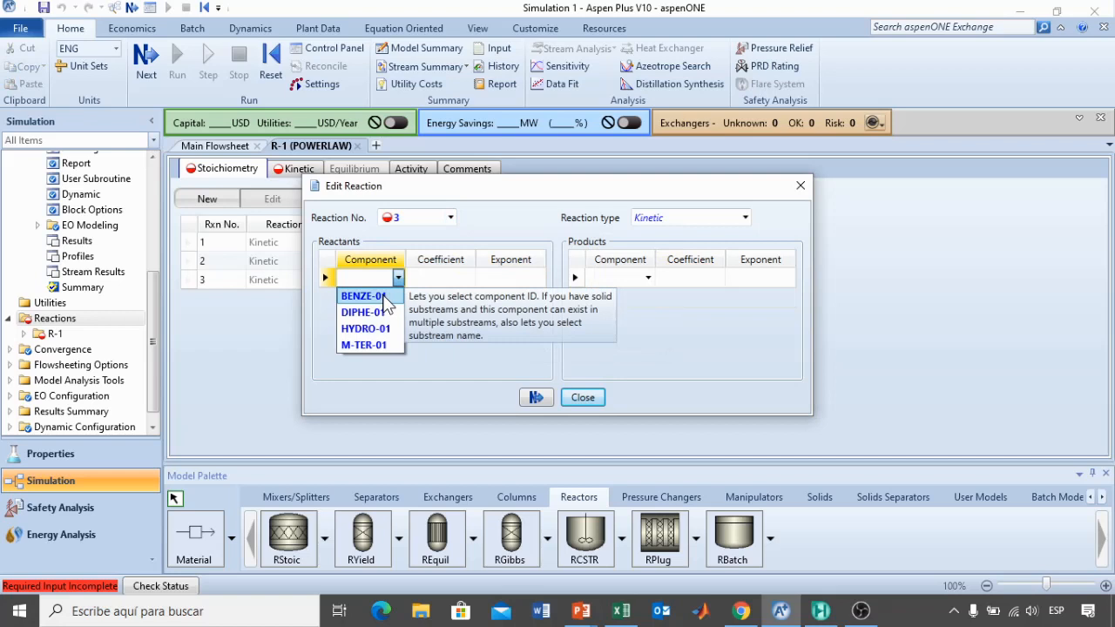
pyautogui.click(384, 297)
pyautogui.click(398, 297)
pyautogui.click(399, 297)
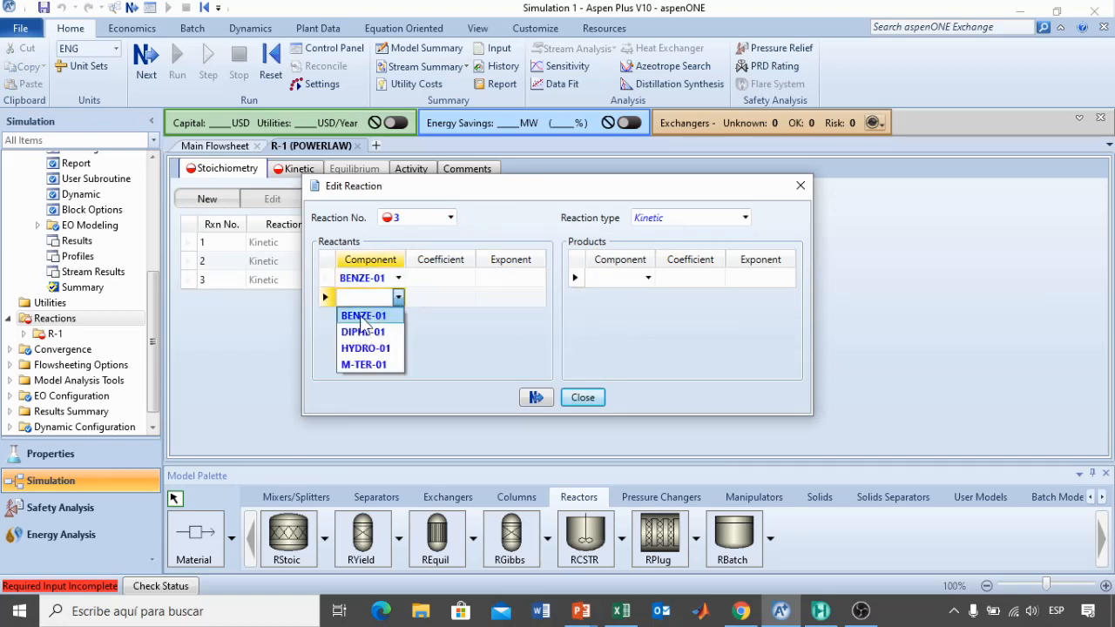
pyautogui.click(357, 332)
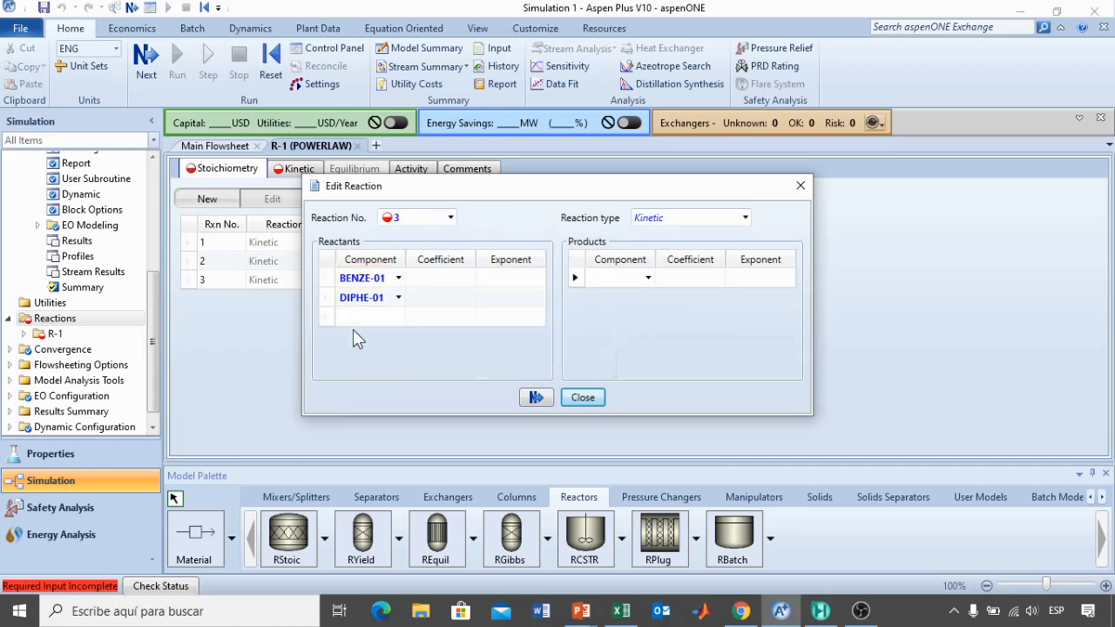
# - Give both reactants of reaction 3, BENZE-01 and DIPHE-01, a coefficient of -1 and an exponent of 1
pyautogui.click(434, 283)
pyautogui.write('-1')
pyautogui.click(434, 298)
pyautogui.write('1')
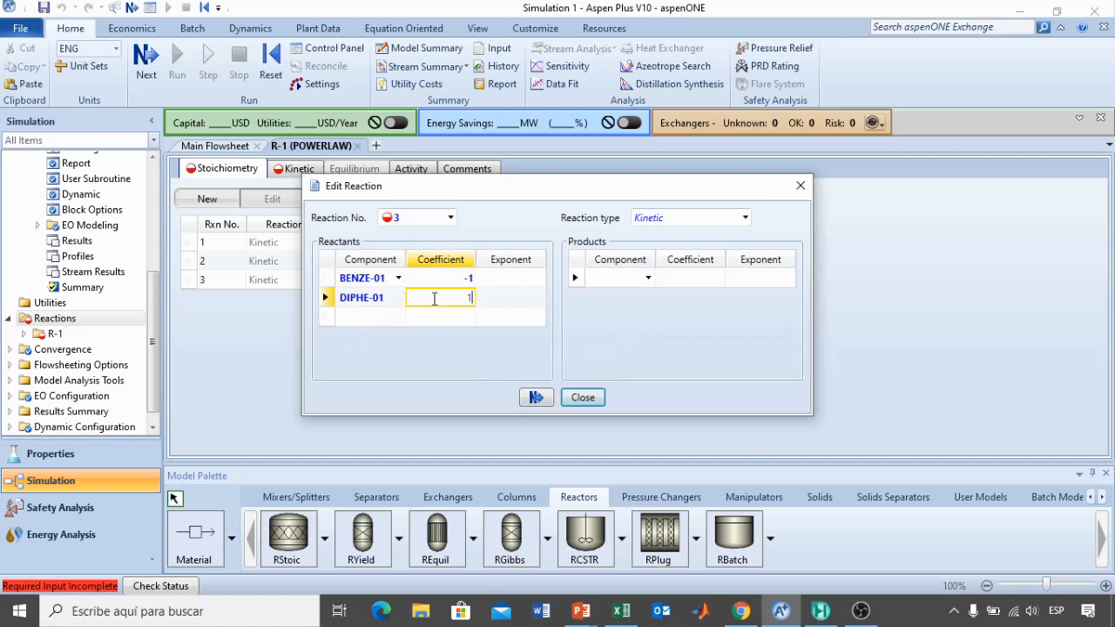
pyautogui.click(513, 280)
pyautogui.write('1')
pyautogui.click(517, 297)
pyautogui.write('1')
pyautogui.click(610, 329)
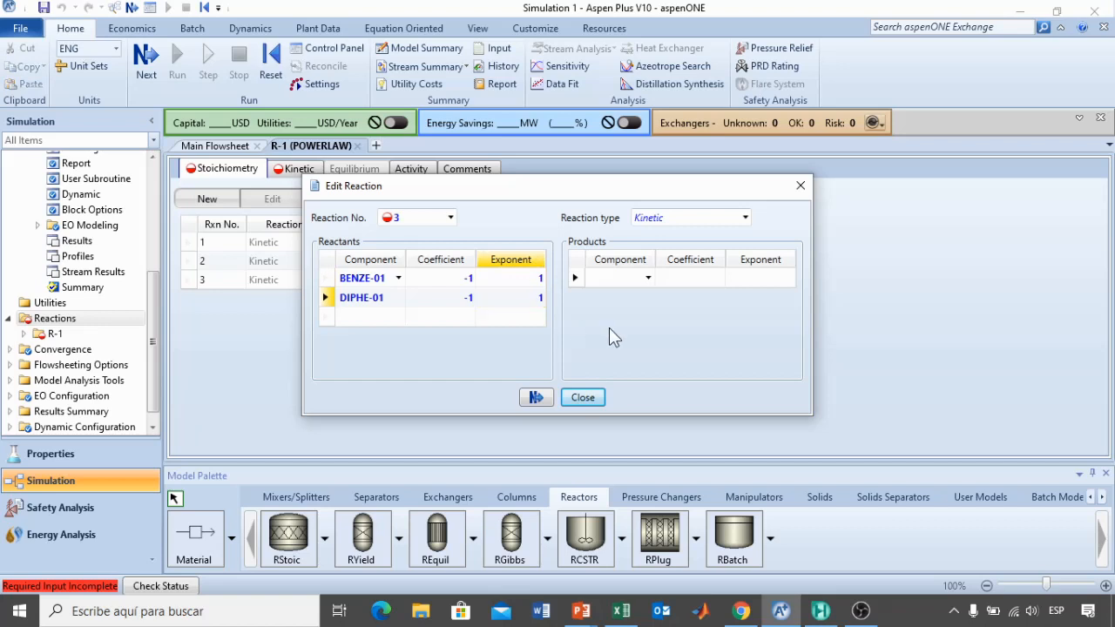
# - Define M-TER-01 and HYDRO-01 as the products of reaction 3, each with a coefficient of 1
pyautogui.click(648, 278)
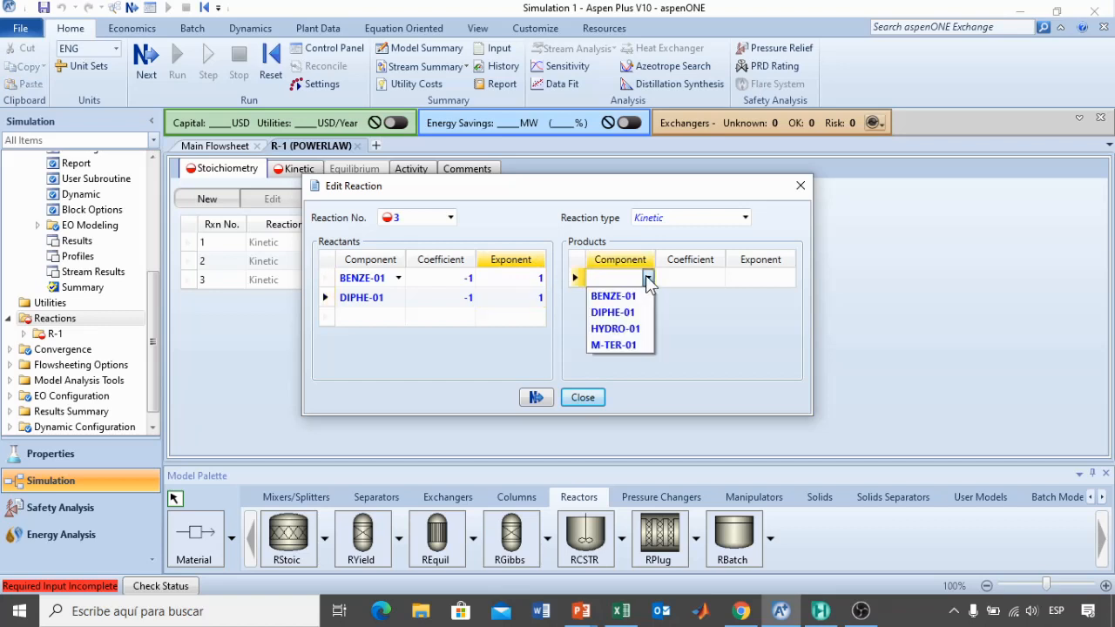
pyautogui.click(610, 344)
pyautogui.click(648, 299)
pyautogui.click(648, 298)
pyautogui.click(619, 347)
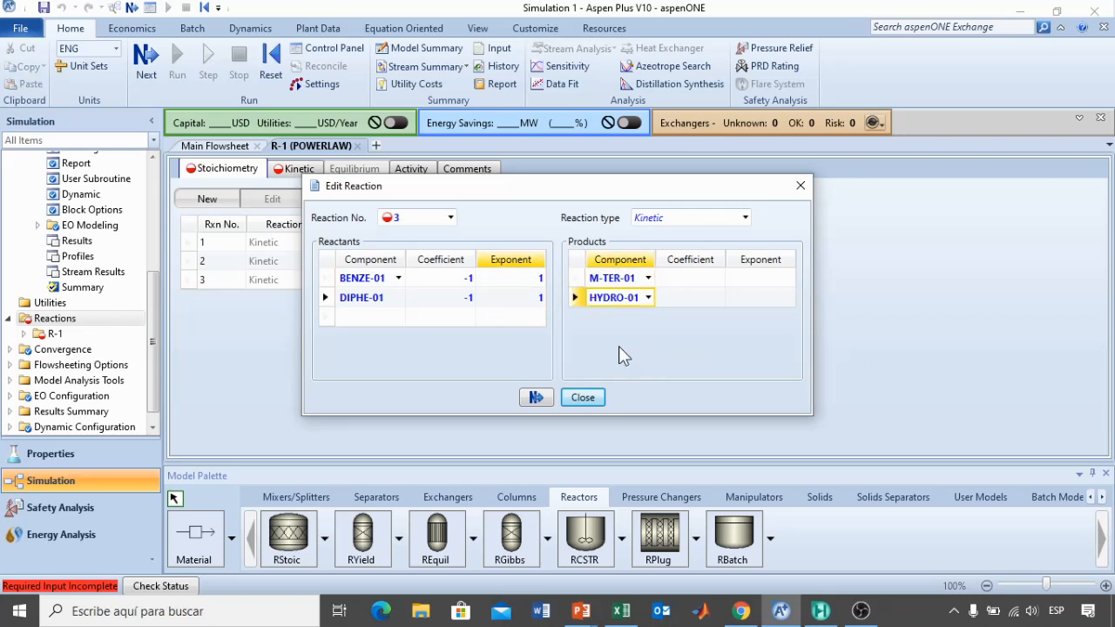
pyautogui.click(697, 279)
pyautogui.write('1')
pyautogui.click(702, 301)
pyautogui.write('1')
pyautogui.press('Return')
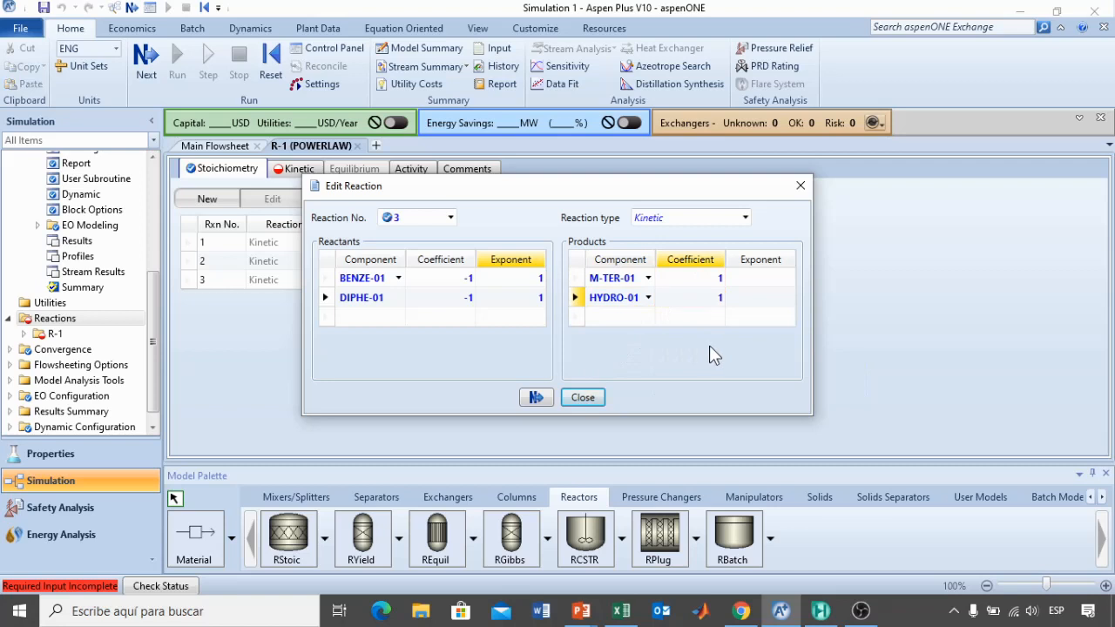
# - Create reaction 4 in R-1 and choose M-TER-01 and HYDRO-01 as its reactants
pyautogui.click(452, 217)
pyautogui.click(412, 285)
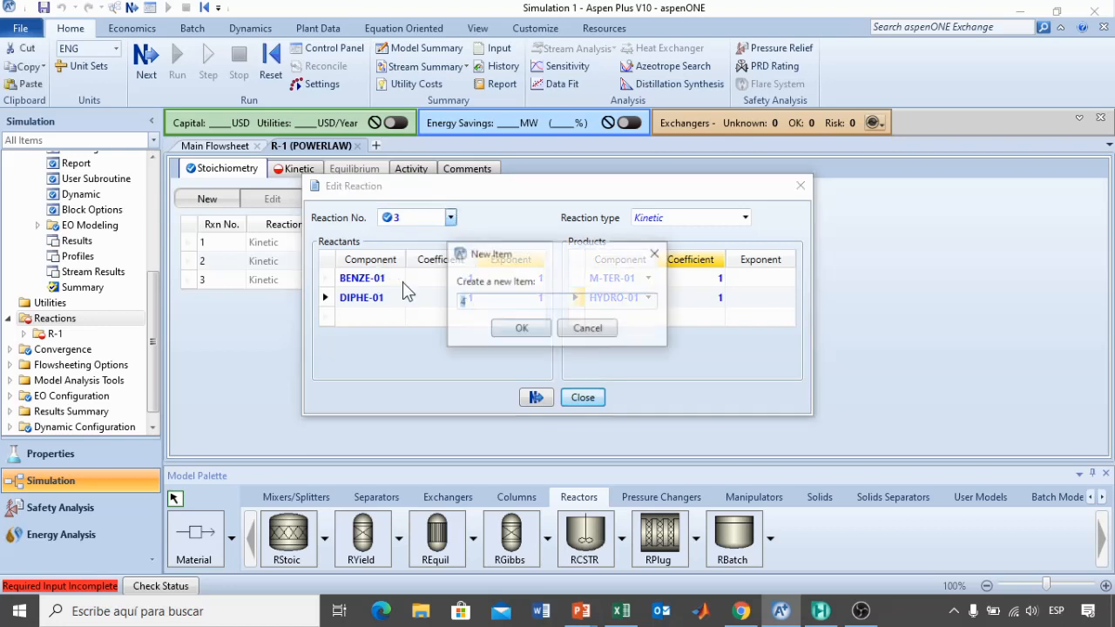
pyautogui.click(503, 325)
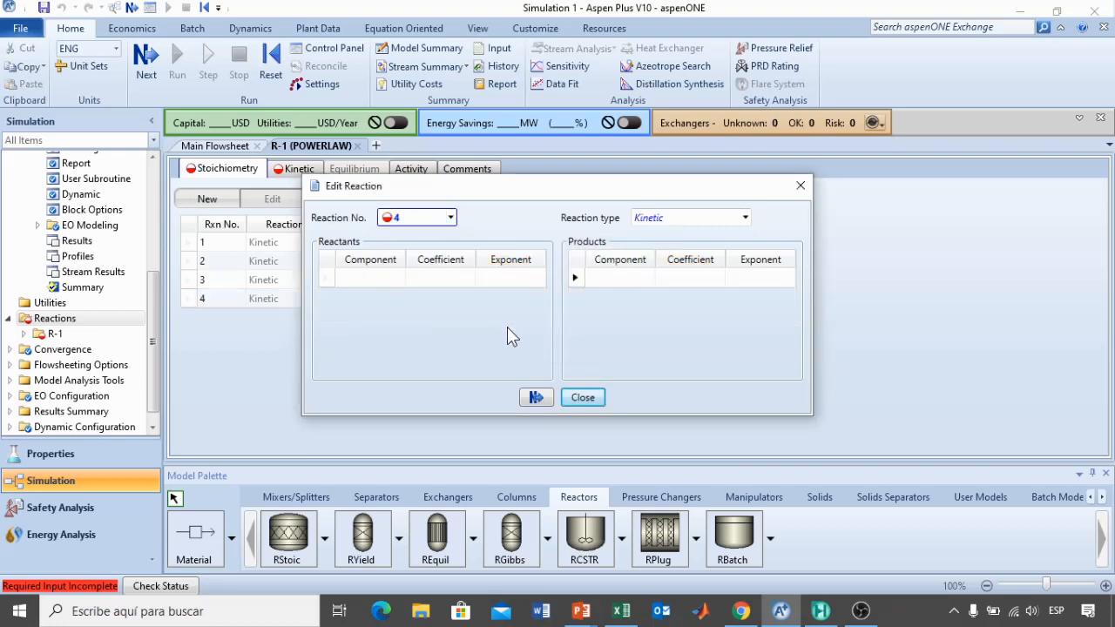
pyautogui.click(397, 278)
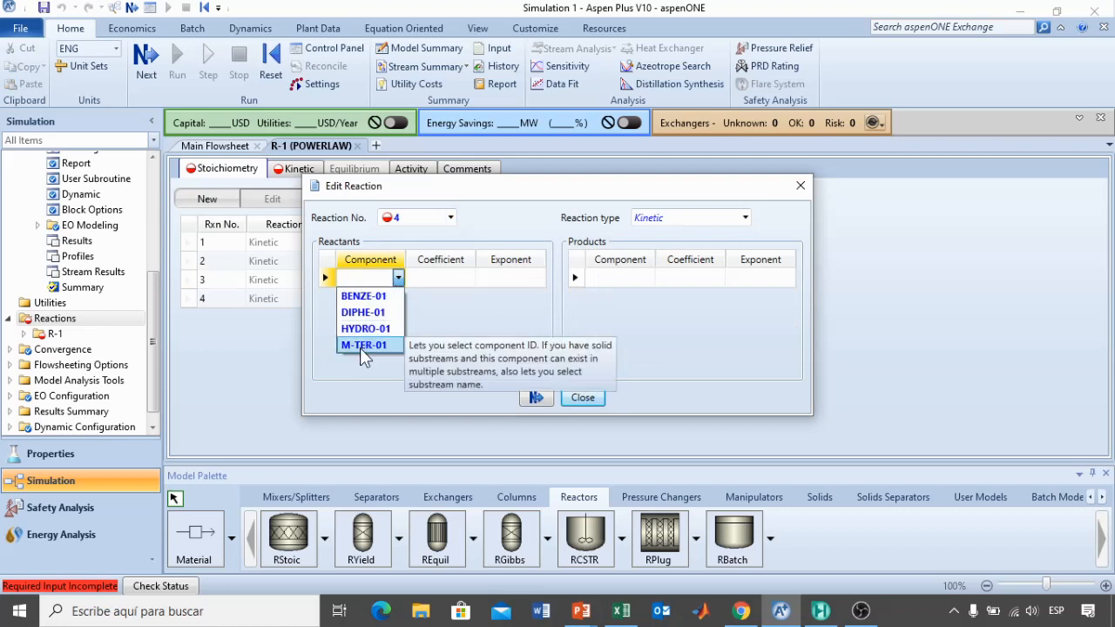
pyautogui.click(360, 345)
pyautogui.click(397, 297)
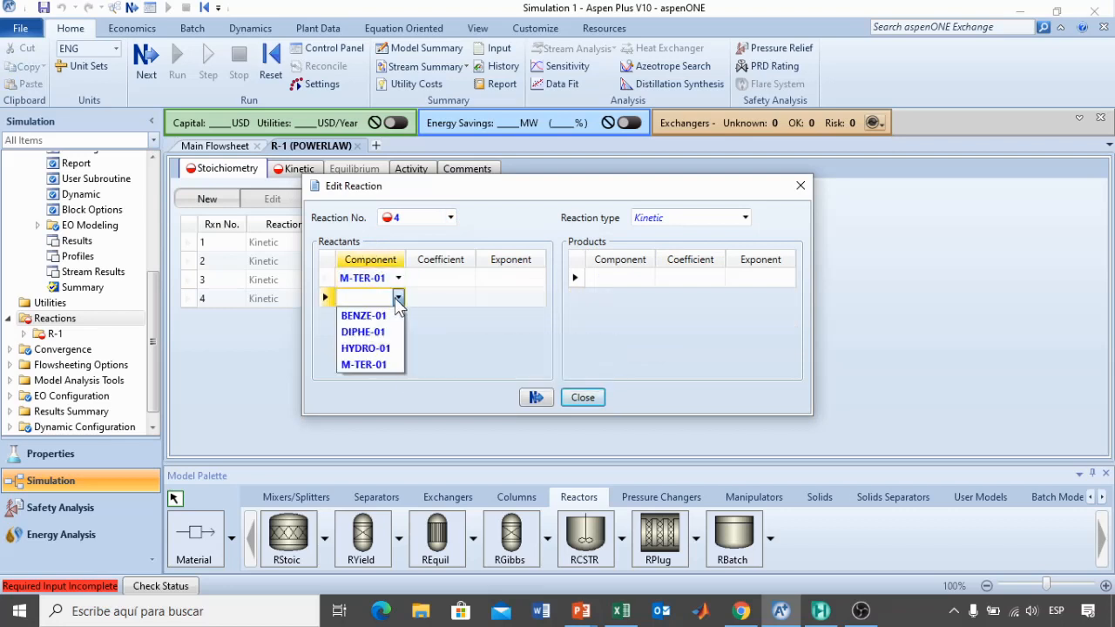
pyautogui.click(374, 348)
# - Give both reactants of reaction 4, M-TER-01 and HYDRO-01, a coefficient of -1 and an exponent of 1
pyautogui.click(452, 280)
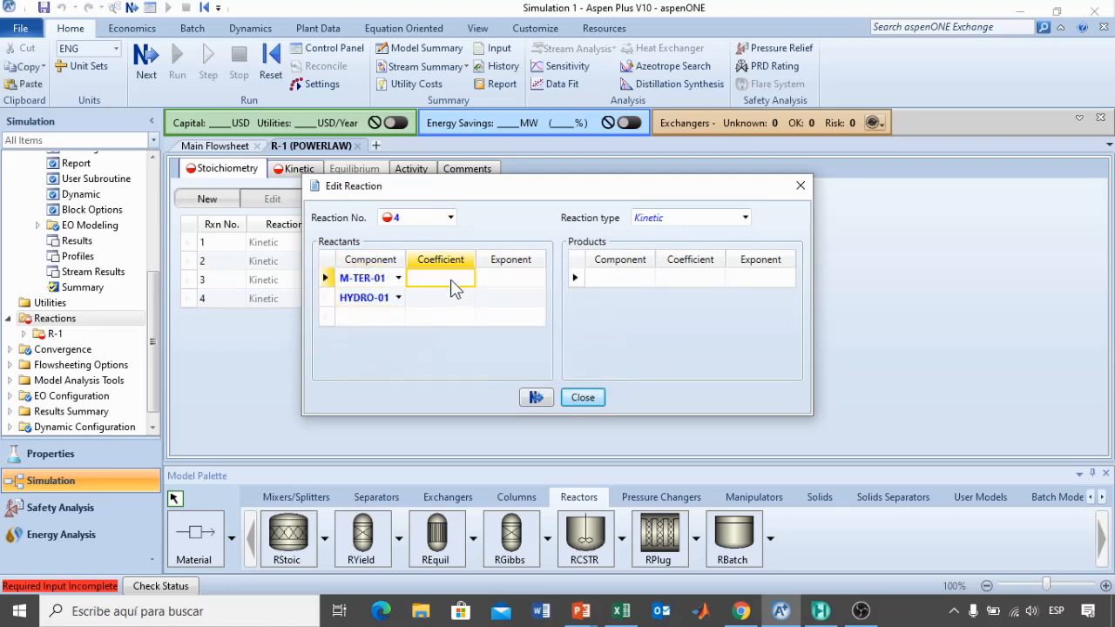
pyautogui.write('1')
pyautogui.press('Return')
pyautogui.write('1')
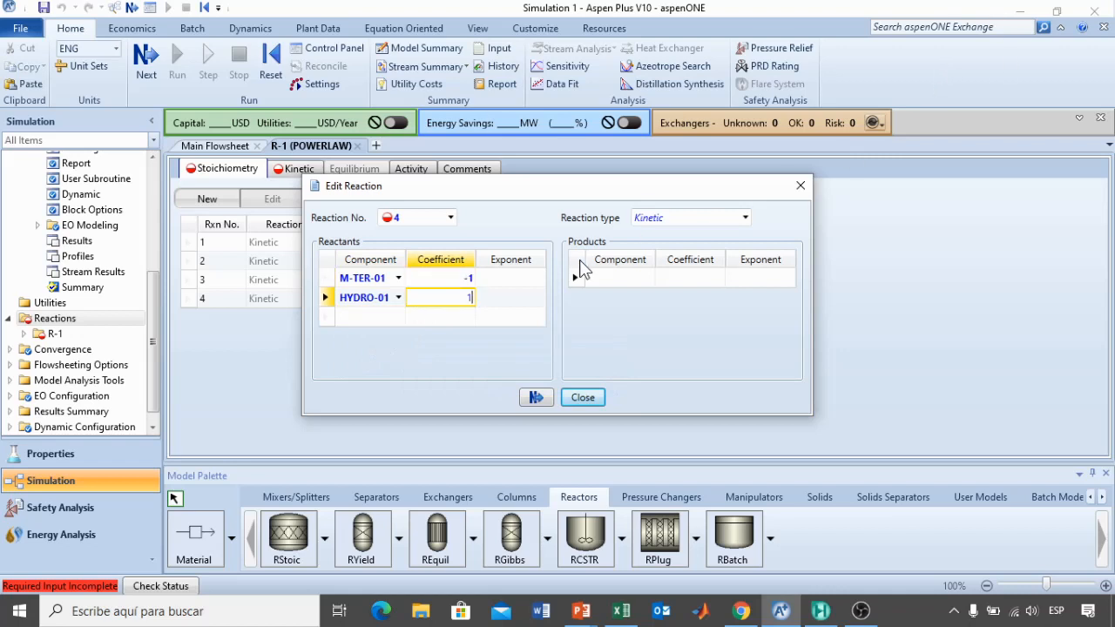
pyautogui.click(526, 280)
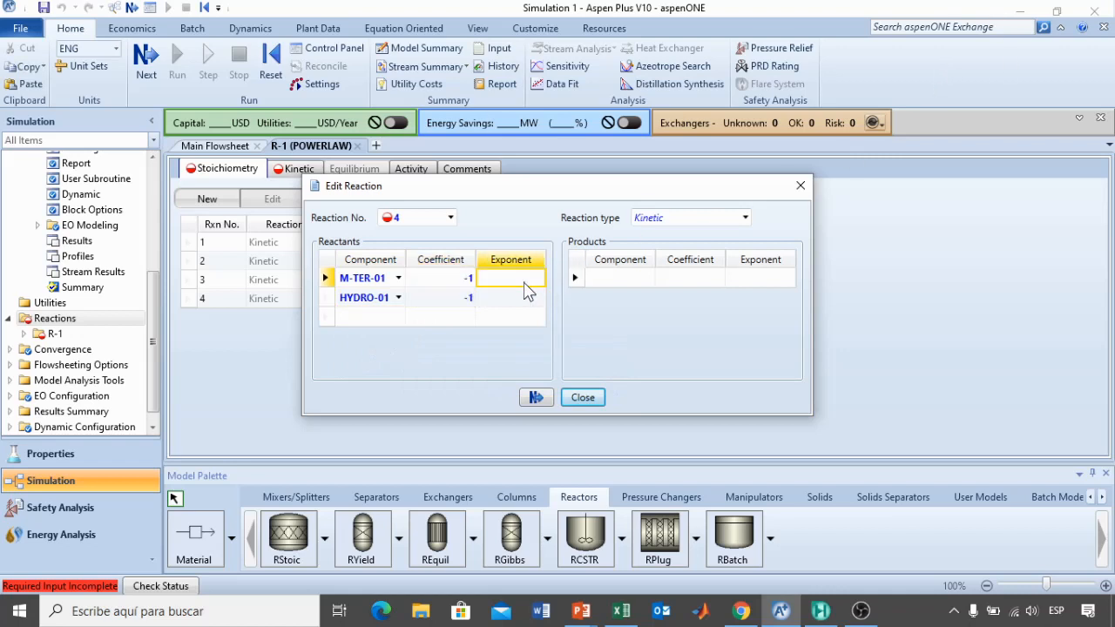
pyautogui.write('1')
pyautogui.click(540, 299)
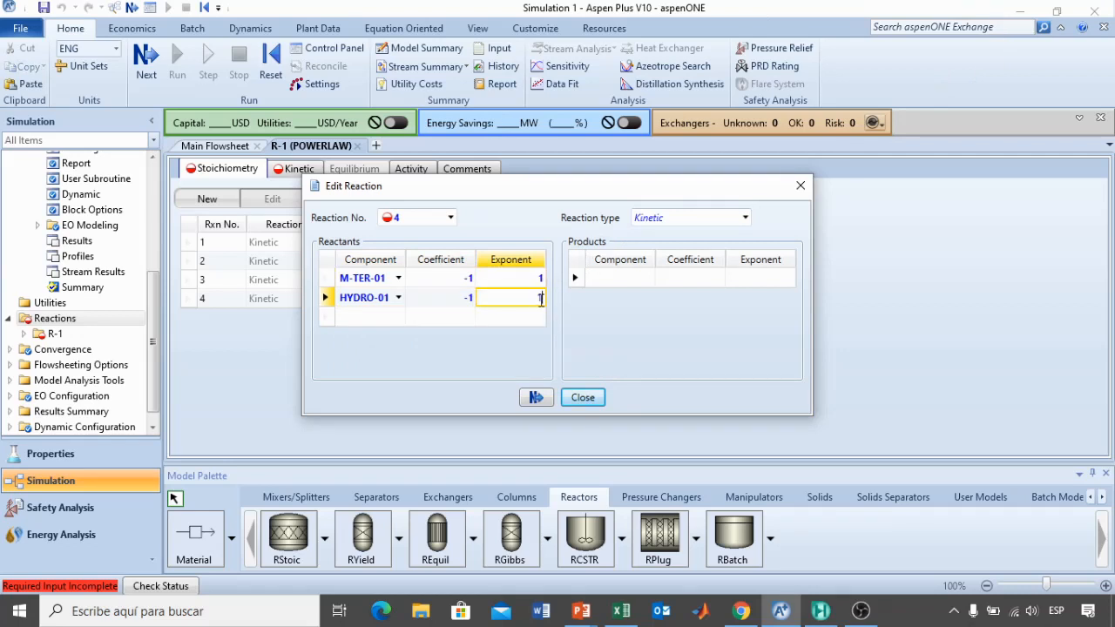
pyautogui.click(613, 321)
# - Define BENZE-01 and DIPHE-01 as the products of reaction 4, each with a coefficient of 1, and finish editing the reactions
pyautogui.click(651, 282)
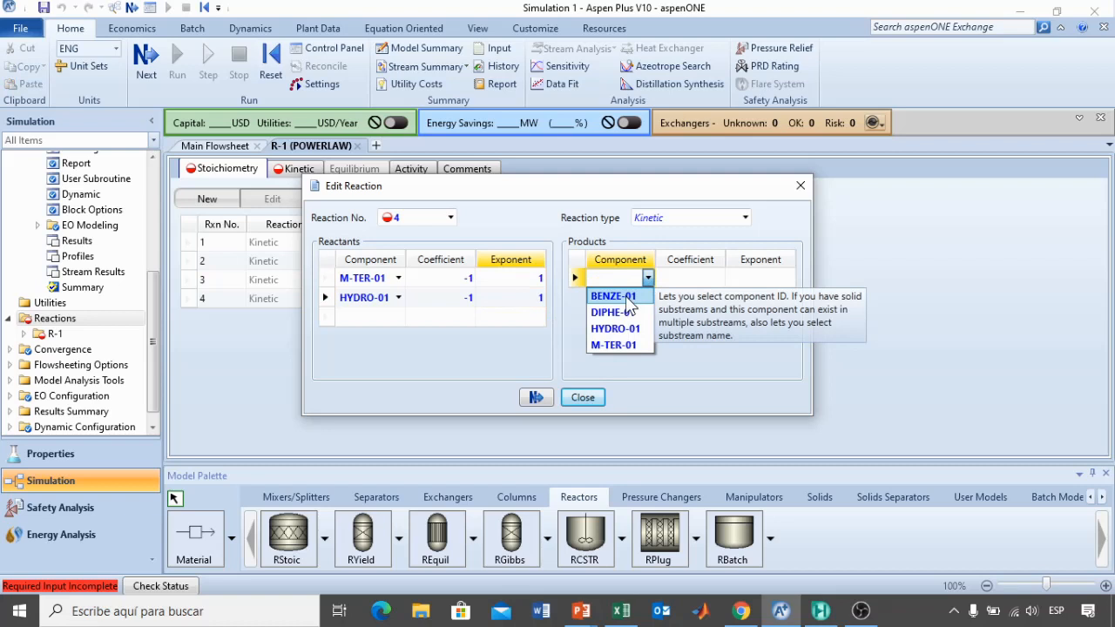
pyautogui.click(626, 297)
pyautogui.click(648, 297)
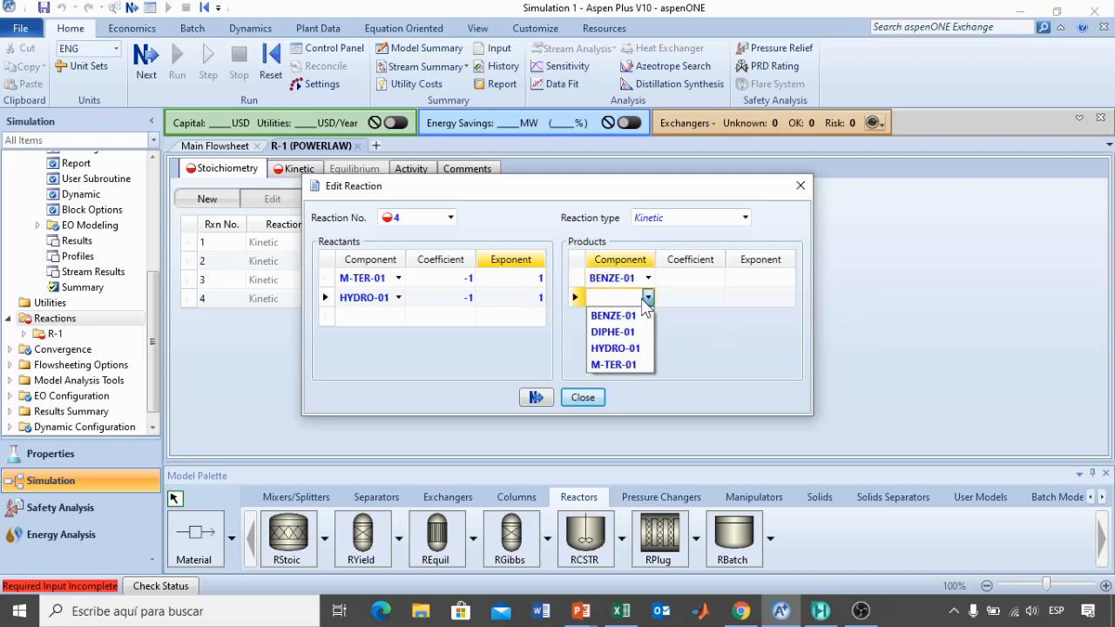
pyautogui.click(618, 331)
pyautogui.click(676, 281)
pyautogui.write('1')
pyautogui.click(685, 298)
pyautogui.write('1')
pyautogui.click(693, 345)
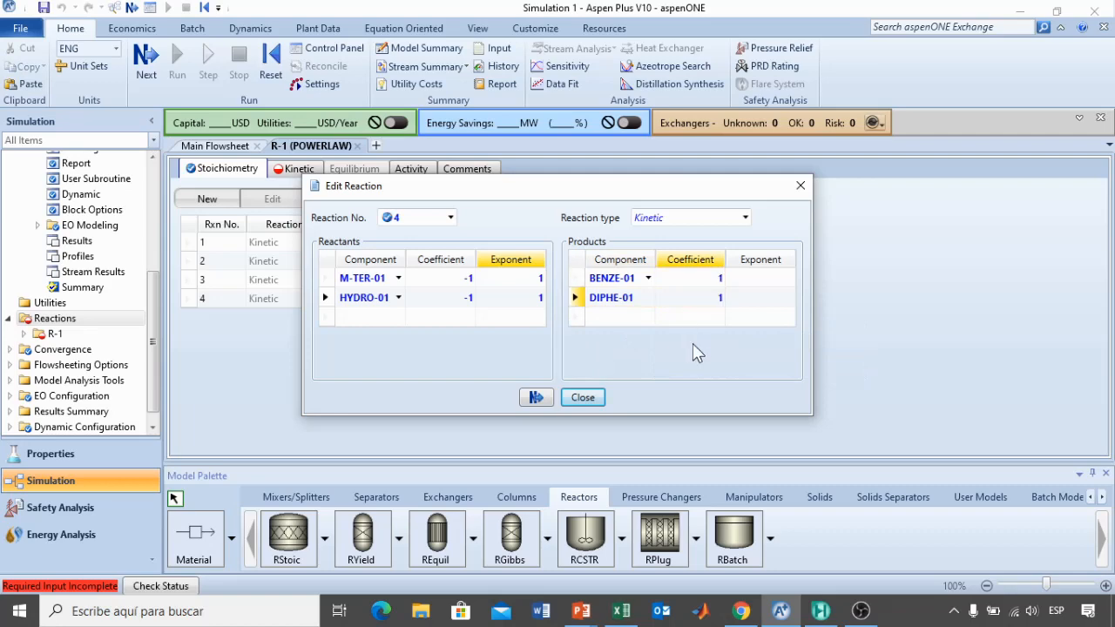
pyautogui.click(583, 398)
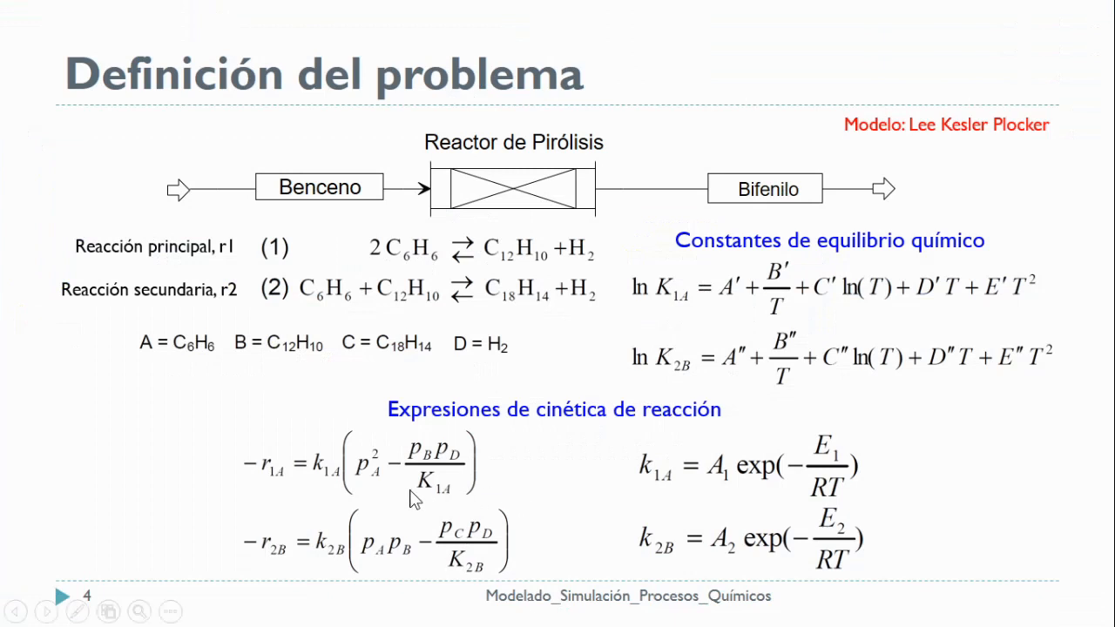
# - Consult the rate expressions on the problem-definition slide and set the reacting phase of reaction 1 to Vapor in R-1's kinetic data
pyautogui.moveTo(389, 452); pyautogui.dragTo(561, 506)
pyautogui.hotkey('alt', 'Tab')
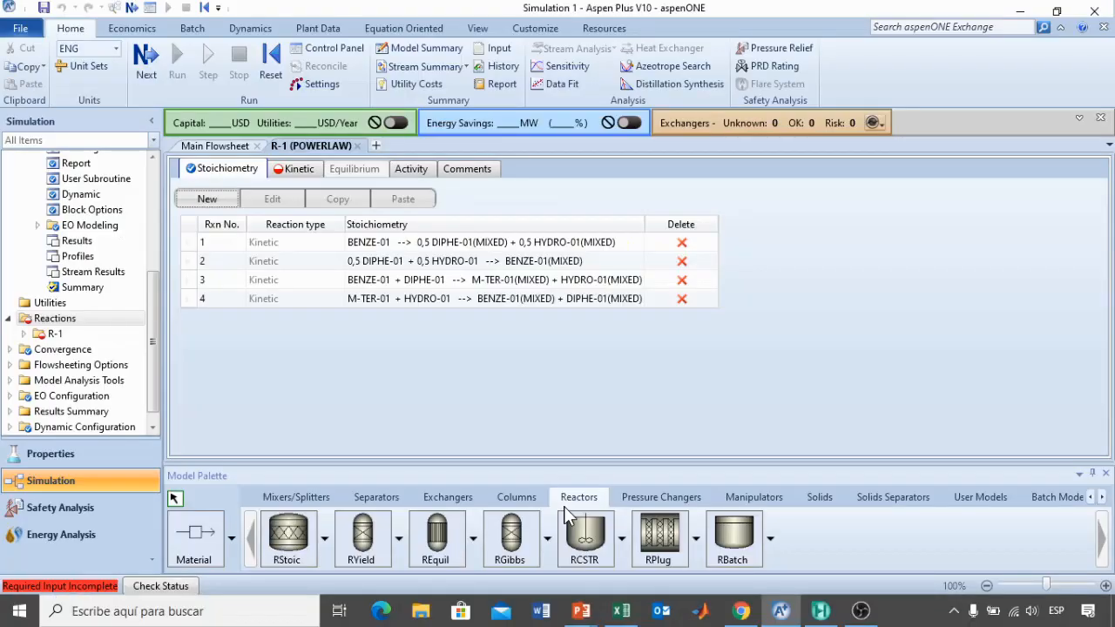
pyautogui.click(301, 170)
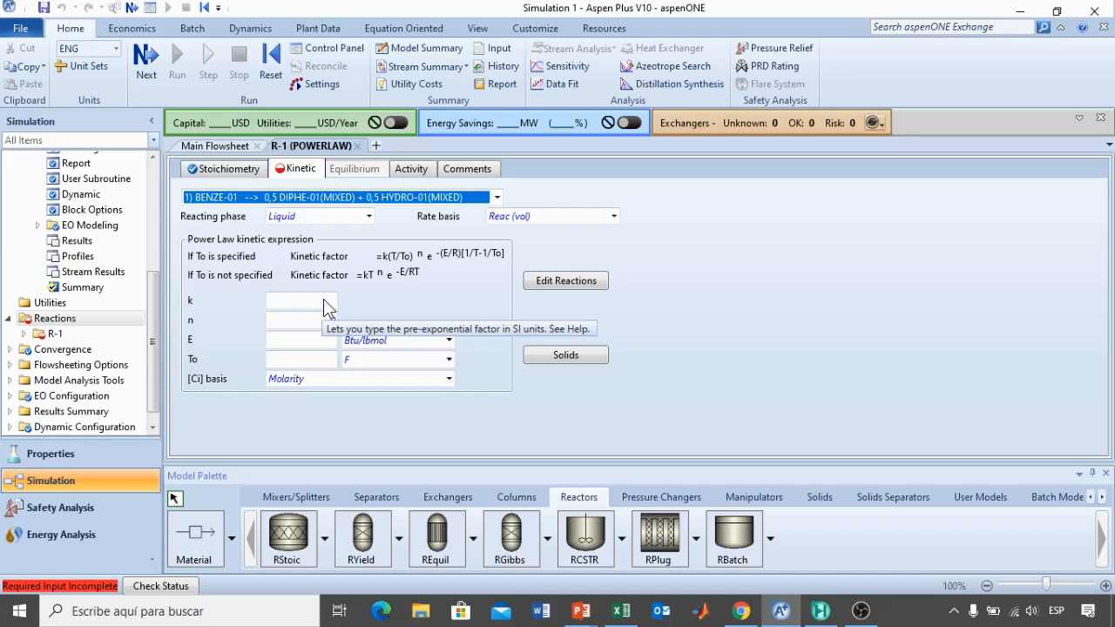
pyautogui.click(444, 284)
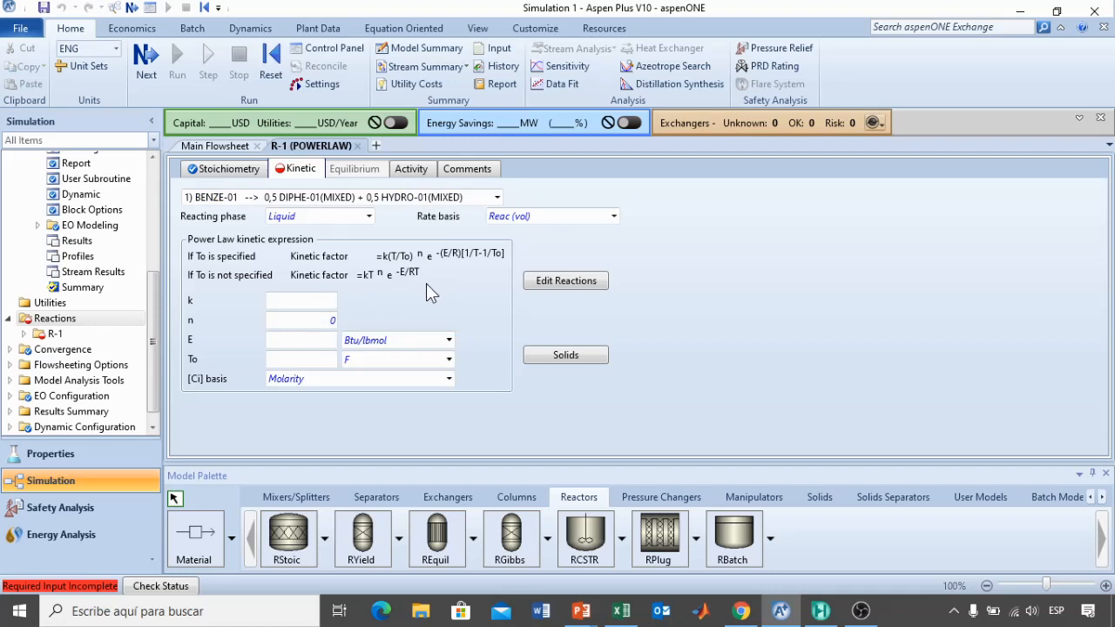
pyautogui.click(369, 216)
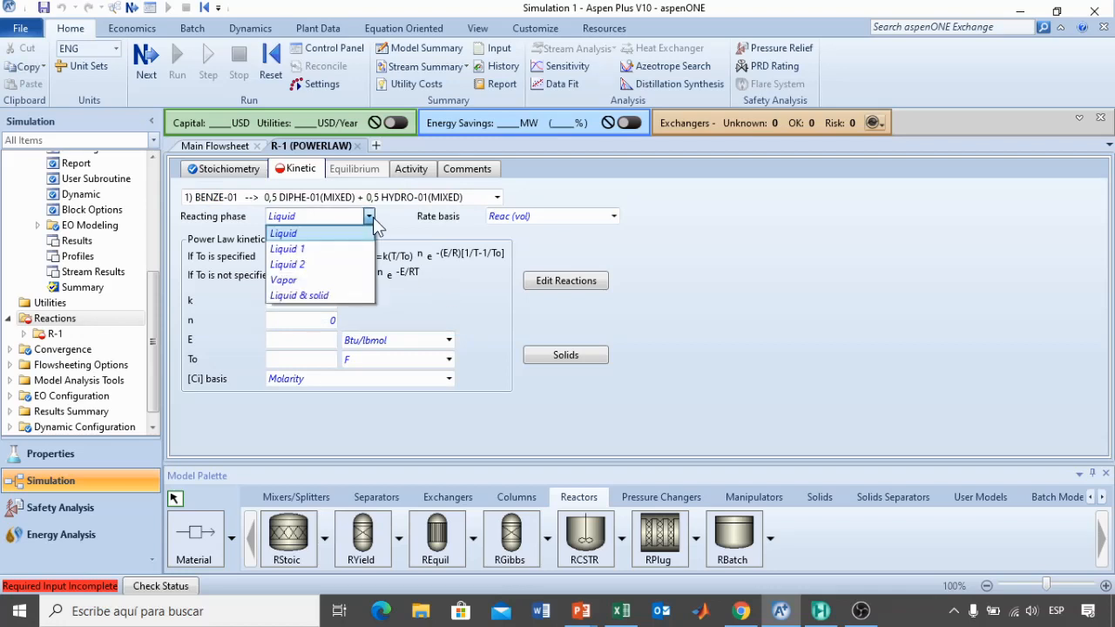
pyautogui.click(283, 279)
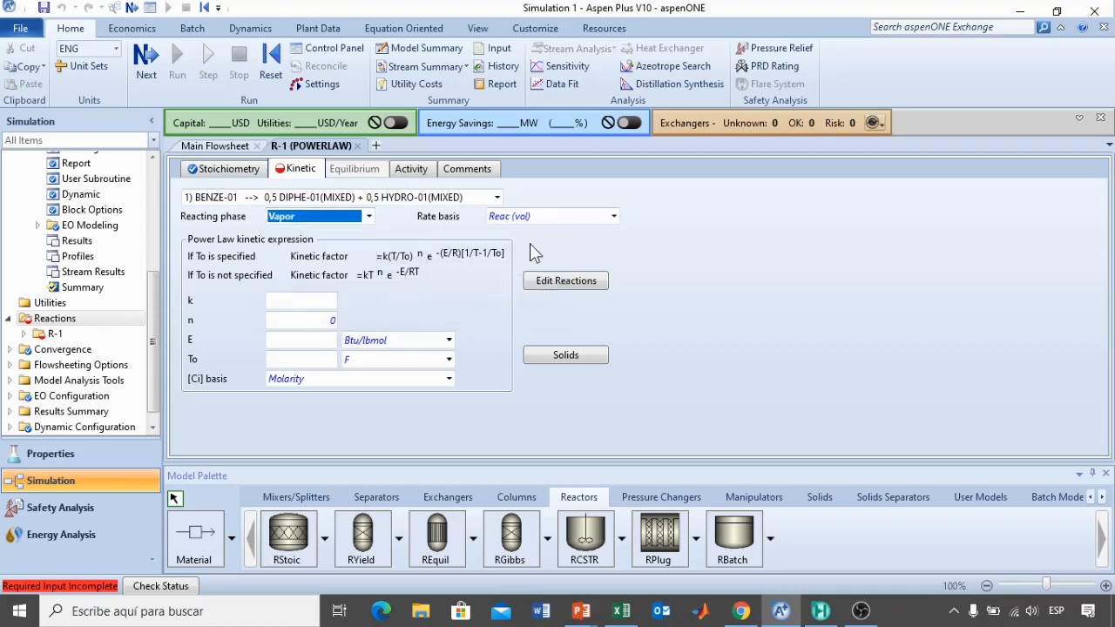
pyautogui.click(564, 252)
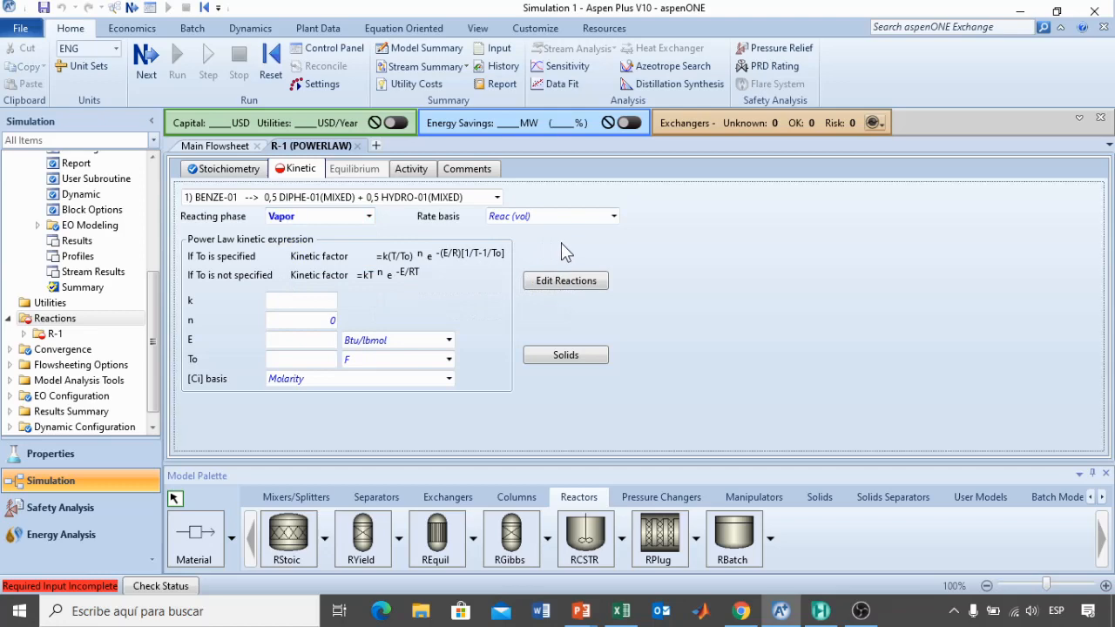
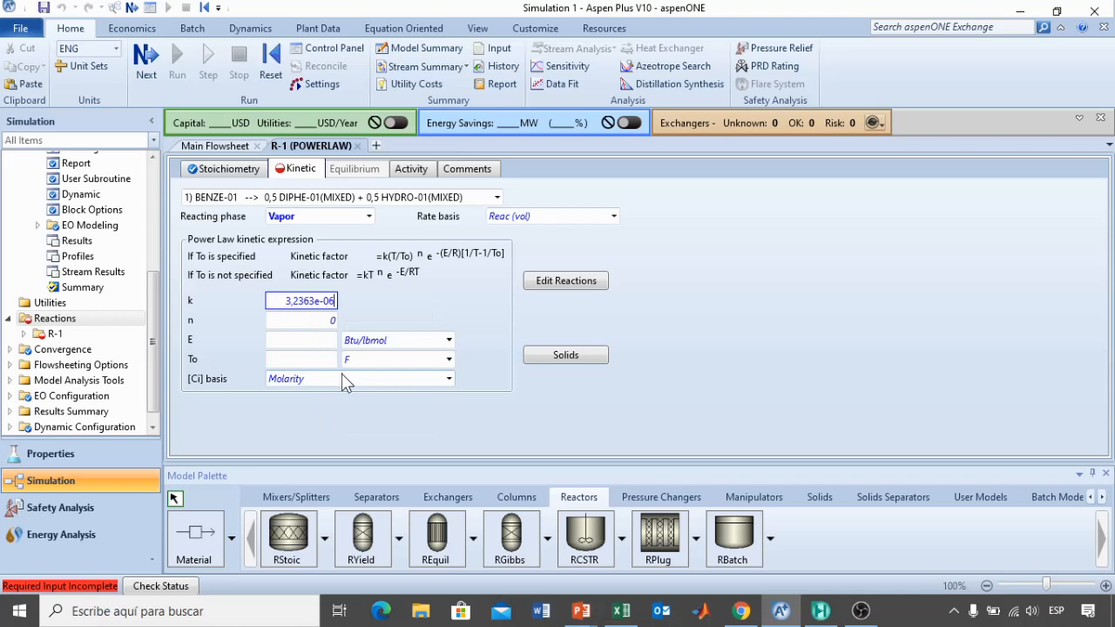
# - Give reaction 1 a pre-exponential factor k of 3,2363e-06 and an activation energy E of 30190 cal/mol
pyautogui.click(370, 318)
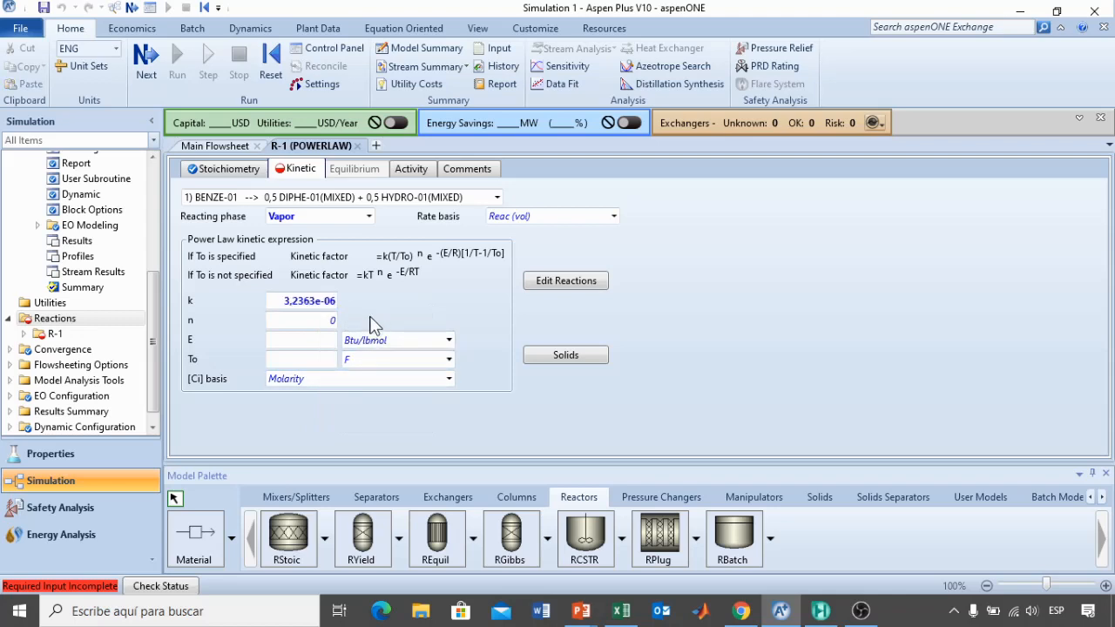
pyautogui.click(311, 342)
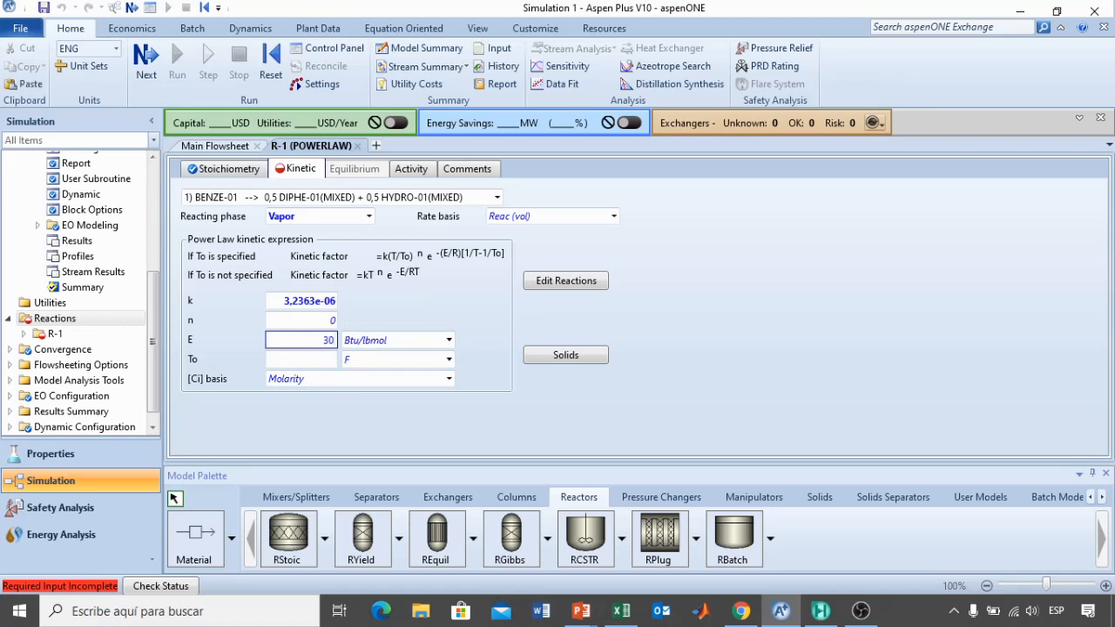
pyautogui.write('30190')
pyautogui.click(450, 341)
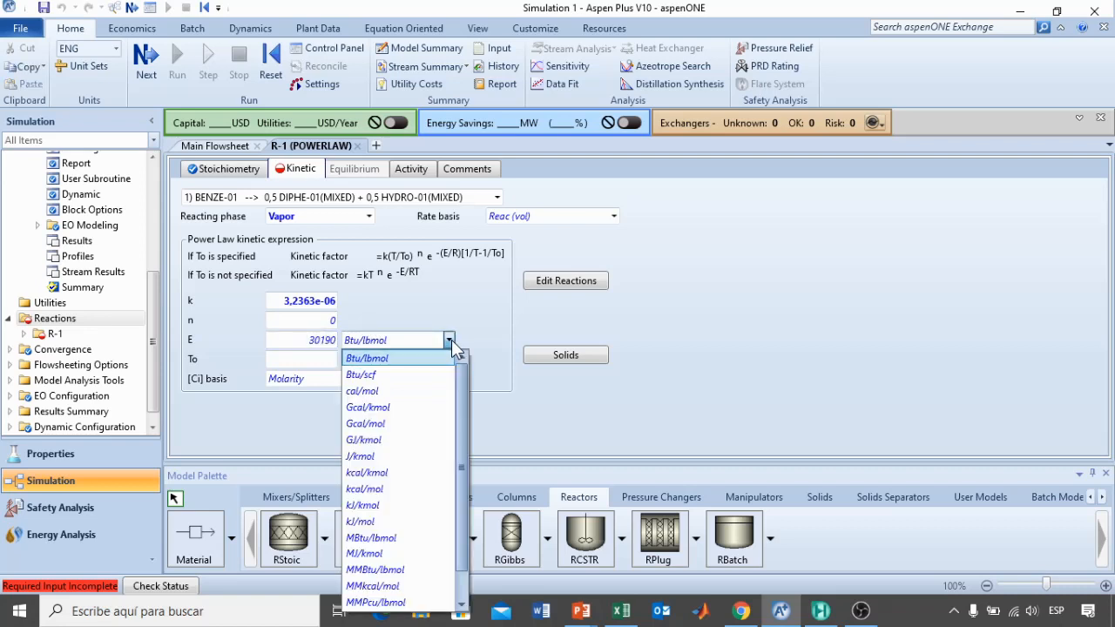
pyautogui.click(380, 392)
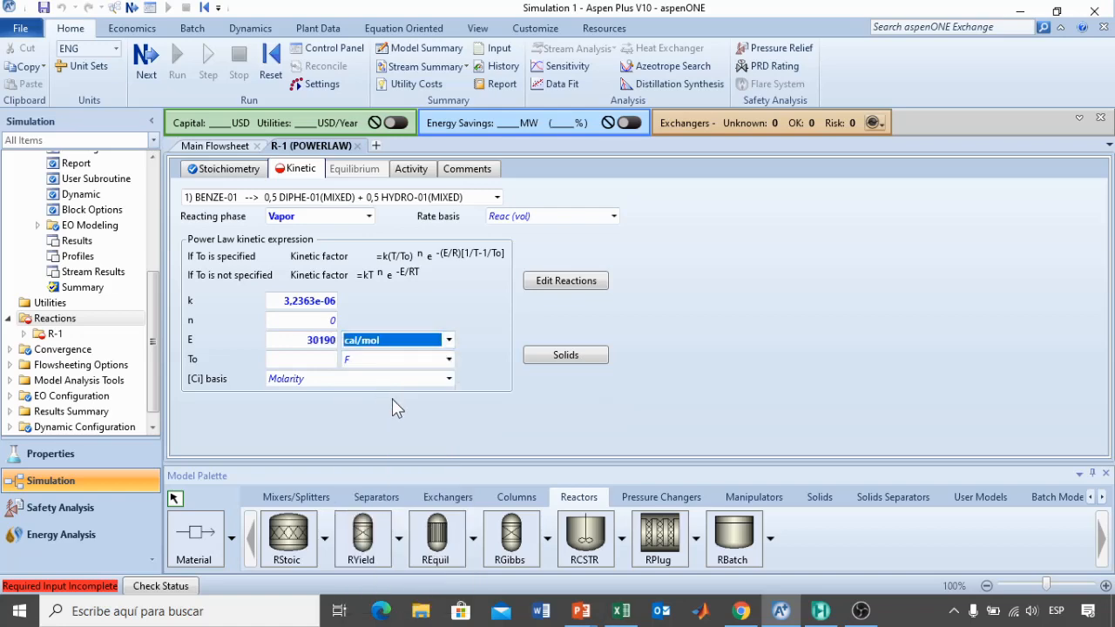
# - Check the activation energy on the problem-definition slide, and set reaction 1's [Ci] basis to Partial pressure in Aspen Plus
pyautogui.hotkey('alt', 'Tab')
pyautogui.hotkey('alt', 'Tab')
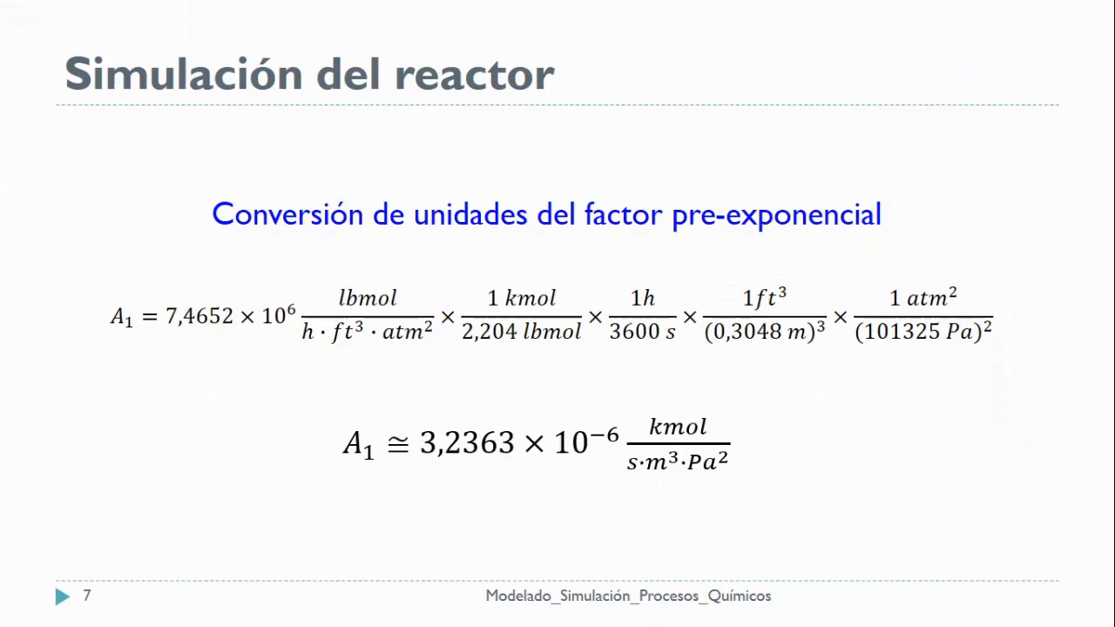
pyautogui.press('Left')
pyautogui.press('Left')
pyautogui.press('Left')
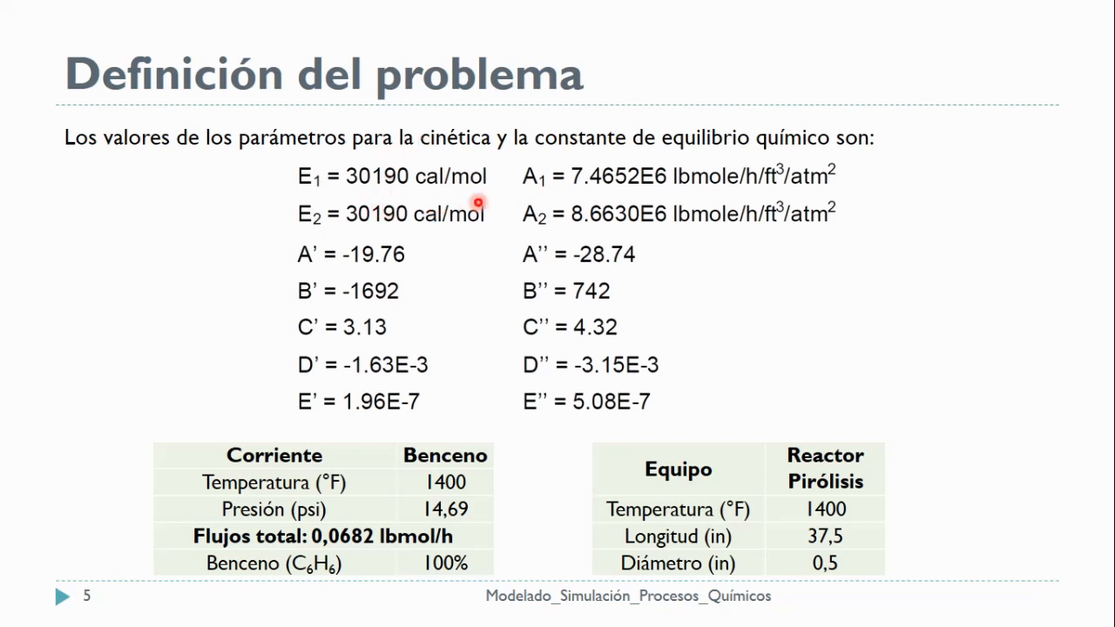
pyautogui.hotkey('alt', 'Tab')
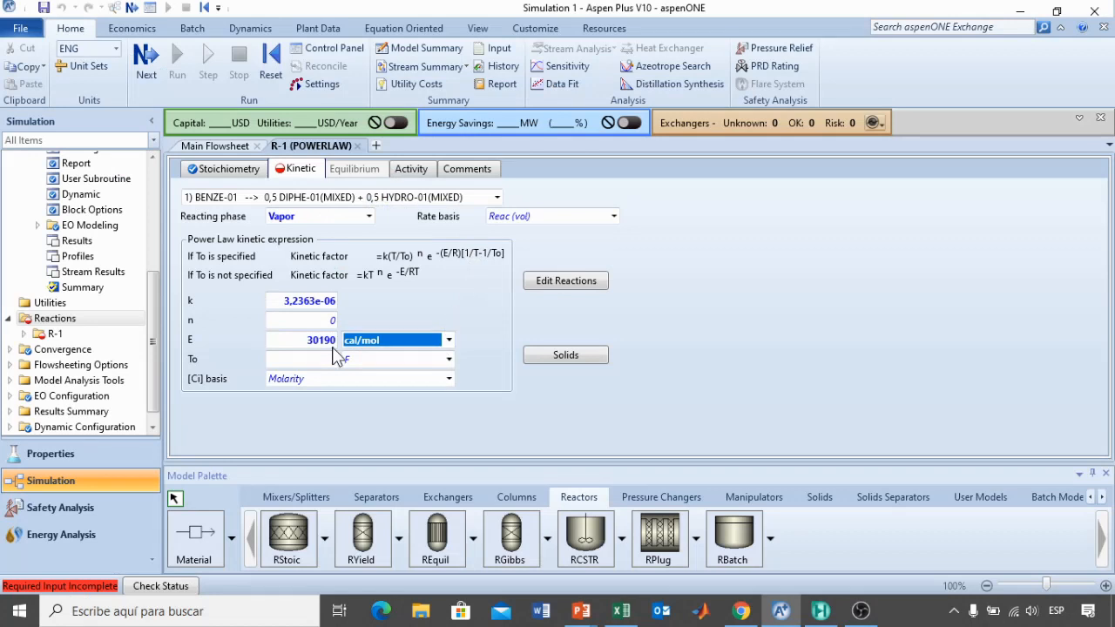
pyautogui.click(447, 379)
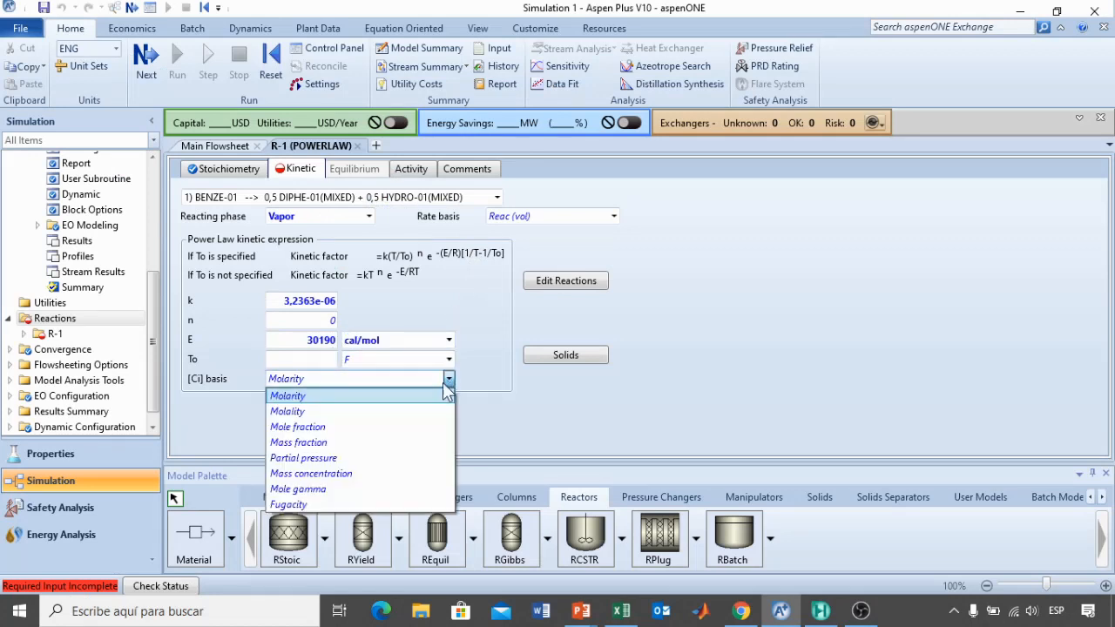
pyautogui.click(326, 458)
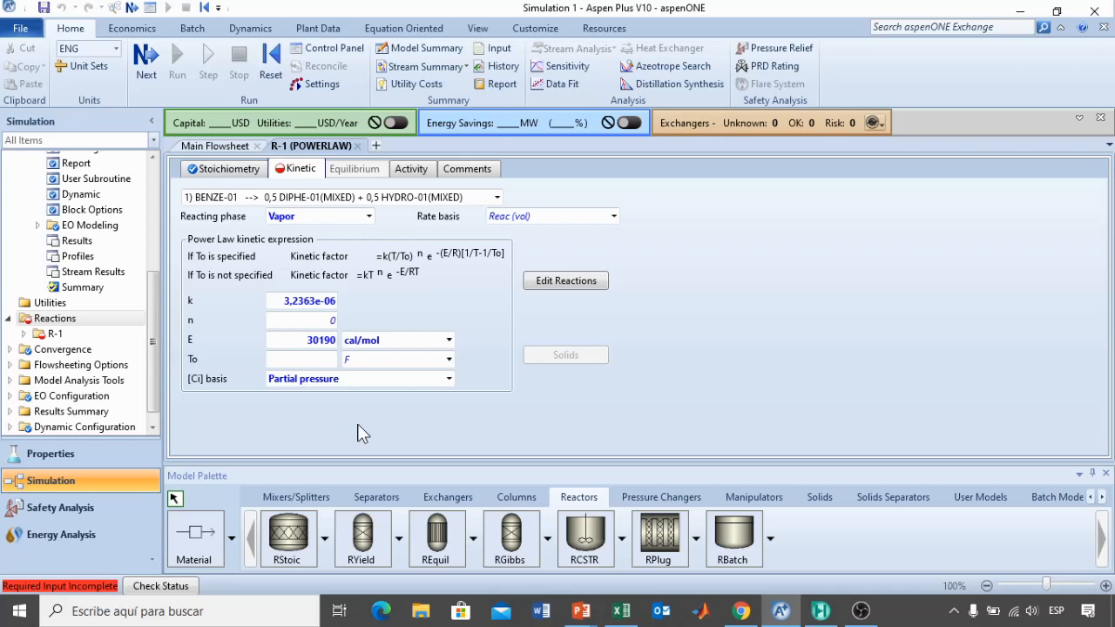
# - Bring up the kinetic data of reaction 2 and set its reacting phase to Vapor
pyautogui.click(501, 196)
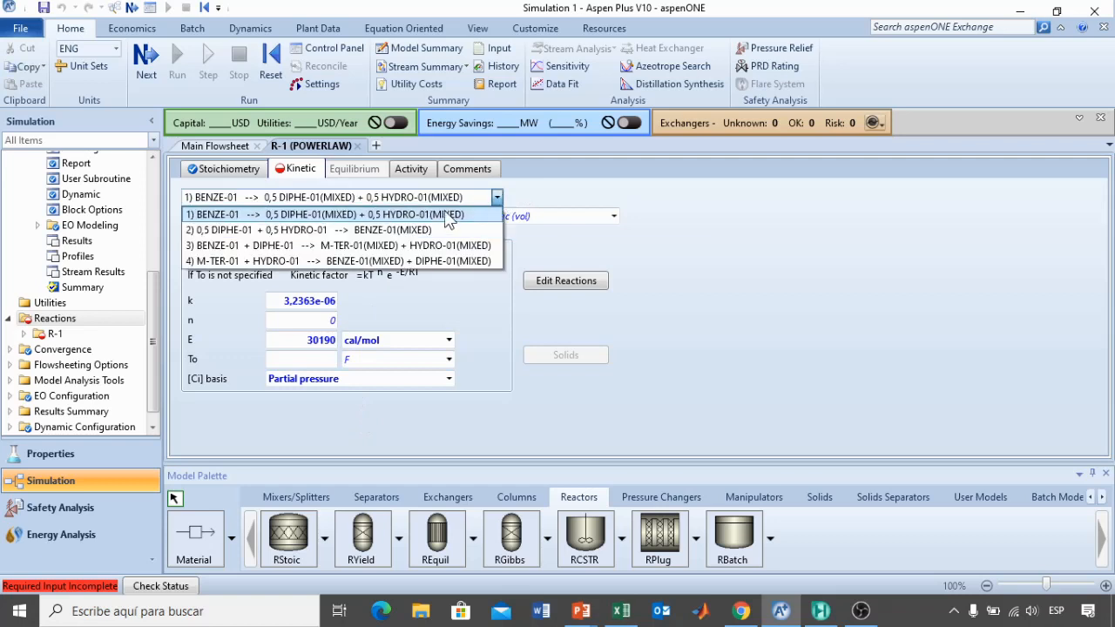
pyautogui.click(427, 234)
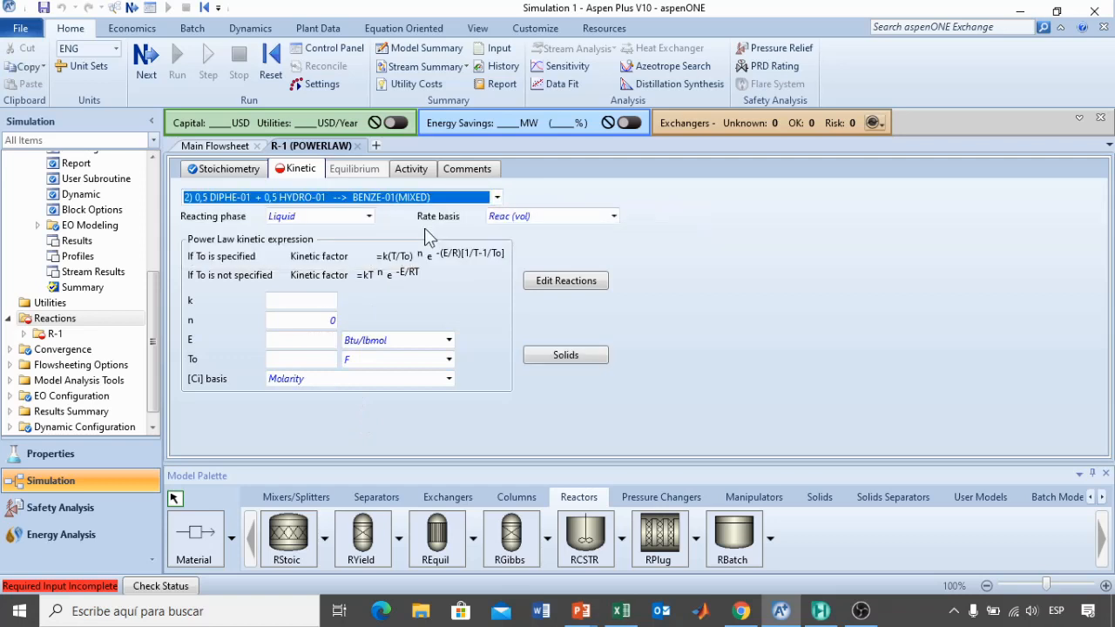
pyautogui.click(369, 218)
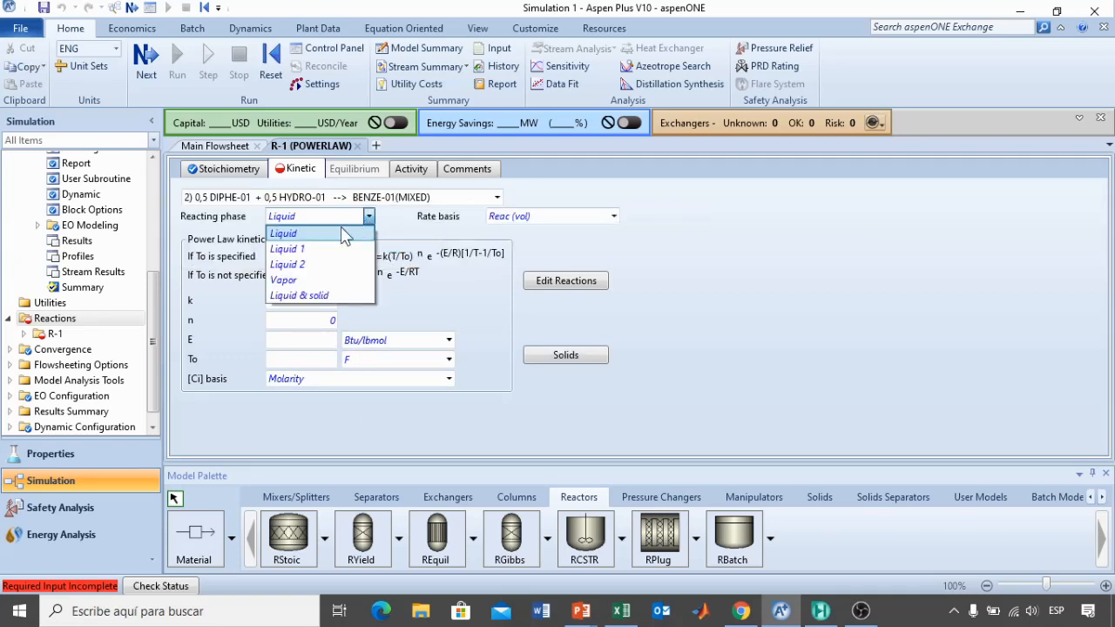
pyautogui.click(294, 284)
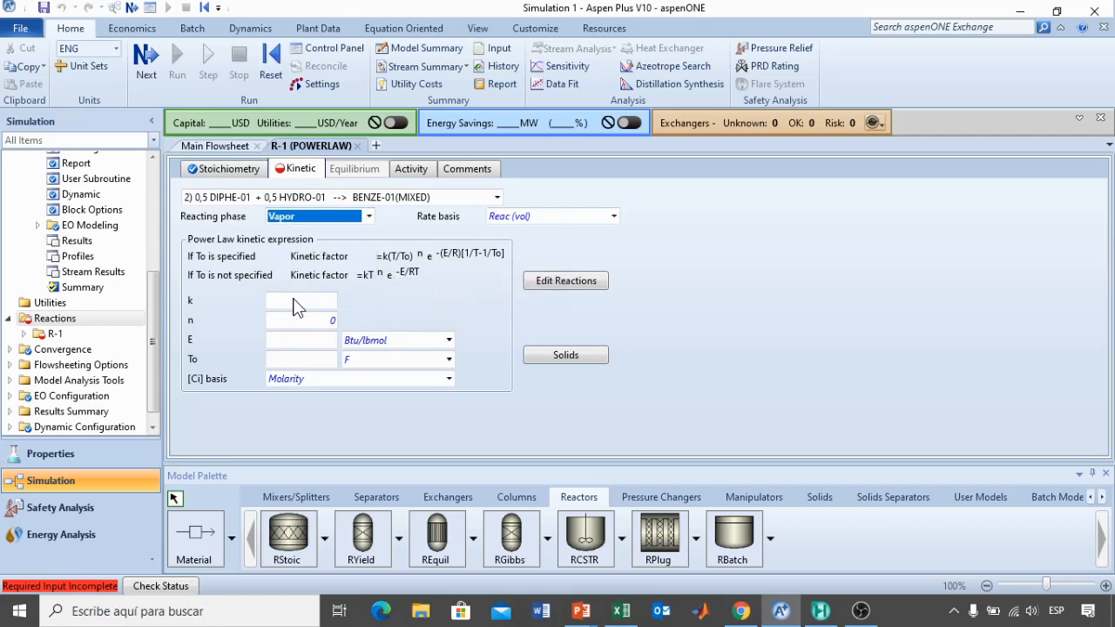
# - Copy the A1 (inv) value 1,02125E-05 from cell F1 of the Excel workbook into reaction 2's k in Aspen Plus
pyautogui.click(295, 298)
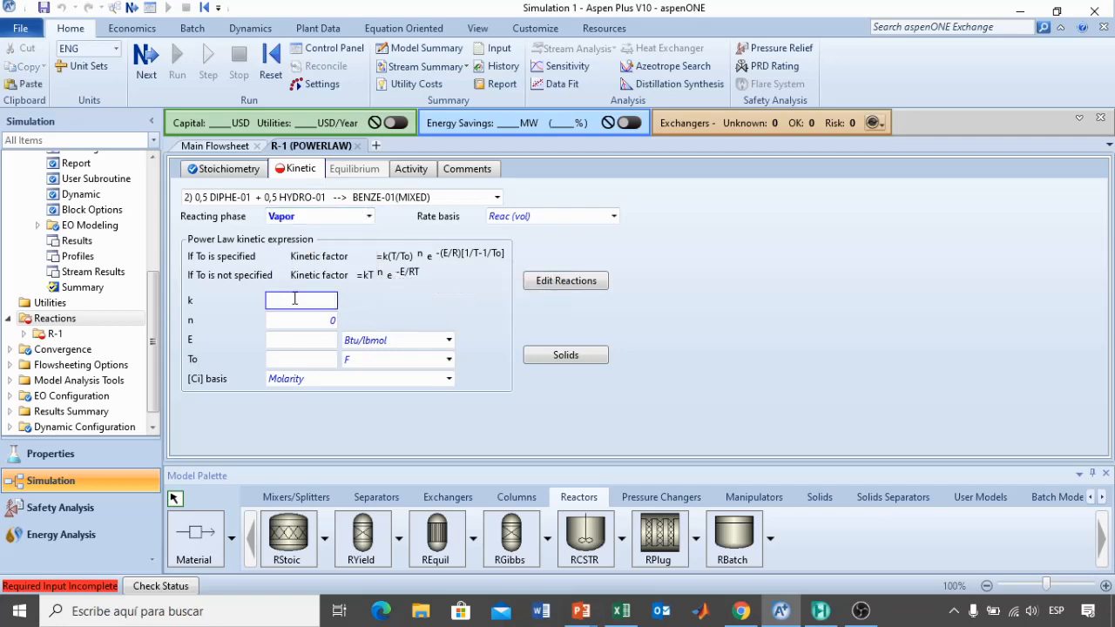
pyautogui.hotkey('alt', 'Tab')
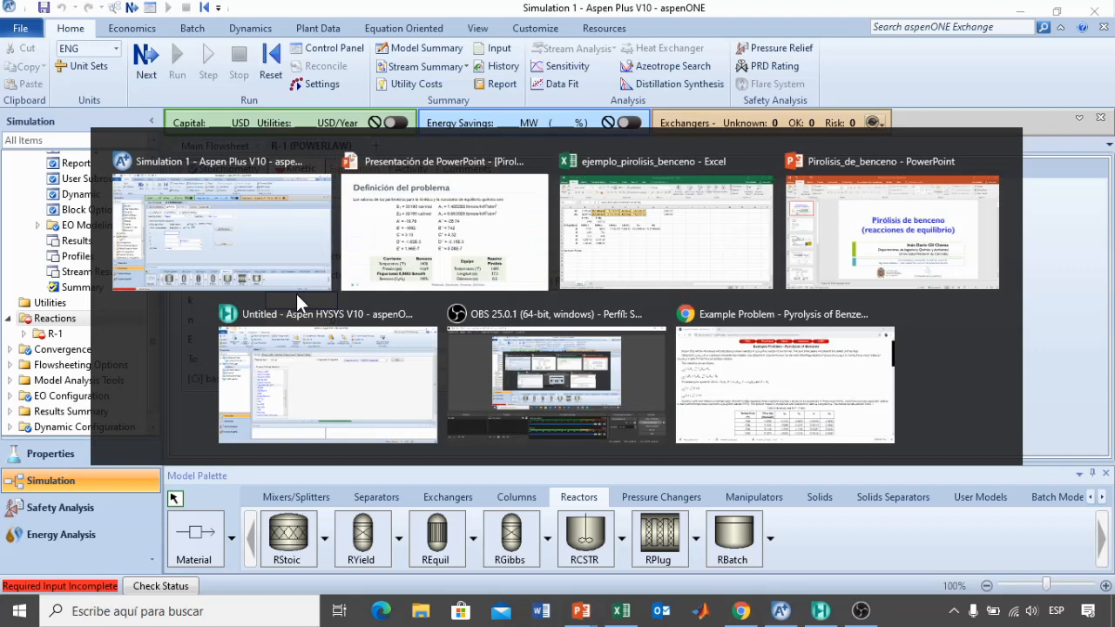
pyautogui.press('Escape')
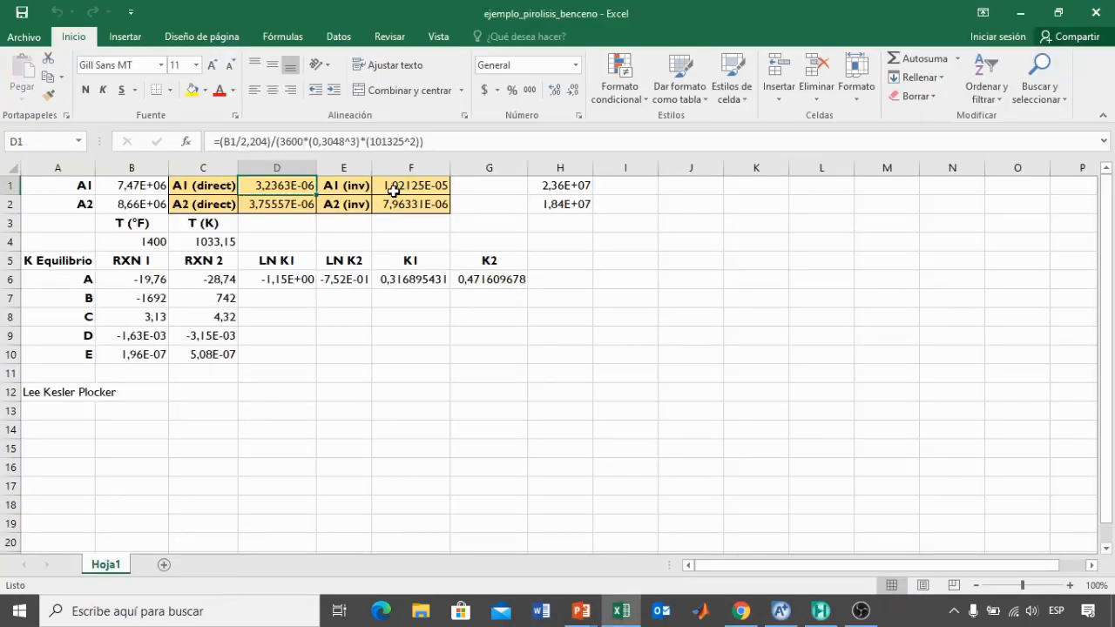
pyautogui.click(394, 187)
pyautogui.hotkey('ctrl', 'c')
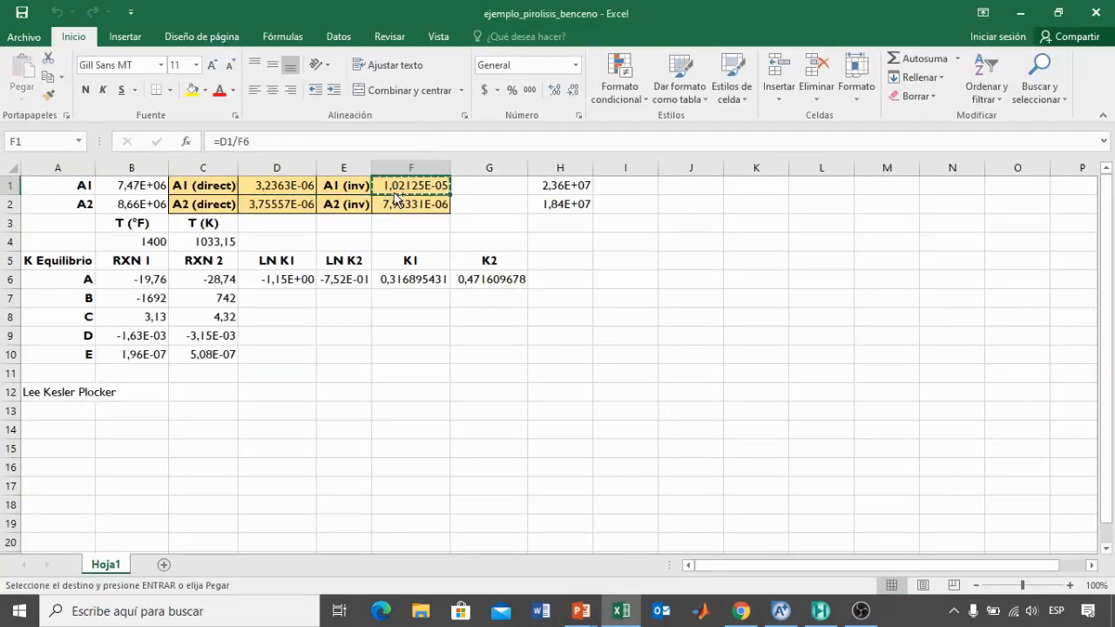
pyautogui.hotkey('alt', 'Tab')
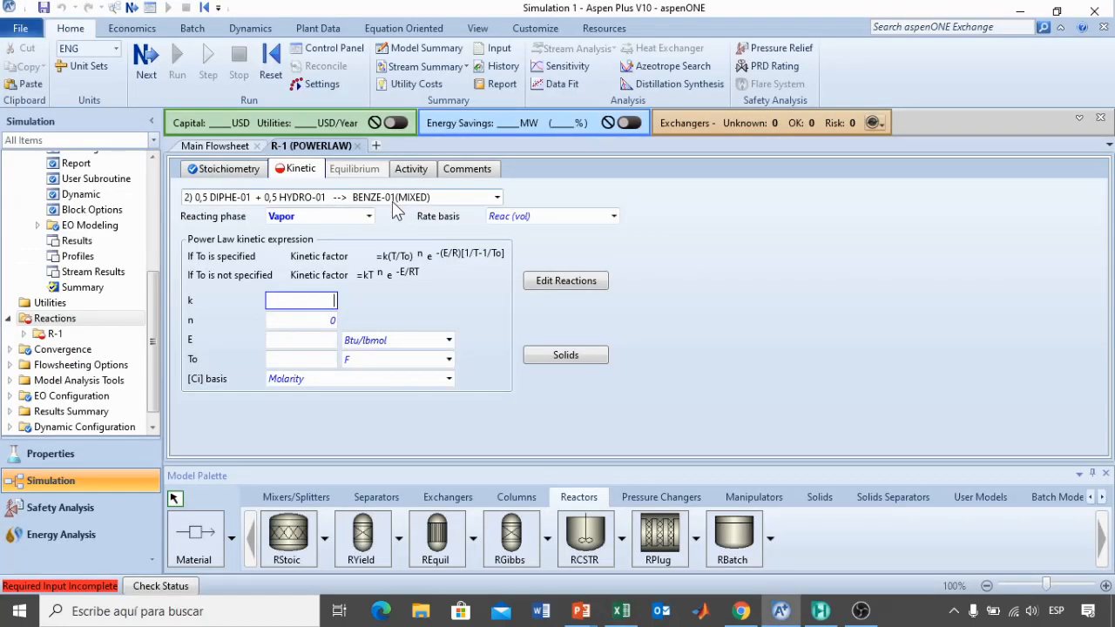
pyautogui.rightClick(320, 300)
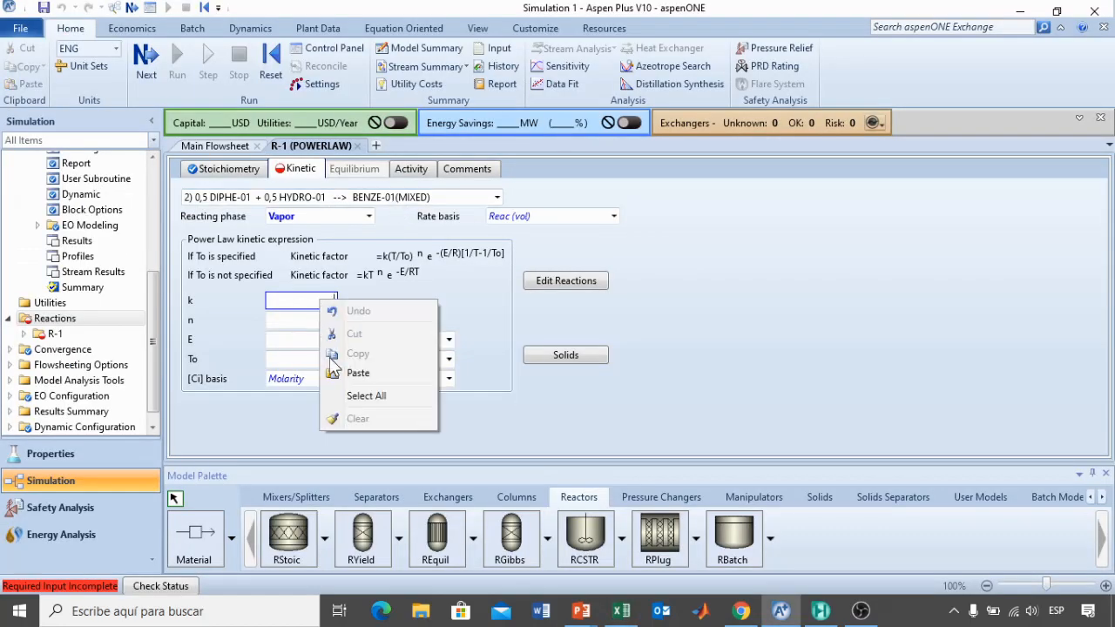
pyautogui.click(342, 372)
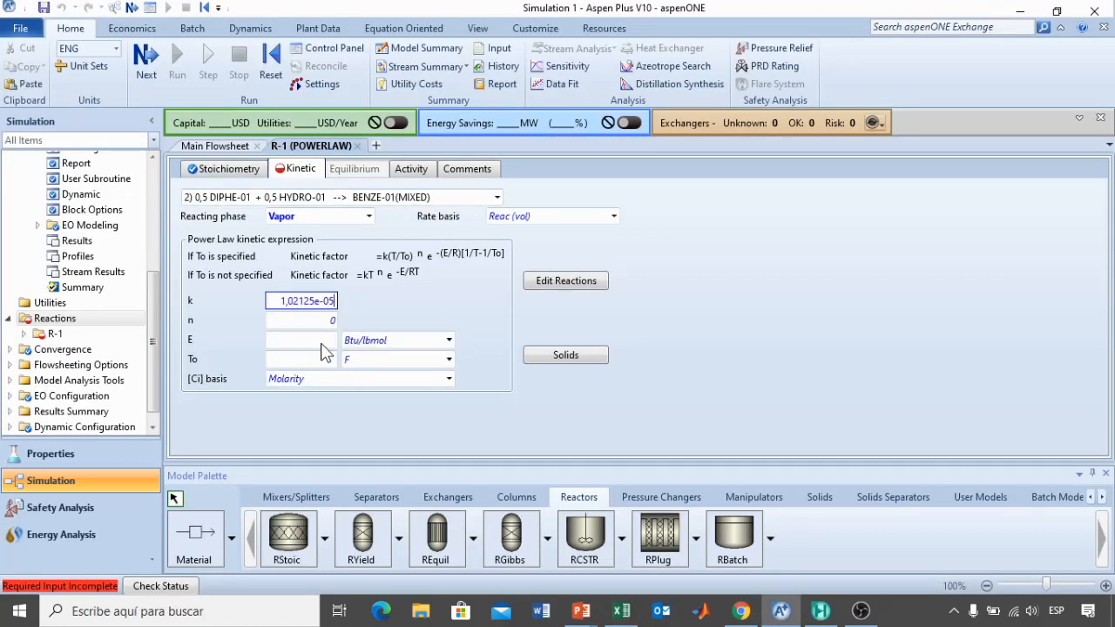
# - Set reaction 2's activation energy E to 30190 cal/mol and its [Ci] basis to Partial pressure
pyautogui.click(322, 343)
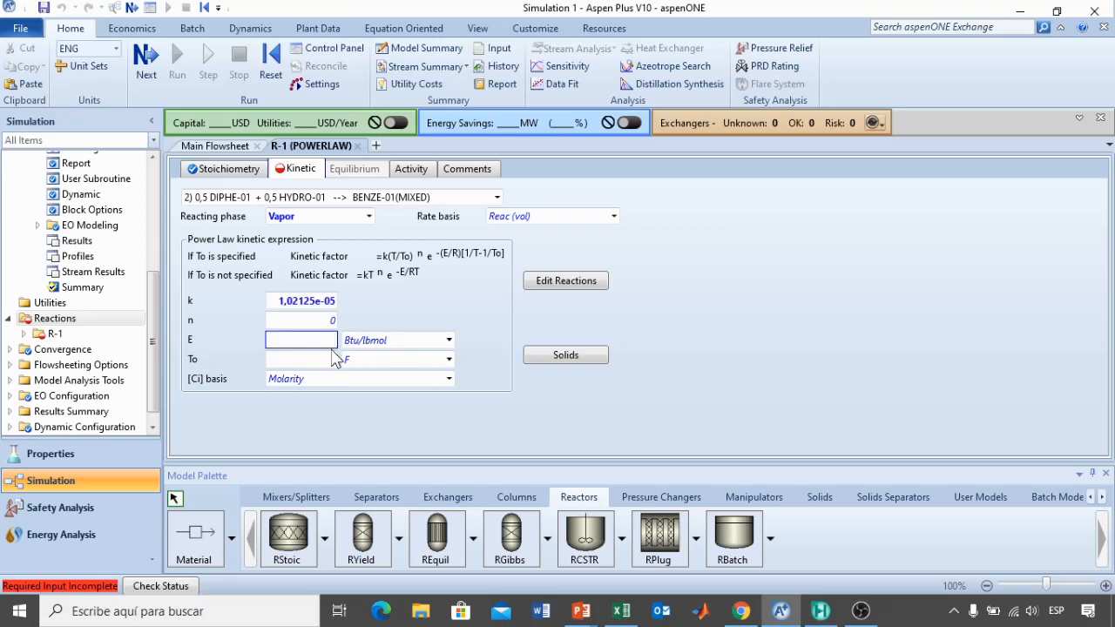
pyautogui.write('30190')
pyautogui.click(368, 344)
pyautogui.click(366, 347)
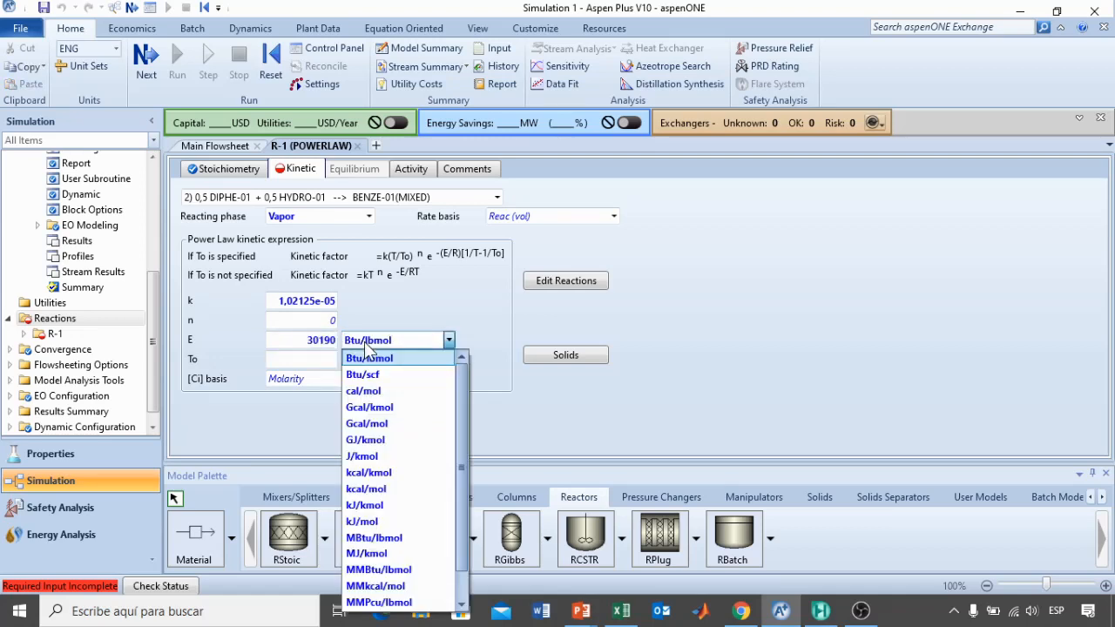
pyautogui.click(364, 389)
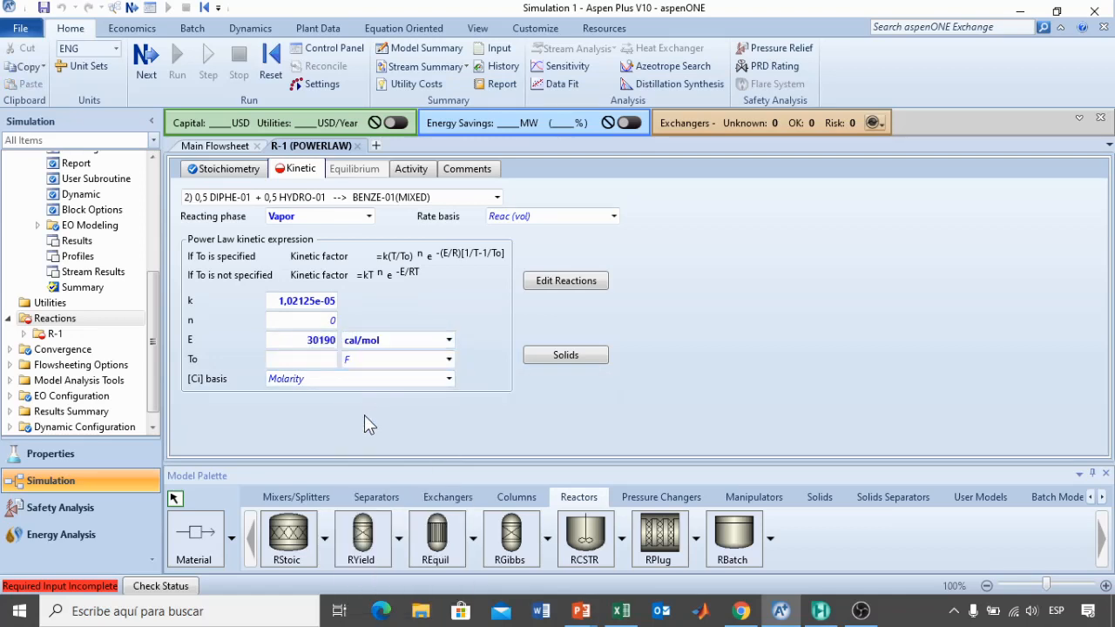
pyautogui.click(307, 381)
pyautogui.click(306, 384)
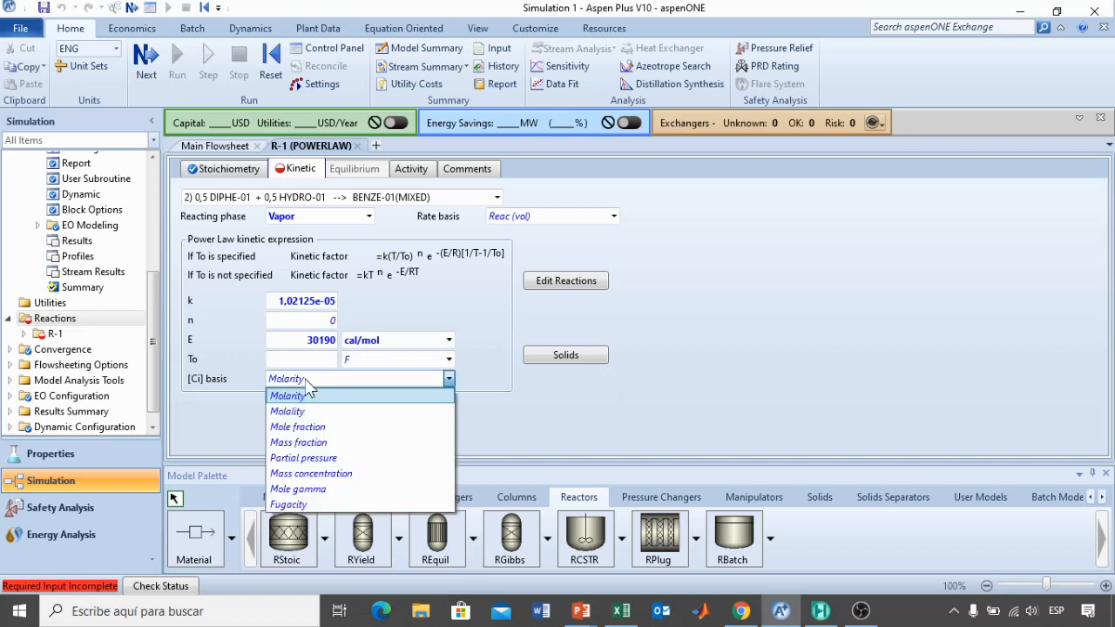
pyautogui.click(301, 460)
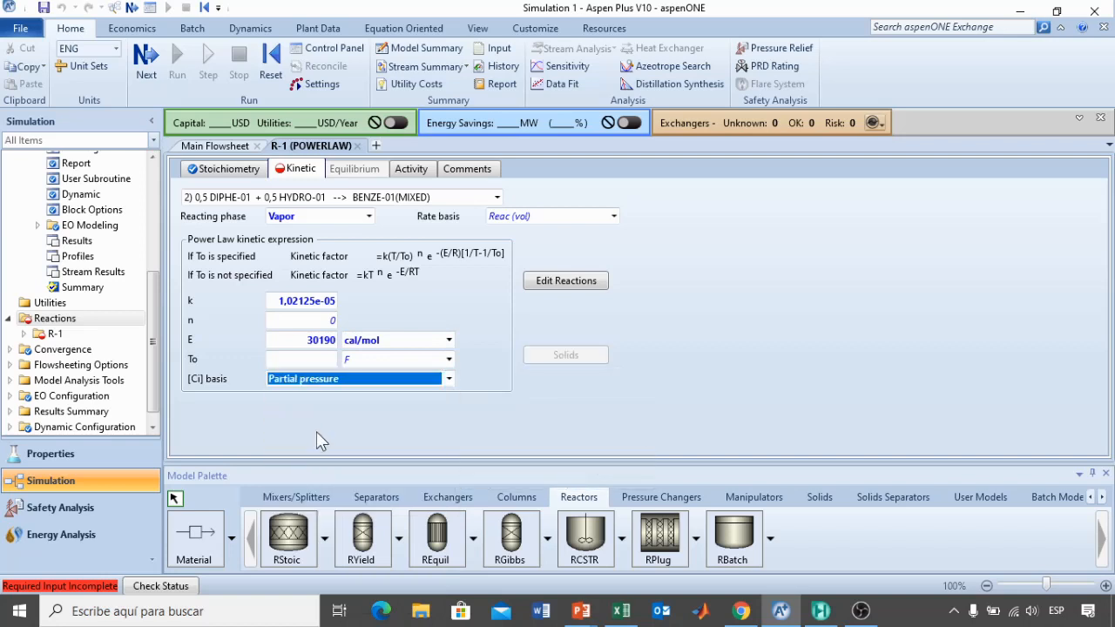
pyautogui.click(317, 433)
# - Review the kinetic parameters on the slides, the inverse-factor calculation in the Excel workbook, and the reaction rate and equilibrium expressions
pyautogui.hotkey('alt', 'Tab')
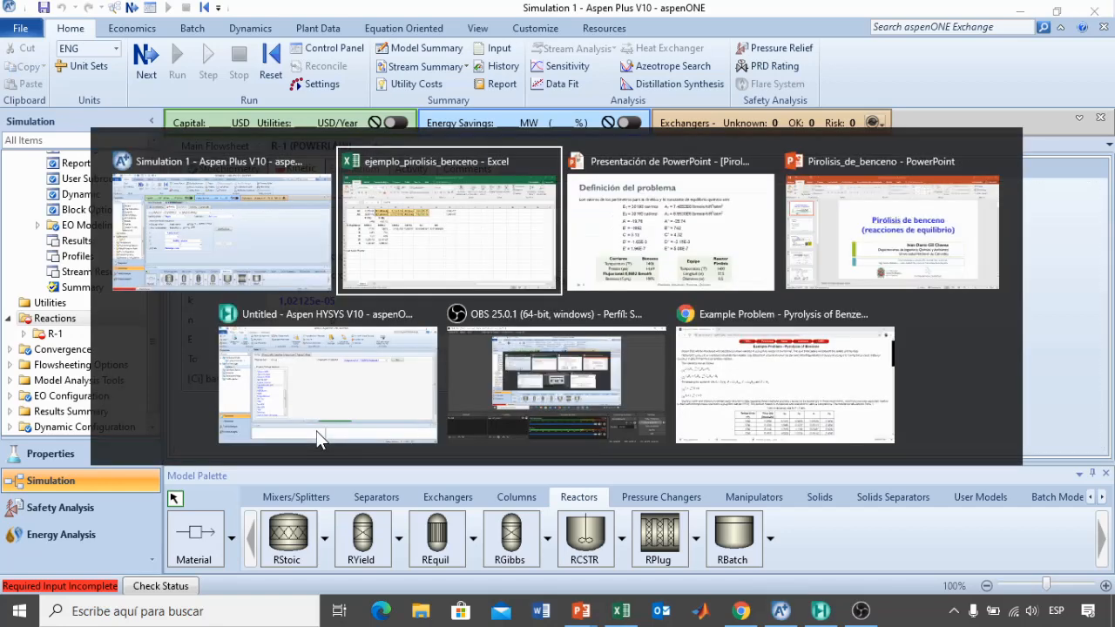
pyautogui.hotkey('alt', 'Tab')
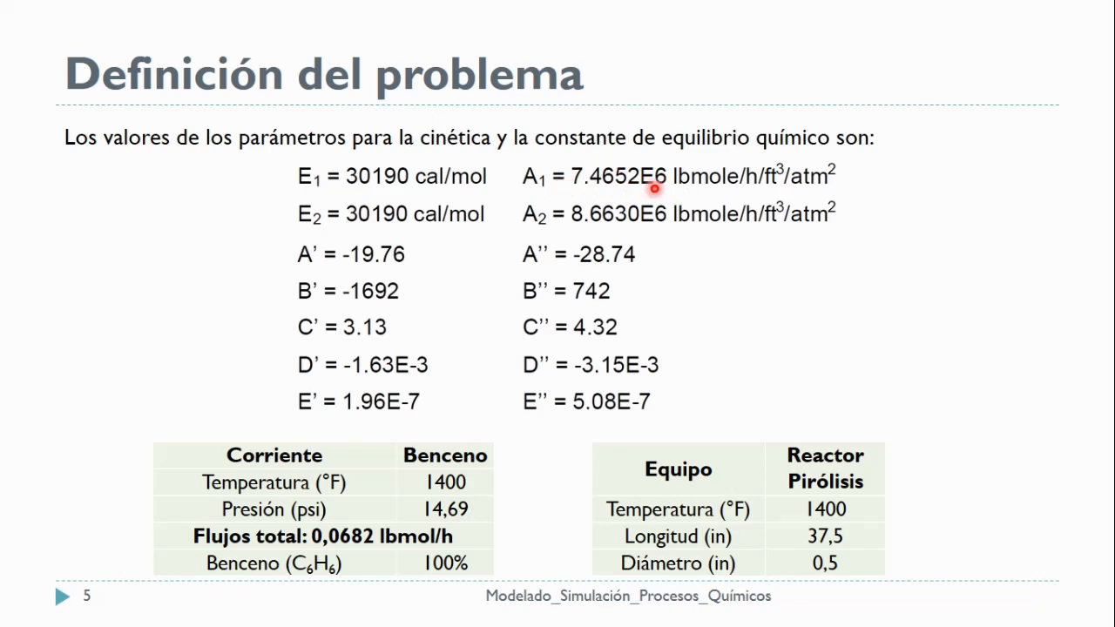
pyautogui.hotkey('alt', 'Tab')
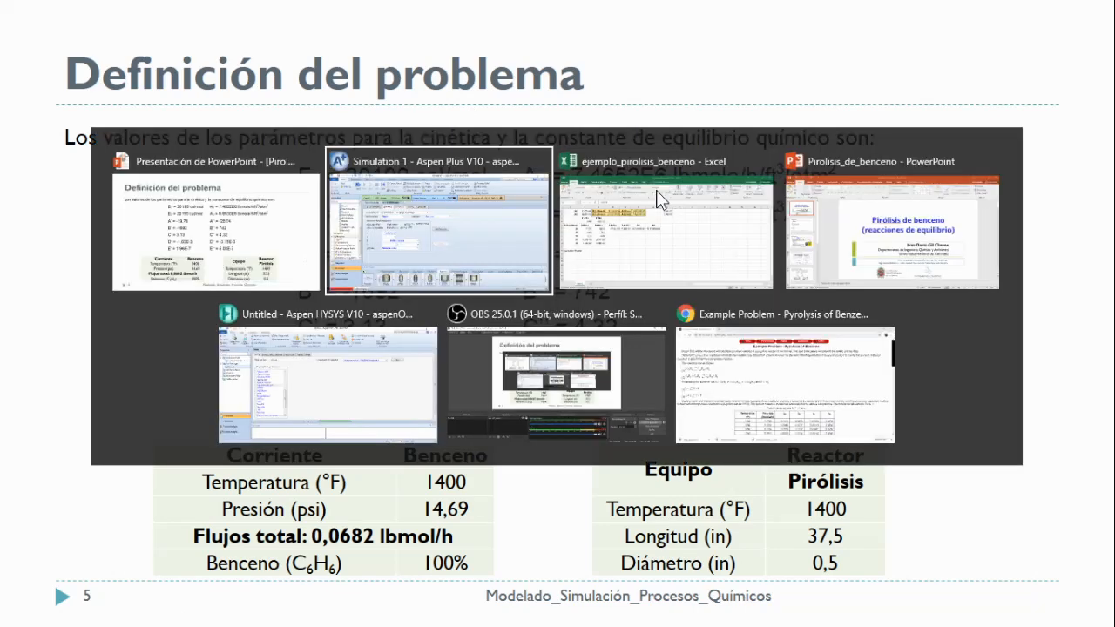
pyautogui.hotkey('alt', 'Tab')
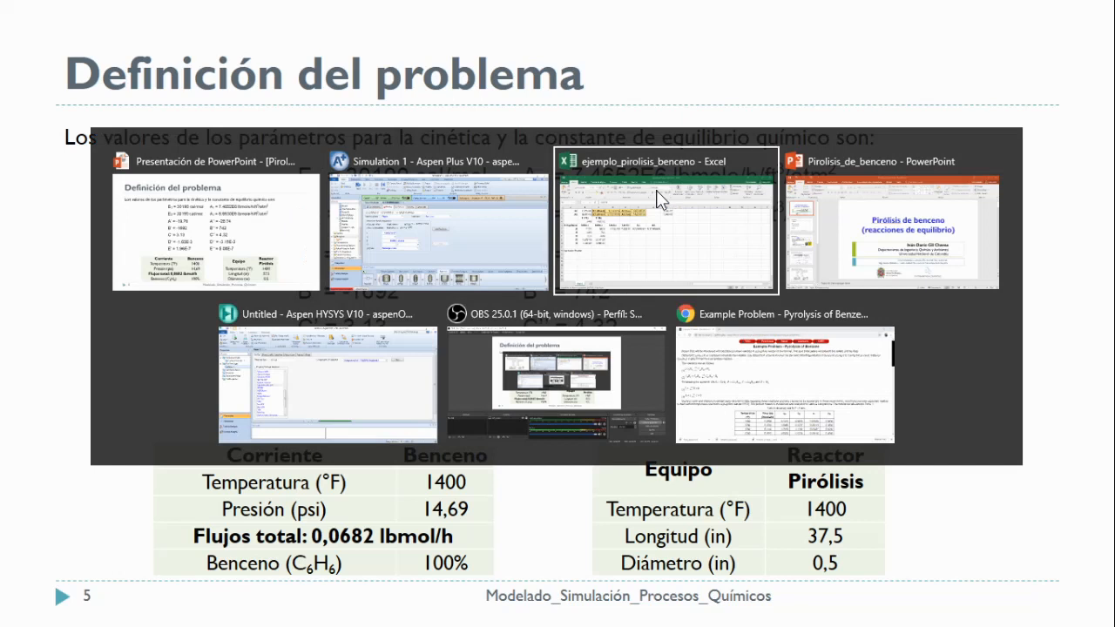
pyautogui.hotkey('alt', 'Tab')
pyautogui.hotkey('alt', 'Tab')
pyautogui.hotkey('alt', 'Tab')
pyautogui.hotkey('alt', 'Tab')
pyautogui.hotkey('alt', 'Tab')
pyautogui.hotkey('alt', 'Tab')
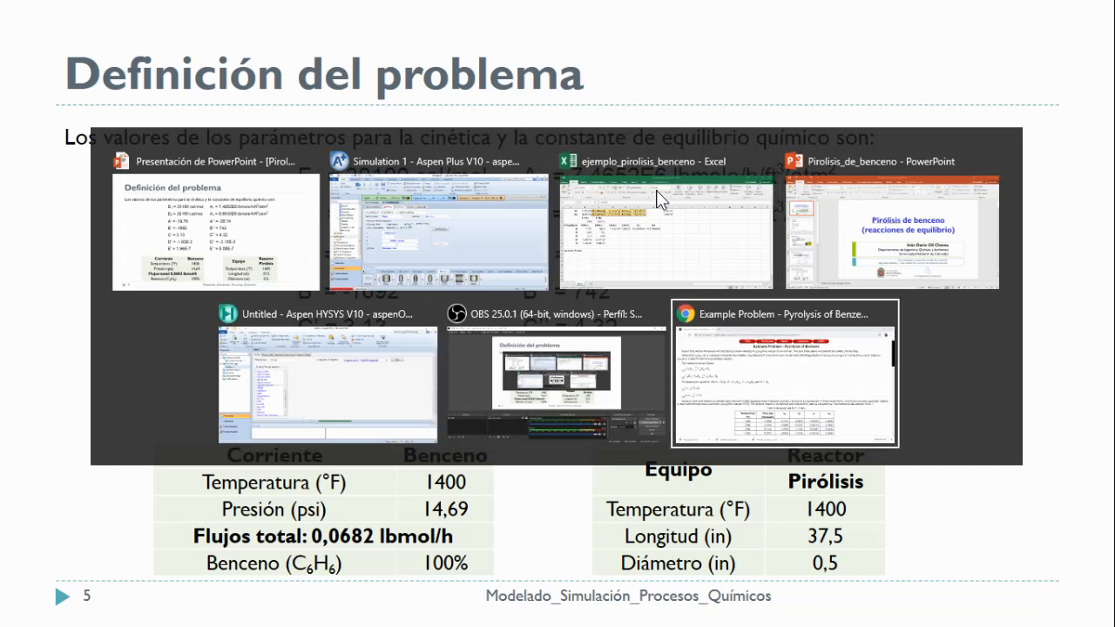
pyautogui.hotkey('alt', 'Tab')
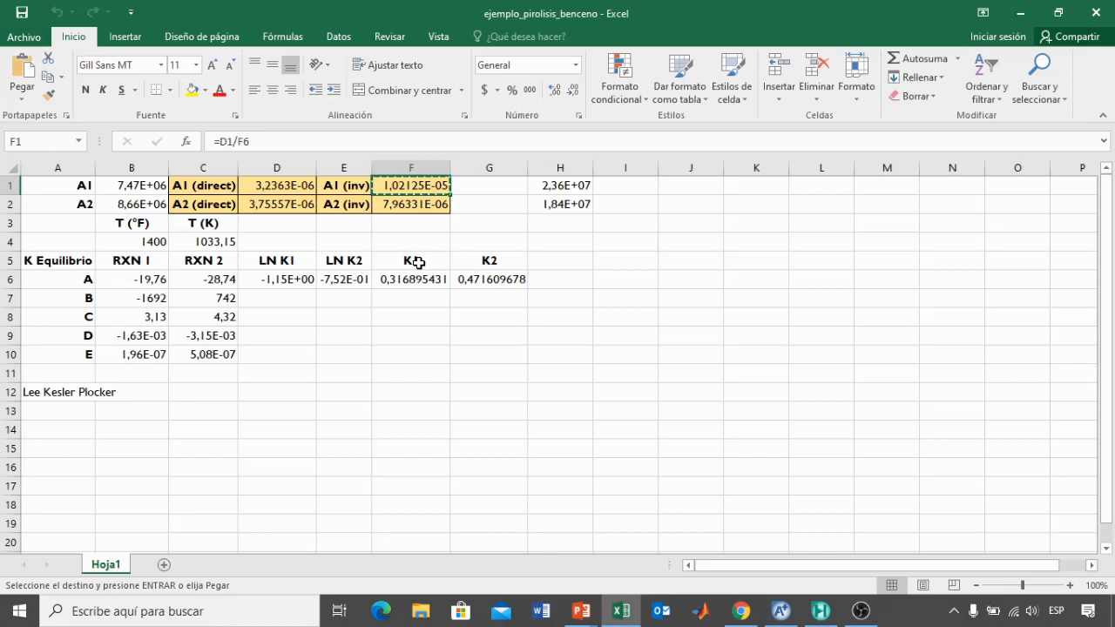
pyautogui.hotkey('alt', 'Tab')
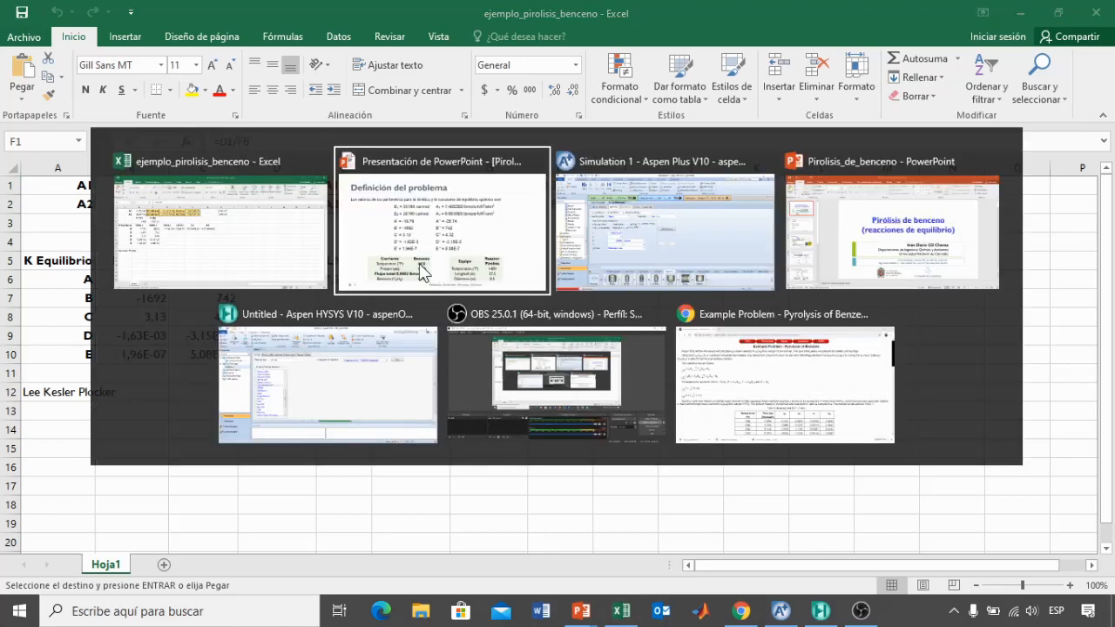
pyautogui.press('Left')
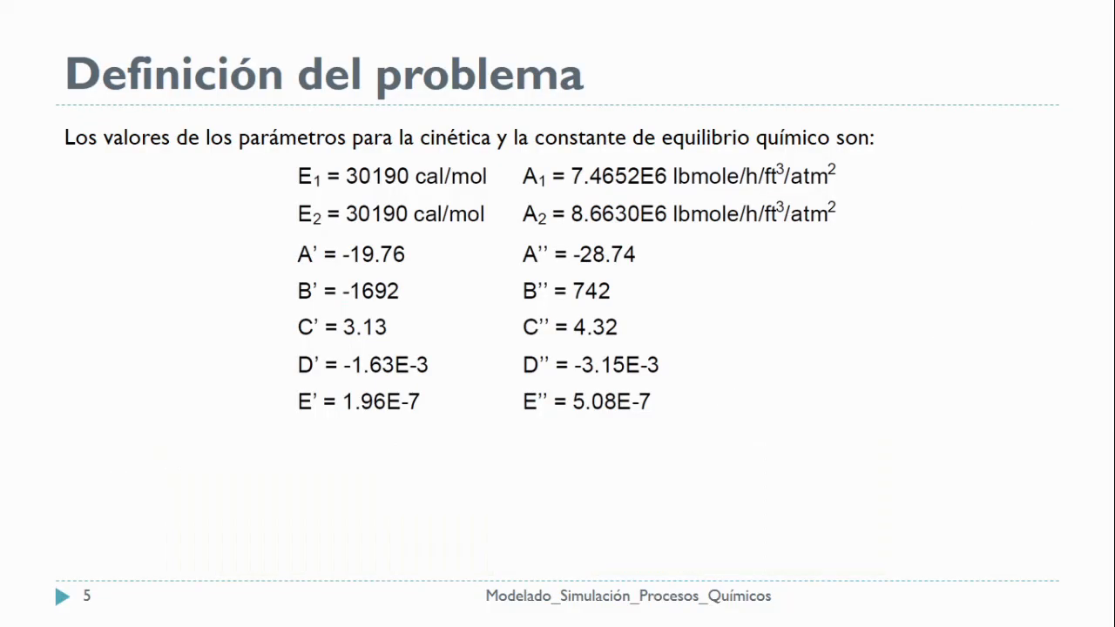
pyautogui.press('Left')
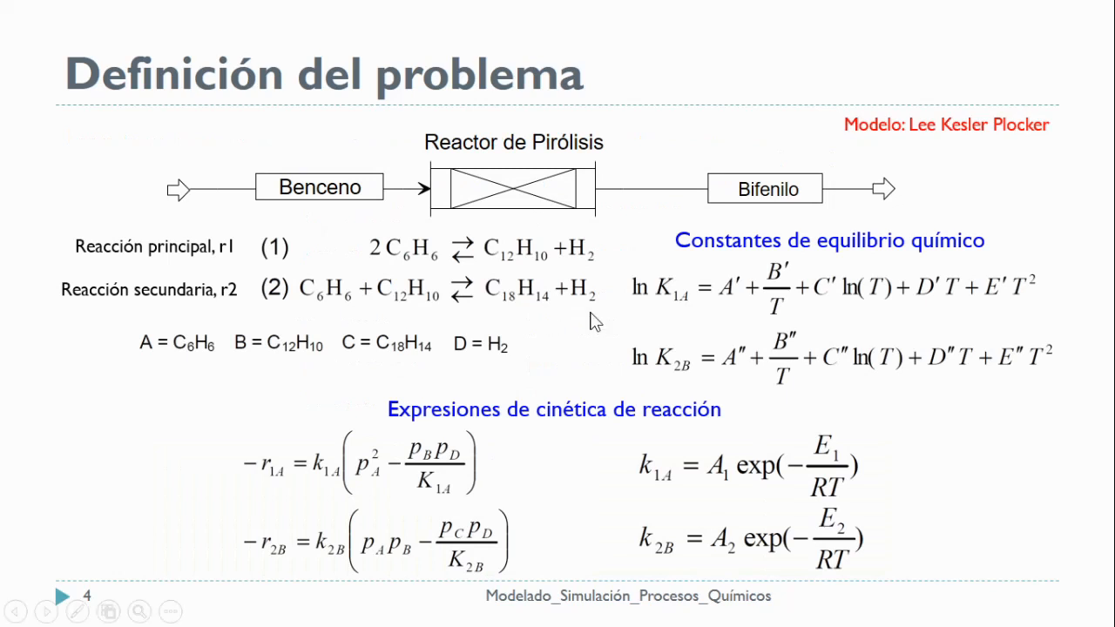
# - Switch from the slides to Aspen Plus, bring up the kinetic data of reaction 3 and set its reacting phase to Vapor
pyautogui.hotkey('ctrl', 'l')
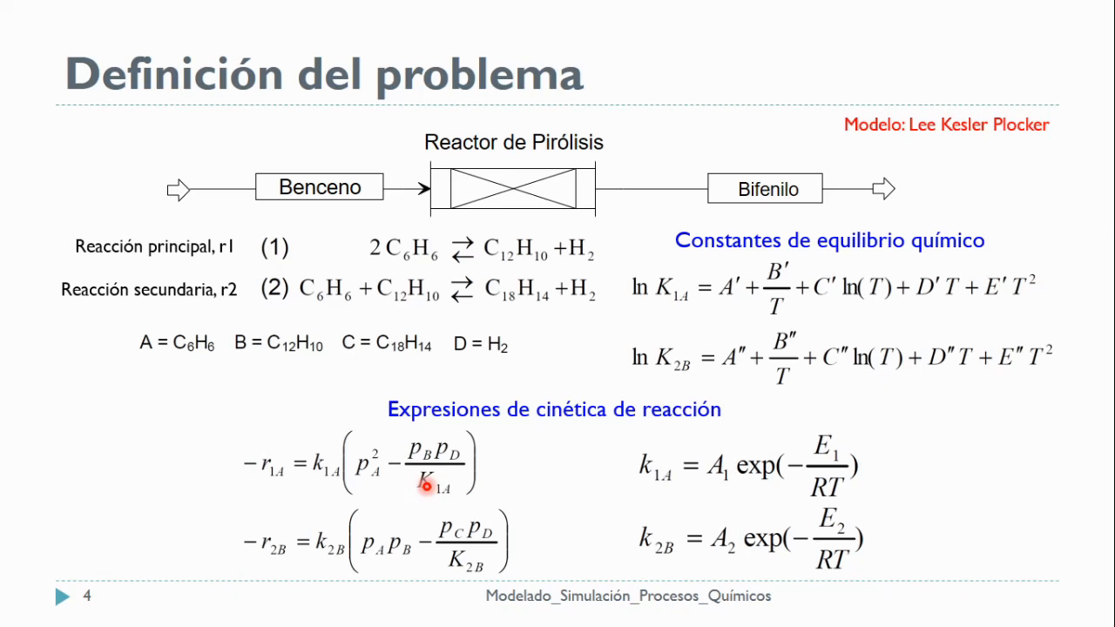
pyautogui.hotkey('alt', 'Tab')
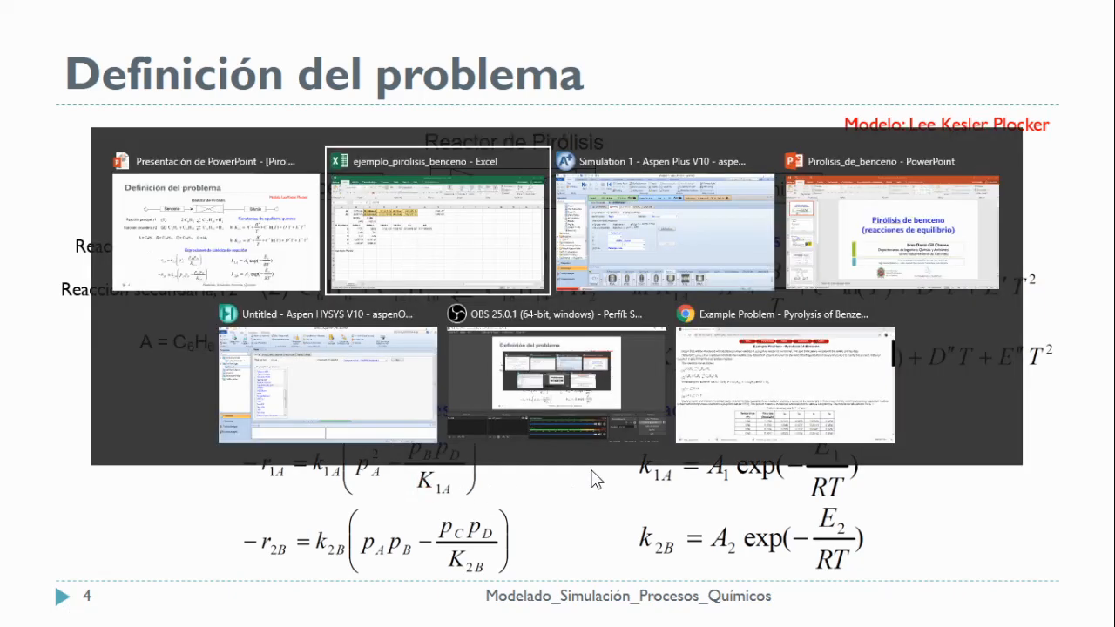
pyautogui.hotkey('alt', 'Tab')
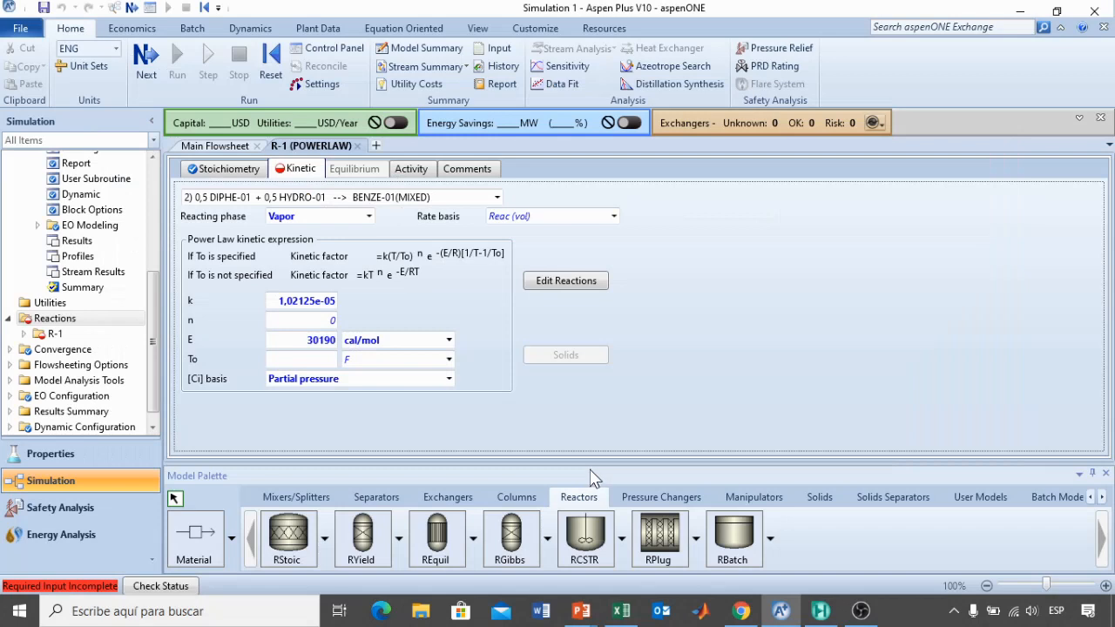
pyautogui.click(496, 197)
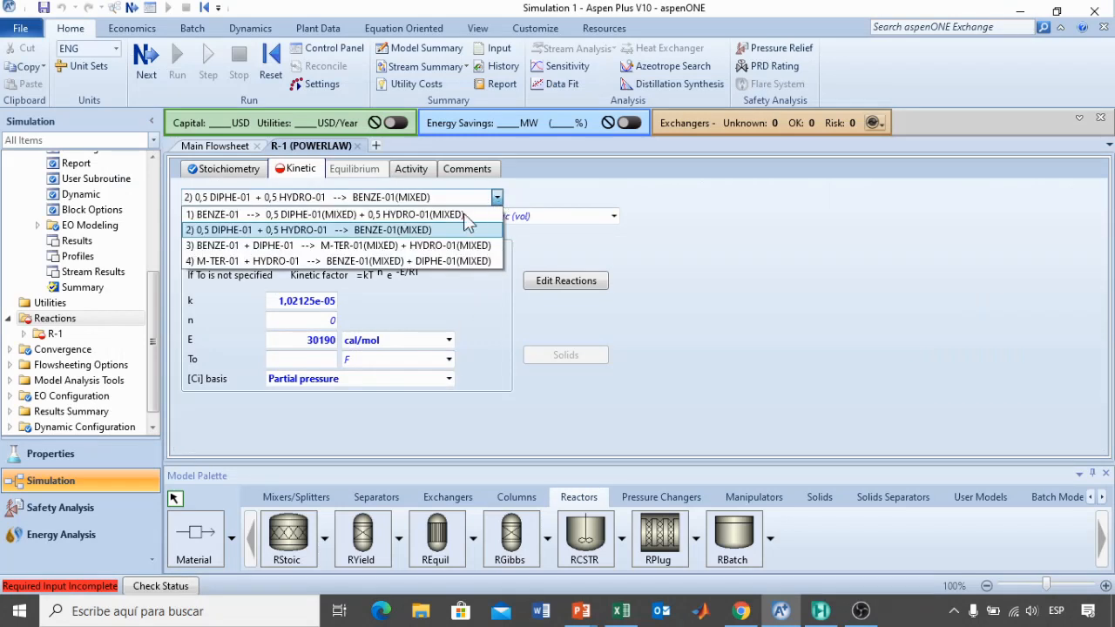
pyautogui.click(379, 248)
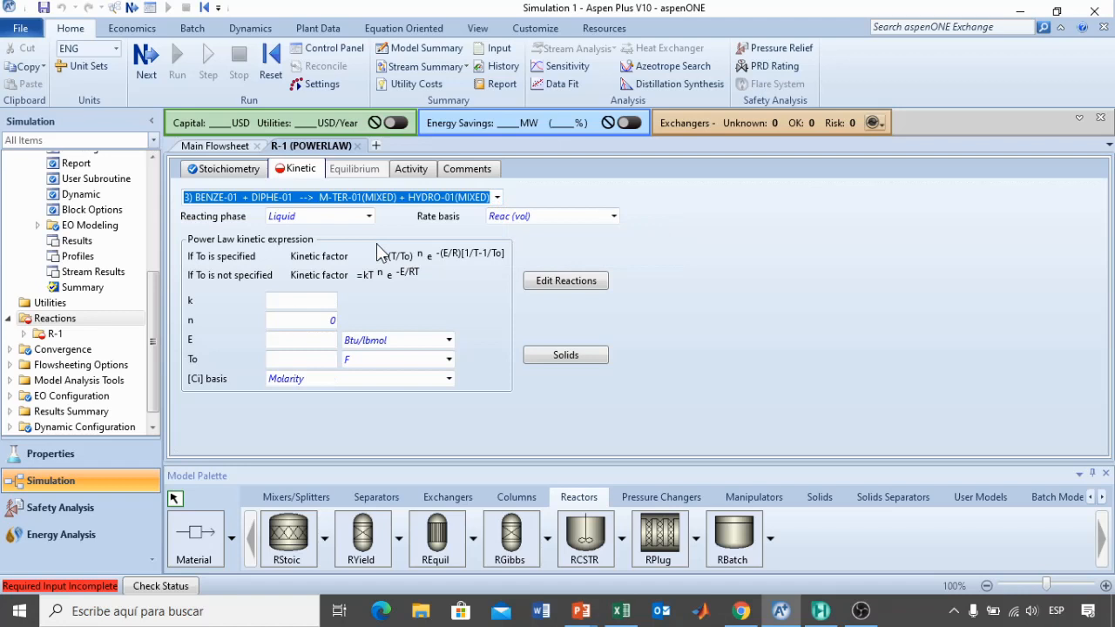
pyautogui.click(369, 216)
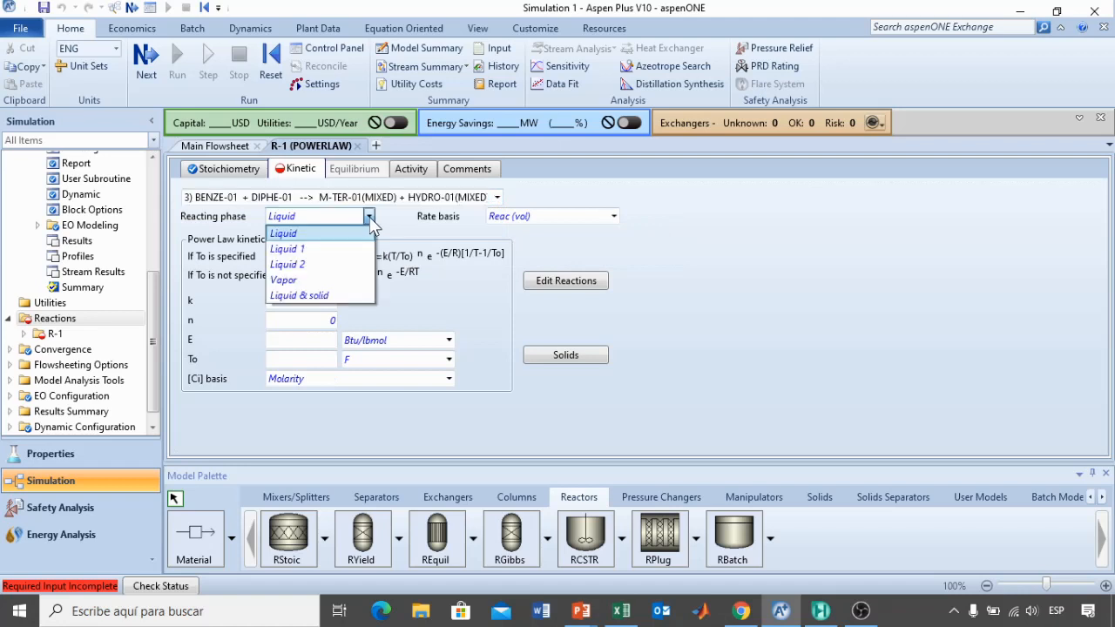
pyautogui.click(287, 280)
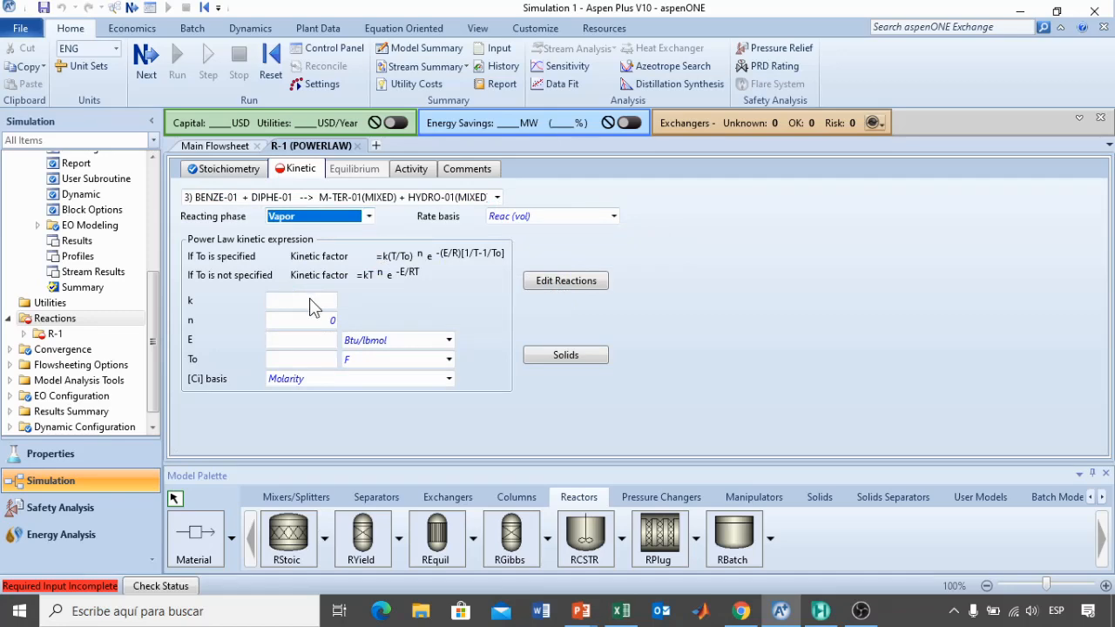
# - Copy the A2 (direct) value 3,75557E-06 from cell D2 of the Excel workbook into reaction 3's k in Aspen Plus
pyautogui.click(312, 300)
pyautogui.hotkey('alt', 'Tab')
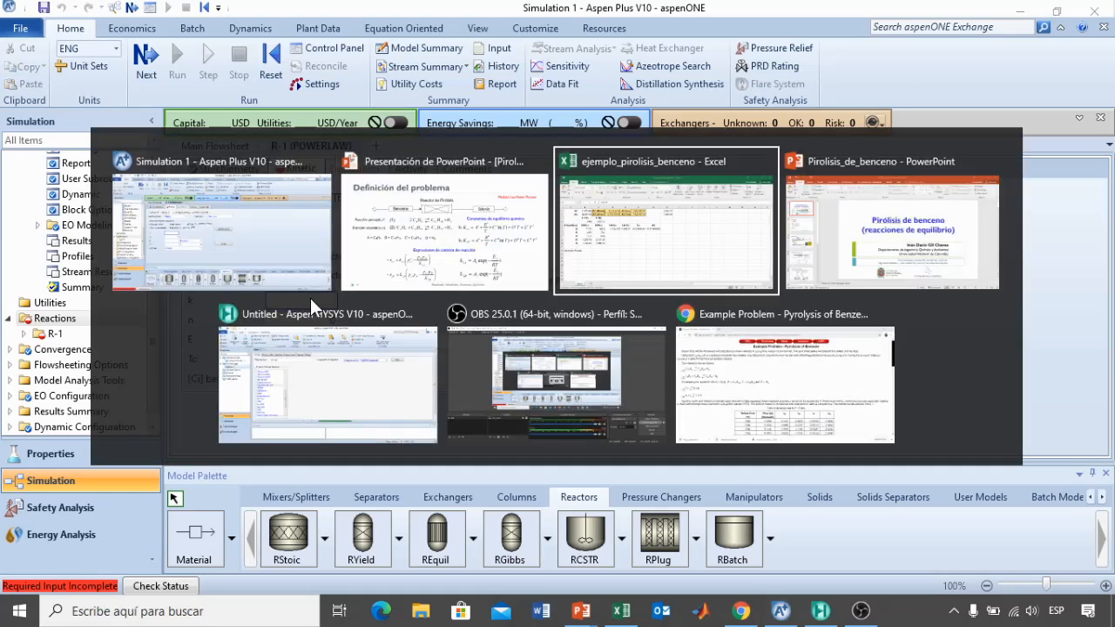
pyautogui.press('Escape')
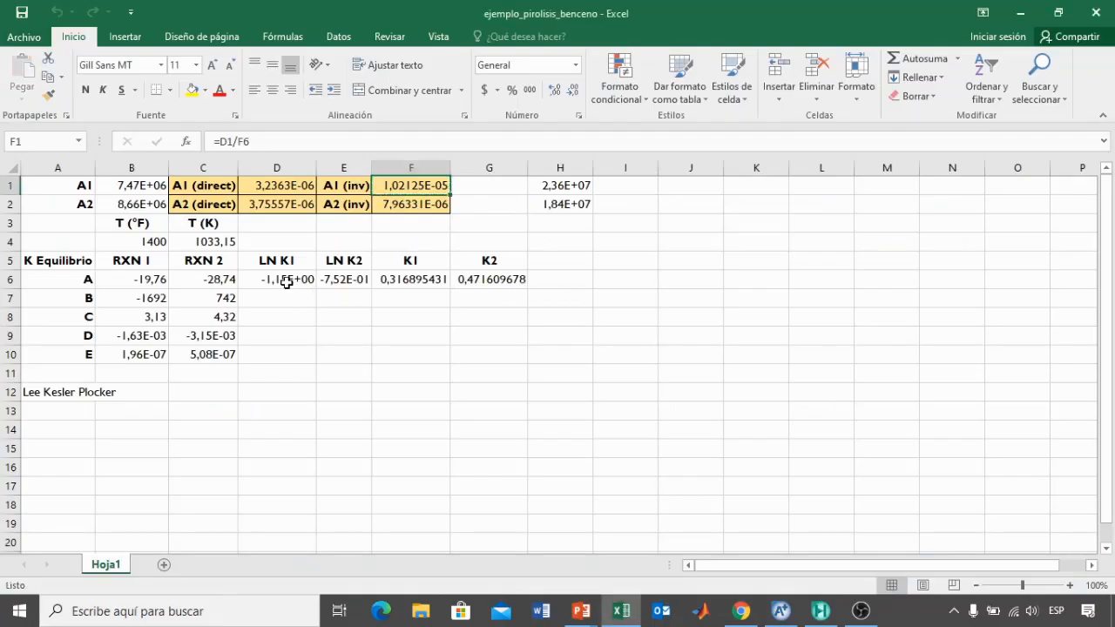
pyautogui.click(294, 205)
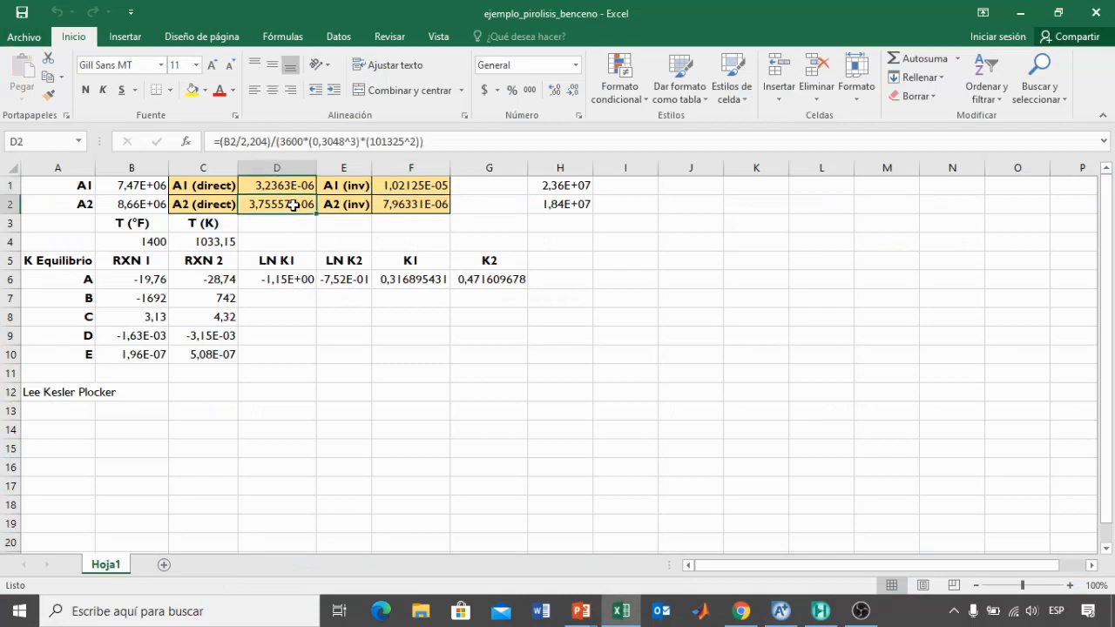
pyautogui.hotkey('ctrl', 'c')
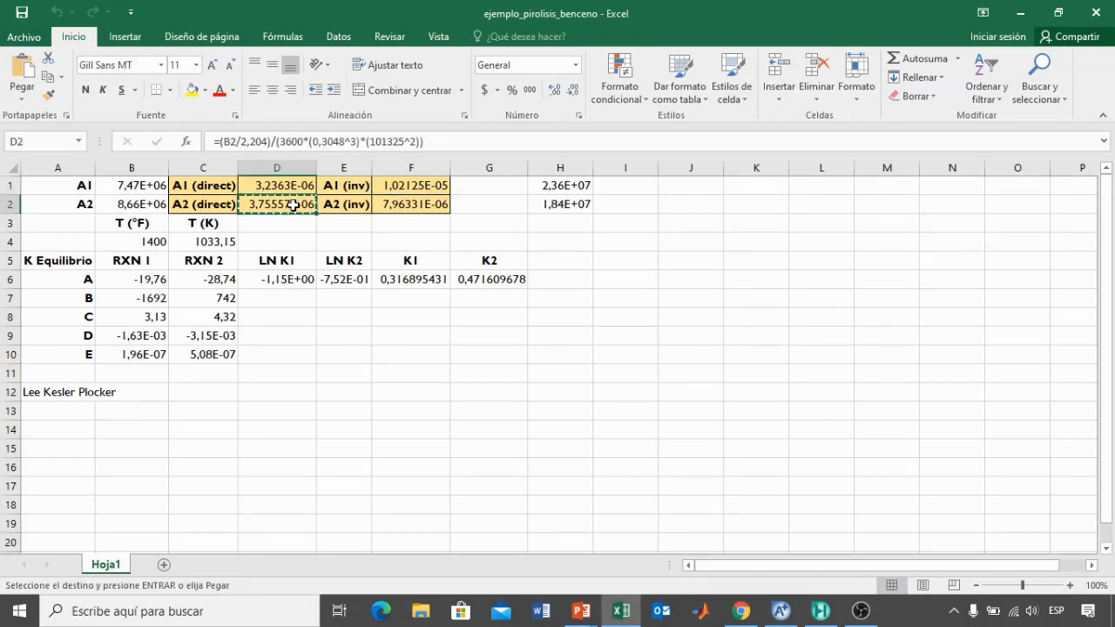
pyautogui.hotkey('alt', 'Tab')
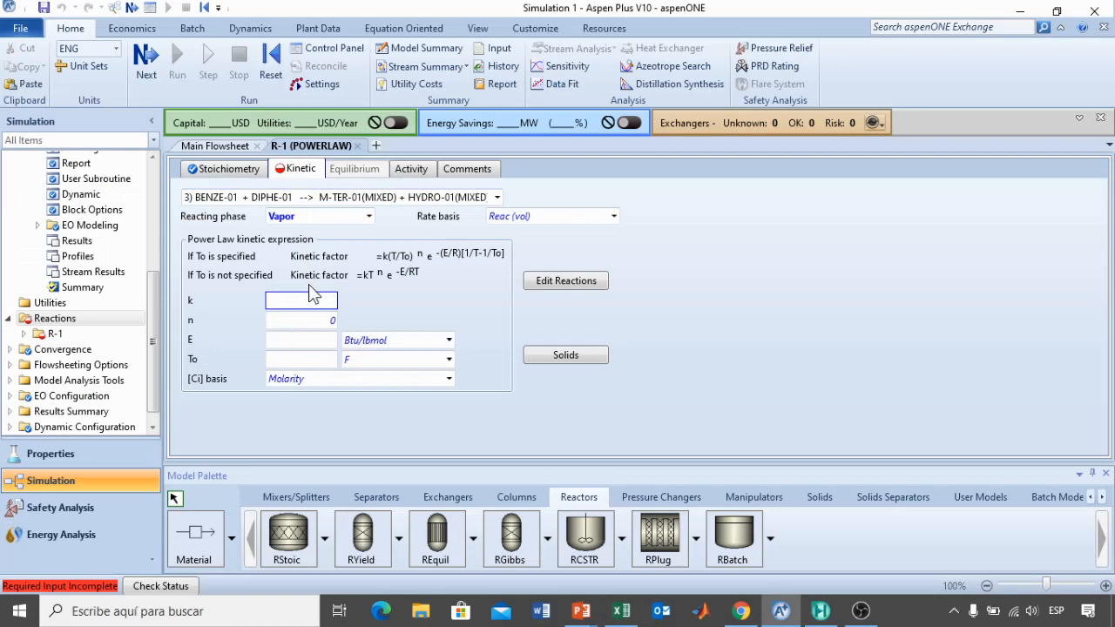
pyautogui.hotkey('ctrl', 'v')
# - Set reaction 3's activation energy E to 30190 cal/mol and its [Ci] basis to Partial pressure
pyautogui.click(317, 340)
pyautogui.write('30190')
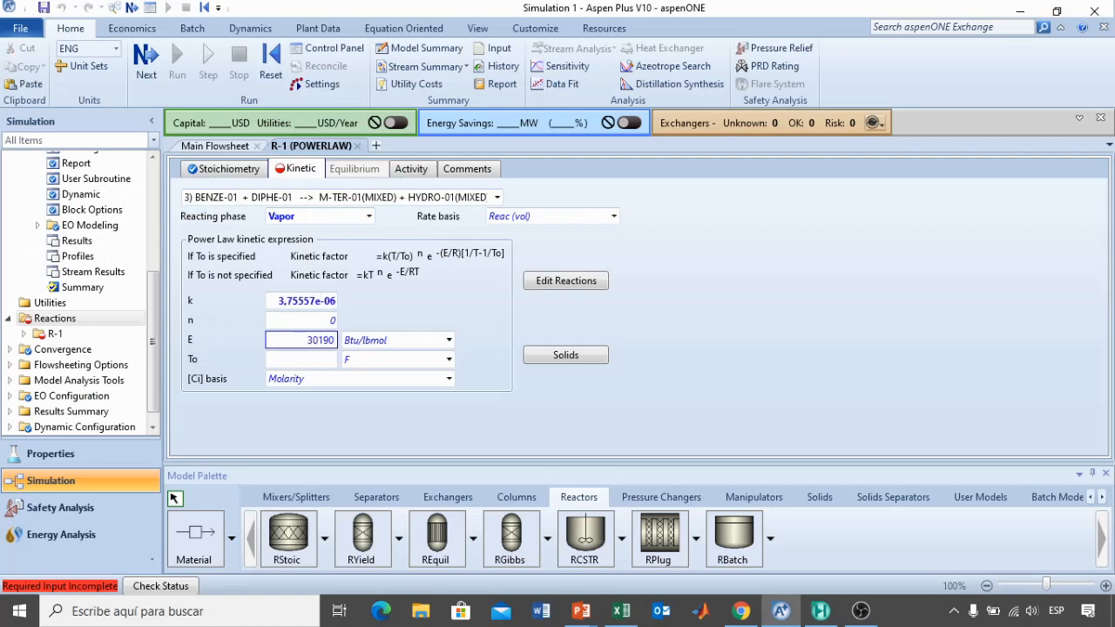
pyautogui.click(366, 344)
pyautogui.click(368, 349)
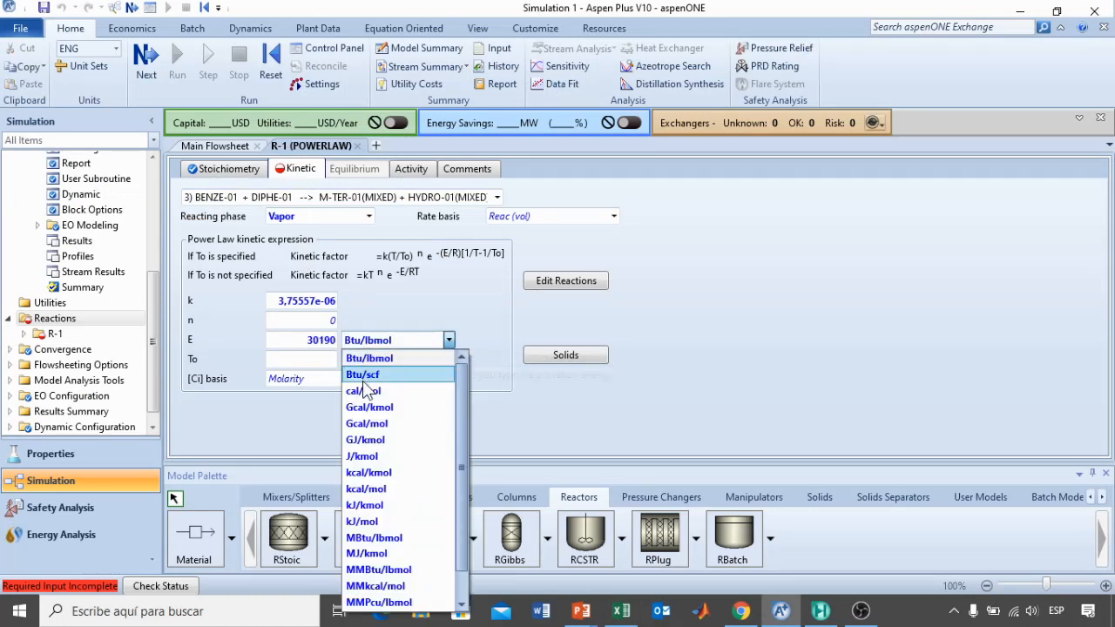
pyautogui.click(362, 385)
pyautogui.click(338, 386)
pyautogui.click(338, 386)
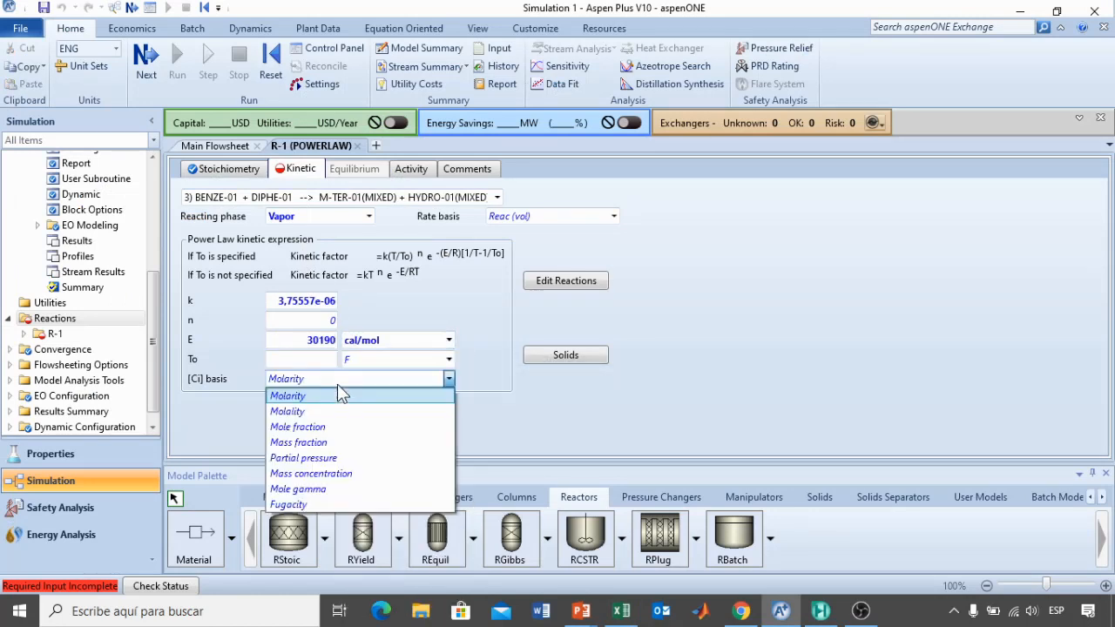
pyautogui.click(305, 456)
pyautogui.click(359, 424)
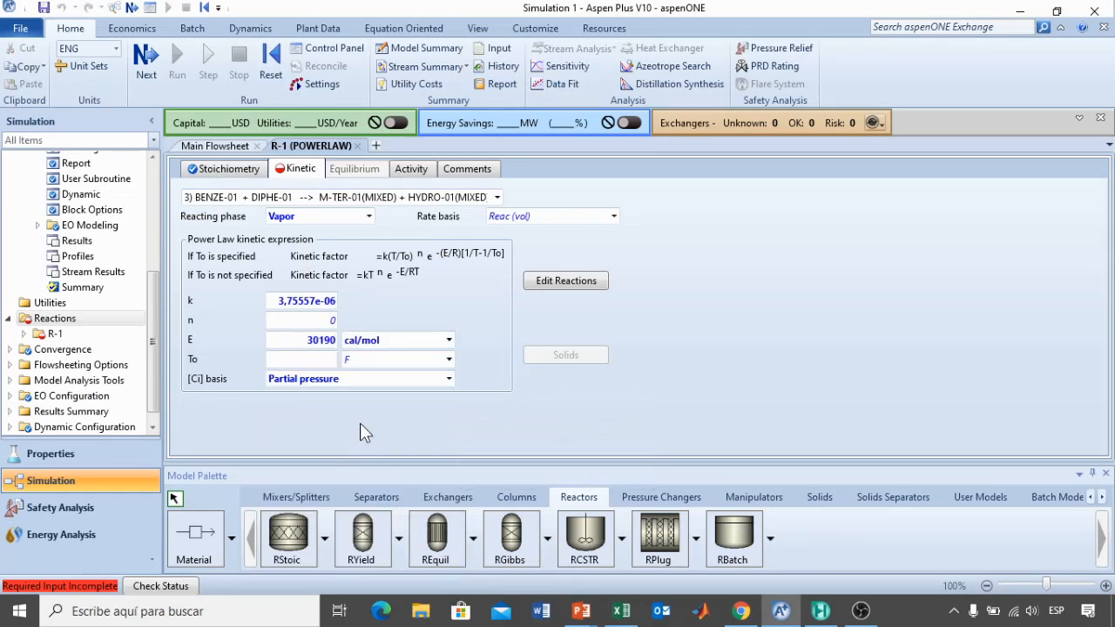
# - Bring up the kinetic data of reaction 4 and set its reacting phase to Vapor
pyautogui.click(265, 198)
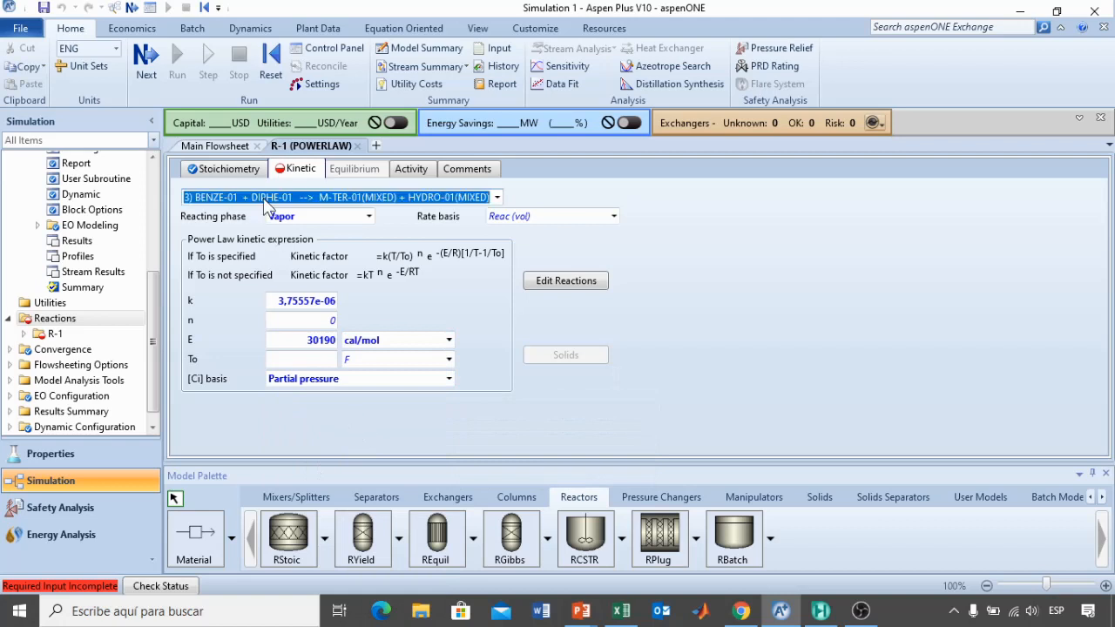
pyautogui.click(265, 203)
pyautogui.click(229, 259)
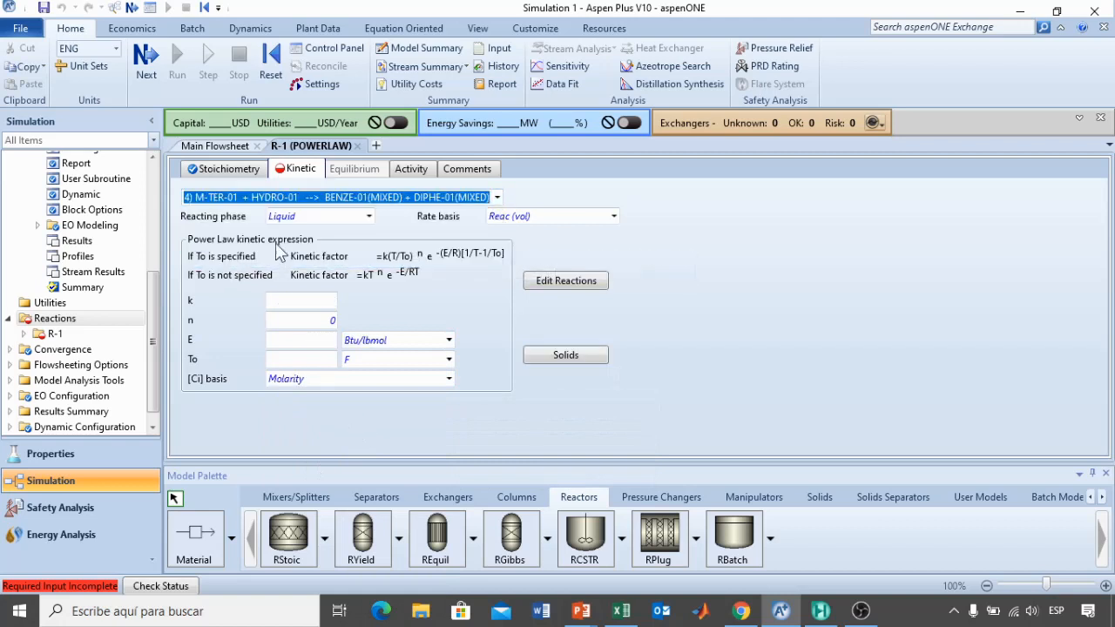
pyautogui.click(299, 219)
pyautogui.click(299, 219)
pyautogui.click(295, 280)
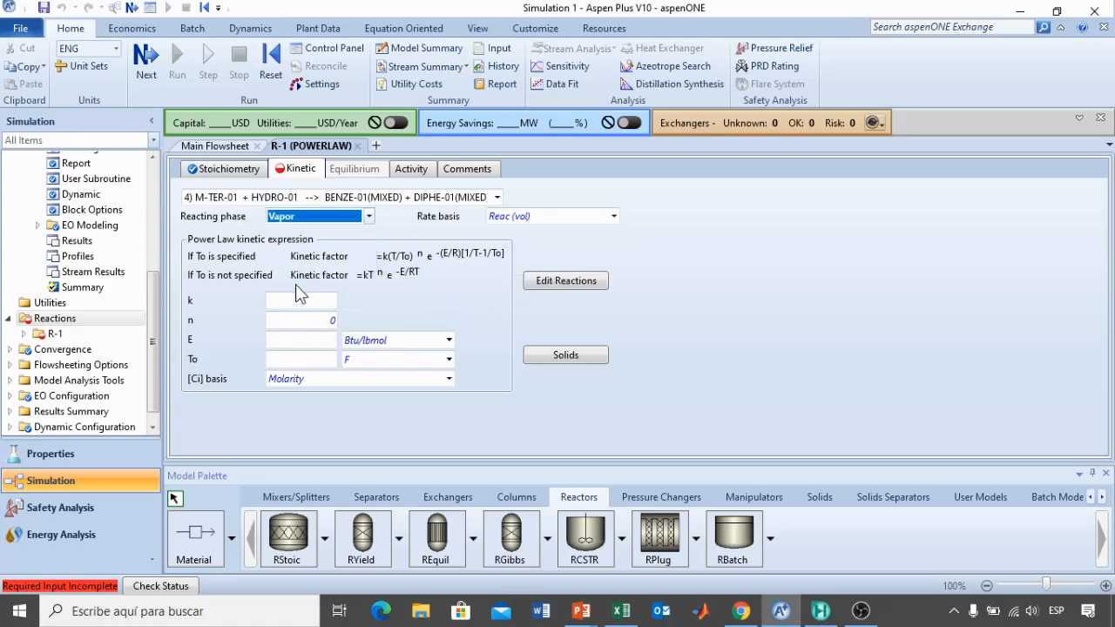
# - Copy the A2 (inv) value 7,96331E-06 from cell F2 of the Excel workbook into reaction 4's k in Aspen Plus
pyautogui.click(300, 300)
pyautogui.hotkey('alt', 'Tab')
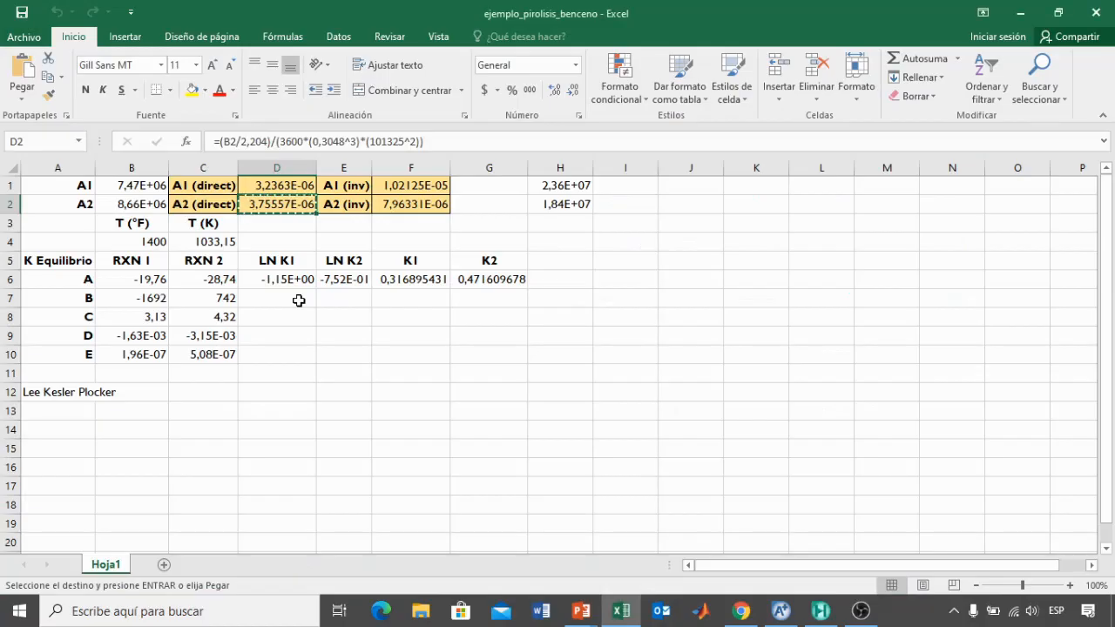
pyautogui.click(425, 204)
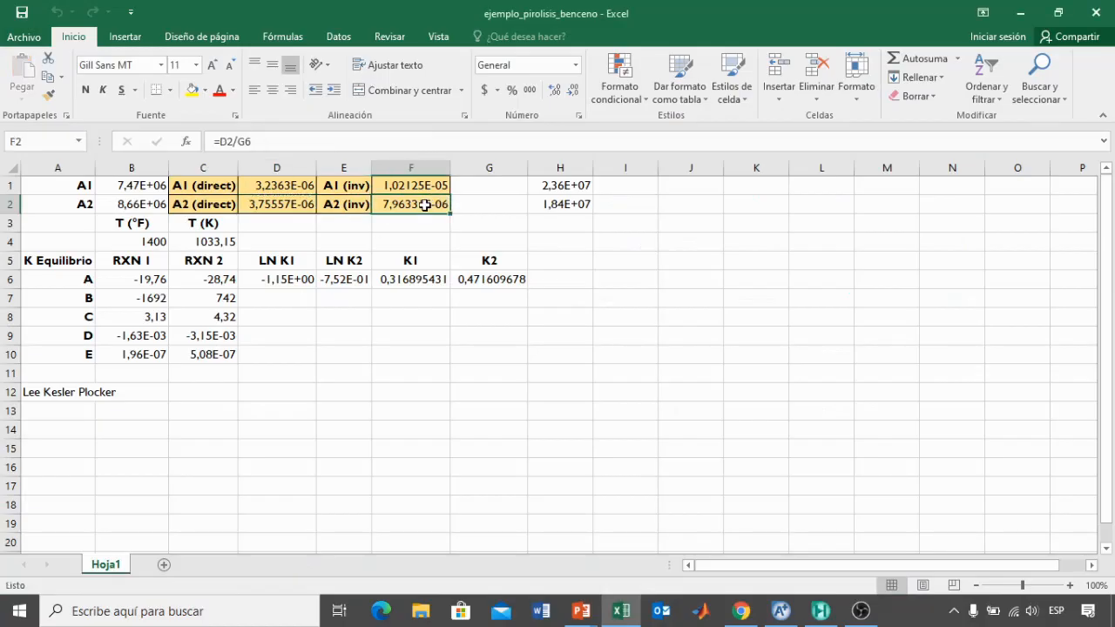
pyautogui.hotkey('ctrl', 'c')
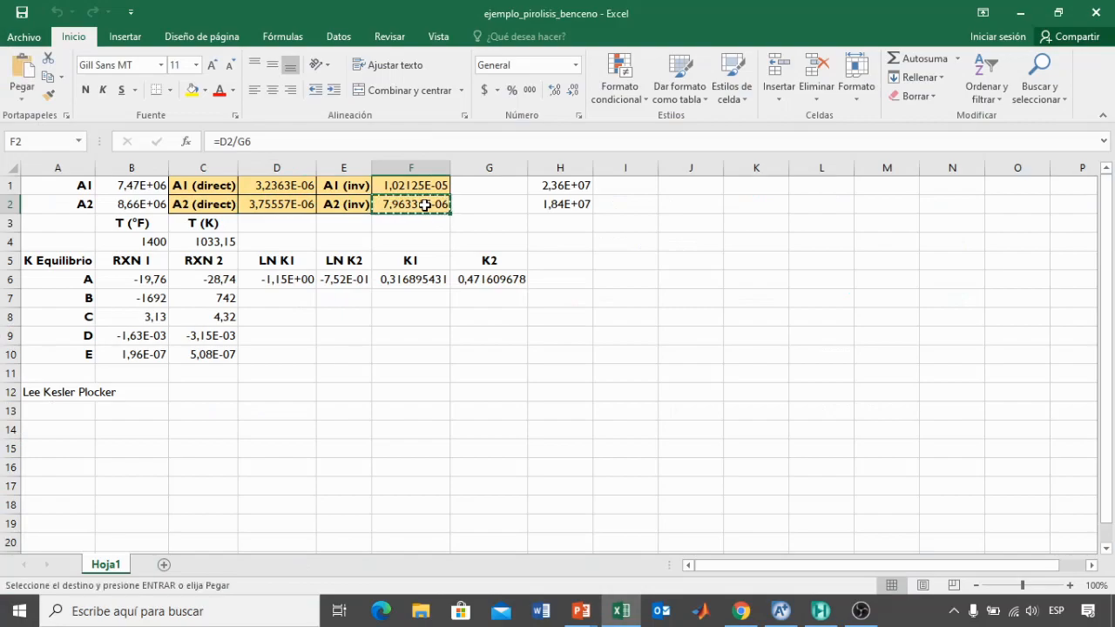
pyautogui.hotkey('alt', 'Tab')
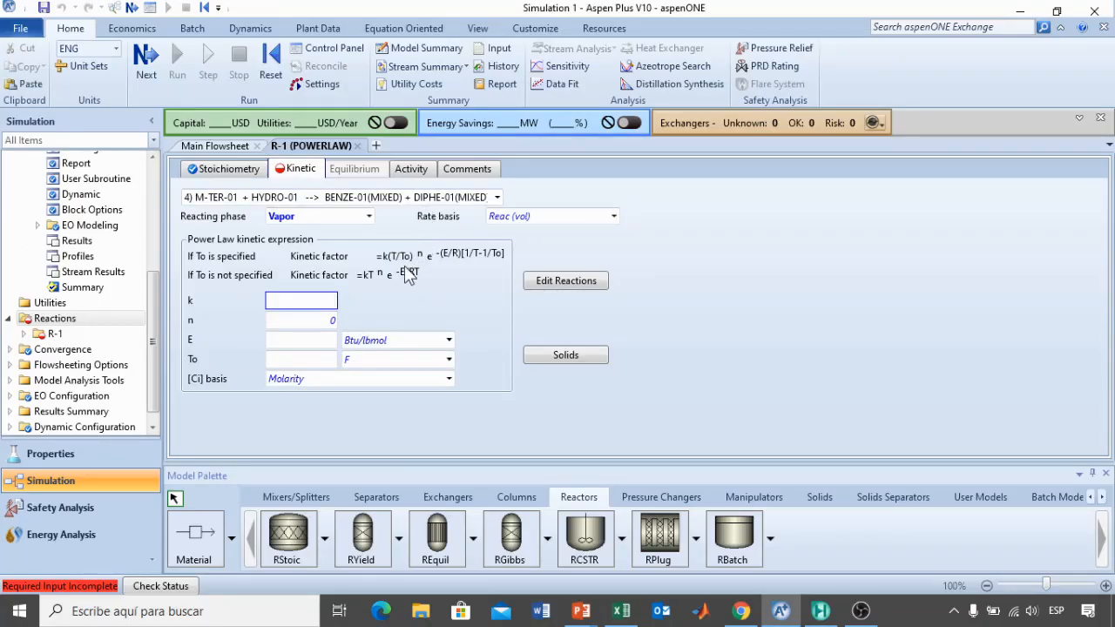
pyautogui.hotkey('ctrl', 'v')
# - Set reaction 4's activation energy E to 30190 cal/mol and its [Ci] basis to Partial pressure
pyautogui.click(310, 339)
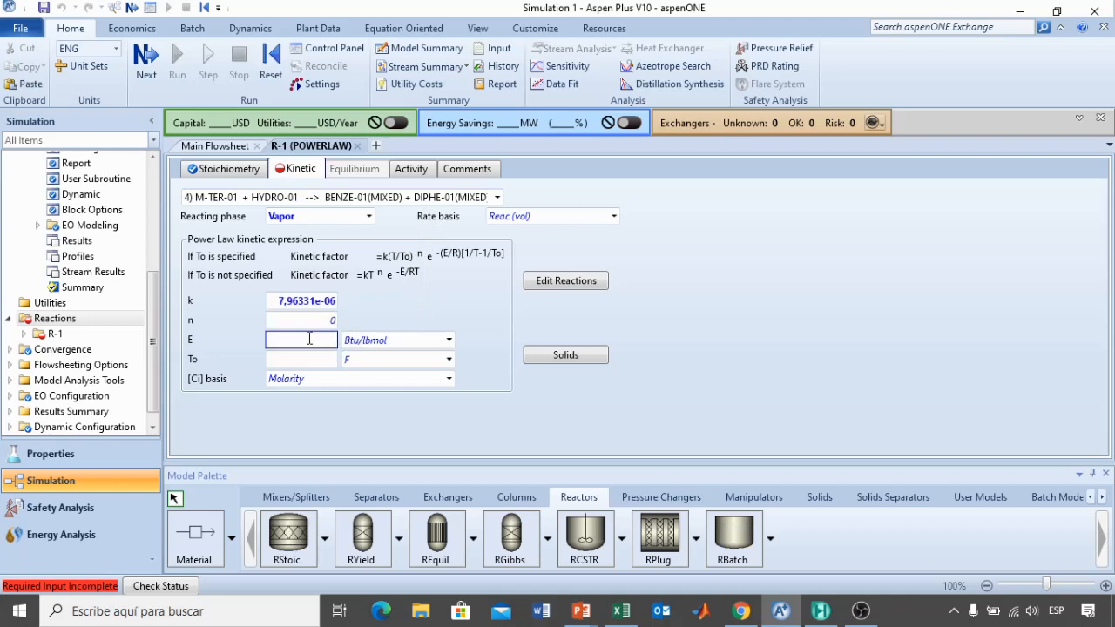
pyautogui.write('30190')
pyautogui.click(388, 340)
pyautogui.click(366, 391)
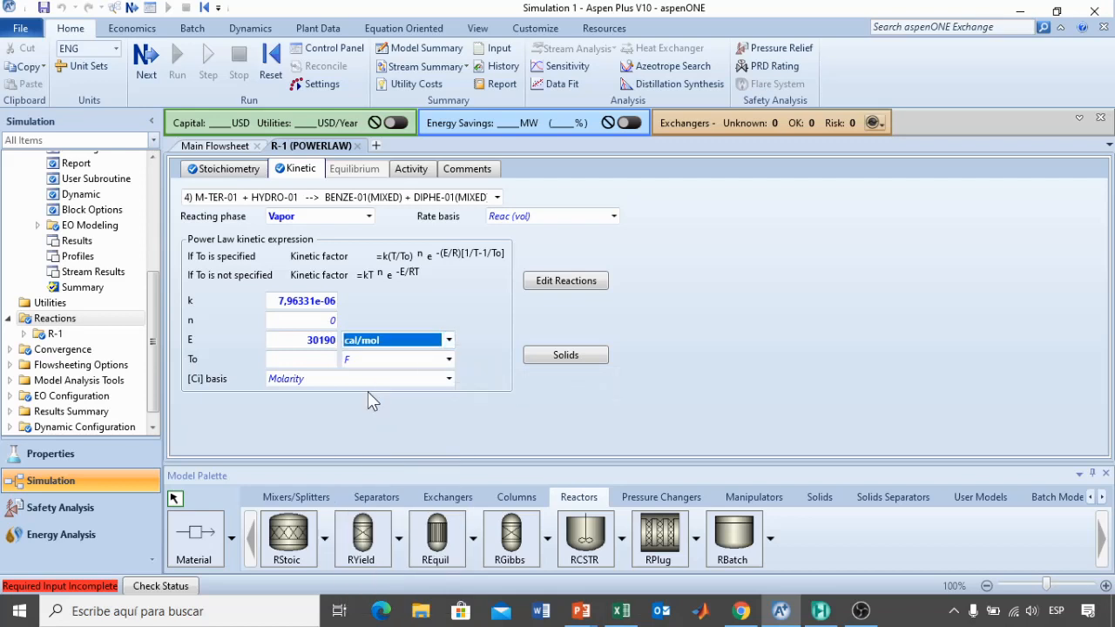
pyautogui.click(365, 382)
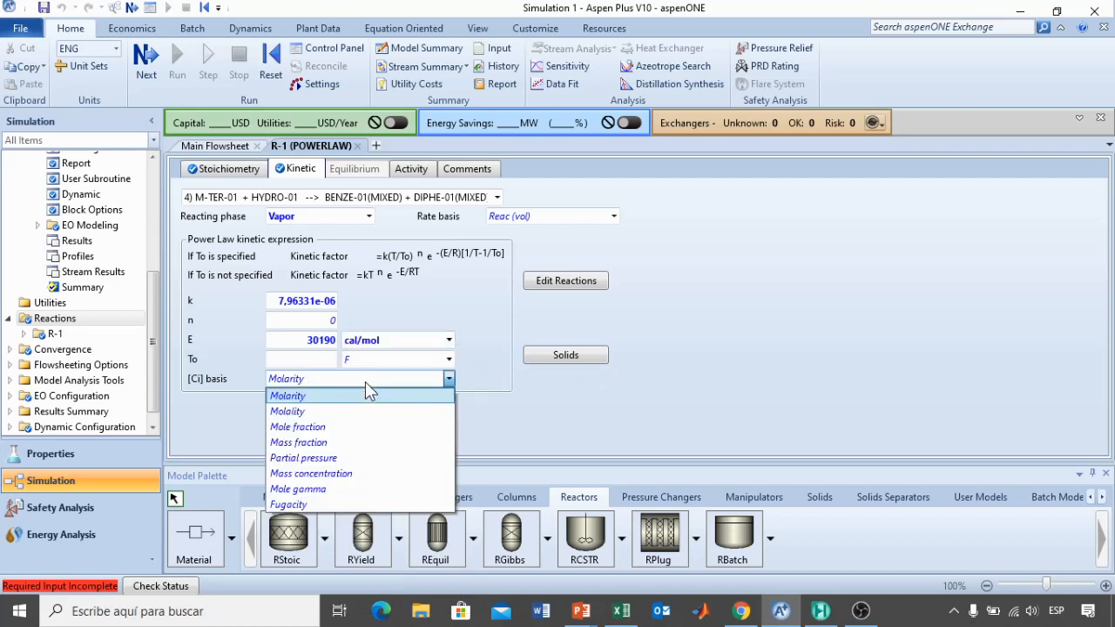
pyautogui.click(314, 459)
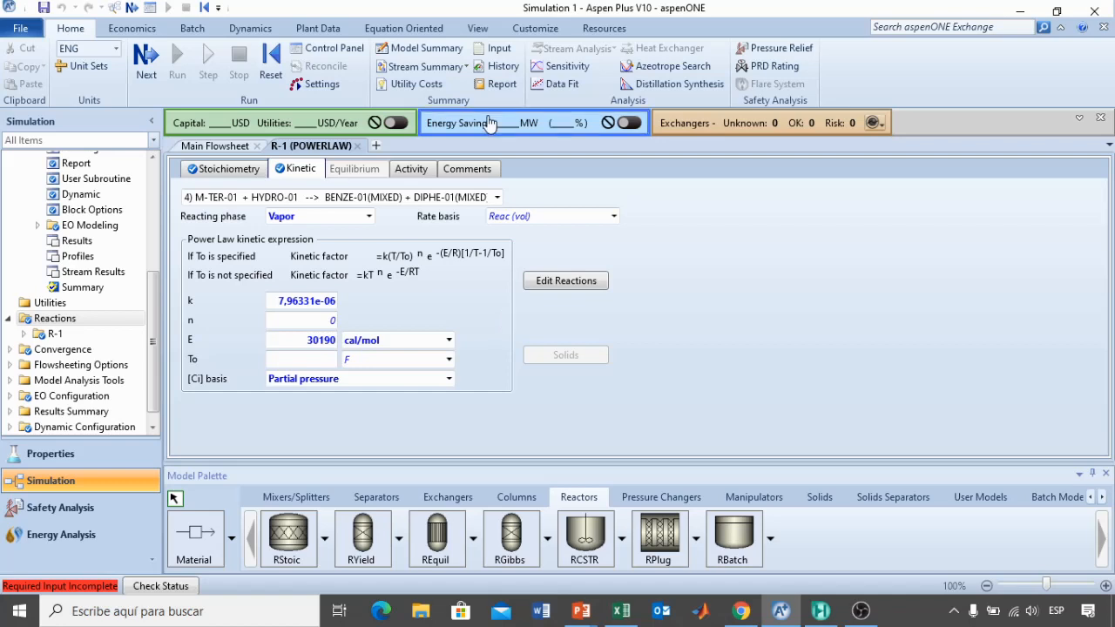
# - Create a second reaction set with the ID R-2 and the type GENERAL
pyautogui.click(62, 322)
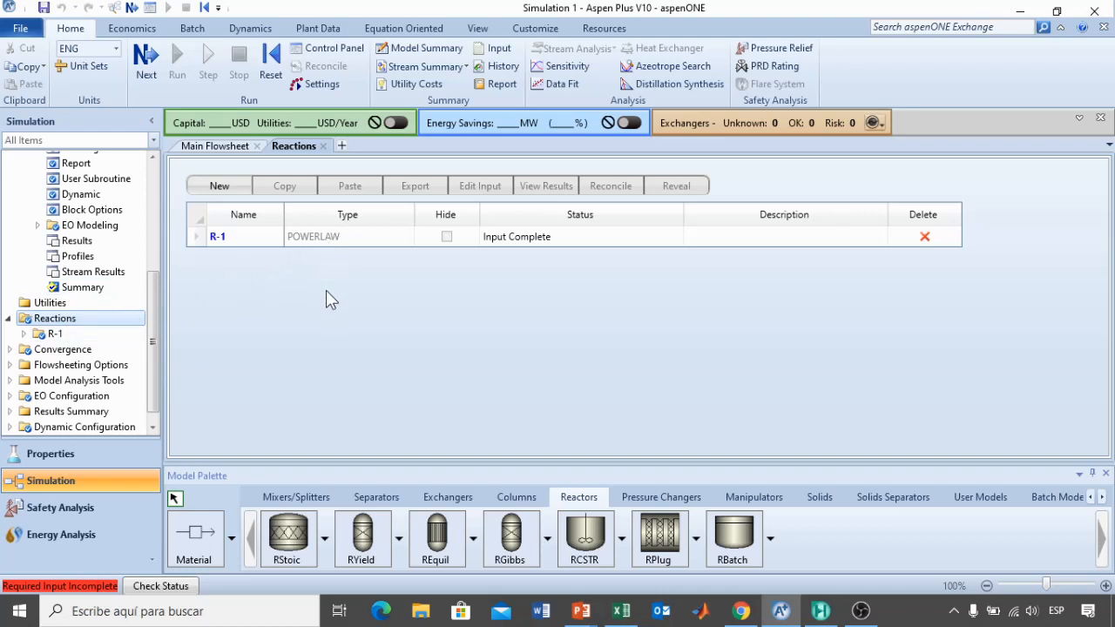
pyautogui.click(230, 188)
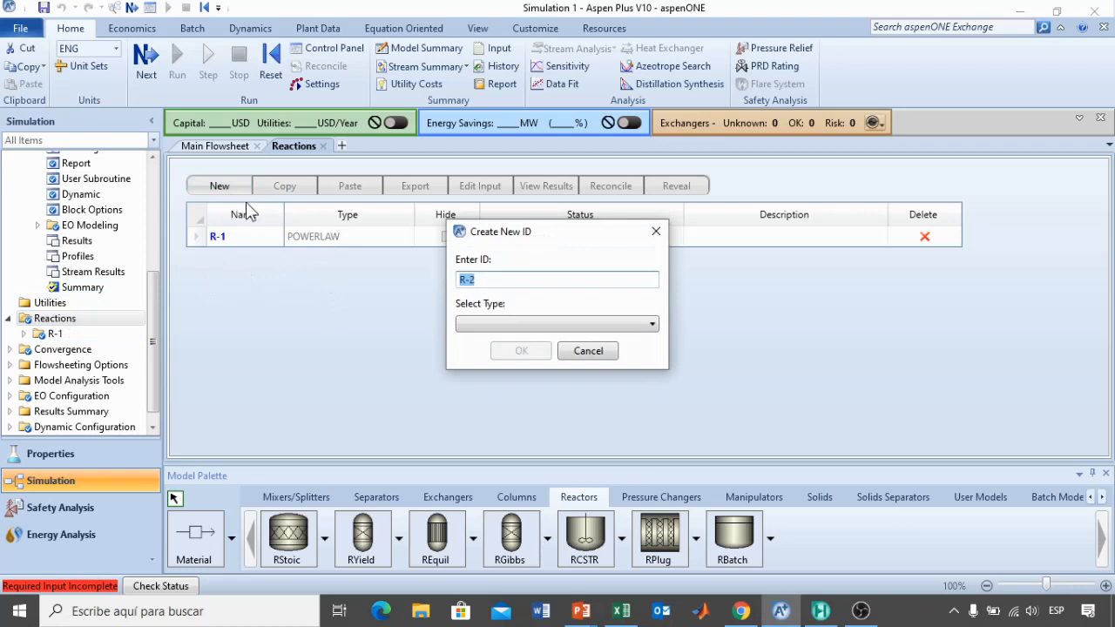
pyautogui.click(531, 323)
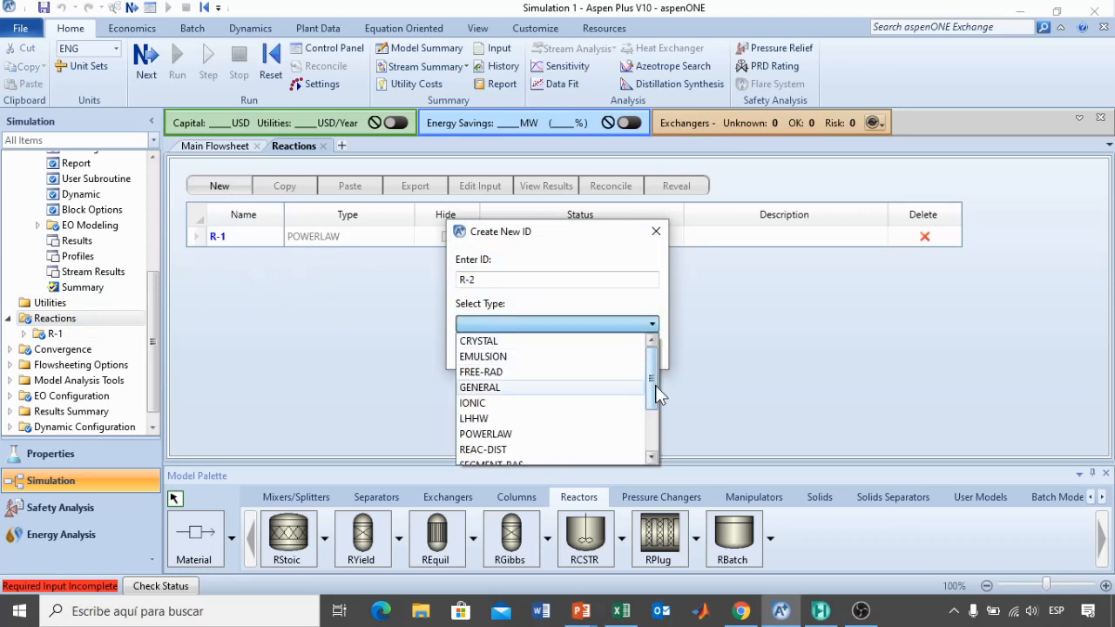
pyautogui.click(493, 390)
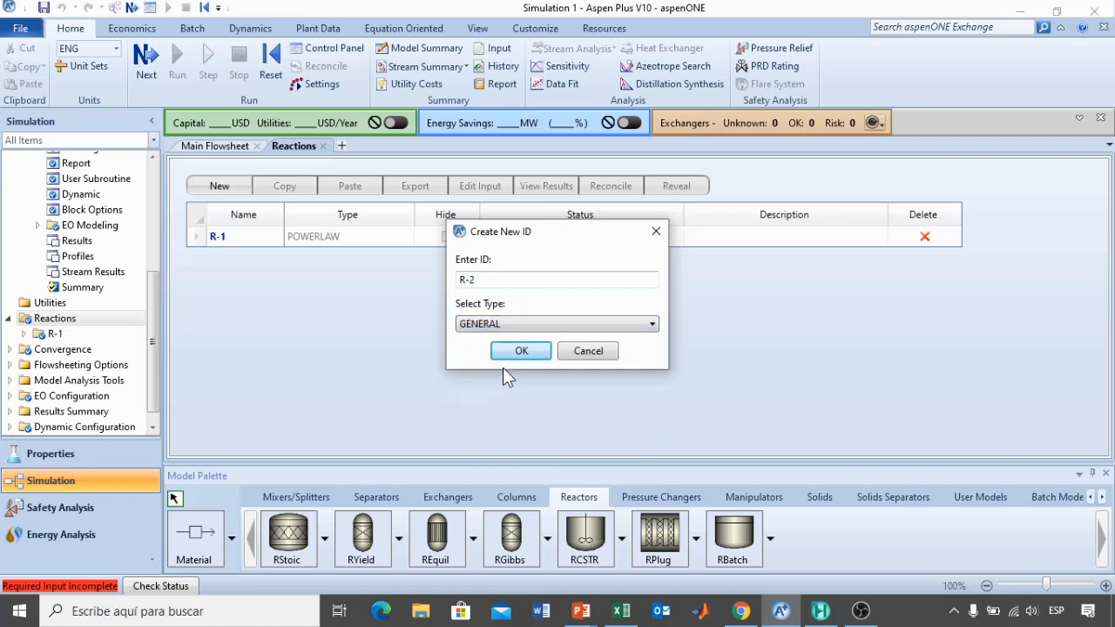
pyautogui.click(511, 353)
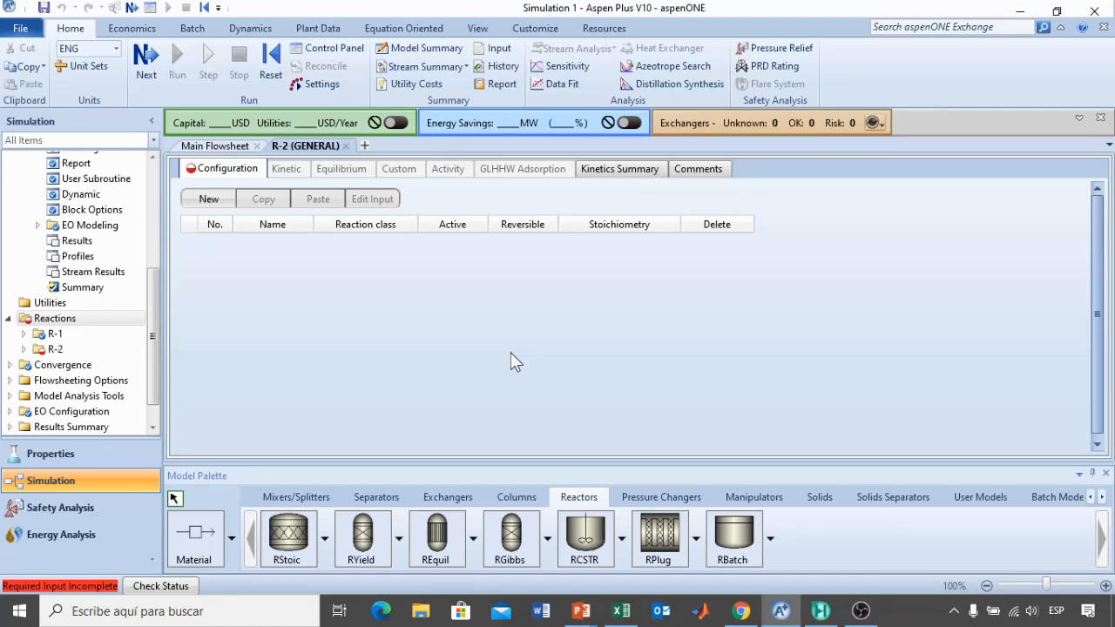
# - Add reaction 1 to set R-2 and keep POWERLAW as its reaction class
pyautogui.click(213, 202)
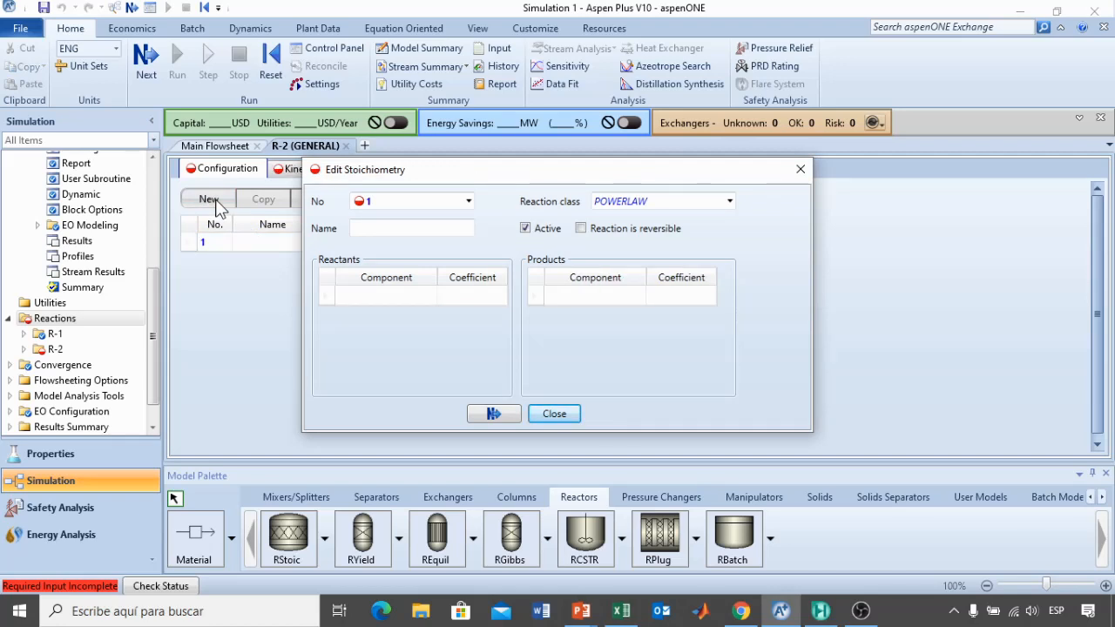
pyautogui.click(735, 203)
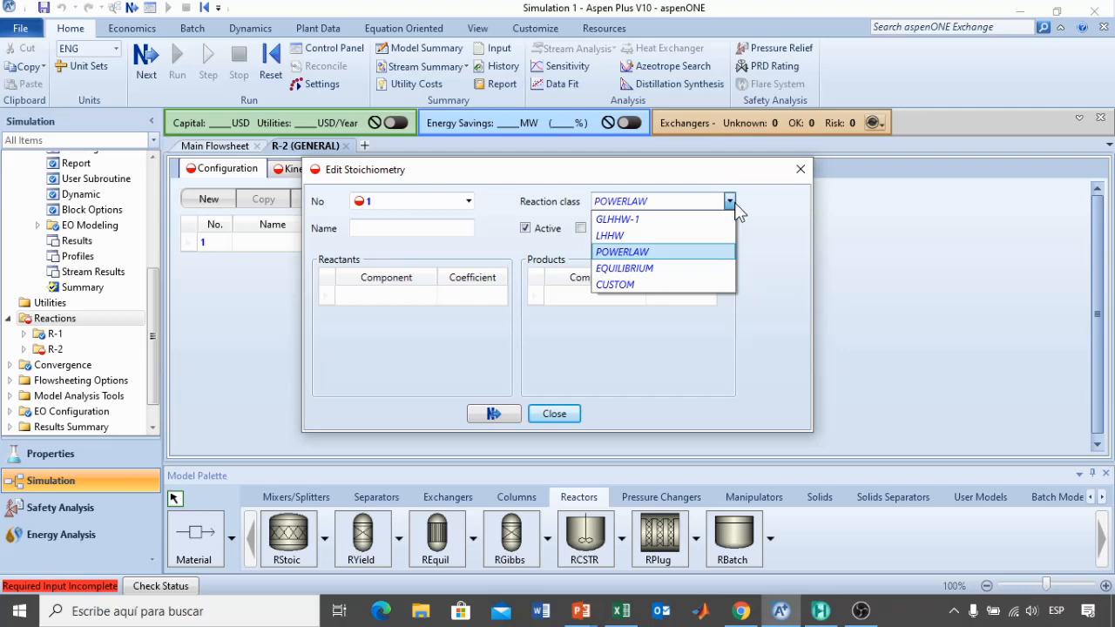
pyautogui.click(752, 199)
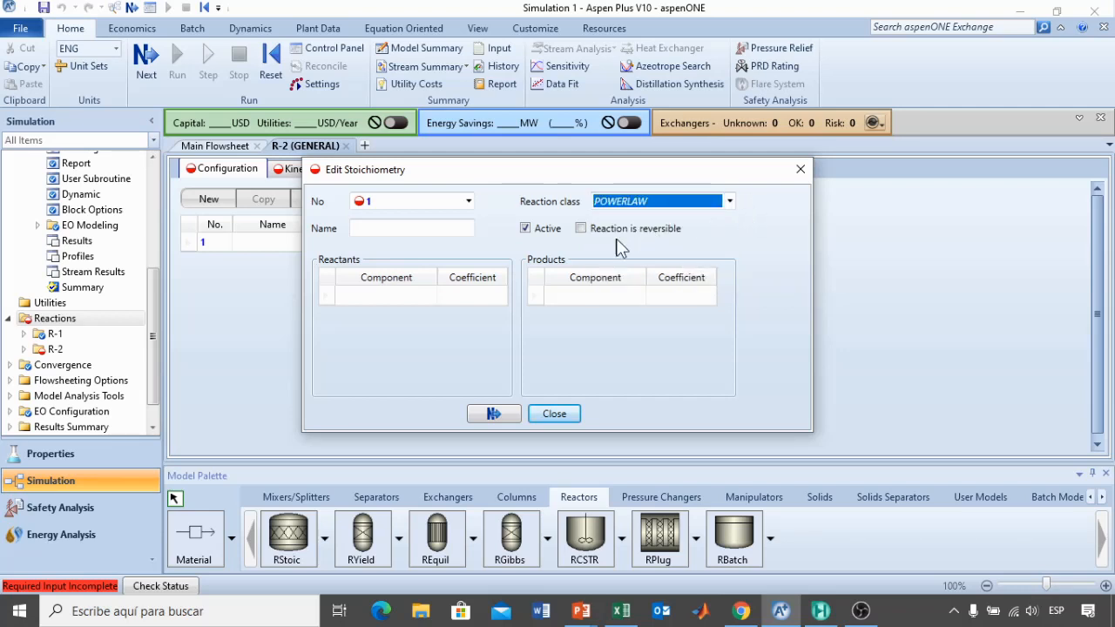
# - Mark reaction 1 of set R-2 as reversible and name it REQ1
pyautogui.click(585, 232)
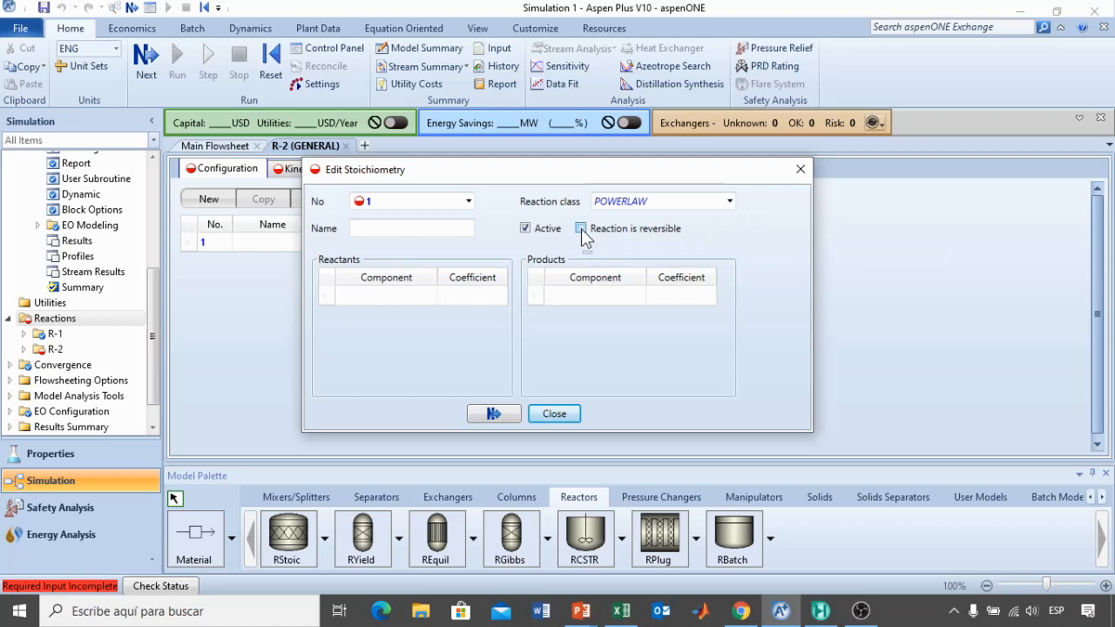
pyautogui.click(453, 229)
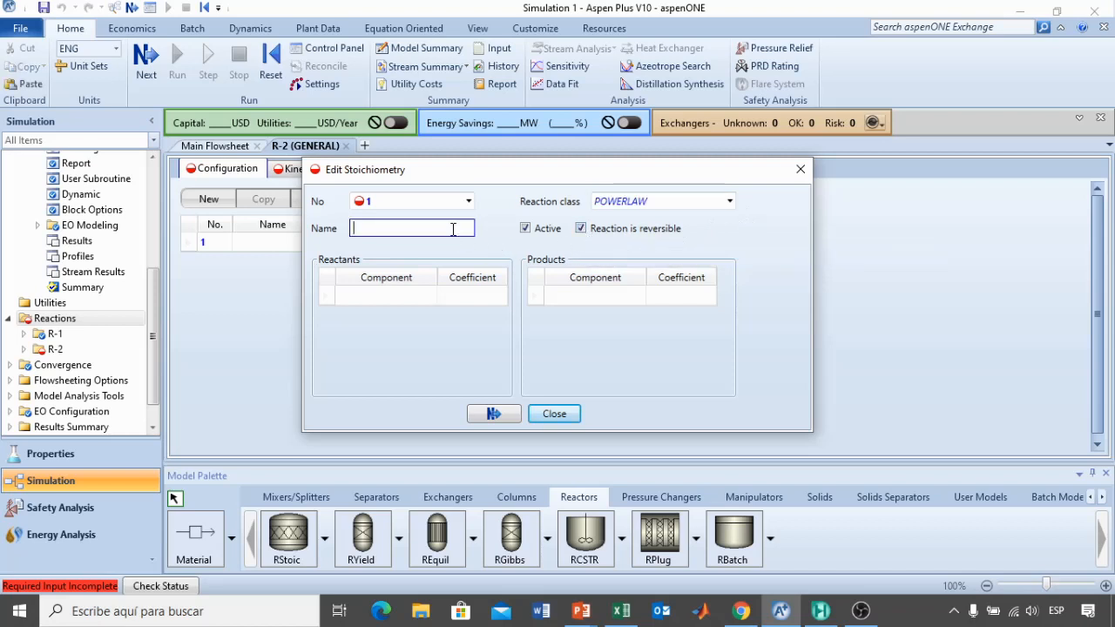
pyautogui.write('REQ1')
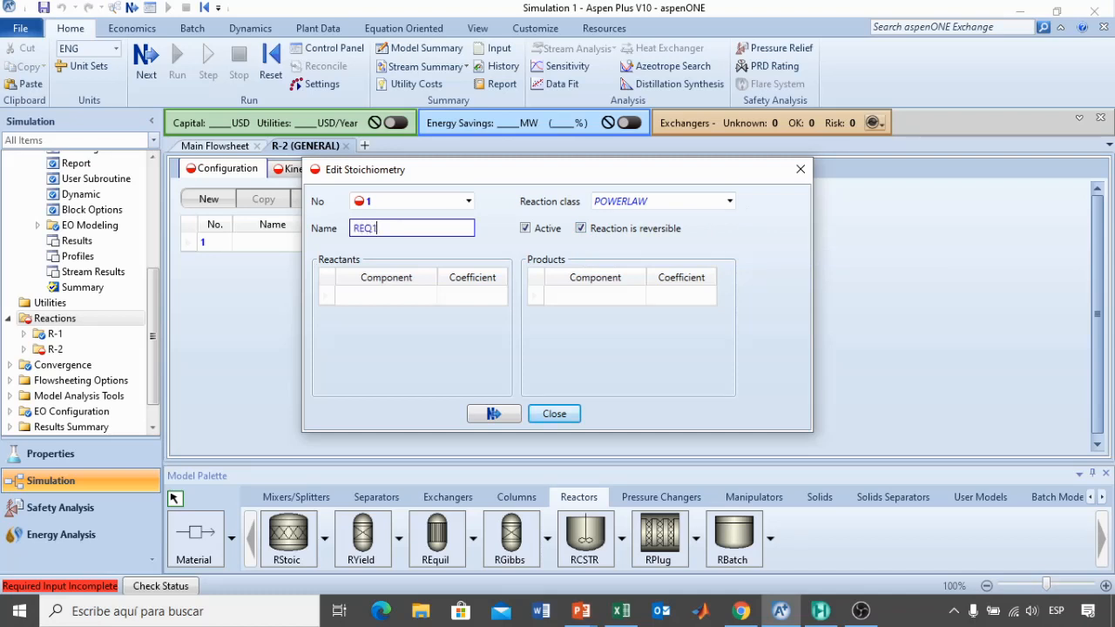
pyautogui.click(458, 342)
# - Add BENZE-01 as the reactant of reaction REQ1 with a coefficient of -1
pyautogui.click(430, 295)
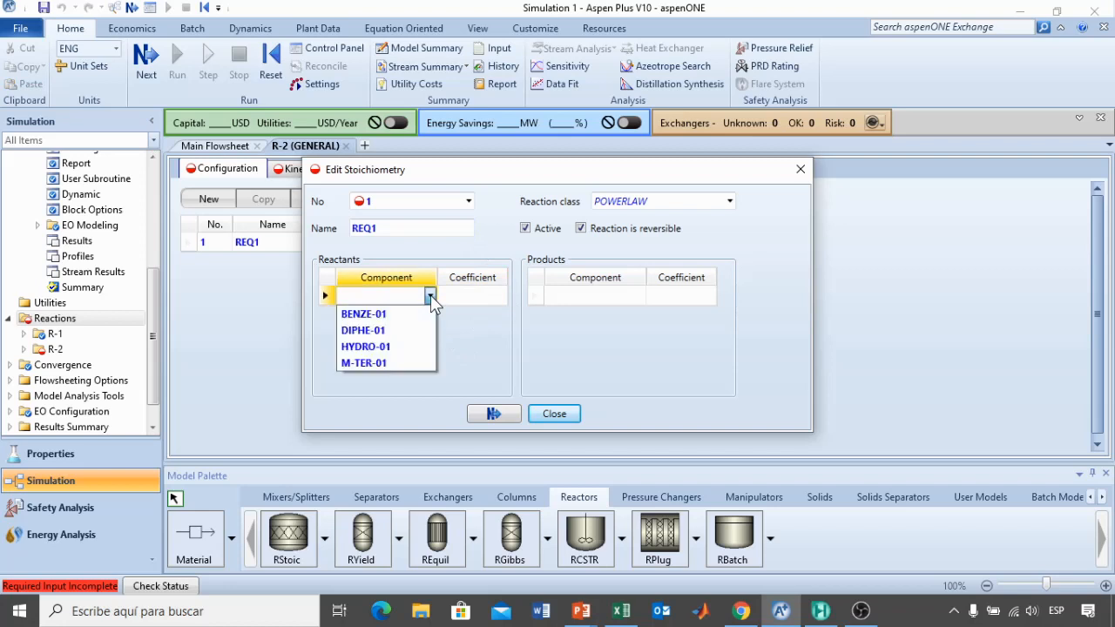
pyautogui.click(364, 316)
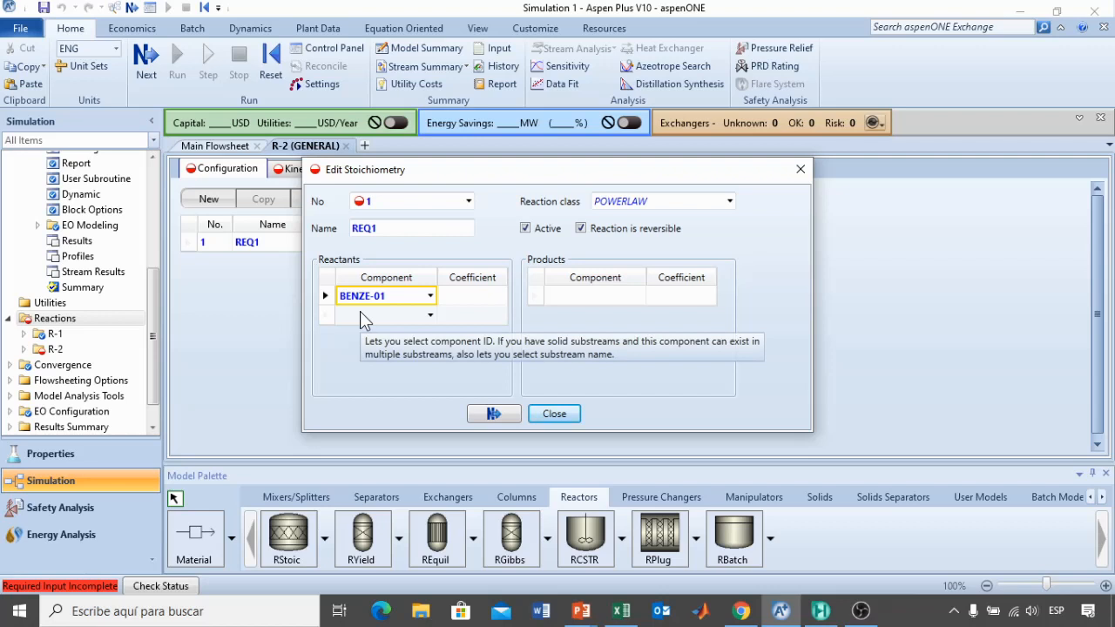
pyautogui.click(467, 300)
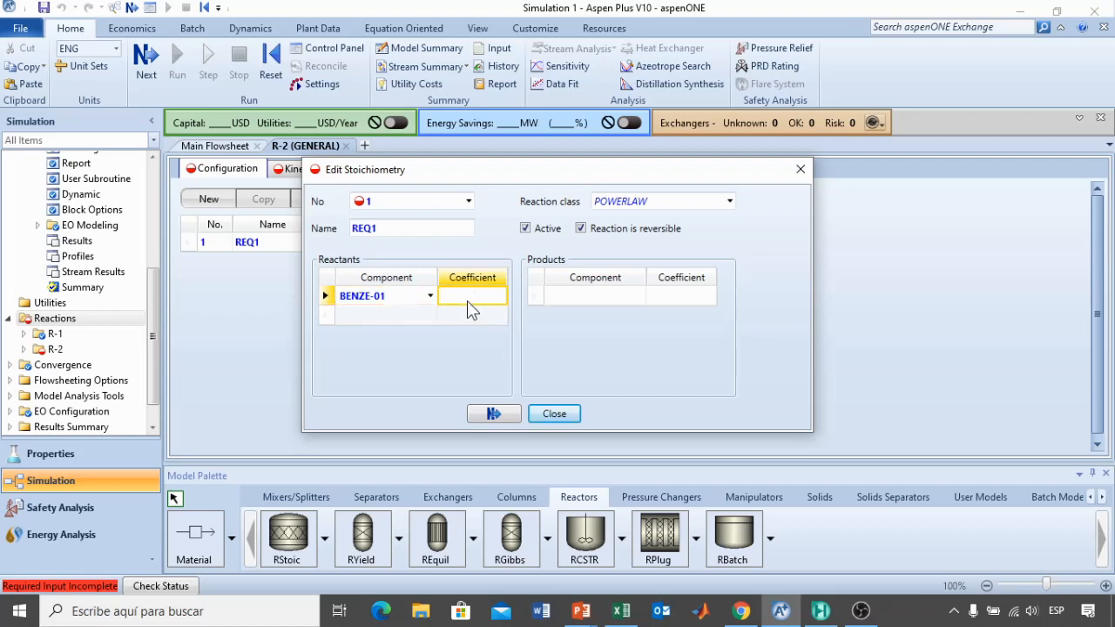
pyautogui.write('-1')
pyautogui.click(613, 350)
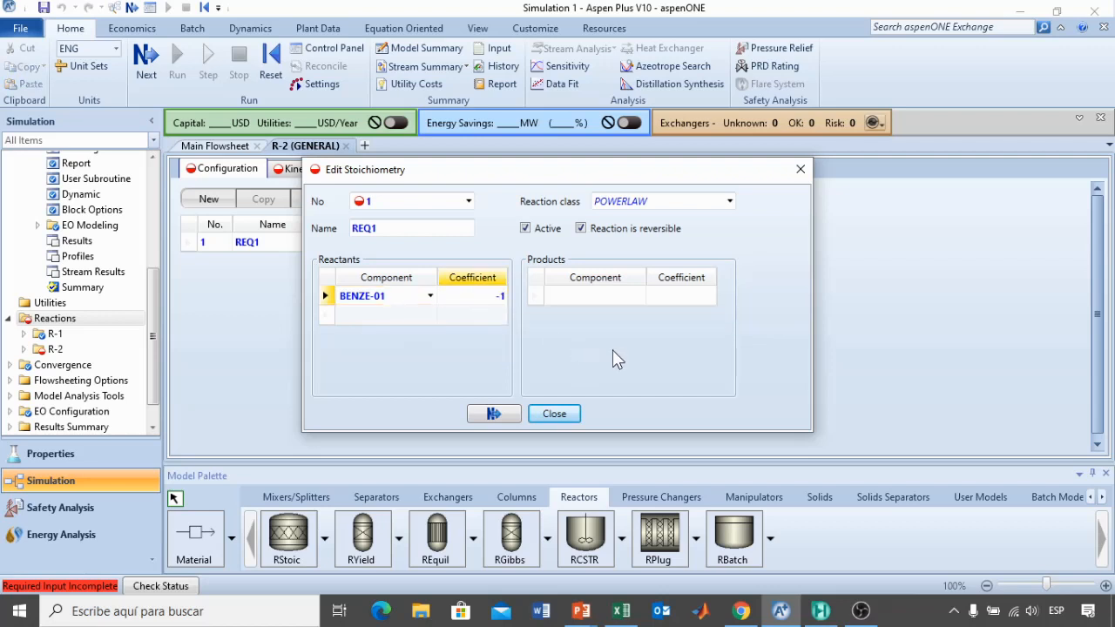
# - Add DIPHE-01 and HYDRO-01 as products of reaction REQ1, each with a coefficient of 0,5
pyautogui.click(643, 298)
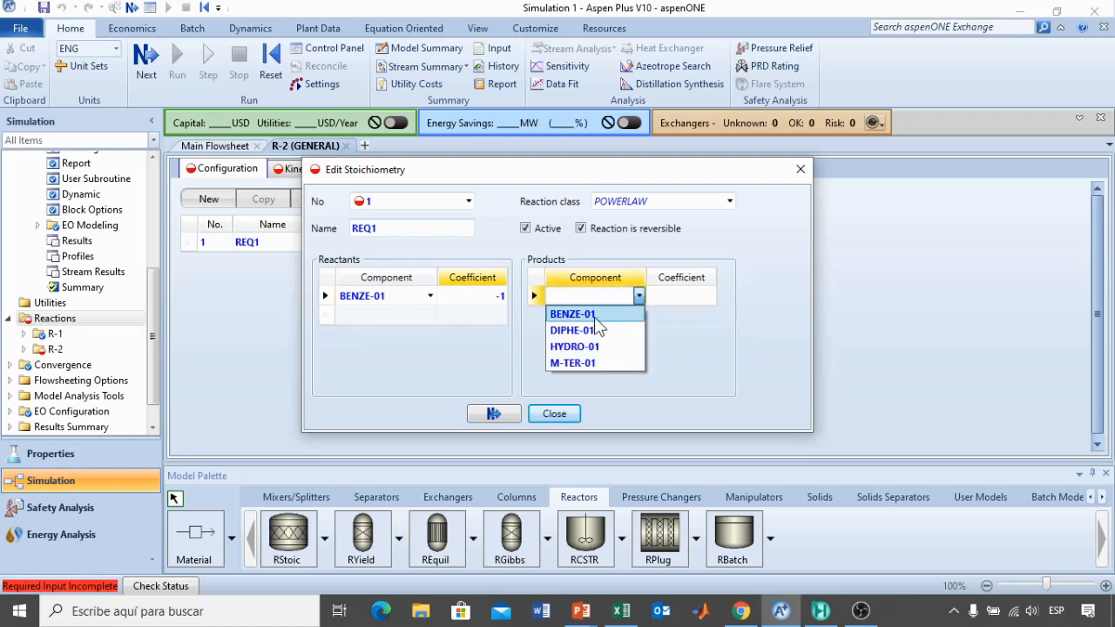
pyautogui.click(585, 334)
pyautogui.click(640, 316)
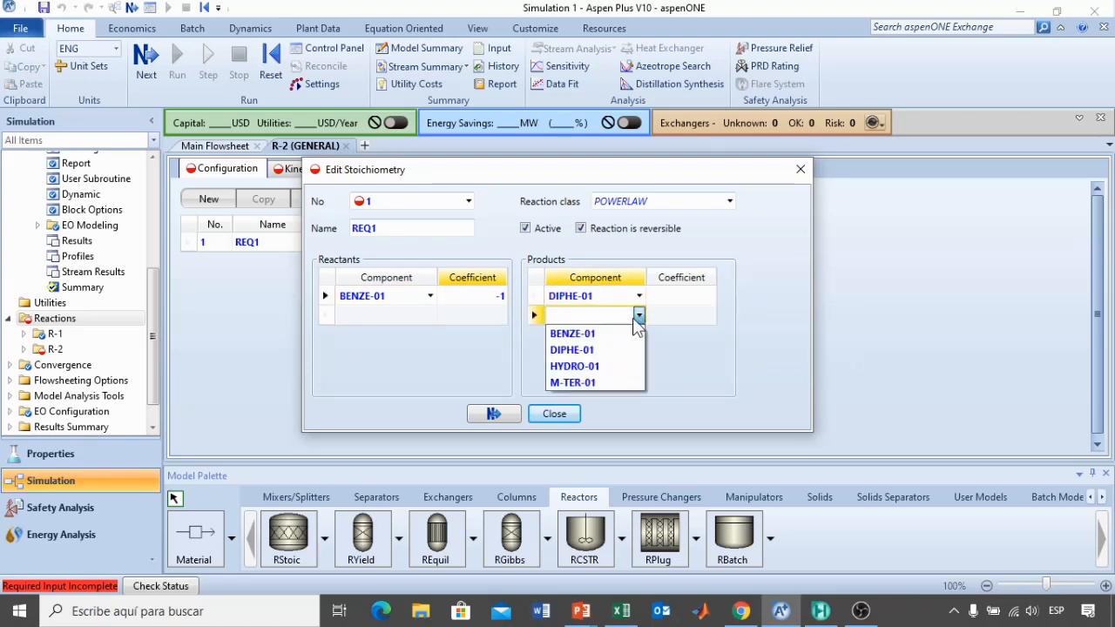
pyautogui.click(573, 373)
pyautogui.click(678, 297)
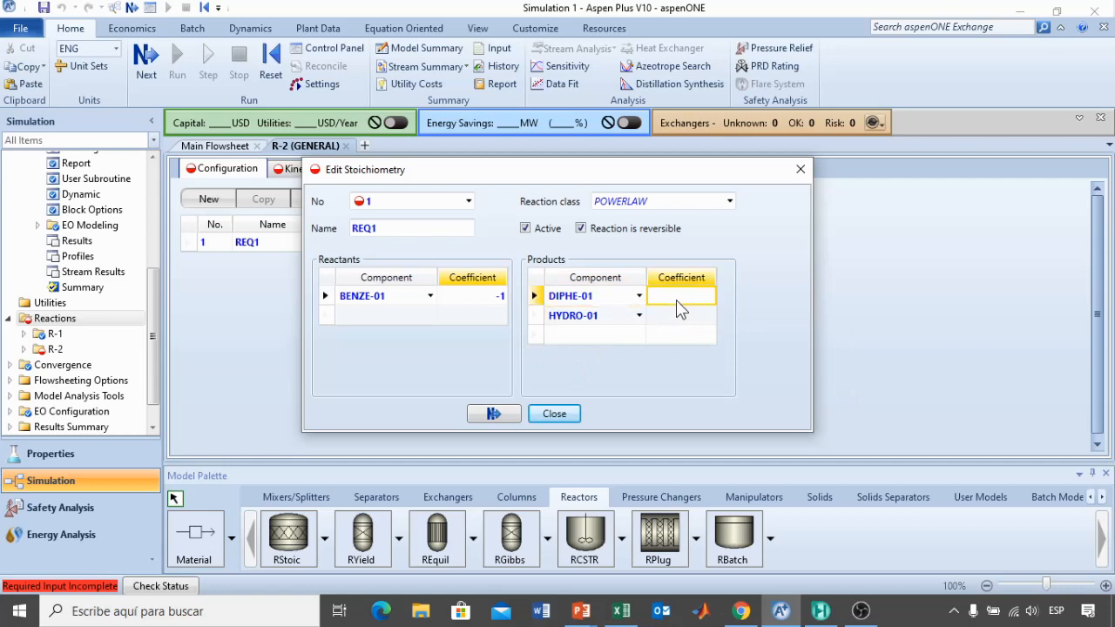
pyautogui.write('0,5')
pyautogui.press('Return')
pyautogui.write('0,5')
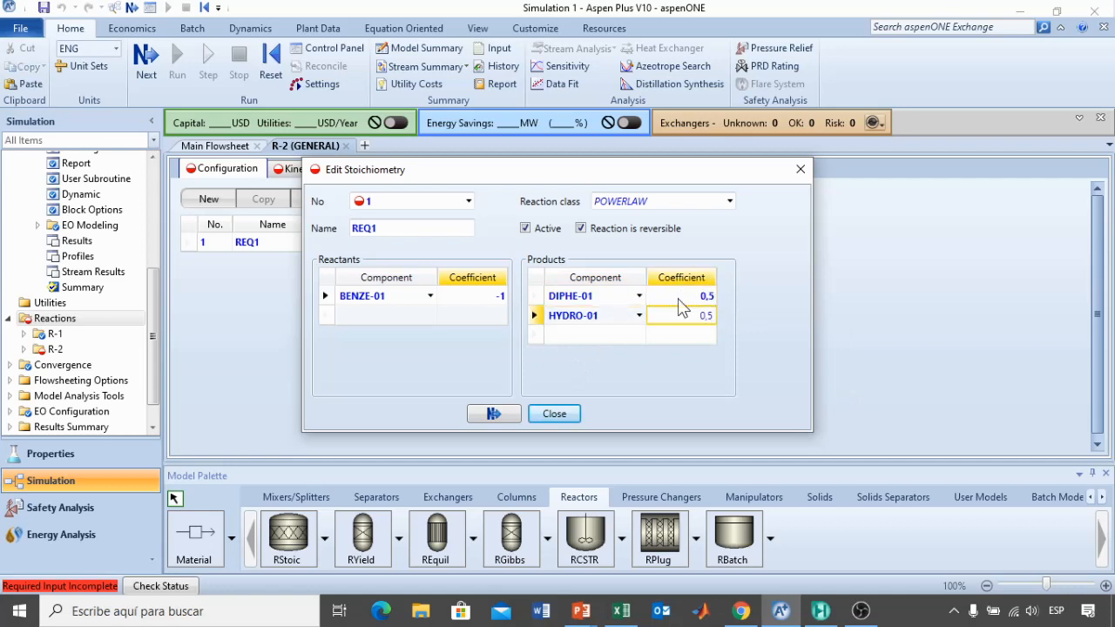
pyautogui.press('Return')
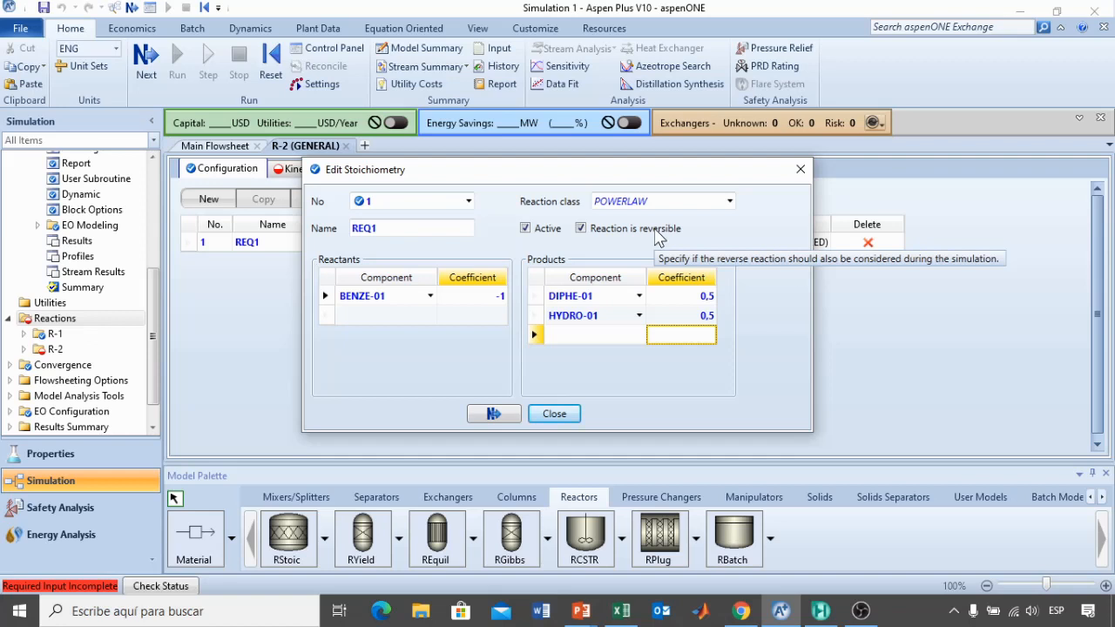
# - Create reaction 2 in set R-2, name it REQ2 and mark it as reversible
pyautogui.click(468, 201)
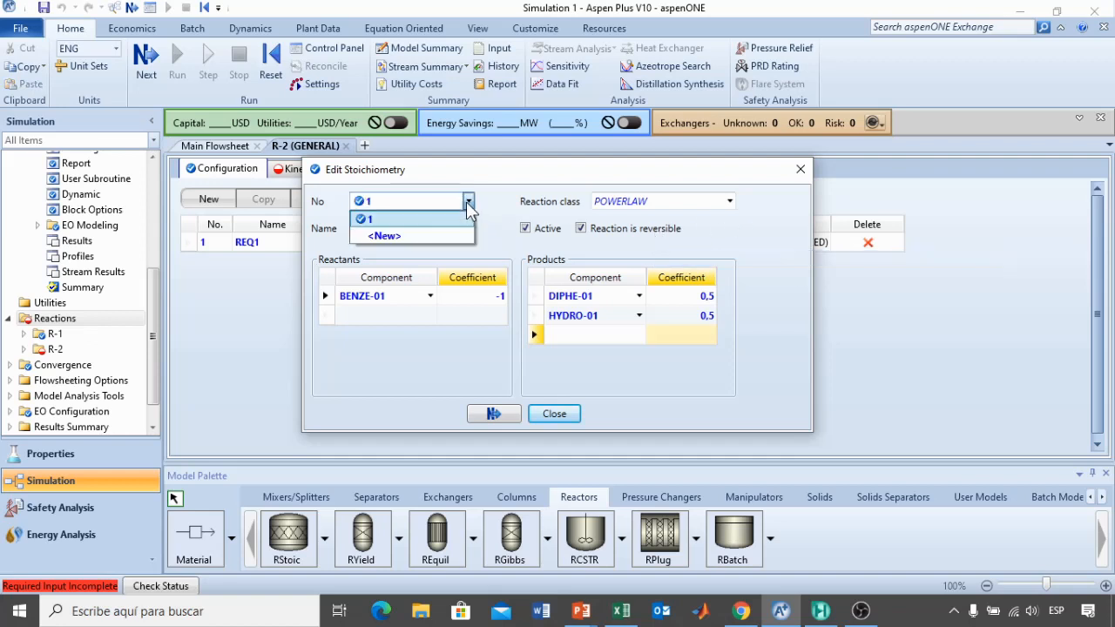
pyautogui.click(390, 235)
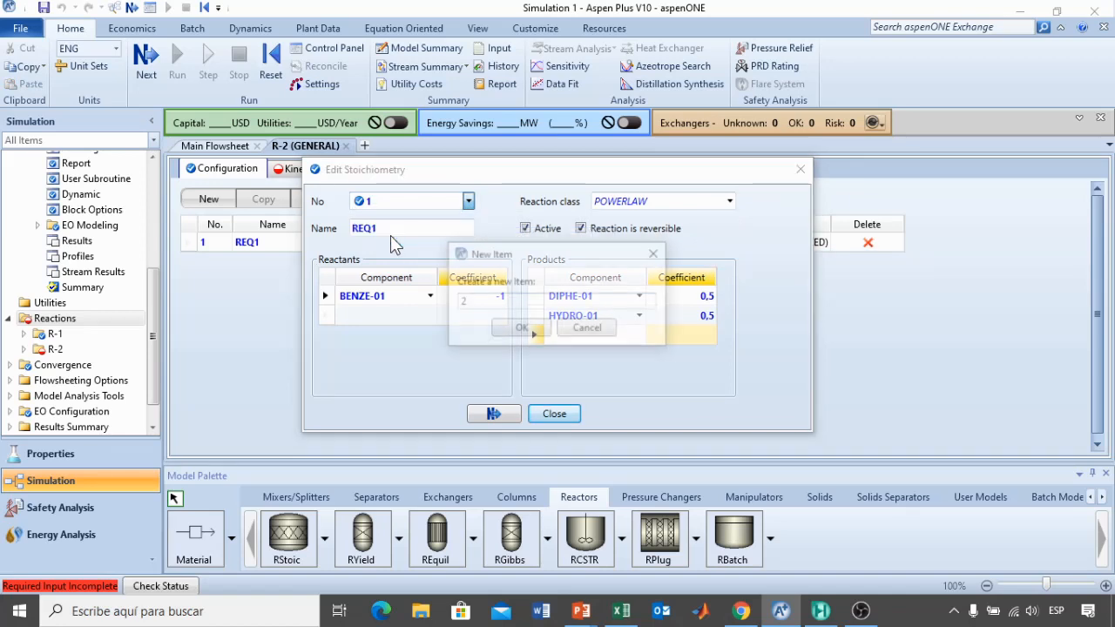
pyautogui.click(516, 327)
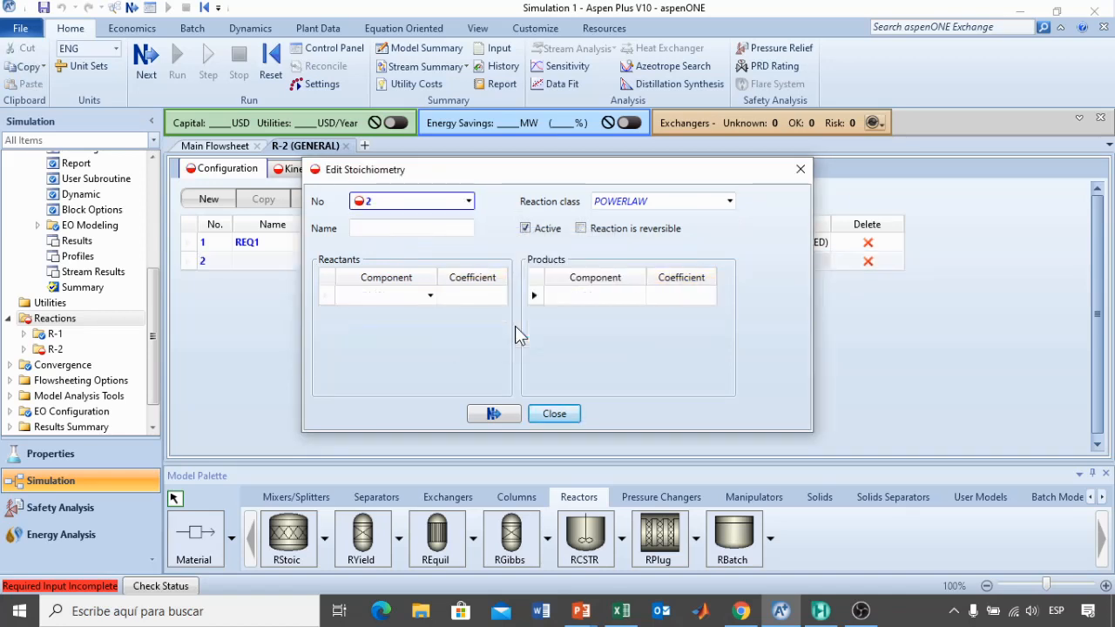
pyautogui.click(440, 230)
pyautogui.write('REQ')
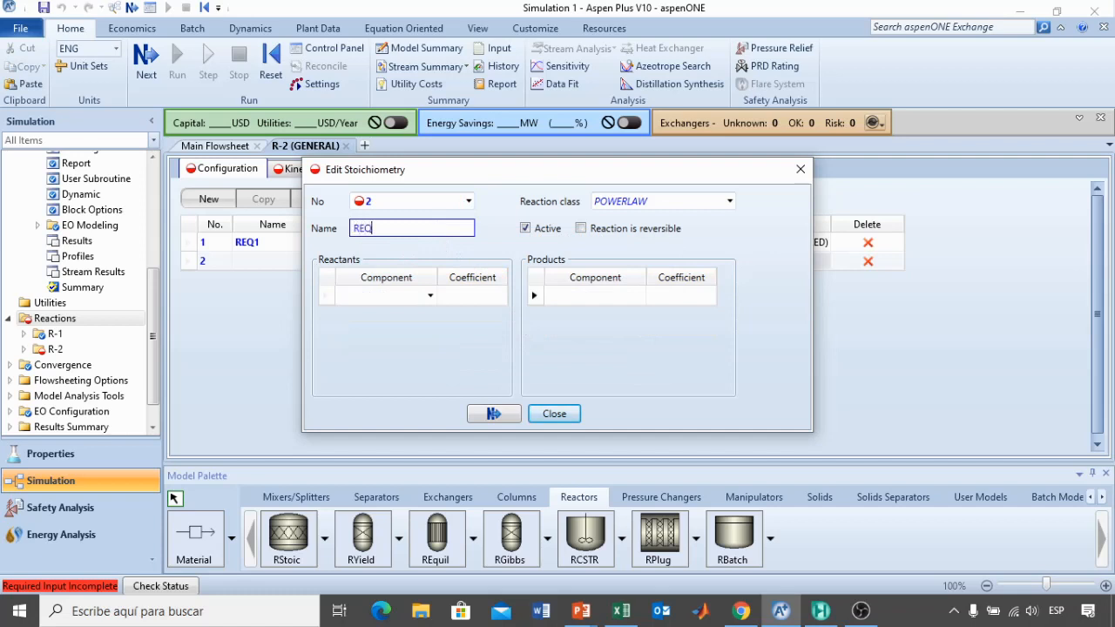
pyautogui.write('2')
pyautogui.press('Return')
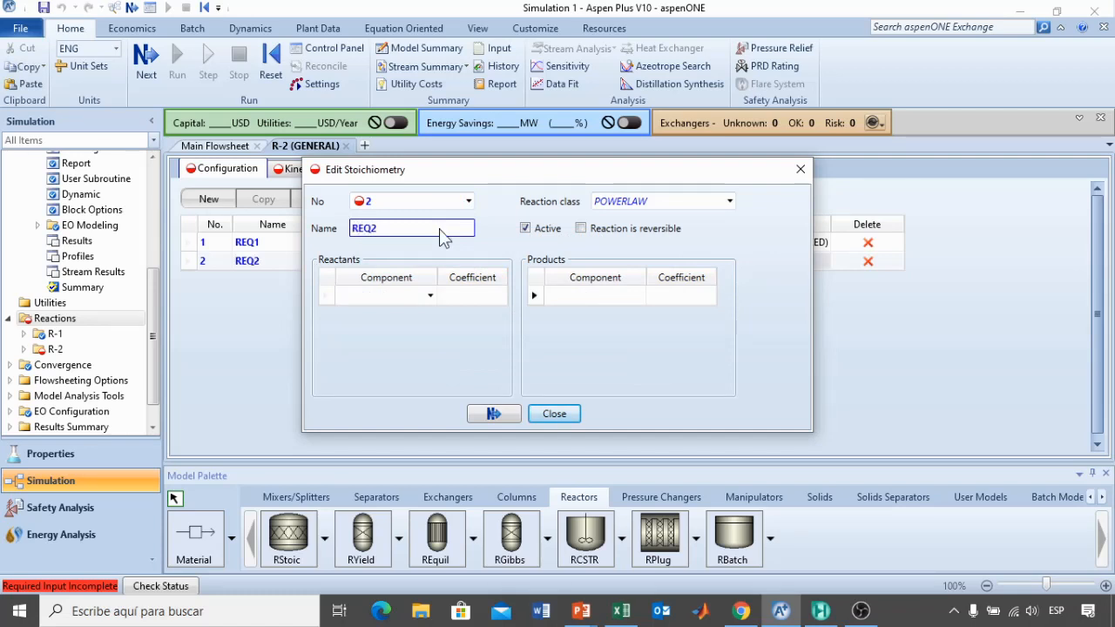
pyautogui.click(582, 230)
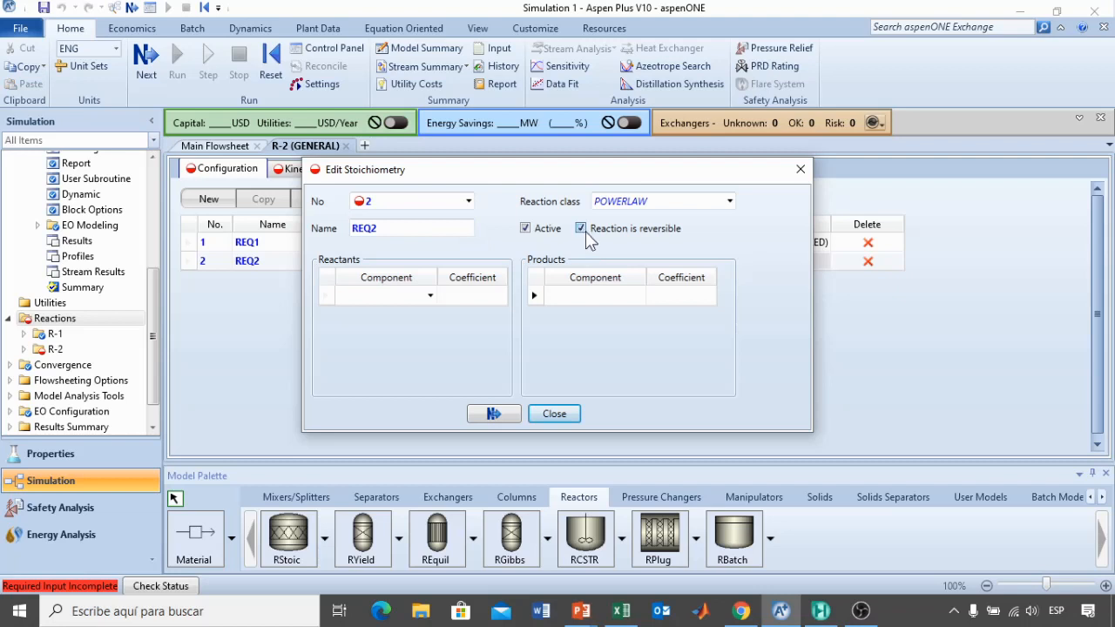
# - Add BENZE-01 and DIPHE-01 as reactants of reaction REQ2, each with a coefficient of -1
pyautogui.click(429, 296)
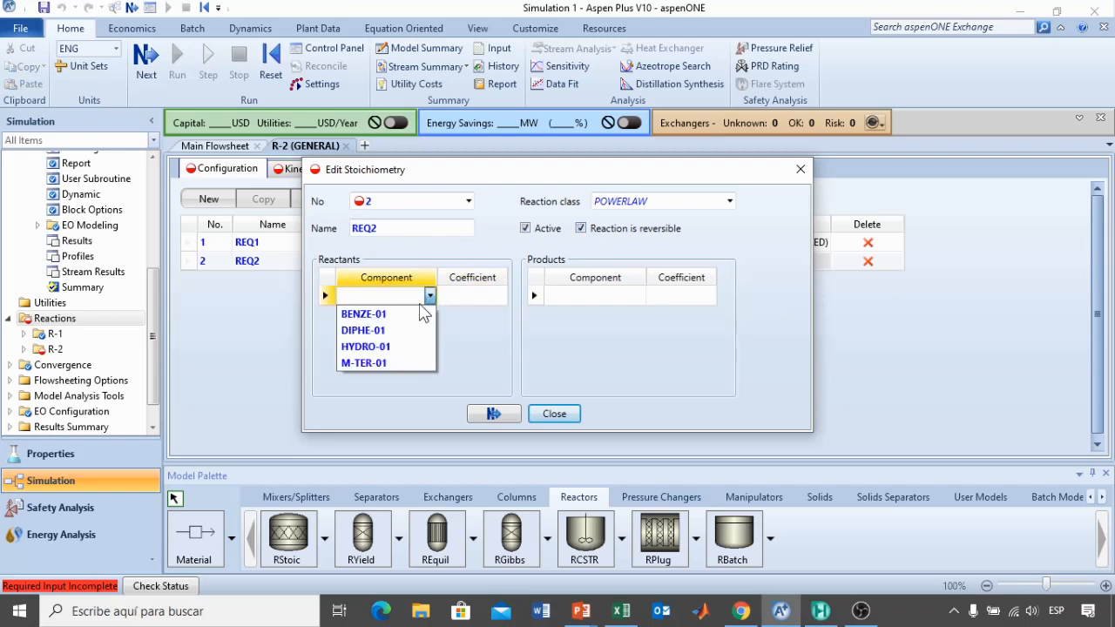
pyautogui.click(366, 314)
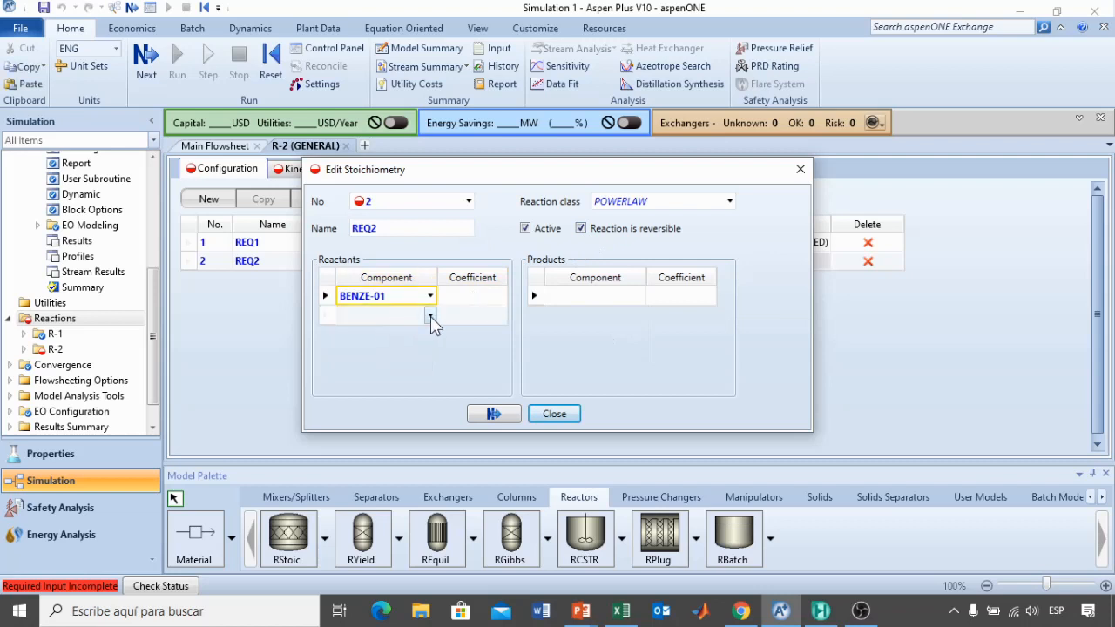
pyautogui.click(430, 316)
pyautogui.click(362, 346)
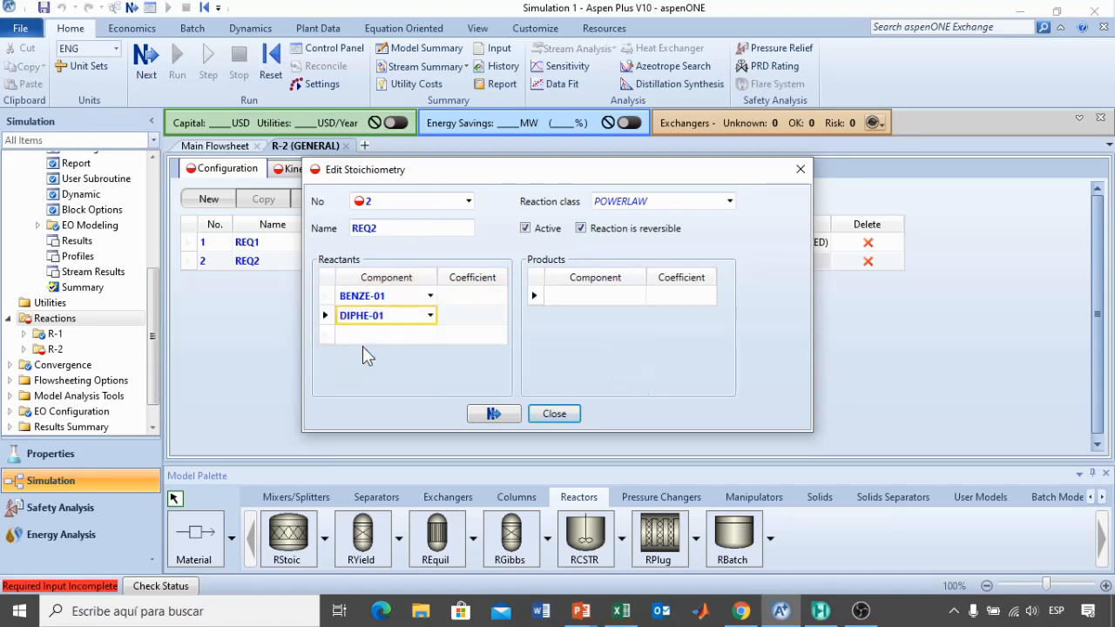
pyautogui.click(456, 296)
pyautogui.write('-1')
pyautogui.press('Return')
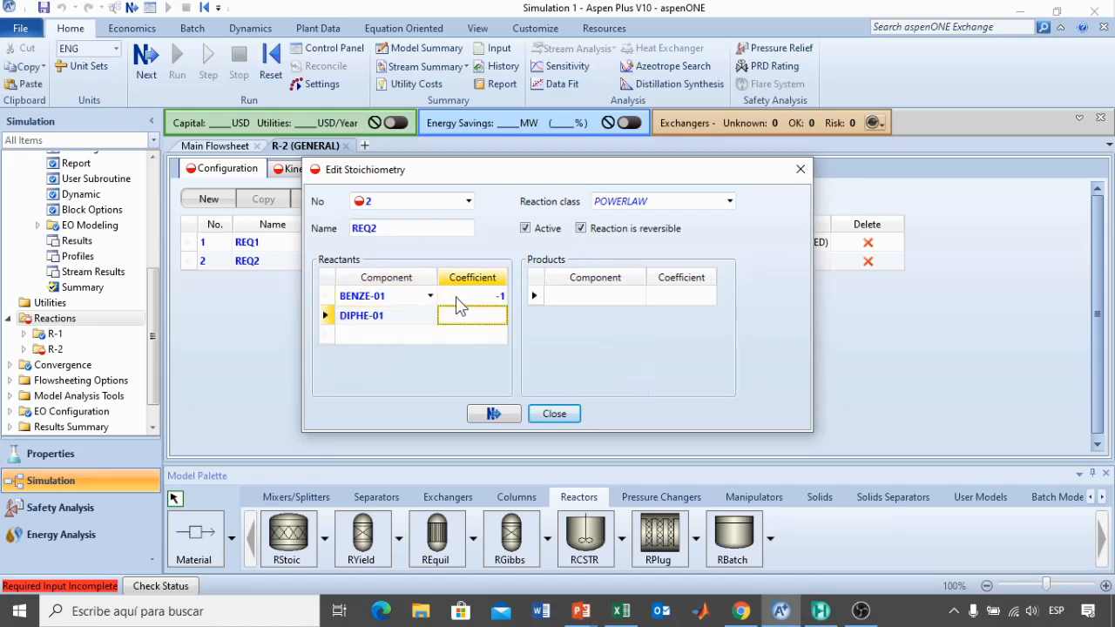
pyautogui.write('-1')
pyautogui.press('Return')
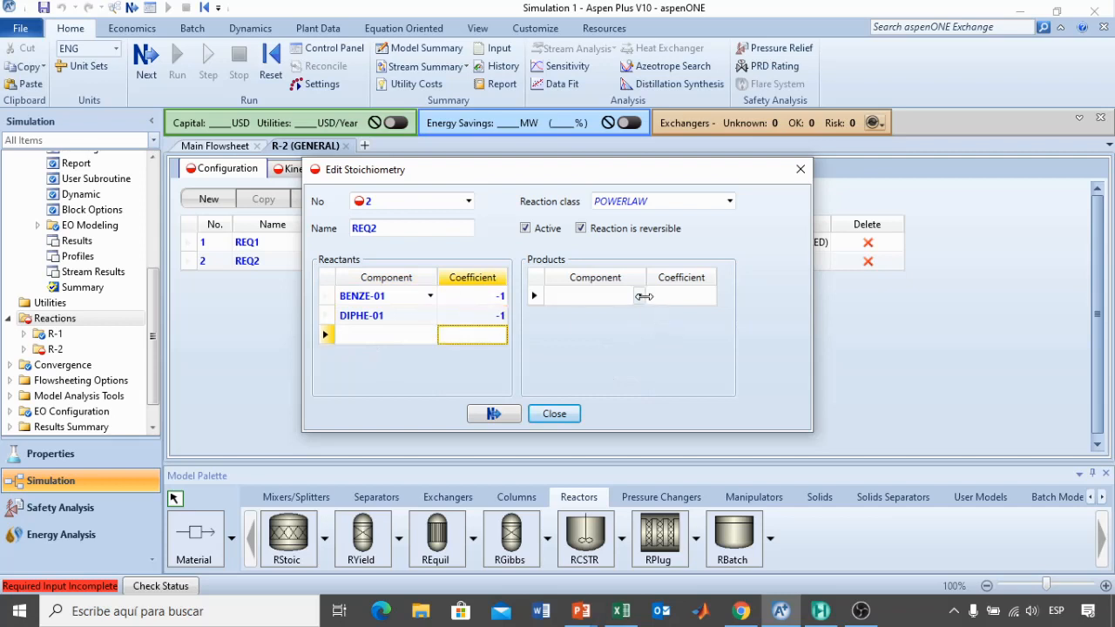
# - Add M-TER-01 and HYDRO-01 as products of REQ2 with coefficients of 1, and close the stoichiometry editor
pyautogui.click(639, 296)
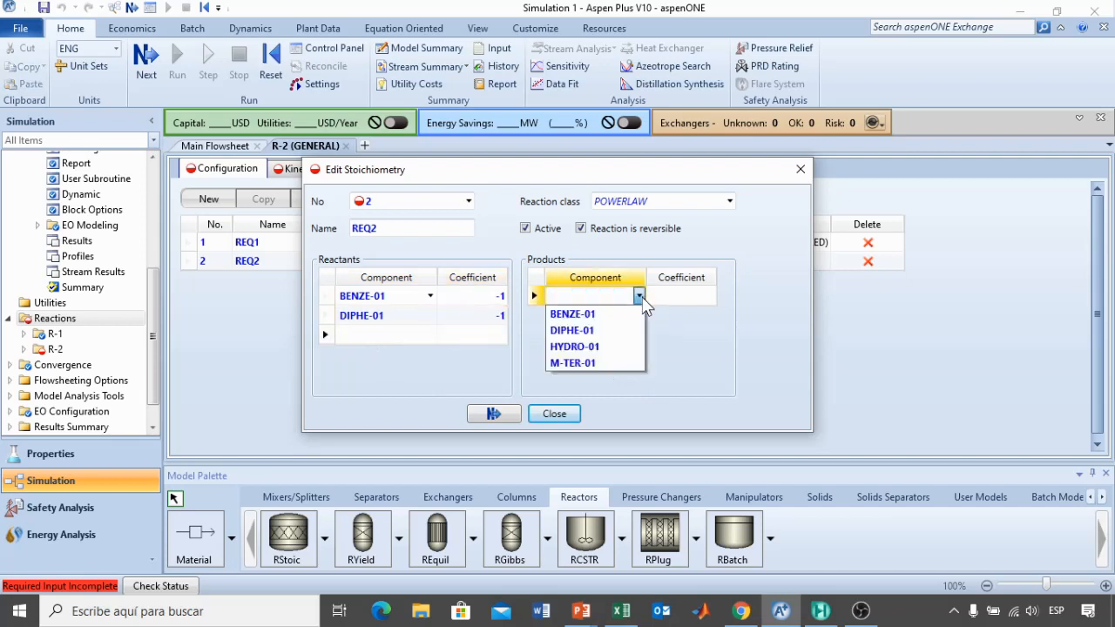
pyautogui.click(580, 361)
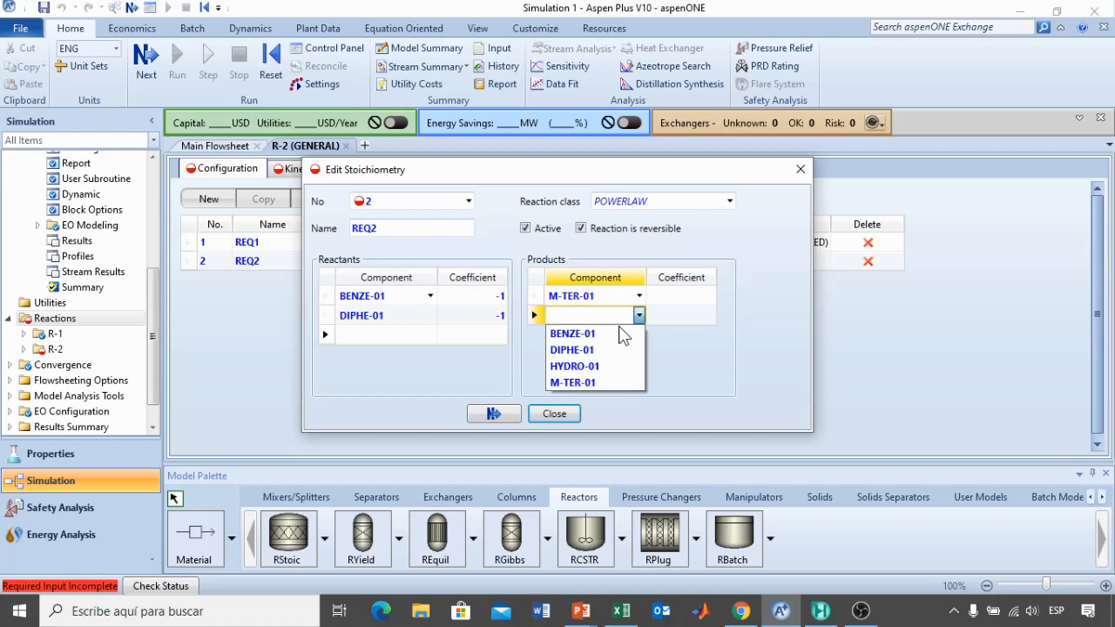
pyautogui.click(573, 366)
pyautogui.click(669, 299)
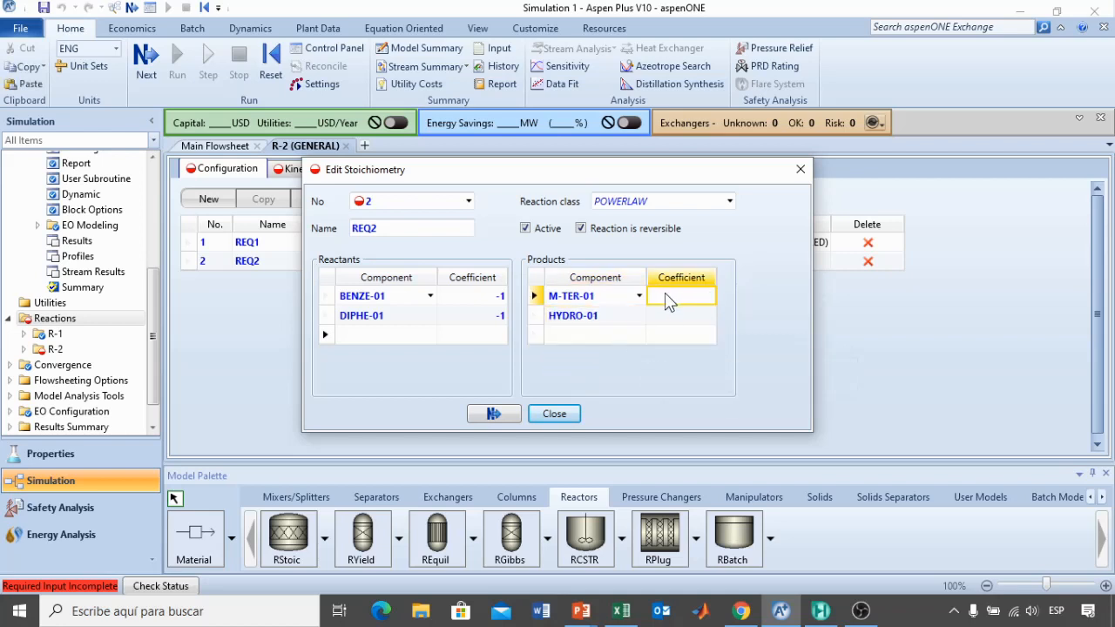
pyautogui.write('1')
pyautogui.click(675, 315)
pyautogui.write('1')
pyautogui.click(735, 369)
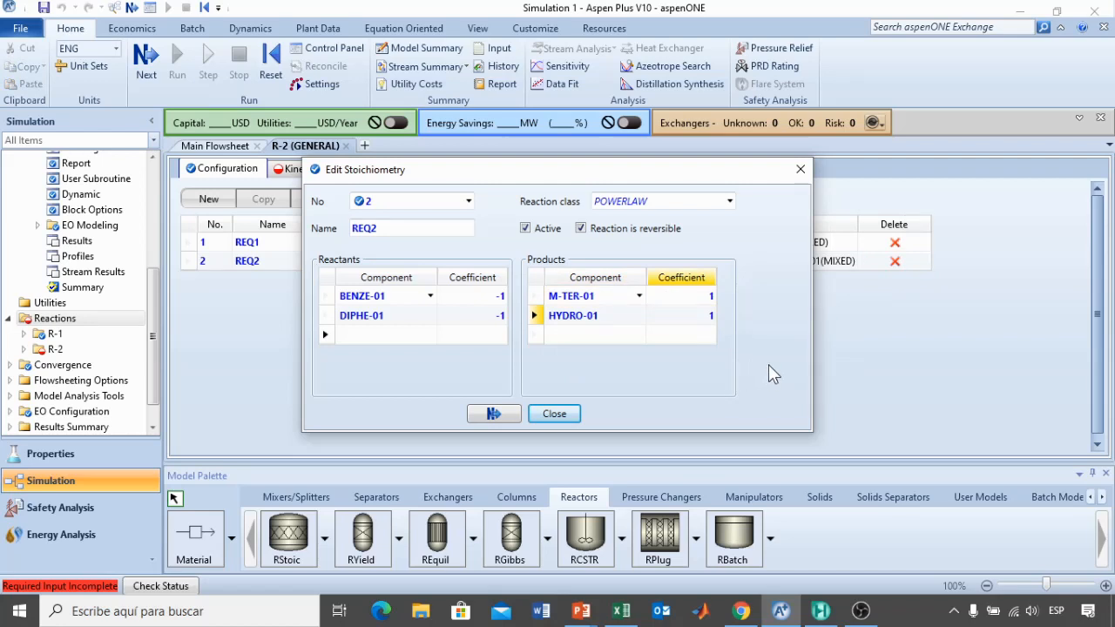
pyautogui.click(562, 414)
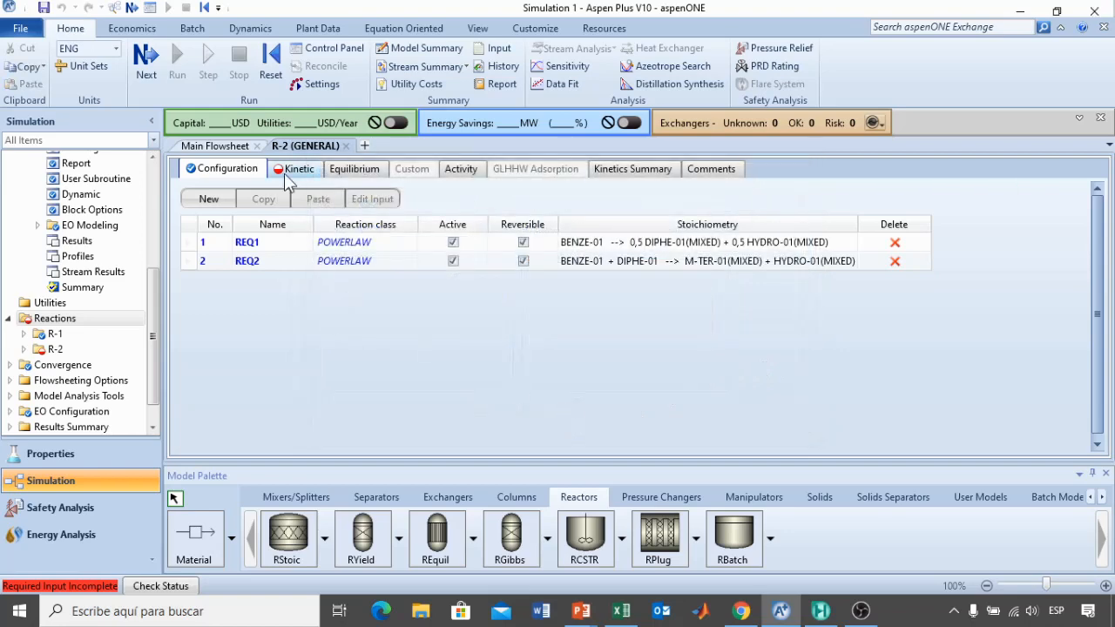
# - Open the kinetics of set R-2 and review the rate expressions and kinetic parameters in the PowerPoint presentation
pyautogui.click(292, 171)
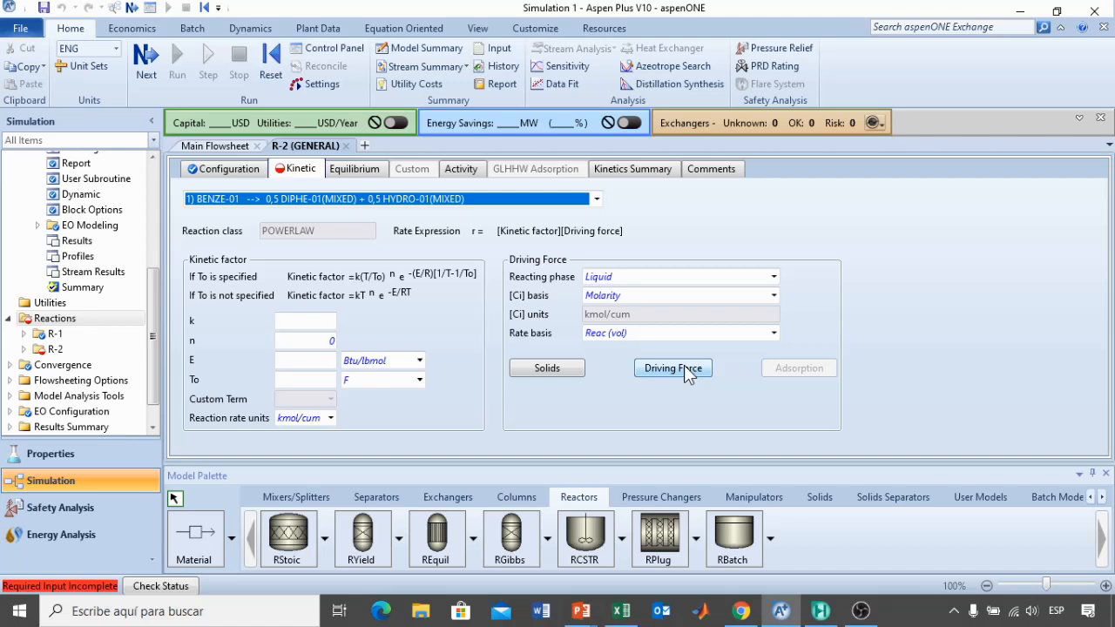
pyautogui.hotkey('alt', 'Tab')
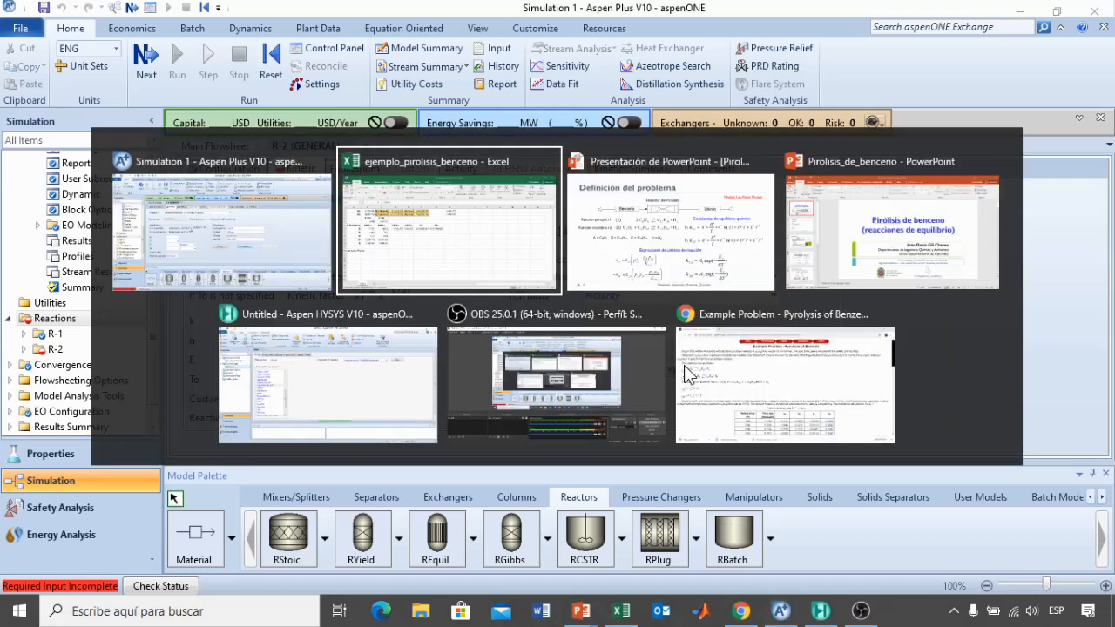
pyautogui.hotkey('alt', 'Tab')
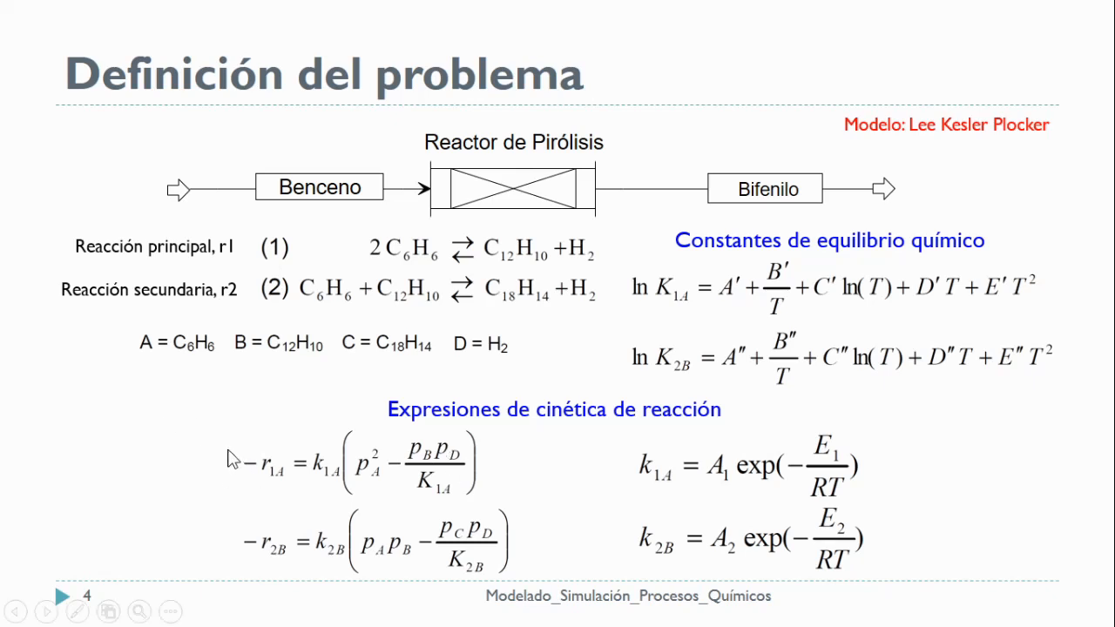
pyautogui.moveTo(230, 451); pyautogui.dragTo(668, 334)
pyautogui.click(668, 342)
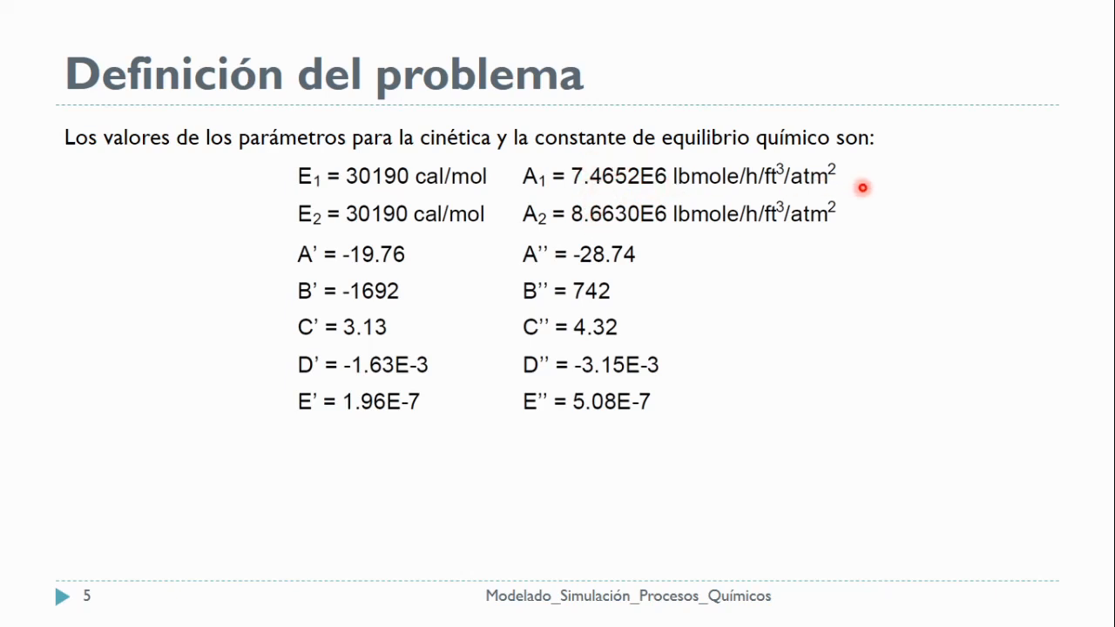
pyautogui.hotkey('ctrl', 'l')
pyautogui.hotkey('alt', 'Tab')
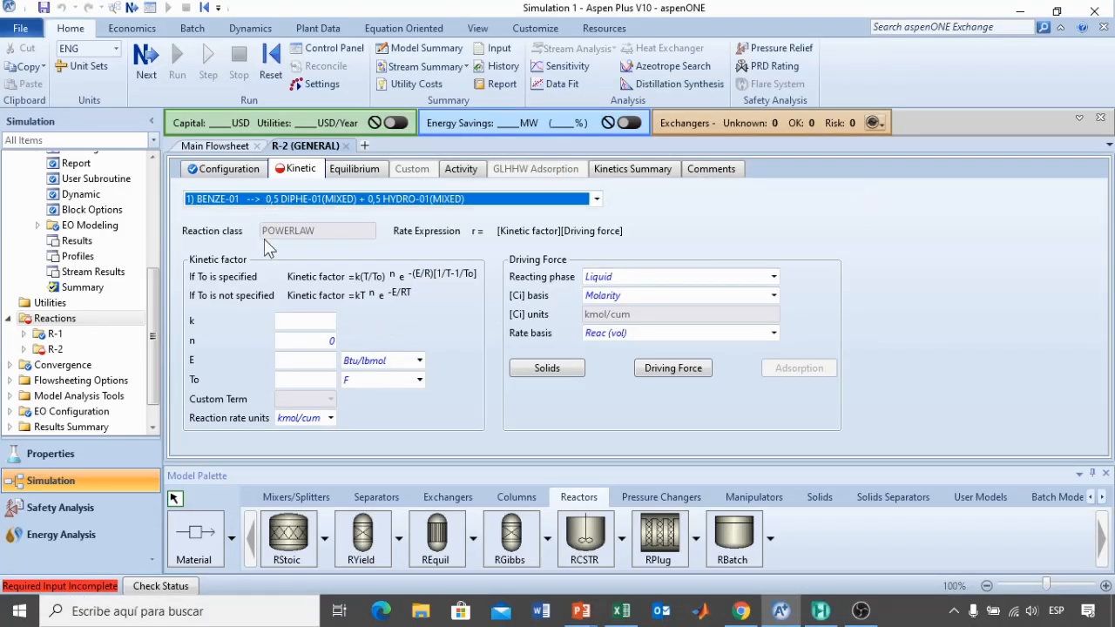
# - Try to copy the A1 value from cell B1 of the Excel workbook into reaction 1's k parameter in Aspen Plus
pyautogui.hotkey('alt', 'Tab')
pyautogui.hotkey('alt', 'Tab')
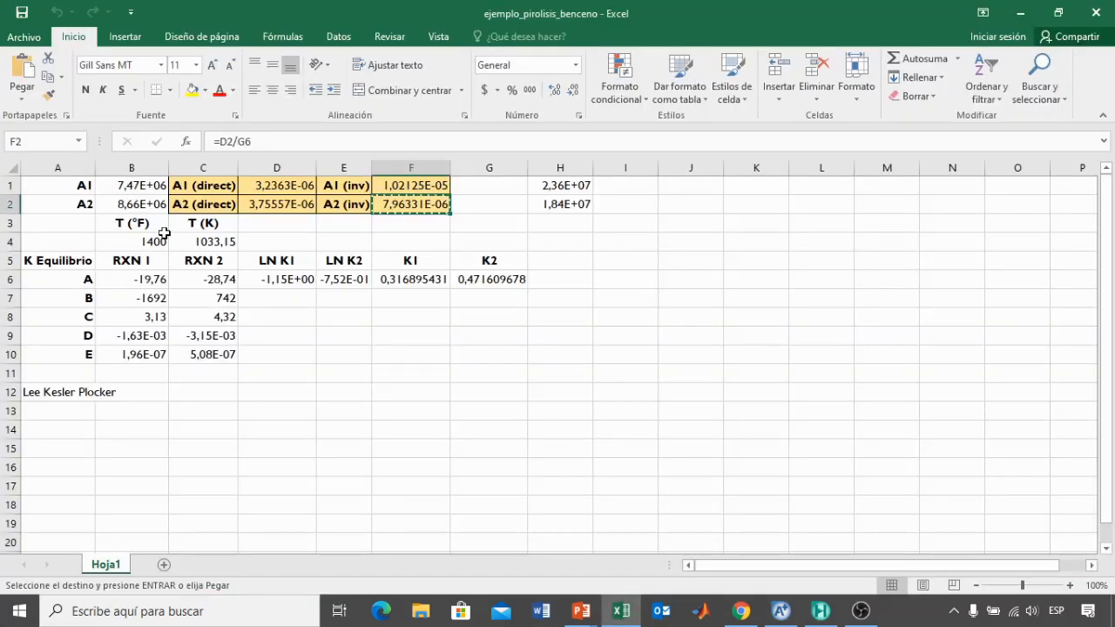
pyautogui.press('Escape')
pyautogui.click(127, 188)
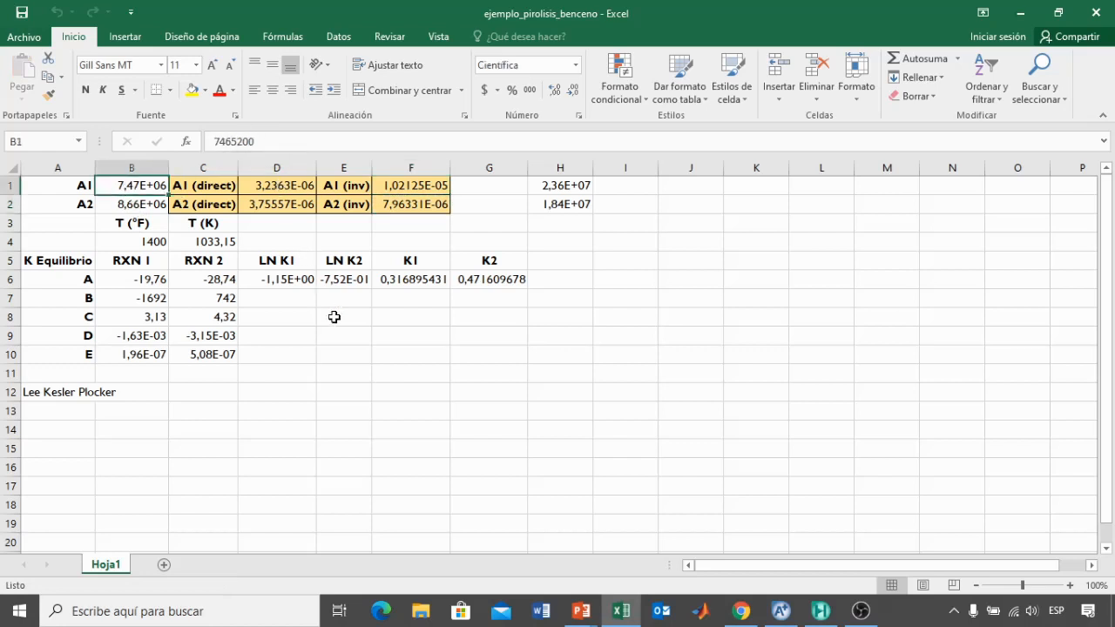
pyautogui.hotkey('ctrl', 'c')
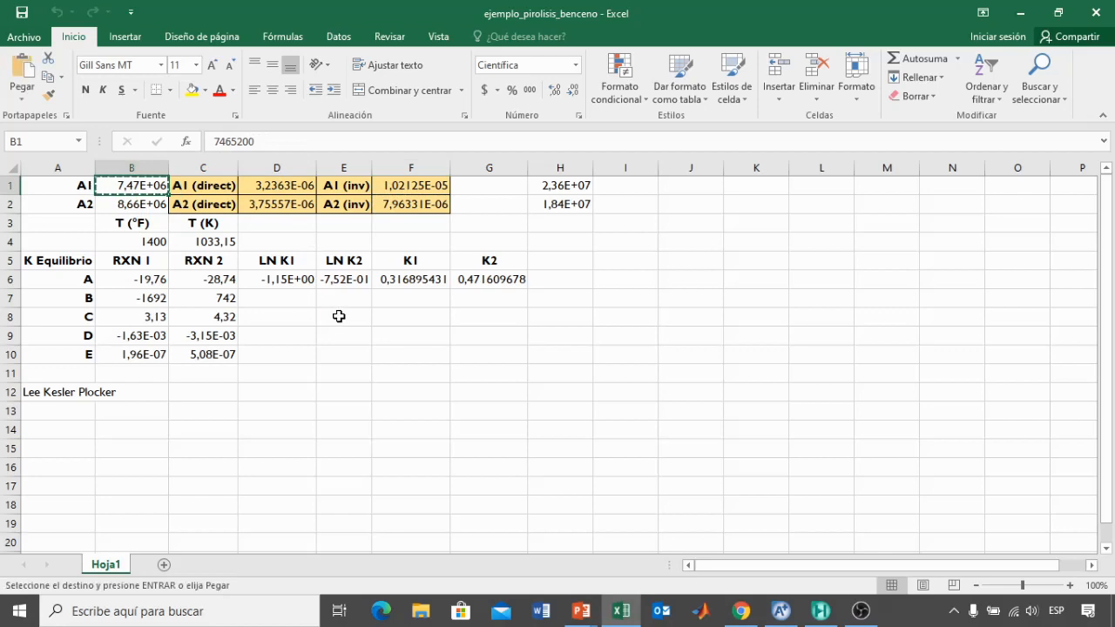
pyautogui.hotkey('alt', 'Tab')
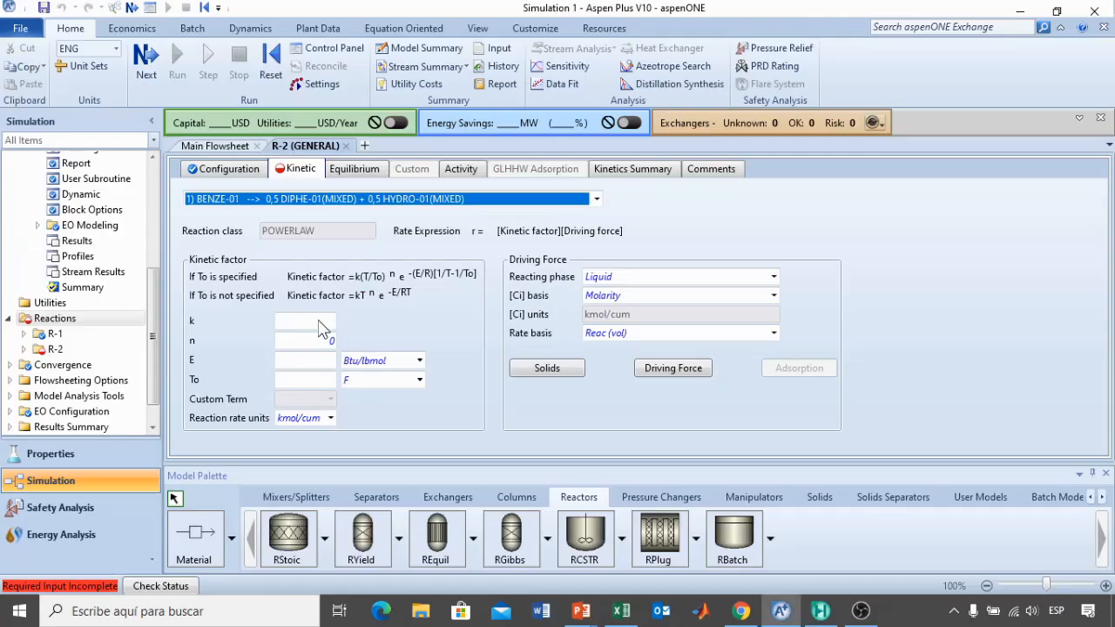
pyautogui.click(319, 322)
pyautogui.hotkey('ctrl', 'v')
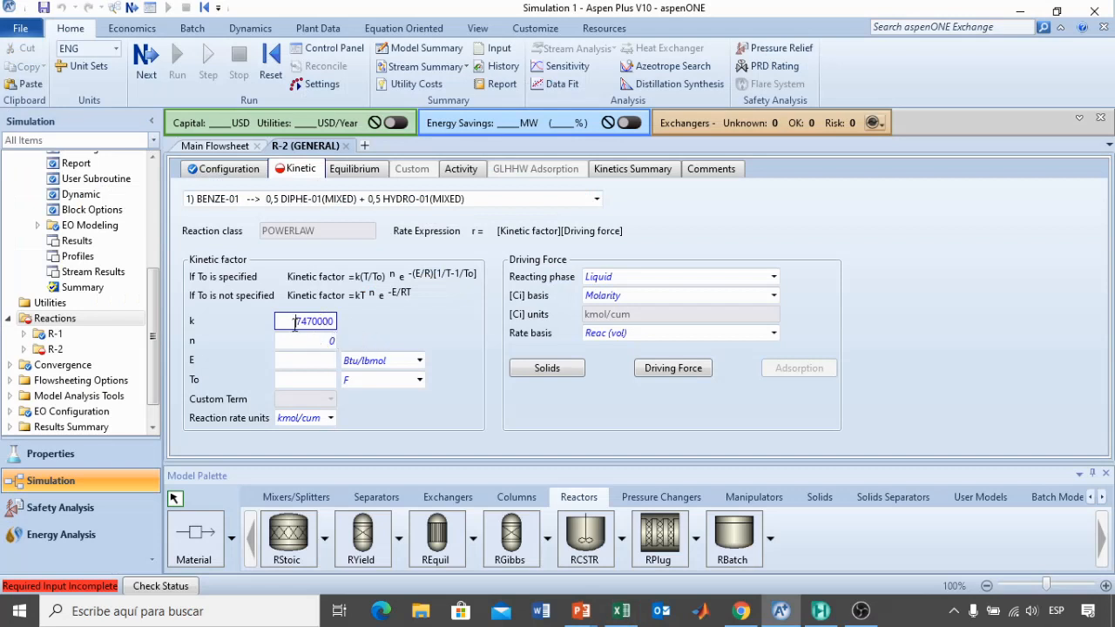
pyautogui.press('Return')
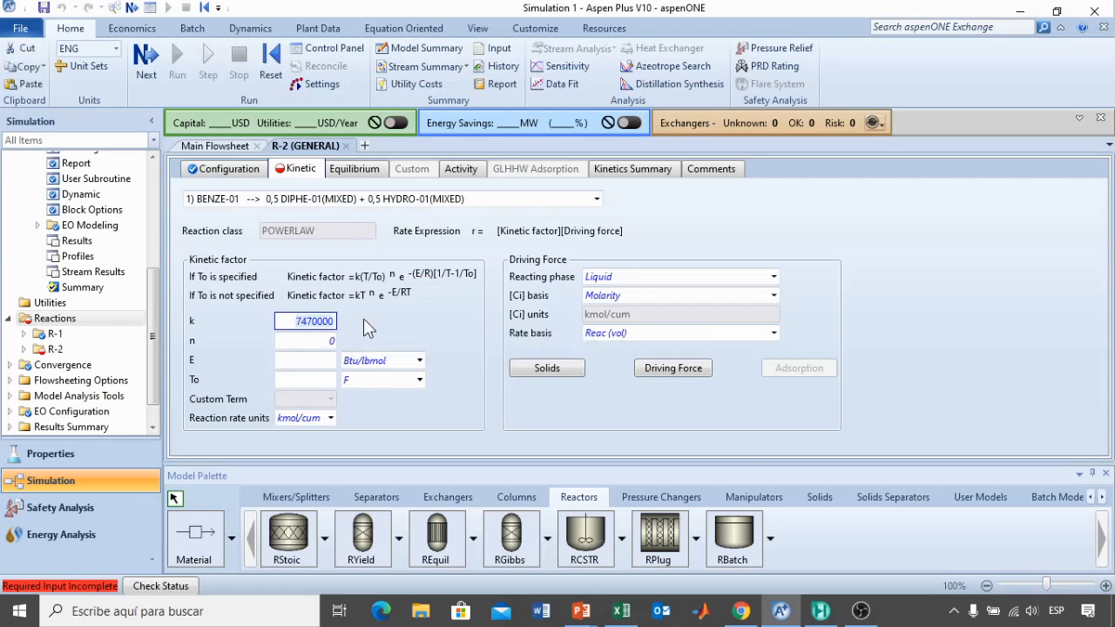
pyautogui.press('Delete')
# - Copy the full-precision A1 value from cell B1 in Excel and set reaction 1's k in Aspen Plus to 7465200
pyautogui.hotkey('alt', 'Tab')
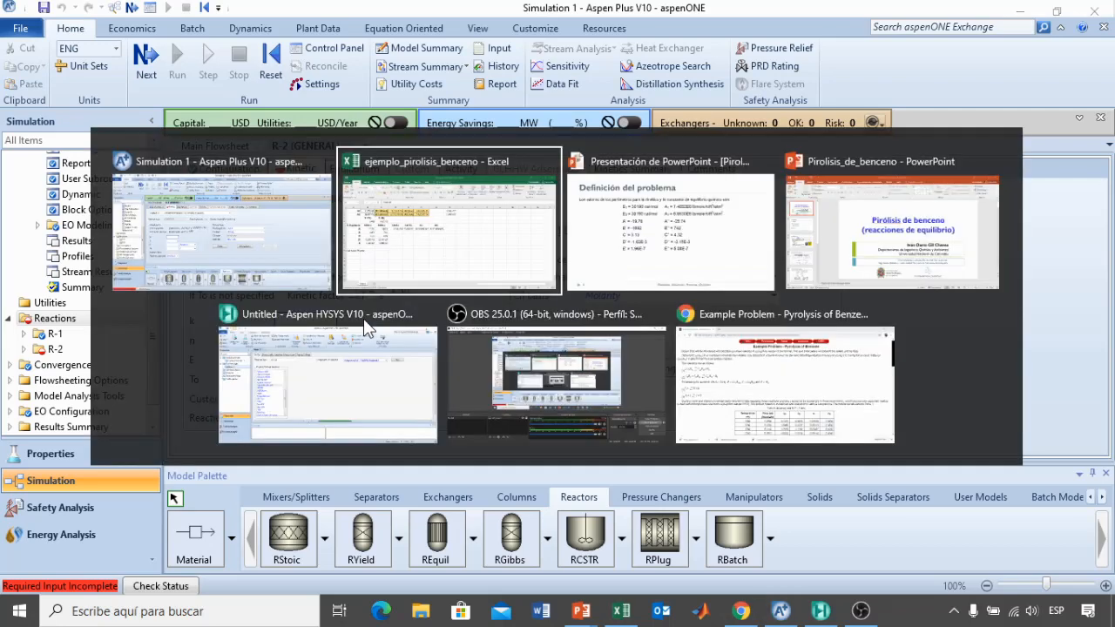
pyautogui.press('Escape')
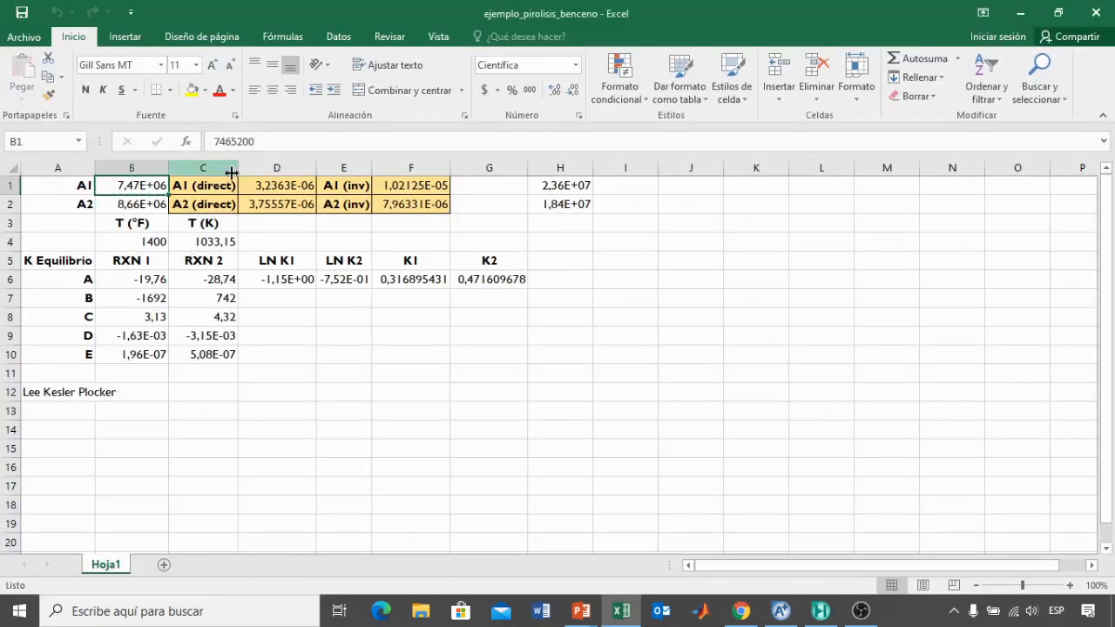
pyautogui.moveTo(261, 144); pyautogui.dragTo(207, 148)
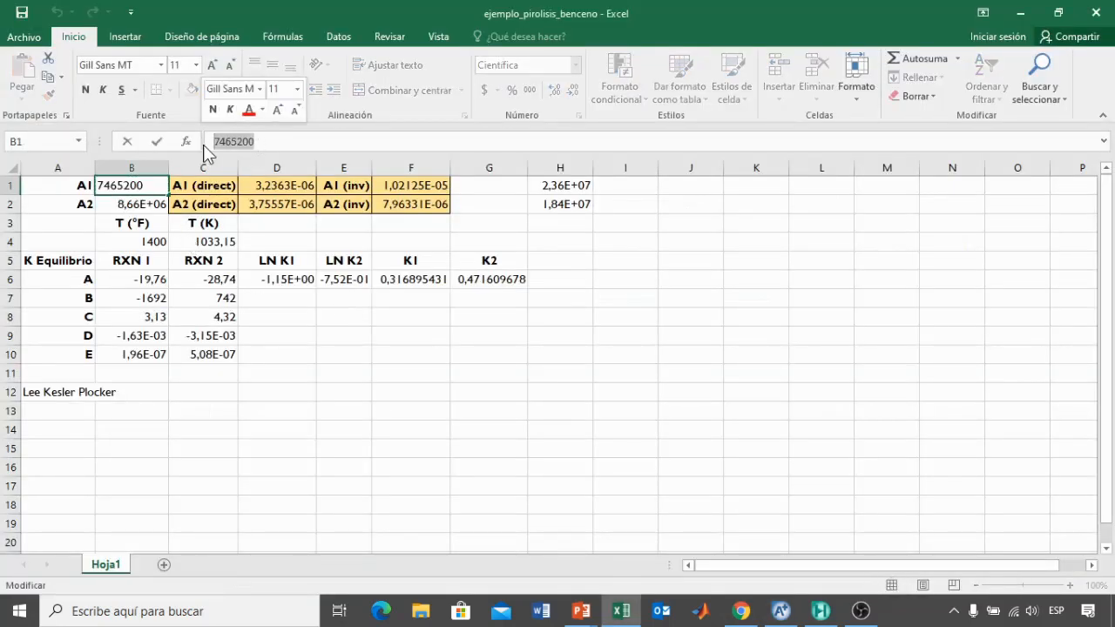
pyautogui.hotkey('ctrl', 'c')
pyautogui.press('Escape')
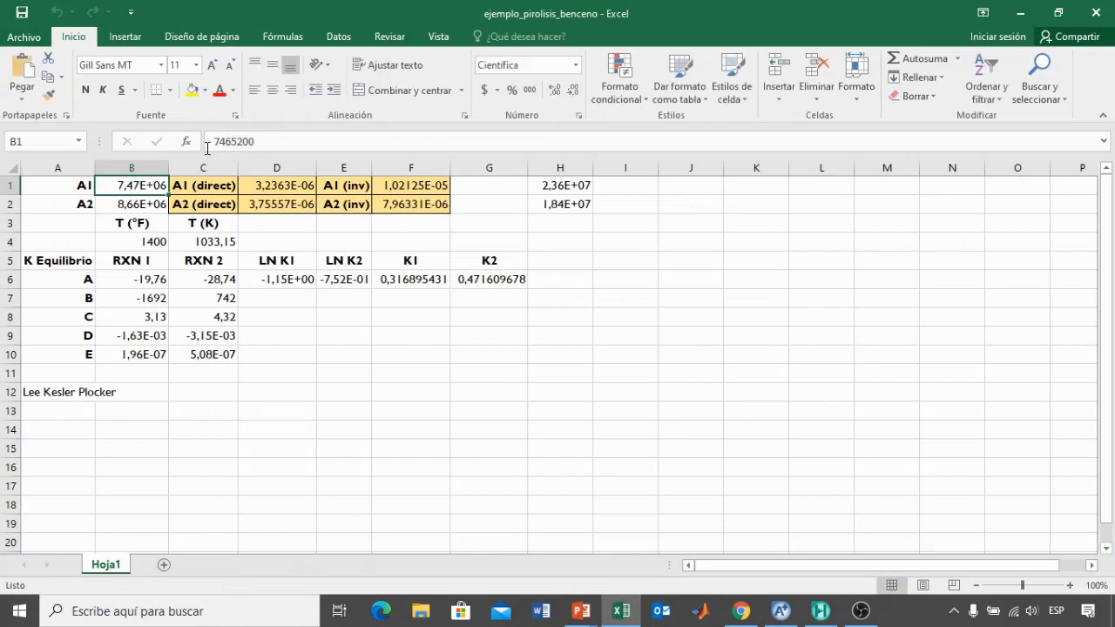
pyautogui.hotkey('alt', 'Tab')
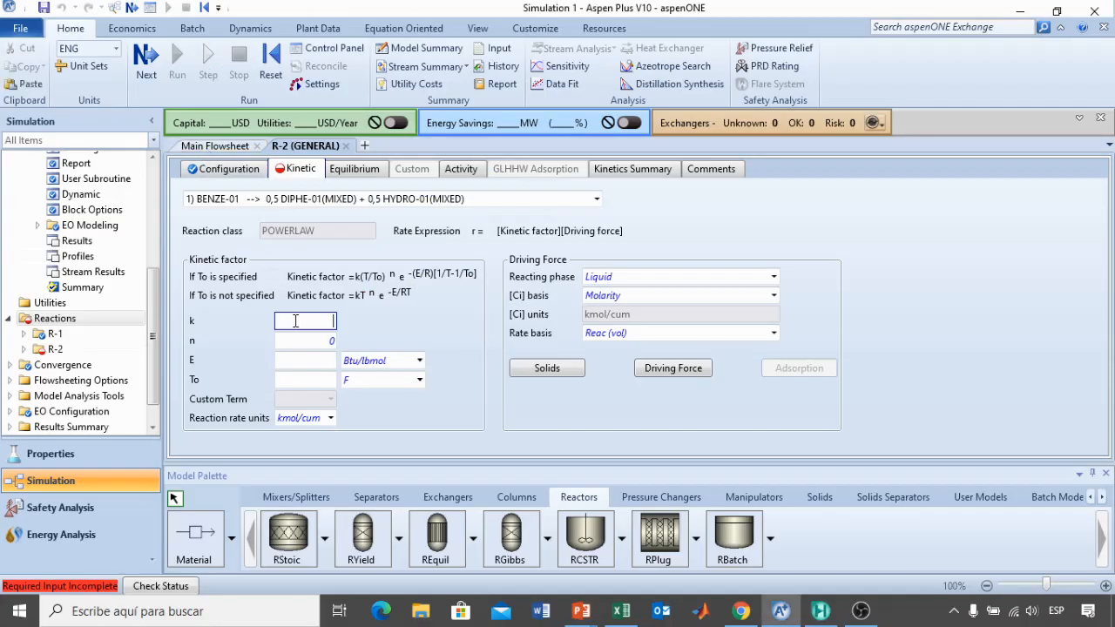
pyautogui.hotkey('ctrl', 'v')
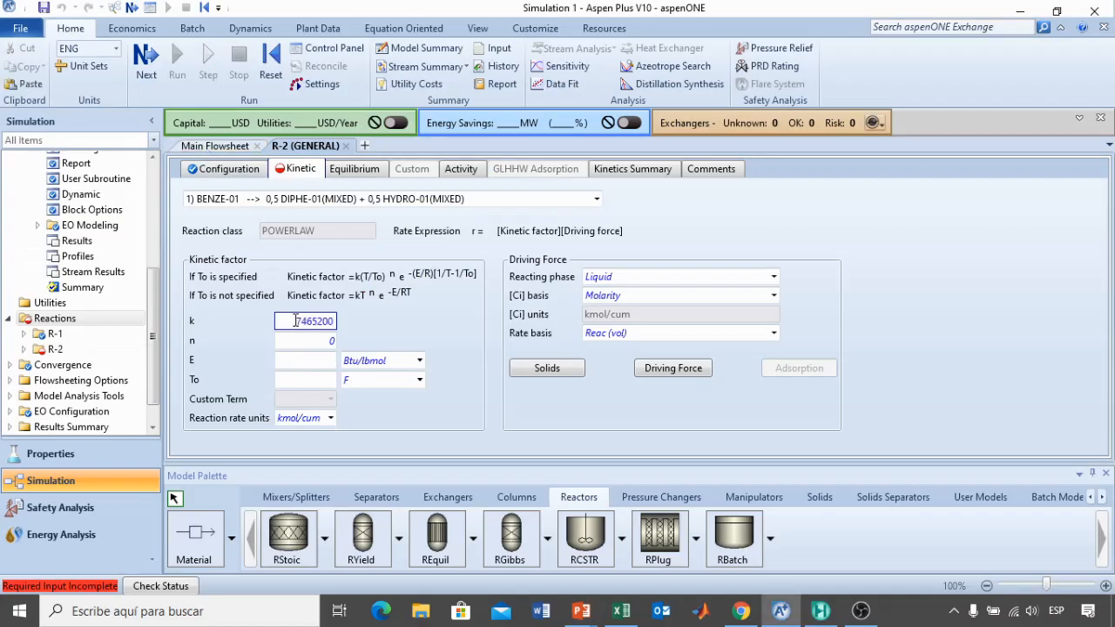
# - Set reaction 1's activation energy E to 30190 cal/mol and its reaction rate units to lbmol/cuft-hr
pyautogui.click(318, 361)
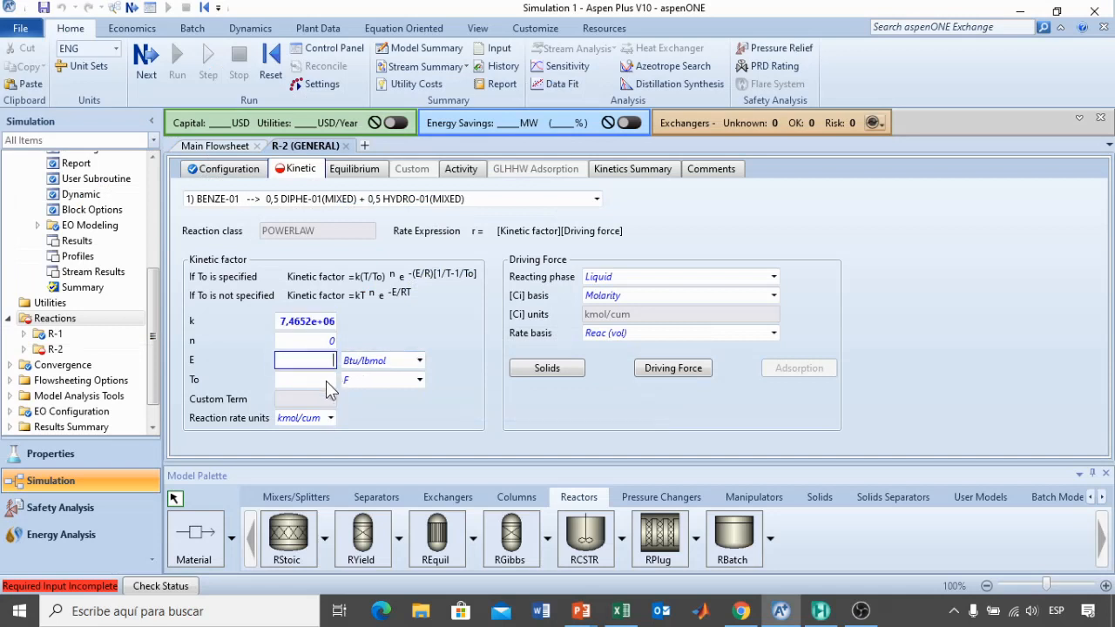
pyautogui.write('30190')
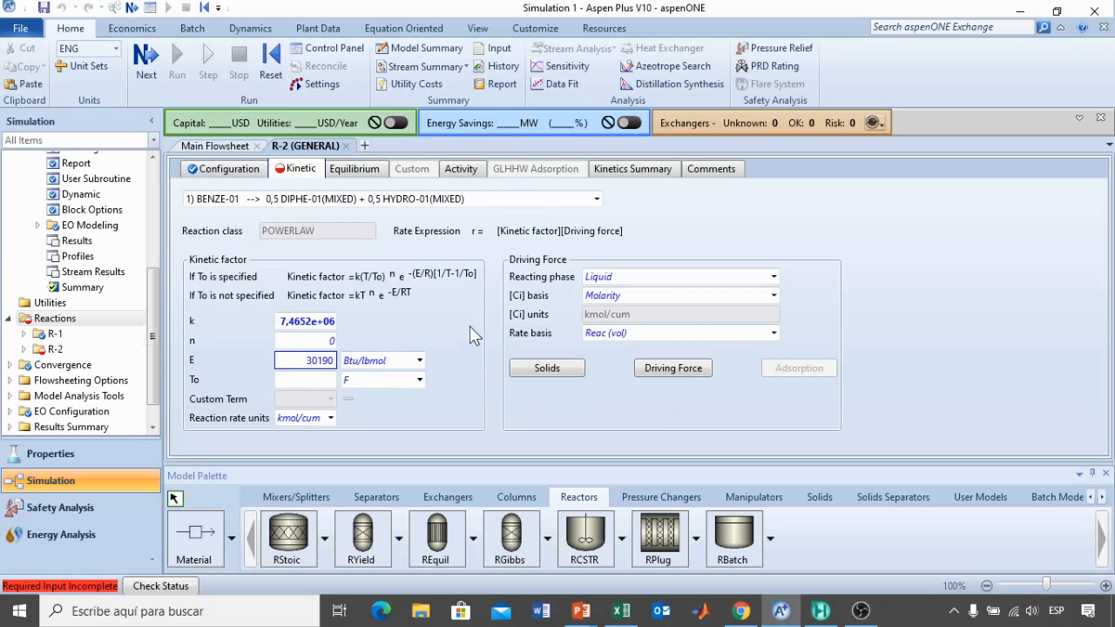
pyautogui.click(420, 361)
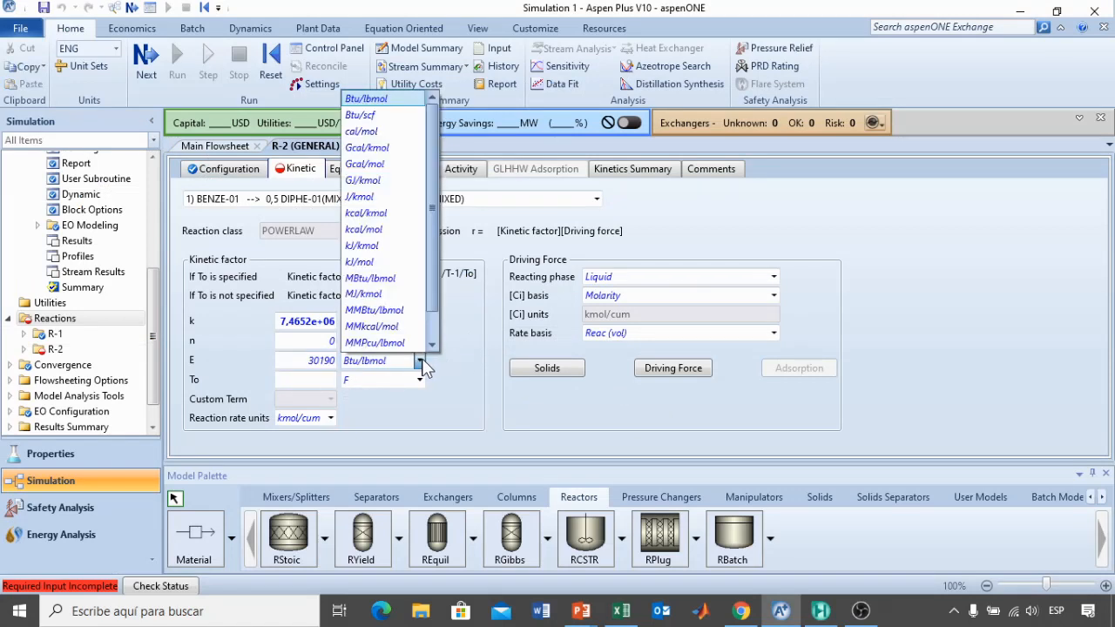
pyautogui.click(366, 132)
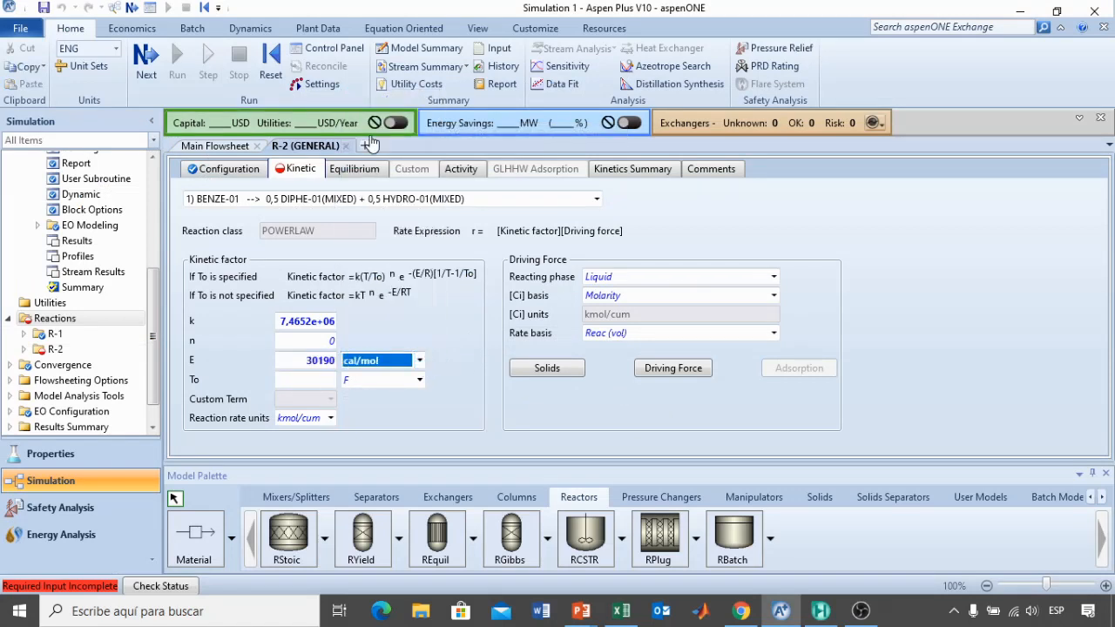
pyautogui.click(331, 418)
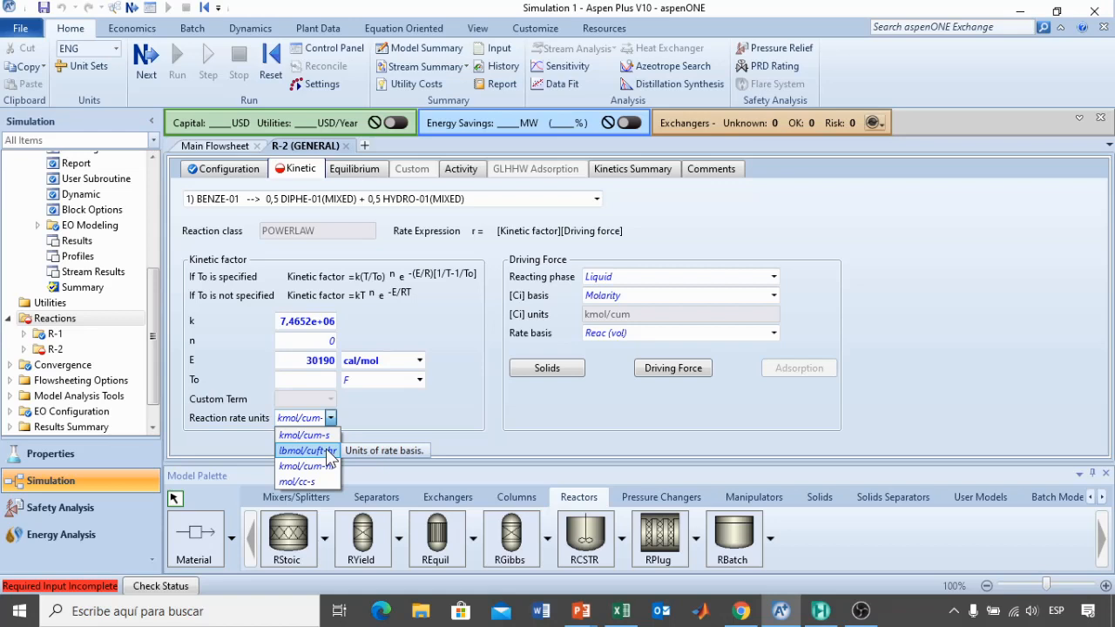
pyautogui.click(326, 451)
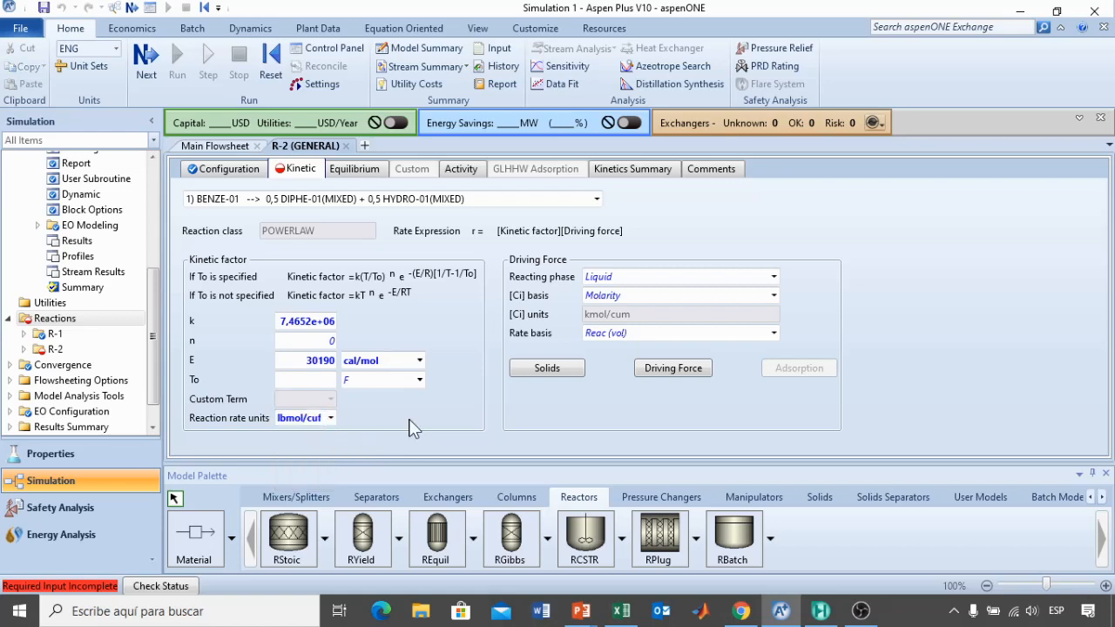
# - Set reaction 1's reacting phase to Vapor and its [Ci] basis to Partial pressure in atm
pyautogui.click(774, 277)
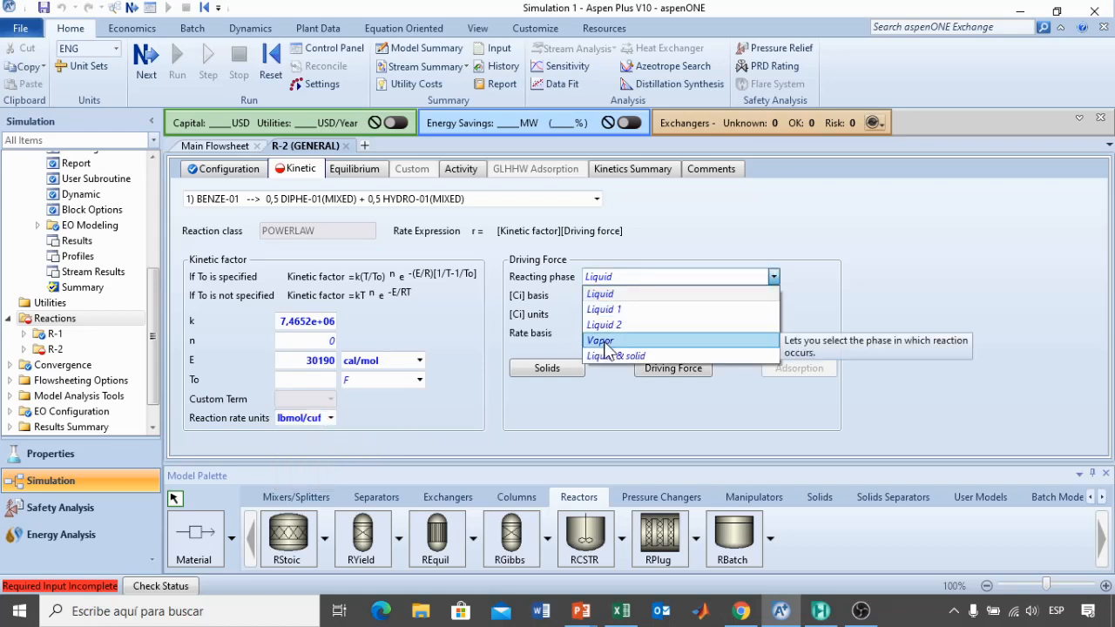
pyautogui.click(606, 341)
pyautogui.click(774, 295)
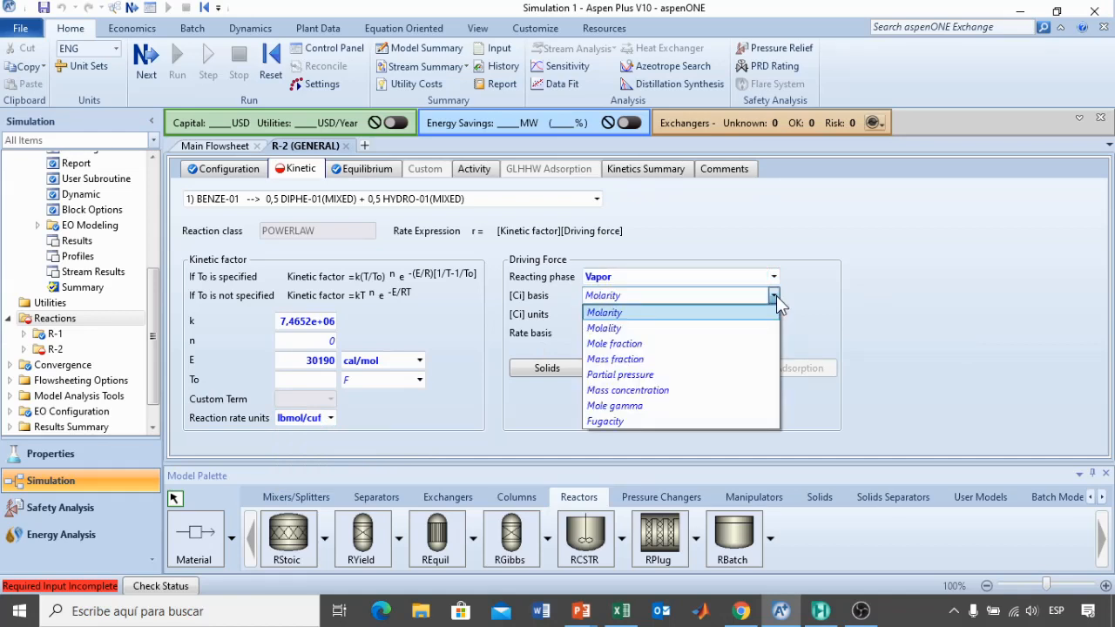
pyautogui.click(618, 375)
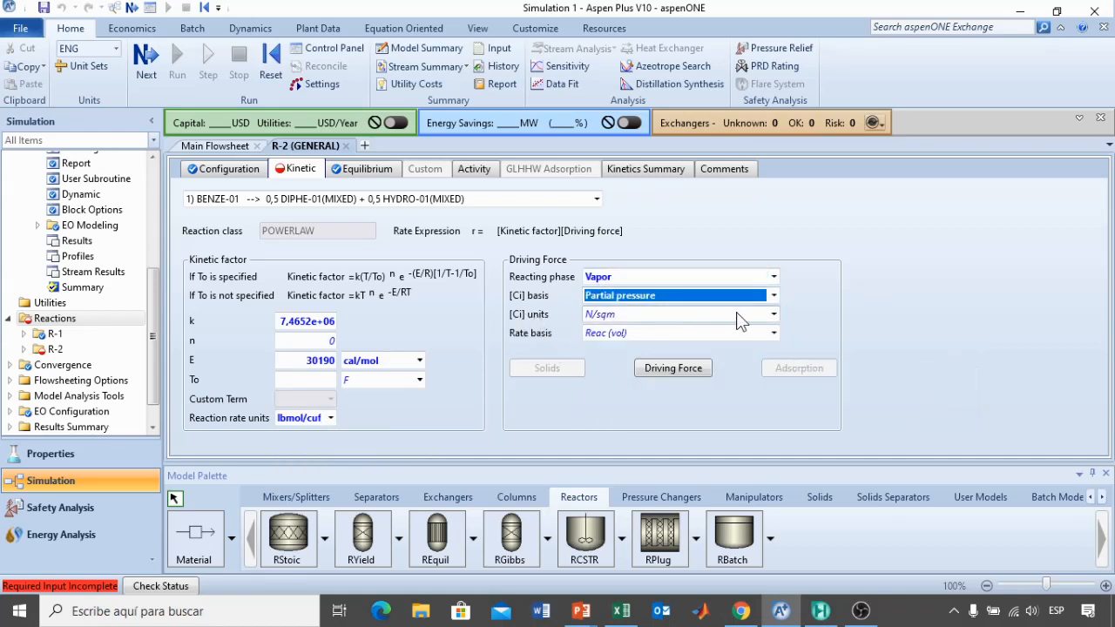
pyautogui.click(774, 314)
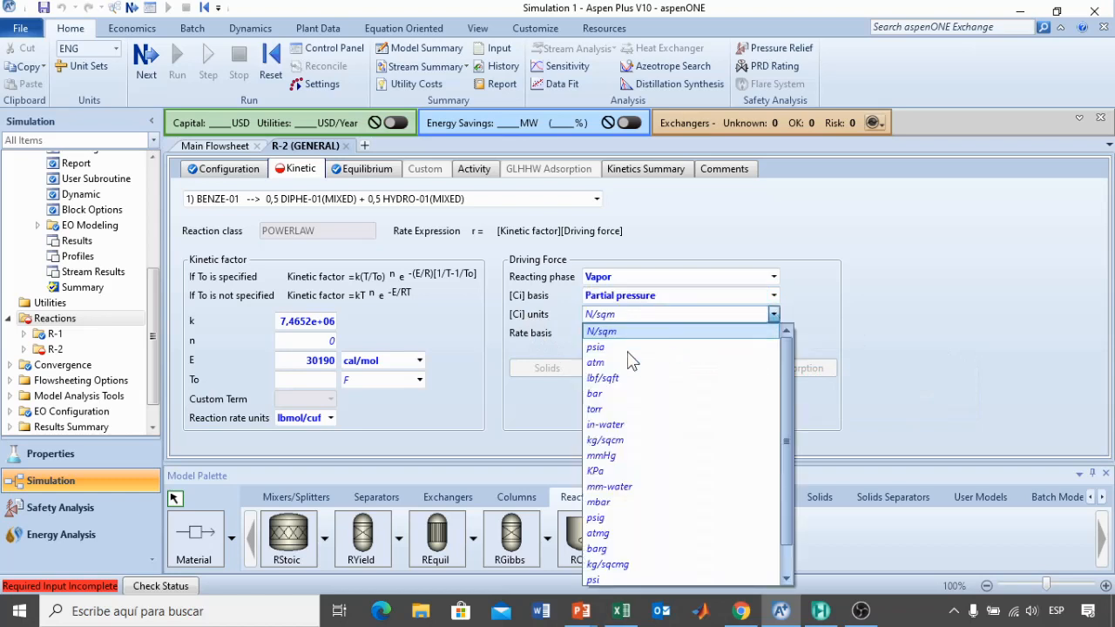
pyautogui.click(629, 363)
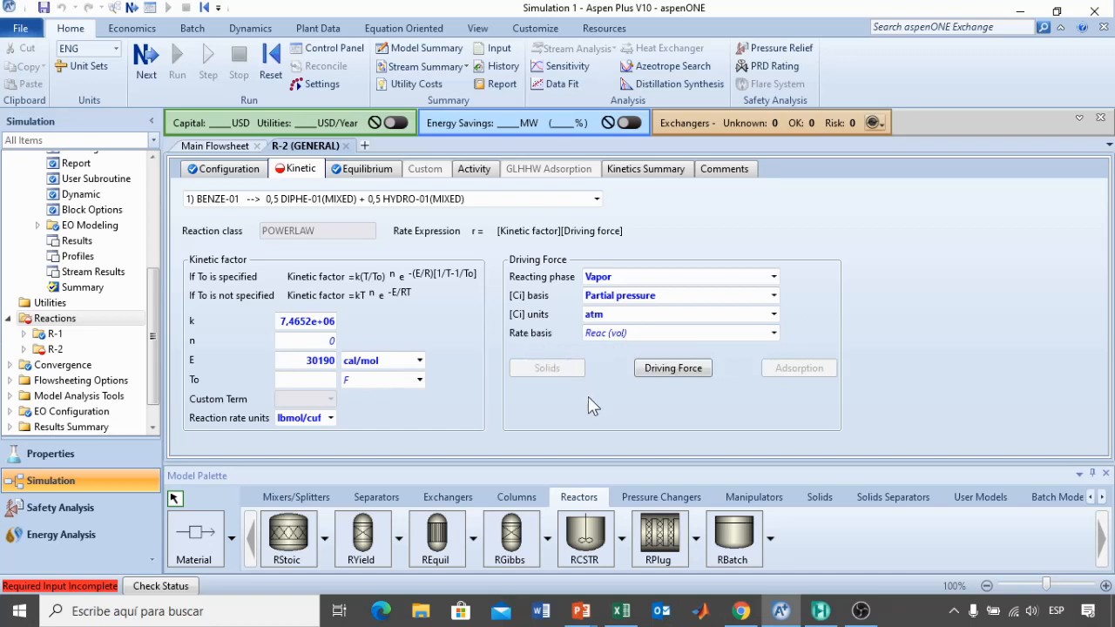
# - Choose to specify rate constants and exponents for forward and reverse reactions in reaction 1's driving force, and check the rate expressions in the PowerPoint presentation
pyautogui.click(672, 368)
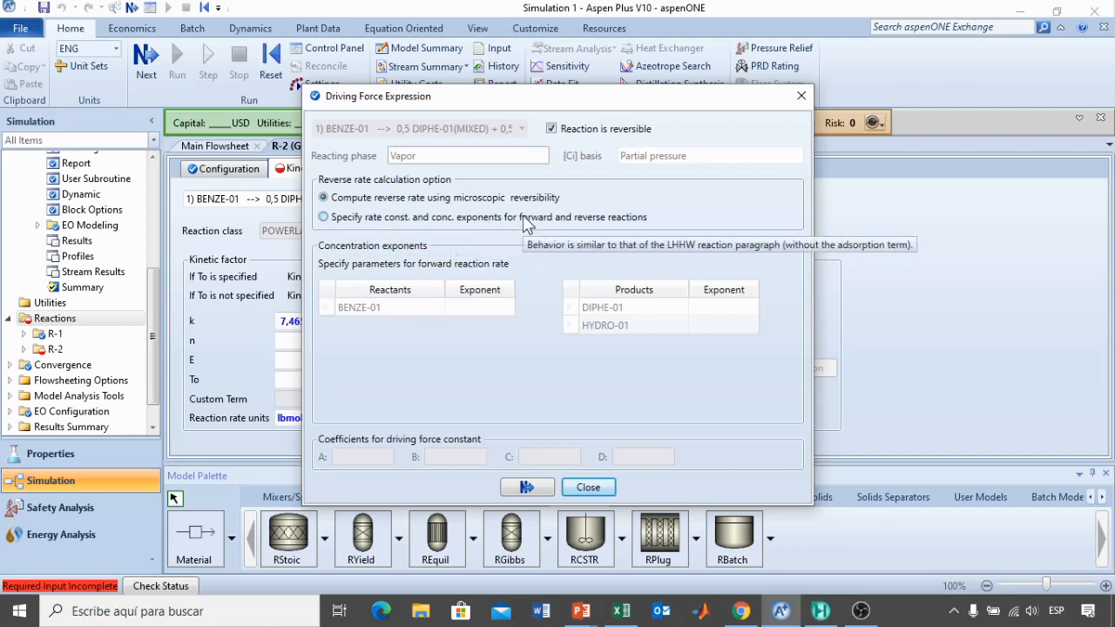
pyautogui.click(419, 225)
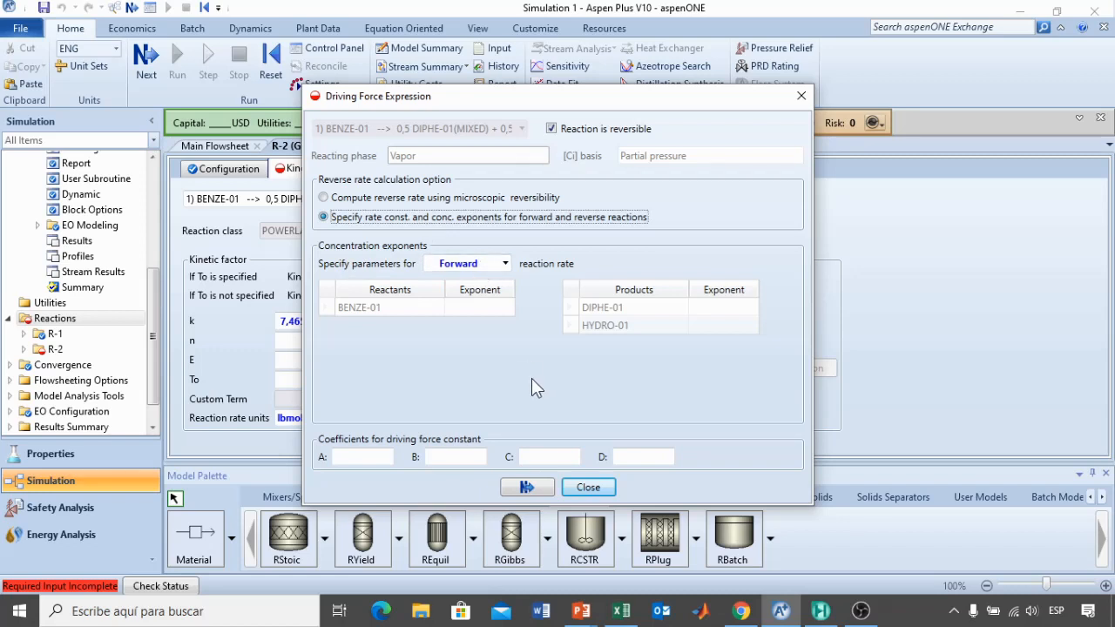
pyautogui.hotkey('alt', 'Tab')
pyautogui.hotkey('alt', 'Tab')
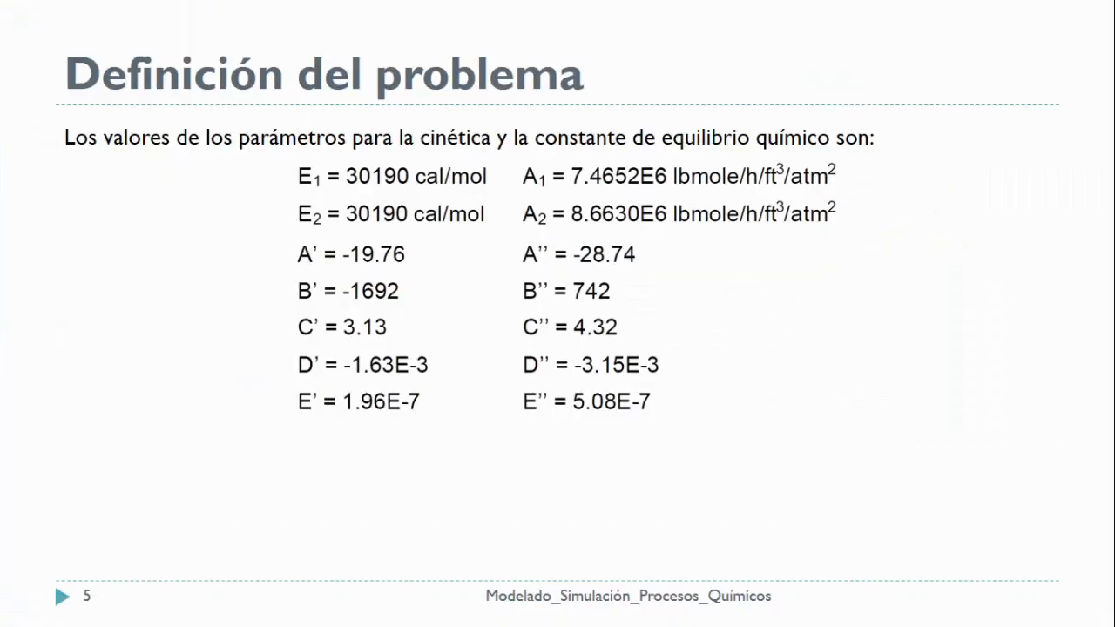
pyautogui.press('Left')
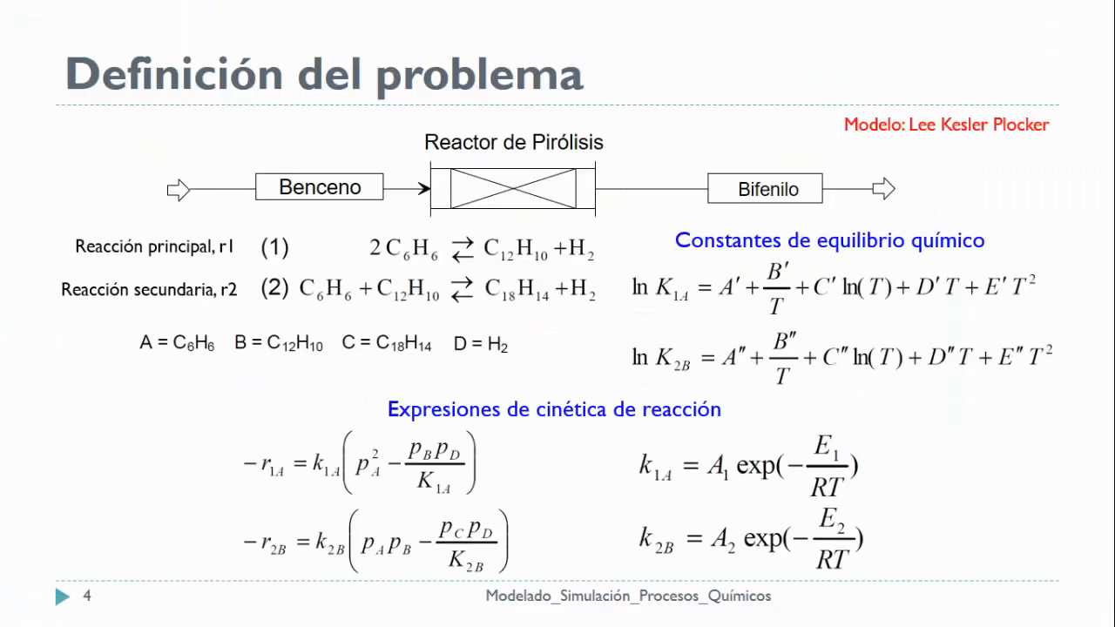
pyautogui.moveTo(382, 445); pyautogui.dragTo(466, 447)
pyautogui.hotkey('alt', 'Tab')
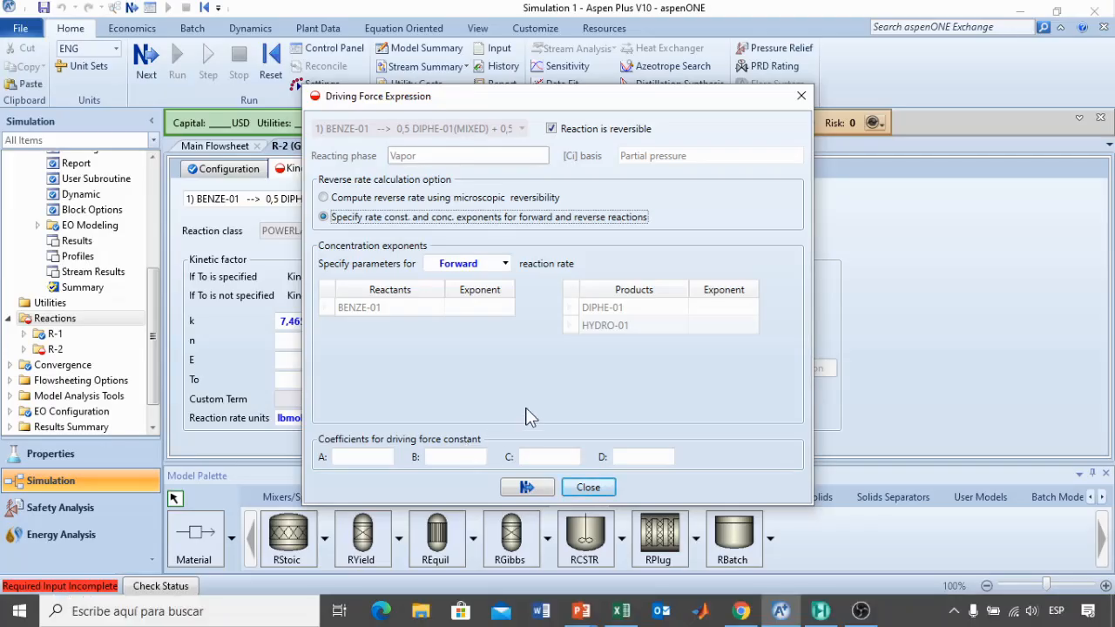
# - Set the forward reaction exponent of BENZE-01 to 2
pyautogui.click(491, 306)
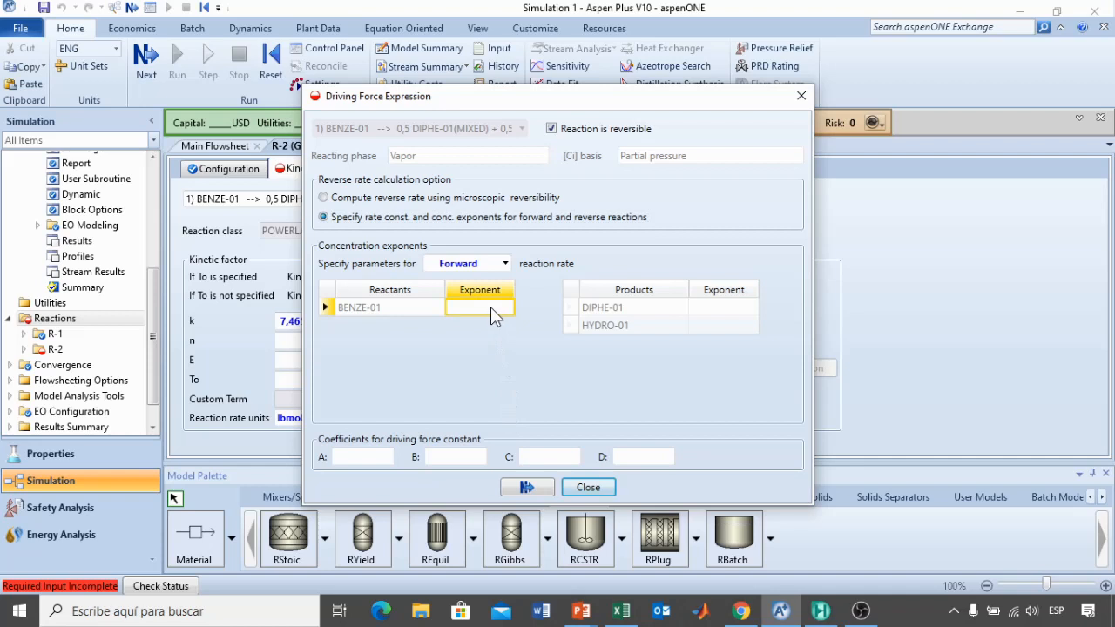
pyautogui.write('2')
pyautogui.press('Return')
# - Set the reverse reaction exponents of DIPHE-01 and HYDRO-01 to 1 each
pyautogui.click(506, 262)
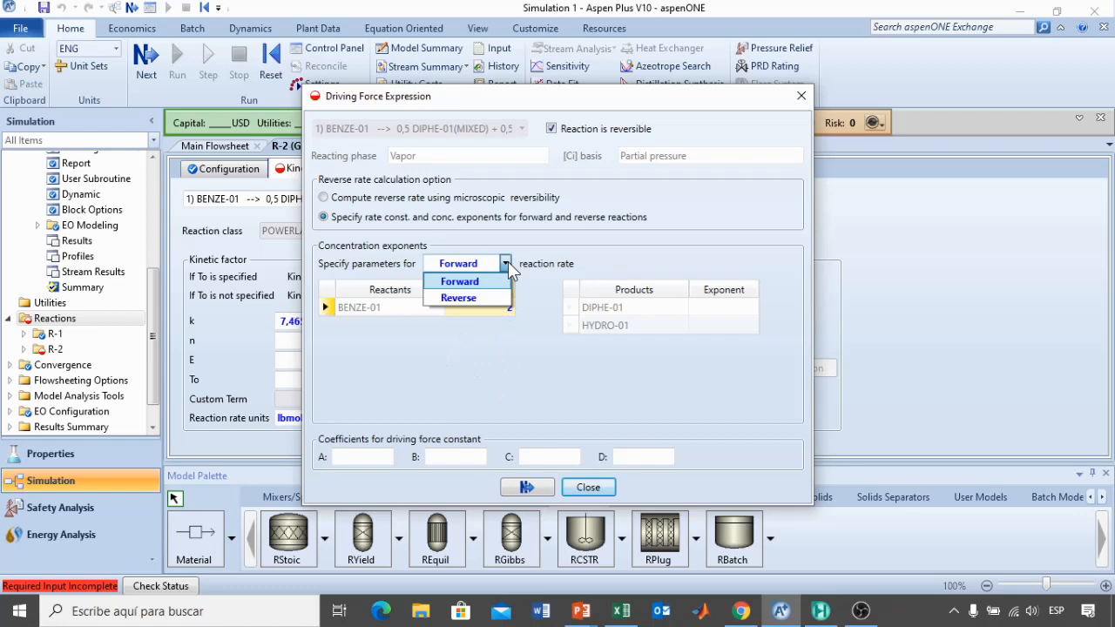
pyautogui.click(466, 299)
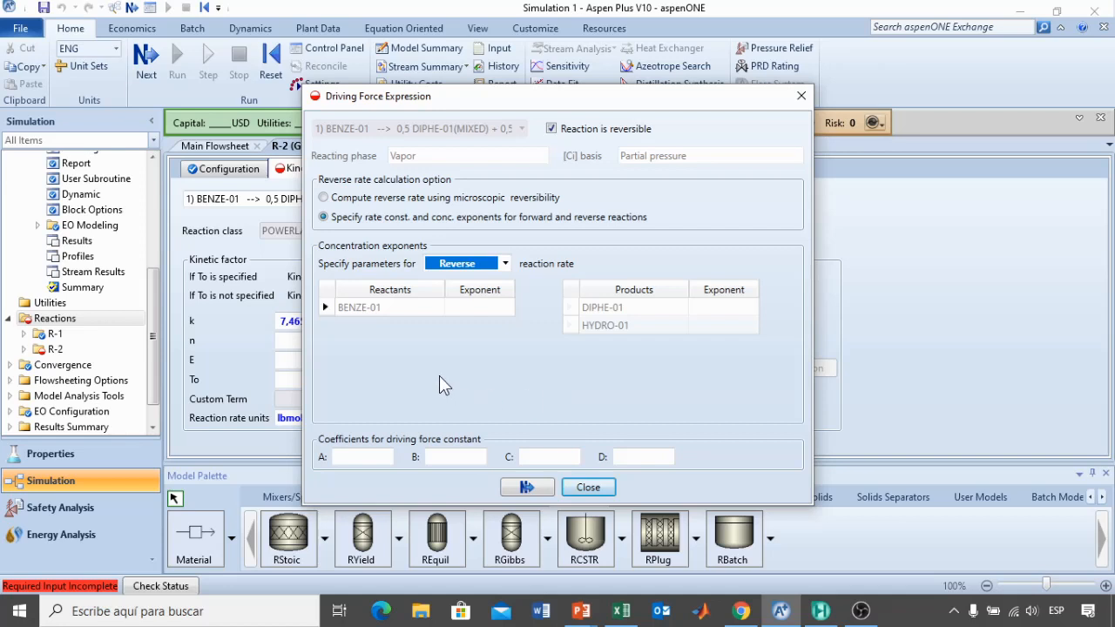
pyautogui.click(702, 309)
pyautogui.write('1')
pyautogui.click(709, 324)
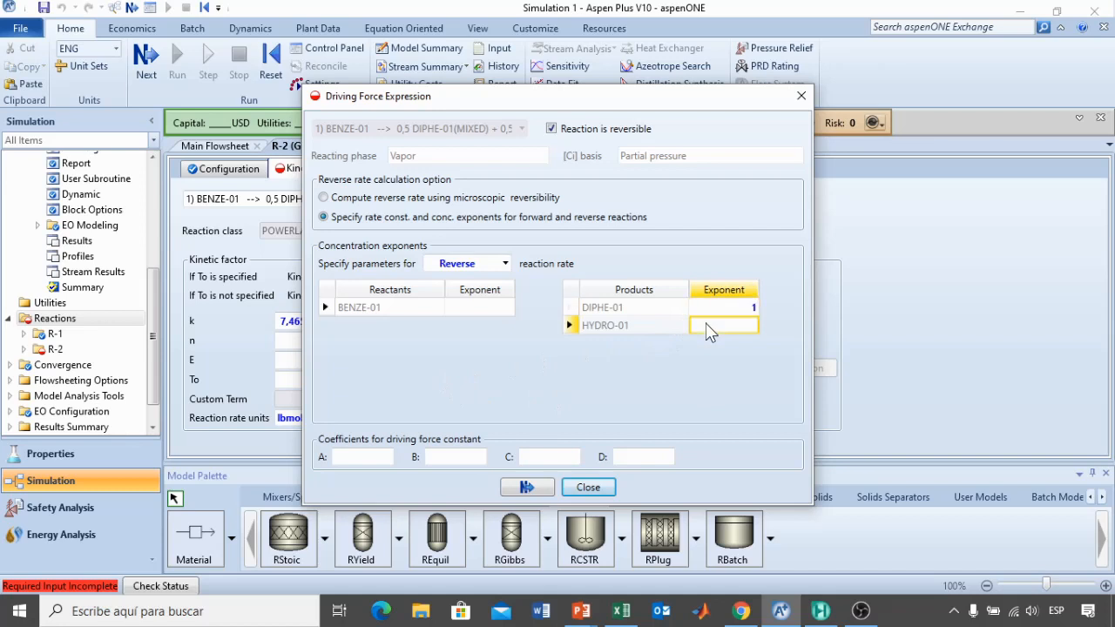
pyautogui.write('1')
pyautogui.press('Return')
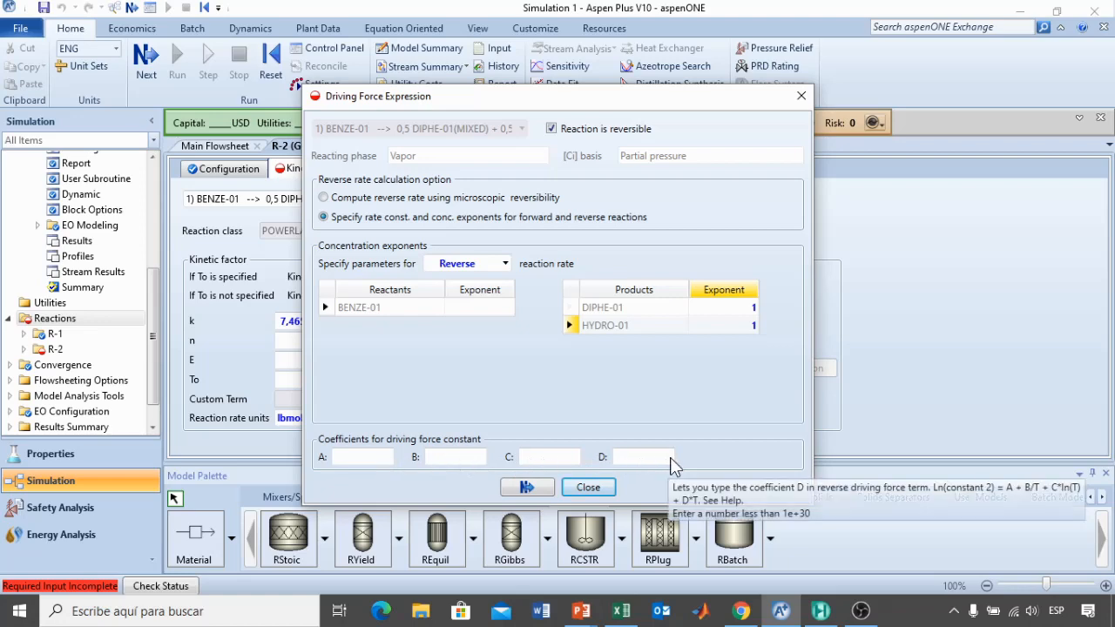
# - Check the equilibrium constants in the PowerPoint slides, and copy -19,76 from the Excel sheet into reaction 1's reverse driving force coefficient A
pyautogui.hotkey('alt', 'Tab')
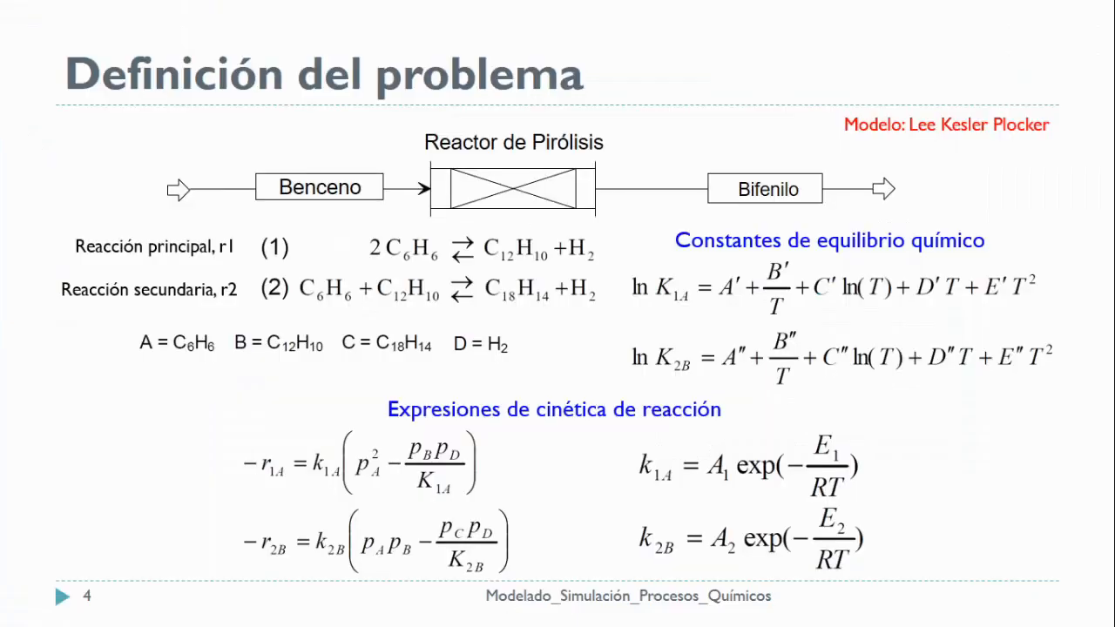
pyautogui.press('Right')
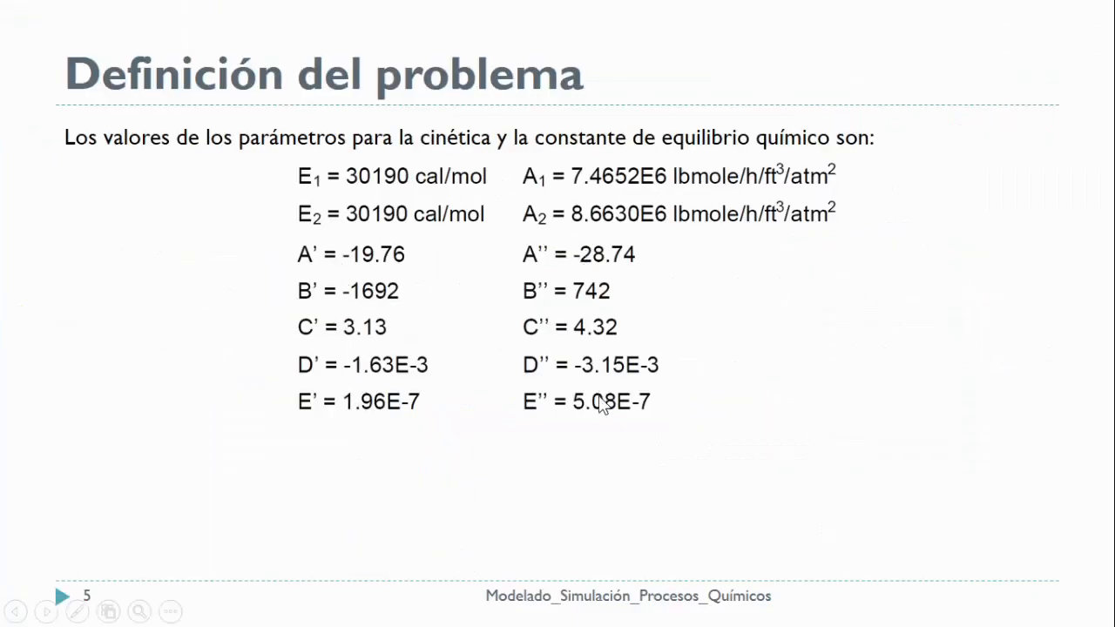
pyautogui.hotkey('alt', 'Tab')
pyautogui.hotkey('alt', 'Tab')
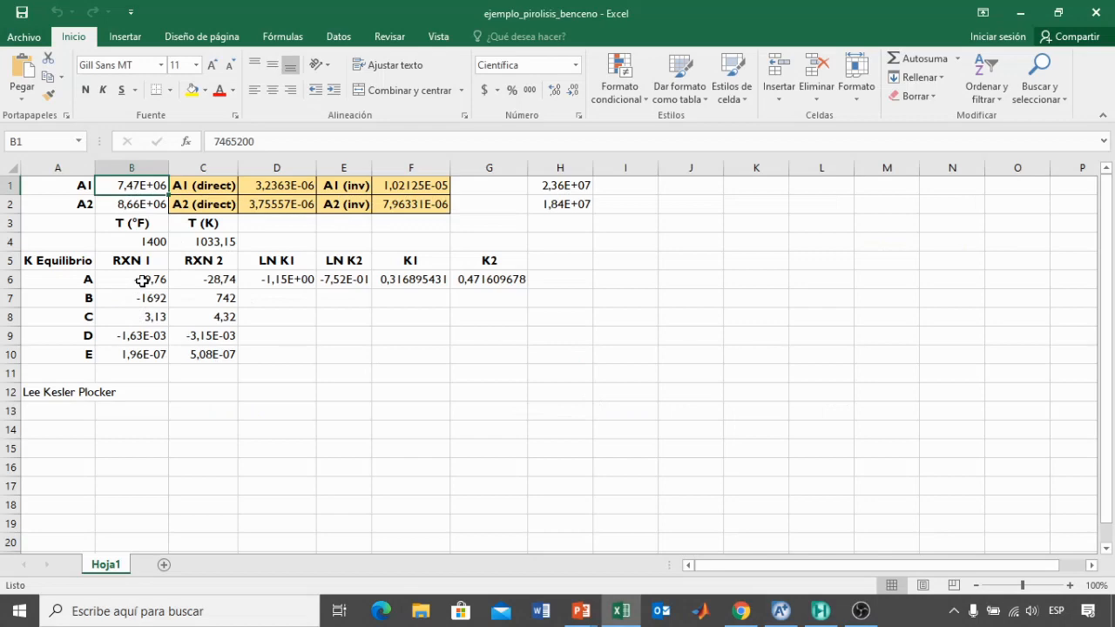
pyautogui.click(142, 281)
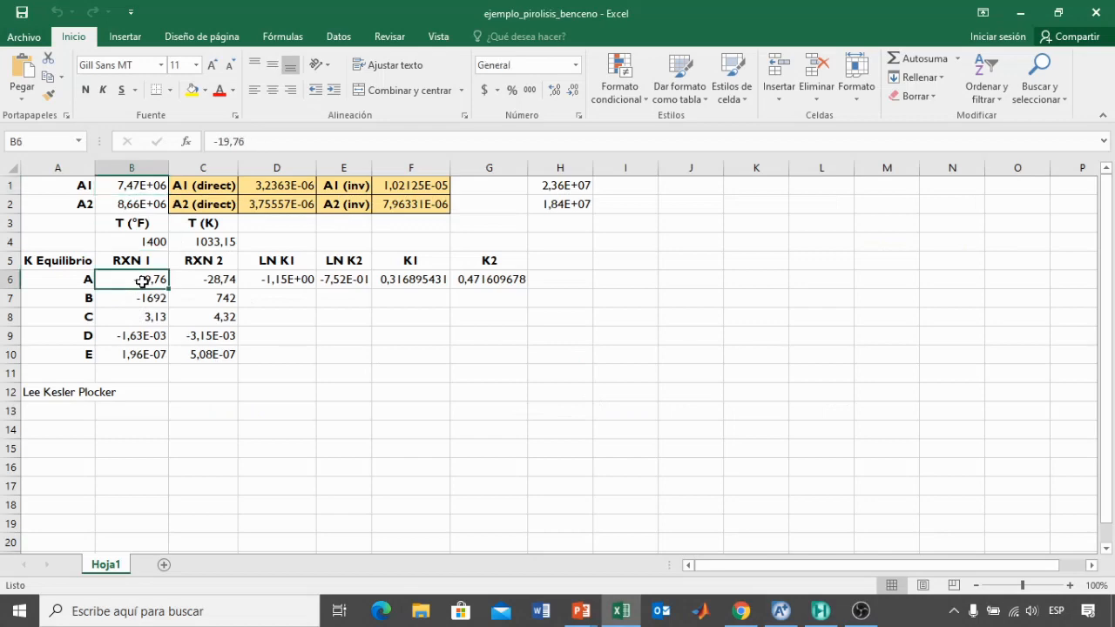
pyautogui.hotkey('ctrl', 'c')
pyautogui.hotkey('alt', 'Tab')
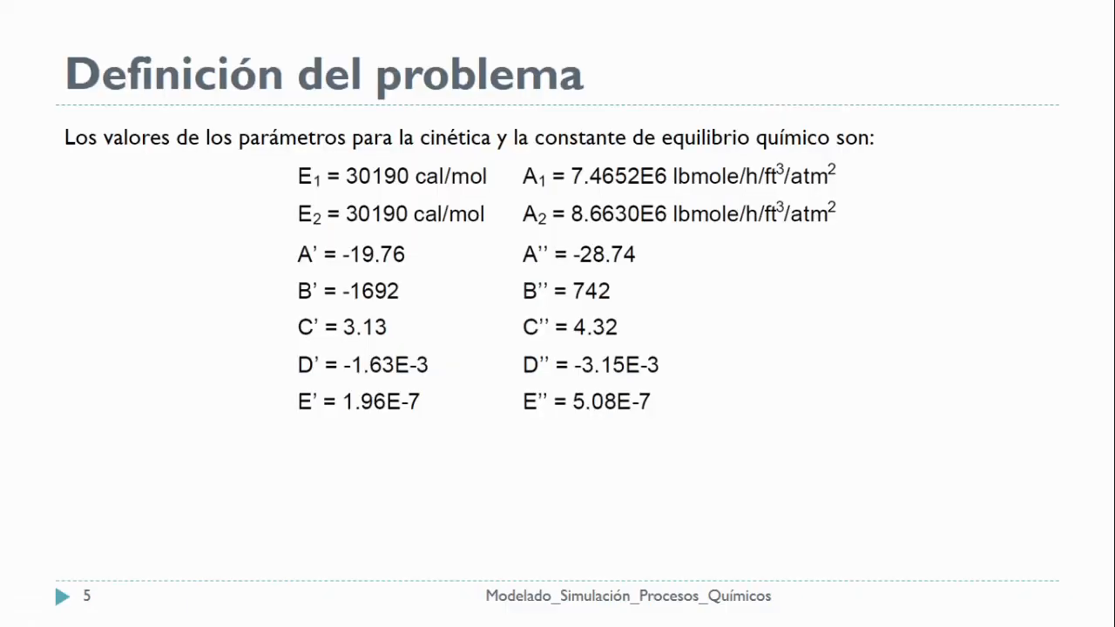
pyautogui.hotkey('alt', 'Tab')
pyautogui.hotkey('alt', 'Tab')
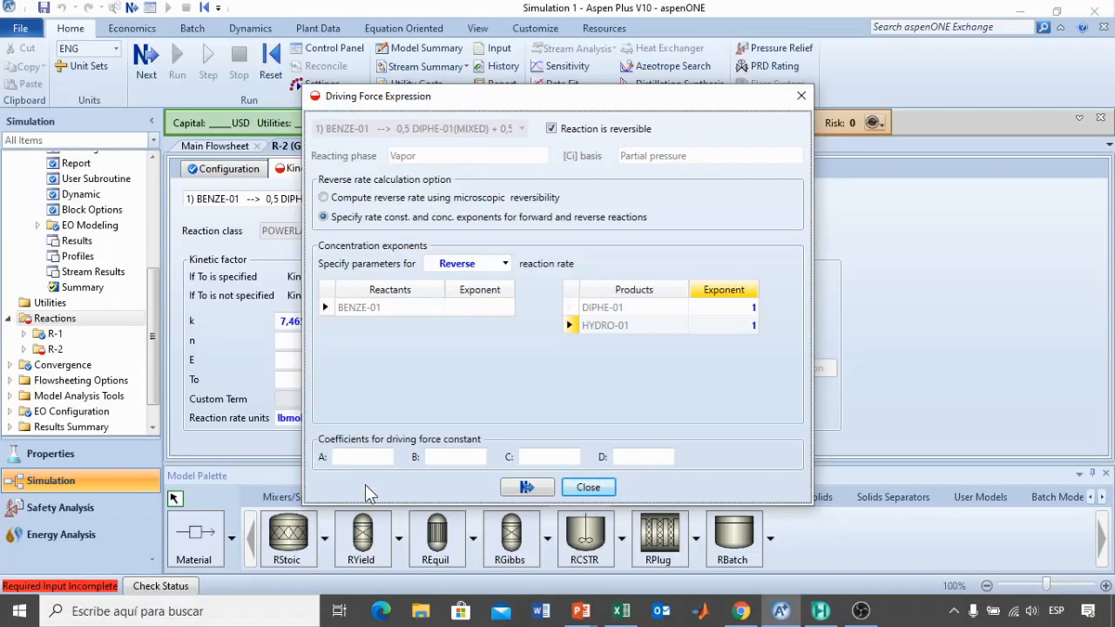
pyautogui.click(366, 457)
pyautogui.hotkey('ctrl', 'v')
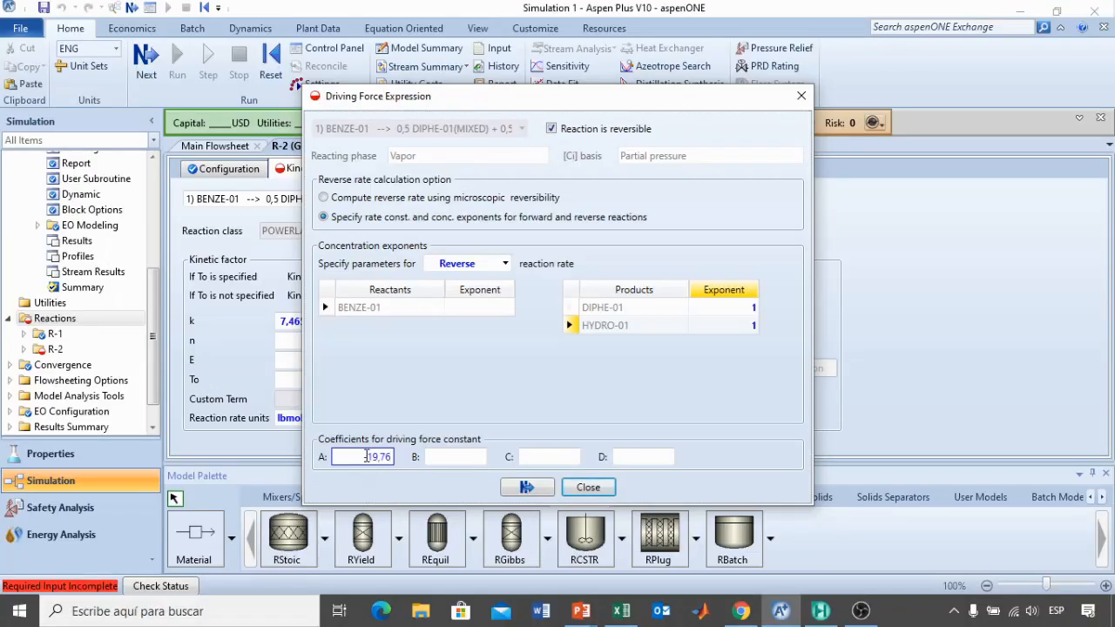
# - Copy RXN 1's B value, -1692, from the Excel sheet into the reverse driving force coefficient B in Aspen Plus
pyautogui.click(450, 457)
pyautogui.hotkey('alt', 'Tab')
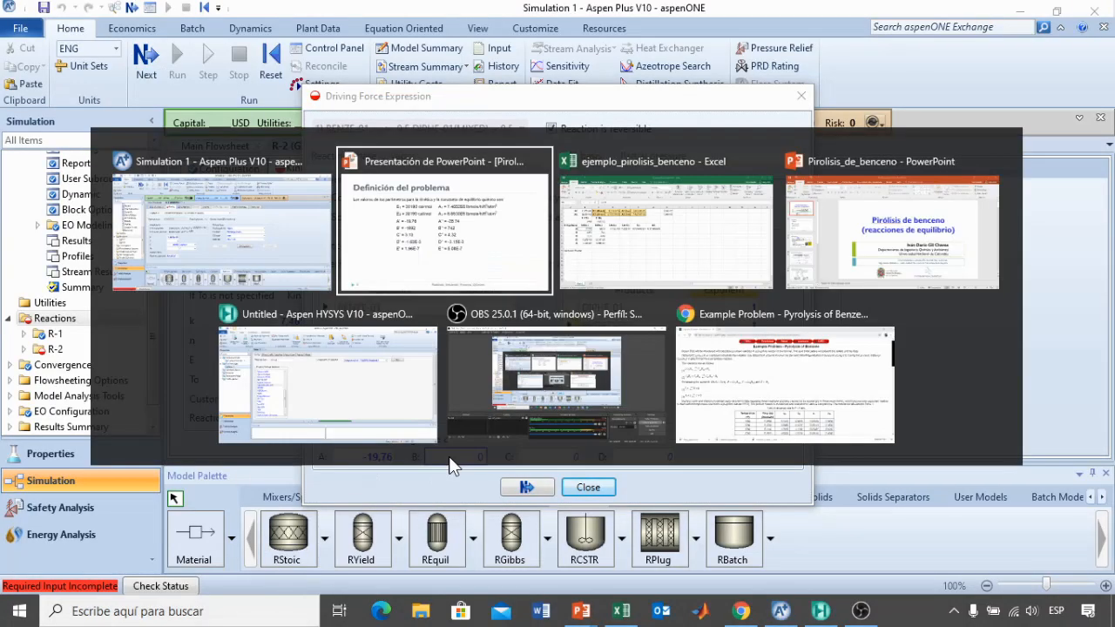
pyautogui.hotkey('alt', 'Tab')
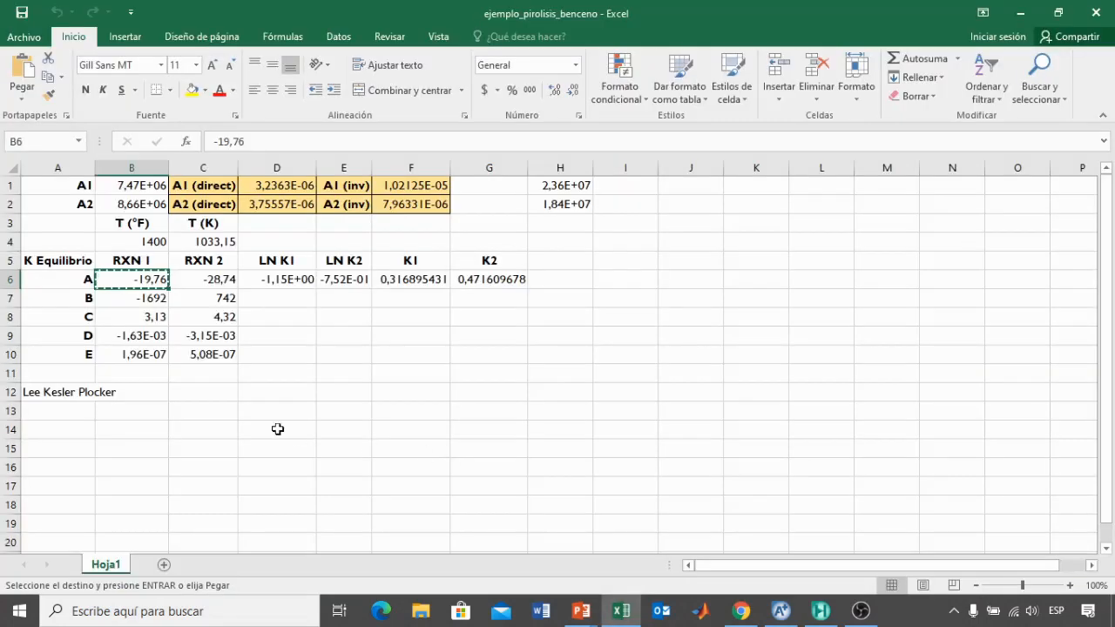
pyautogui.click(139, 298)
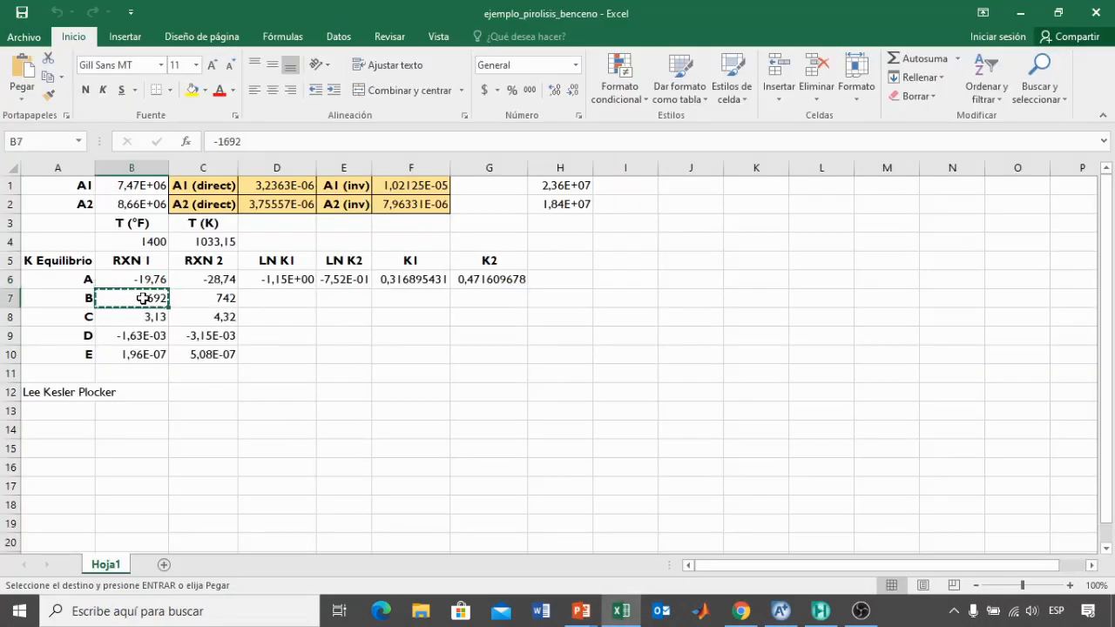
pyautogui.hotkey('ctrl', 'c')
pyautogui.hotkey('alt', 'Tab')
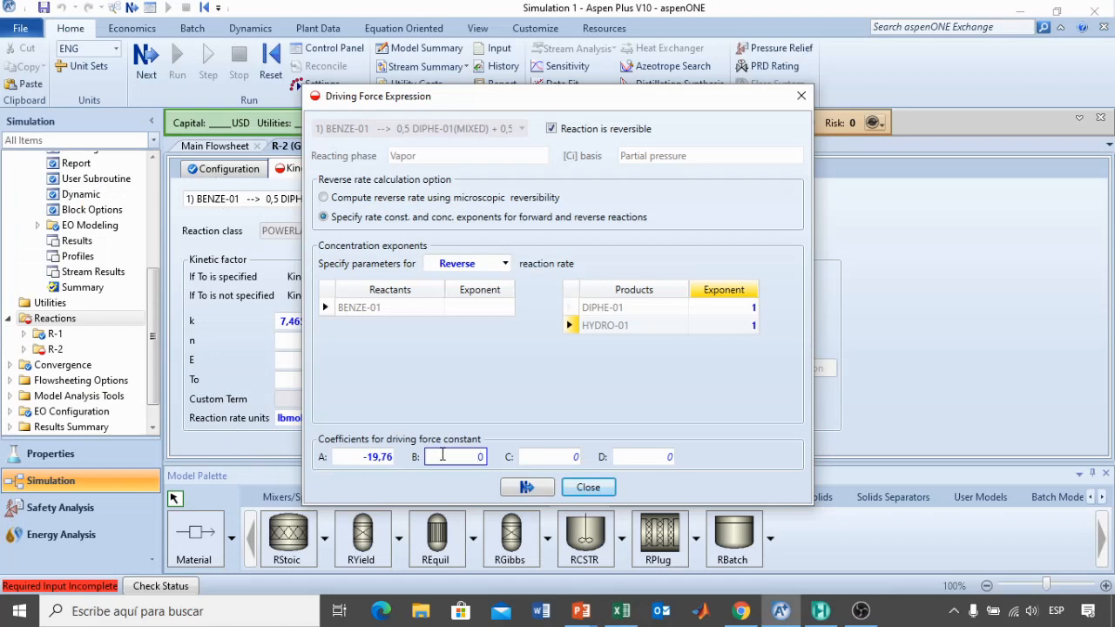
pyautogui.click(454, 456)
pyautogui.hotkey('ctrl', 'v')
# - Copy RXN 1's C value, 3,13, from the Excel sheet into the reverse driving force coefficient C in Aspen Plus
pyautogui.click(546, 454)
pyautogui.hotkey('alt', 'Tab')
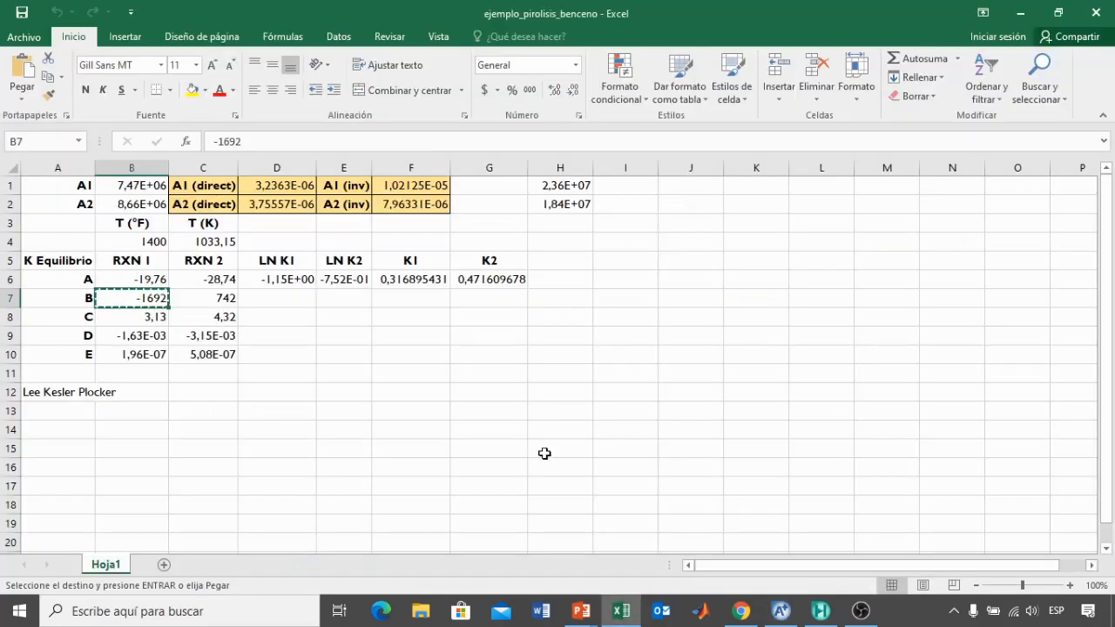
pyautogui.click(142, 317)
pyautogui.hotkey('ctrl', 'c')
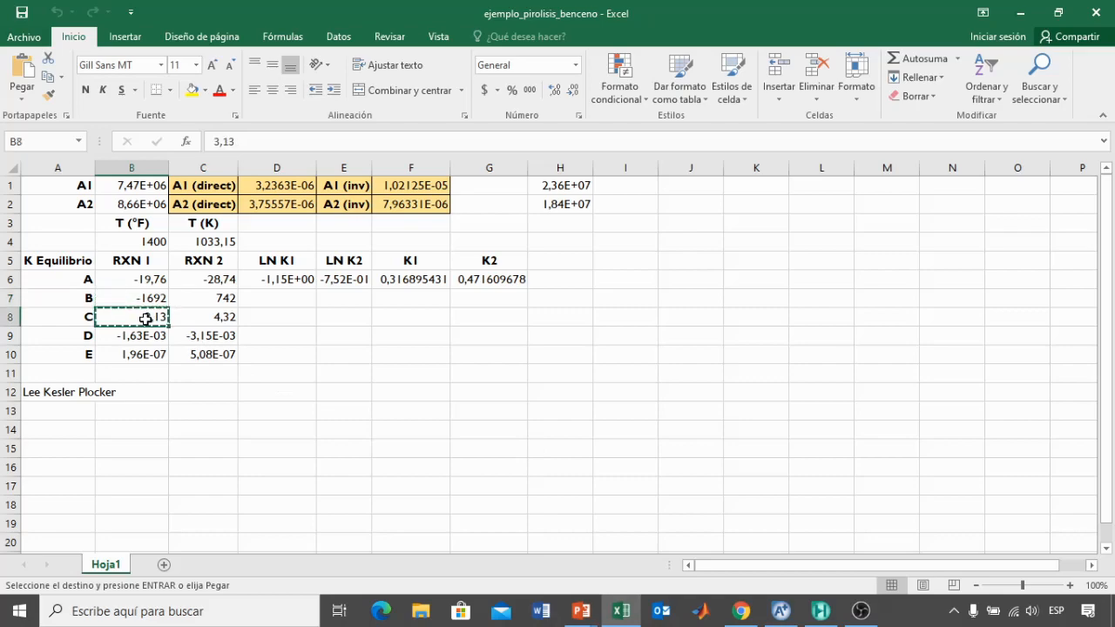
pyautogui.hotkey('alt', 'Tab')
pyautogui.click(544, 453)
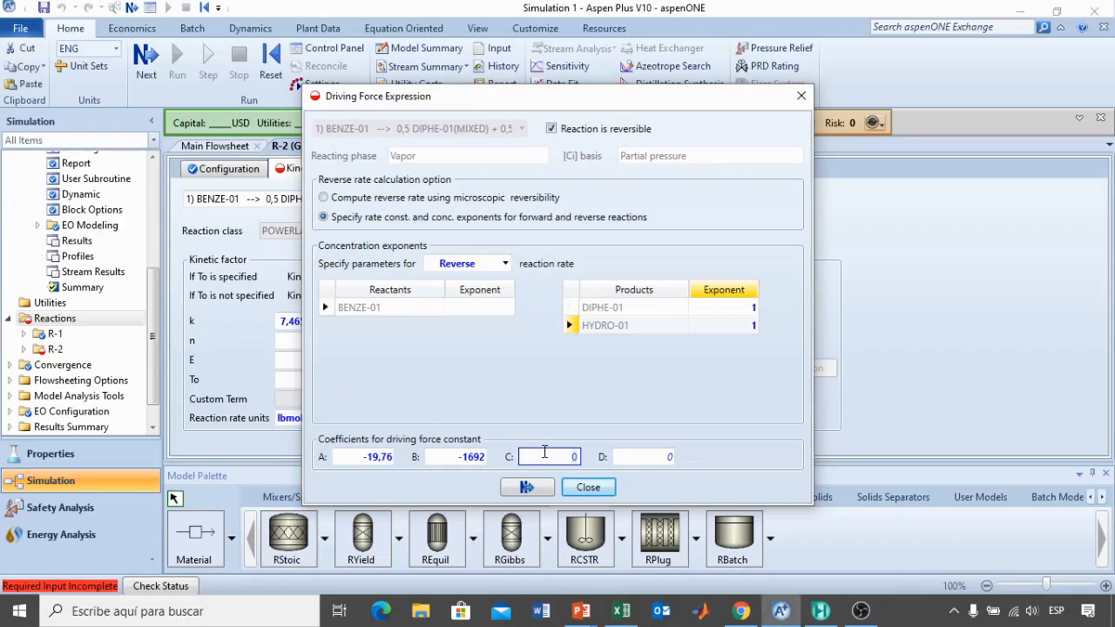
pyautogui.hotkey('ctrl', 'v')
# - Copy RXN 1's D value, -0,00163, from the Excel sheet into the reverse driving force coefficient D in Aspen Plus
pyautogui.hotkey('alt', 'Tab')
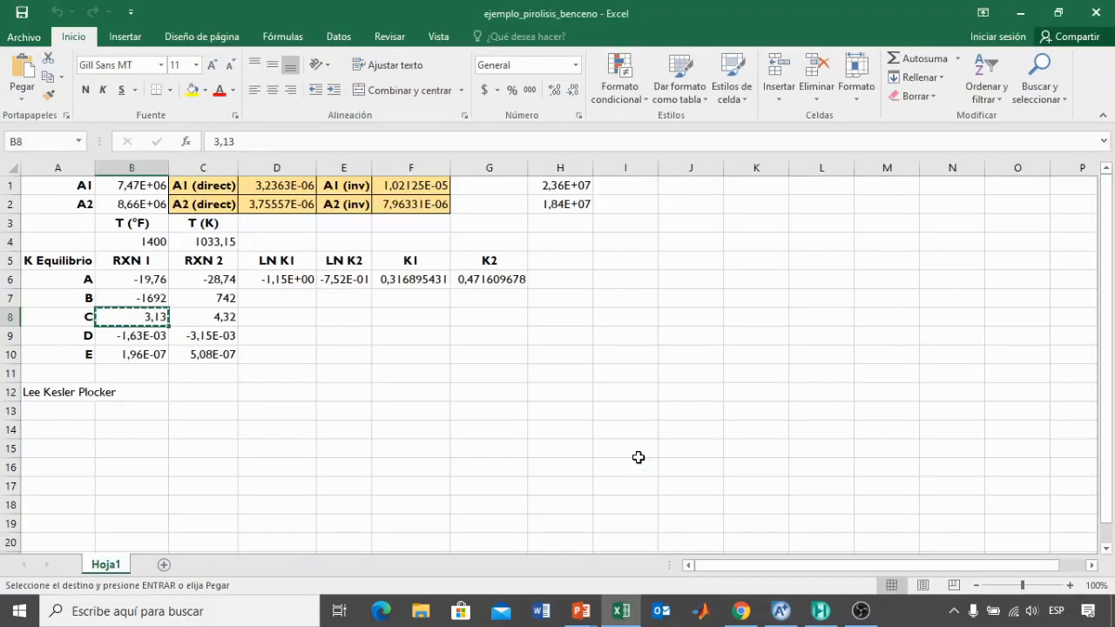
pyautogui.click(139, 338)
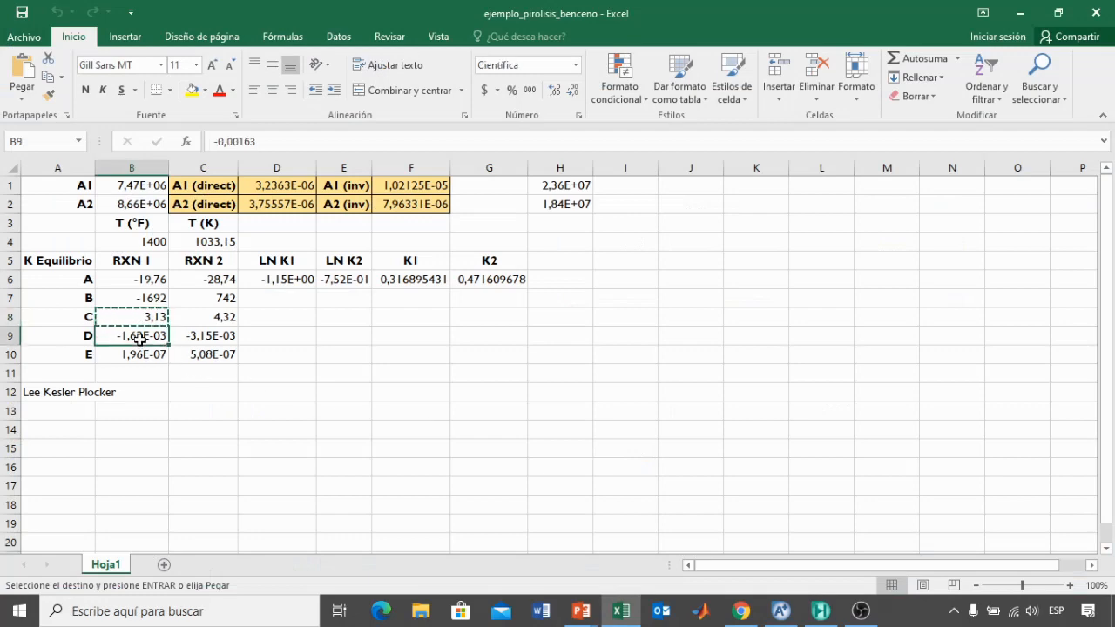
pyautogui.hotkey('ctrl', 'c')
pyautogui.hotkey('alt', 'Tab')
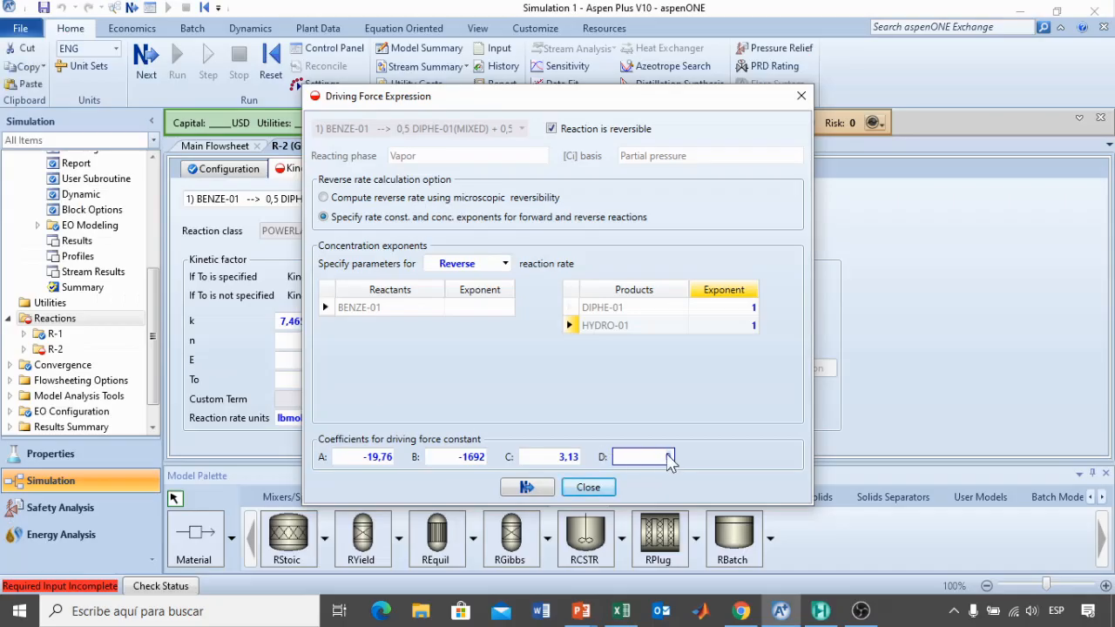
pyautogui.click(667, 458)
pyautogui.hotkey('ctrl', 'v')
pyautogui.press('Return')
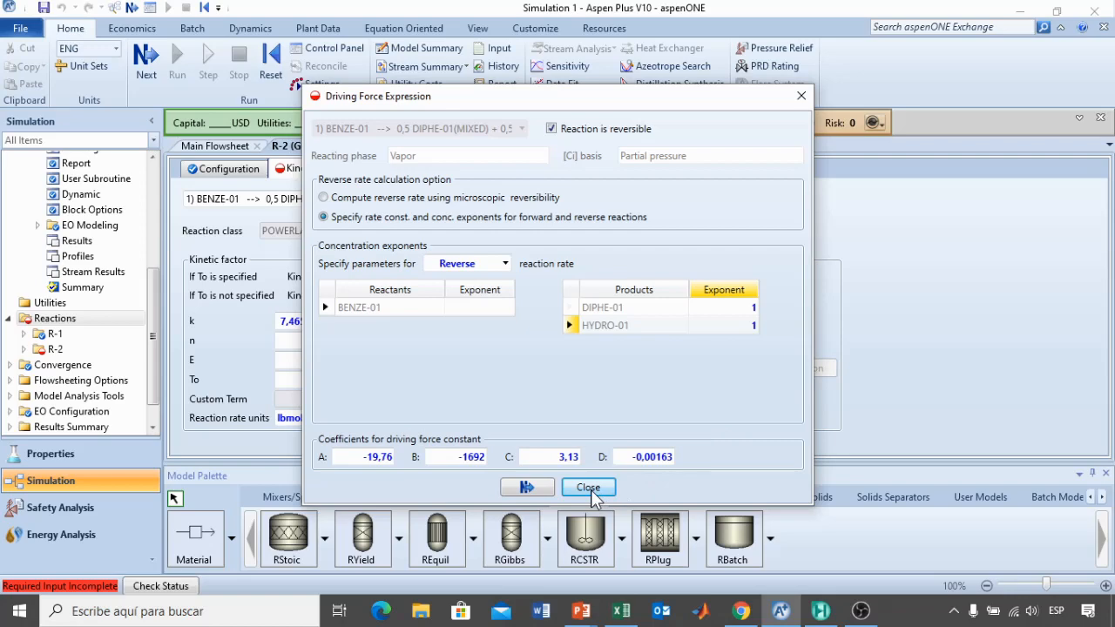
# - Check the completion status, set reaction 1's forward driving force coefficient A to 0, and close the driving force expression
pyautogui.click(548, 488)
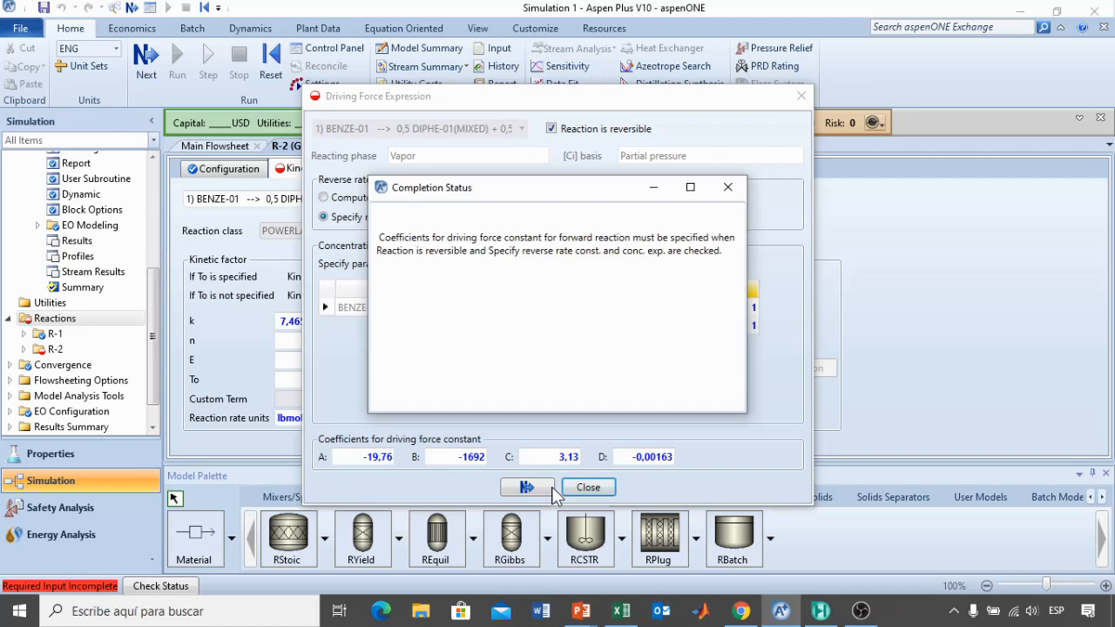
pyautogui.click(727, 187)
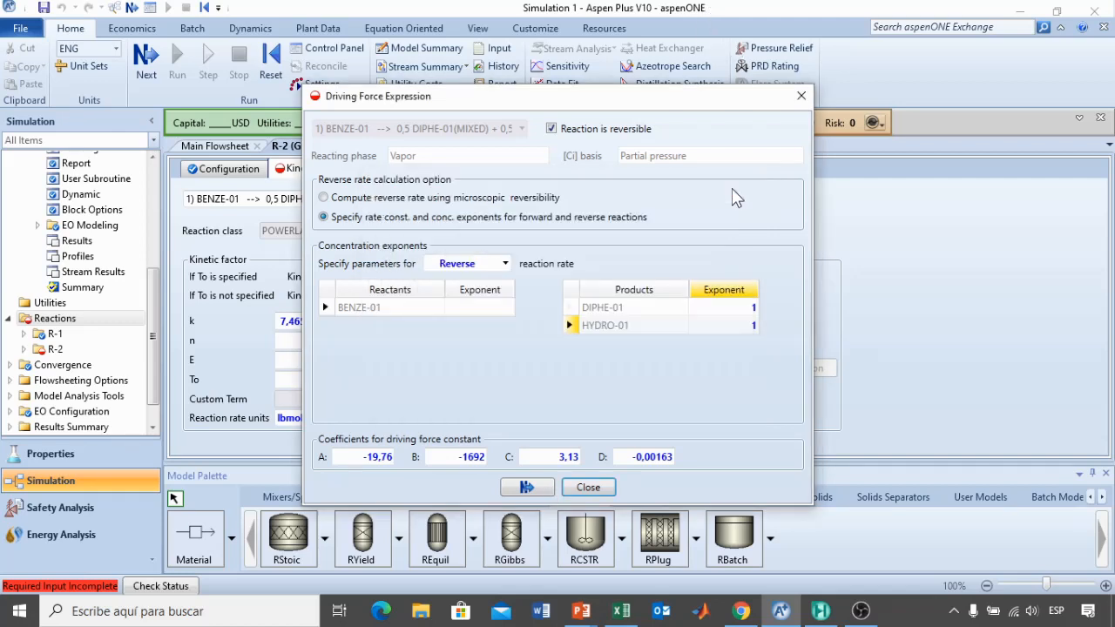
pyautogui.click(505, 264)
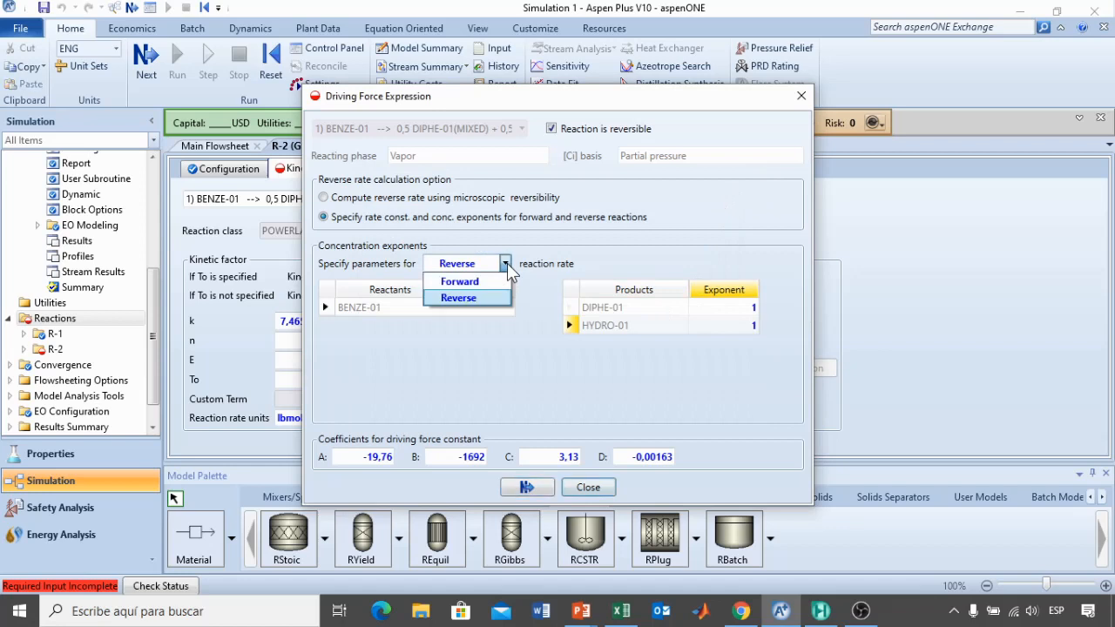
pyautogui.click(489, 281)
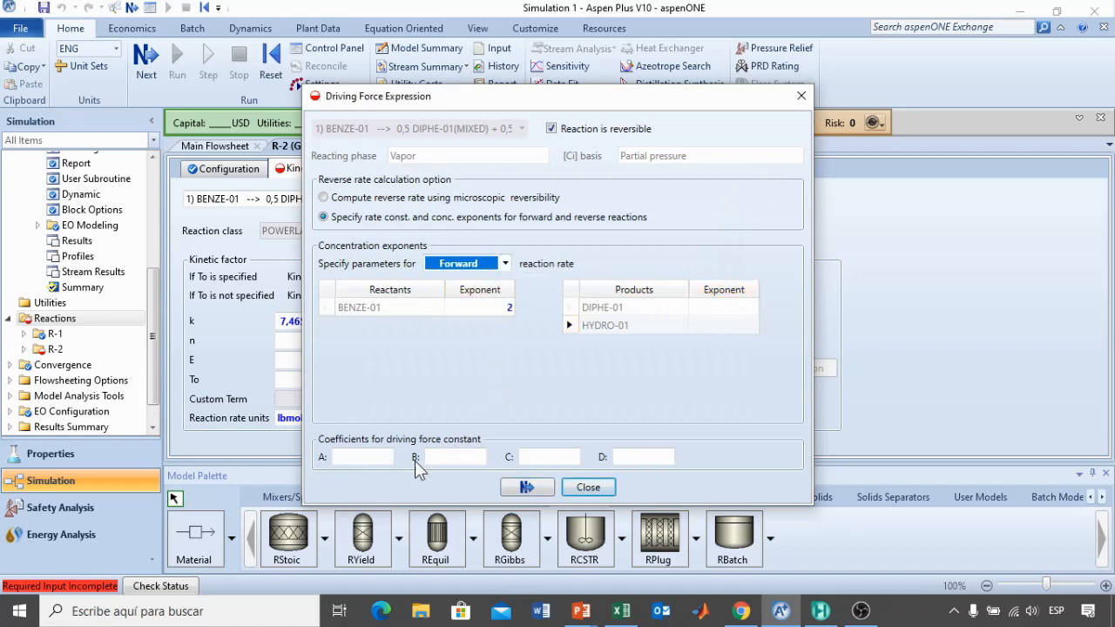
pyautogui.click(375, 457)
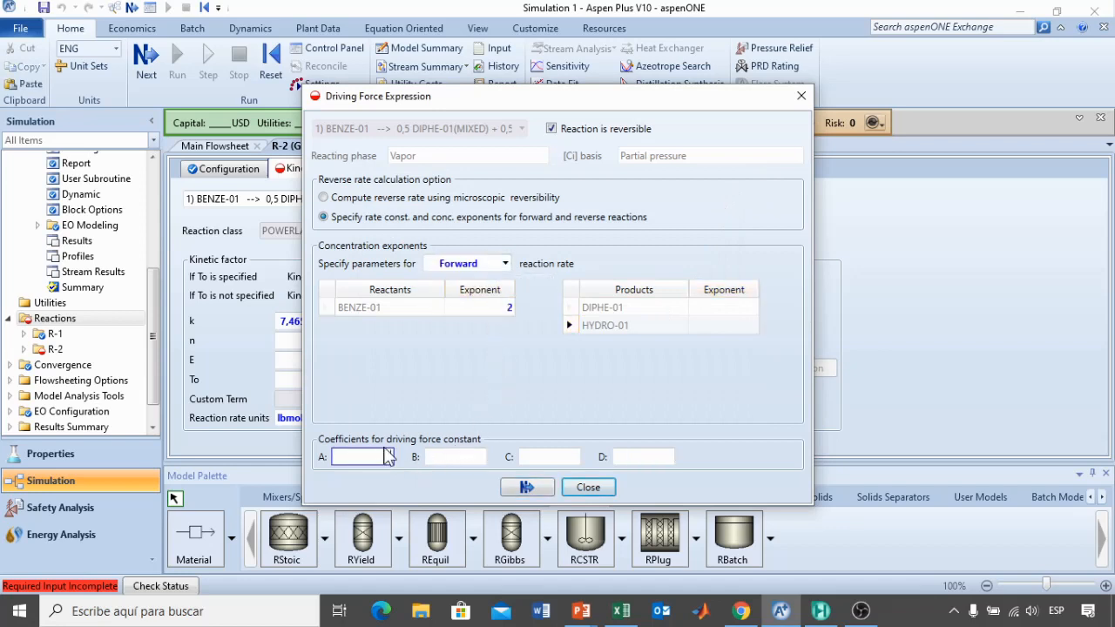
pyautogui.write('0')
pyautogui.click(687, 399)
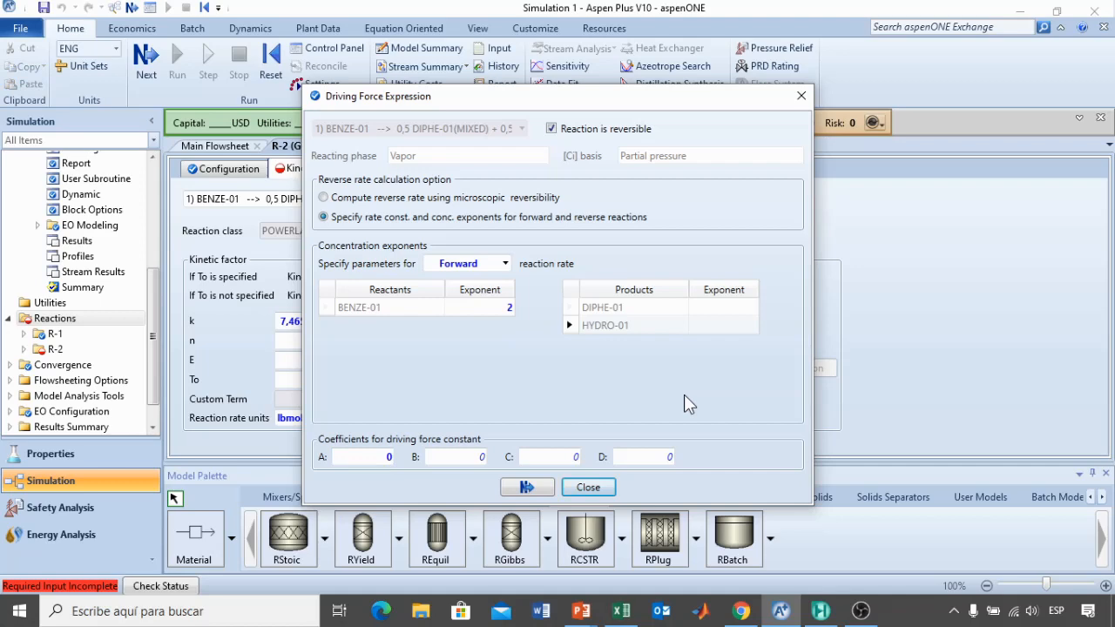
pyautogui.click(580, 485)
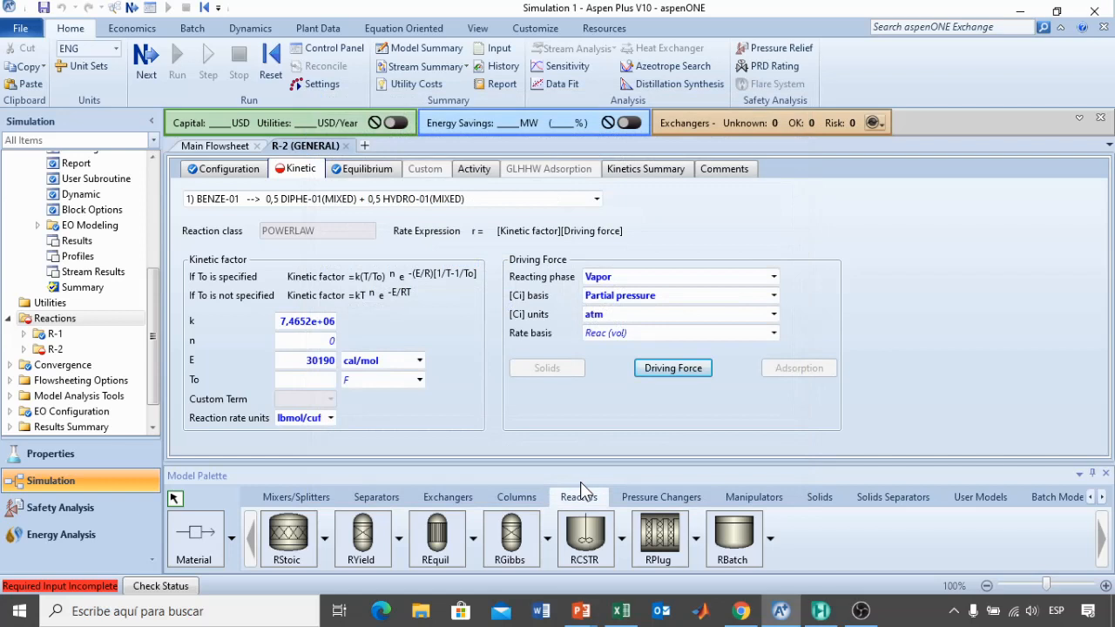
# - Switch the kinetics to reaction 2 (BENZE-01 + DIPHE-01) and set its k to 8663000, copied from A2 in the Excel sheet
pyautogui.click(598, 199)
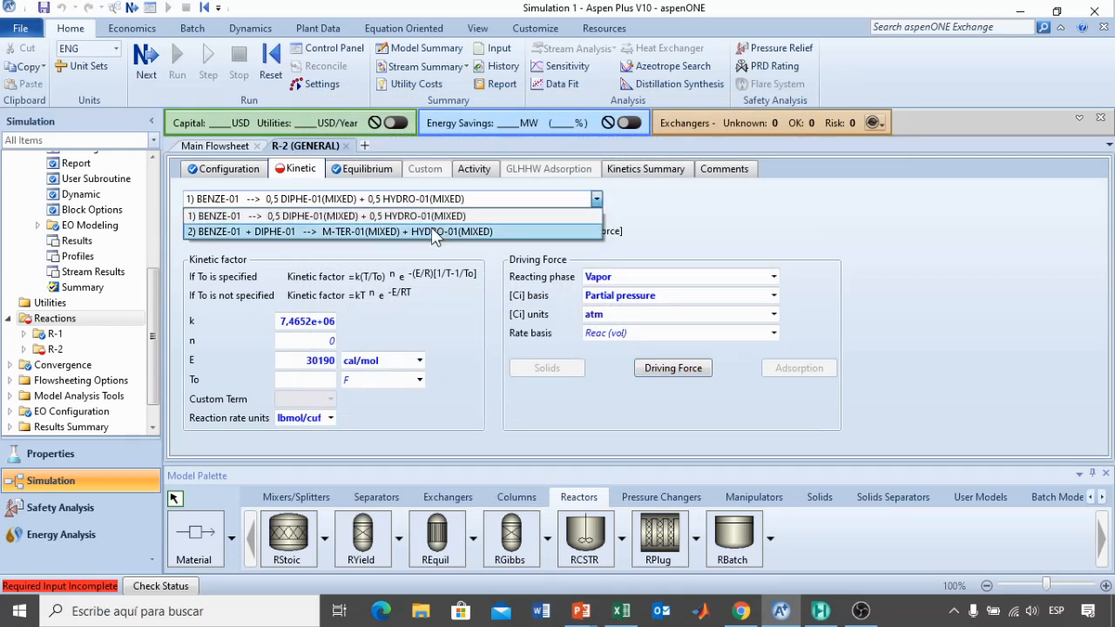
pyautogui.click(435, 232)
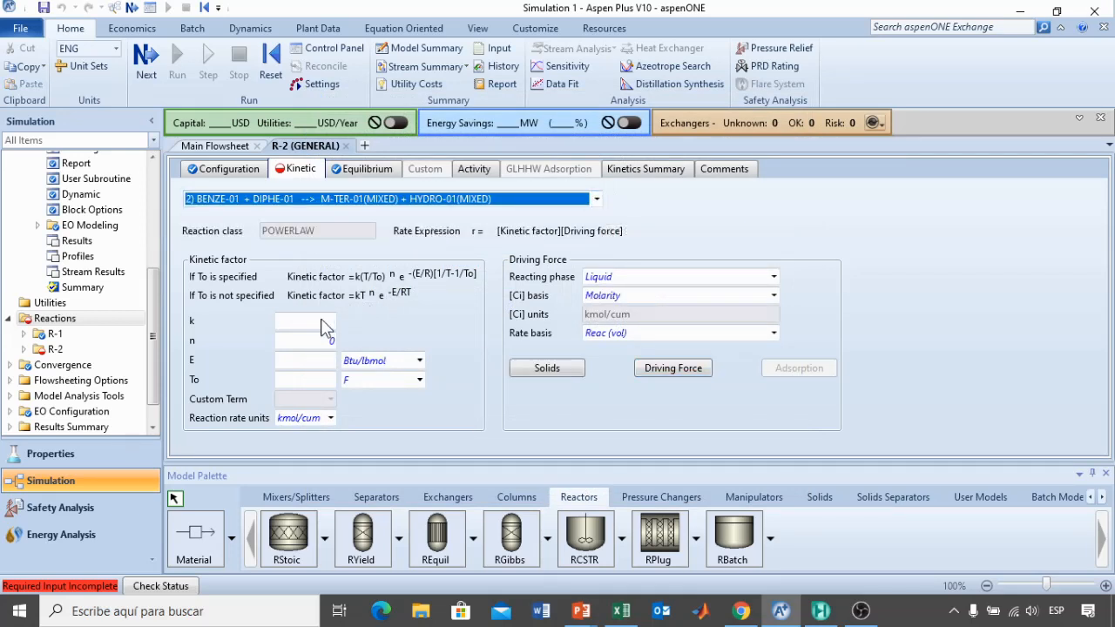
pyautogui.click(321, 319)
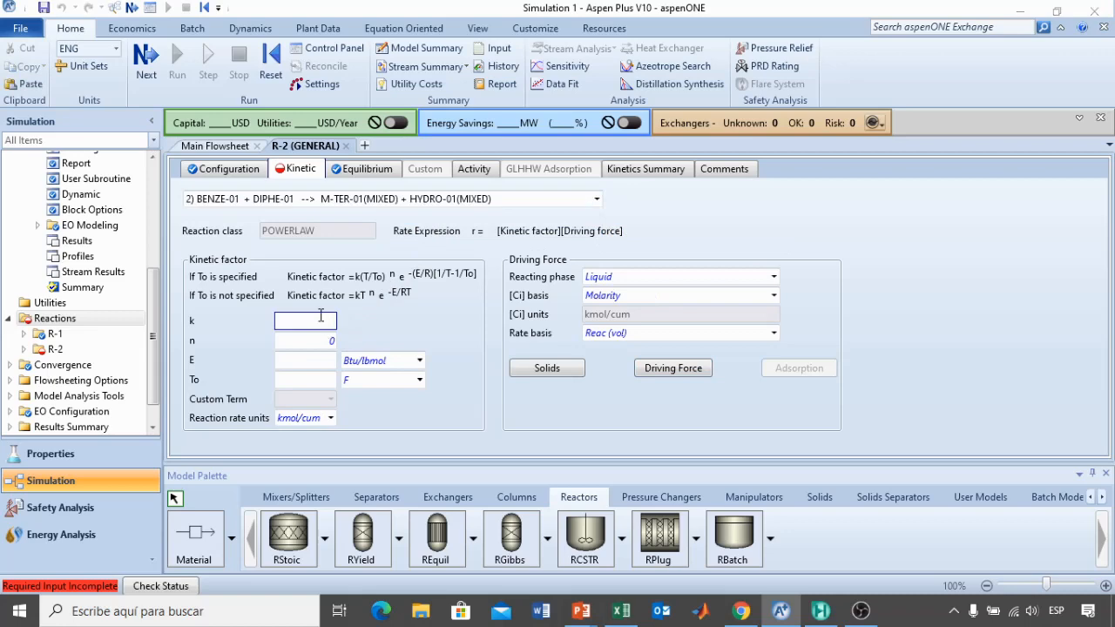
pyautogui.hotkey('alt', 'Tab')
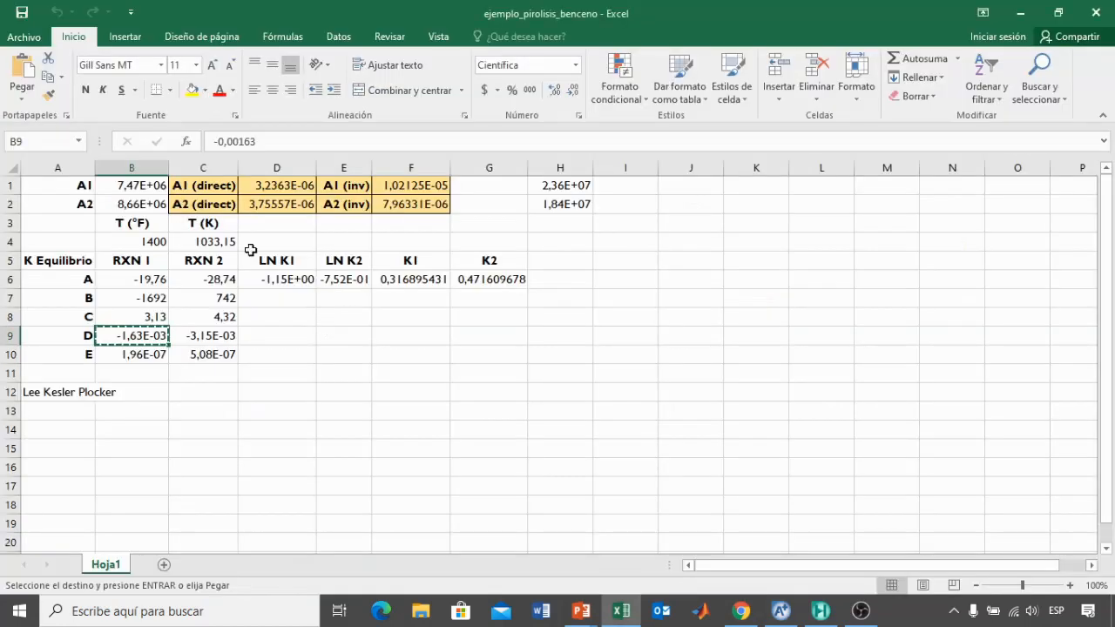
pyautogui.click(135, 206)
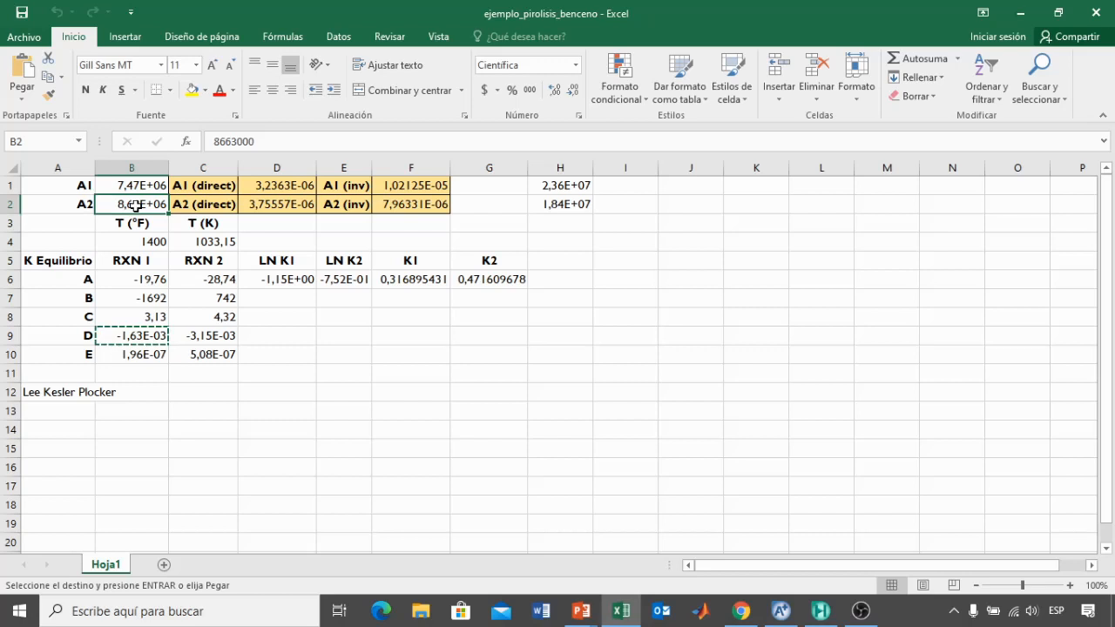
pyautogui.click(266, 145)
pyautogui.doubleClick(271, 145)
pyautogui.hotkey('ctrl', 'c')
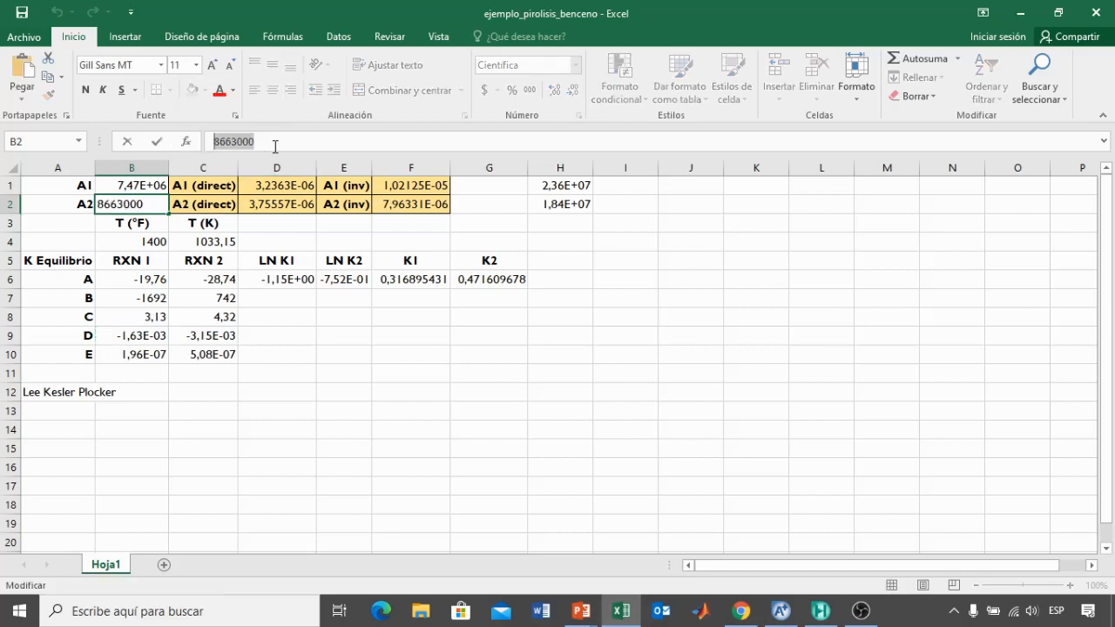
pyautogui.press('Escape')
pyautogui.hotkey('alt', 'Tab')
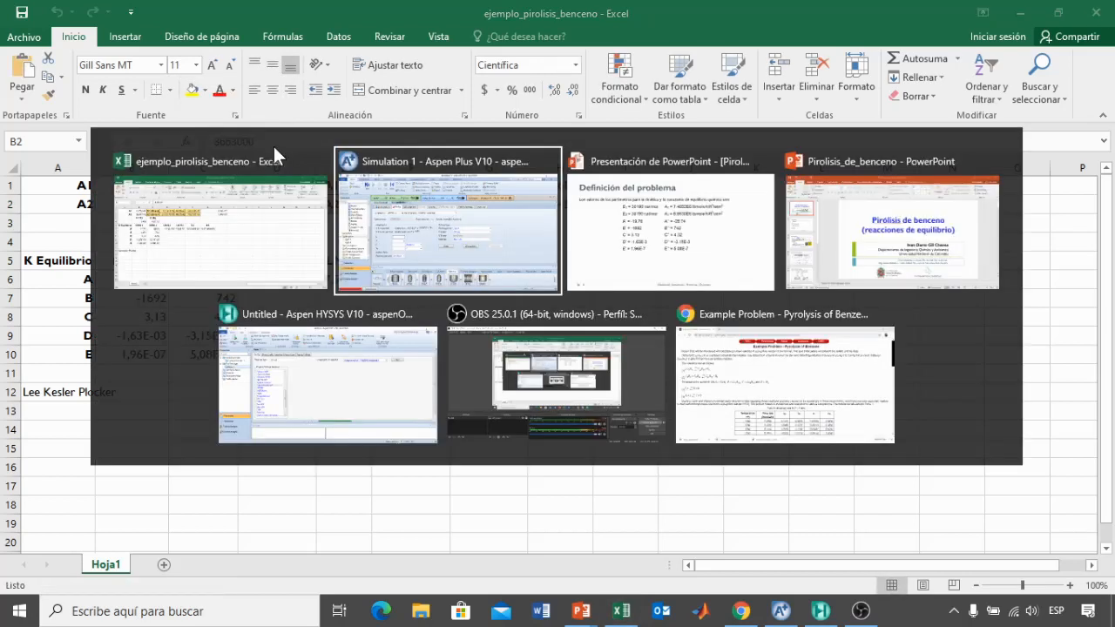
pyautogui.hotkey('ctrl', 'v')
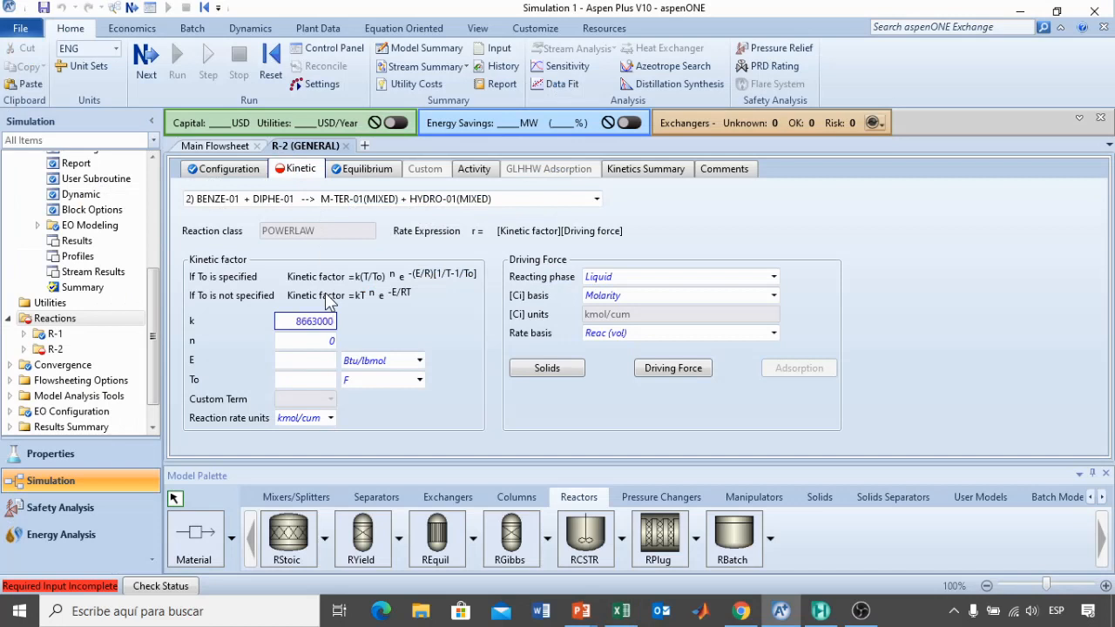
# - Set reaction 2's activation energy E to 30190 cal/mol and its reaction rate units to lbmol/cuft-hr
pyautogui.click(329, 361)
pyautogui.write('3')
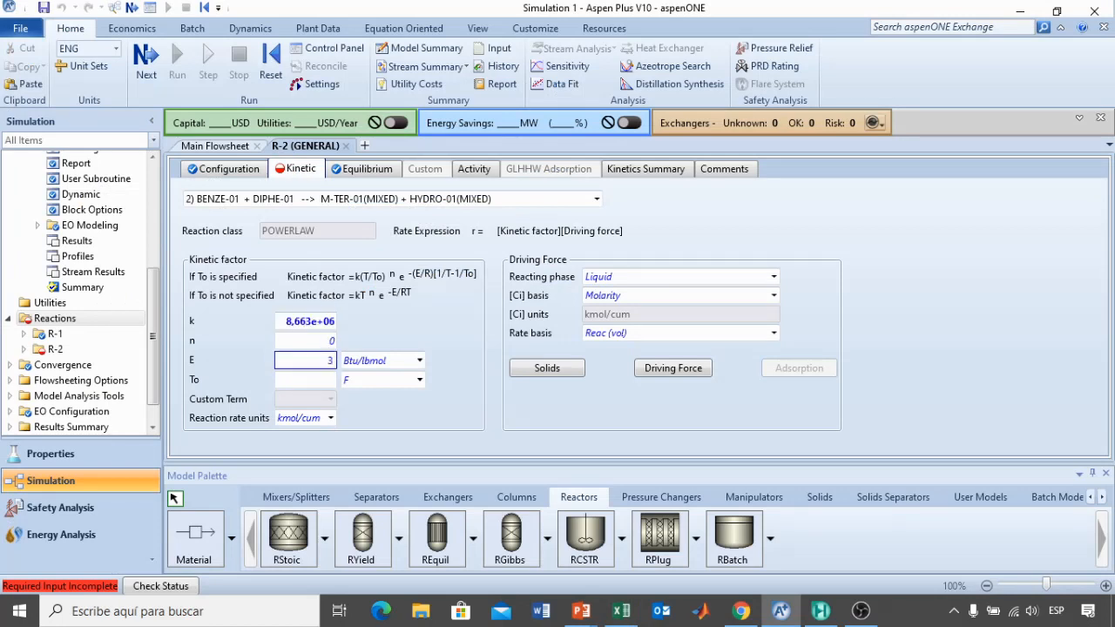
pyautogui.write('0190')
pyautogui.click(424, 371)
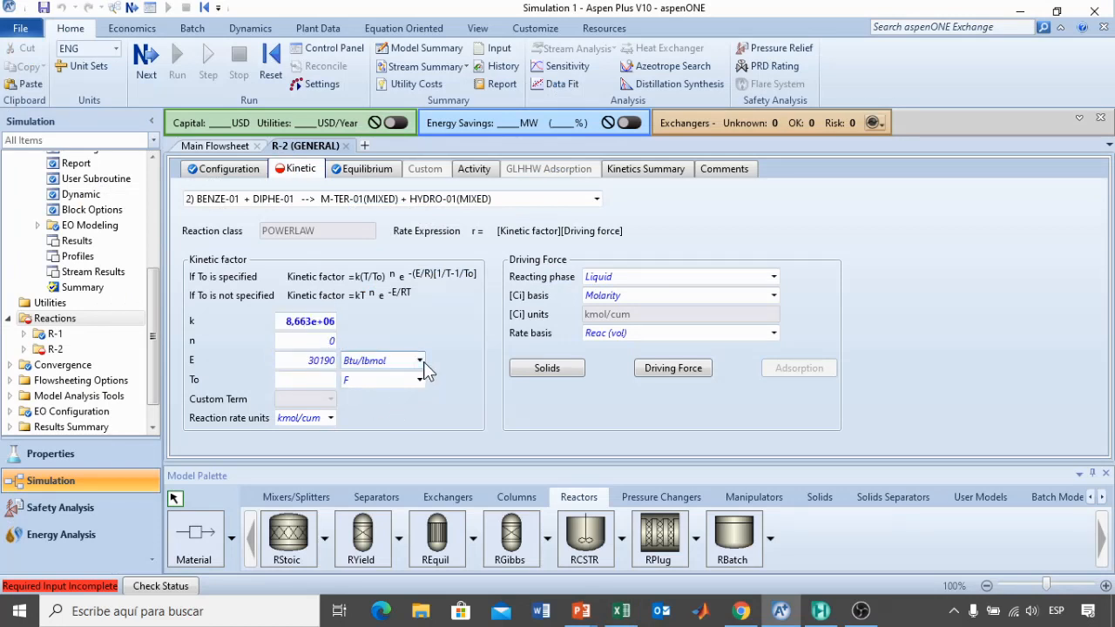
pyautogui.click(420, 360)
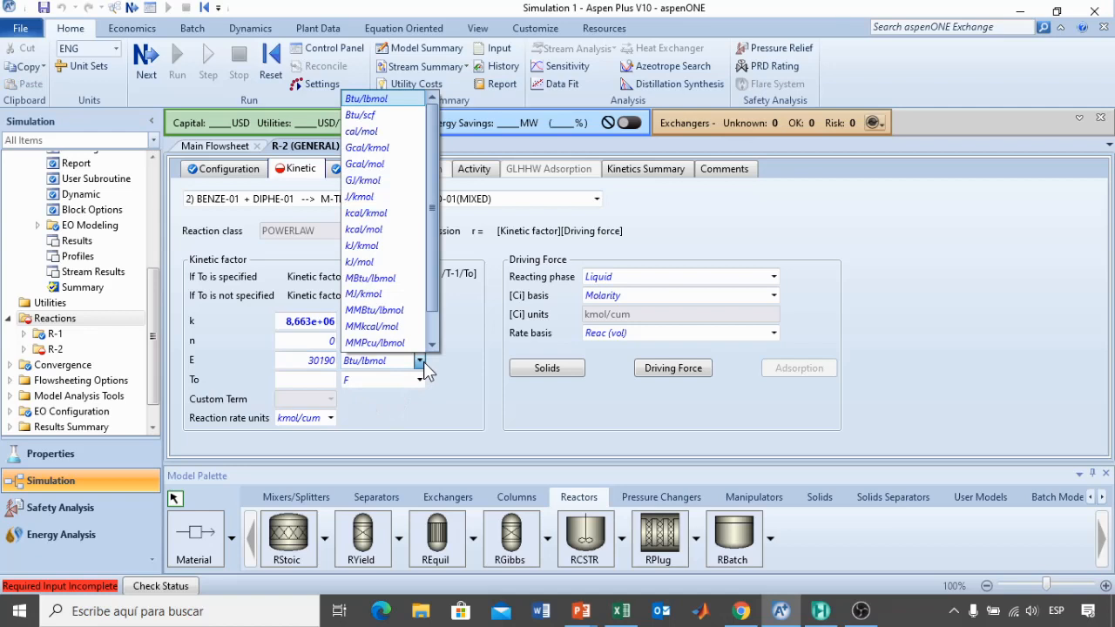
pyautogui.click(365, 131)
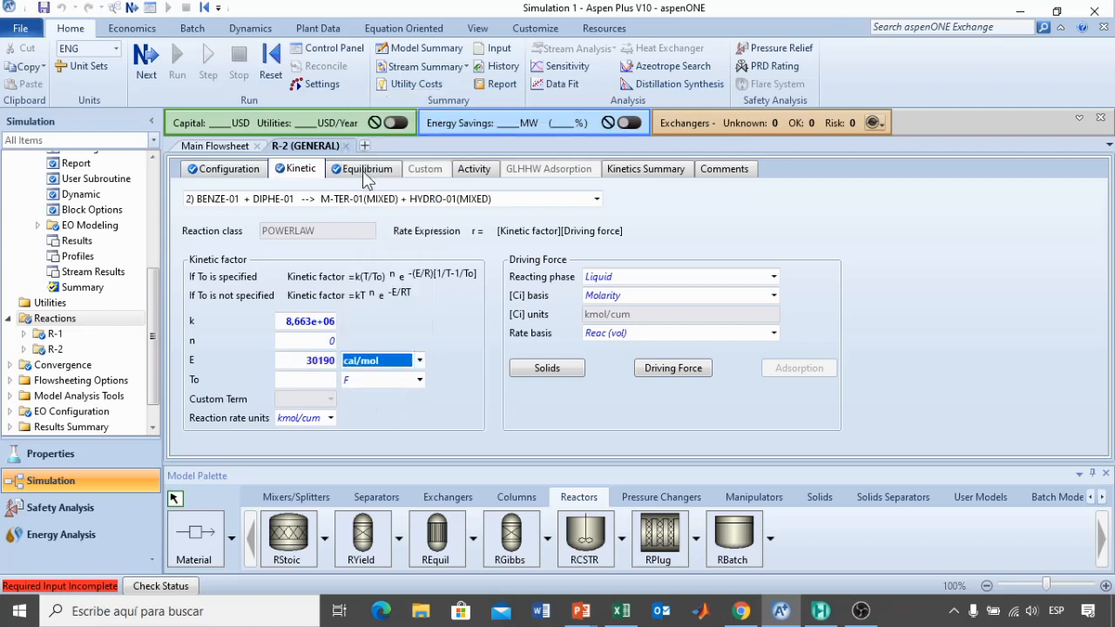
pyautogui.click(331, 419)
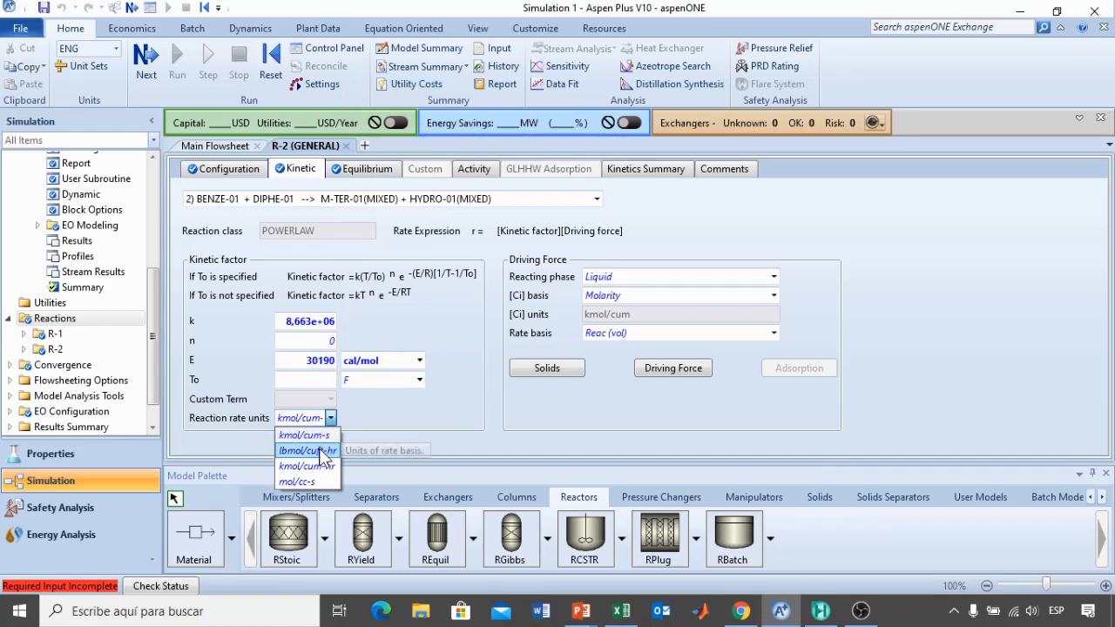
pyautogui.click(320, 453)
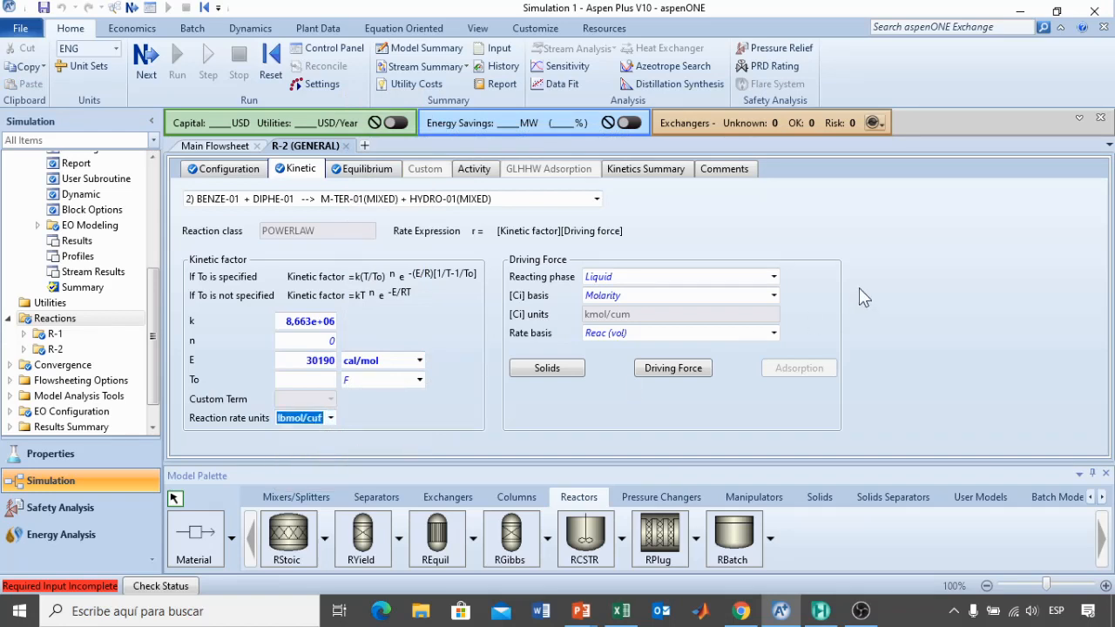
# - Set reaction 2's reacting phase to Vapor, with partial pressure as the [Ci] basis in atm
pyautogui.click(776, 275)
pyautogui.click(615, 339)
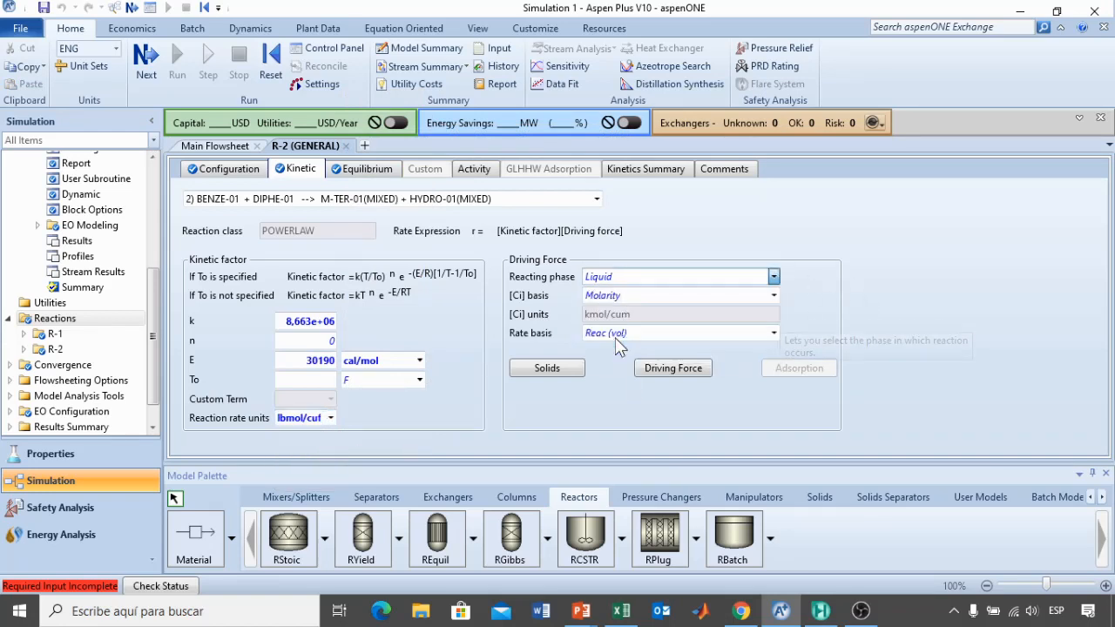
pyautogui.click(774, 296)
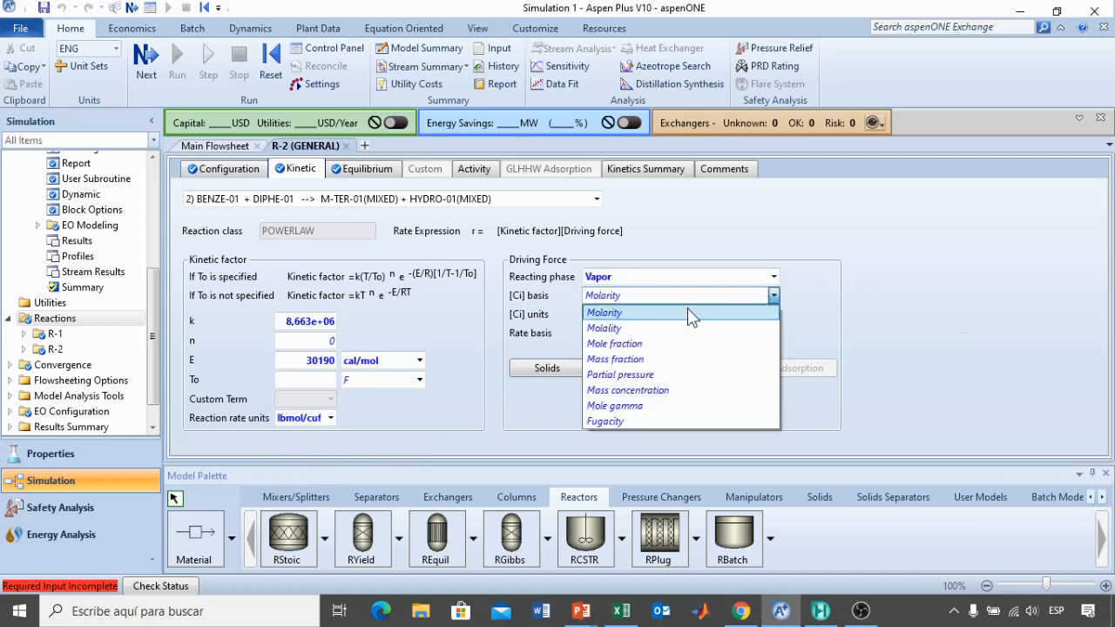
pyautogui.click(619, 374)
pyautogui.click(774, 314)
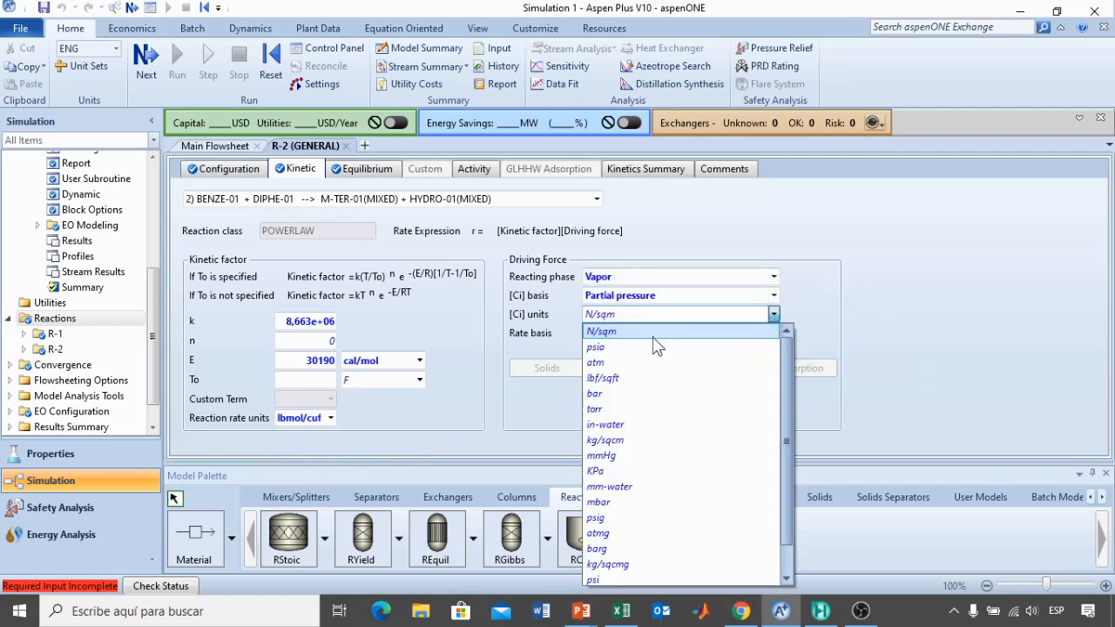
pyautogui.click(611, 362)
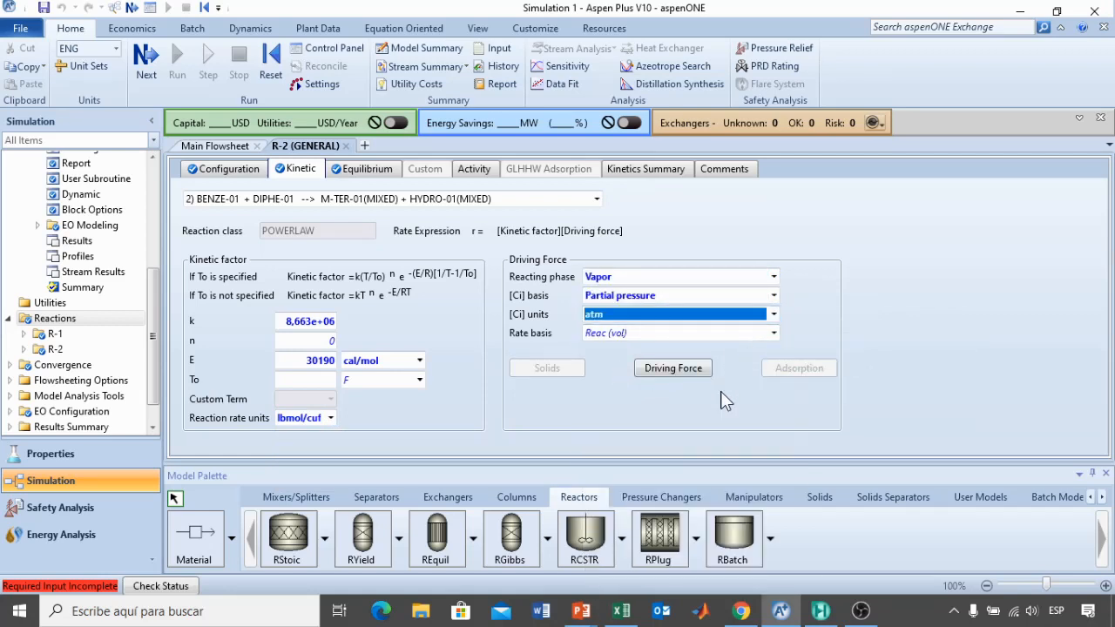
# - In reaction 2's driving force expression, specify forward and reverse constants and exponents separately, with forward exponents of 1 for BENZE-01 and DIPHE-01
pyautogui.click(671, 369)
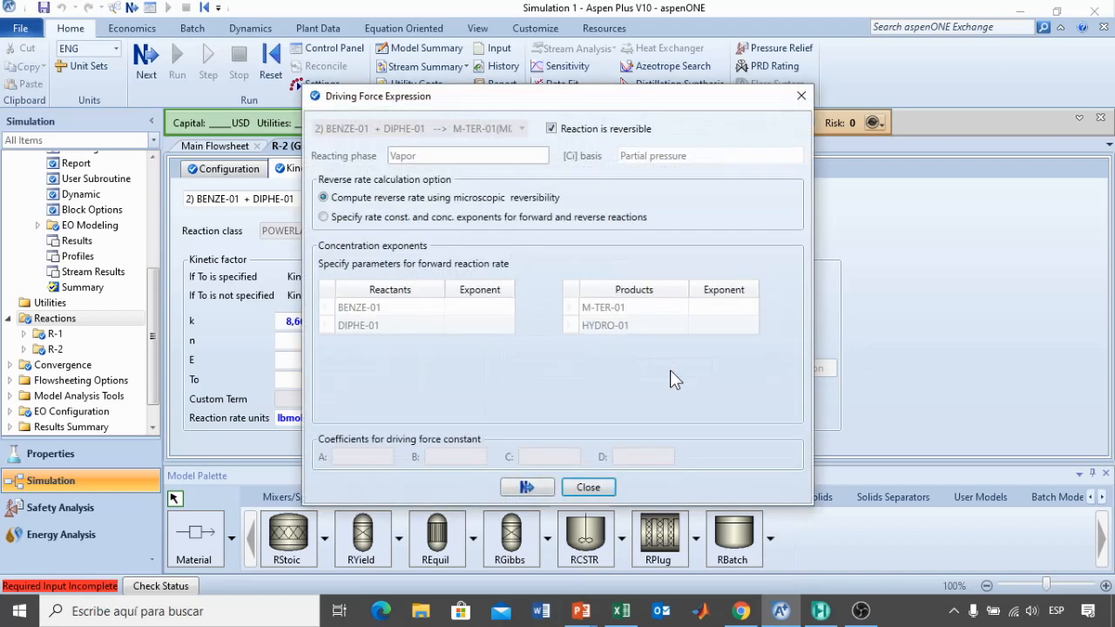
pyautogui.click(324, 217)
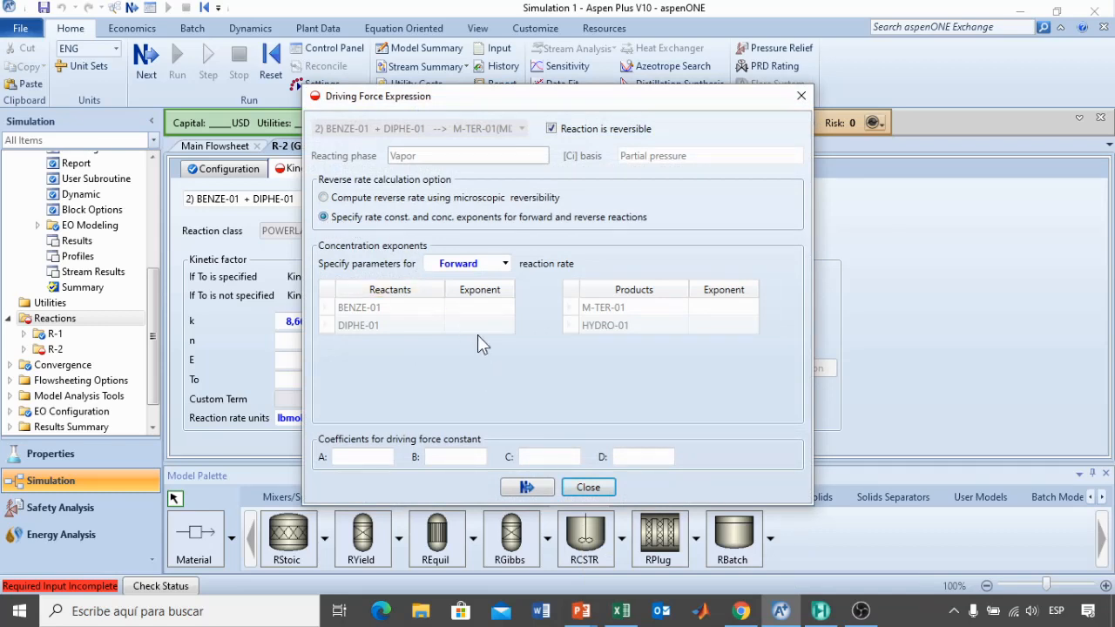
pyautogui.click(473, 311)
pyautogui.write('1')
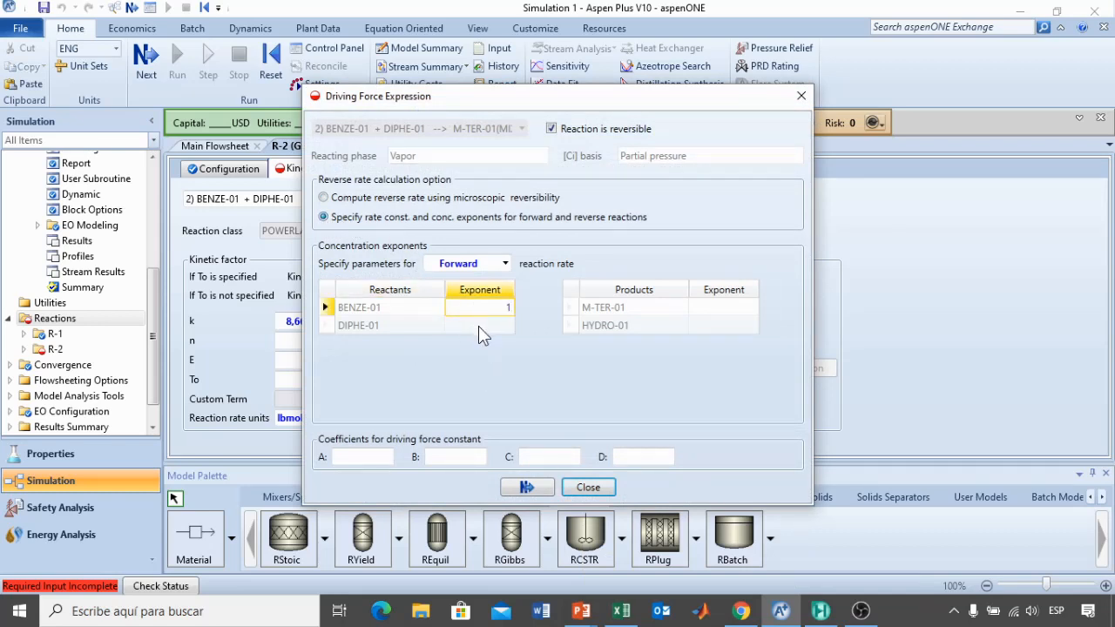
pyautogui.click(478, 326)
pyautogui.write('1')
pyautogui.click(492, 357)
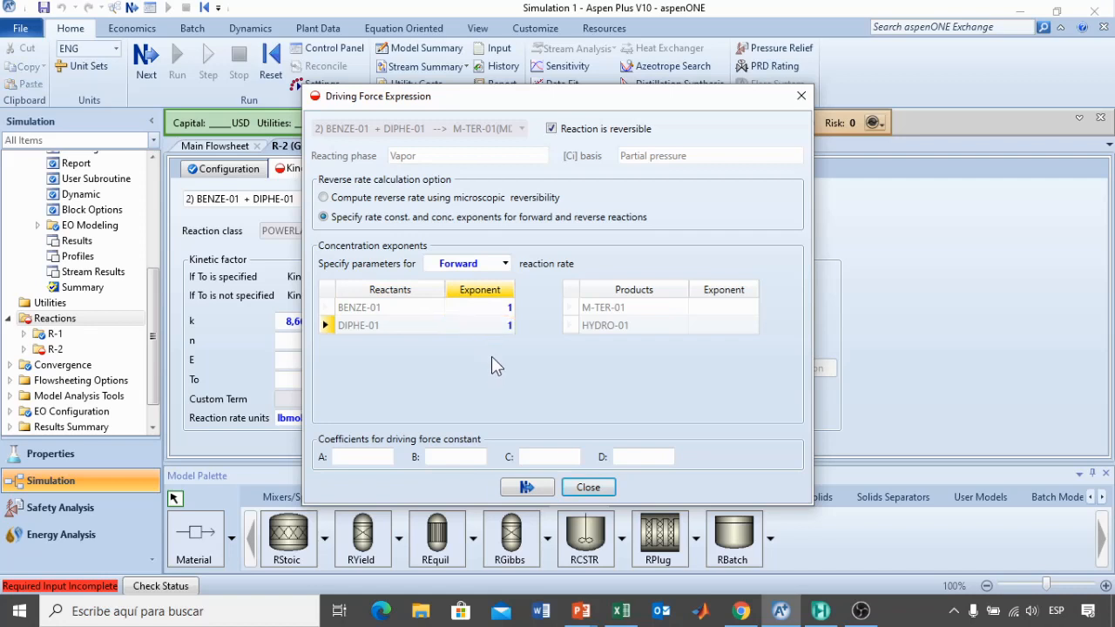
# - Set reaction 2's forward driving force coefficient A to 0 and switch to the reverse reaction rate parameters
pyautogui.click(374, 461)
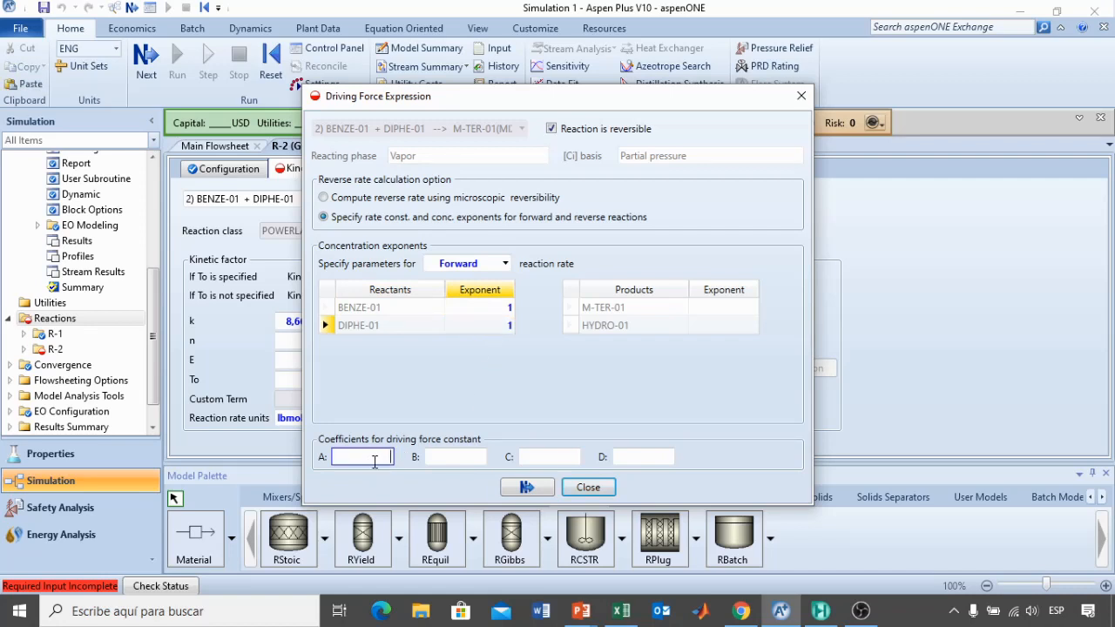
pyautogui.write('0')
pyautogui.press('Return')
pyautogui.click(506, 263)
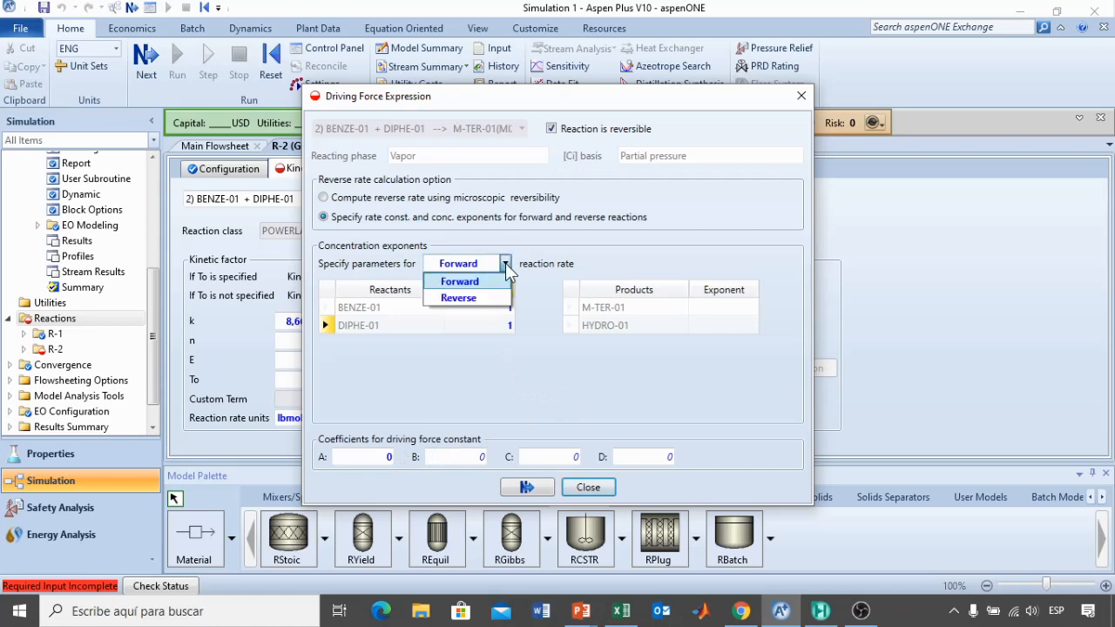
pyautogui.click(493, 298)
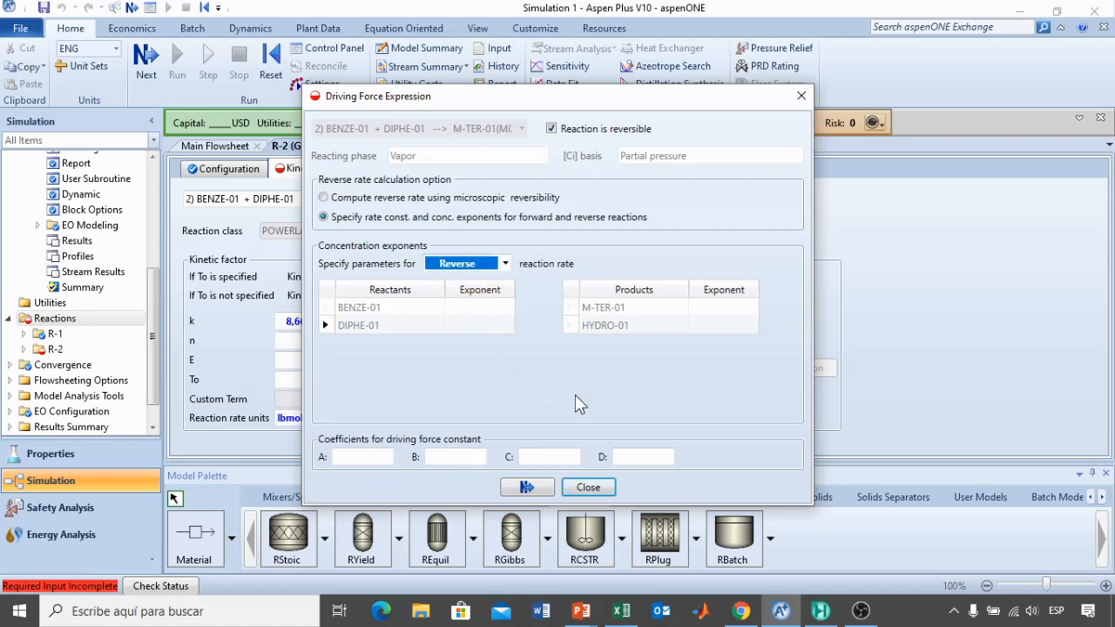
# - Set the reverse reaction exponents of products M-TER-01 and HYDRO-01 to 1 each
pyautogui.click(724, 307)
pyautogui.write('1')
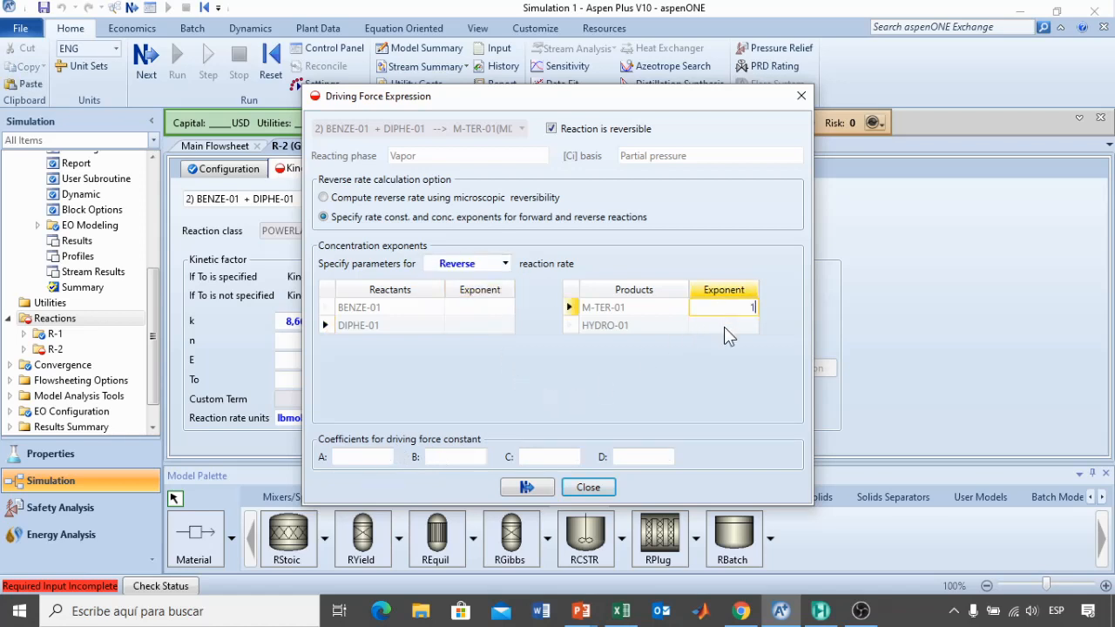
pyautogui.click(724, 327)
pyautogui.write('1')
pyautogui.press('Return')
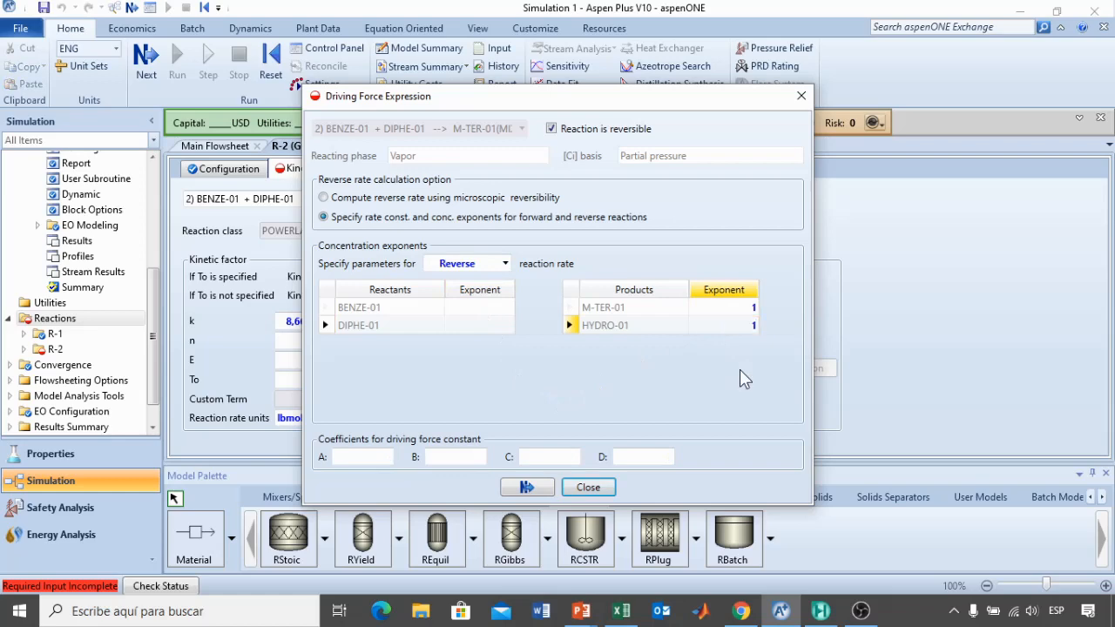
# - Copy the RXN 2 value -28,74 from cell C6 of the Excel workbook into driving force coefficient A in Aspen Plus
pyautogui.click(367, 457)
pyautogui.hotkey('alt', 'Tab')
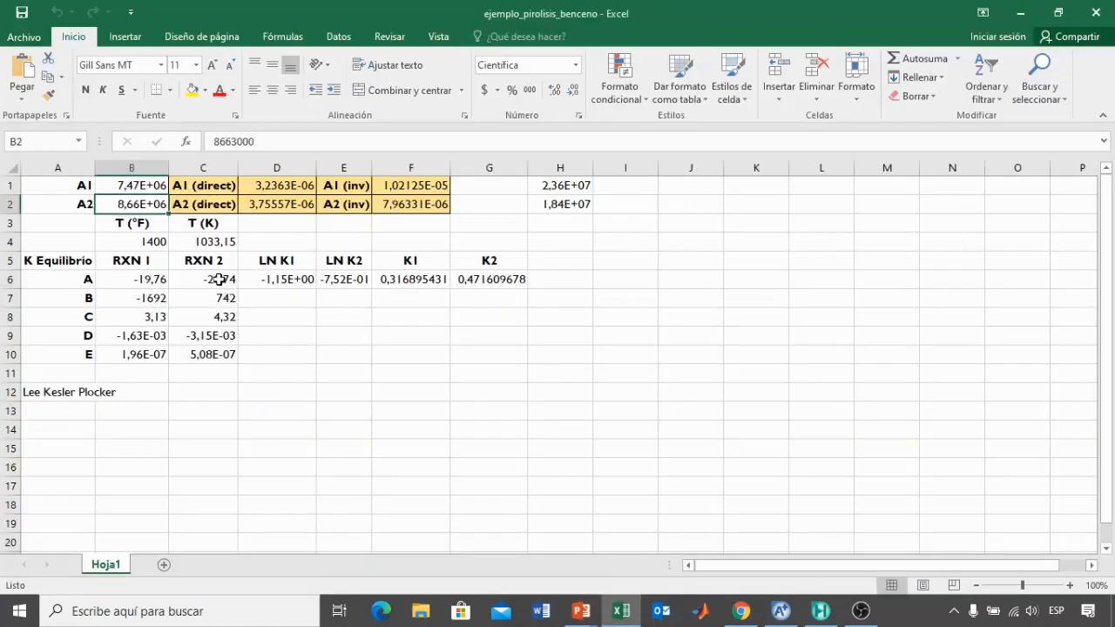
pyautogui.click(218, 279)
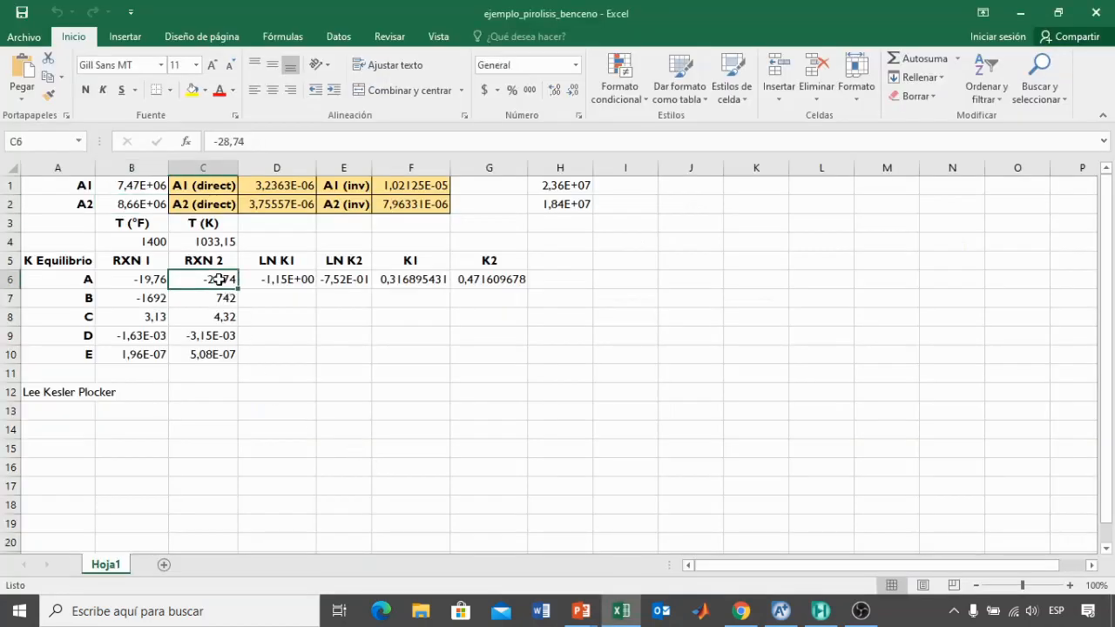
pyautogui.hotkey('ctrl', 'c')
pyautogui.hotkey('alt', 'Tab')
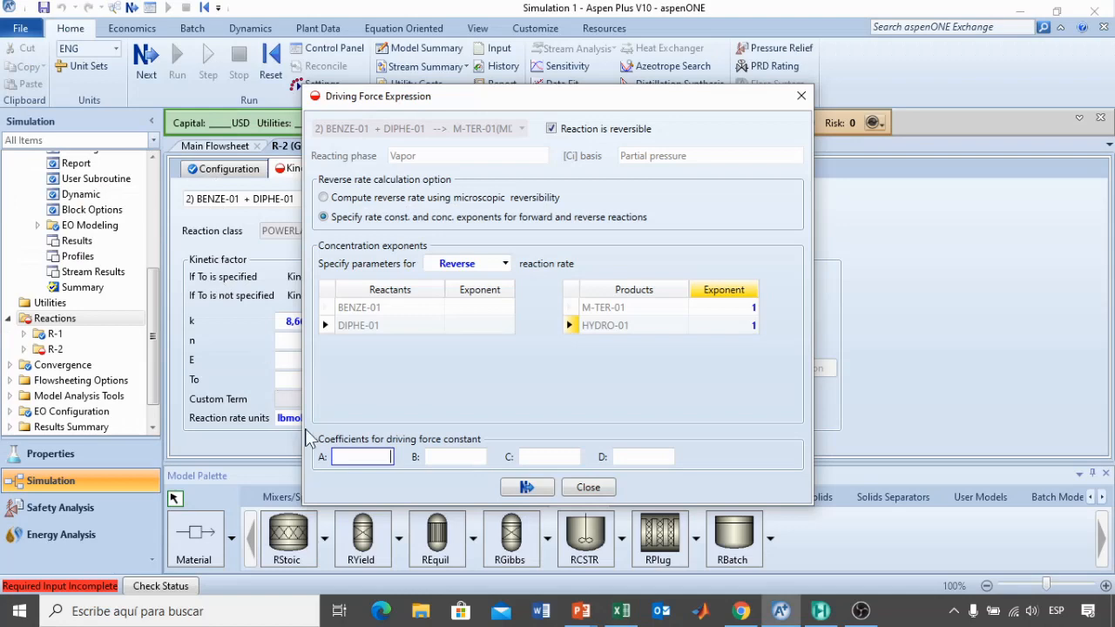
pyautogui.hotkey('ctrl', 'v')
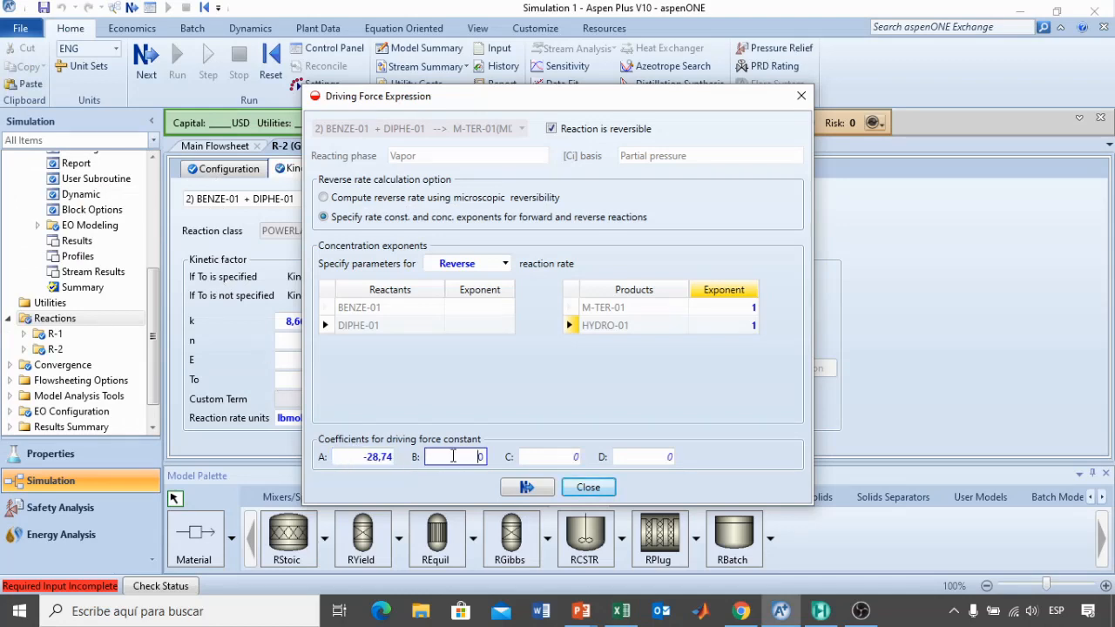
# - Copy the RXN 2 value 742 from cell C7 of the Excel workbook into driving force coefficient B
pyautogui.hotkey('alt', 'Tab')
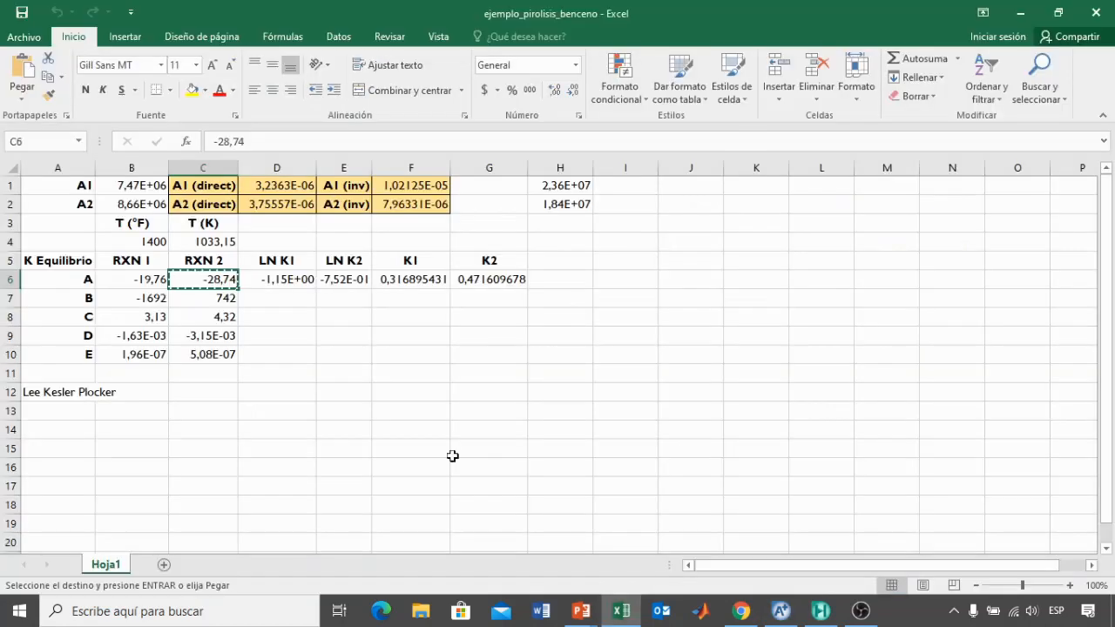
pyautogui.click(223, 299)
pyautogui.hotkey('ctrl', 'c')
pyautogui.hotkey('alt', 'Tab')
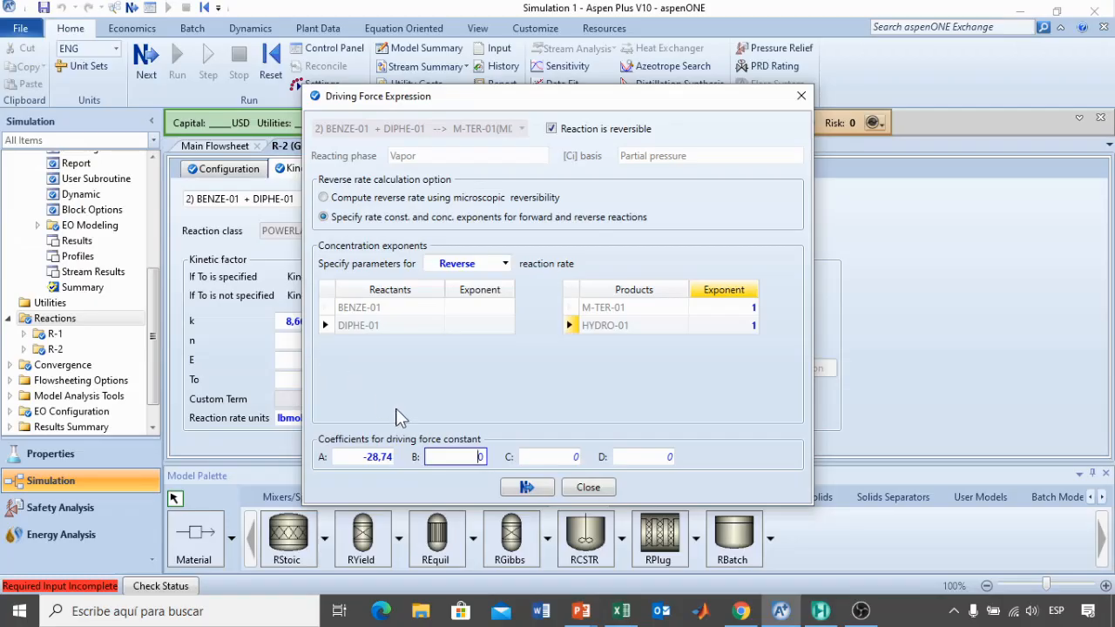
pyautogui.click(460, 456)
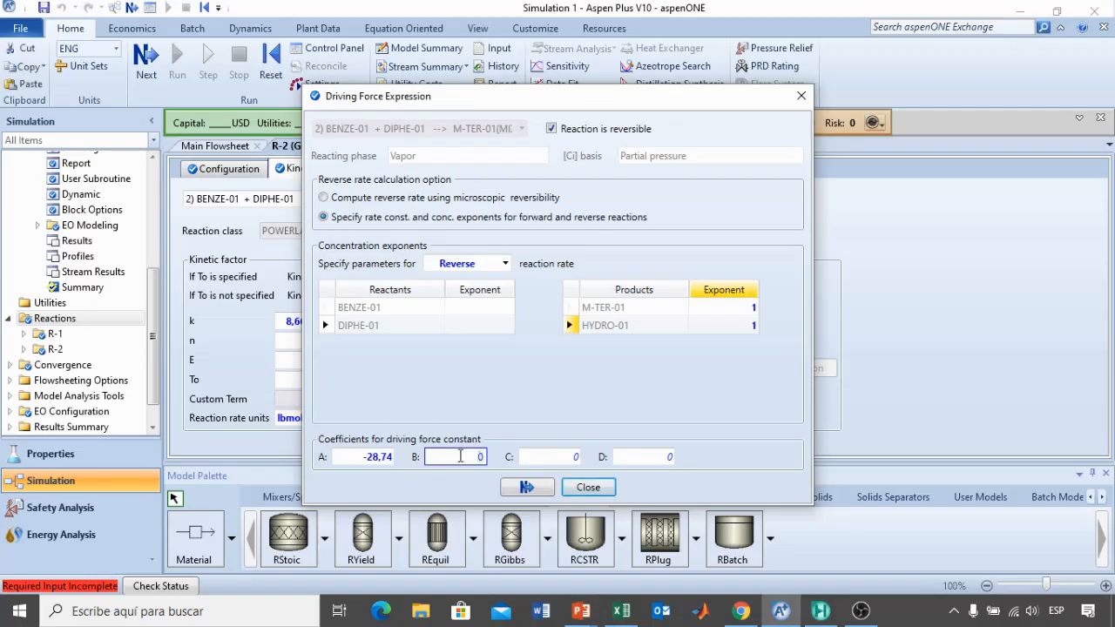
pyautogui.hotkey('ctrl', 'v')
# - Copy the RXN 2 value 4,32 from cell C8 of the Excel workbook into driving force coefficient C
pyautogui.click(550, 454)
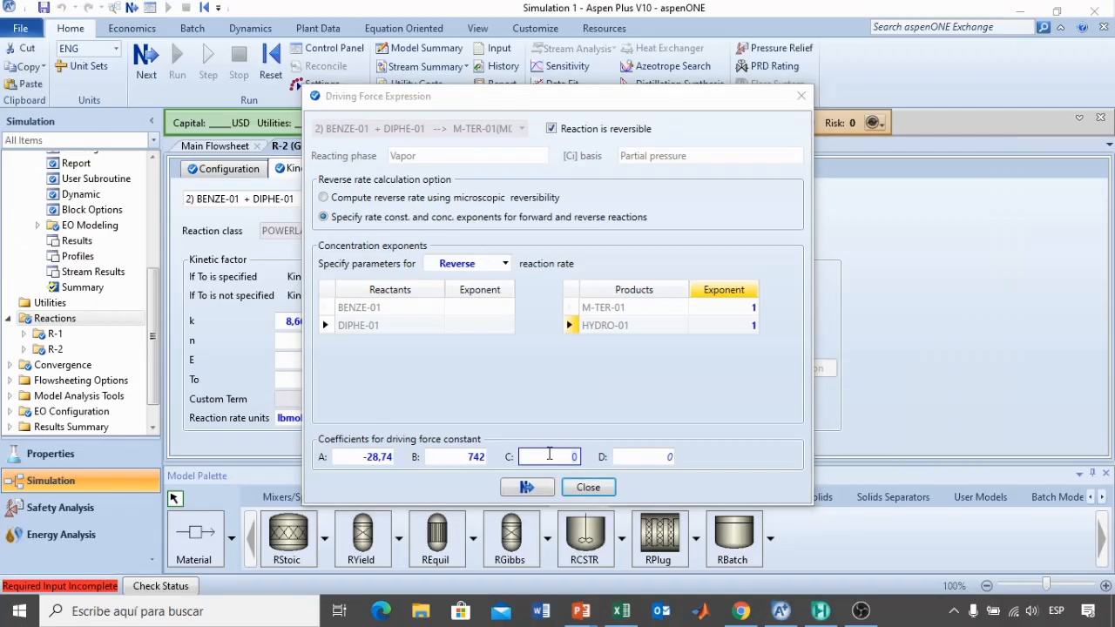
pyautogui.hotkey('alt', 'Tab')
pyautogui.click(219, 316)
pyautogui.hotkey('ctrl', 'c')
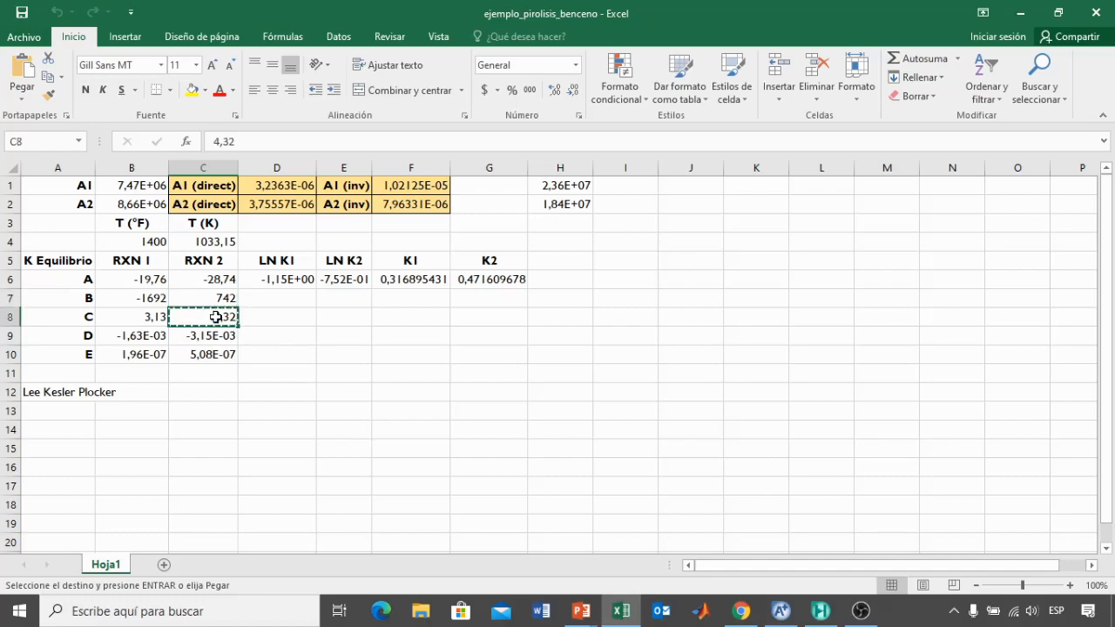
pyautogui.hotkey('alt', 'Tab')
pyautogui.hotkey('ctrl', 'v')
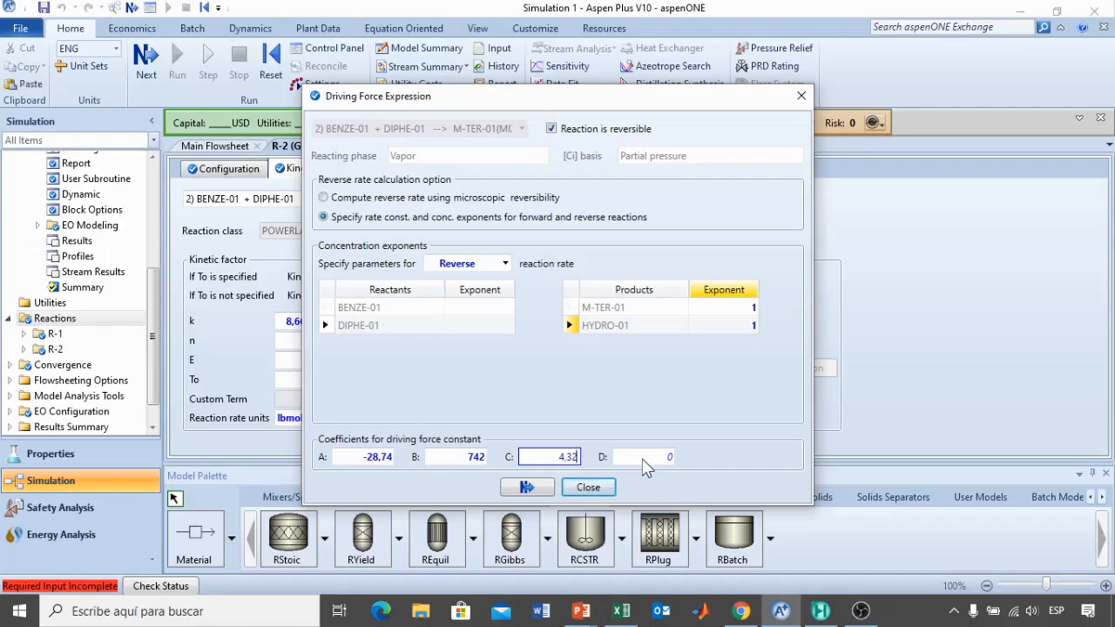
# - Copy the RXN 2 value -0,00315 from Excel cell C9 into driving force coefficient D and close the driving force expression
pyautogui.press('Tab')
pyautogui.hotkey('alt', 'Tab')
pyautogui.click(209, 340)
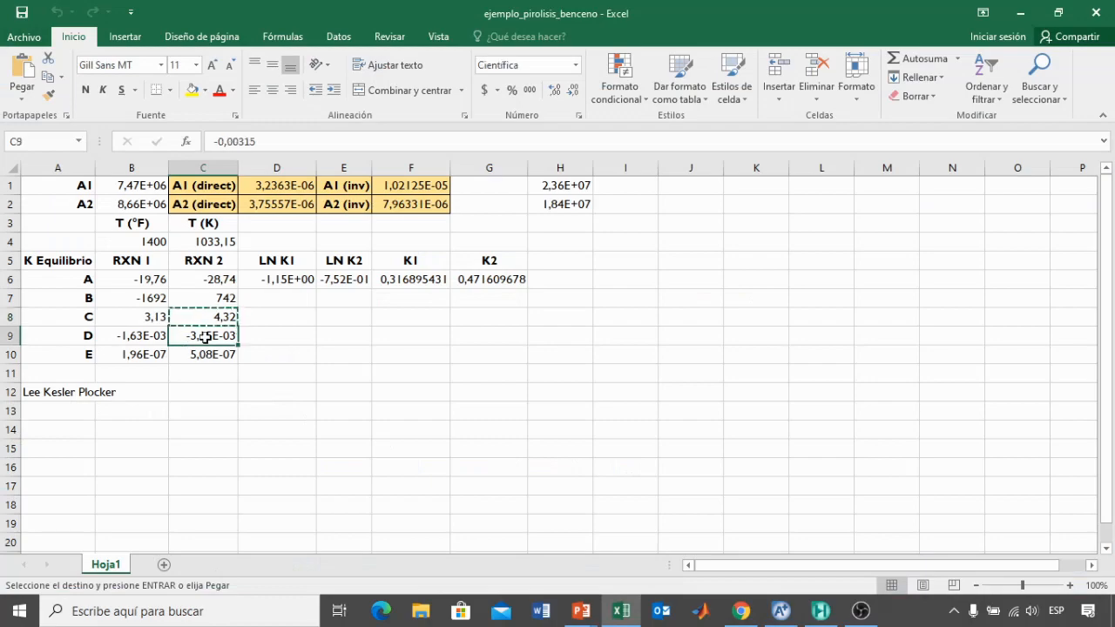
pyautogui.hotkey('ctrl', 'c')
pyautogui.hotkey('alt', 'Tab')
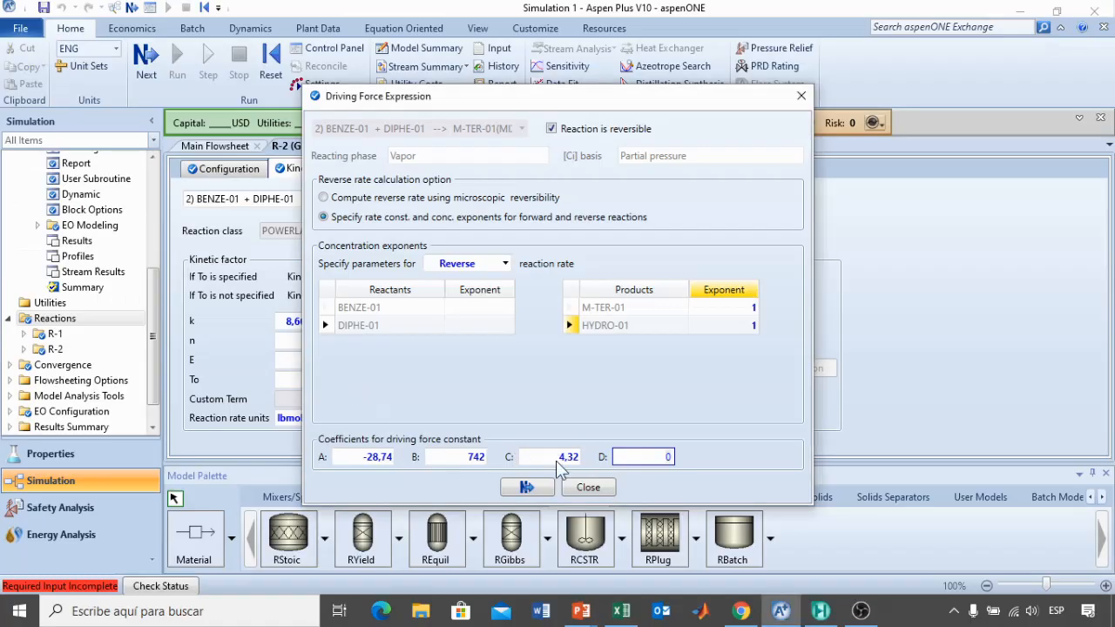
pyautogui.hotkey('ctrl', 'v')
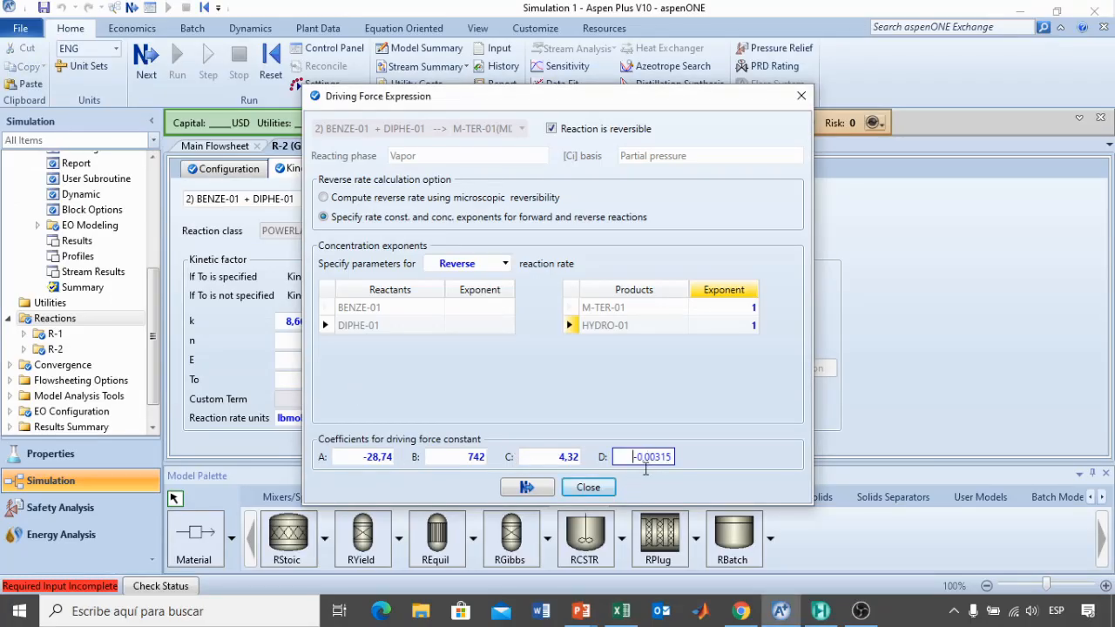
pyautogui.click(661, 402)
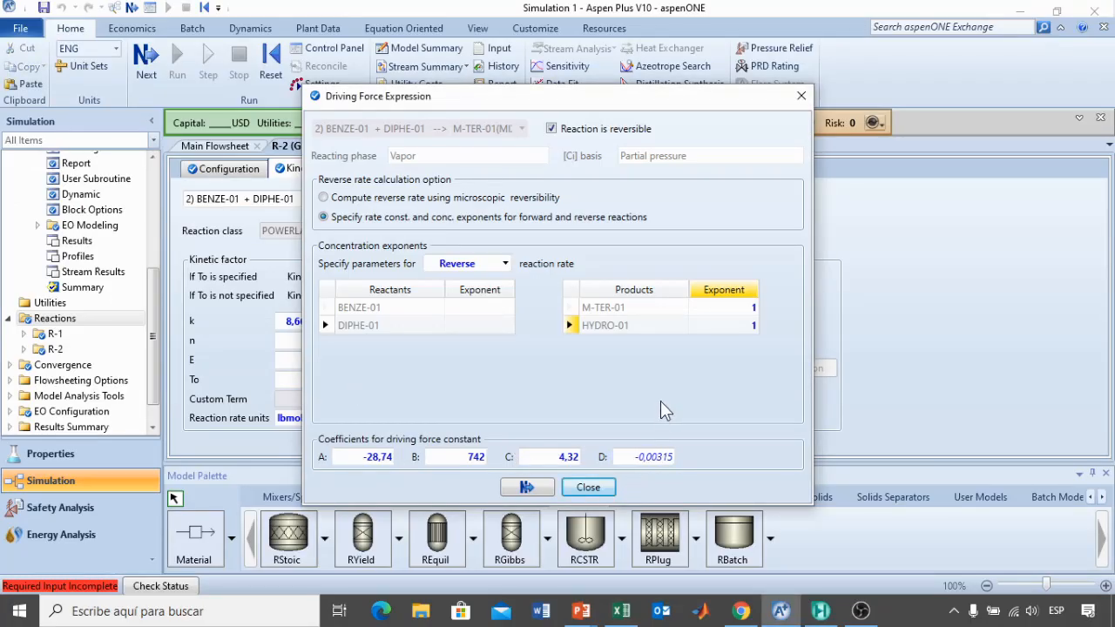
pyautogui.click(588, 487)
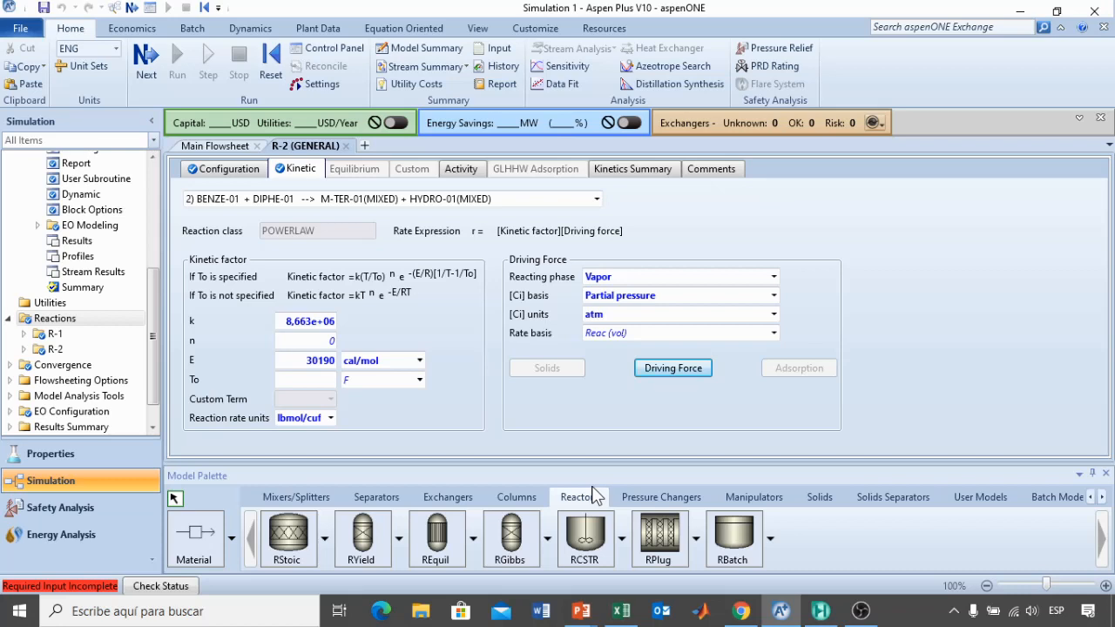
# - Include reaction set R-1 in the setup of the PIROLIS plug flow reactor
pyautogui.moveTo(154, 307); pyautogui.dragTo(155, 245)
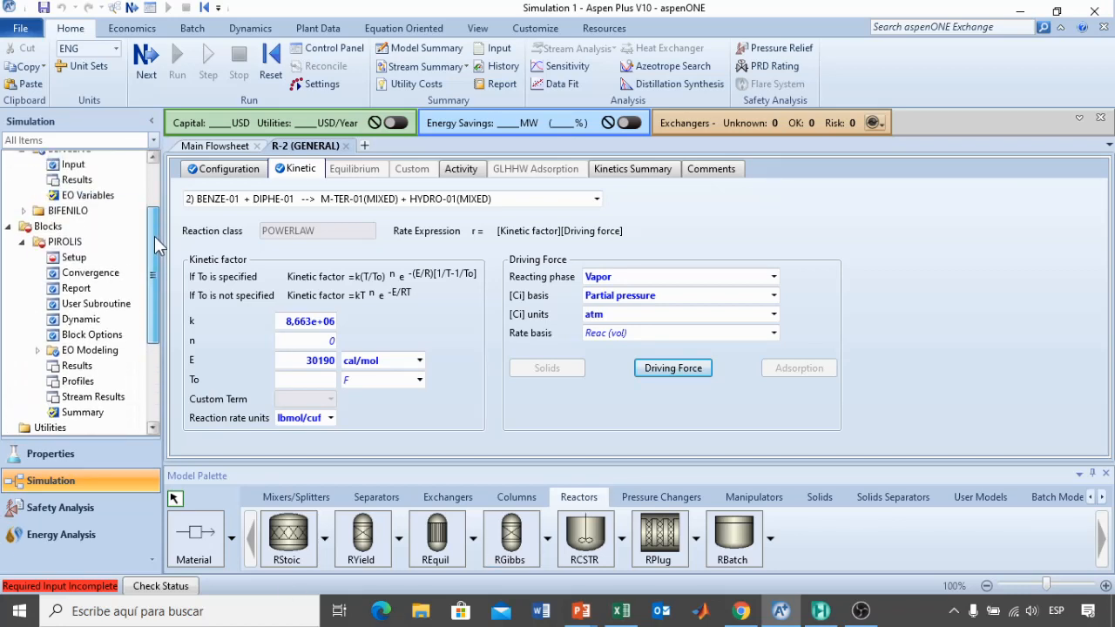
pyautogui.click(74, 257)
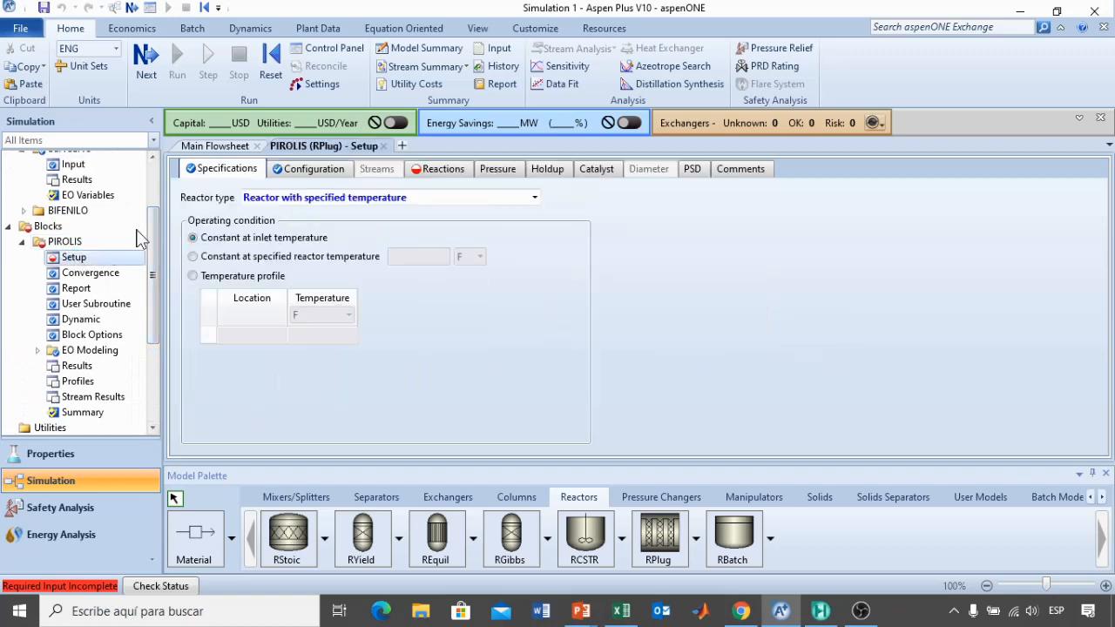
pyautogui.click(440, 170)
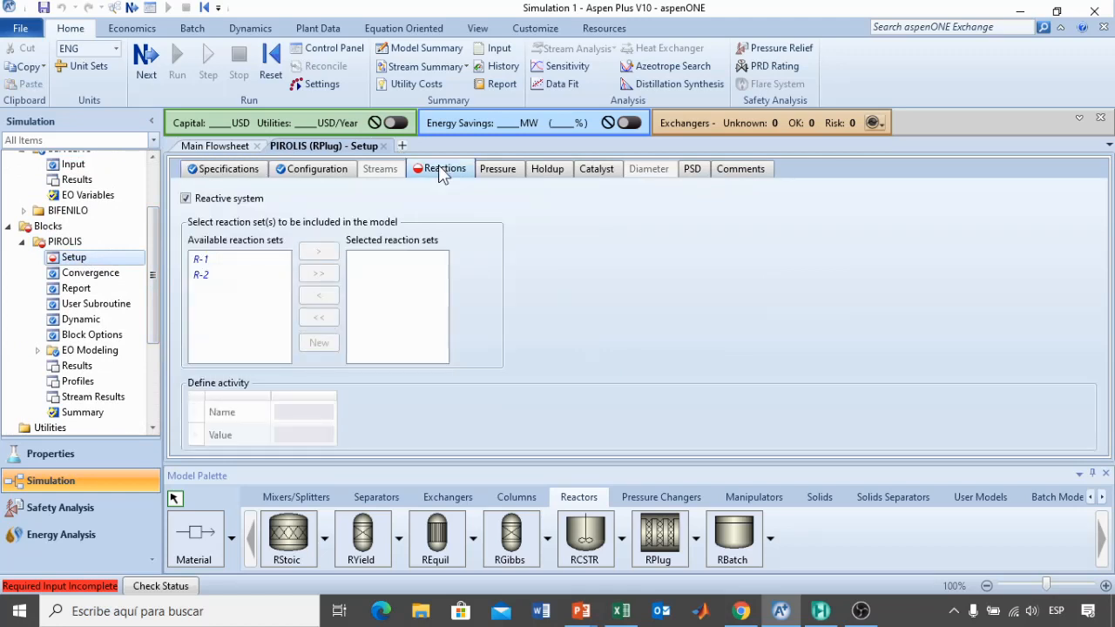
pyautogui.click(204, 259)
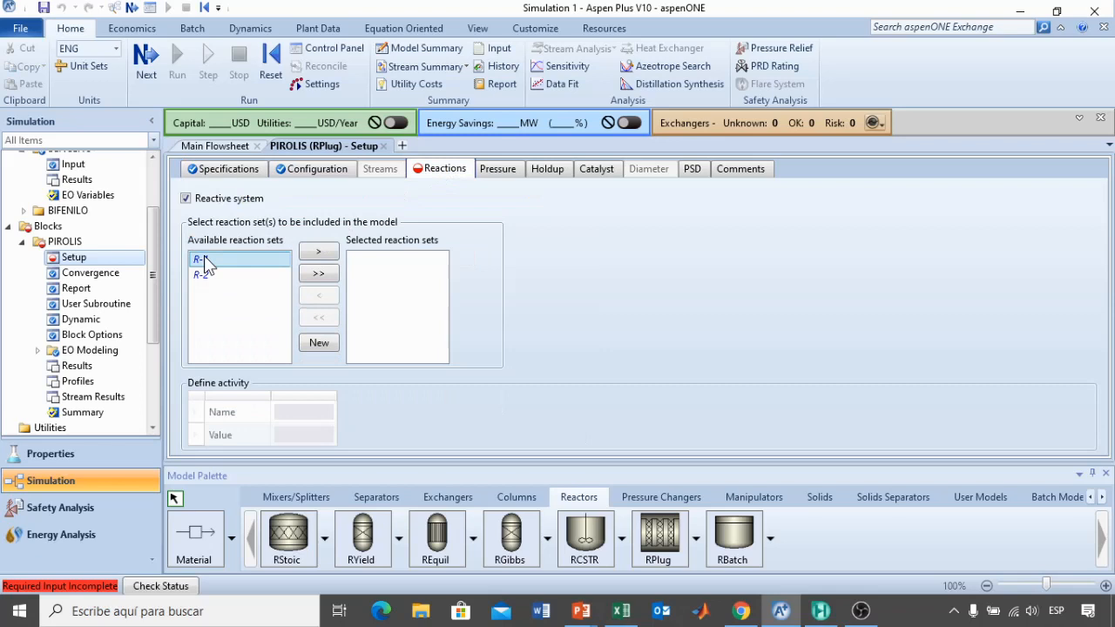
pyautogui.click(318, 251)
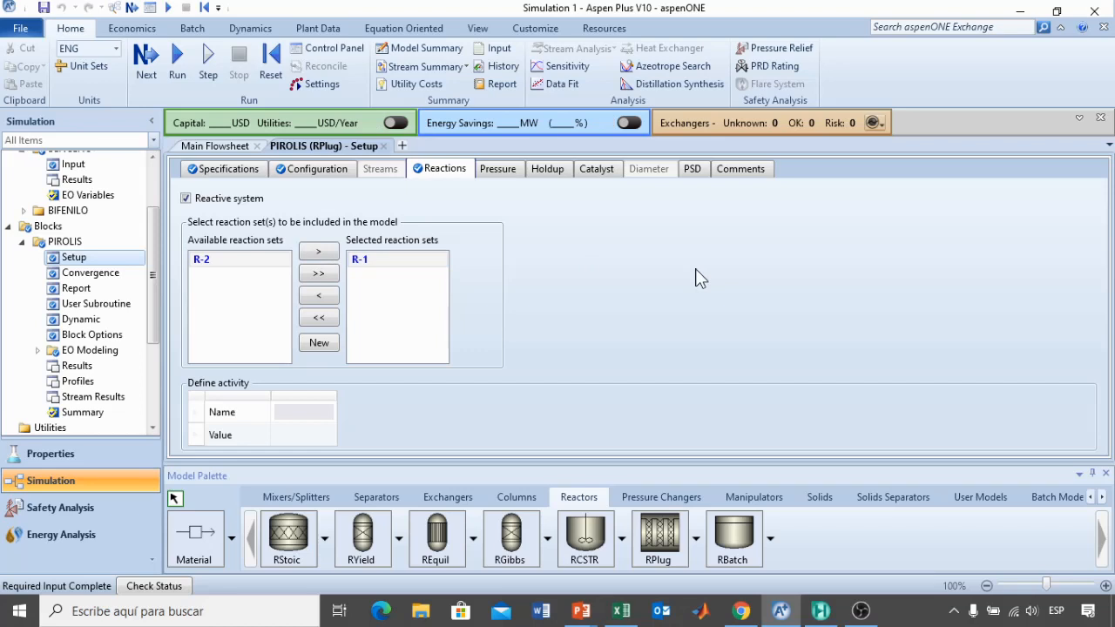
# - Run the simulation with the completed input
pyautogui.click(146, 73)
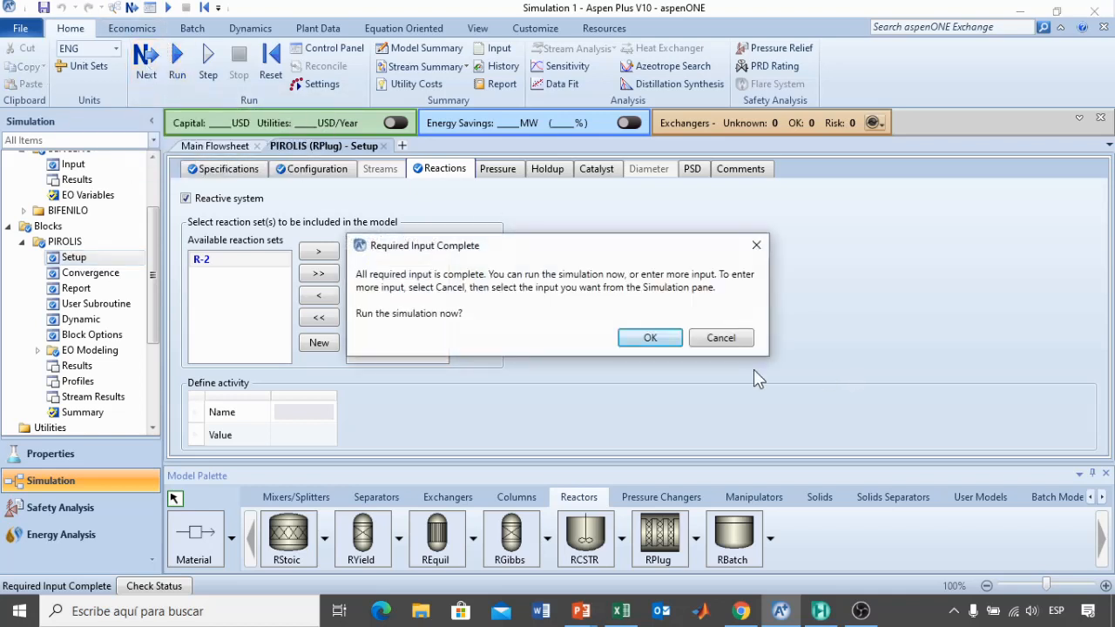
pyautogui.click(650, 338)
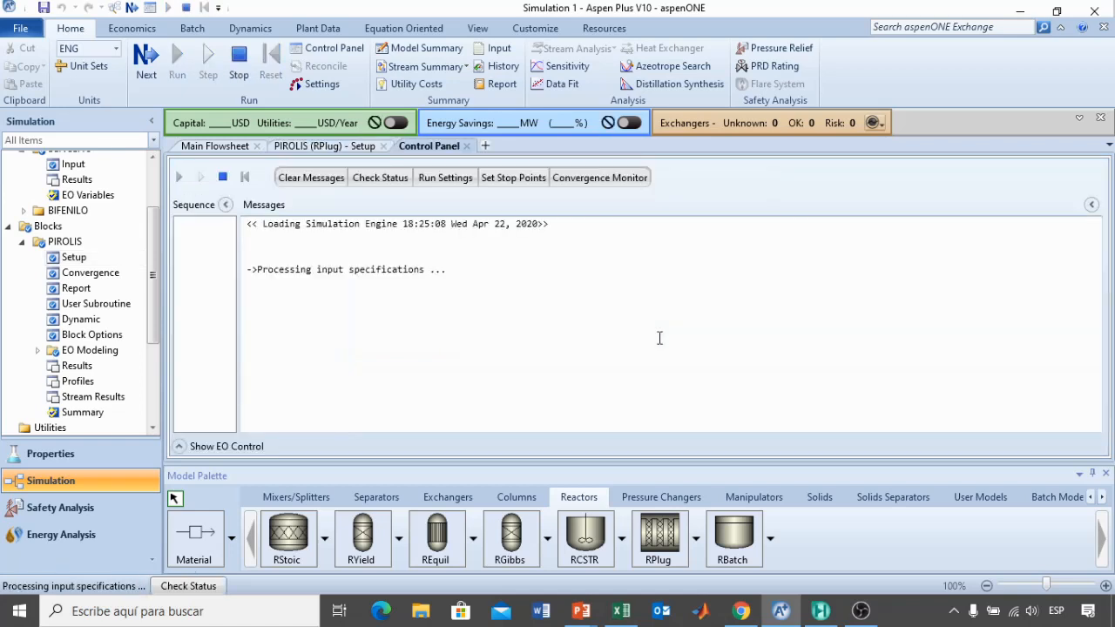
pyautogui.hotkey('alt', 'Tab')
pyautogui.hotkey('alt', 'Tab')
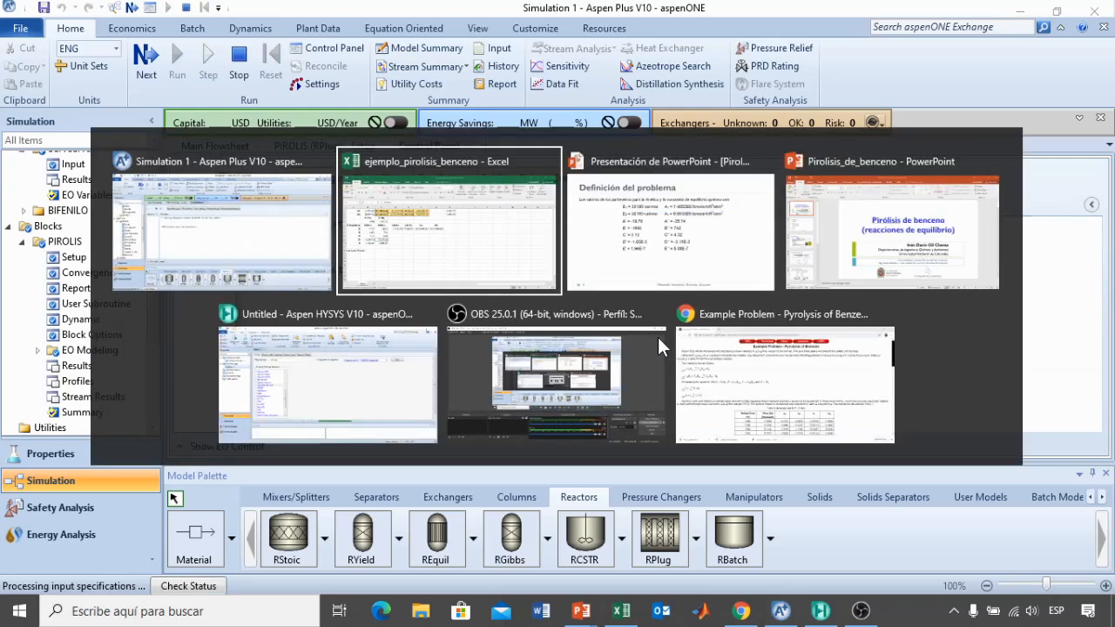
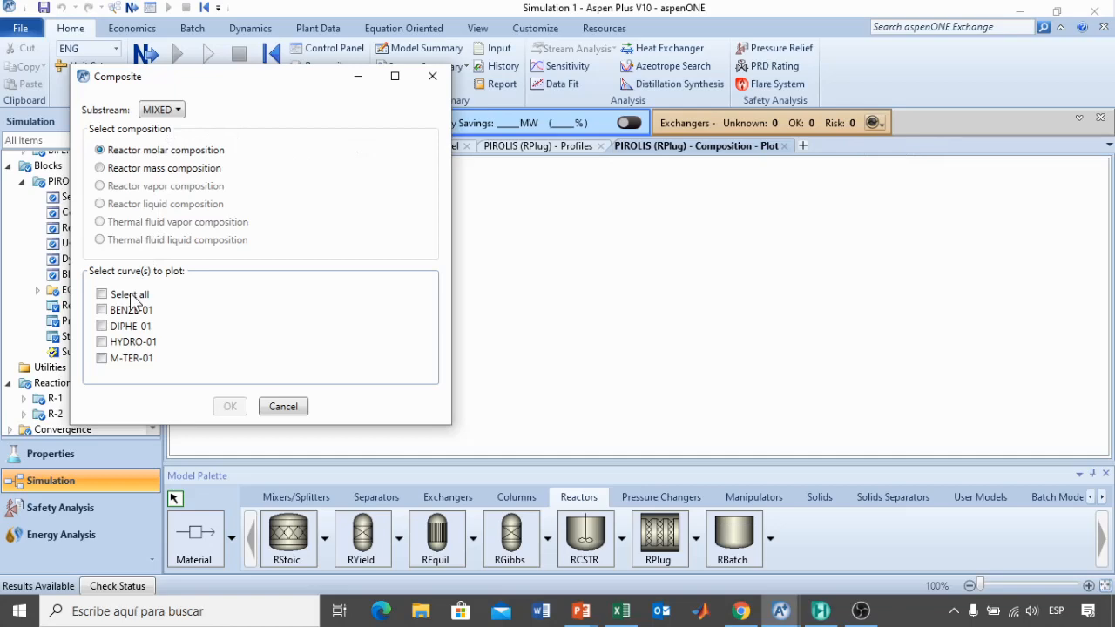
# - Plot the reactor molar composition of all four components and clear the view by moving the legend off the curves and hiding the Model Palette
pyautogui.click(229, 406)
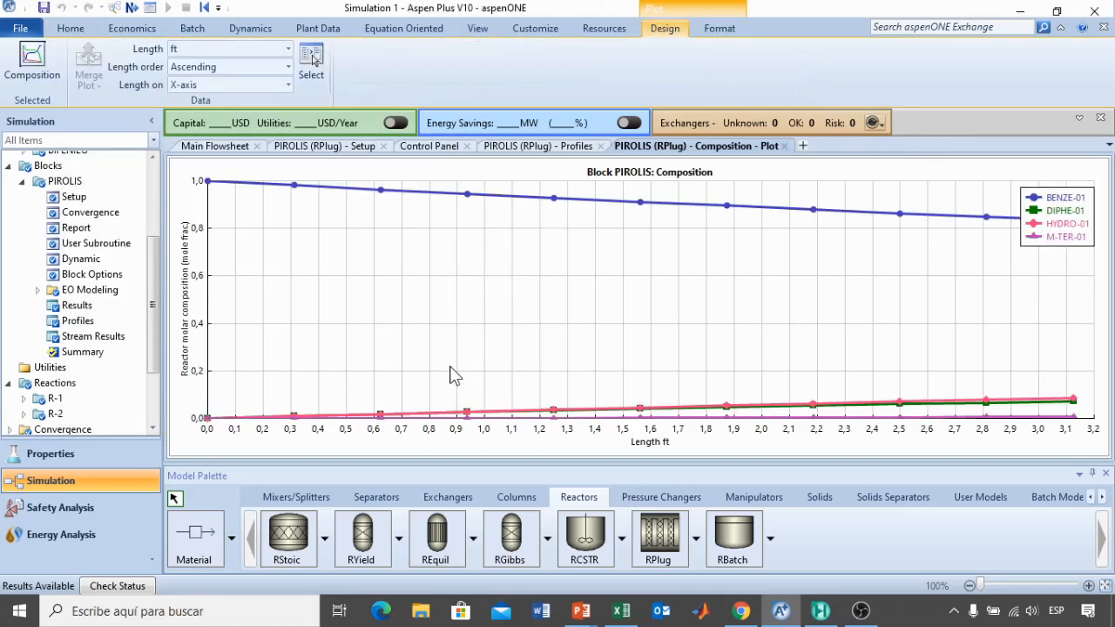
pyautogui.moveTo(1034, 243); pyautogui.dragTo(1005, 346)
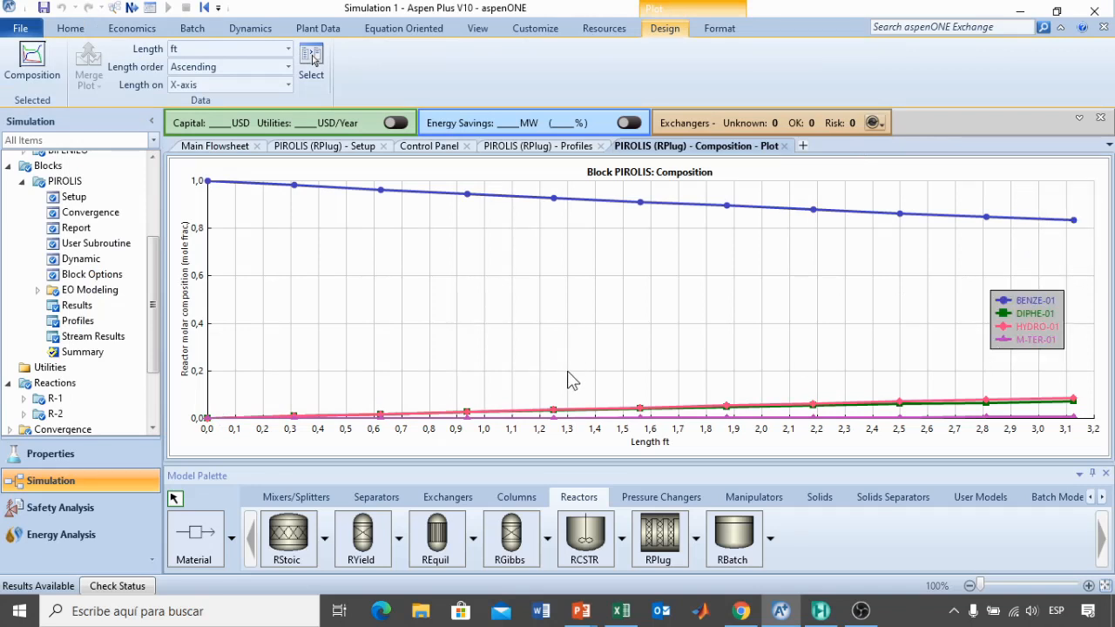
pyautogui.press('F10')
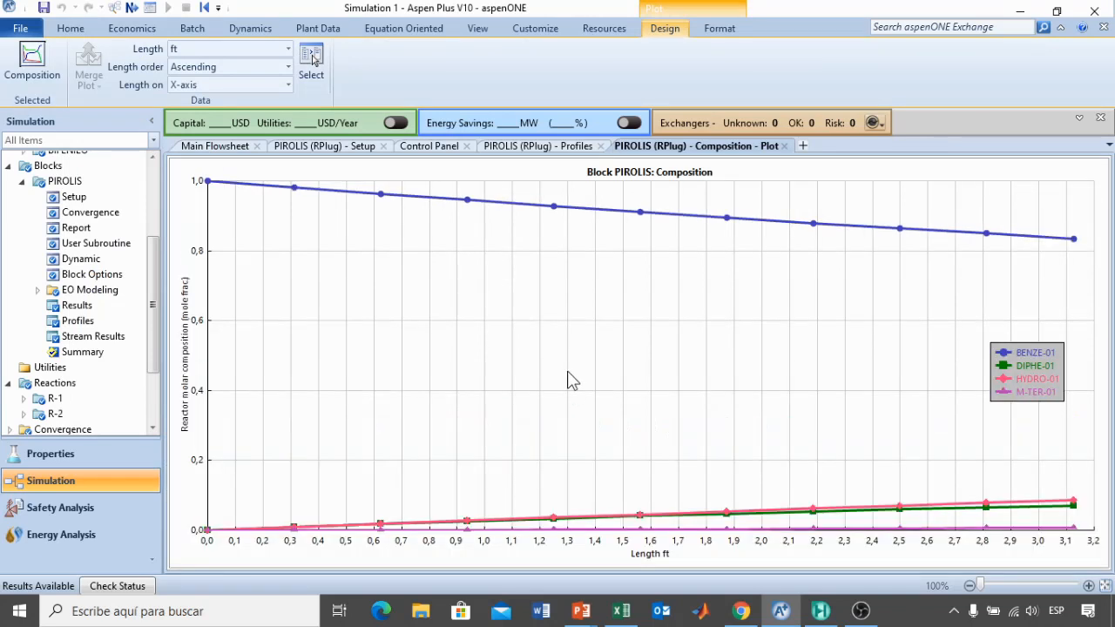
pyautogui.click(575, 378)
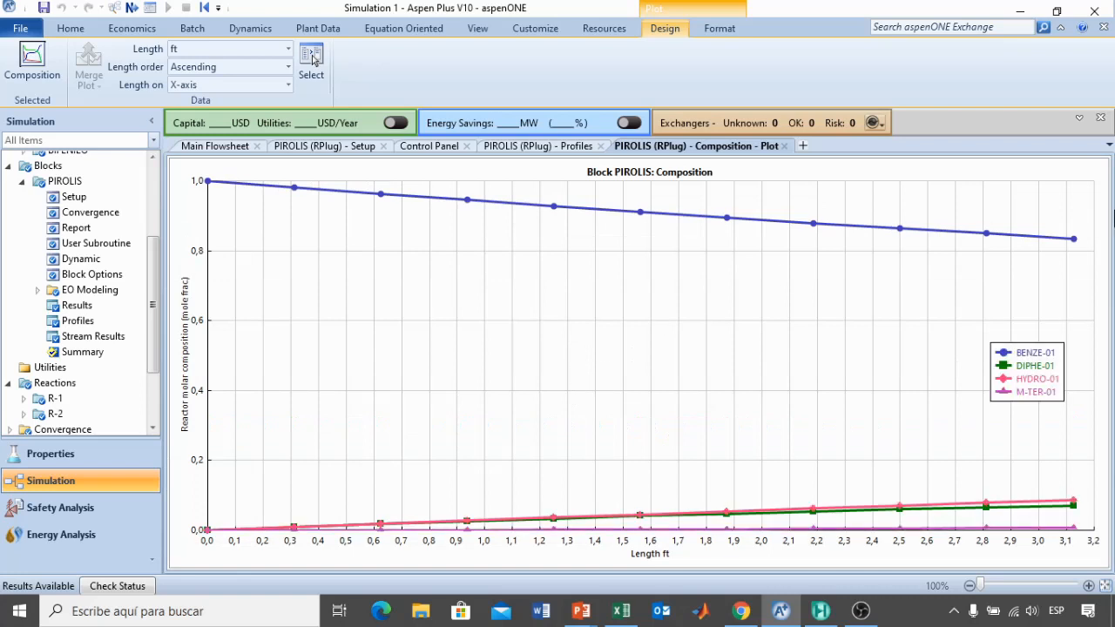
# - Display the PIROLIS molar composition profile table and compare it with the experimental data at 1400 °F on the PowerPoint slide
pyautogui.moveTo(1076, 244)
pyautogui.click(501, 148)
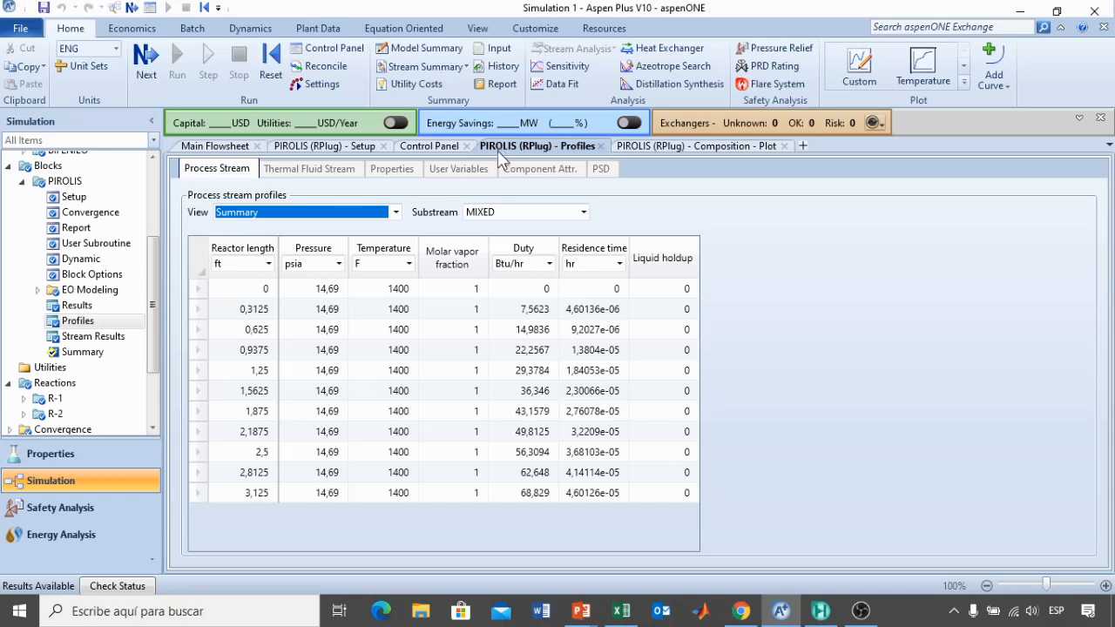
pyautogui.click(394, 212)
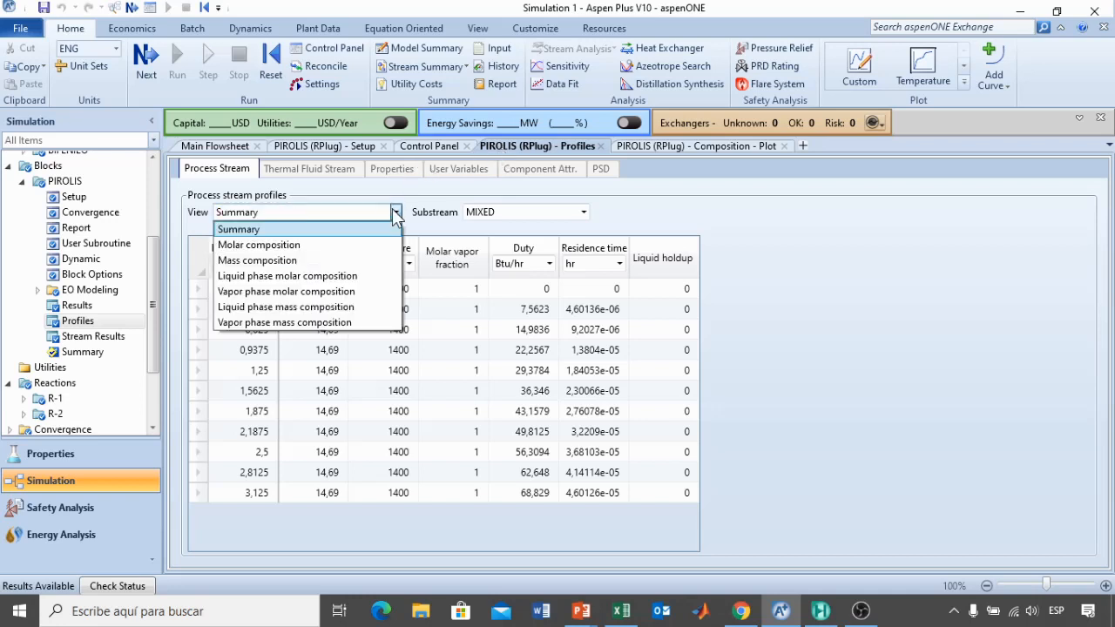
pyautogui.click(262, 245)
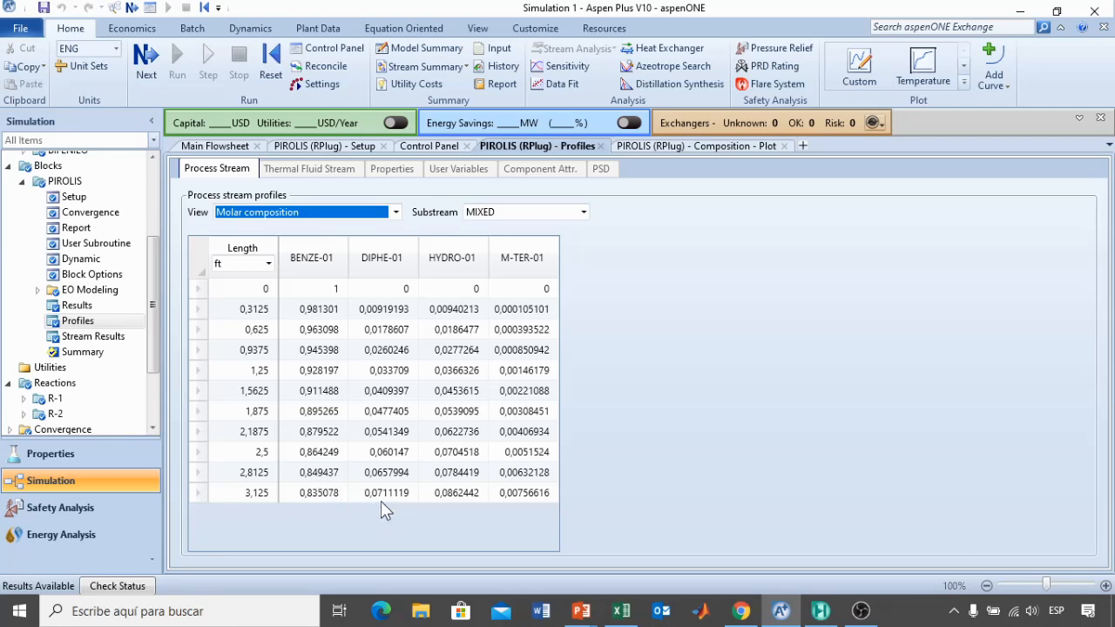
pyautogui.hotkey('alt', 'Tab')
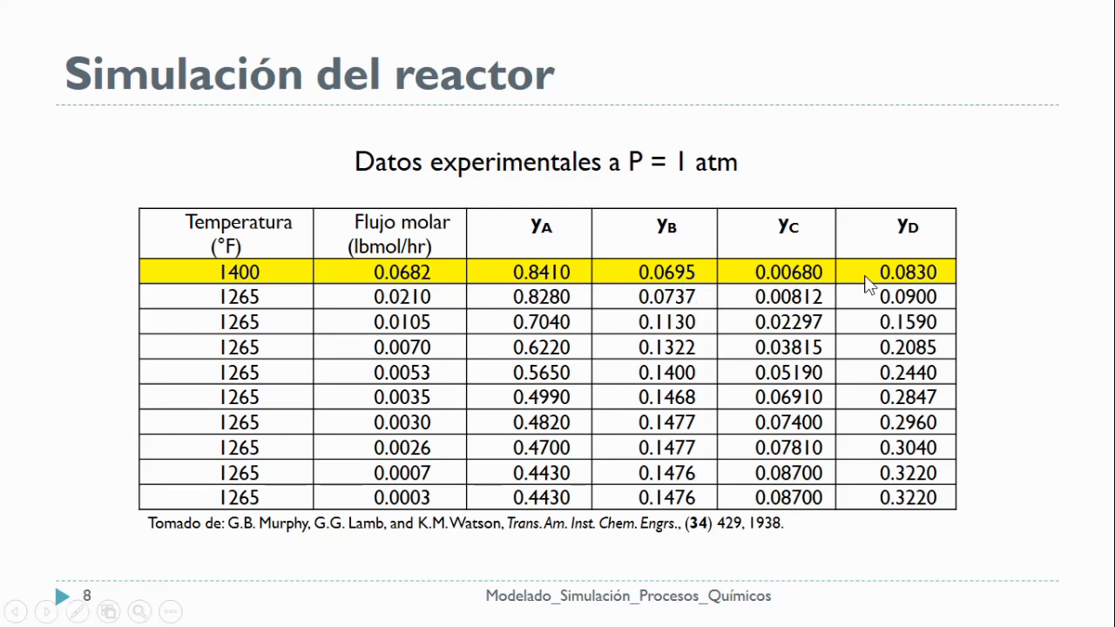
pyautogui.hotkey('alt', 'Tab')
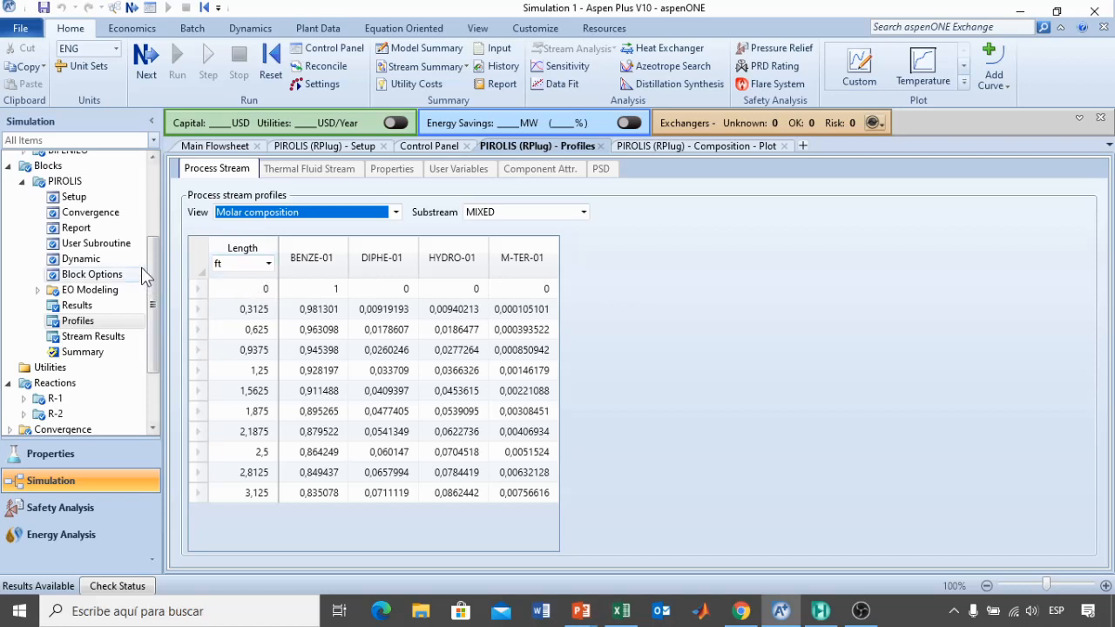
# - Replace reaction set R-1 with R-2 in the setup of the PIROLIS reactor and rerun the simulation
pyautogui.click(99, 197)
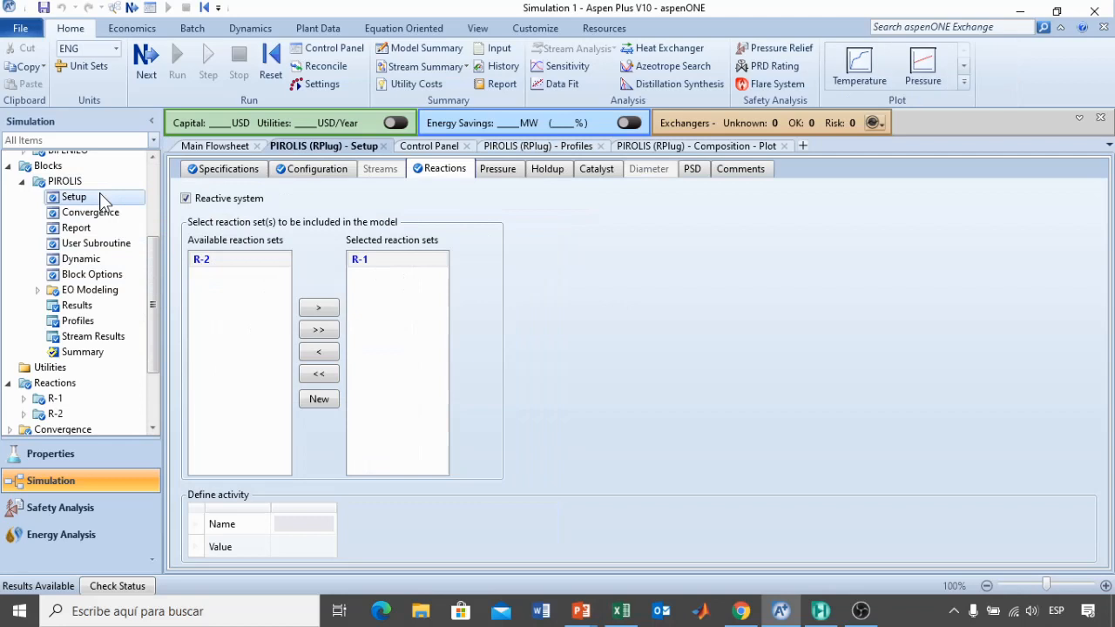
pyautogui.click(357, 266)
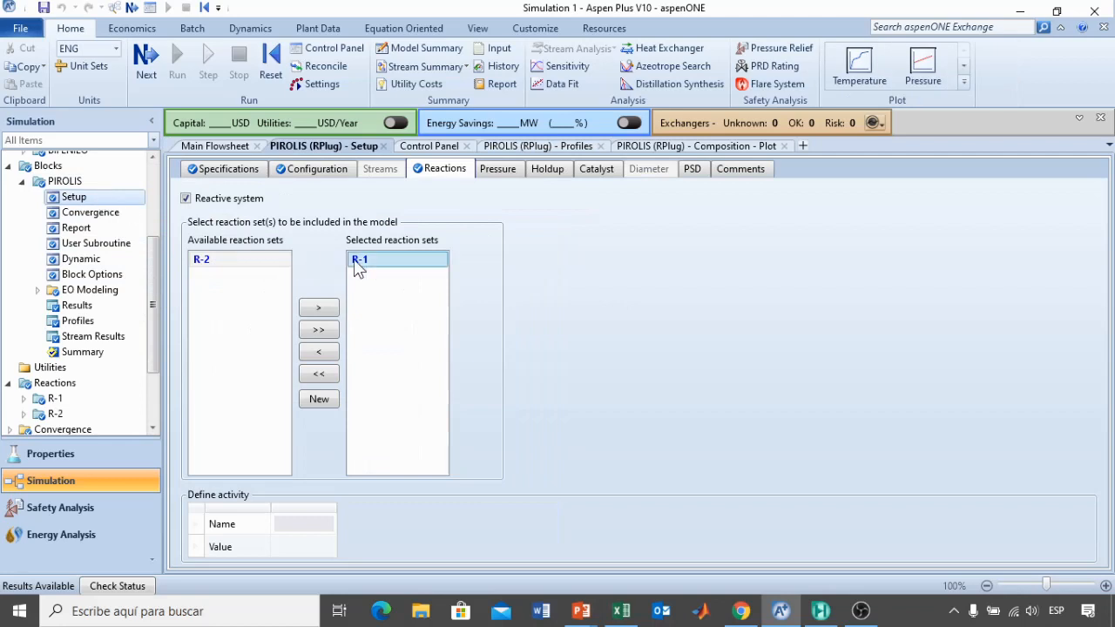
pyautogui.click(319, 352)
pyautogui.keyDown('shift'); pyautogui.click(209, 274); pyautogui.keyUp('shift')
pyautogui.click(209, 275)
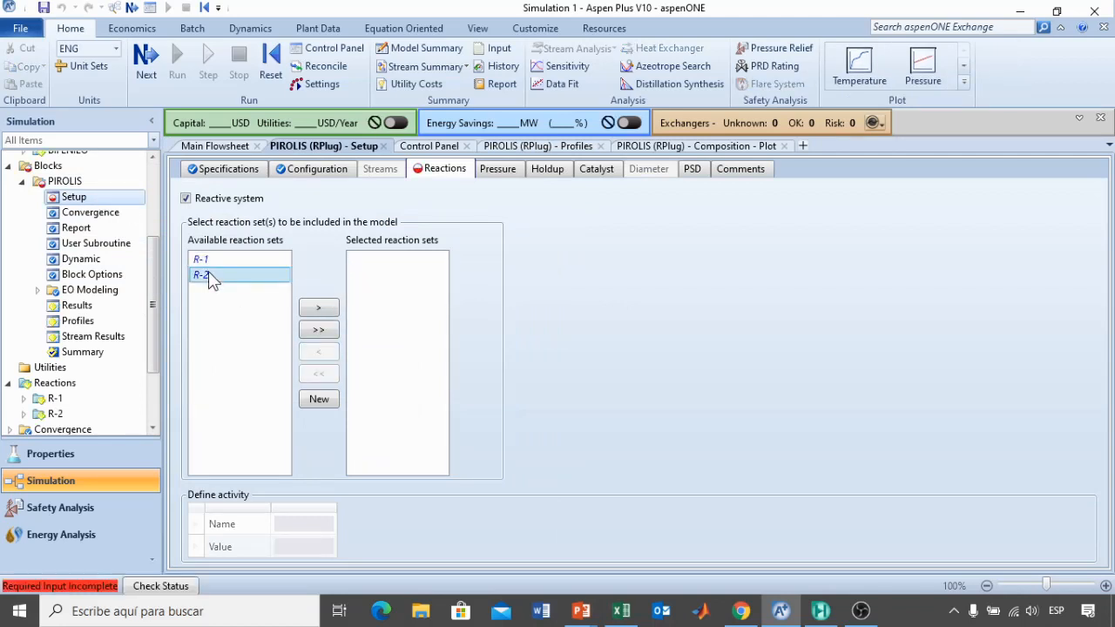
pyautogui.click(312, 309)
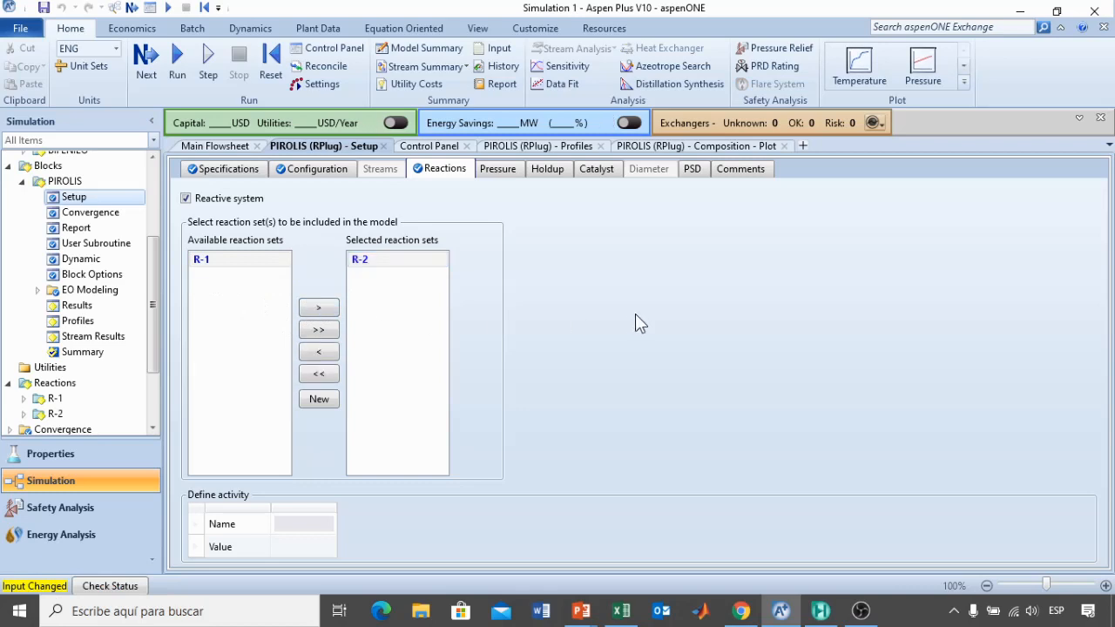
pyautogui.click(175, 66)
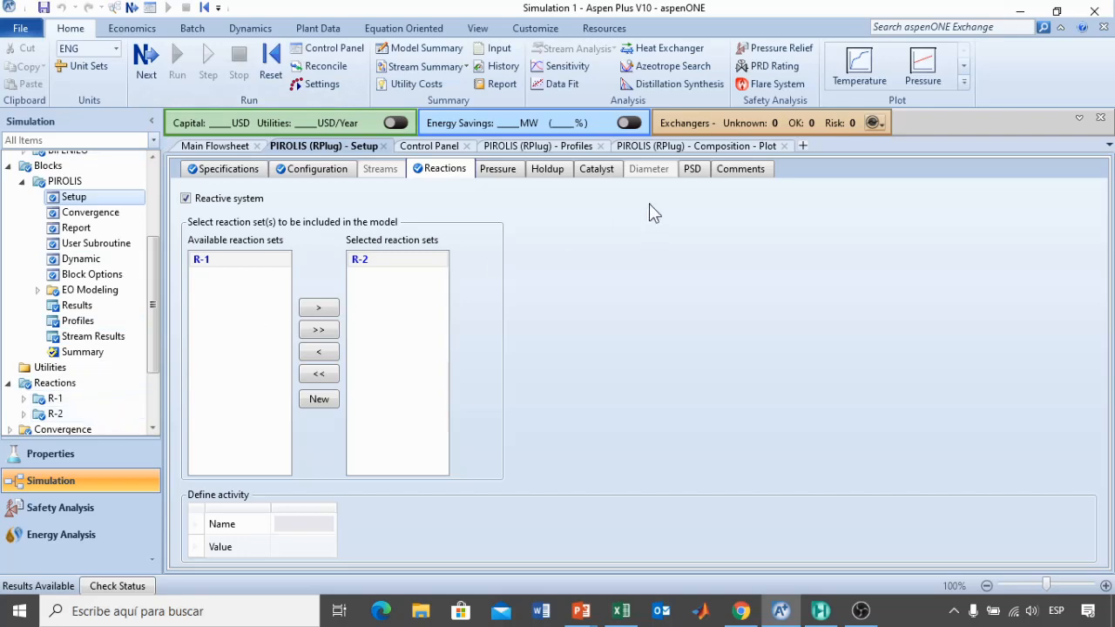
# - Review the updated PIROLIS composition plot, moving its legend clear of the curves, and examine the composition profile table
pyautogui.click(700, 145)
pyautogui.moveTo(1065, 251); pyautogui.dragTo(1028, 421)
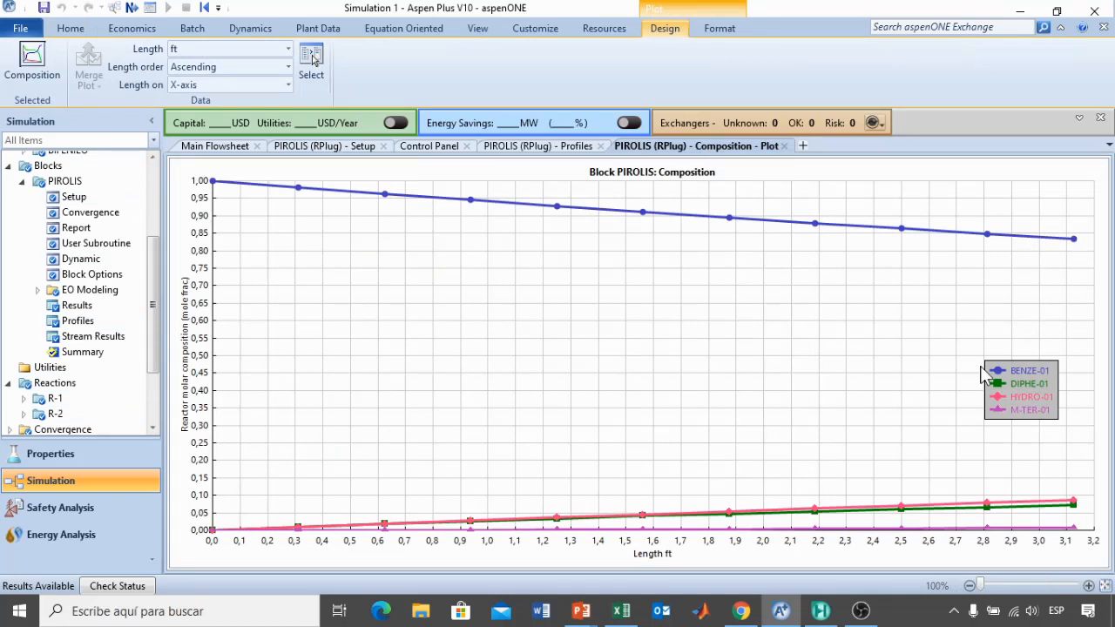
pyautogui.click(547, 147)
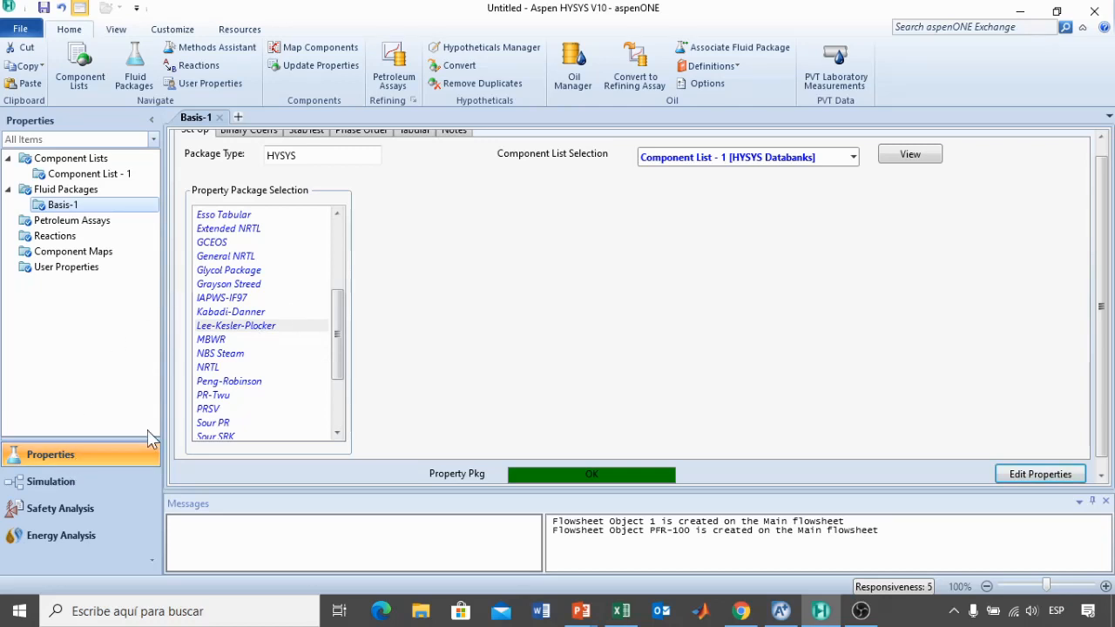
# - Create a new reaction set and add two kinetic reactions to it
pyautogui.click(52, 237)
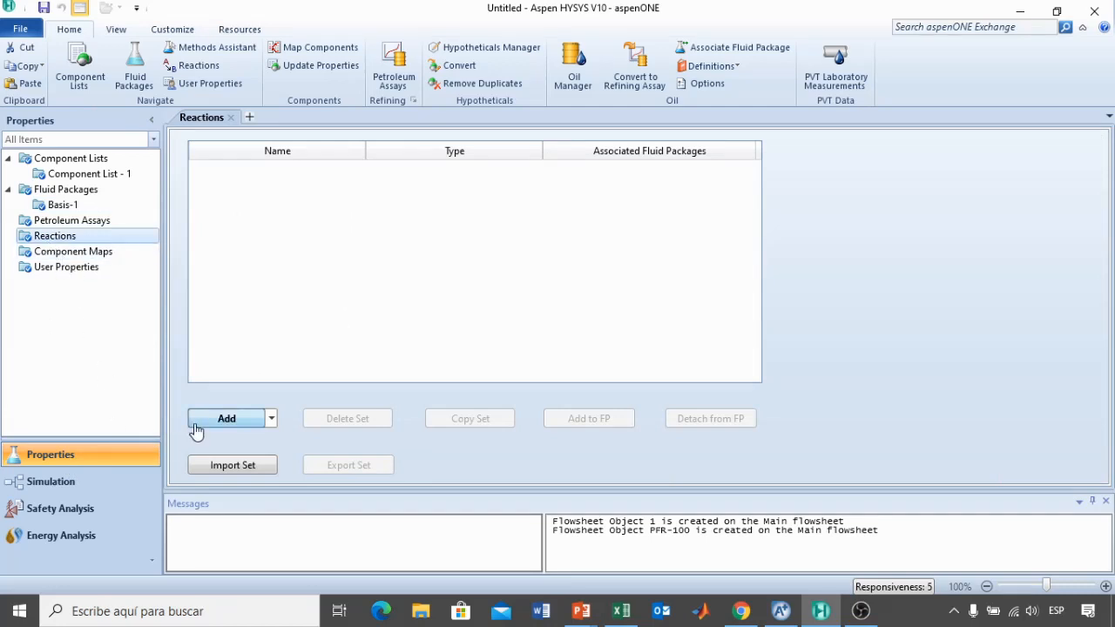
pyautogui.click(225, 419)
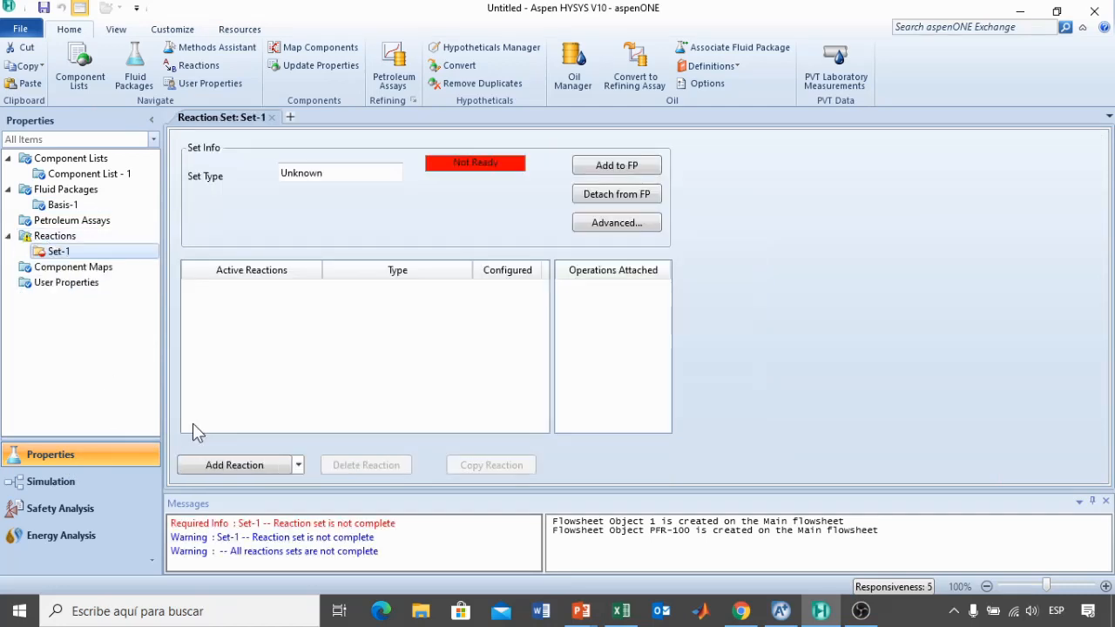
pyautogui.click(220, 468)
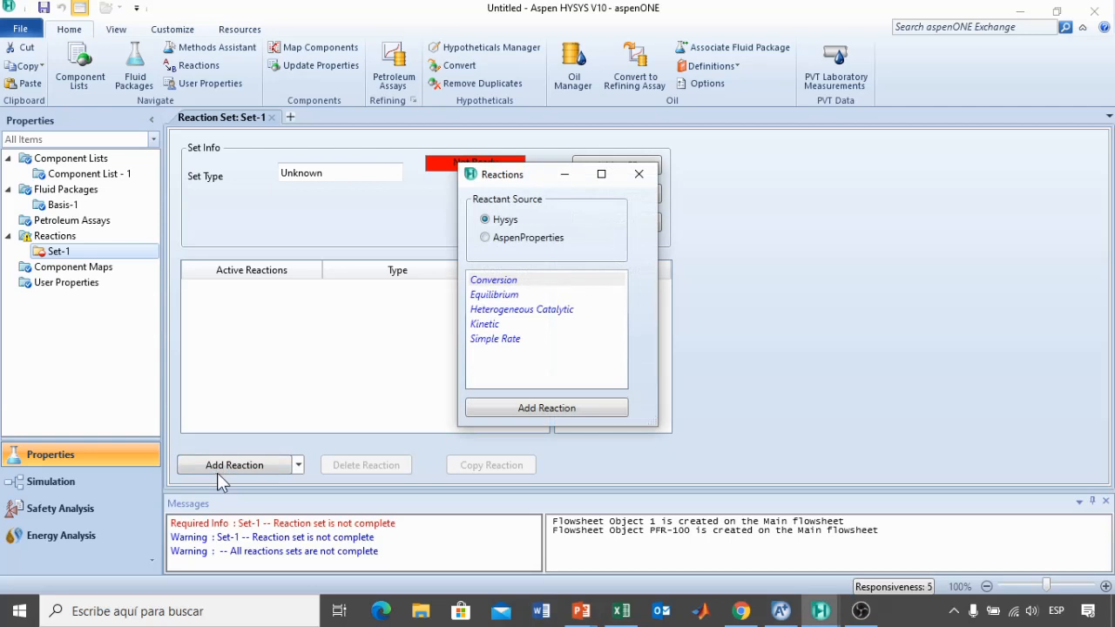
pyautogui.click(493, 327)
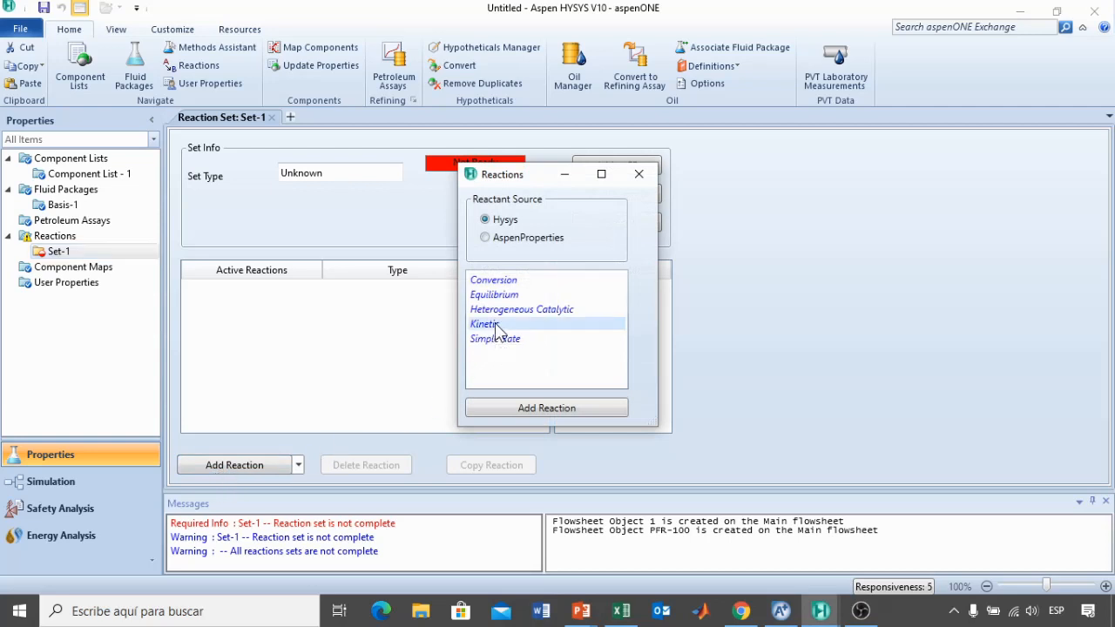
pyautogui.click(544, 417)
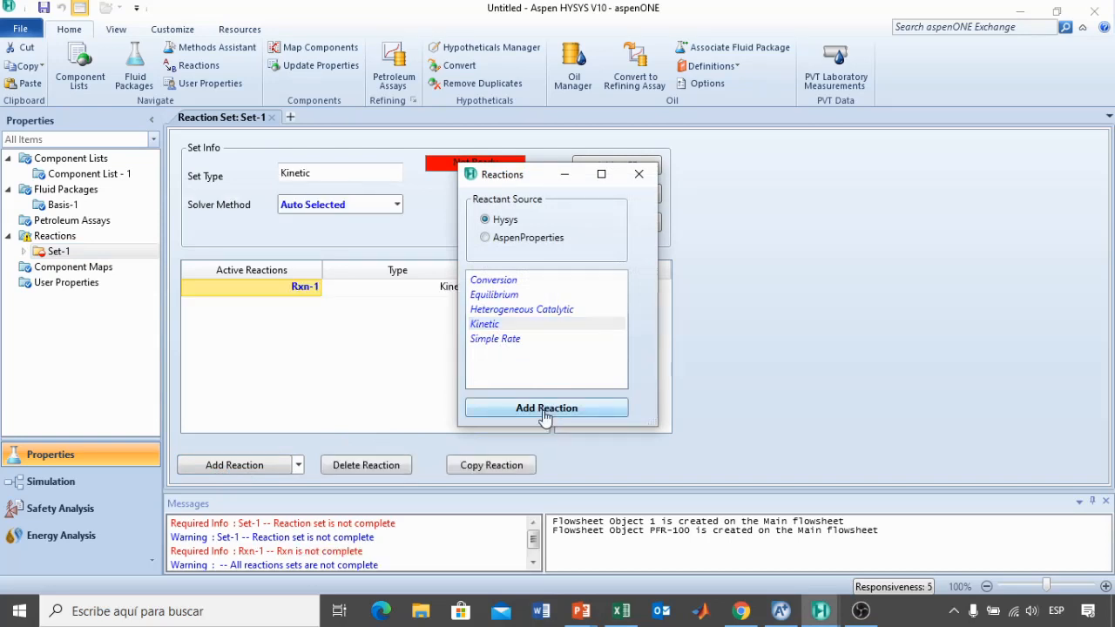
pyautogui.click(490, 326)
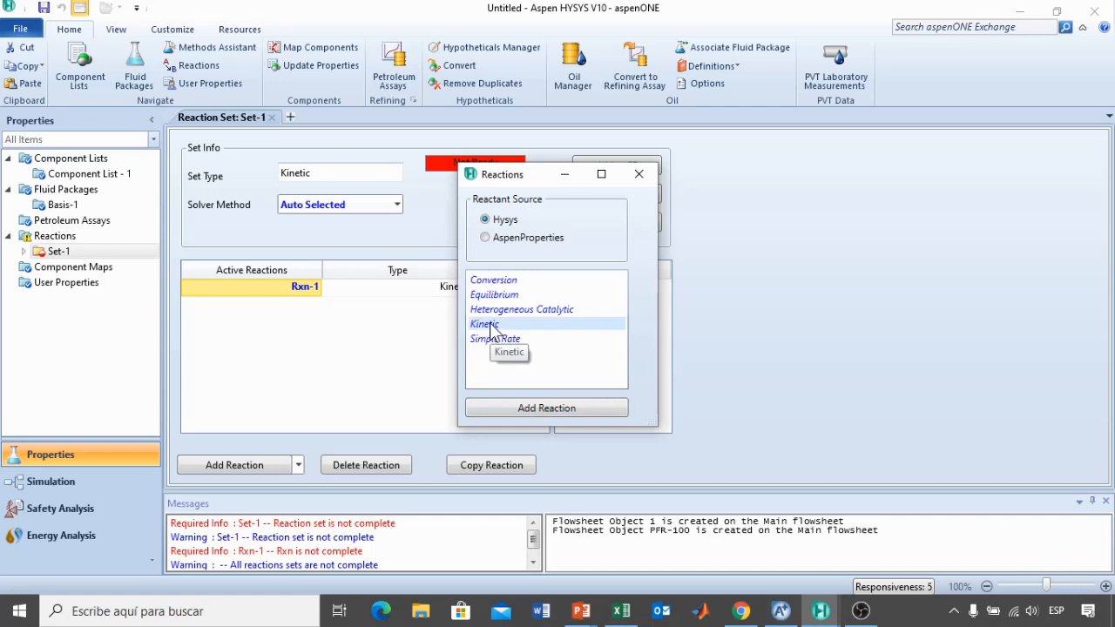
pyautogui.click(533, 410)
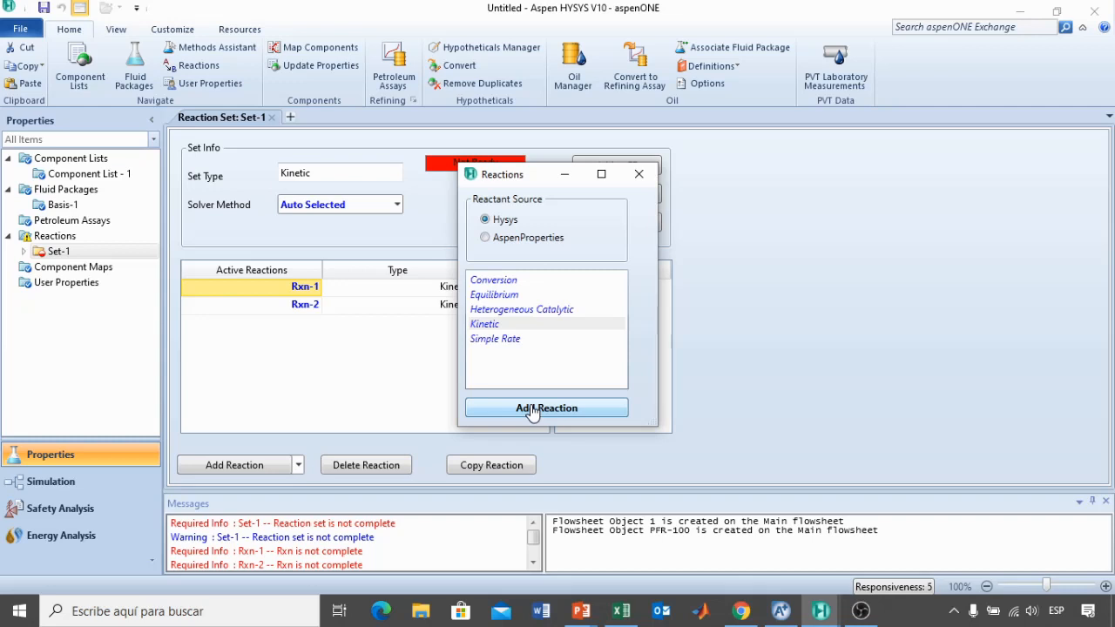
pyautogui.click(640, 175)
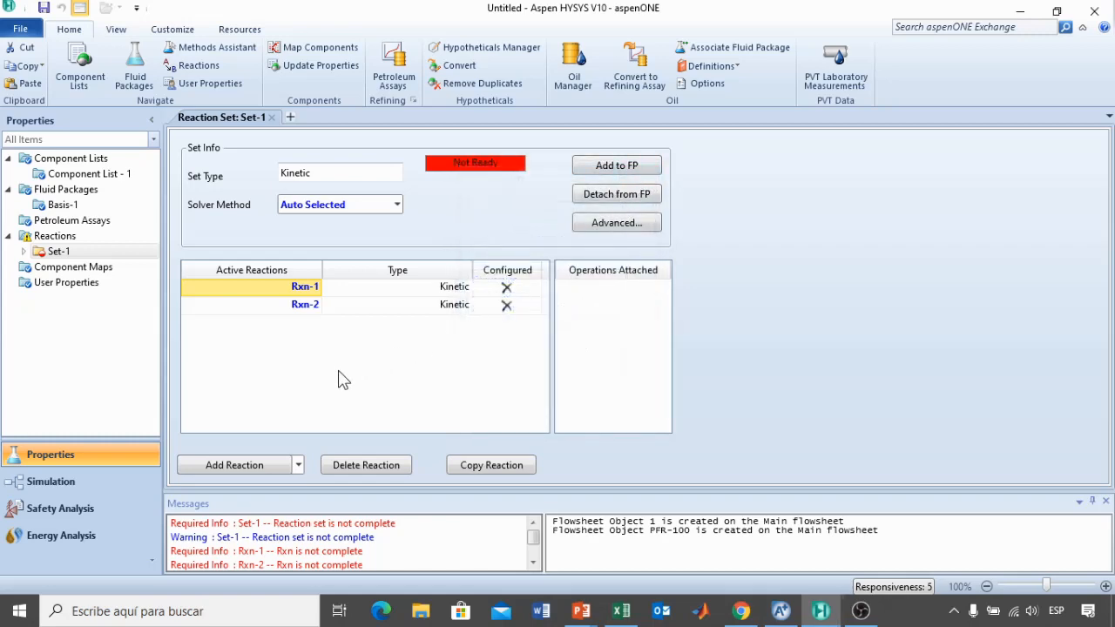
# - Add Benzene, BiPhenyl and Hydrogen as the components of kinetic reaction Rxn-1
pyautogui.doubleClick(300, 287)
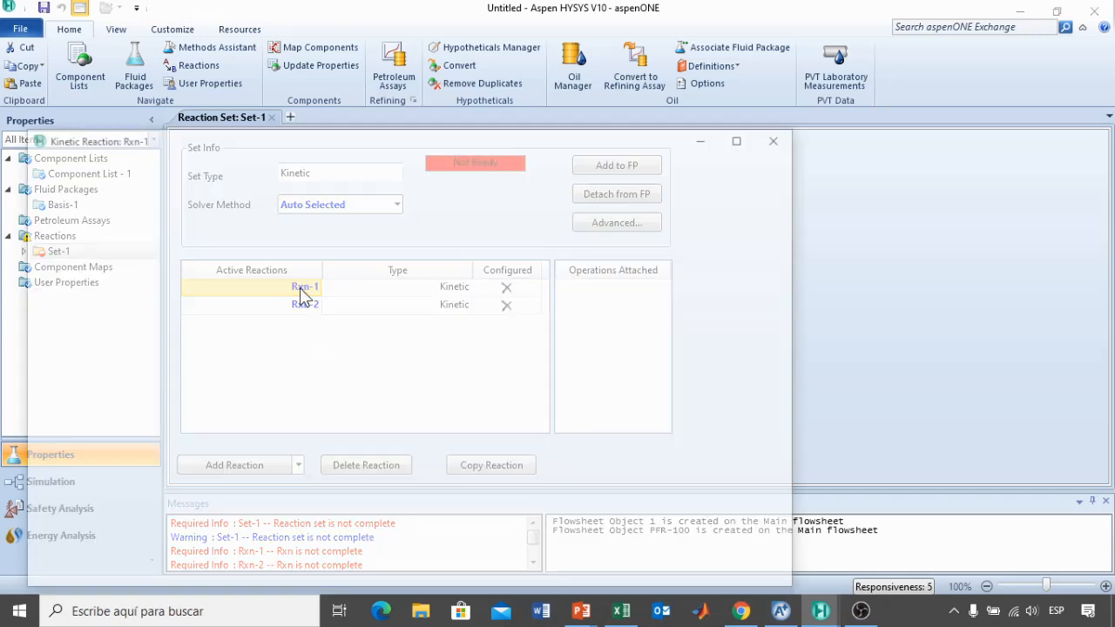
pyautogui.moveTo(348, 138); pyautogui.dragTo(420, 58)
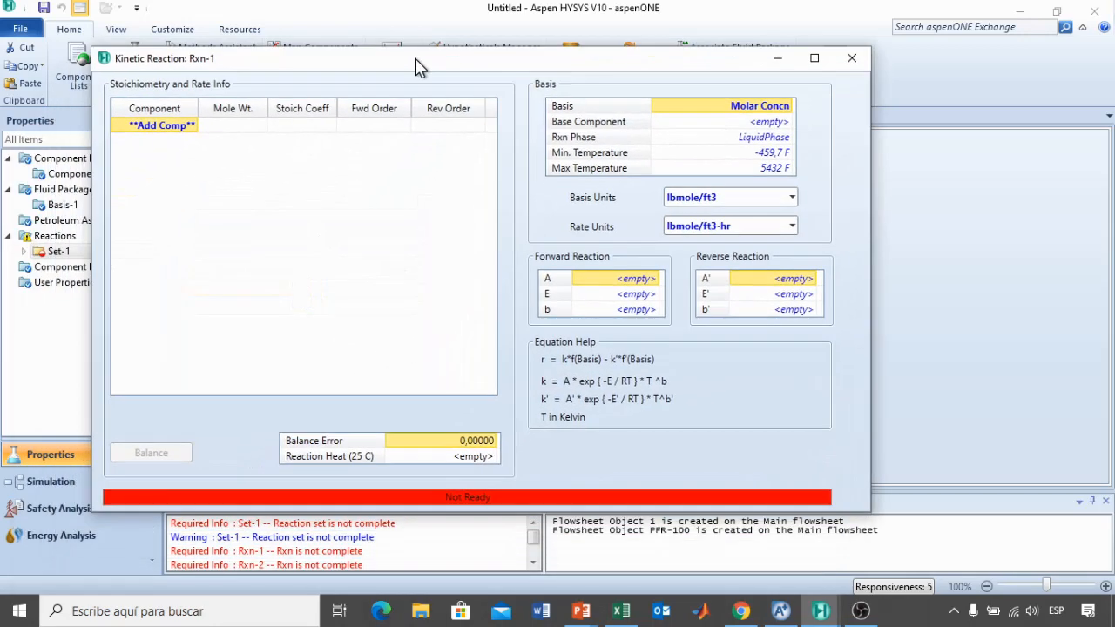
pyautogui.click(194, 128)
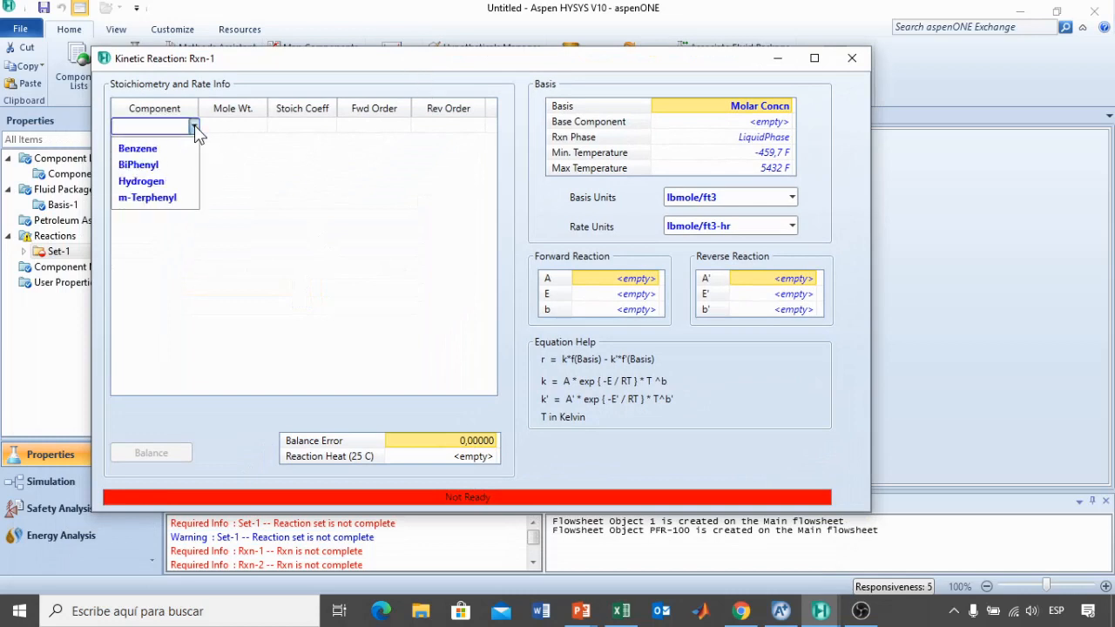
pyautogui.click(148, 149)
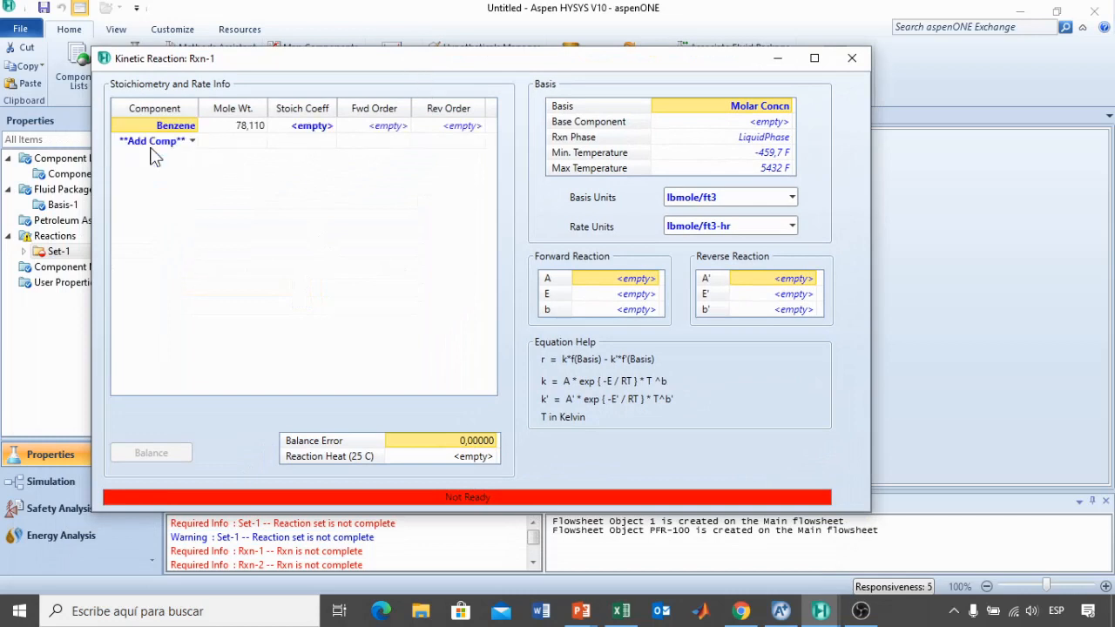
pyautogui.click(194, 140)
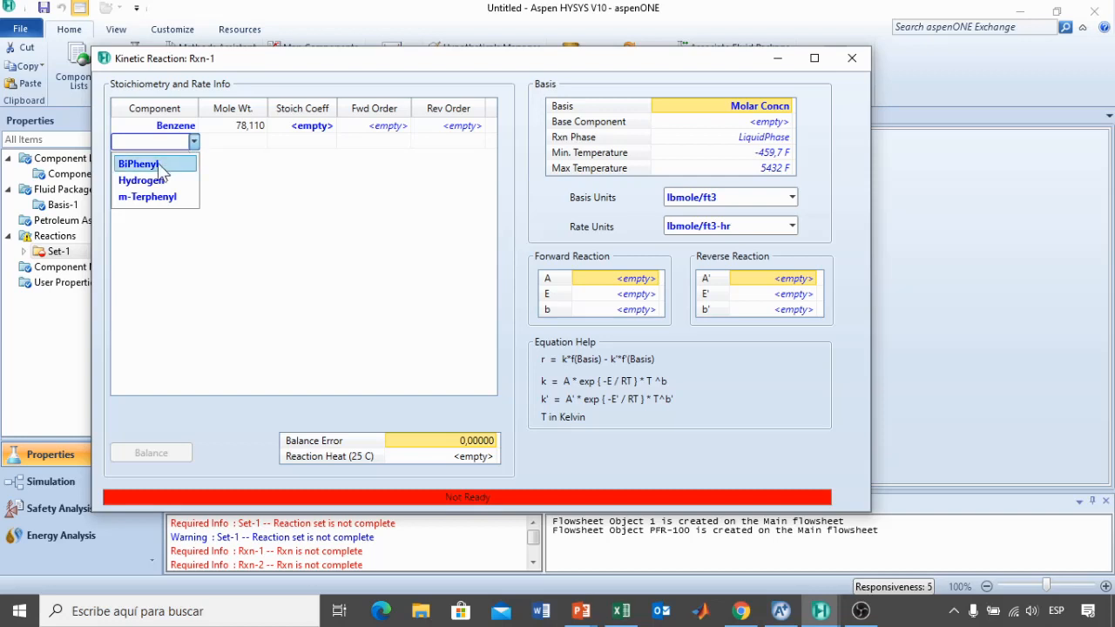
pyautogui.click(148, 165)
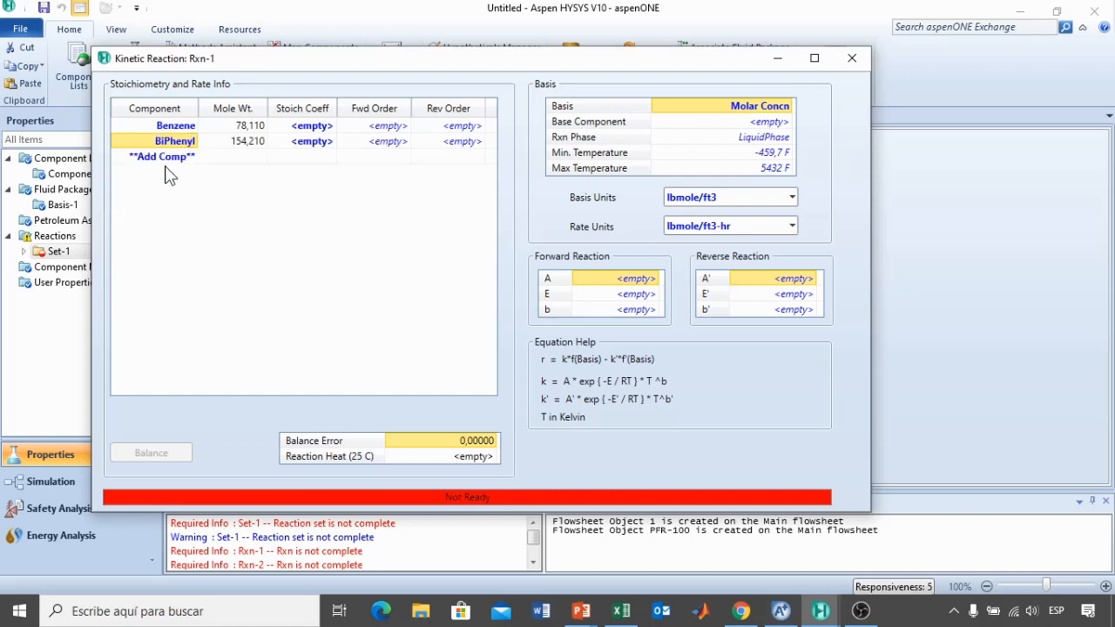
pyautogui.click(195, 156)
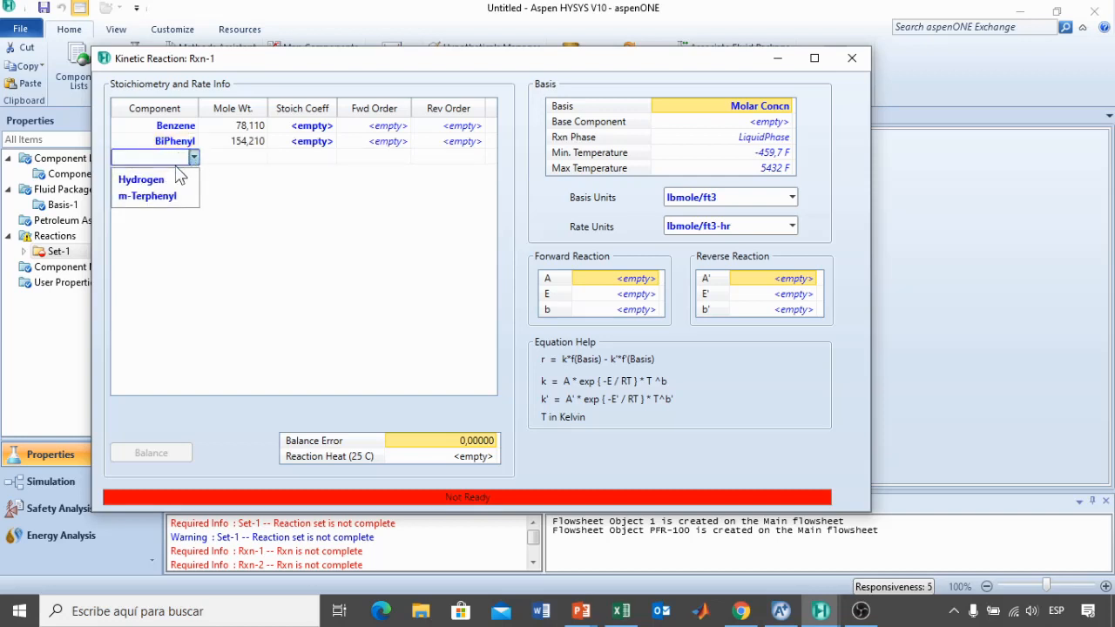
pyautogui.click(140, 180)
# - Set the Rxn-1 stoichiometric coefficients to -1 for Benzene, 0,5 for BiPhenyl and 0,5 for Hydrogen
pyautogui.click(303, 126)
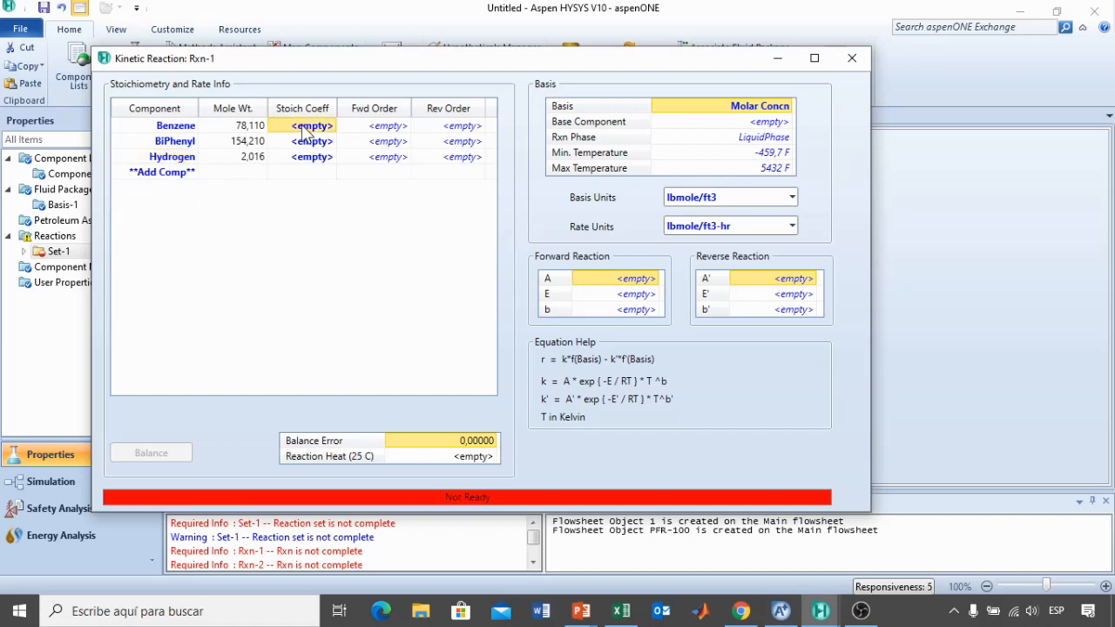
pyautogui.write('-1')
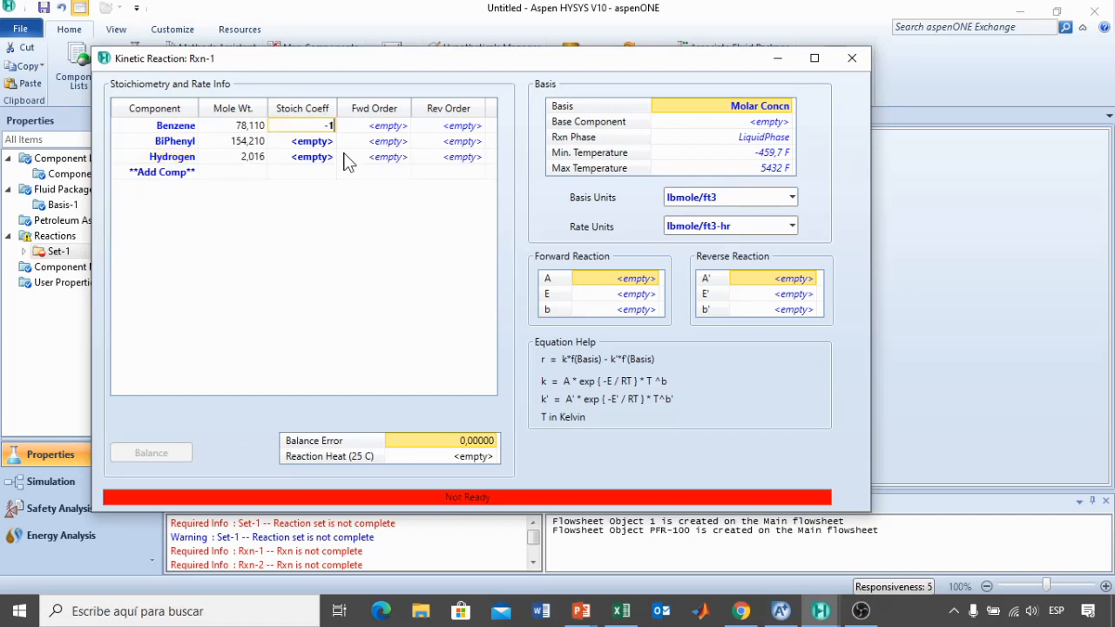
pyautogui.press('Return')
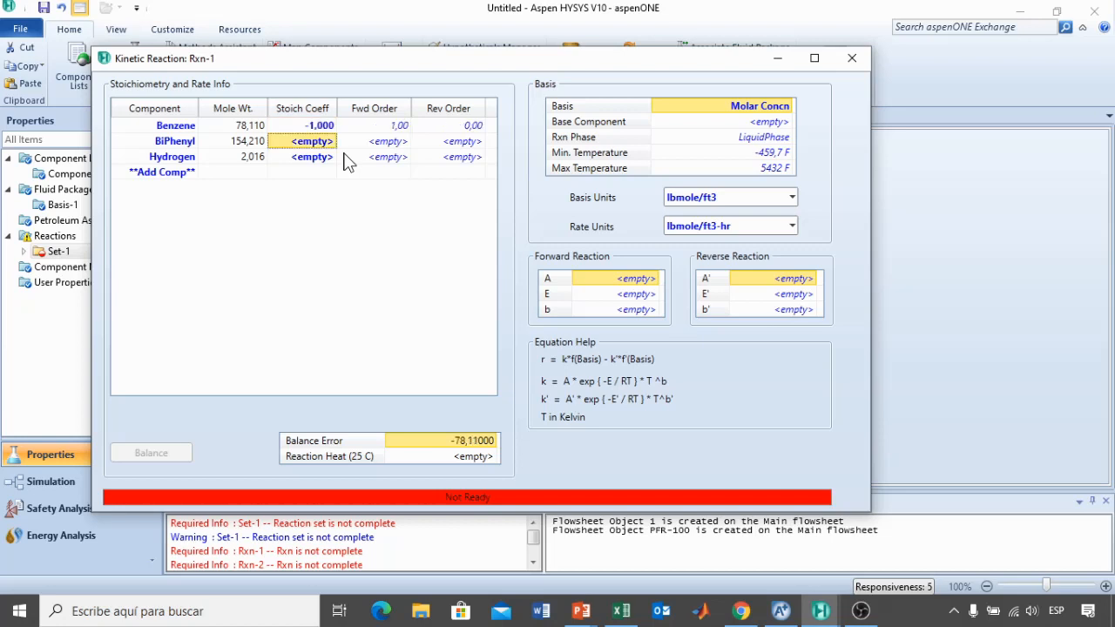
pyautogui.write('0,5')
pyautogui.press('Return')
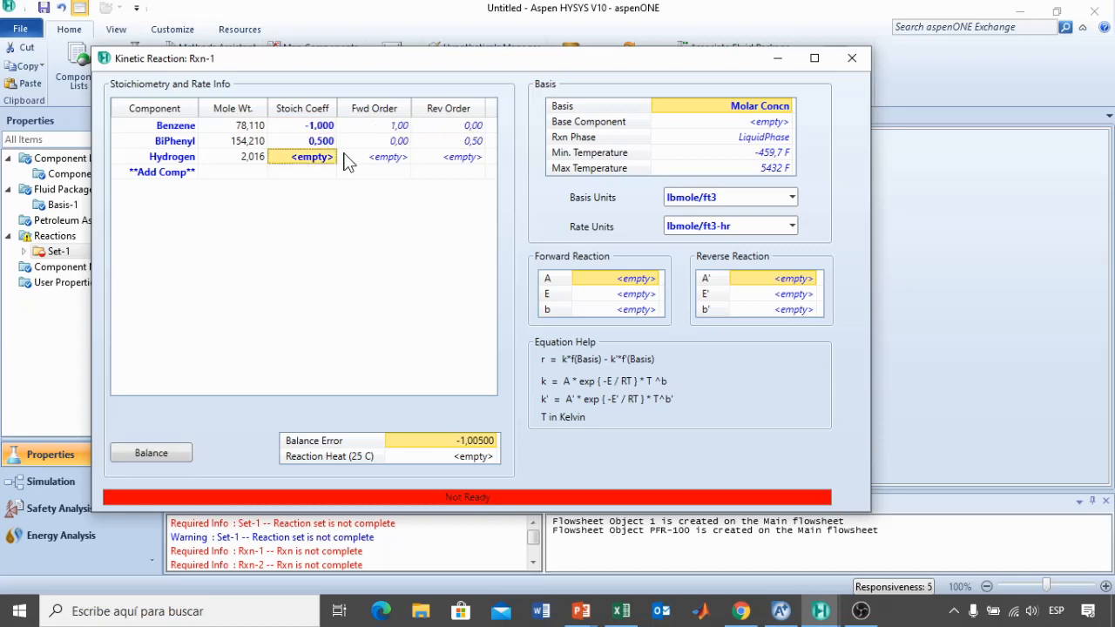
pyautogui.write('0,5')
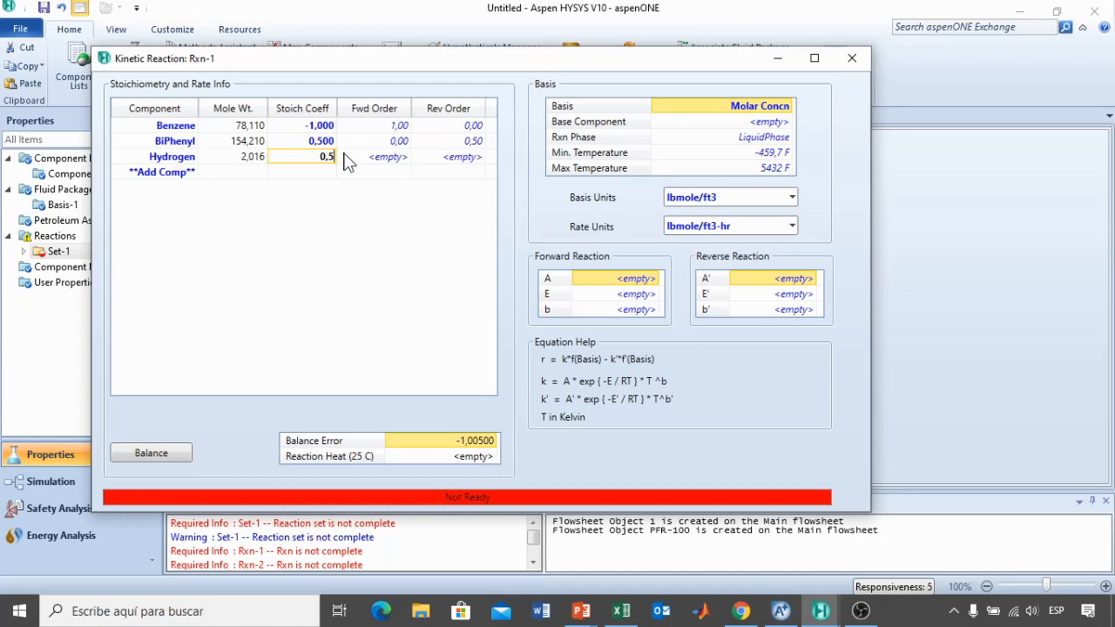
pyautogui.press('Return')
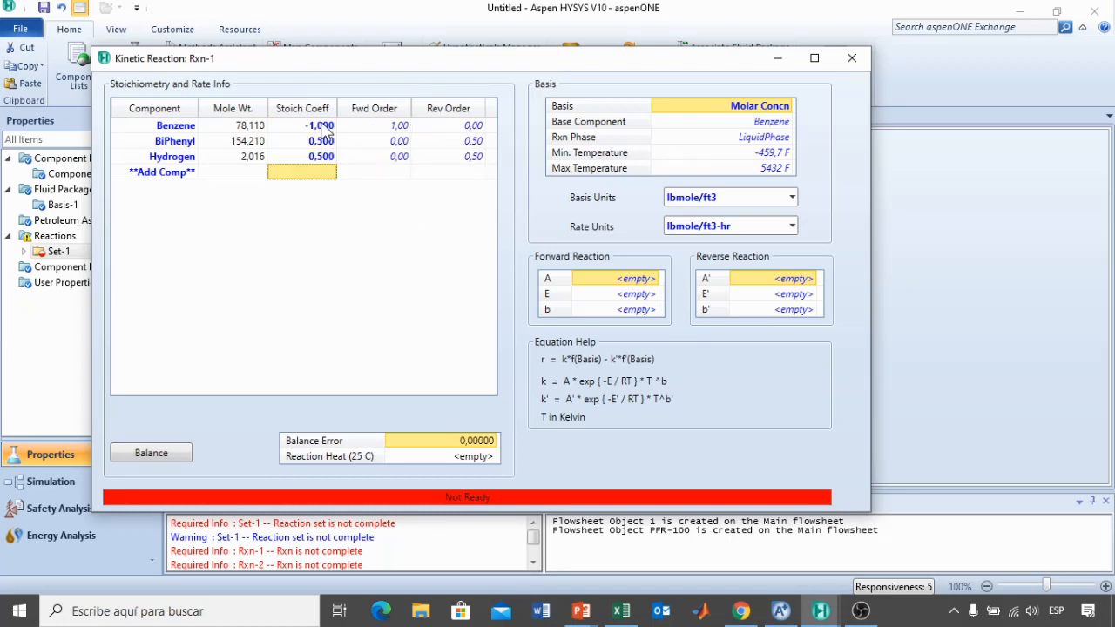
# - Set the forward order of Benzene to 2 and the reverse orders of BiPhenyl and Hydrogen to 1 in Rxn-1
pyautogui.click(380, 127)
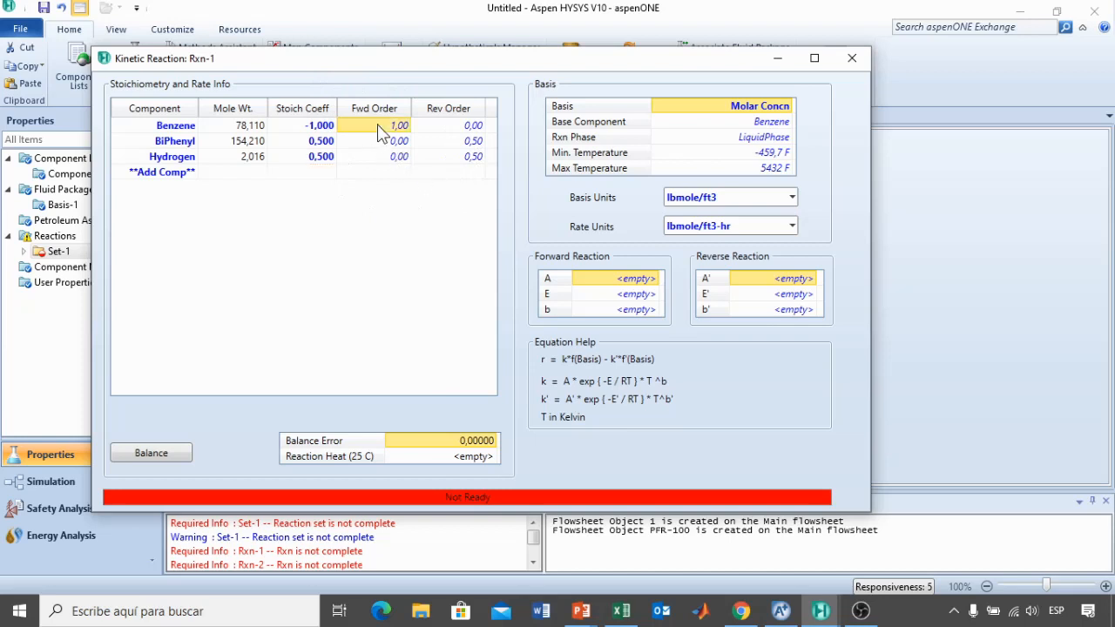
pyautogui.write('2')
pyautogui.press('Return')
pyautogui.click(445, 144)
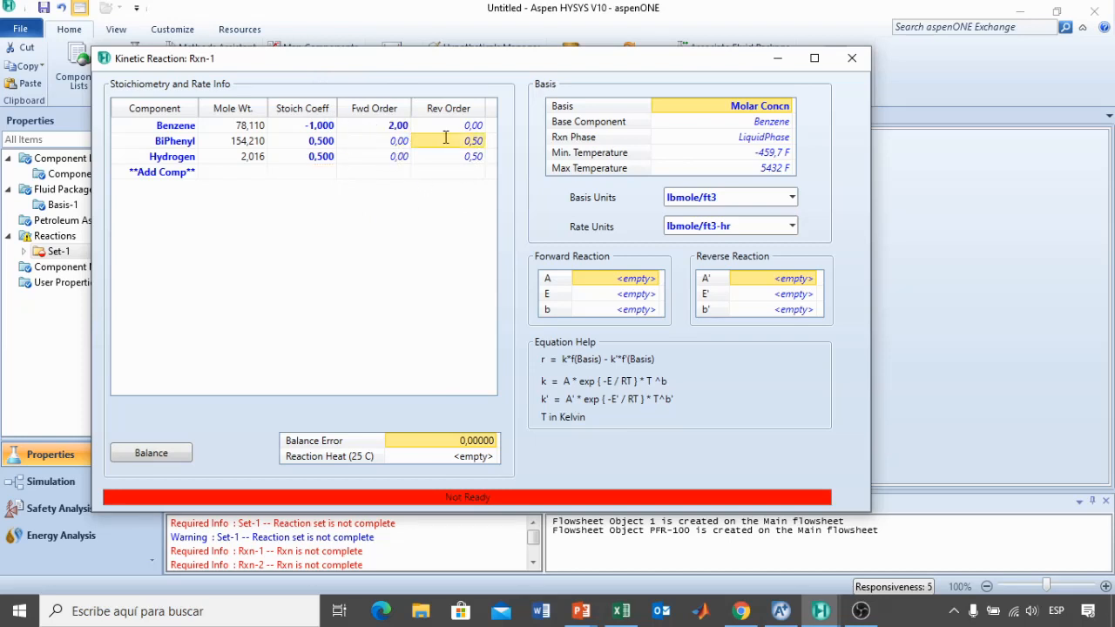
pyautogui.write('1')
pyautogui.press('Return')
pyautogui.write('1')
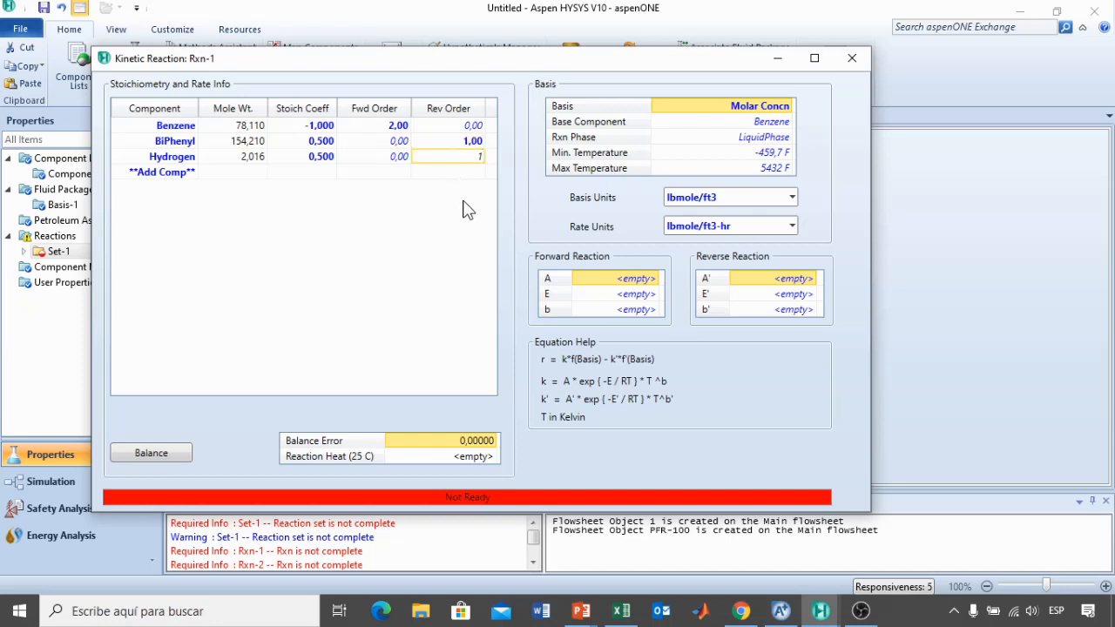
pyautogui.press('Return')
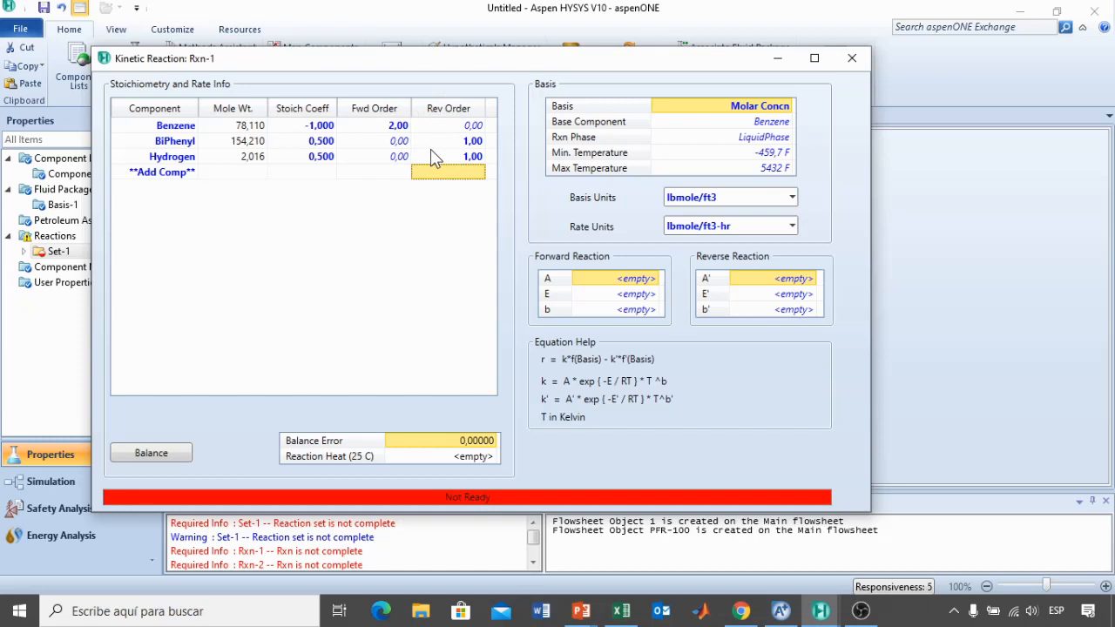
# - Set the basis of Rxn-1 to partial pressure and its reaction phase to VapourPhase
pyautogui.moveTo(750, 111)
pyautogui.click(787, 108)
pyautogui.click(677, 148)
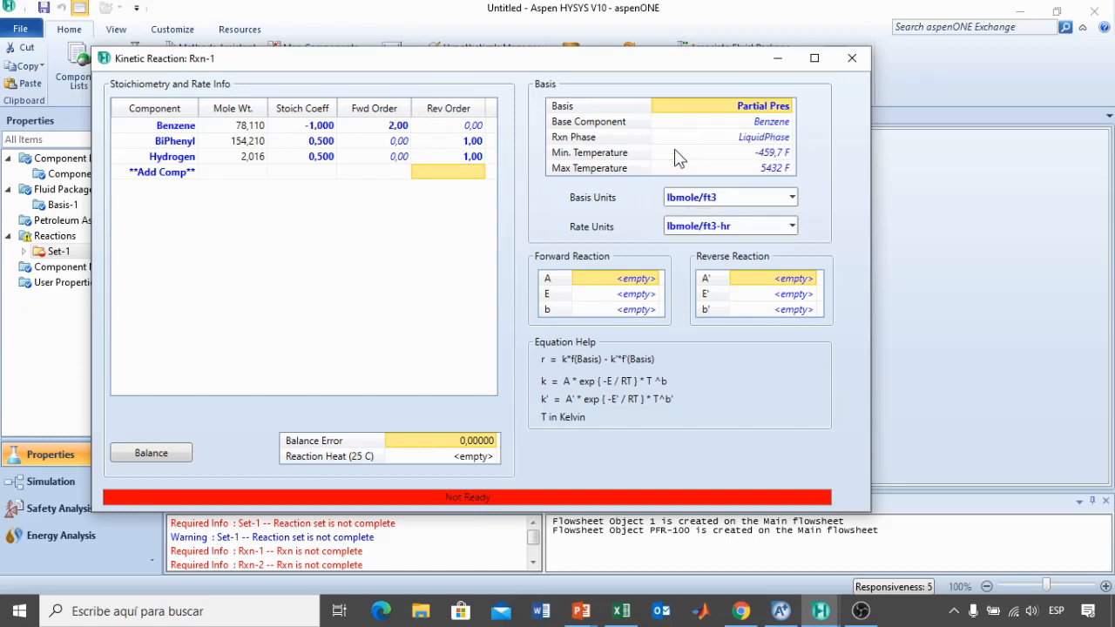
pyautogui.click(789, 140)
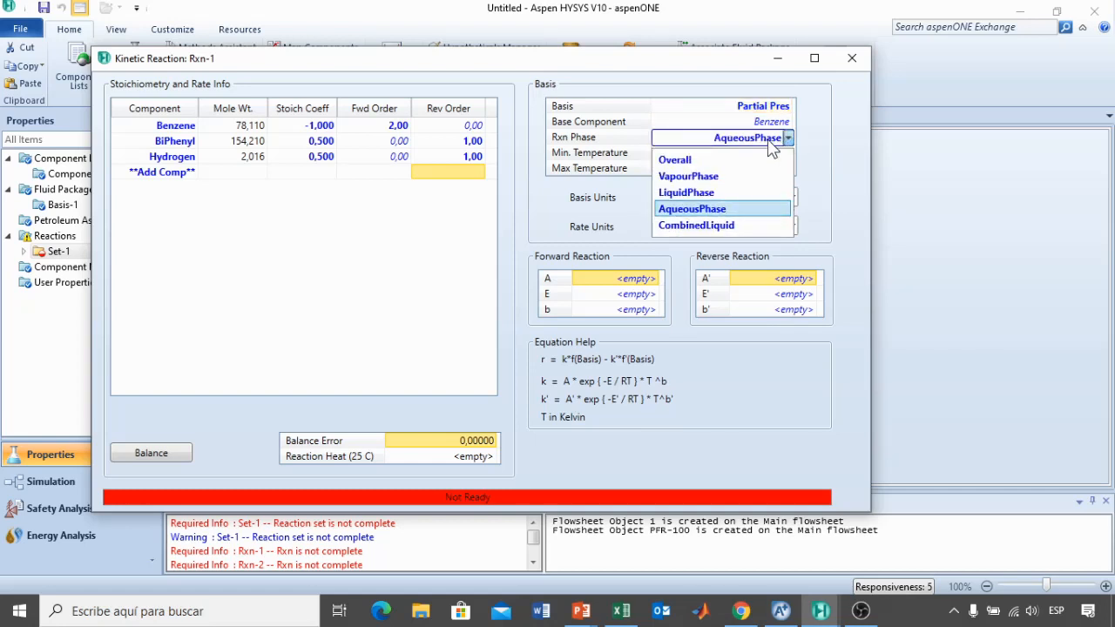
pyautogui.click(702, 176)
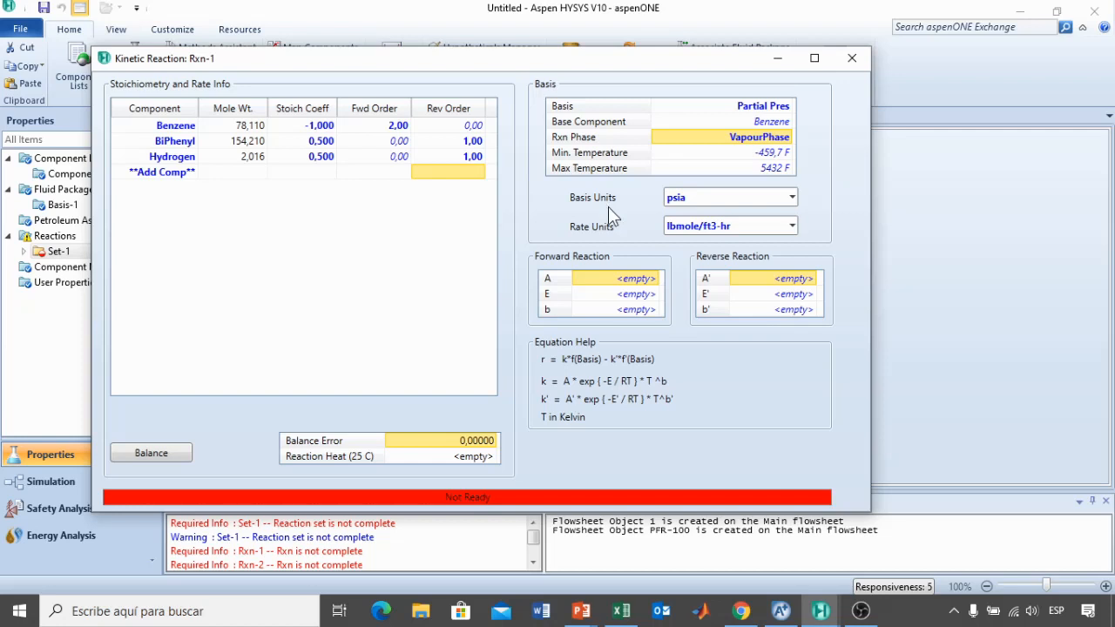
# - Set the basis units of Rxn-1 to atm
pyautogui.click(792, 198)
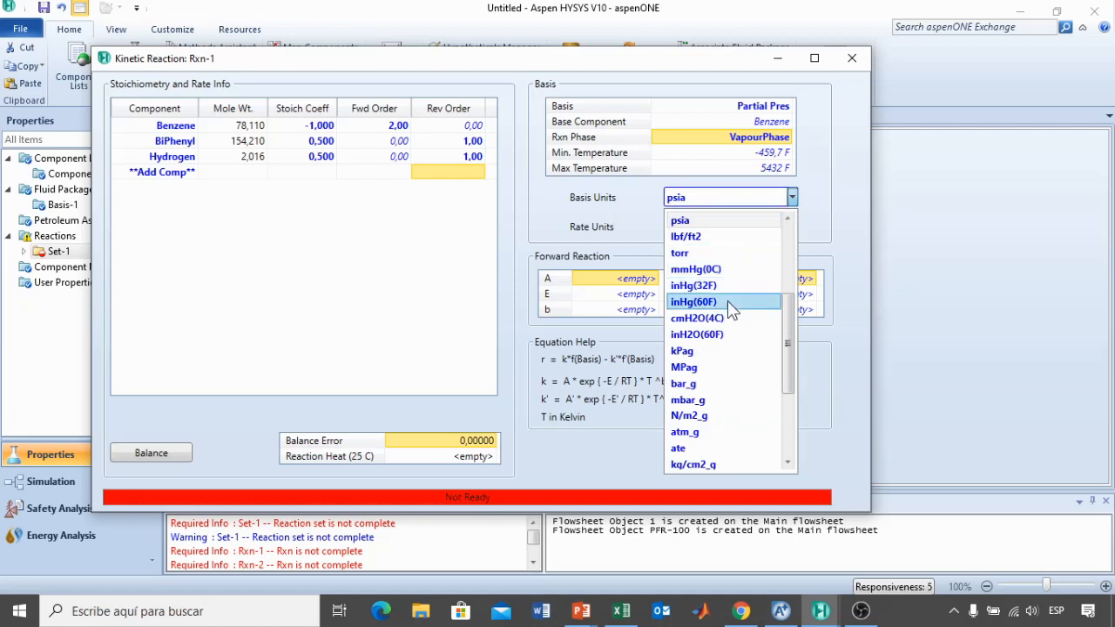
pyautogui.scroll(-2, 708, 392)
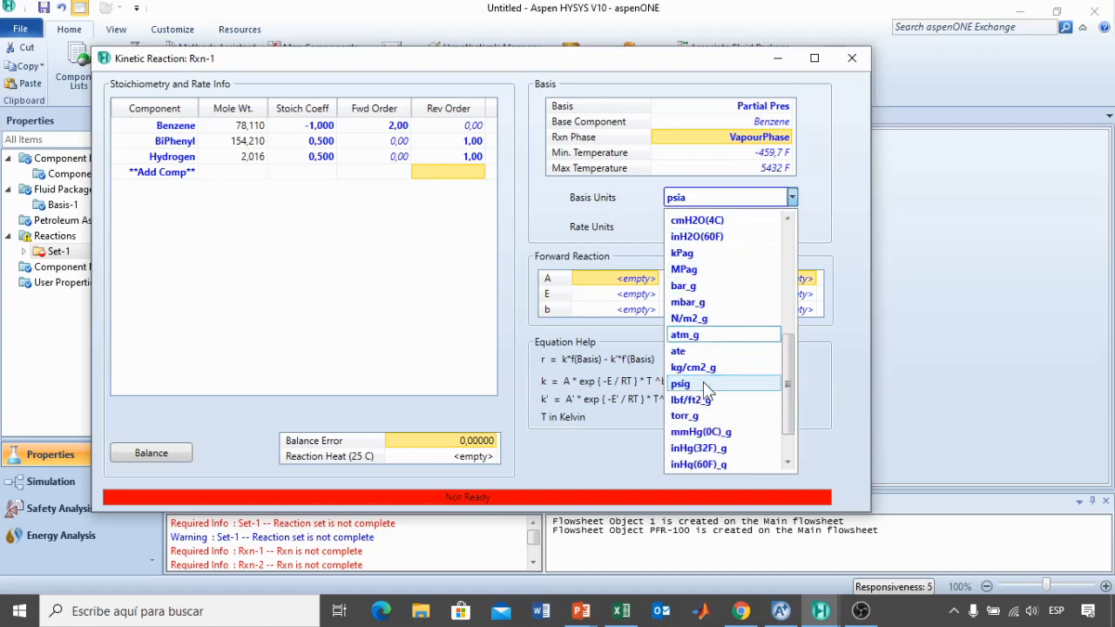
pyautogui.scroll(4, 708, 392)
pyautogui.click(689, 269)
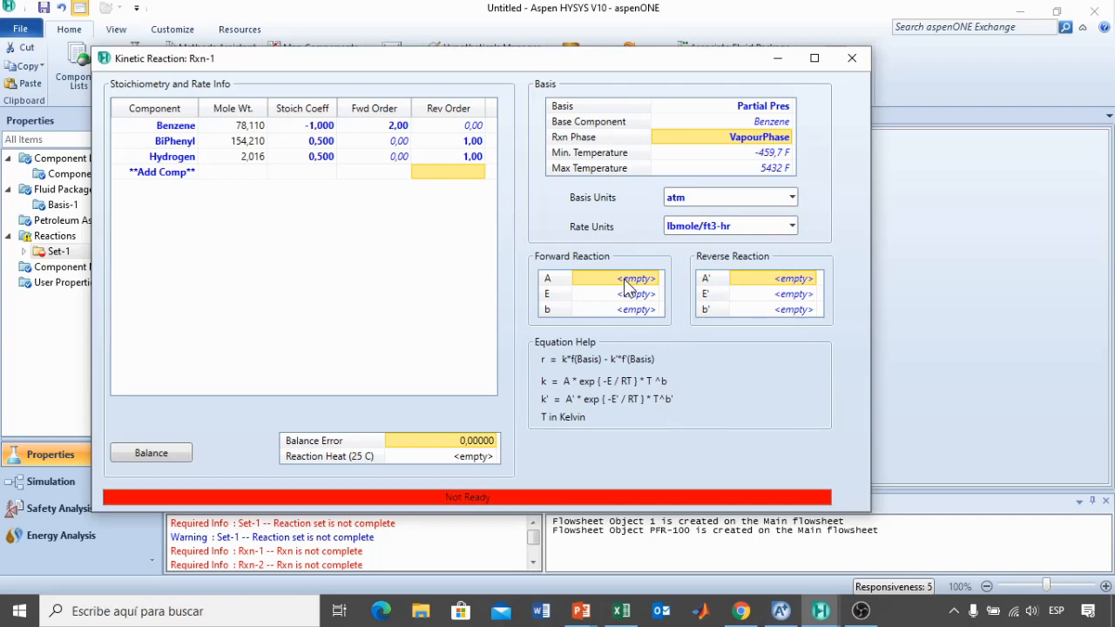
# - Switch to the ejemplo_pirolisis_benceno workbook in Excel and copy the A1 value 7465200 from cell B1
pyautogui.hotkey('alt', 'Tab')
pyautogui.hotkey('alt', 'Tab')
pyautogui.hotkey('alt', 'Tab')
pyautogui.hotkey('alt', 'Tab')
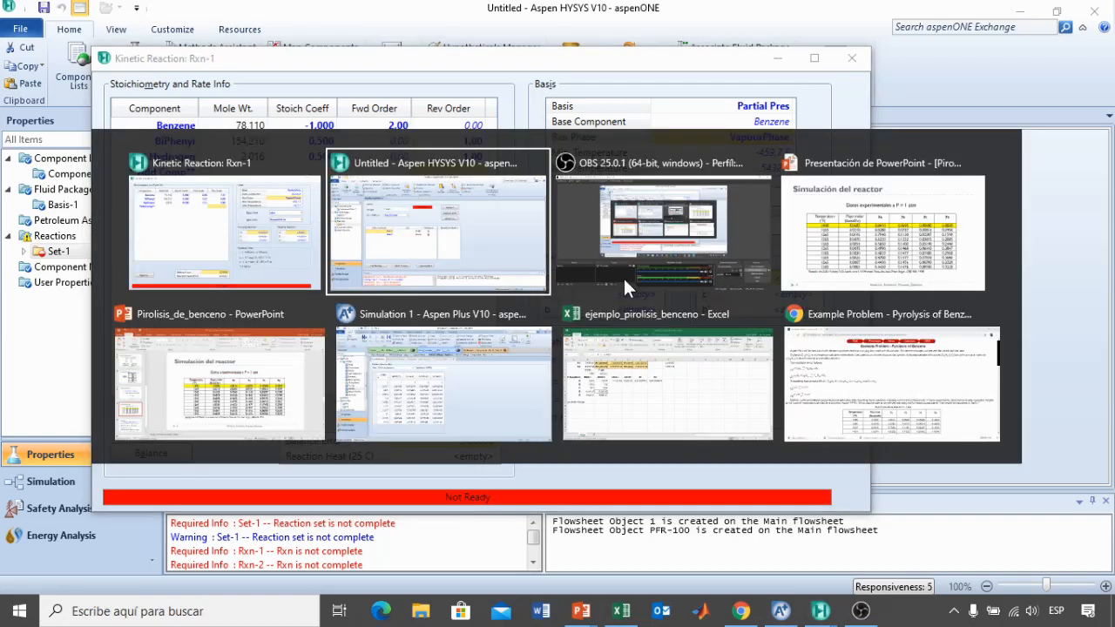
pyautogui.hotkey('alt', 'Tab')
pyautogui.hotkey('alt', 'Tab')
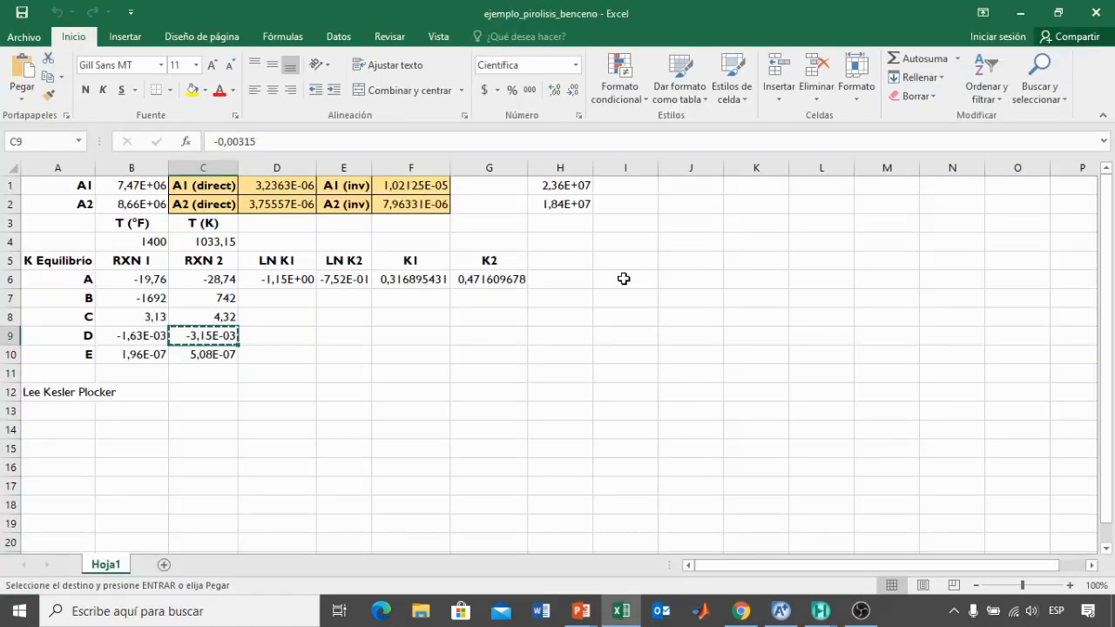
pyautogui.press('Escape')
pyautogui.click(140, 186)
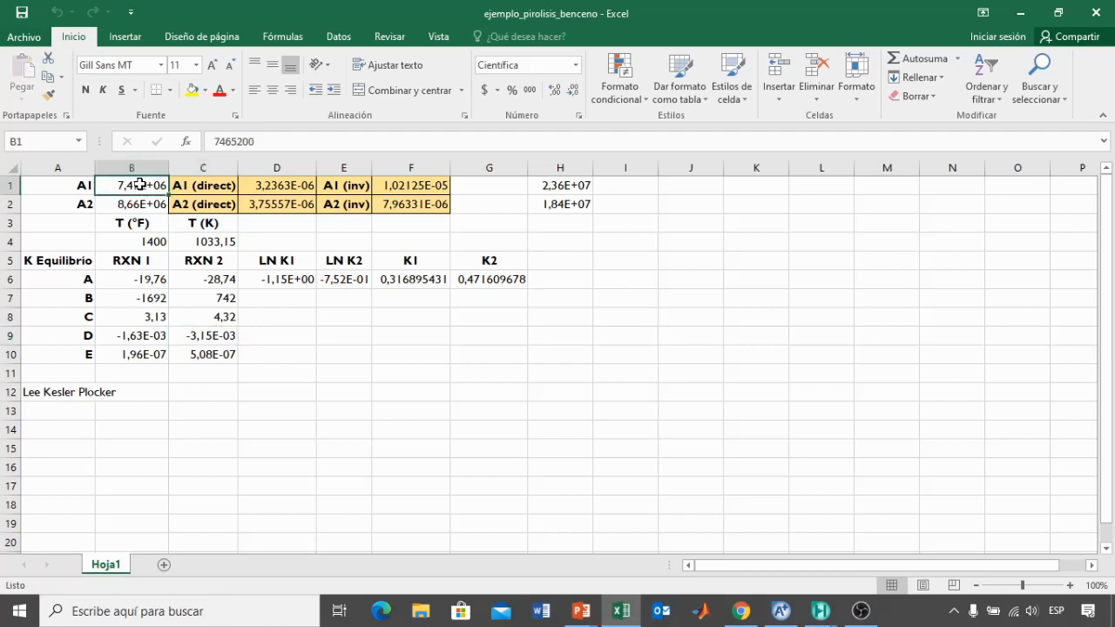
pyautogui.click(260, 142)
pyautogui.moveTo(261, 142); pyautogui.dragTo(208, 143)
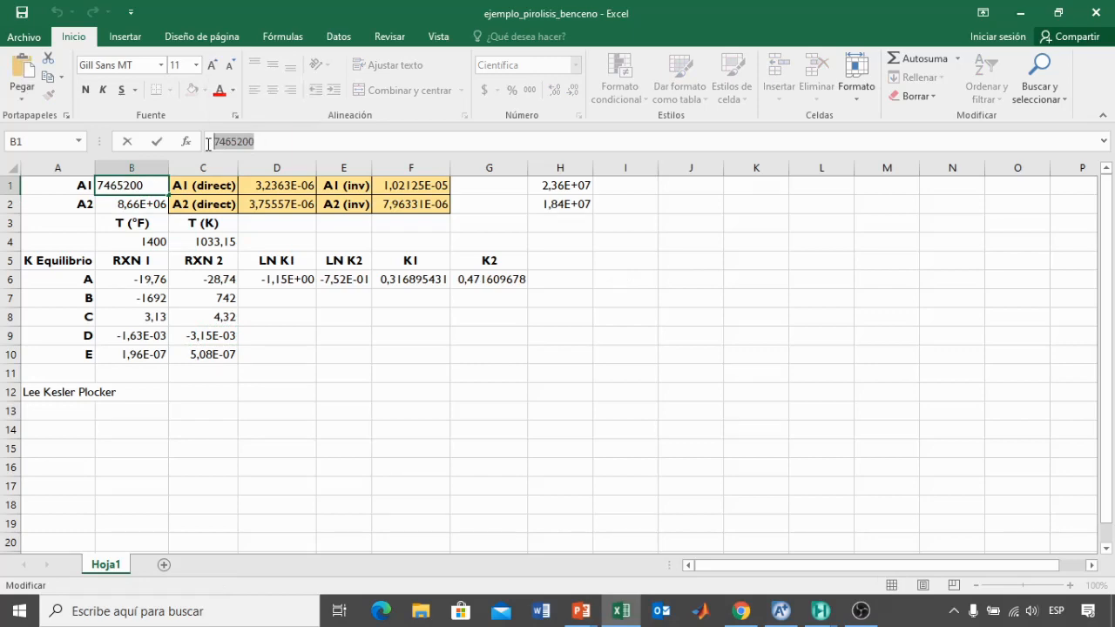
pyautogui.press('Escape')
# - Return to the Rxn-1 kinetic reaction in Aspen HYSYS and set the forward reaction's A to 7,4652e+006
pyautogui.hotkey('alt', 'Tab')
pyautogui.hotkey('alt', 'Tab')
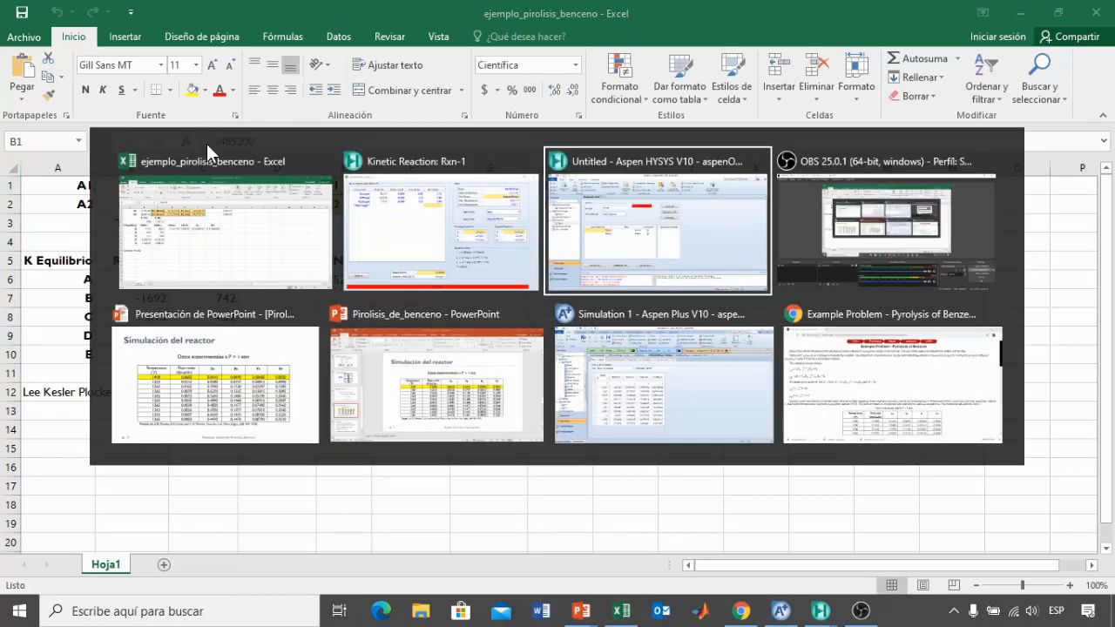
pyautogui.hotkey('alt', 'Tab')
pyautogui.hotkey('alt', 'Tab')
pyautogui.hotkey('alt', 'Tab')
pyautogui.hotkey('alt', 'Tab')
pyautogui.hotkey('alt', 'Tab')
pyautogui.hotkey('alt', 'Tab')
pyautogui.hotkey('alt', 'Tab')
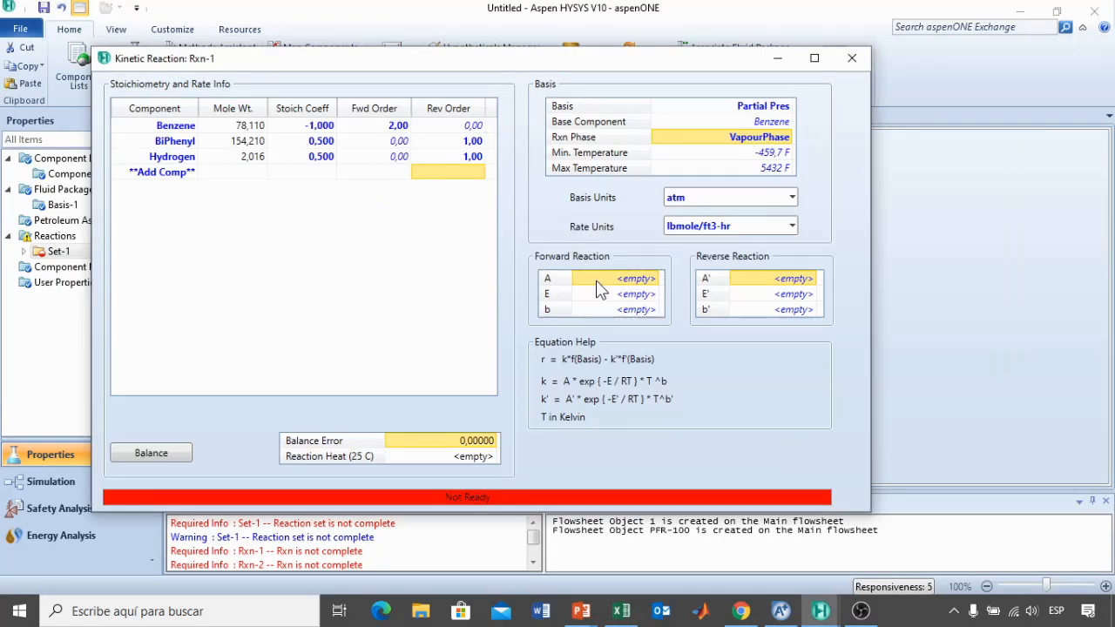
pyautogui.click(597, 280)
pyautogui.write('7,4652e+006')
# - Set the forward activation energy E of Rxn-1 to 30190 cal/gmole
pyautogui.click(603, 294)
pyautogui.write('3')
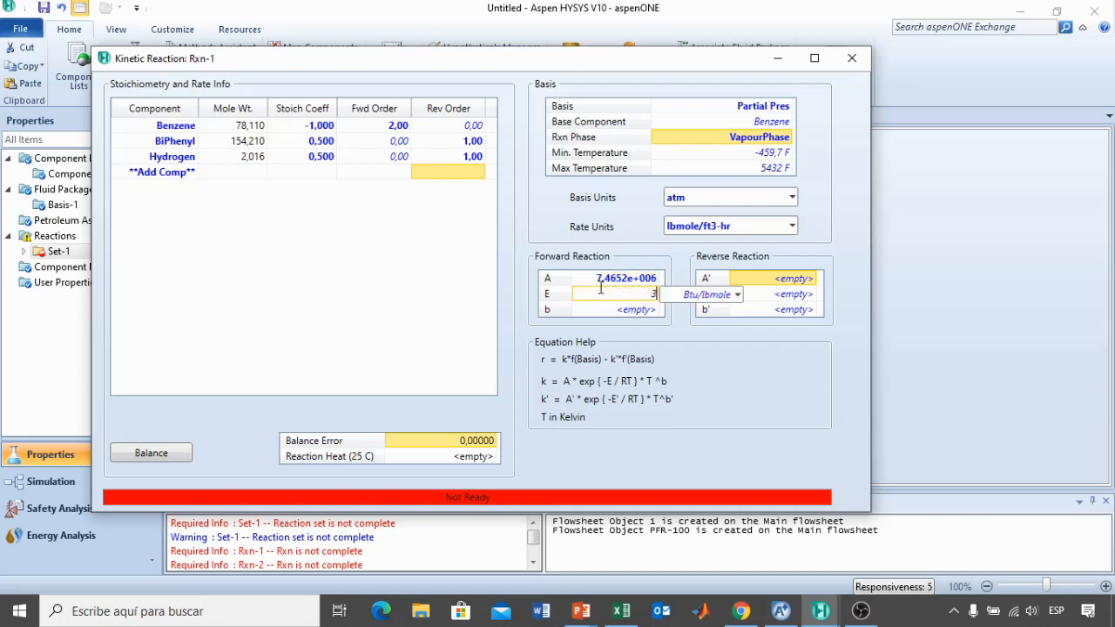
pyautogui.write('0190')
pyautogui.click(738, 296)
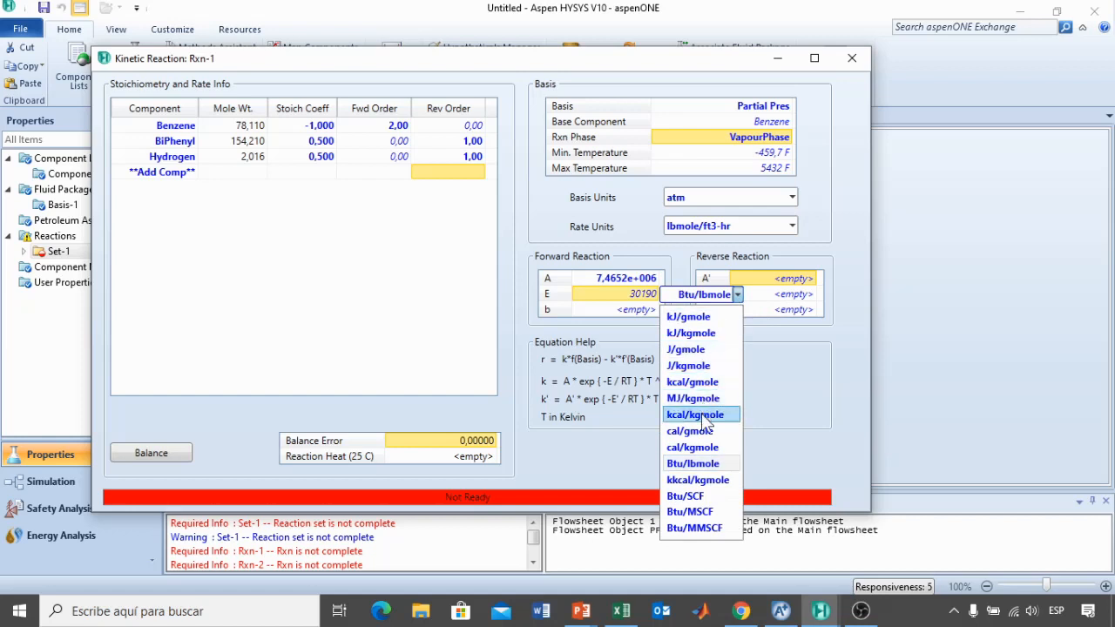
pyautogui.click(699, 432)
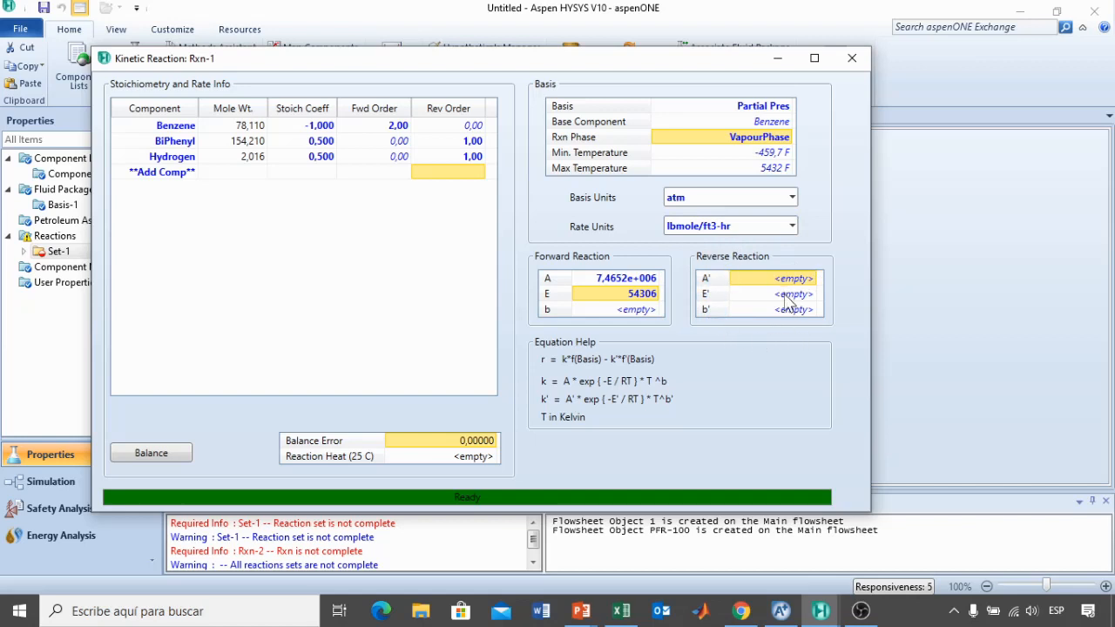
# - Copy the value 2,36E+07 from cell H1 of the Excel workbook into the reverse reaction's A' of Rxn-1 in Aspen HYSYS
pyautogui.click(622, 611)
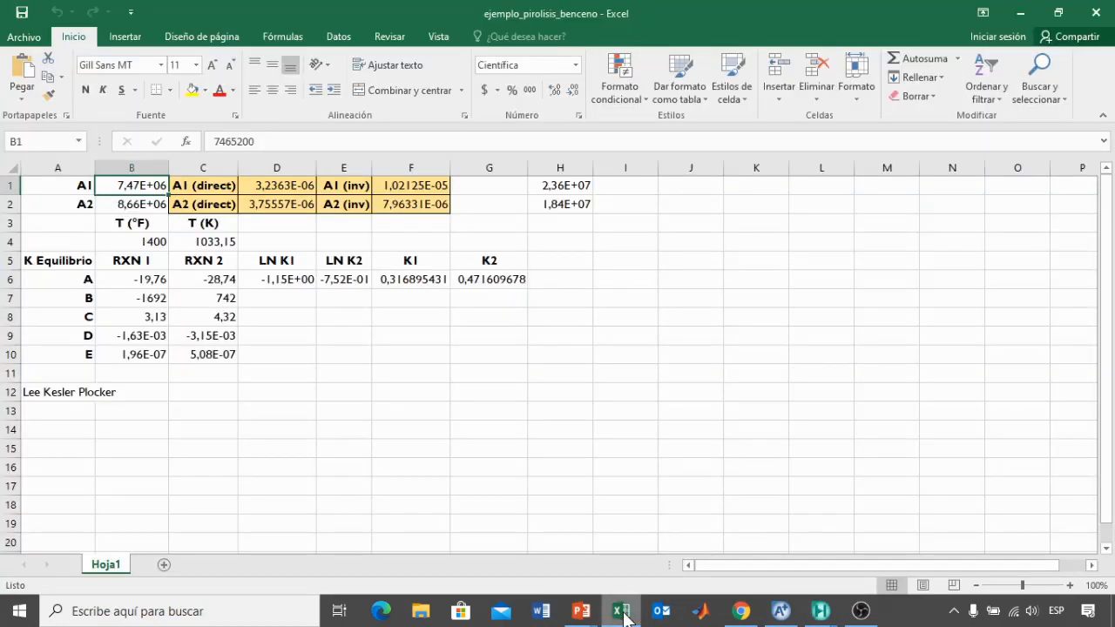
pyautogui.click(572, 186)
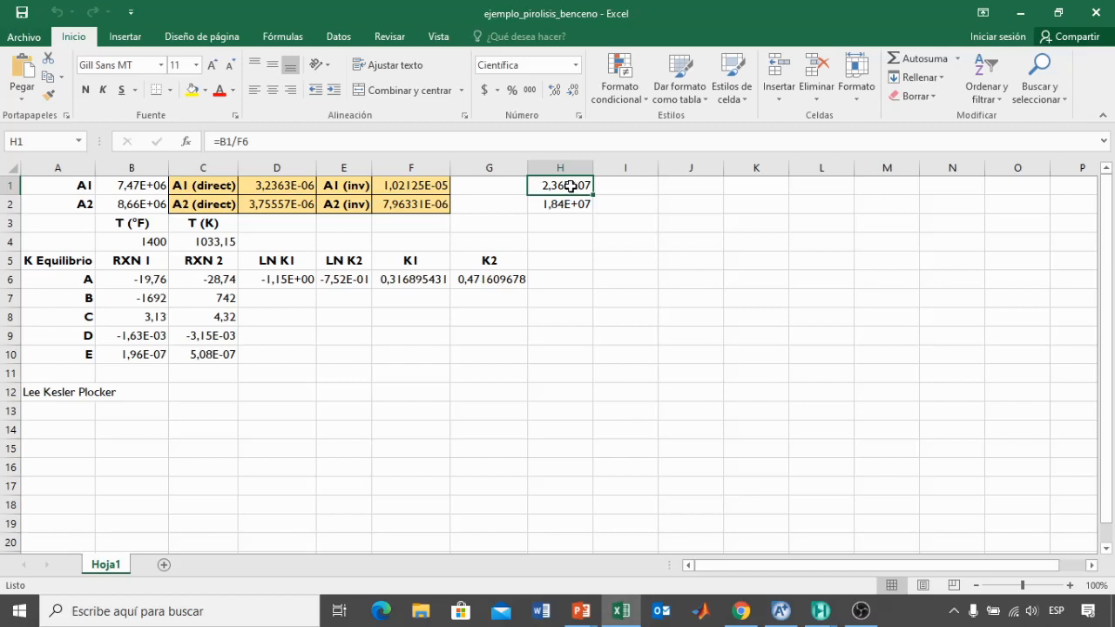
pyautogui.hotkey('ctrl', 'c')
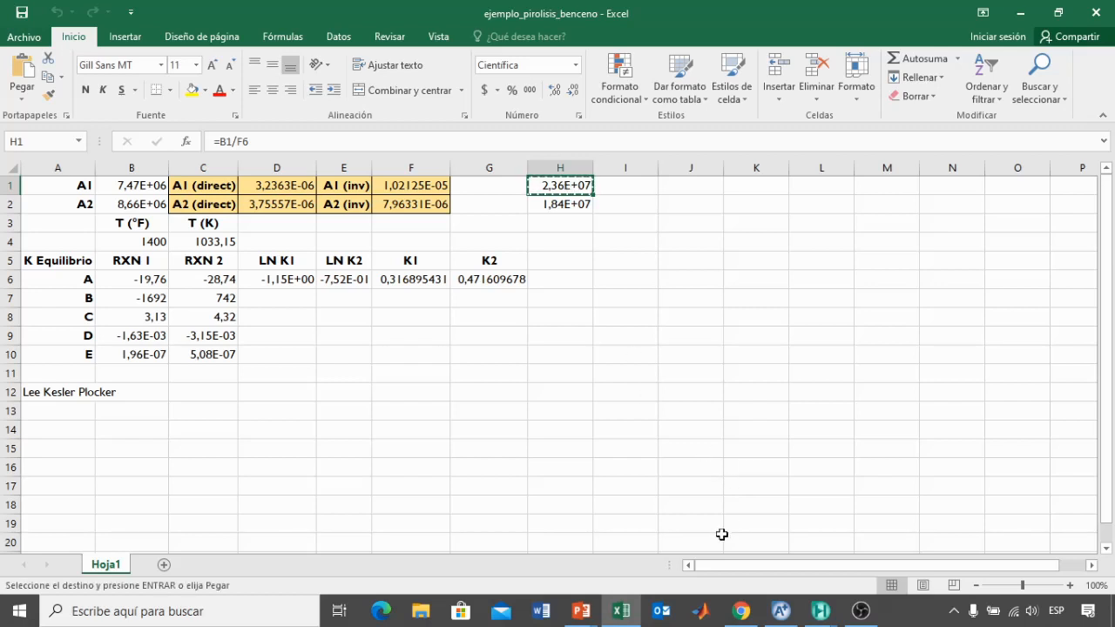
pyautogui.click(820, 610)
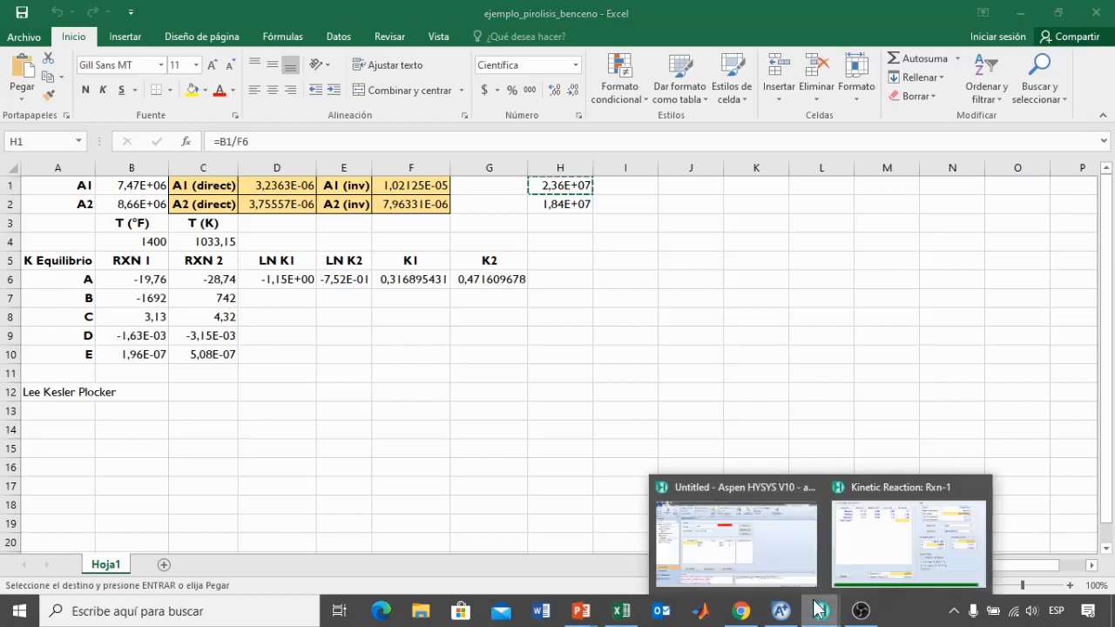
pyautogui.click(856, 548)
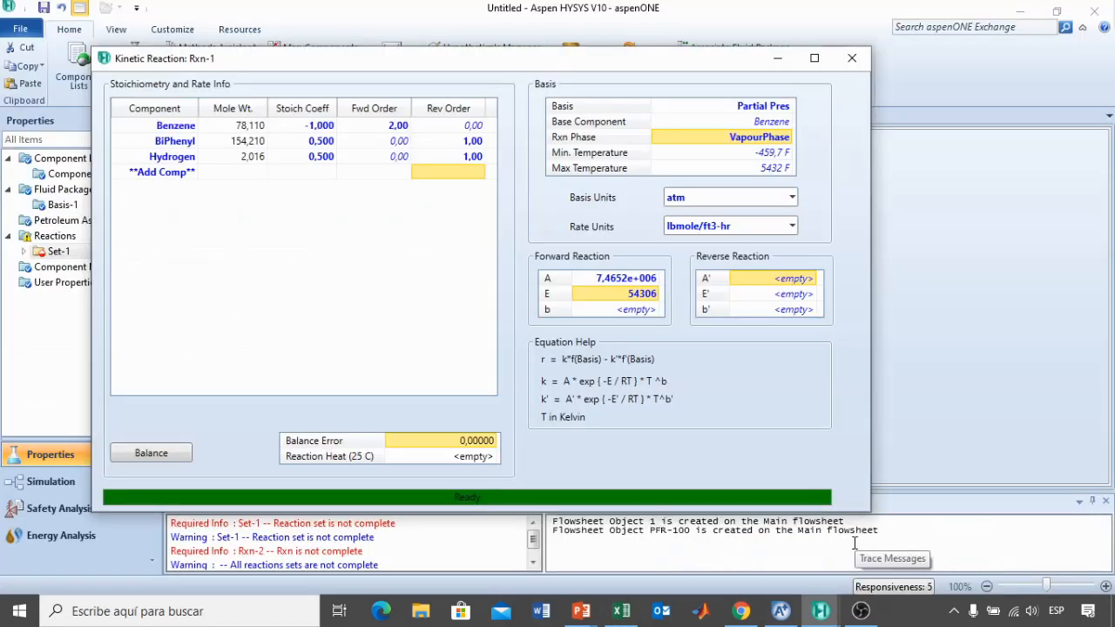
pyautogui.hotkey('ctrl', 'v')
# - Set the reverse activation energy E' of Rxn-1 to 30190 cal/gmole and close the reaction
pyautogui.click(778, 298)
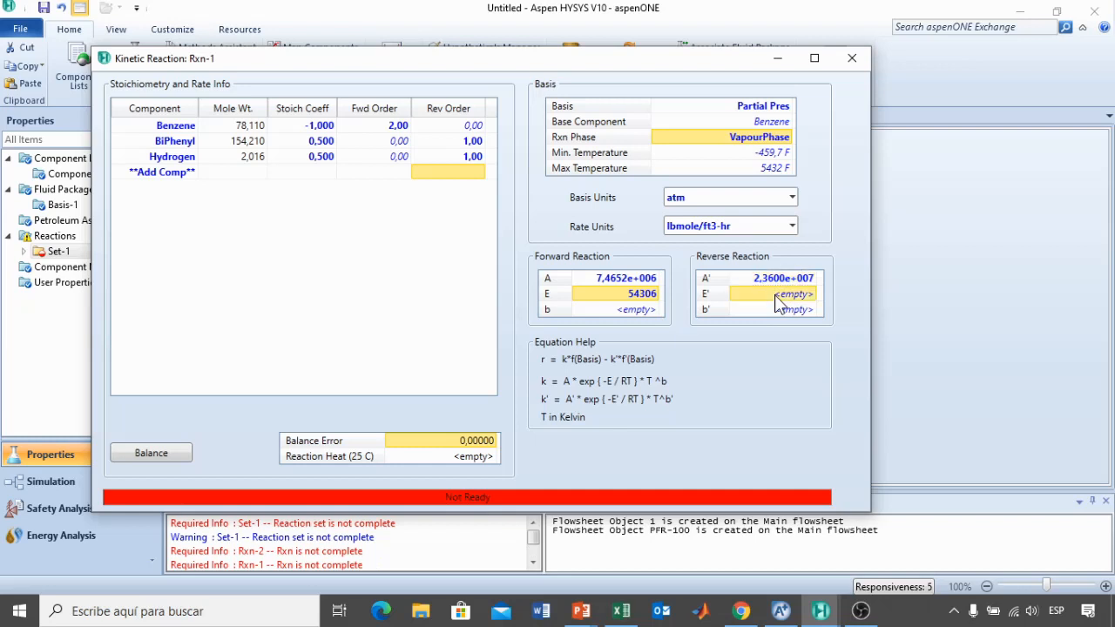
pyautogui.write('30190')
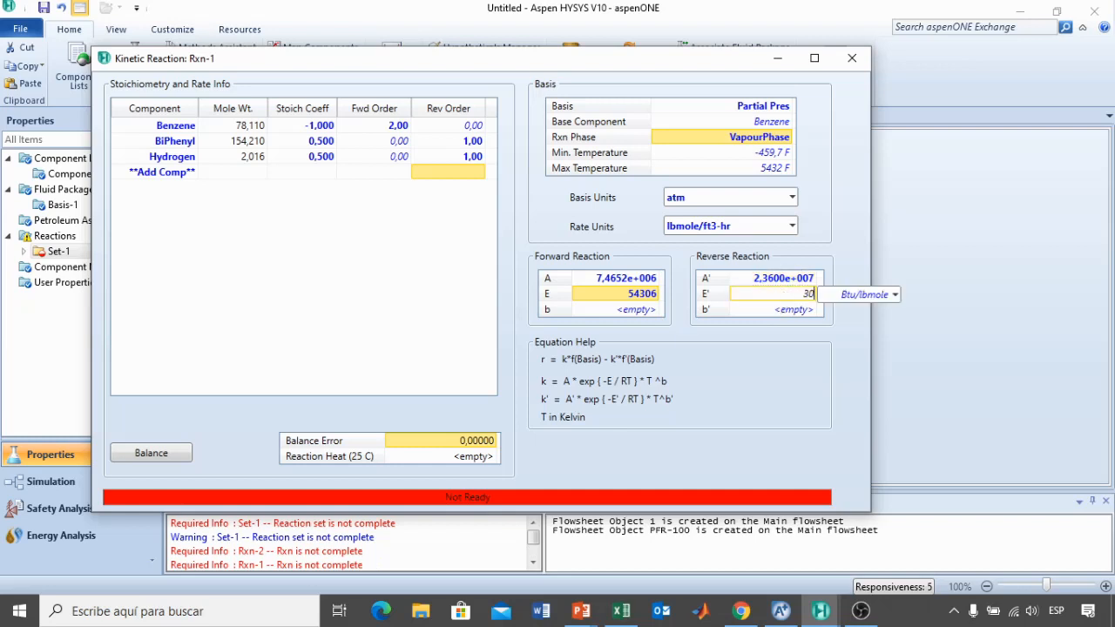
pyautogui.click(894, 295)
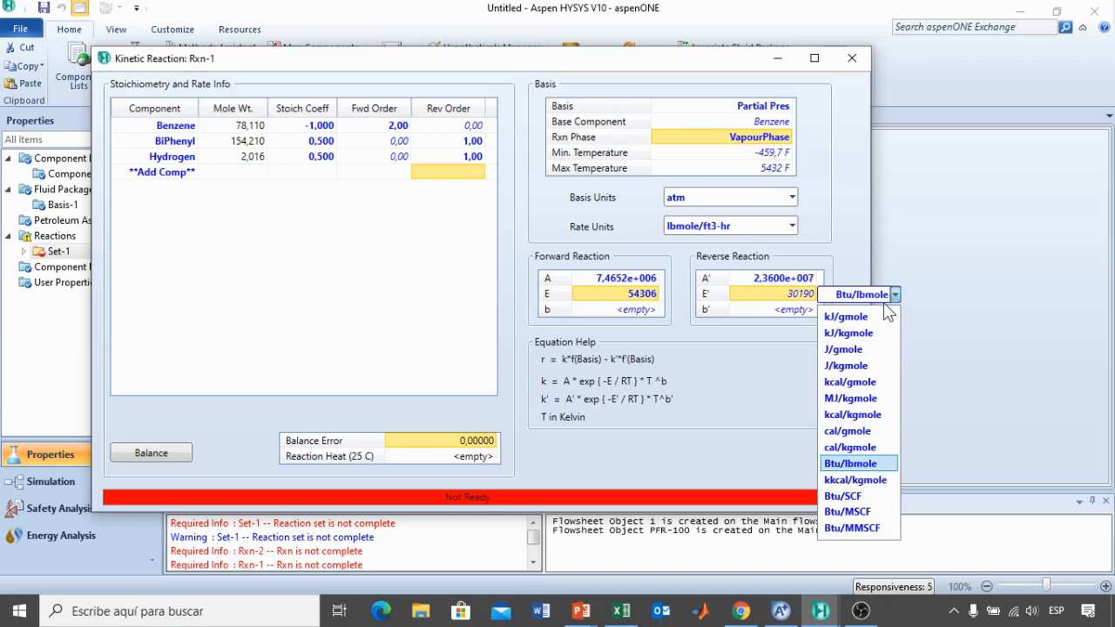
pyautogui.click(856, 431)
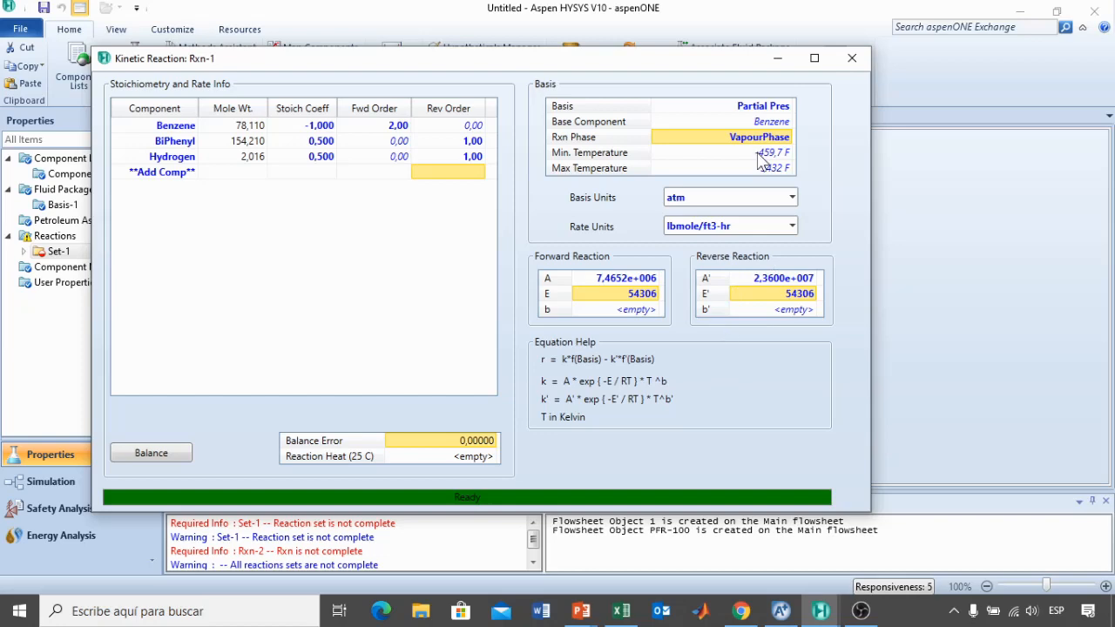
pyautogui.click(850, 61)
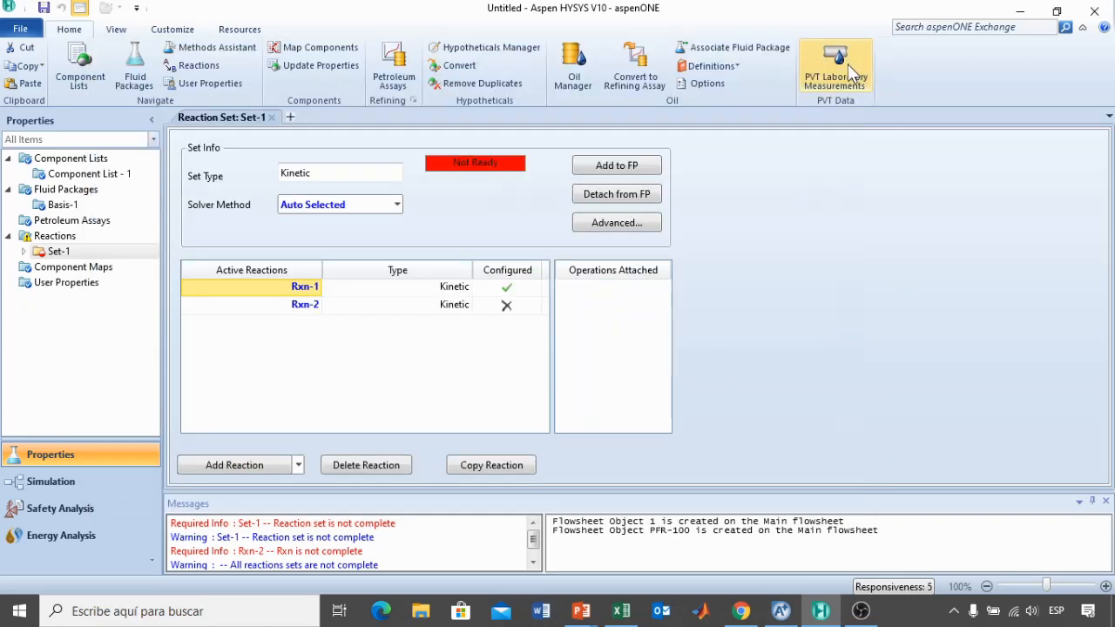
# - Open kinetic reaction Rxn-2 and add Benzene, BiPhenyl, m-Terphenyl and Hydrogen as its components
pyautogui.doubleClick(303, 306)
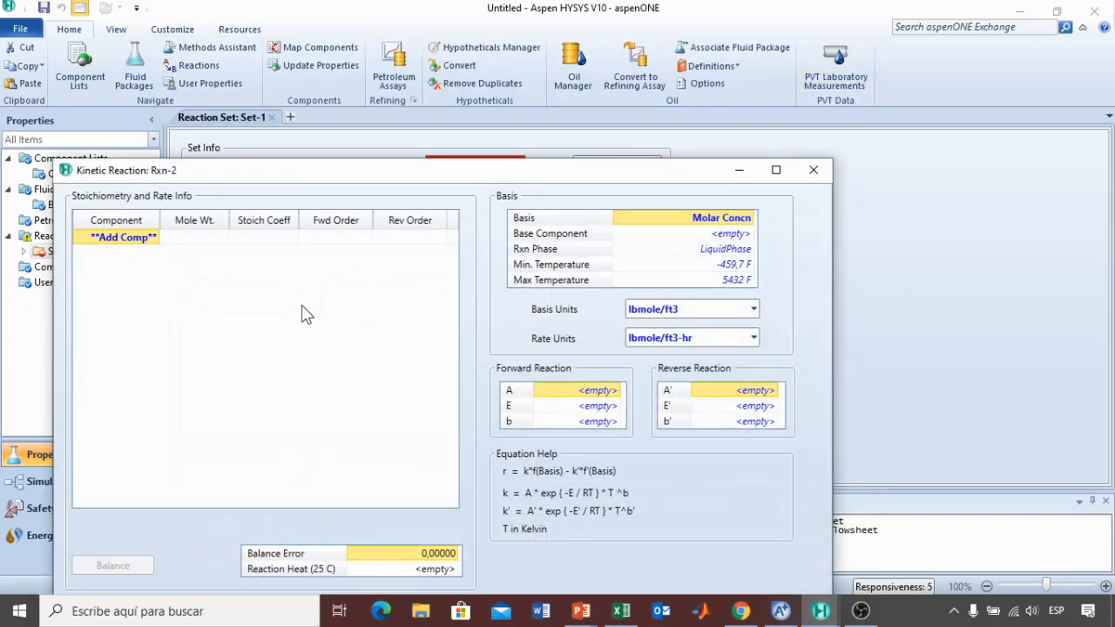
pyautogui.moveTo(293, 179); pyautogui.dragTo(369, 61)
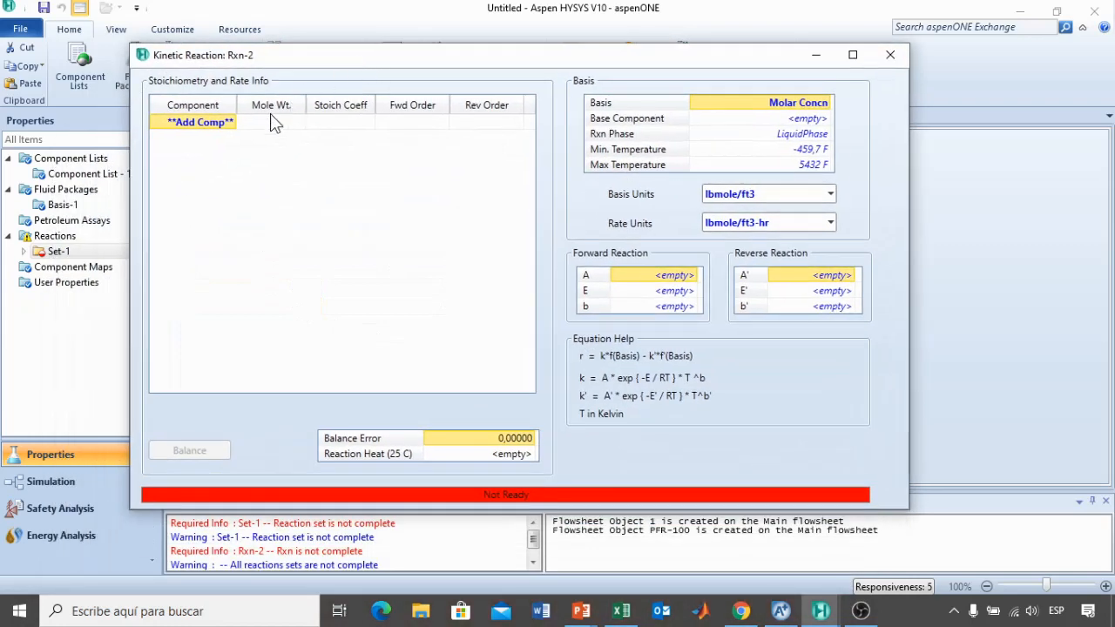
pyautogui.click(234, 127)
pyautogui.click(232, 123)
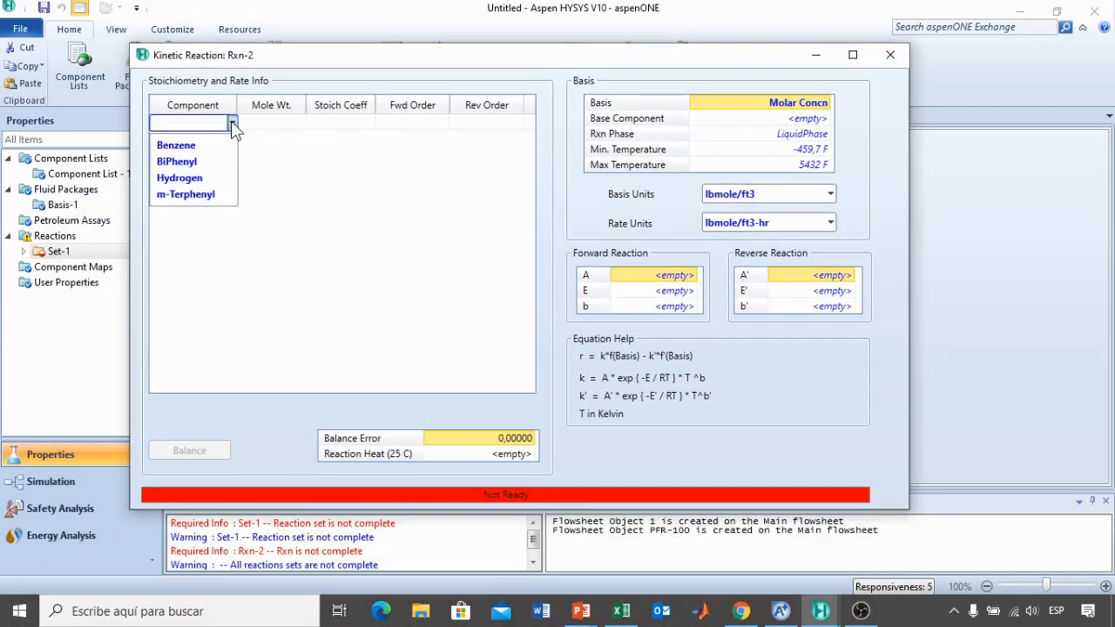
pyautogui.click(191, 149)
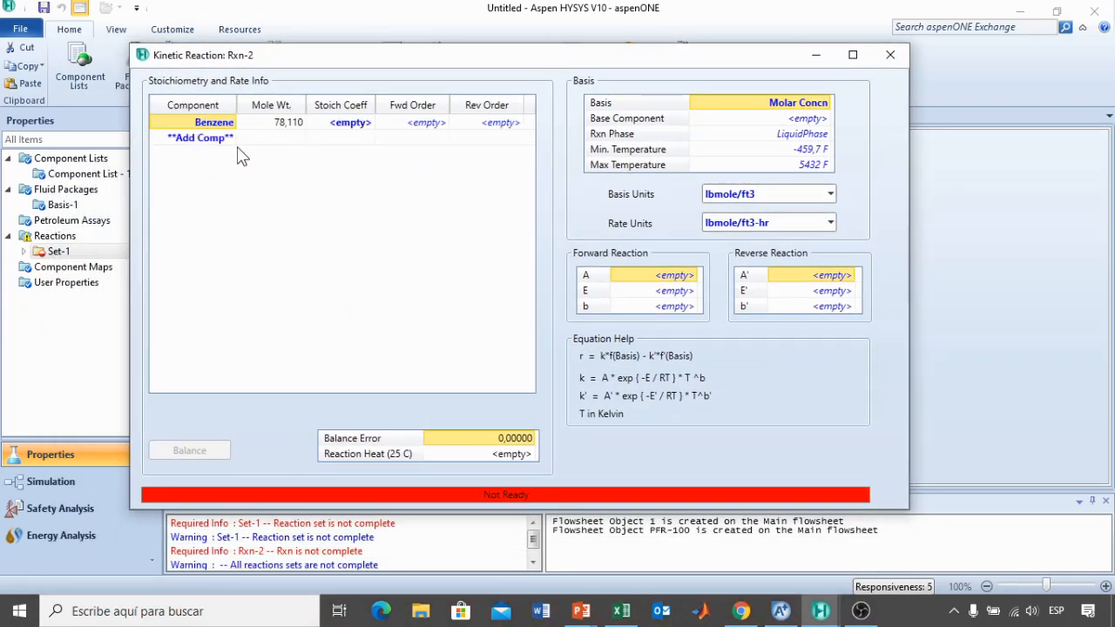
pyautogui.click(232, 139)
pyautogui.click(232, 138)
pyautogui.click(194, 163)
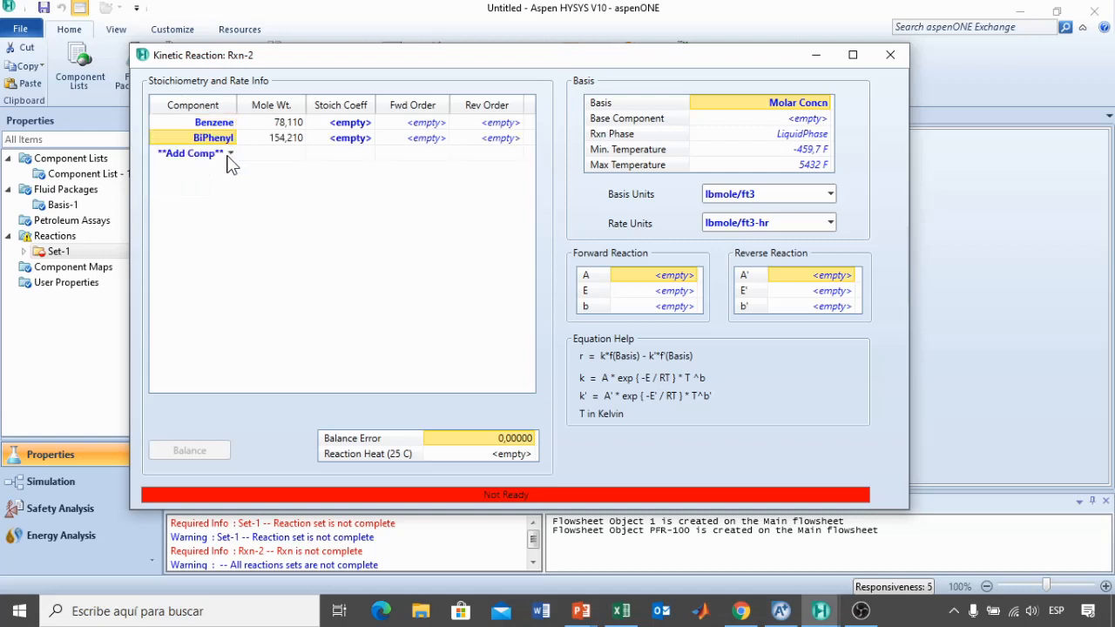
pyautogui.click(230, 155)
pyautogui.click(232, 155)
pyautogui.click(179, 193)
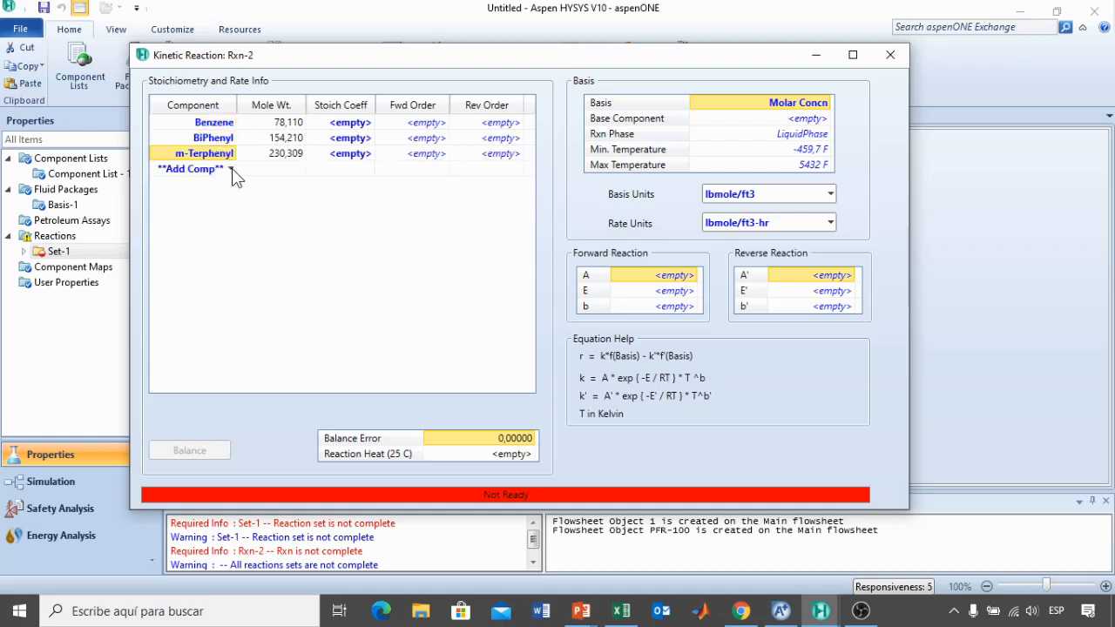
pyautogui.click(232, 169)
pyautogui.click(232, 169)
pyautogui.click(202, 192)
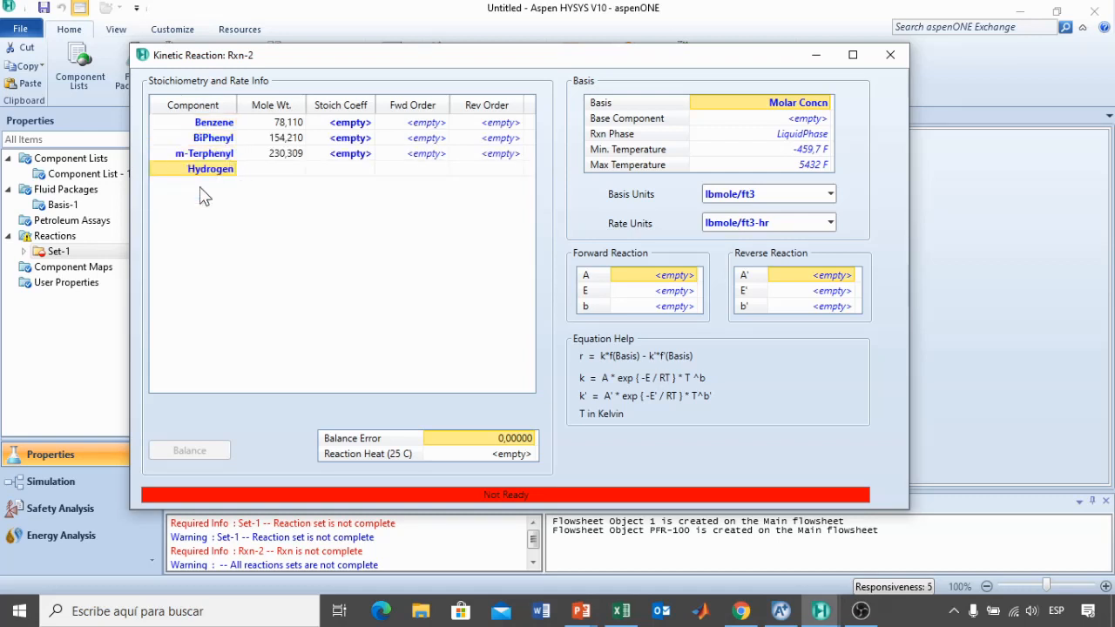
# - Set the Rxn-2 stoichiometric coefficients to -1 for Benzene and BiPhenyl and 1 for m-Terphenyl and Hydrogen
pyautogui.click(331, 125)
pyautogui.write('-1')
pyautogui.press('Return')
pyautogui.write('-1')
pyautogui.press('Return')
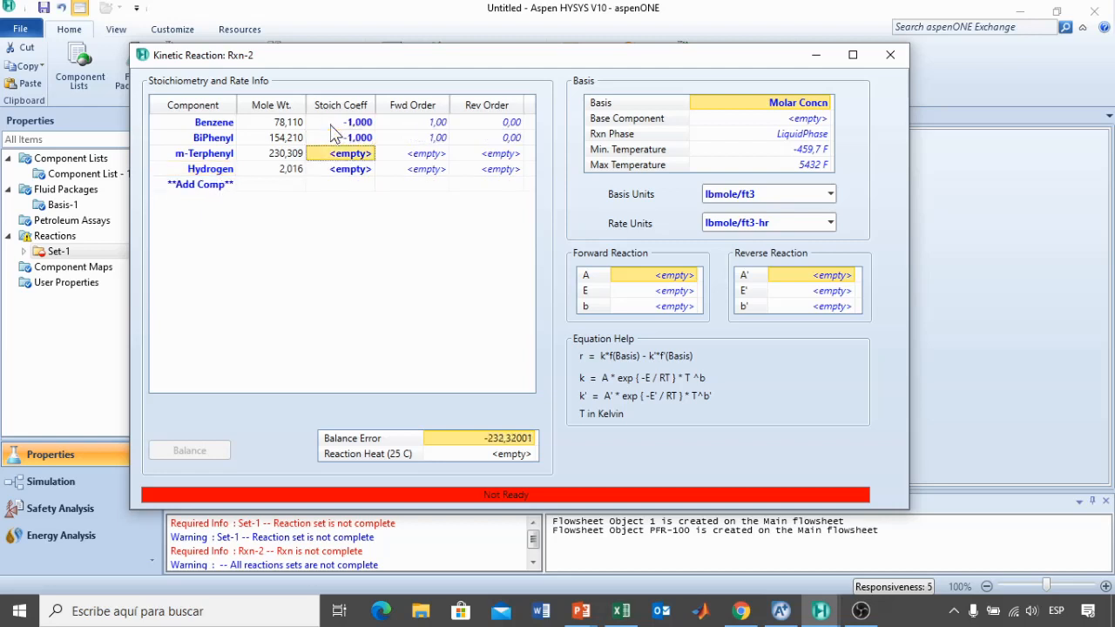
pyautogui.write('1')
pyautogui.press('Return')
pyautogui.write('1')
pyautogui.press('Return')
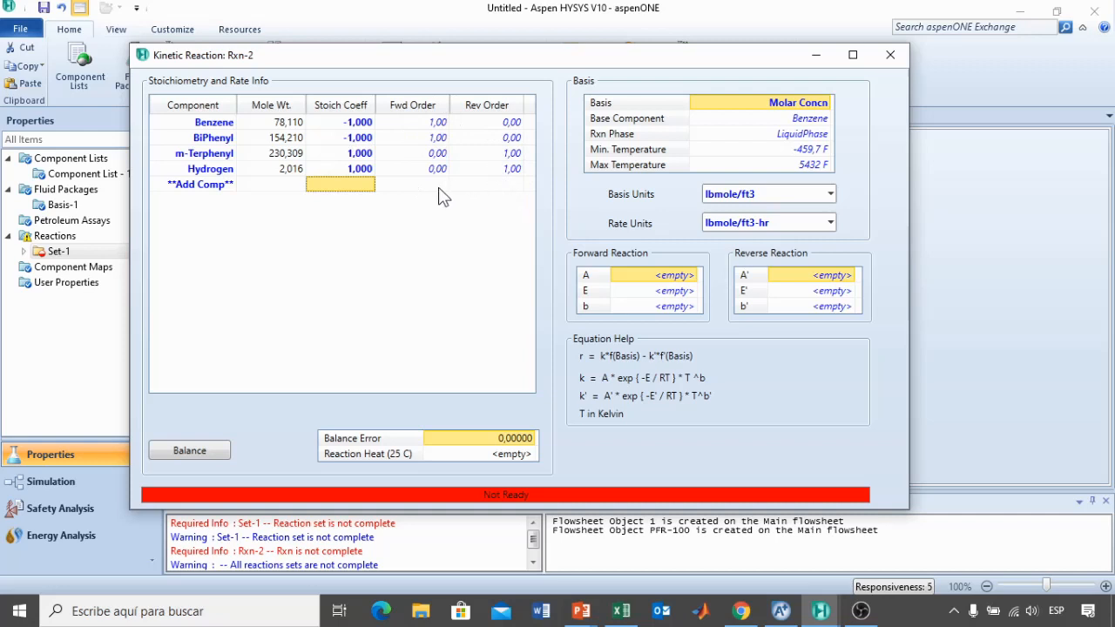
# - Set the Rxn-2 basis to Partial Pres, the reaction phase to VapourPhase and the basis units to atm
pyautogui.click(832, 103)
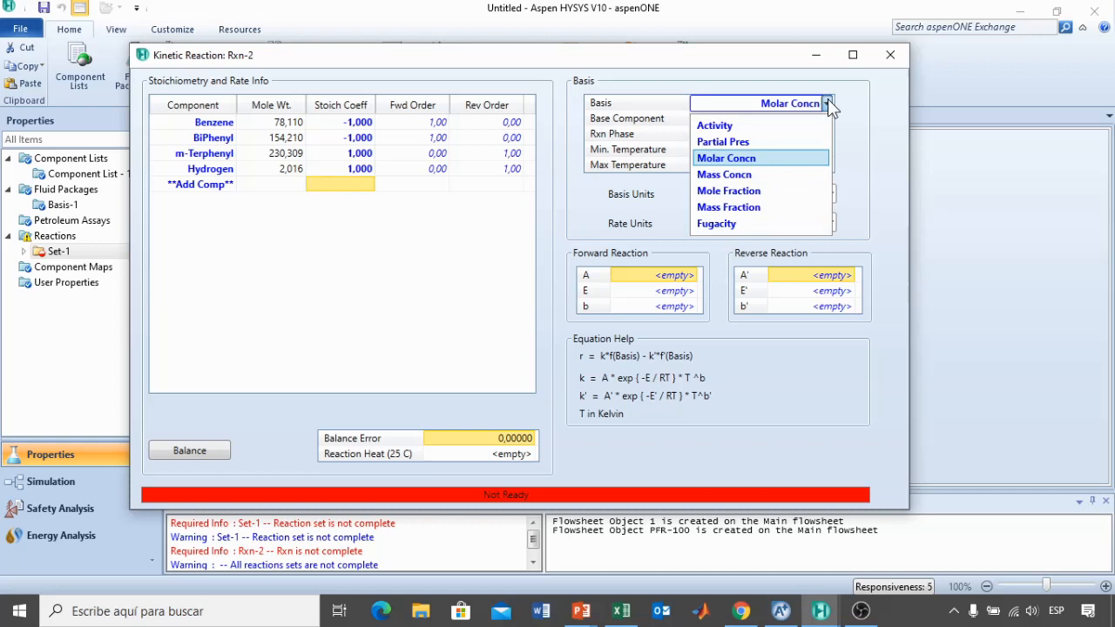
pyautogui.click(723, 142)
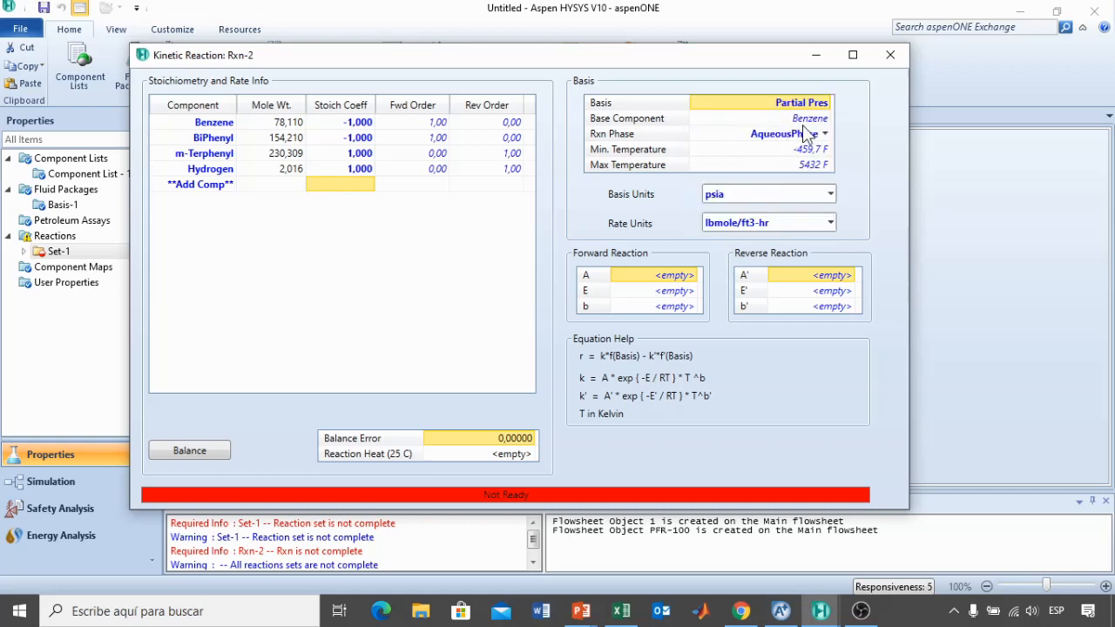
pyautogui.click(826, 136)
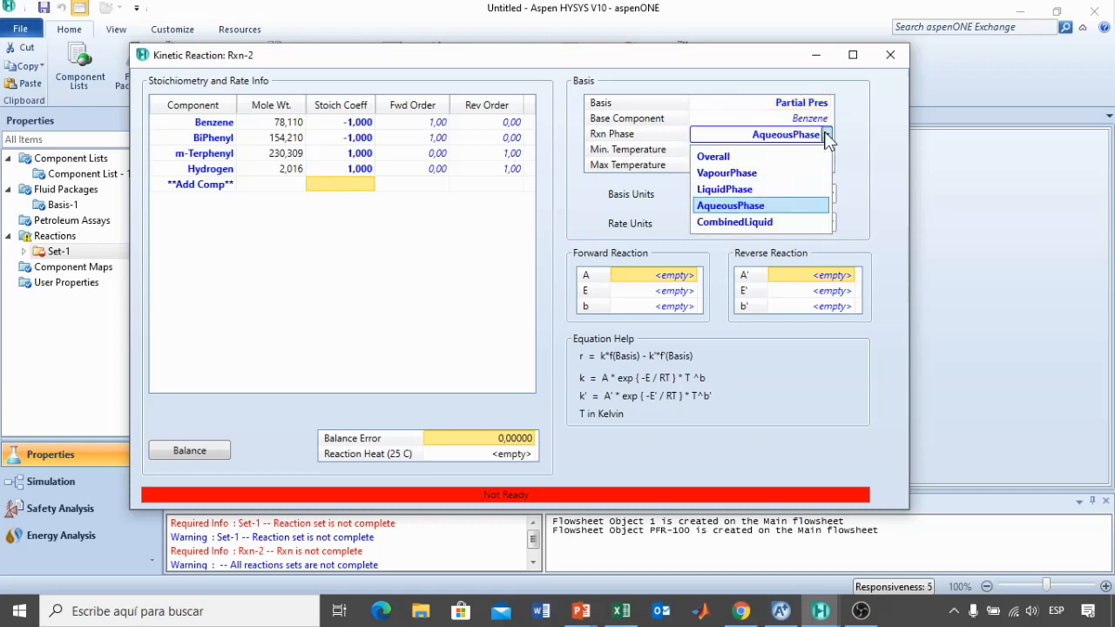
pyautogui.click(715, 172)
pyautogui.click(778, 198)
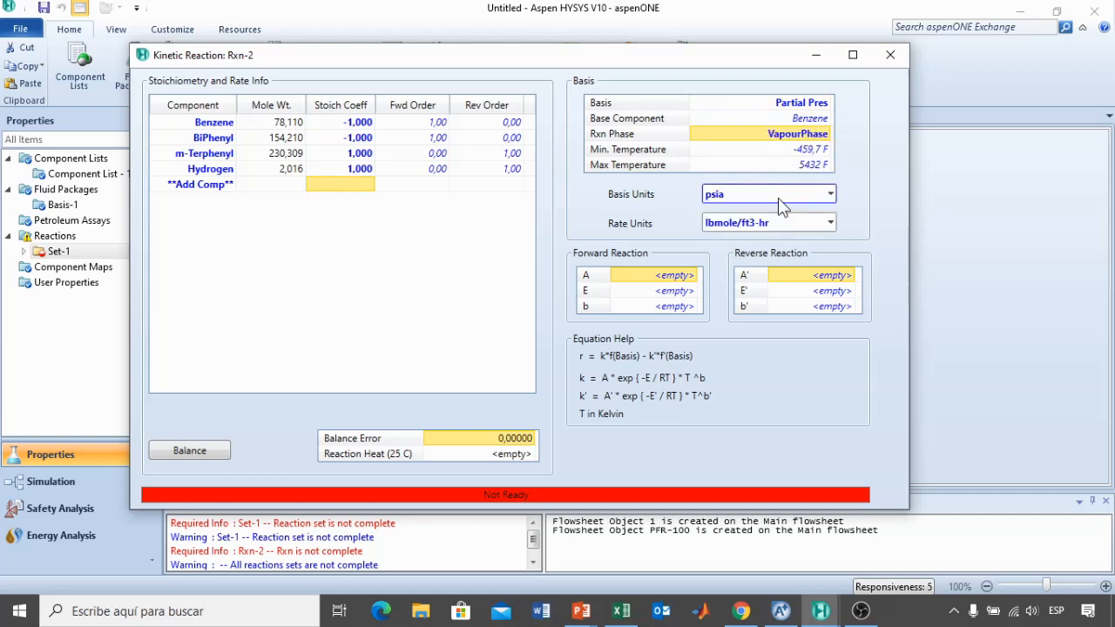
pyautogui.click(831, 194)
pyautogui.scroll(-3, 738, 348)
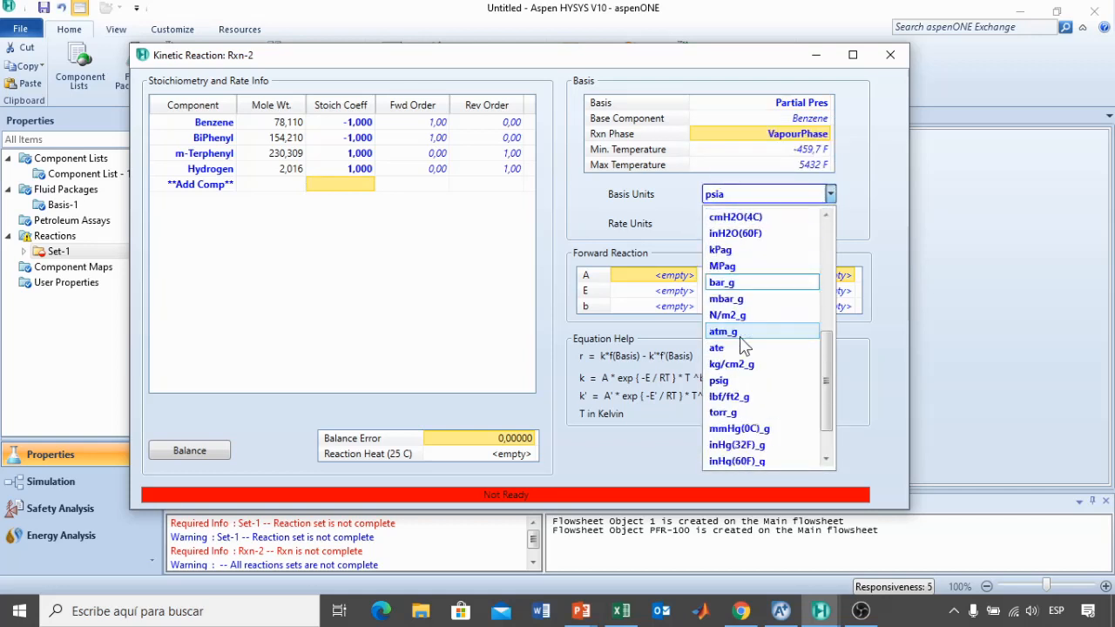
pyautogui.scroll(4, 741, 336)
pyautogui.scroll(2, 743, 340)
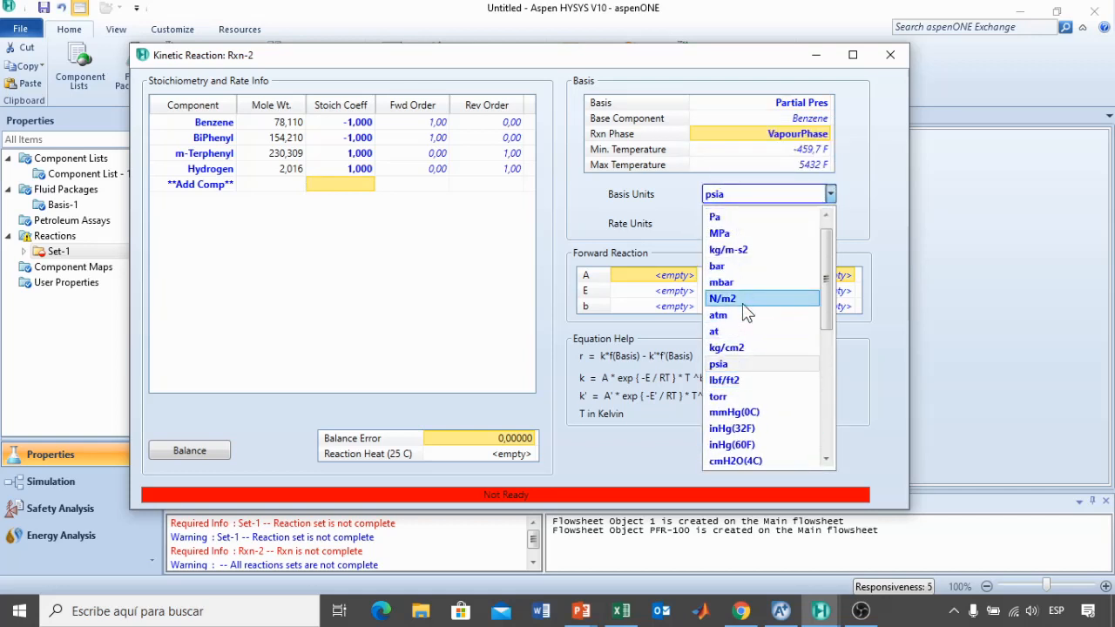
pyautogui.click(741, 314)
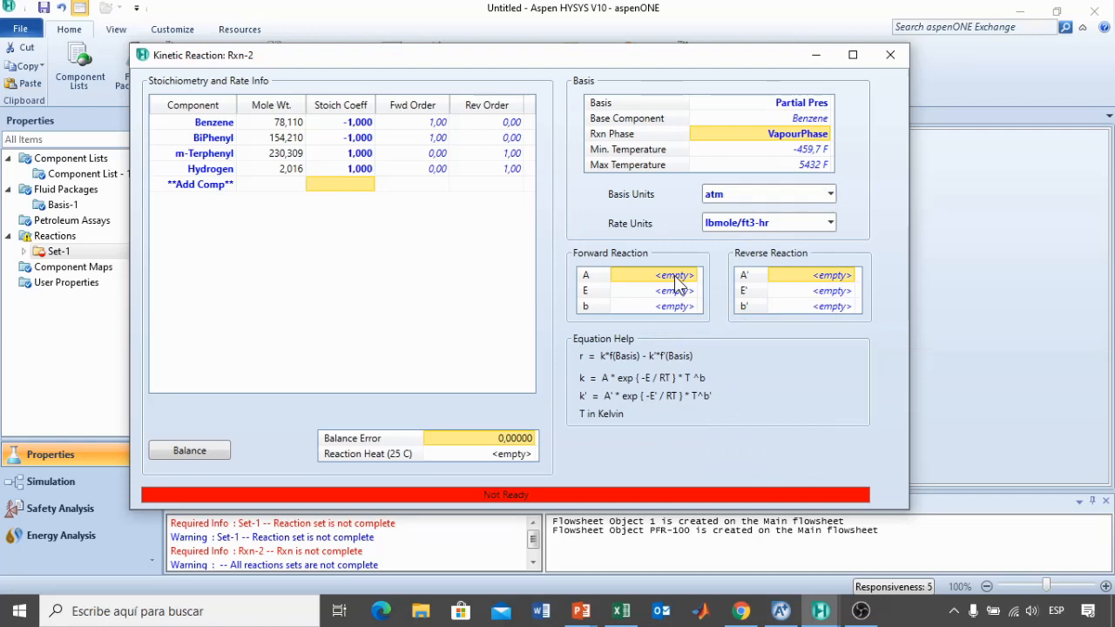
# - Copy the value 8663000 from cell B2 of the Excel workbook into the forward reaction's A of Rxn-2 in Aspen HYSYS
pyautogui.hotkey('alt', 'Tab')
pyautogui.press('Tab')
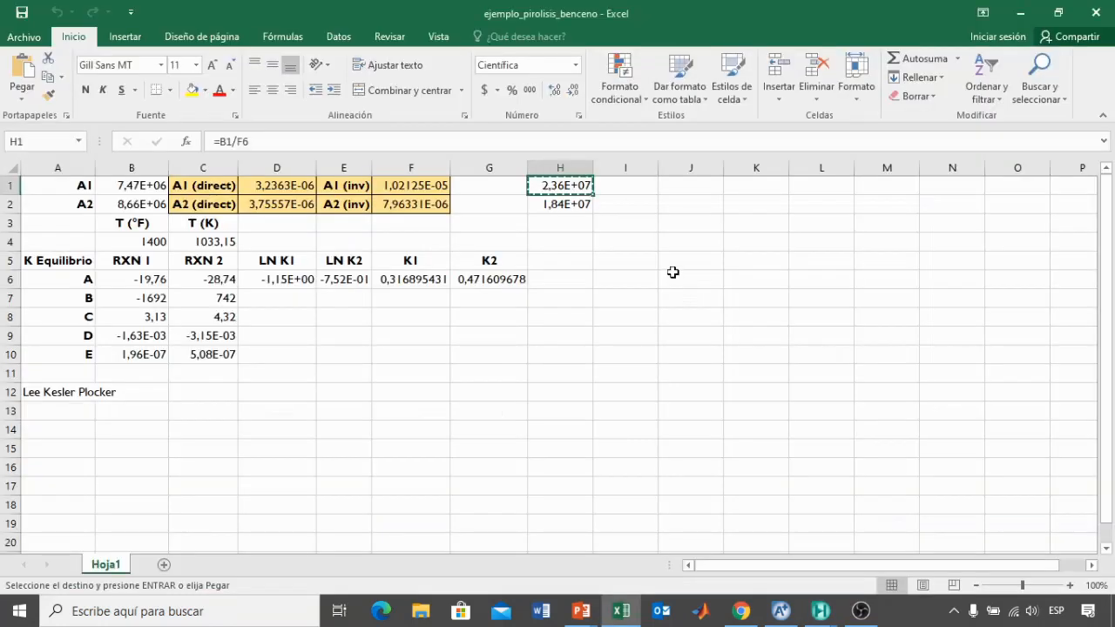
pyautogui.press('Escape')
pyautogui.click(122, 206)
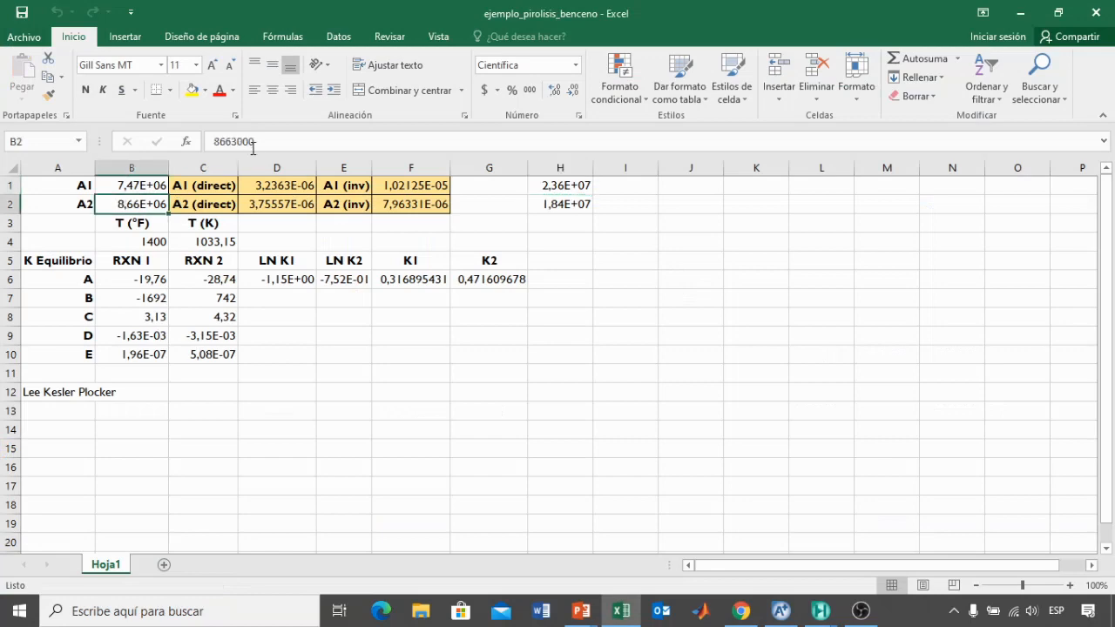
pyautogui.moveTo(256, 141); pyautogui.dragTo(194, 141)
pyautogui.hotkey('ctrl', 'c')
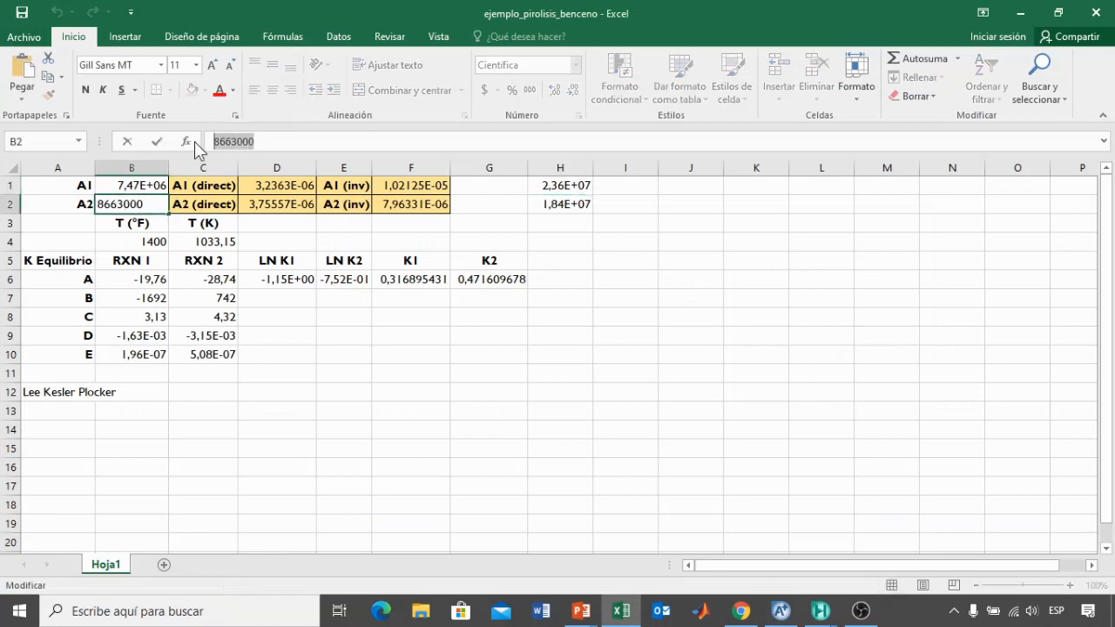
pyautogui.press('Escape')
pyautogui.hotkey('alt', 'Tab')
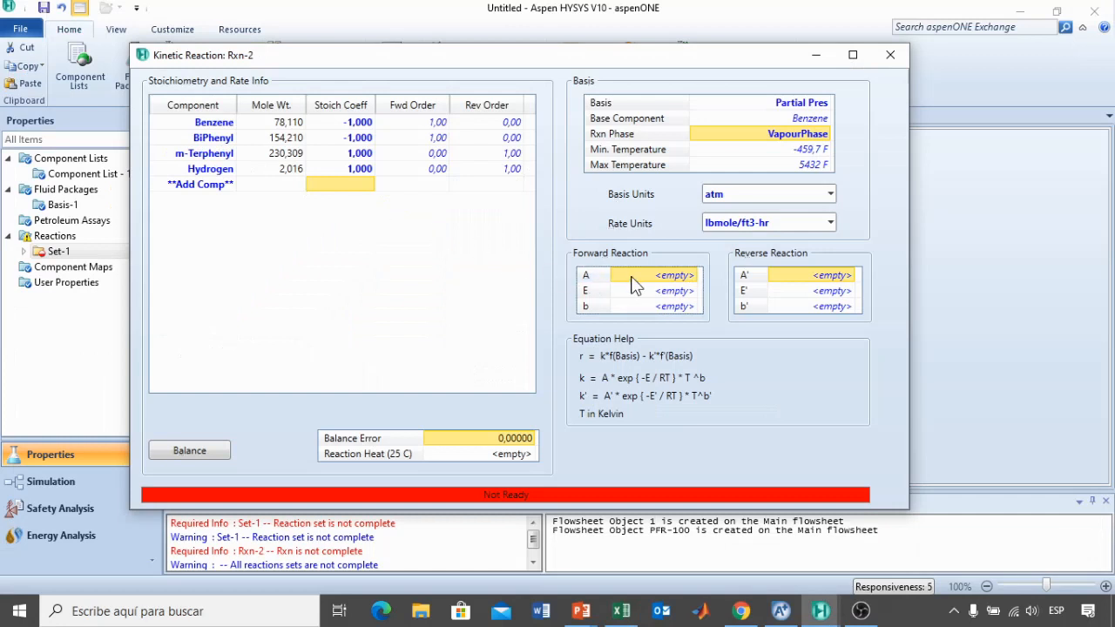
pyautogui.hotkey('ctrl', 'v')
pyautogui.press('Return')
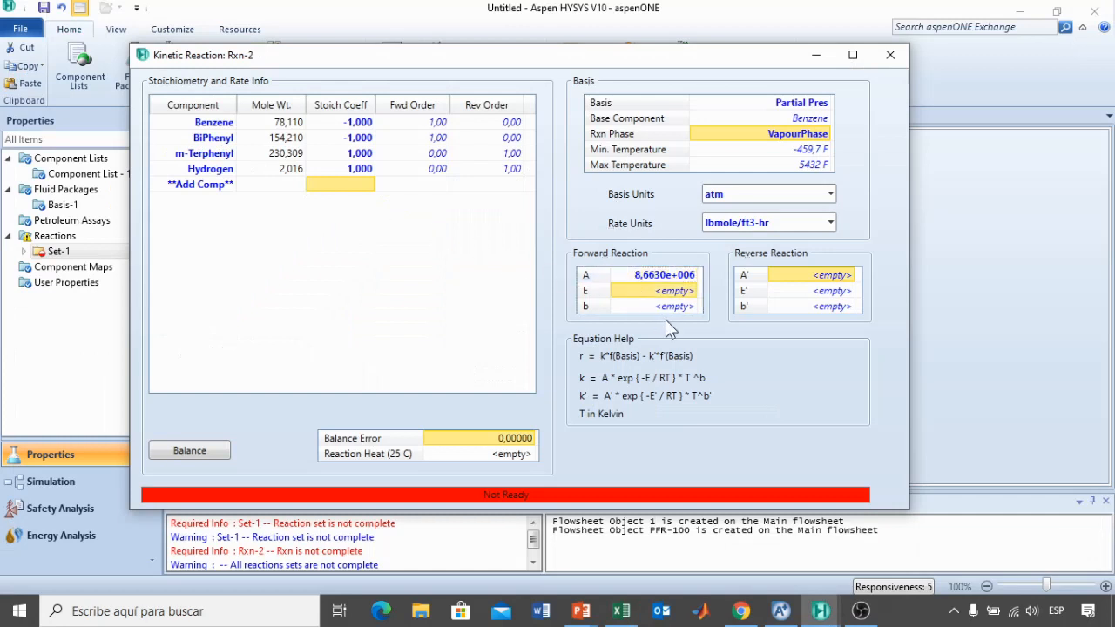
# - Set the forward activation energy E of Rxn-2 to 30190 cal/gmole
pyautogui.write('3012')
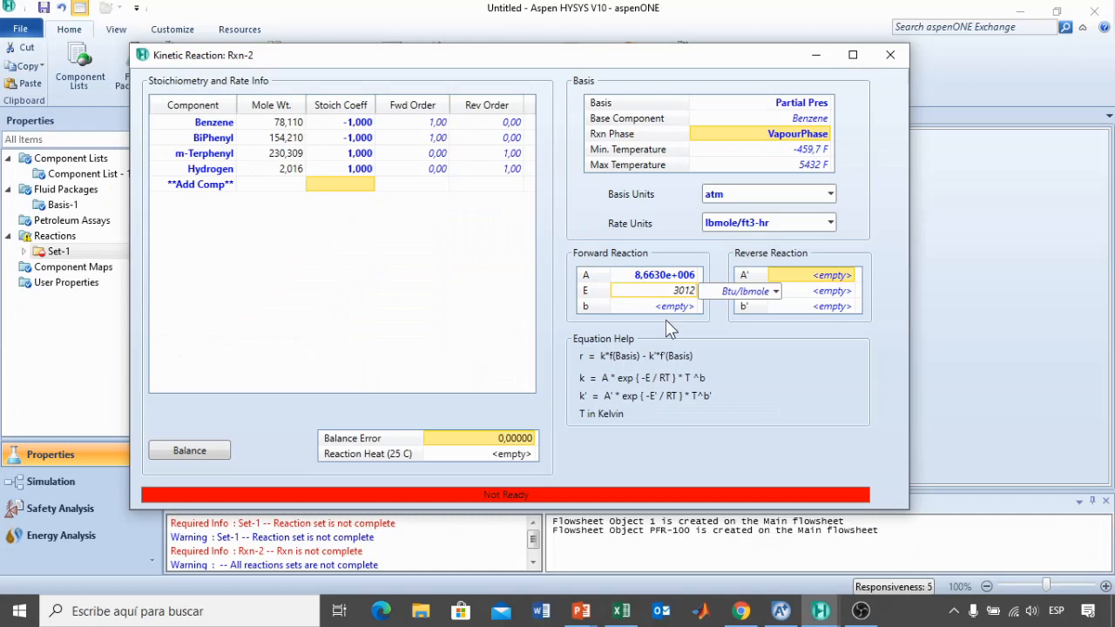
pyautogui.press('BackSpace')
pyautogui.write('90')
pyautogui.click(775, 292)
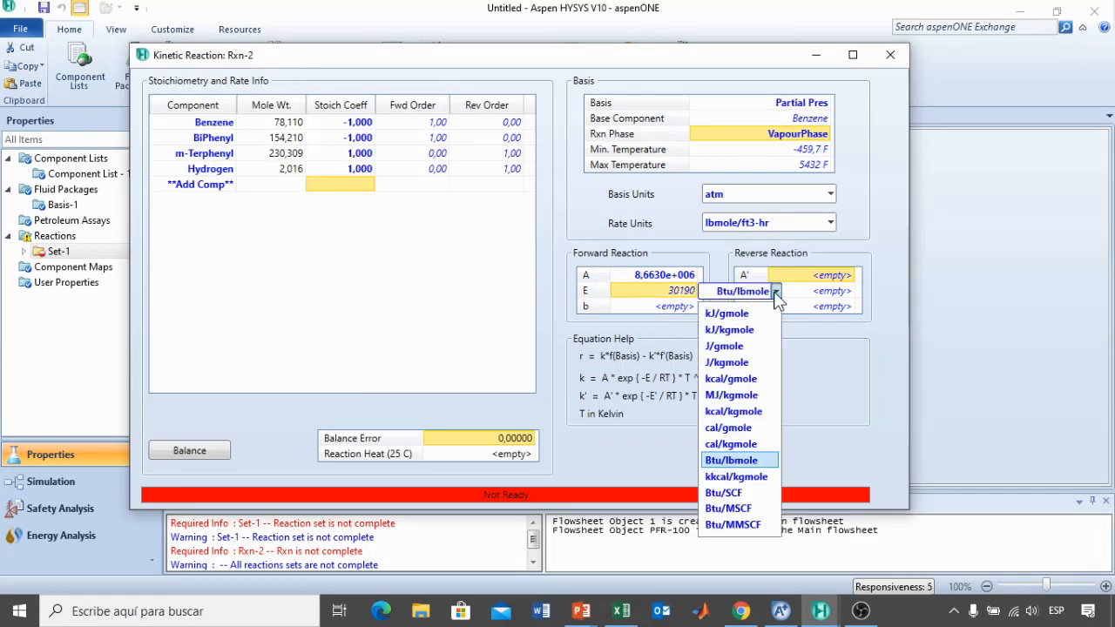
pyautogui.click(728, 428)
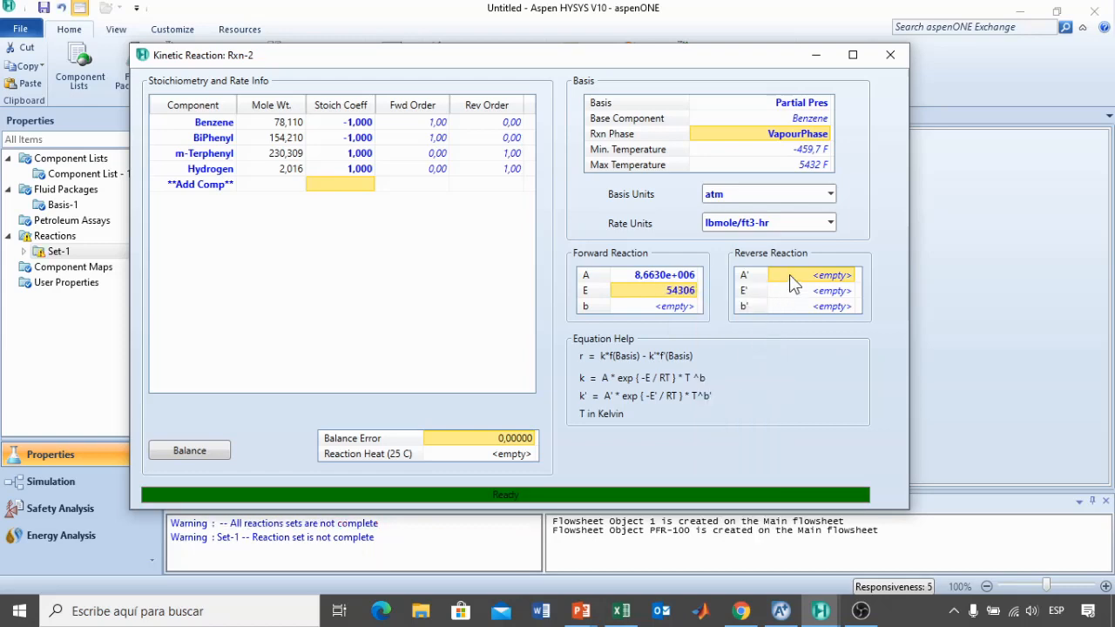
# - Copy the value 1,84E+07 from cell H2 of the Excel workbook into the reverse reaction's A' of Rxn-2 in Aspen HYSYS
pyautogui.hotkey('alt', 'Tab')
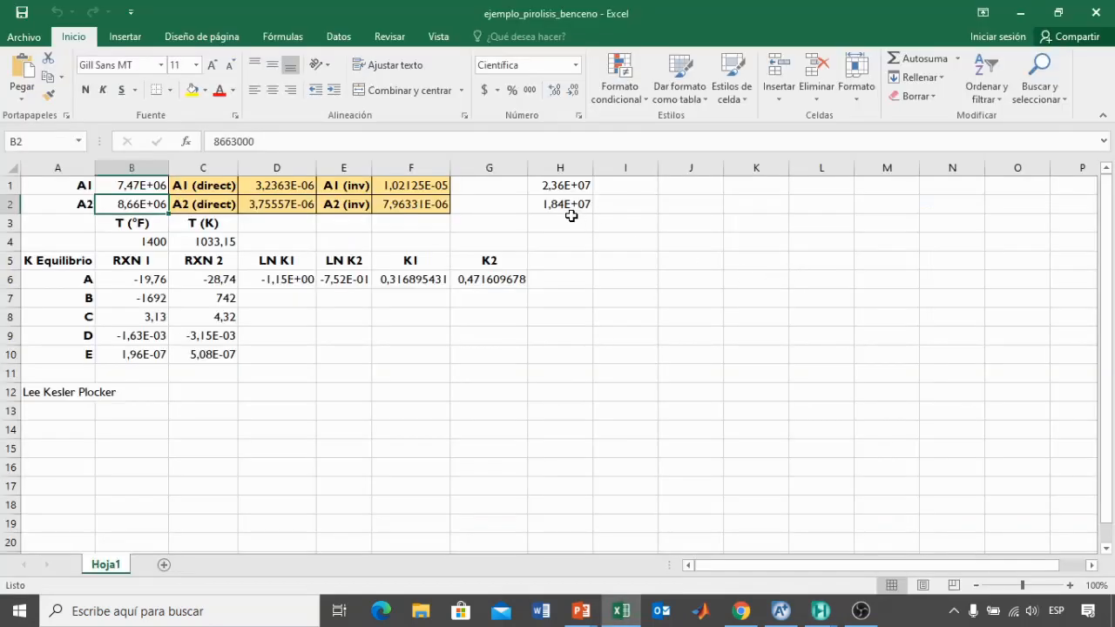
pyautogui.click(570, 207)
pyautogui.hotkey('ctrl', 'c')
pyautogui.hotkey('alt', 'Tab')
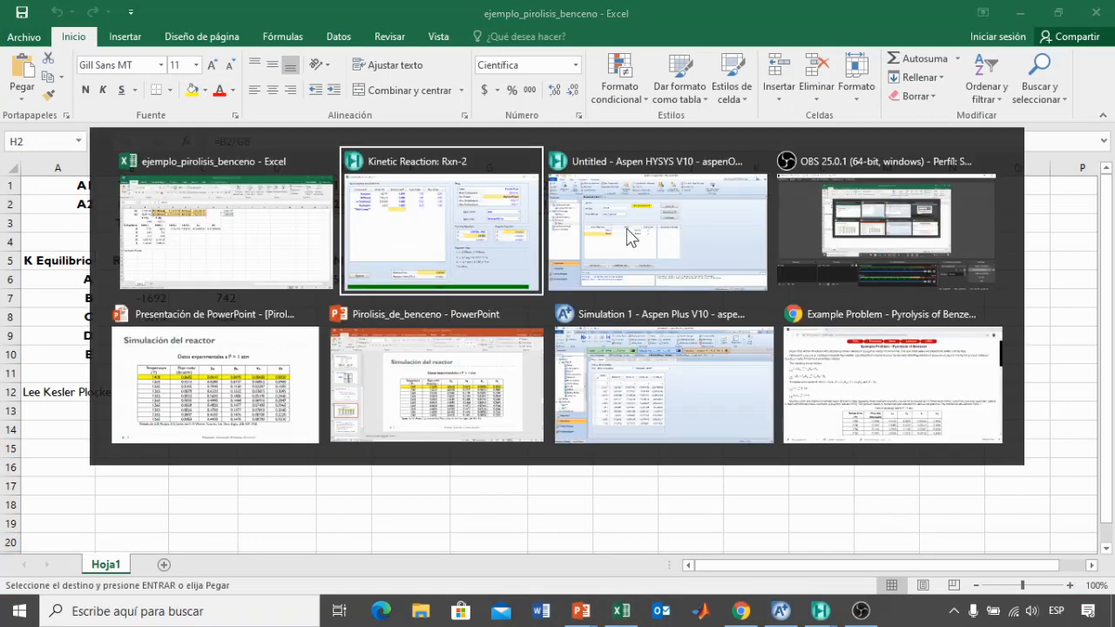
pyautogui.click(817, 284)
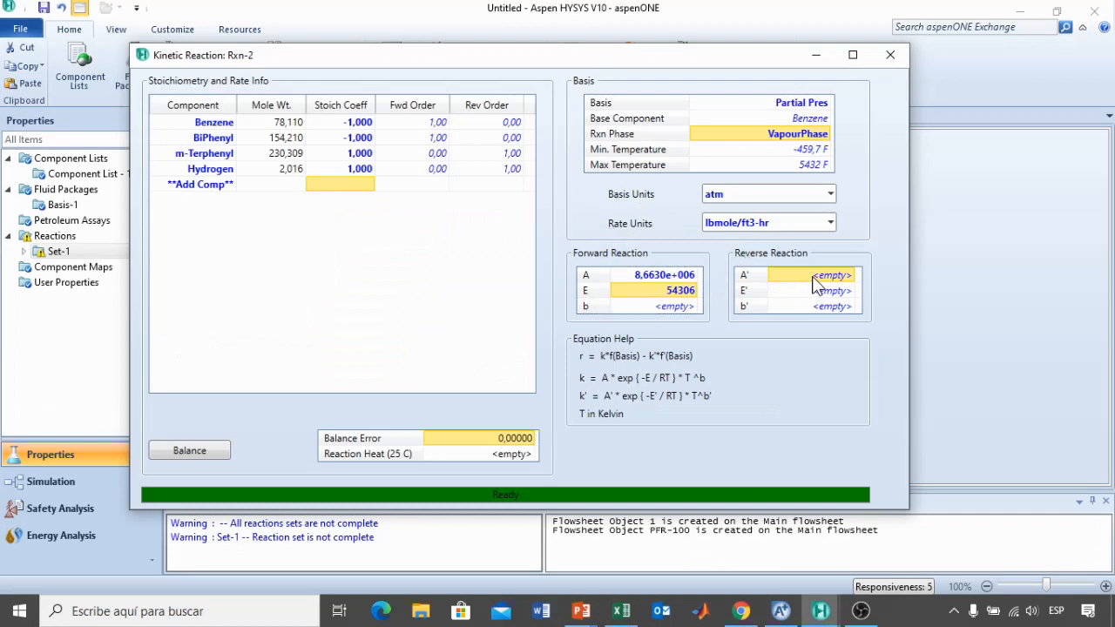
pyautogui.hotkey('ctrl', 'v')
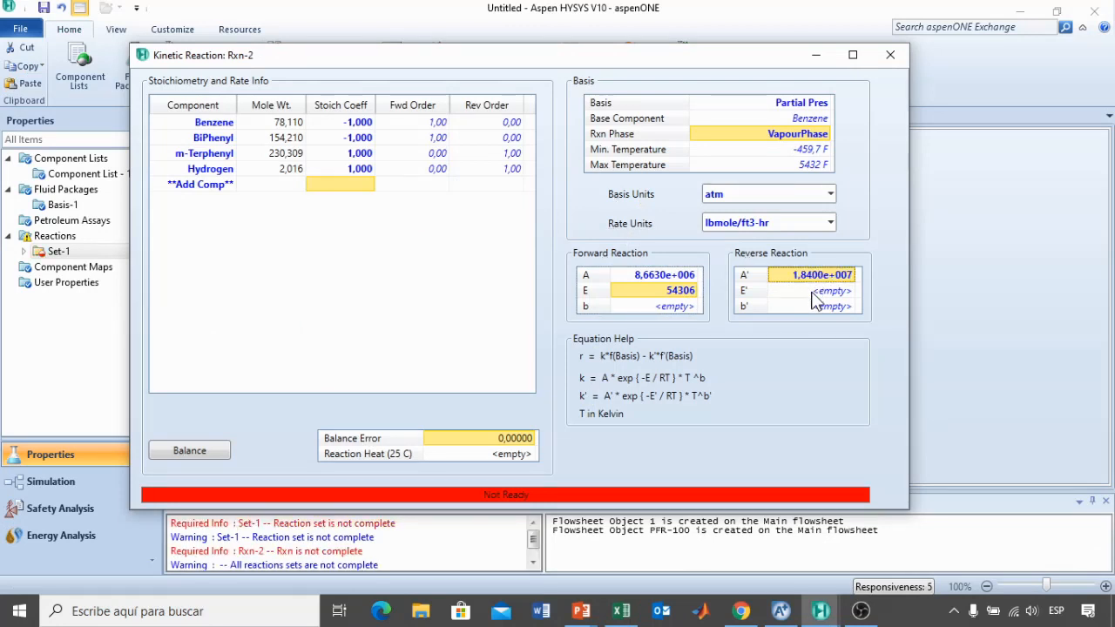
# - Set the reverse activation energy E' of Rxn-2 to 30190 cal/gmole and close the reaction
pyautogui.click(812, 293)
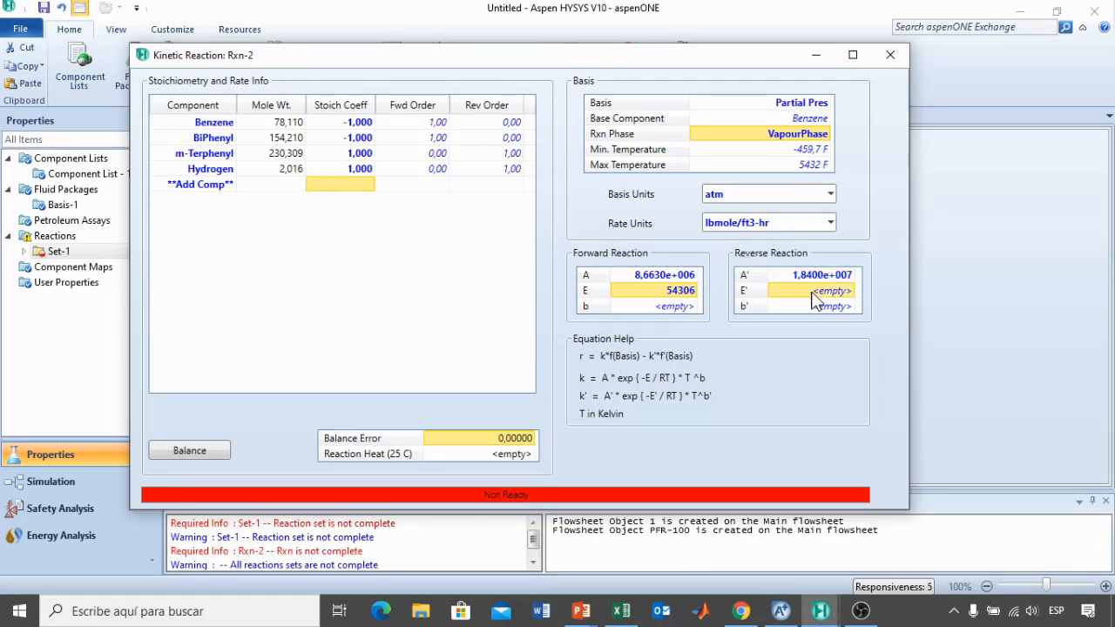
pyautogui.write('30190')
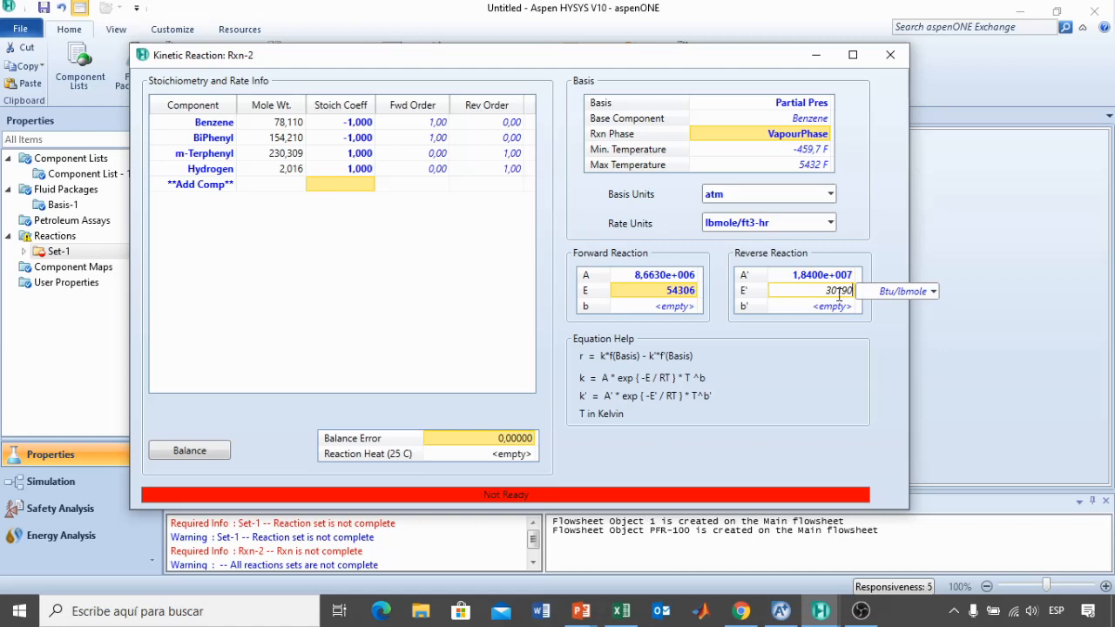
pyautogui.click(933, 293)
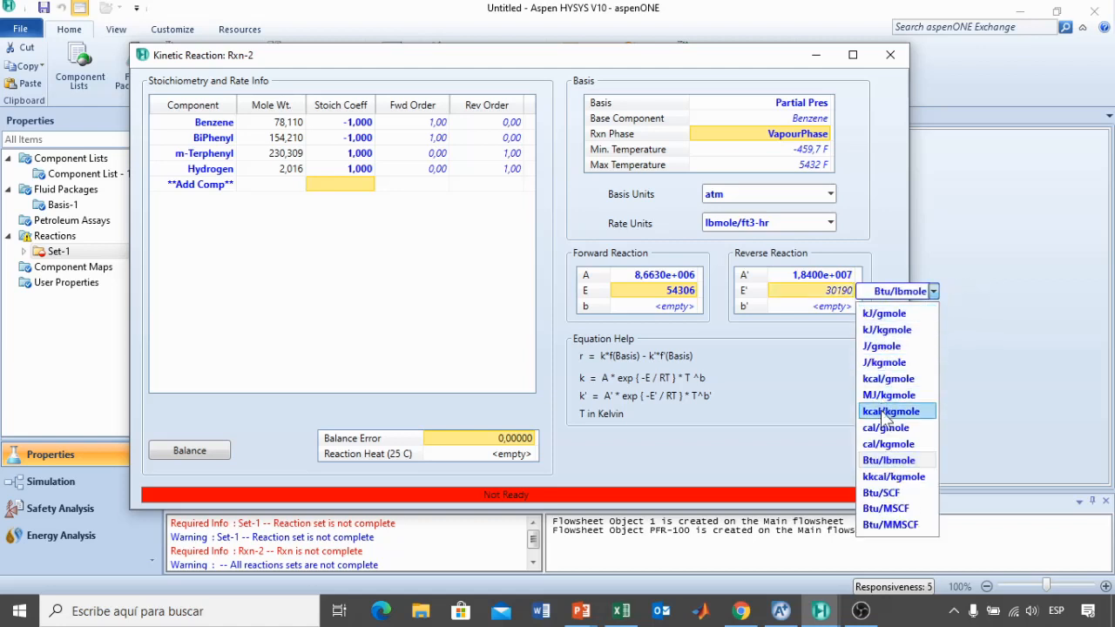
pyautogui.click(886, 428)
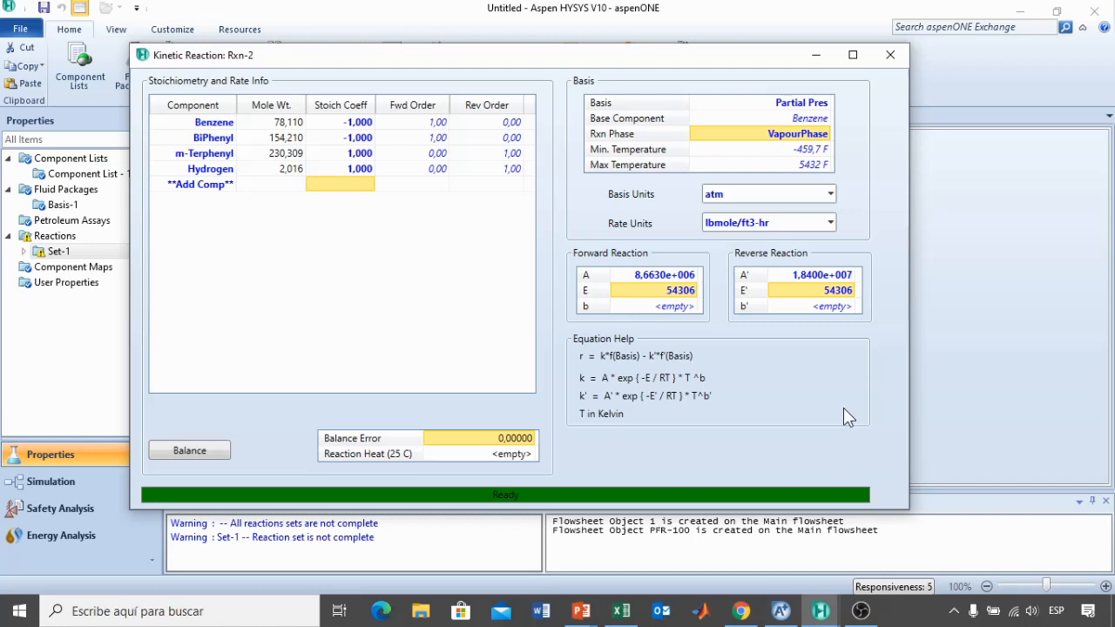
pyautogui.click(888, 59)
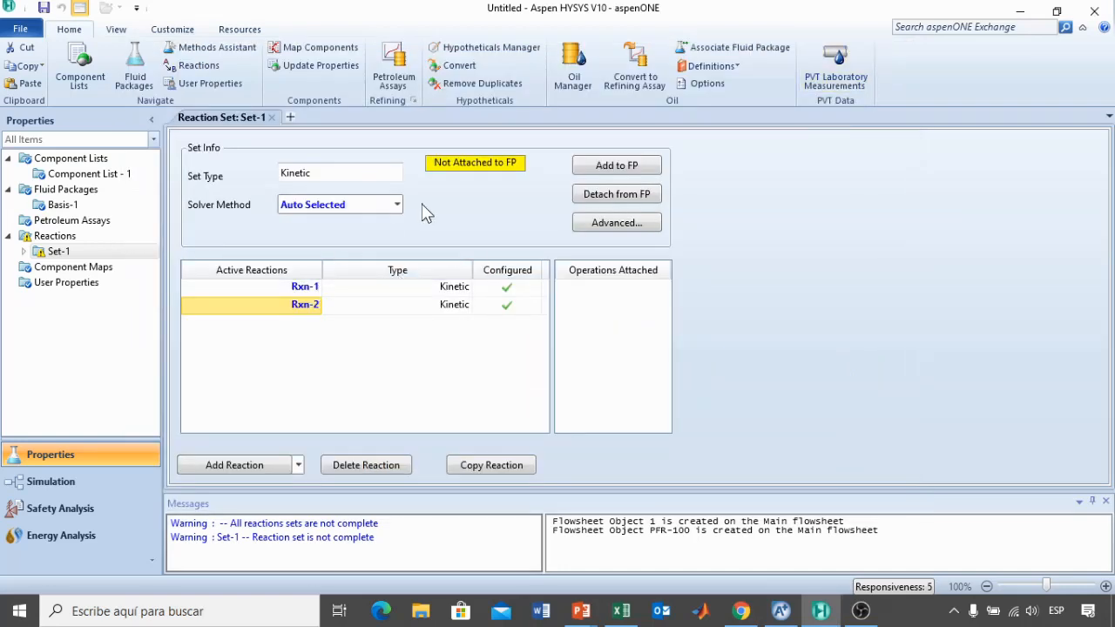
# - Attach reaction set Set-1 to the Basis-1 fluid package and create a second reaction set
pyautogui.click(601, 168)
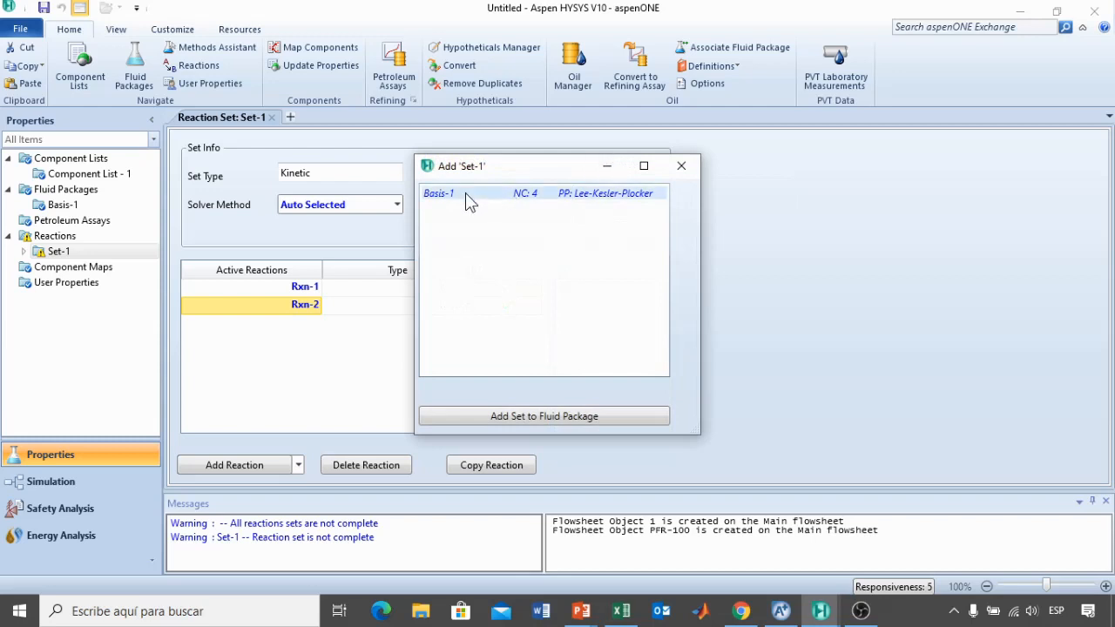
pyautogui.click(559, 420)
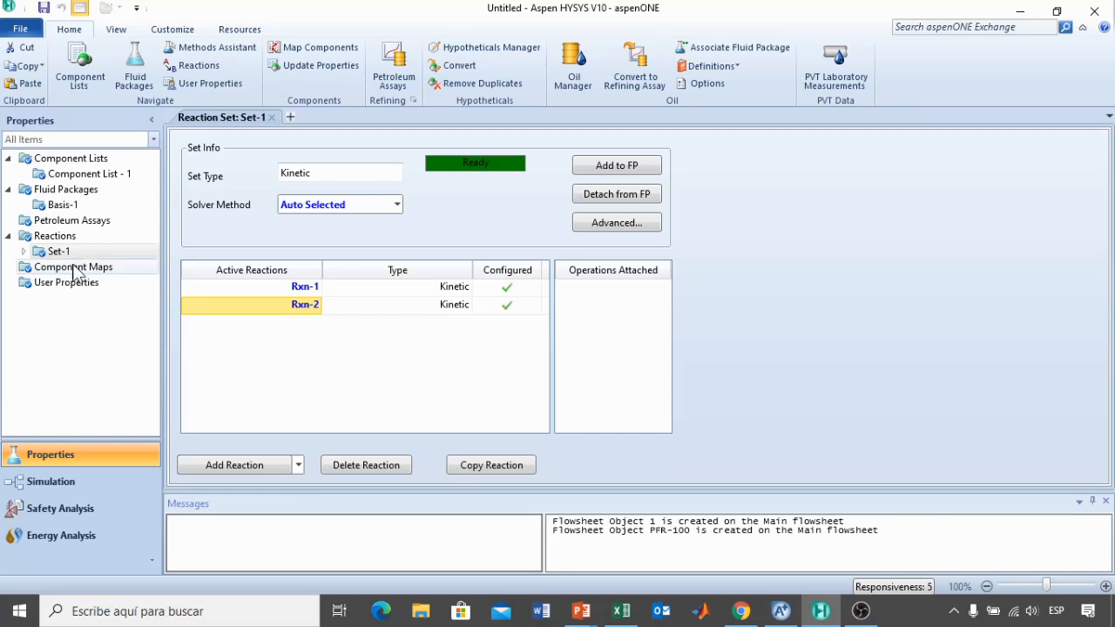
pyautogui.click(39, 238)
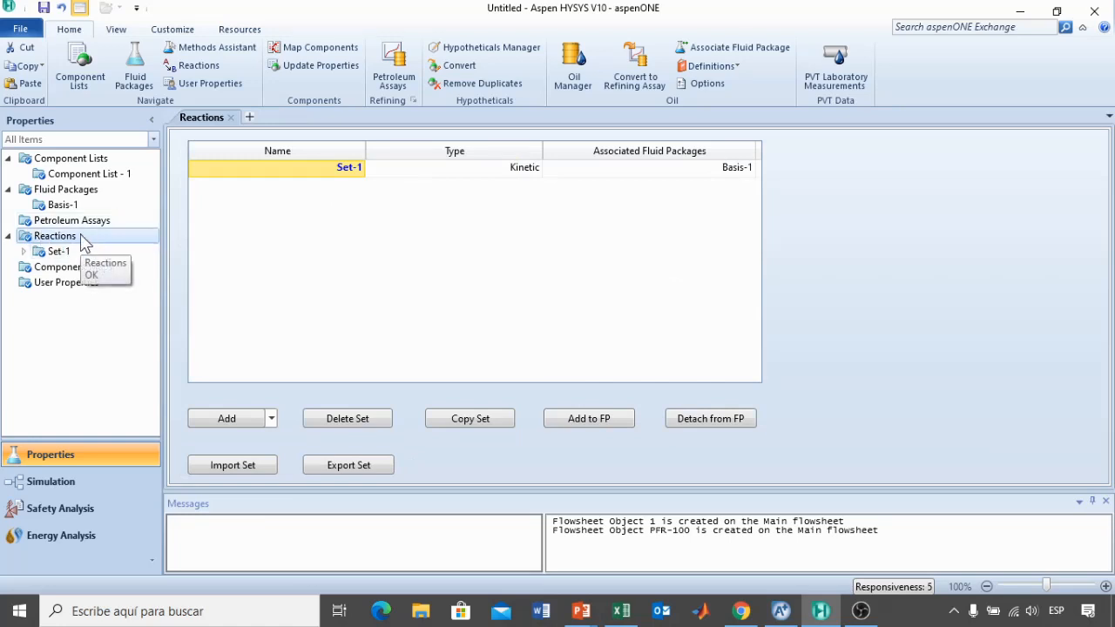
pyautogui.click(222, 420)
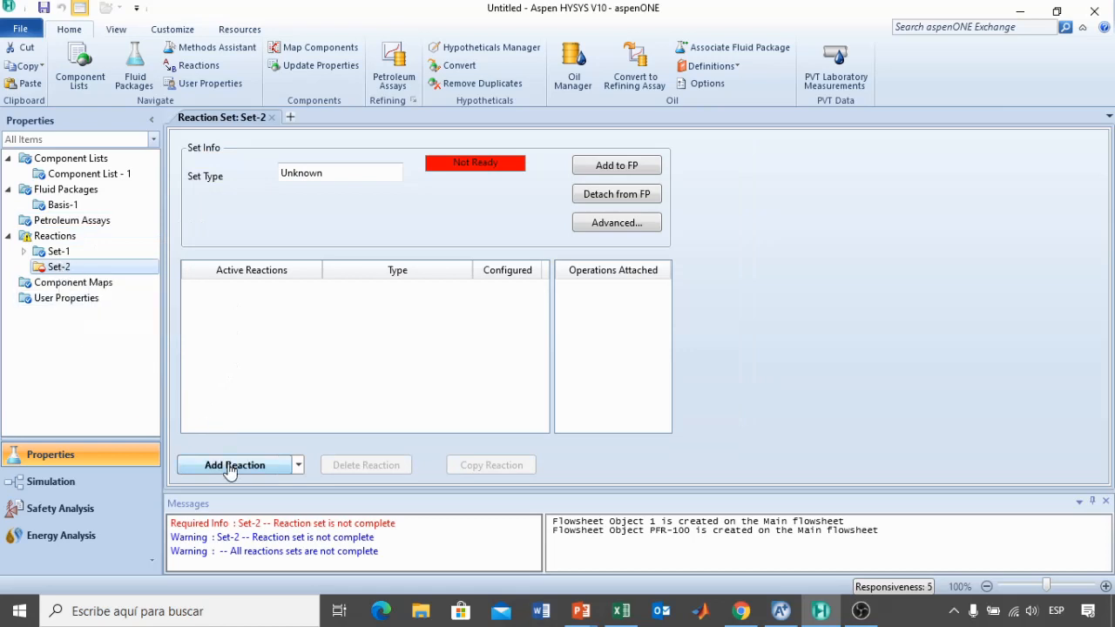
# - Add two Simple Rate reactions from the Hysys reactant source to the new, empty reaction set
pyautogui.click(231, 467)
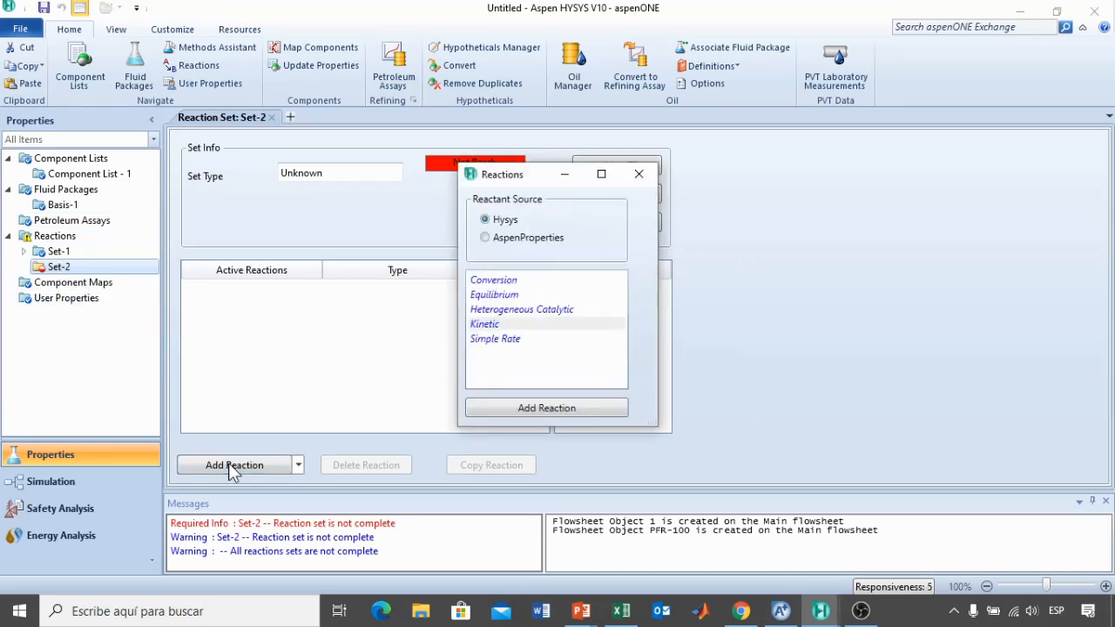
pyautogui.click(495, 339)
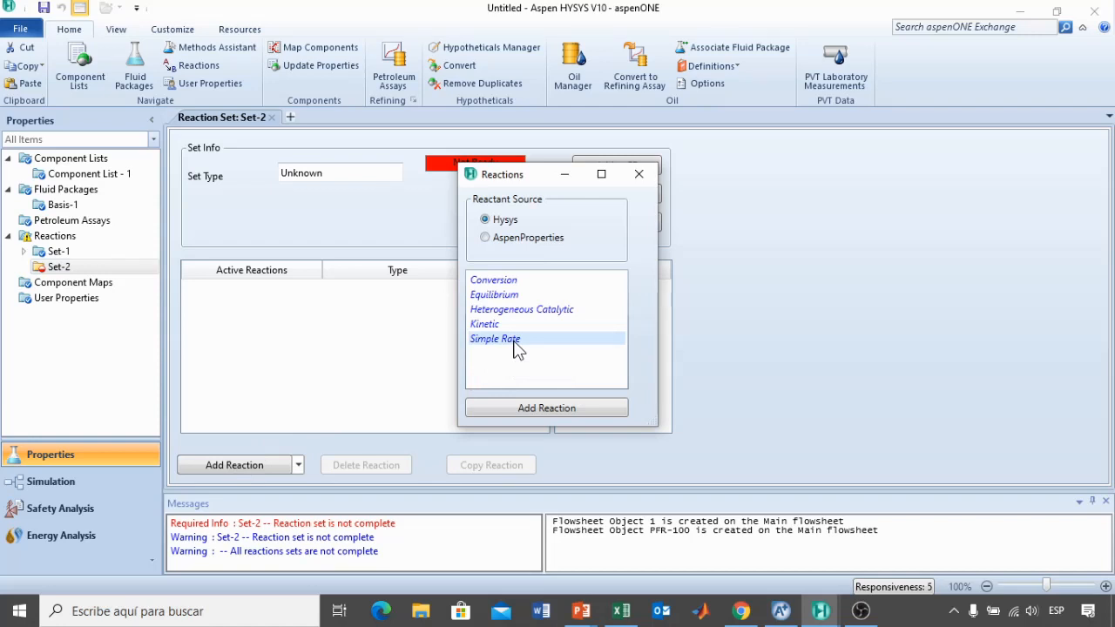
pyautogui.click(521, 410)
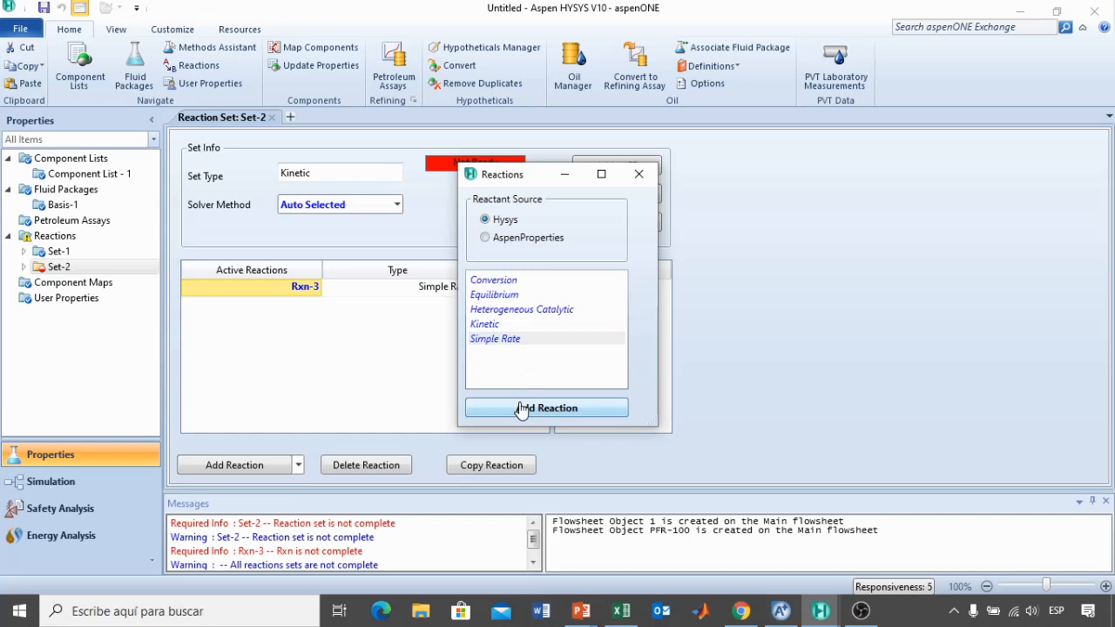
pyautogui.click(521, 409)
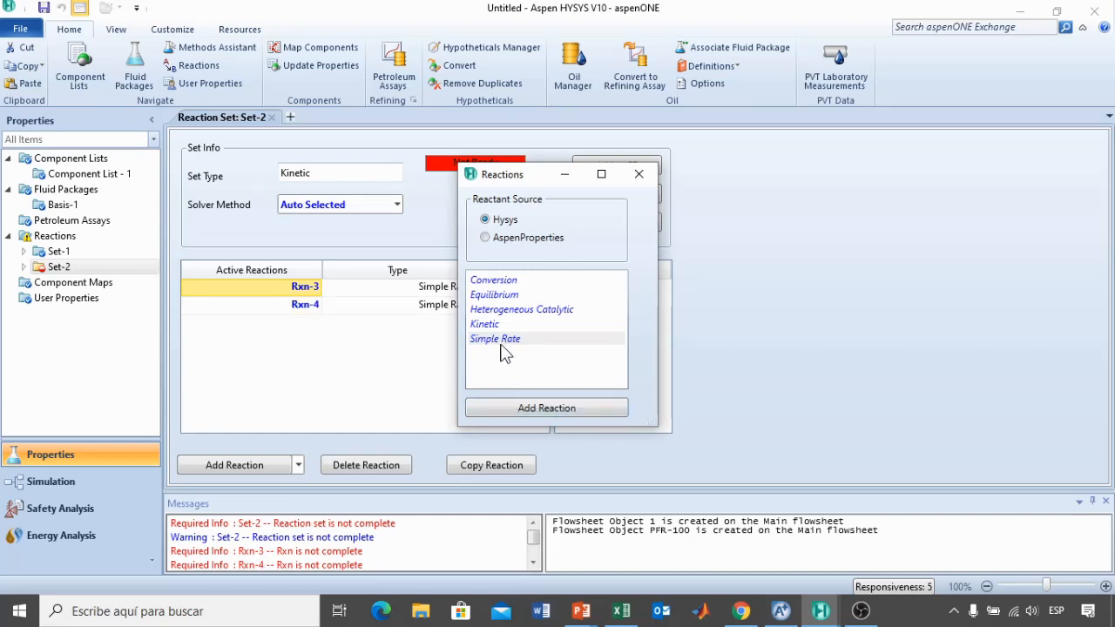
pyautogui.click(640, 175)
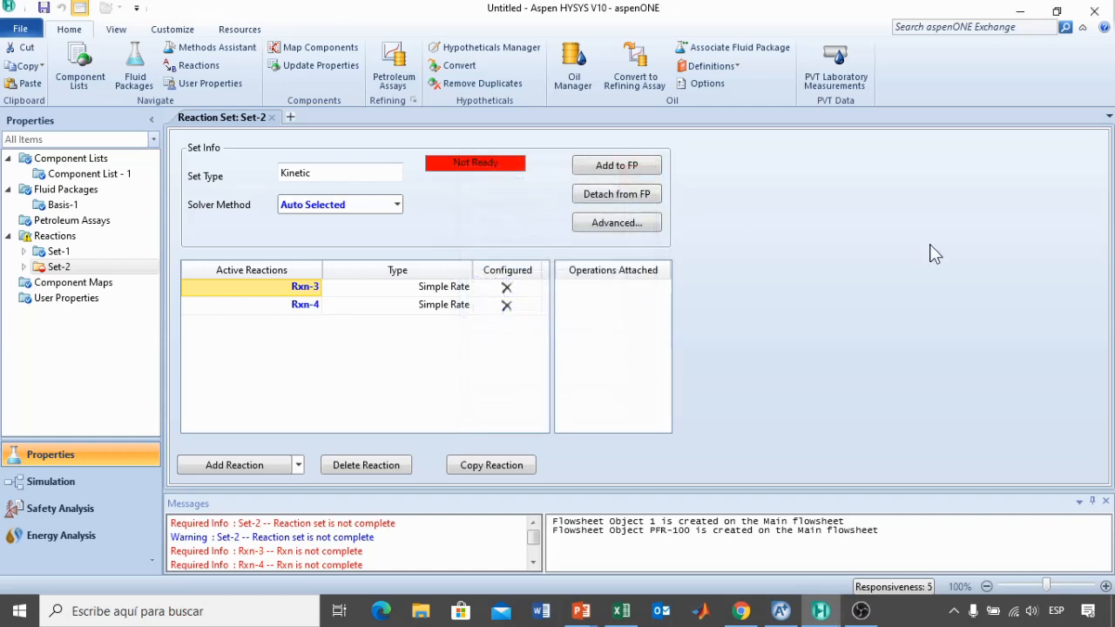
# - Open simple rate reaction Rxn-3 and add Benzene, BiPhenyl and Hydrogen as its components
pyautogui.doubleClick(285, 287)
pyautogui.moveTo(361, 208); pyautogui.dragTo(457, 76)
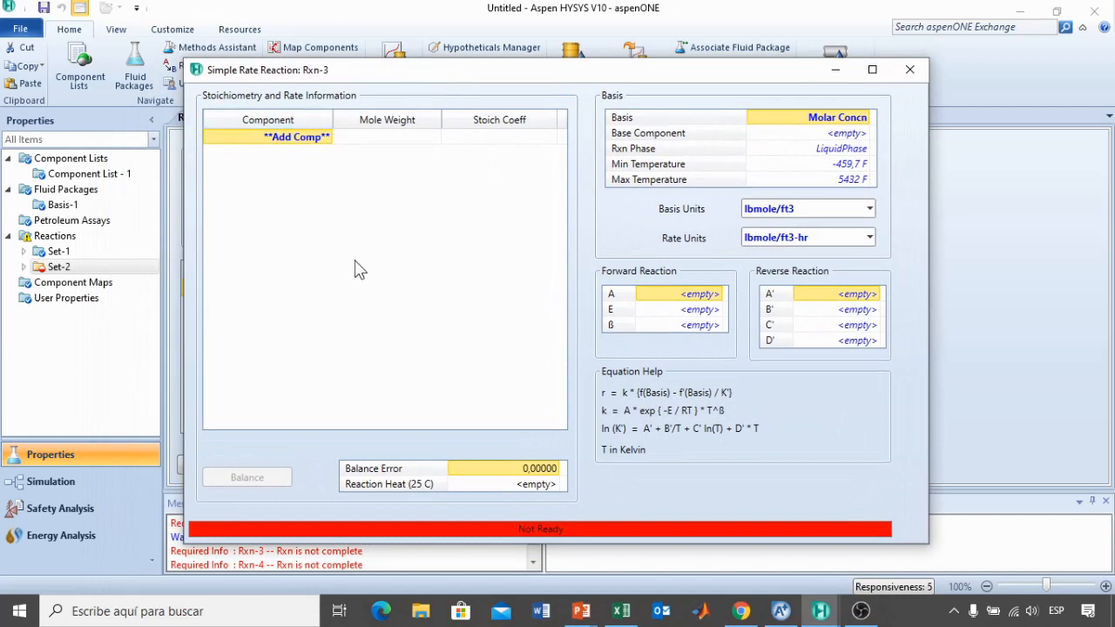
pyautogui.click(816, 121)
pyautogui.click(331, 139)
pyautogui.click(329, 138)
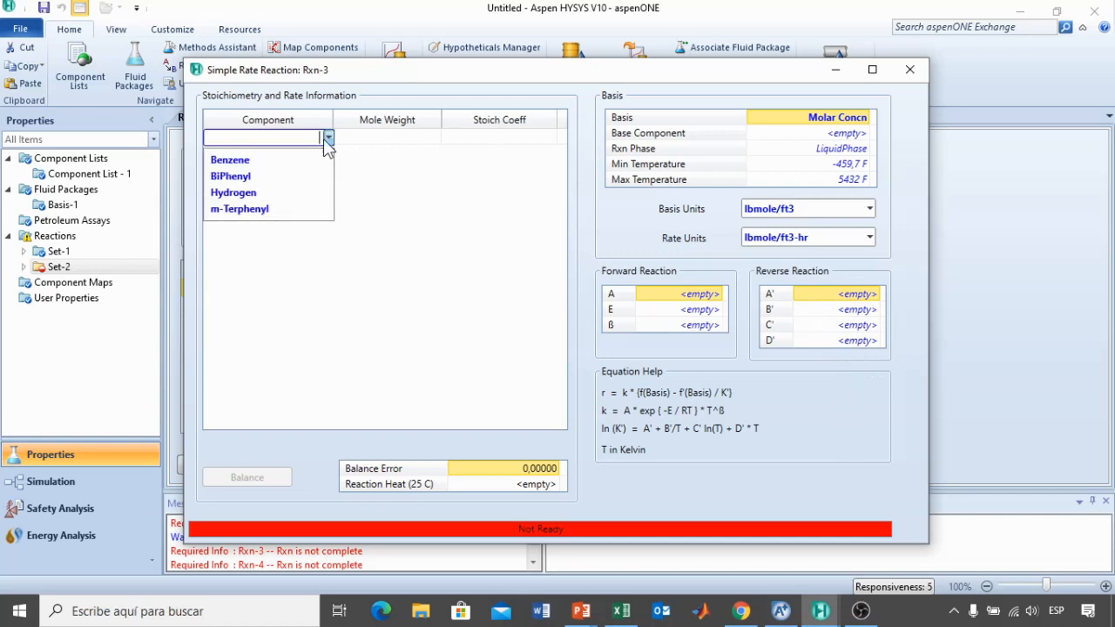
pyautogui.click(242, 164)
pyautogui.click(331, 154)
pyautogui.click(328, 153)
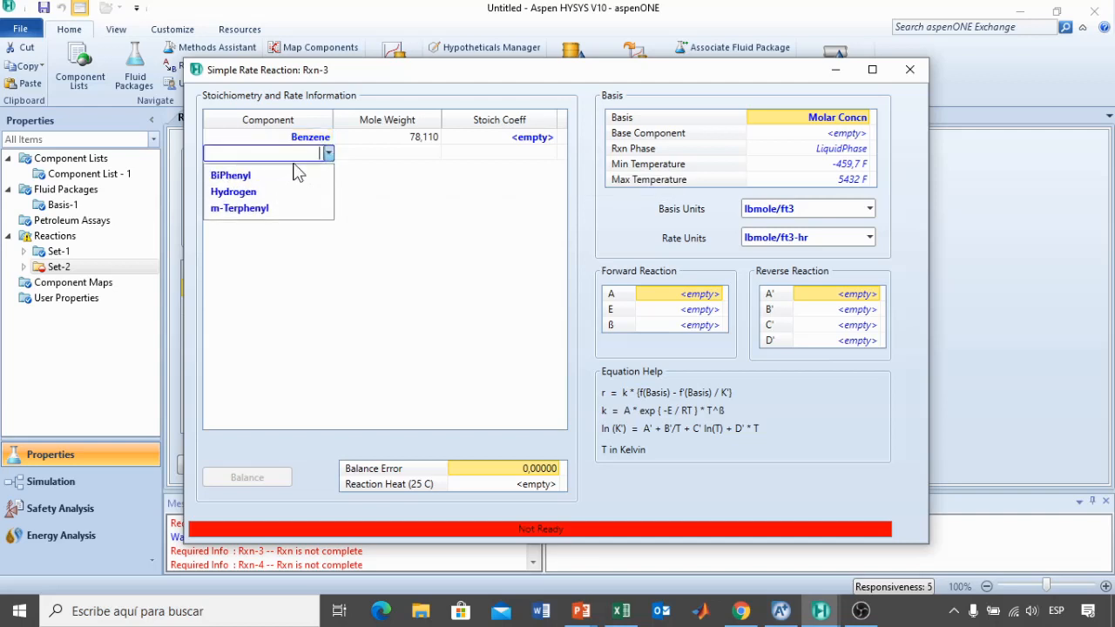
pyautogui.click(234, 181)
pyautogui.click(331, 168)
pyautogui.click(328, 168)
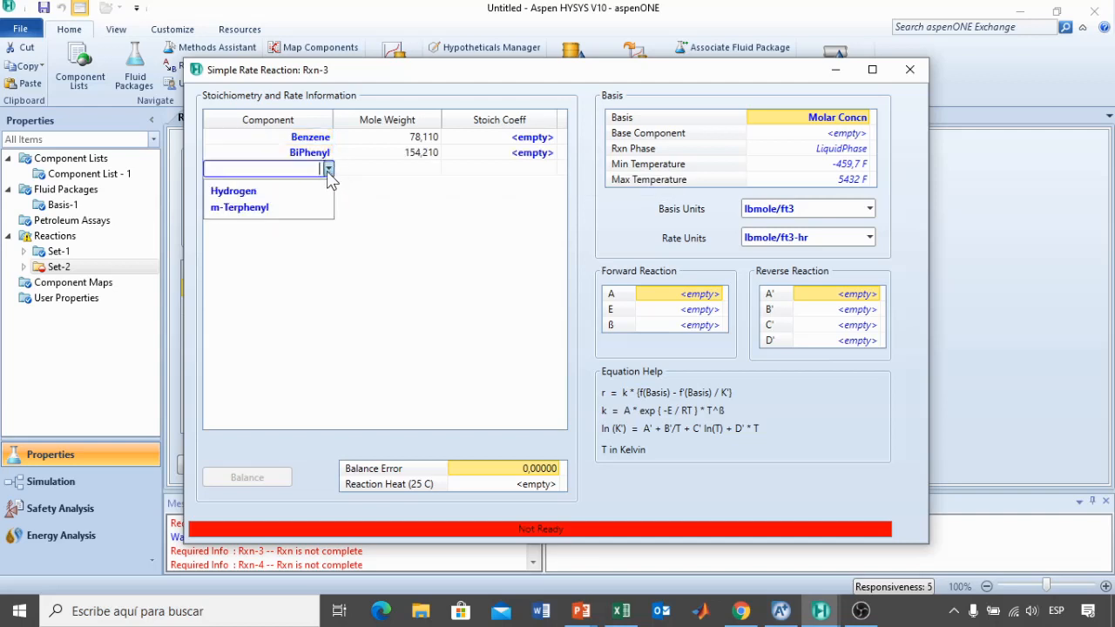
pyautogui.click(236, 191)
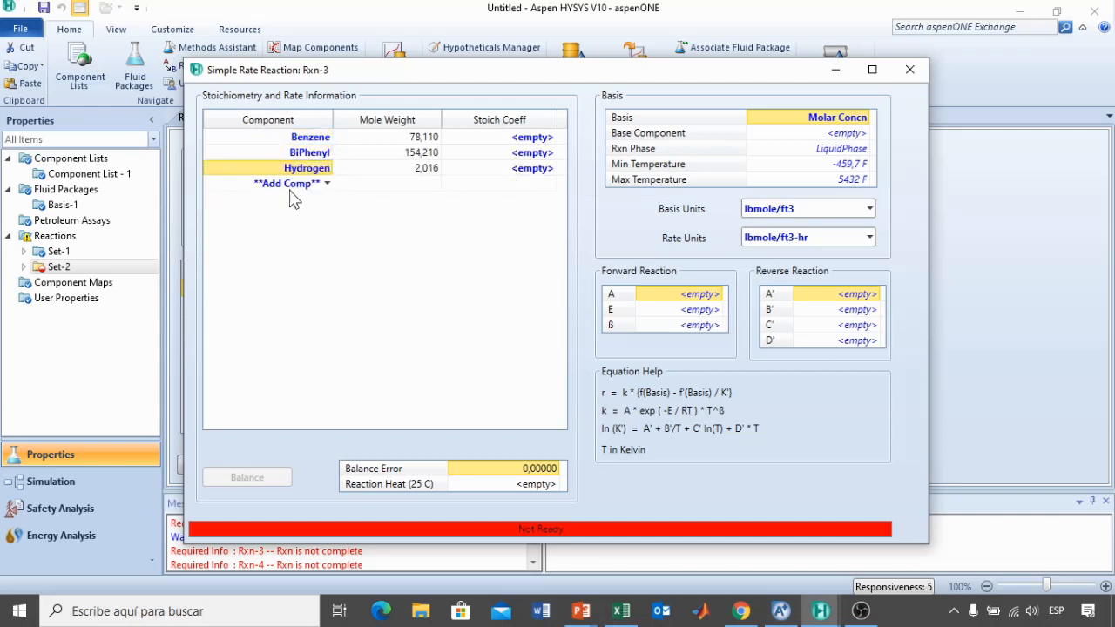
# - Set the stoichiometric coefficients of Rxn-3 to -1 for Benzene, 0,5 for BiPhenyl and 0,5 for Hydrogen
pyautogui.click(497, 137)
pyautogui.write('-')
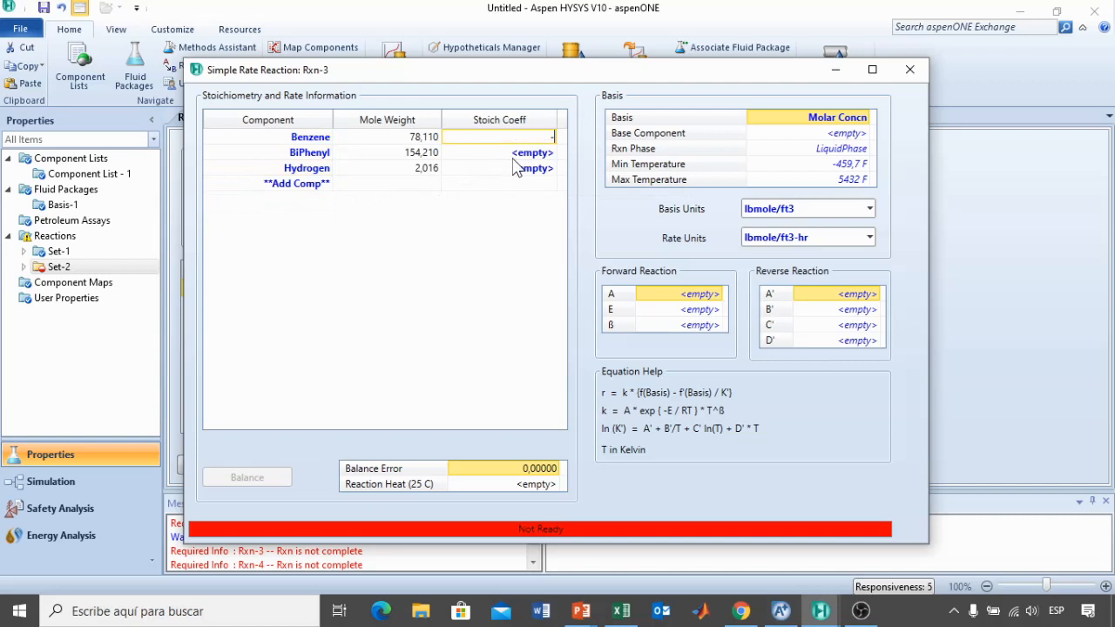
pyautogui.press('Return')
pyautogui.write('0,5')
pyautogui.press('Return')
pyautogui.write('0,')
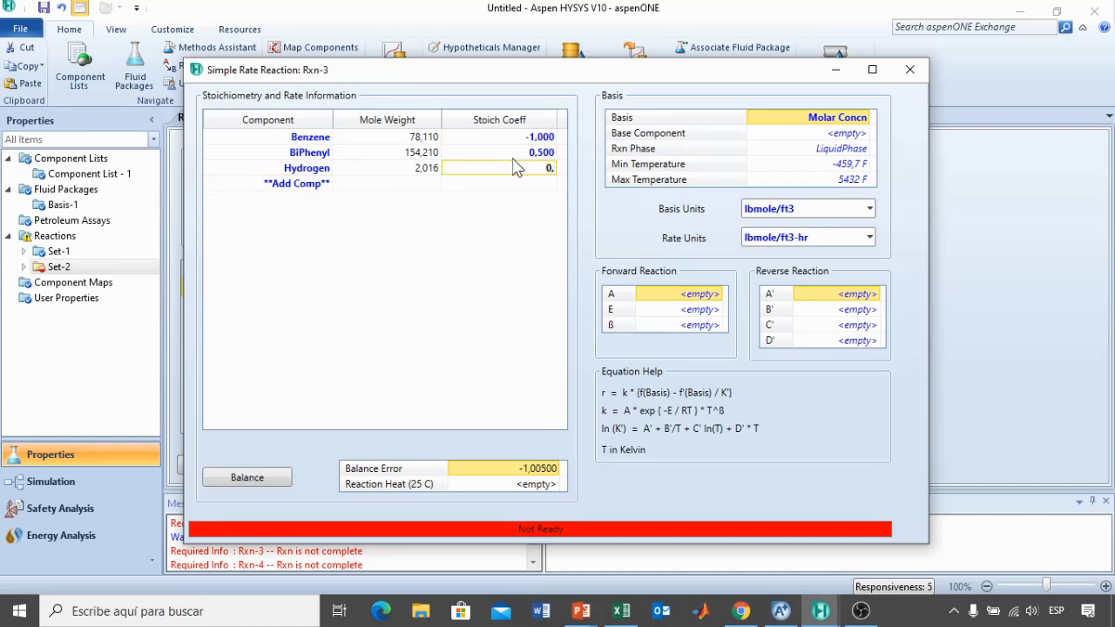
pyautogui.write('5')
pyautogui.press('Return')
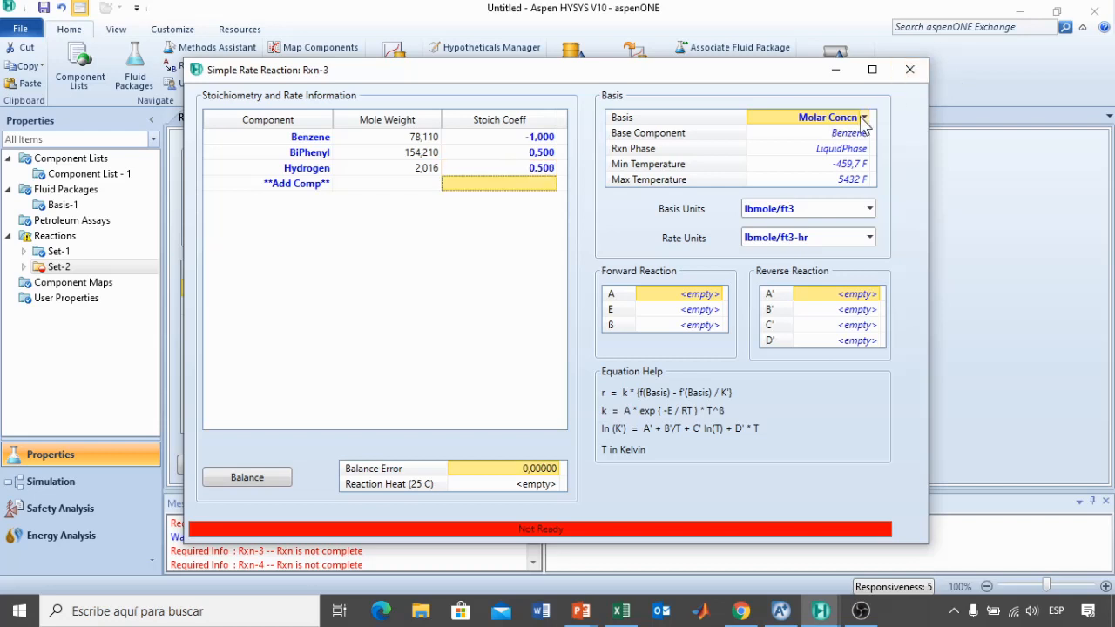
# - Set the basis of Rxn-3 to Partial Pres in VapourPhase, with atm as the basis units
pyautogui.click(862, 118)
pyautogui.click(865, 119)
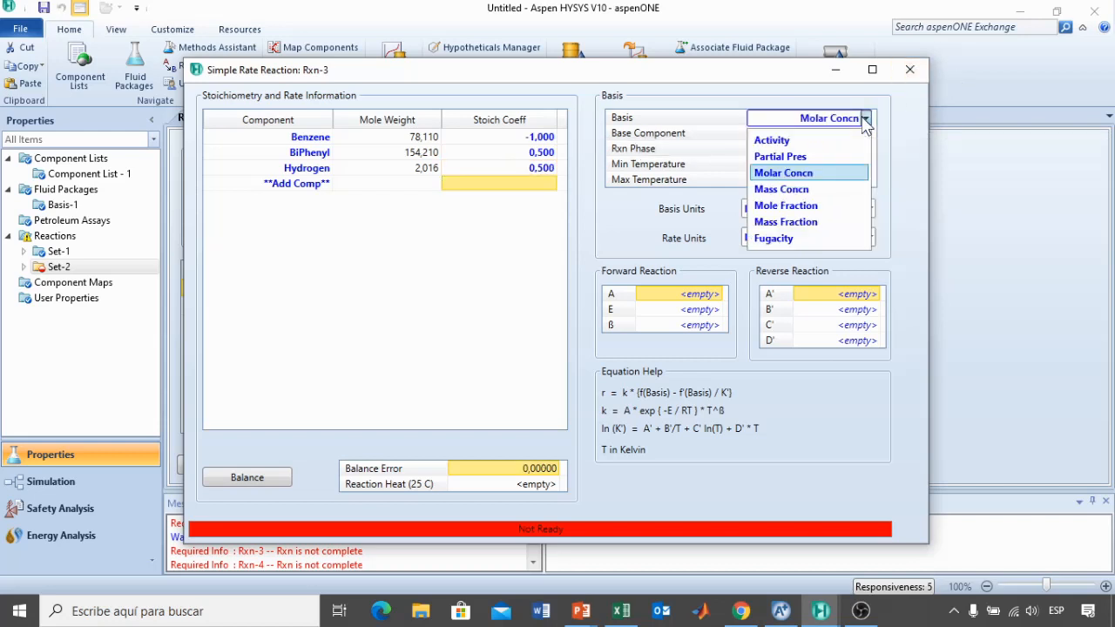
pyautogui.click(784, 157)
pyautogui.click(866, 149)
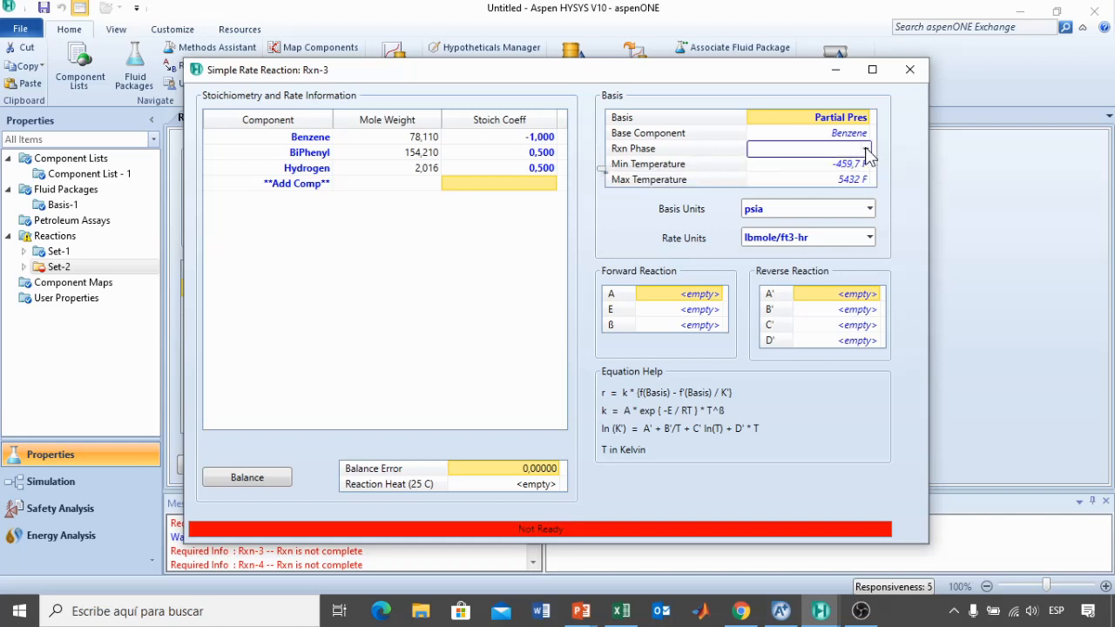
pyautogui.click(866, 150)
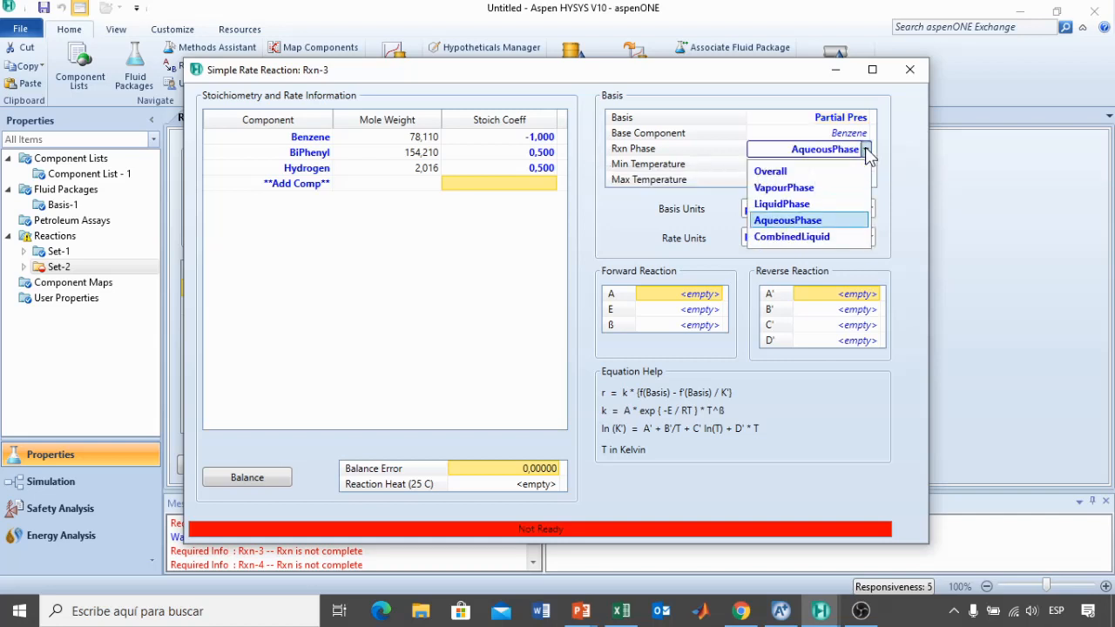
pyautogui.click(807, 187)
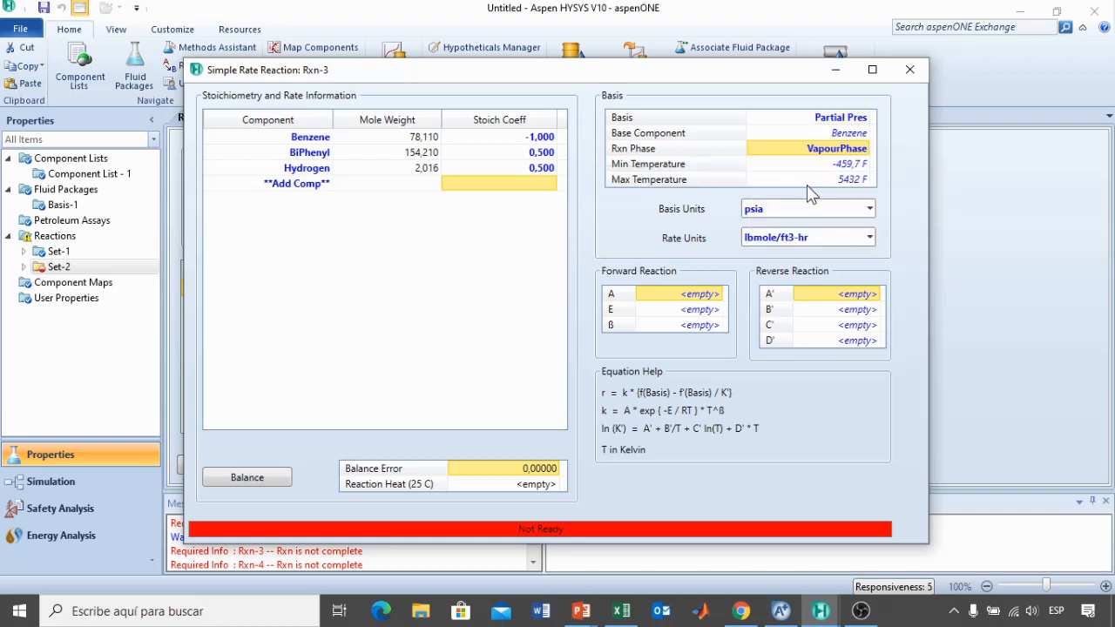
pyautogui.click(870, 211)
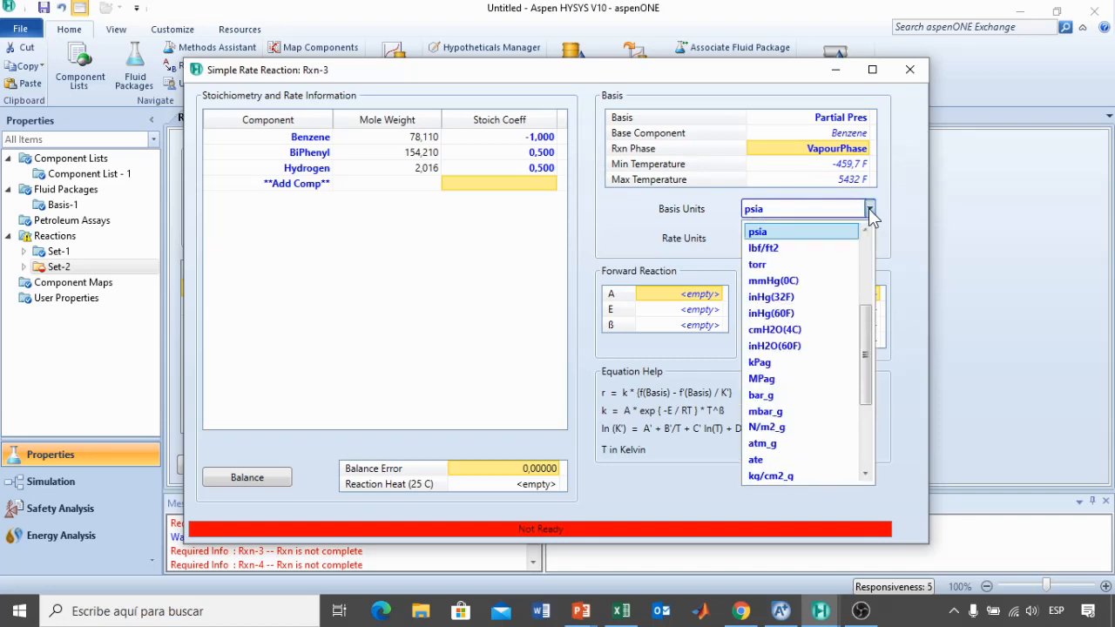
pyautogui.scroll(4, 801, 416)
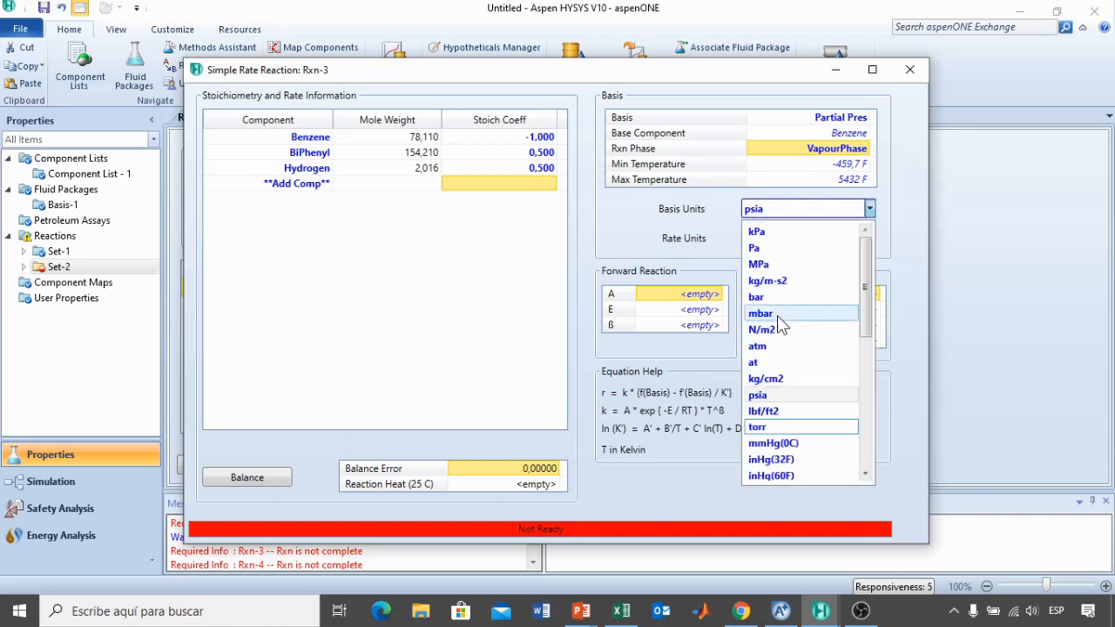
pyautogui.click(769, 347)
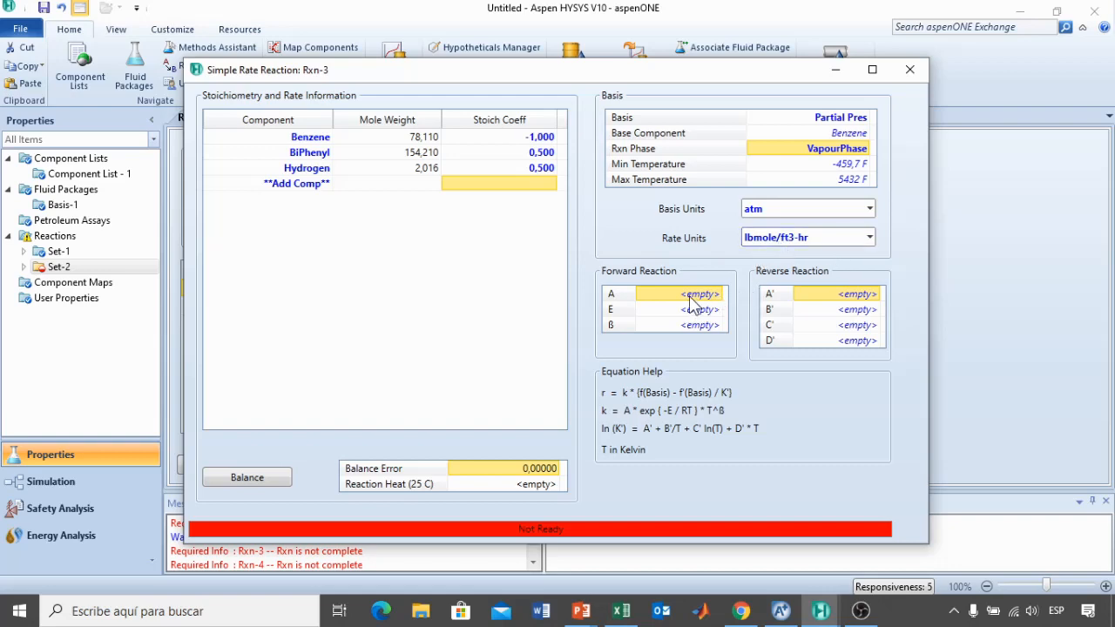
# - Copy the value 7465200 from cell B1 of the Excel workbook into the forward reaction's A of Rxn-3 in Aspen HYSYS
pyautogui.hotkey('alt', 'Tab')
pyautogui.hotkey('alt', 'Tab')
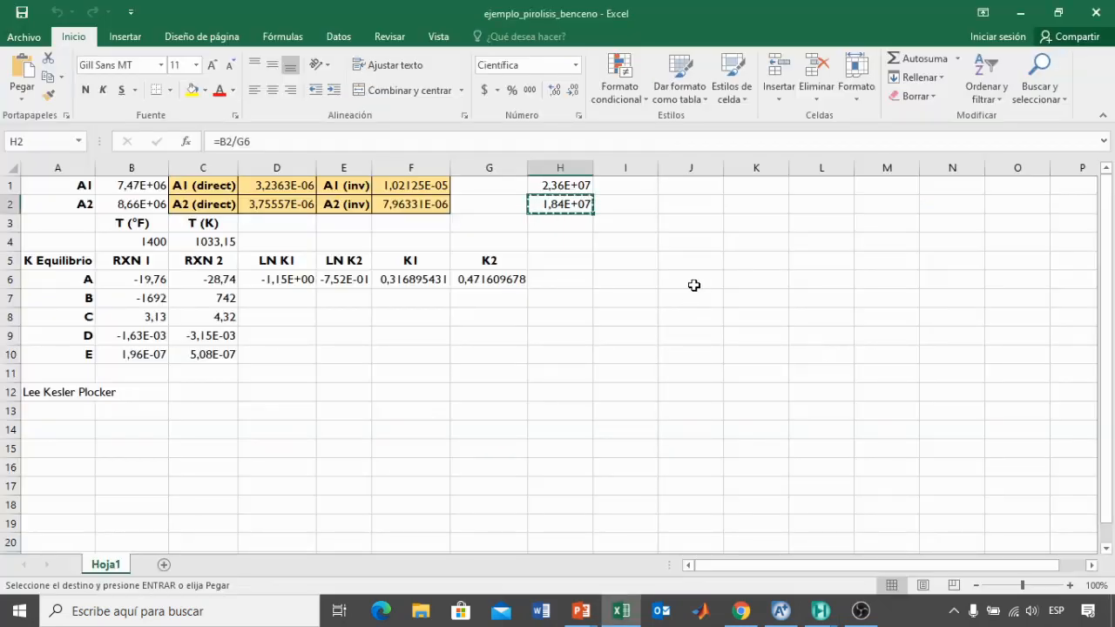
pyautogui.press('Escape')
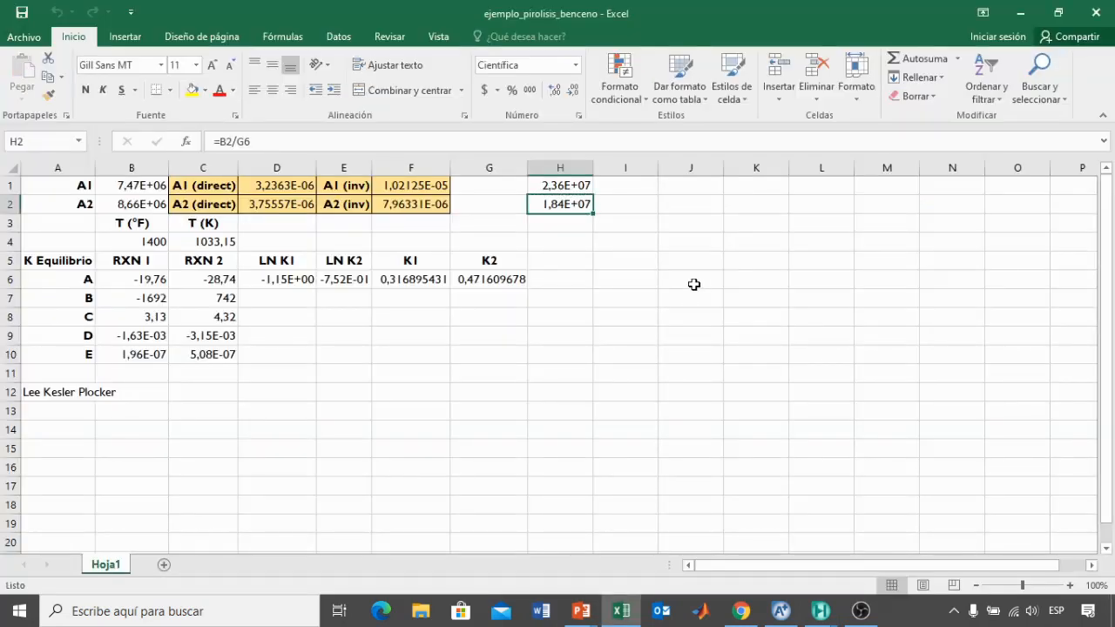
pyautogui.click(122, 189)
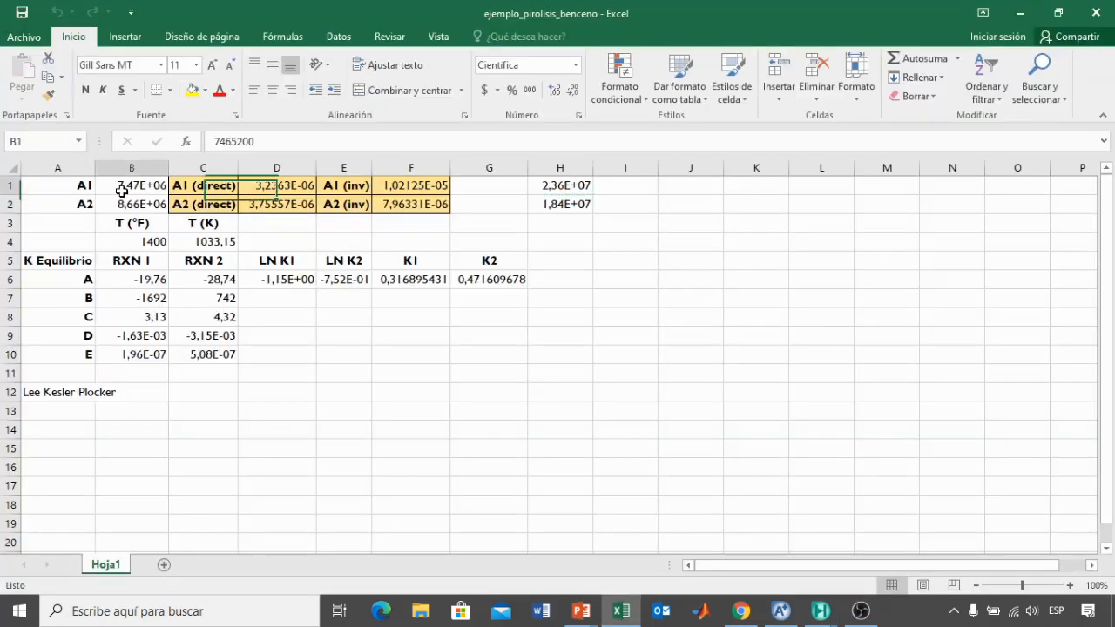
pyautogui.doubleClick(261, 142)
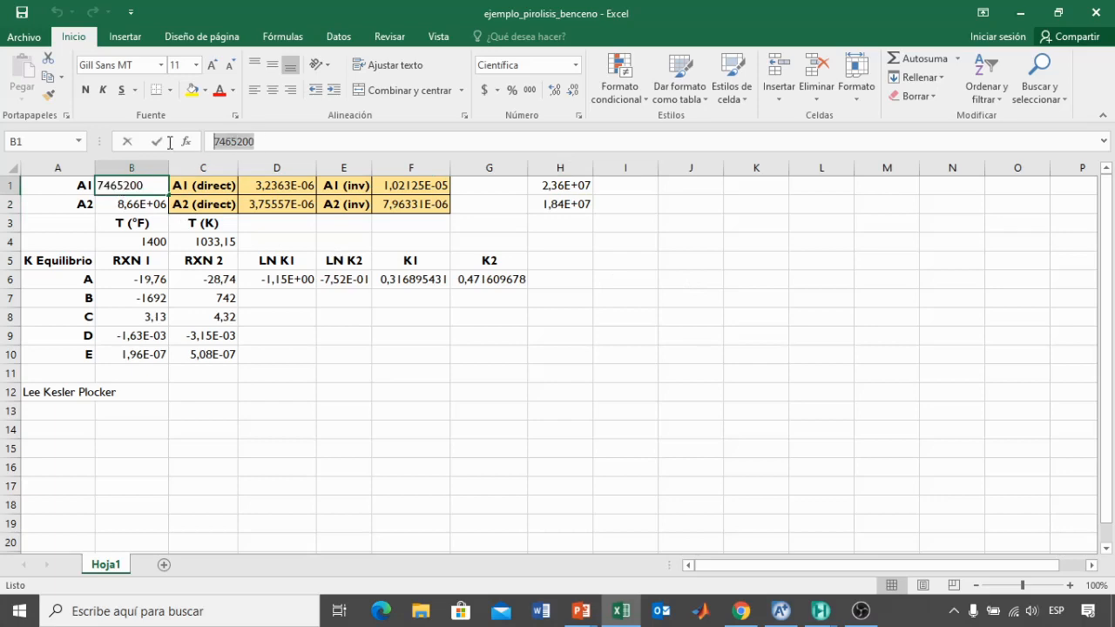
pyautogui.click(169, 142)
pyautogui.hotkey('alt', 'Tab')
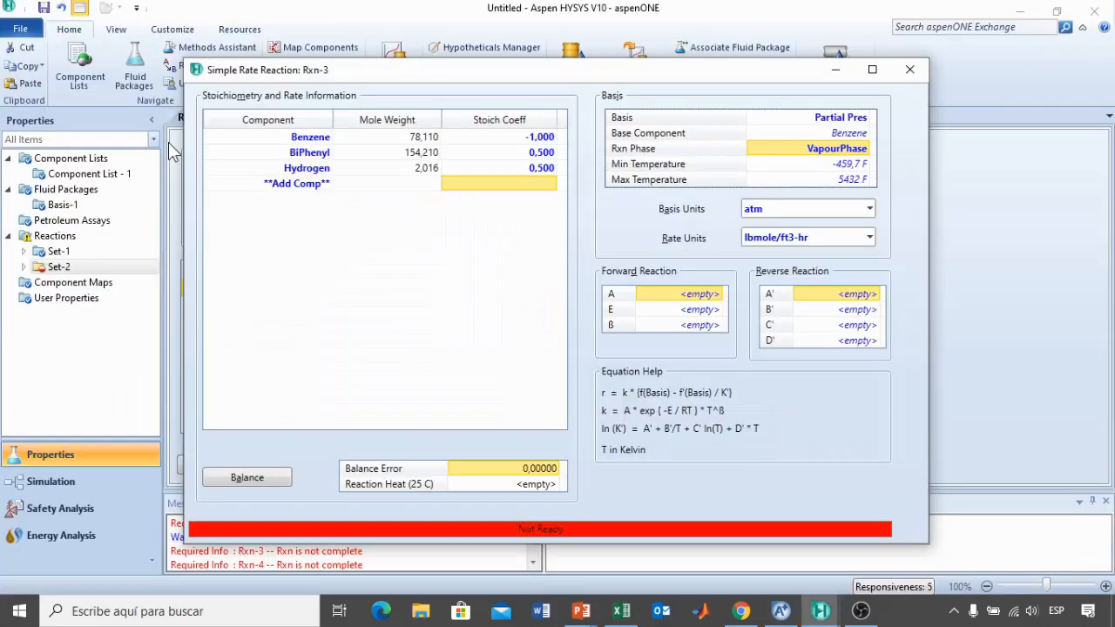
pyautogui.hotkey('ctrl', 'v')
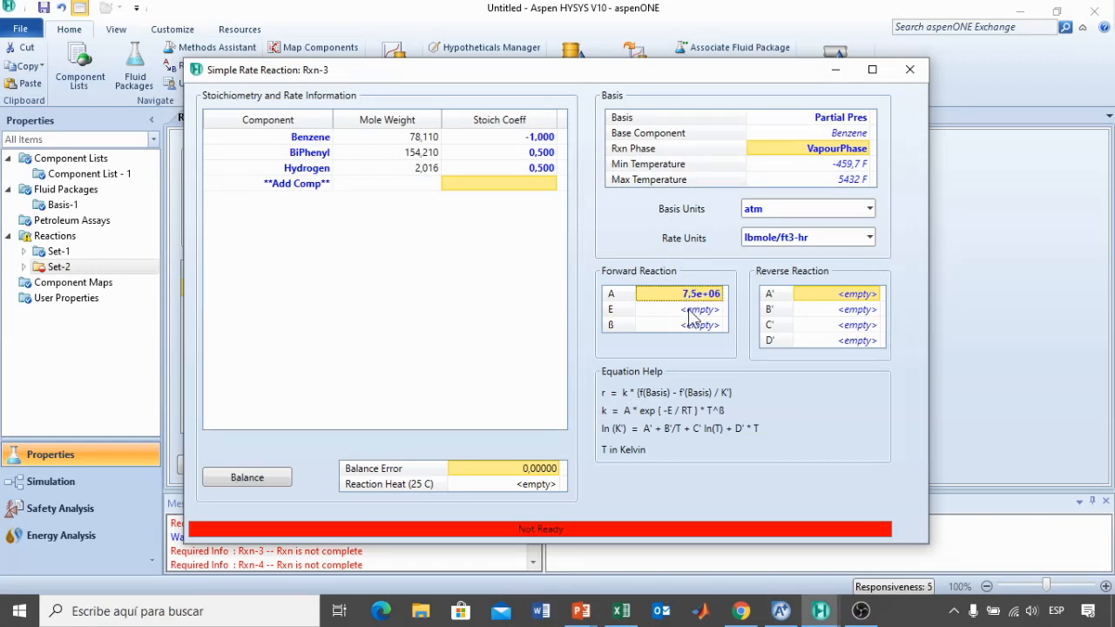
# - Set the forward activation energy E of Rxn-3 to 30190 cal/gmole
pyautogui.click(689, 312)
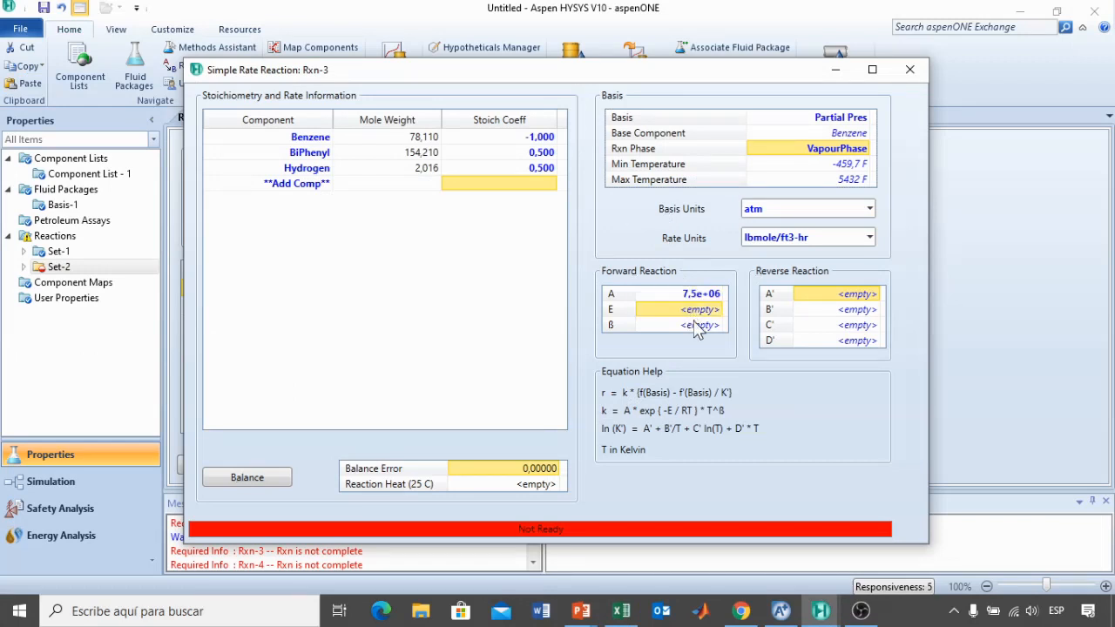
pyautogui.write('30190')
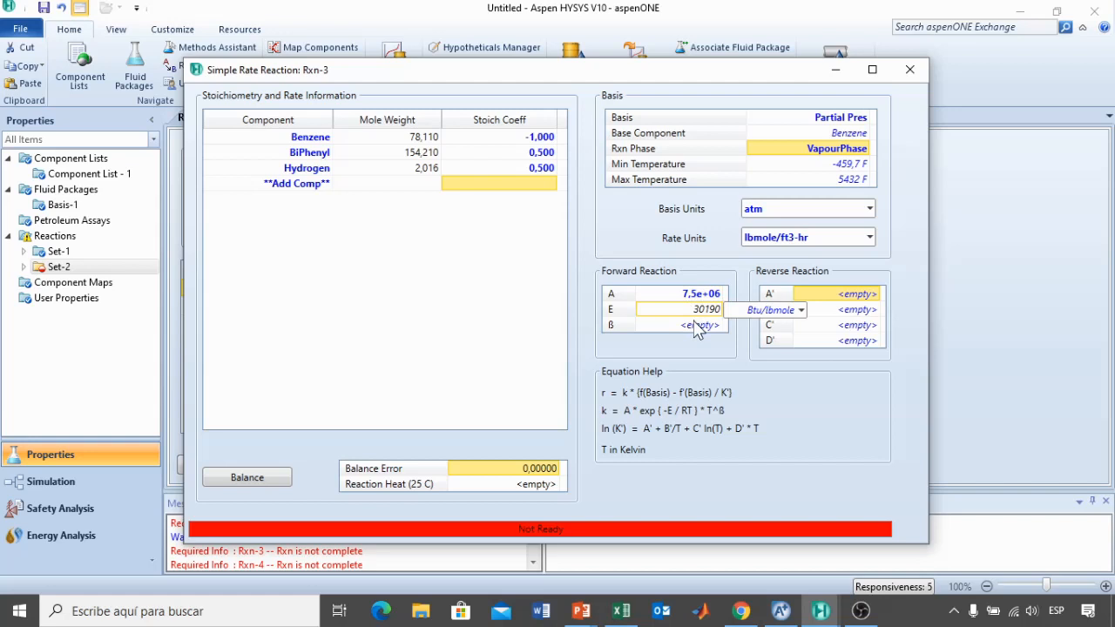
pyautogui.click(801, 311)
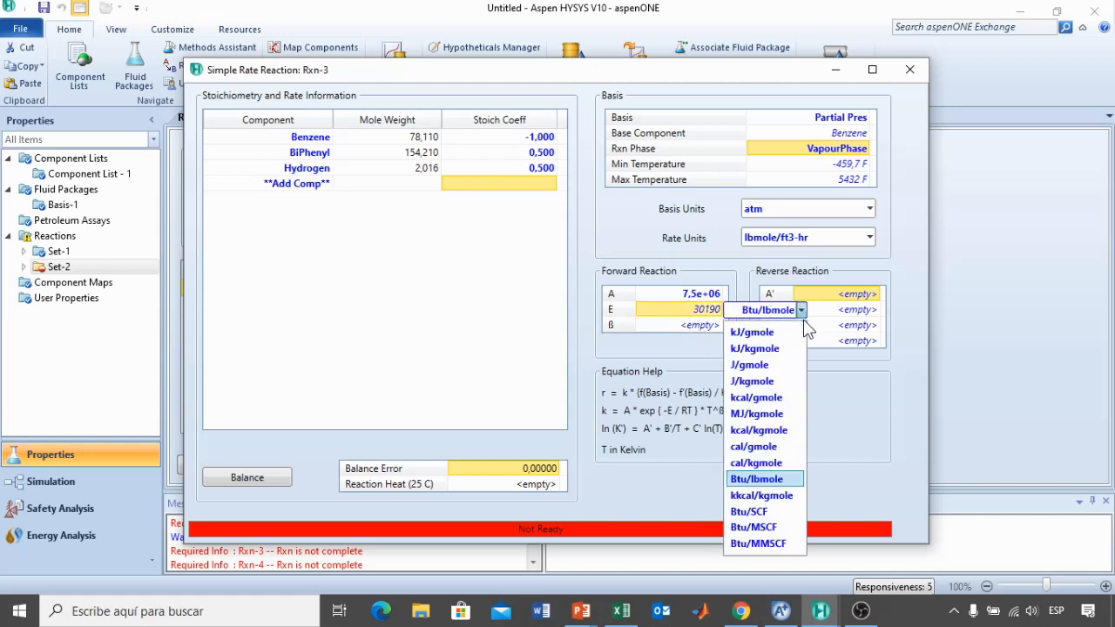
pyautogui.click(754, 446)
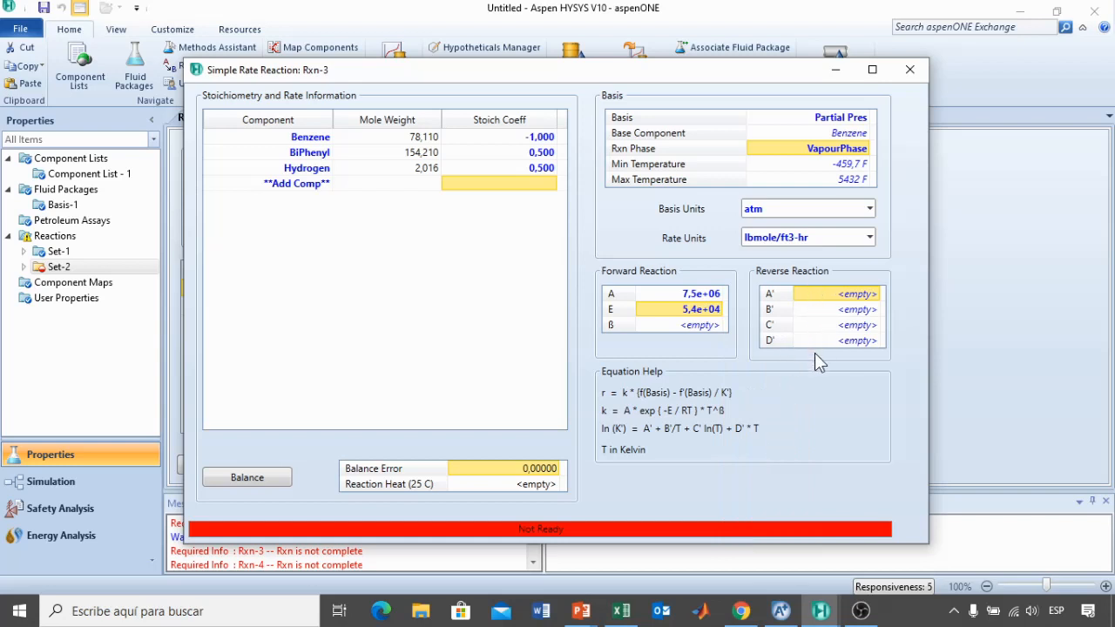
# - Copy the value -19,76 from cell B6 of the Excel workbook into the reverse reaction's A' of Rxn-3 in Aspen HYSYS
pyautogui.hotkey('alt', 'Tab')
pyautogui.hotkey('alt', 'Tab')
pyautogui.click(141, 279)
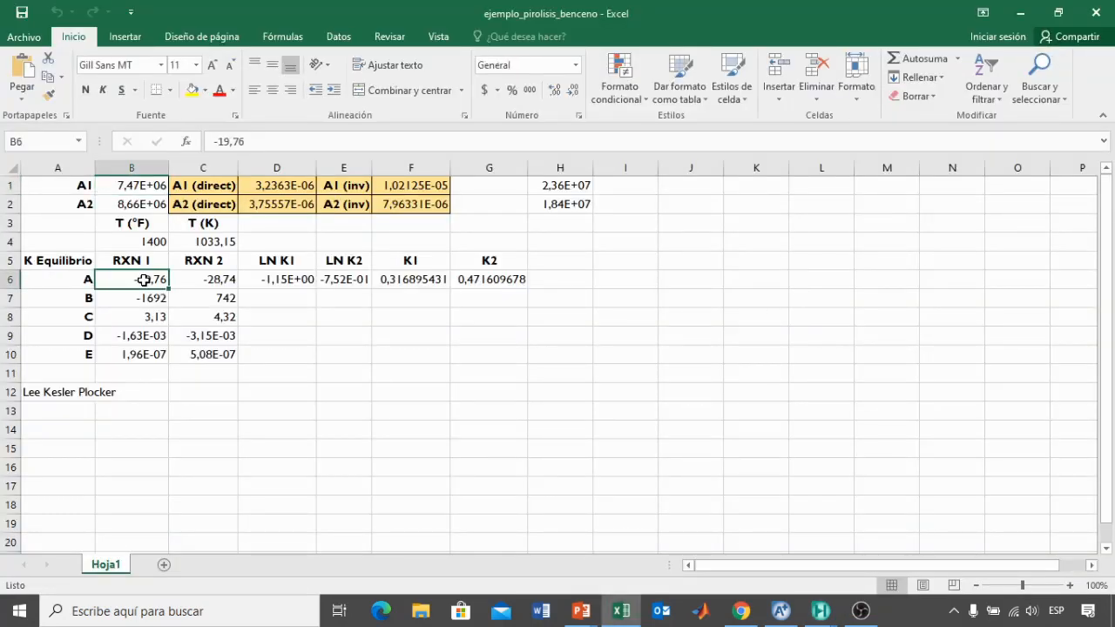
pyautogui.hotkey('ctrl', 'c')
pyautogui.hotkey('alt', 'Tab')
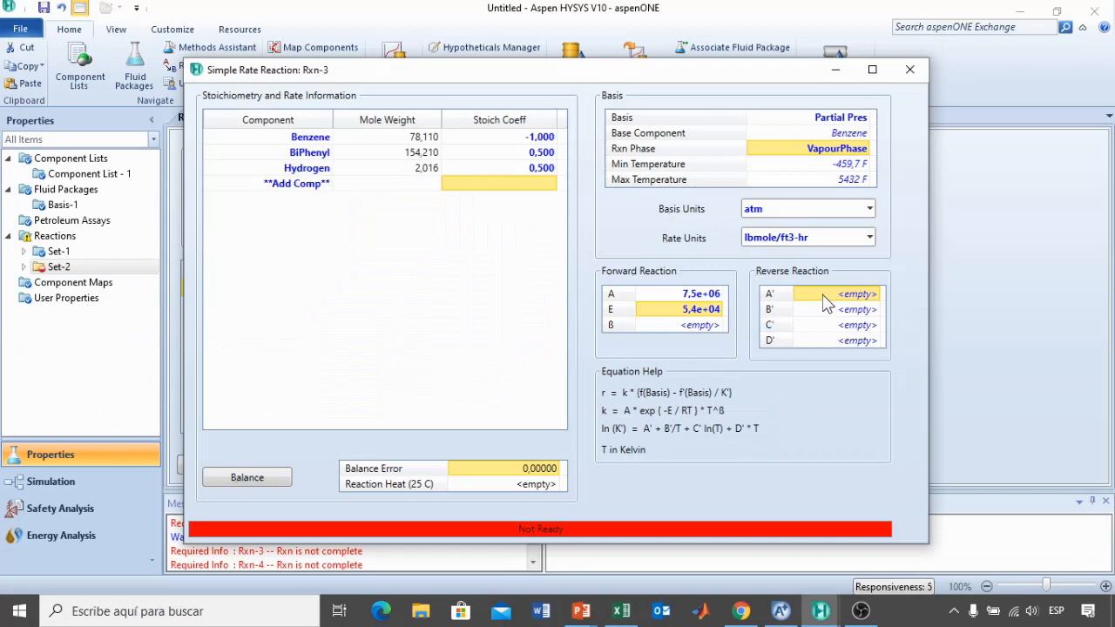
pyautogui.hotkey('ctrl', 'v')
# - Copy the value -1692 from cell B7 of the Excel workbook into the reverse reaction's B' of Rxn-3 in Aspen HYSYS
pyautogui.click(823, 311)
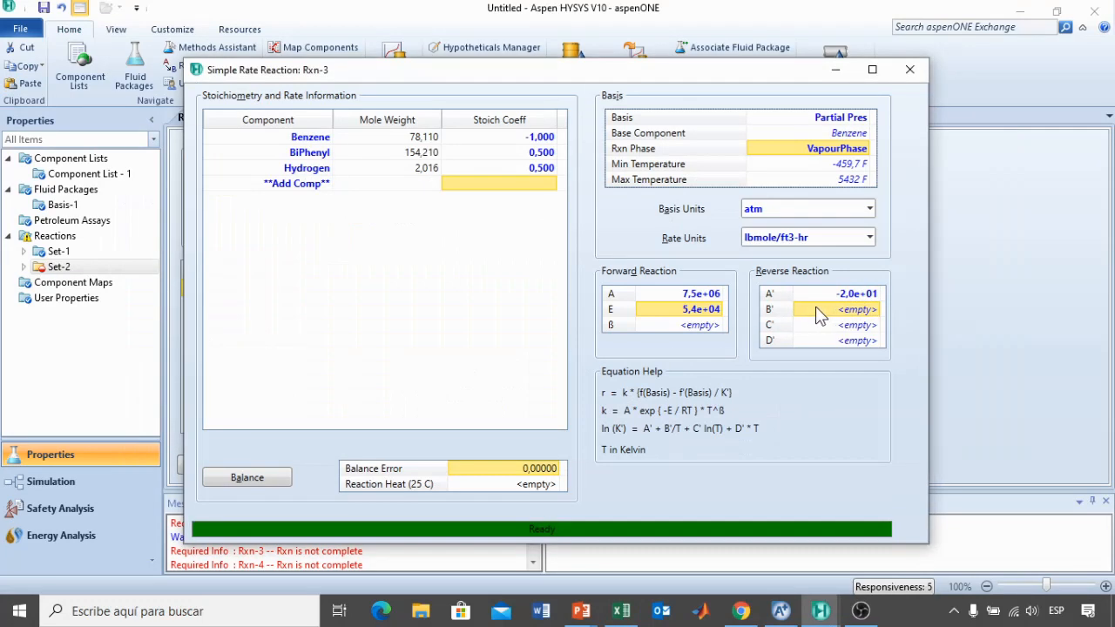
pyautogui.hotkey('alt', 'Tab')
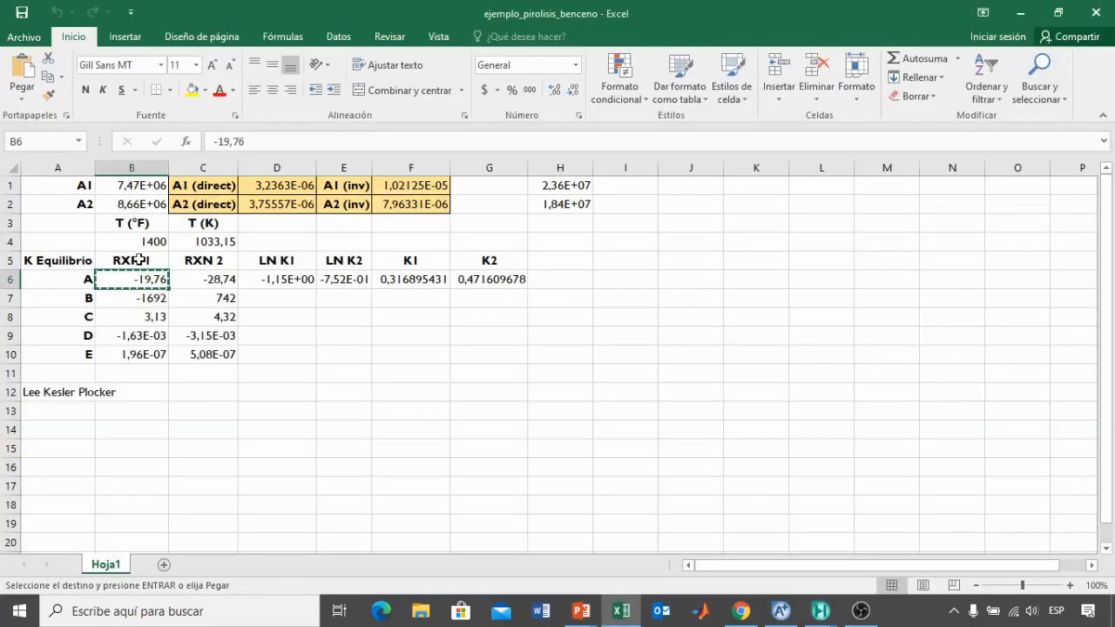
pyautogui.click(145, 299)
pyautogui.hotkey('ctrl', 'c')
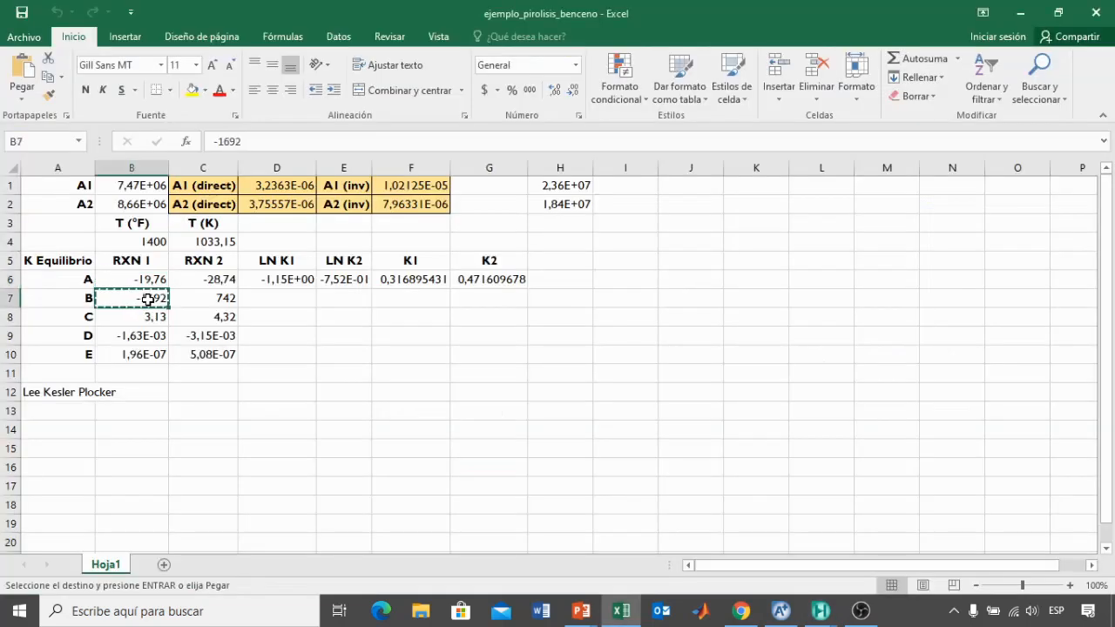
pyautogui.hotkey('alt', 'Tab')
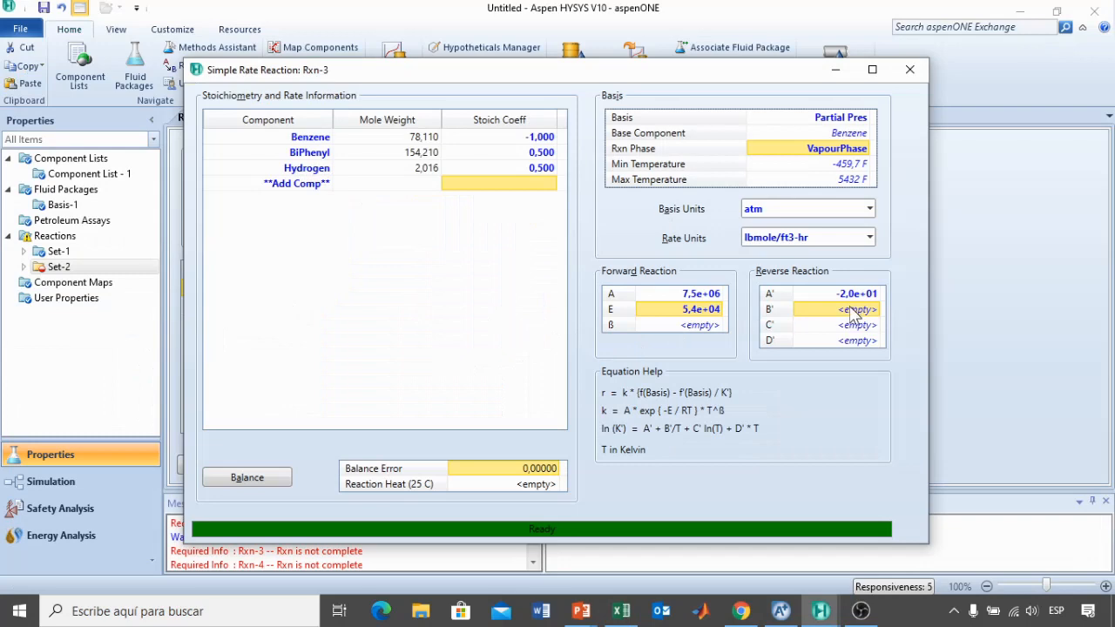
pyautogui.hotkey('ctrl', 'v')
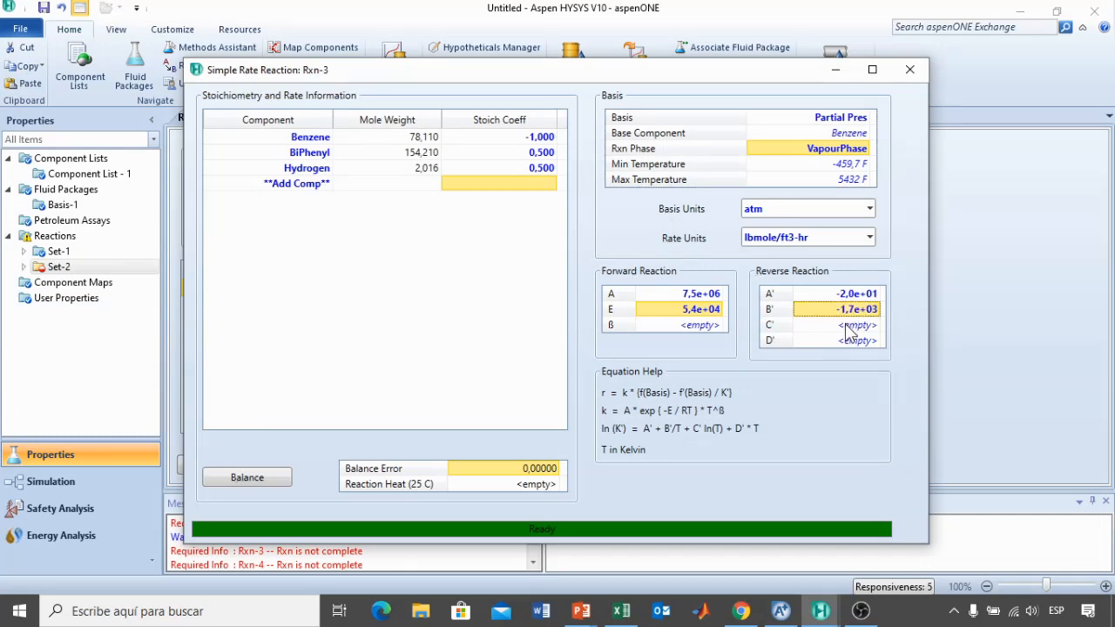
# - Copy the value 3,13 from cell B8 of the Excel workbook into the reverse reaction's C' of Rxn-3 in Aspen HYSYS
pyautogui.hotkey('alt', 'Tab')
pyautogui.hotkey('alt', 'Tab')
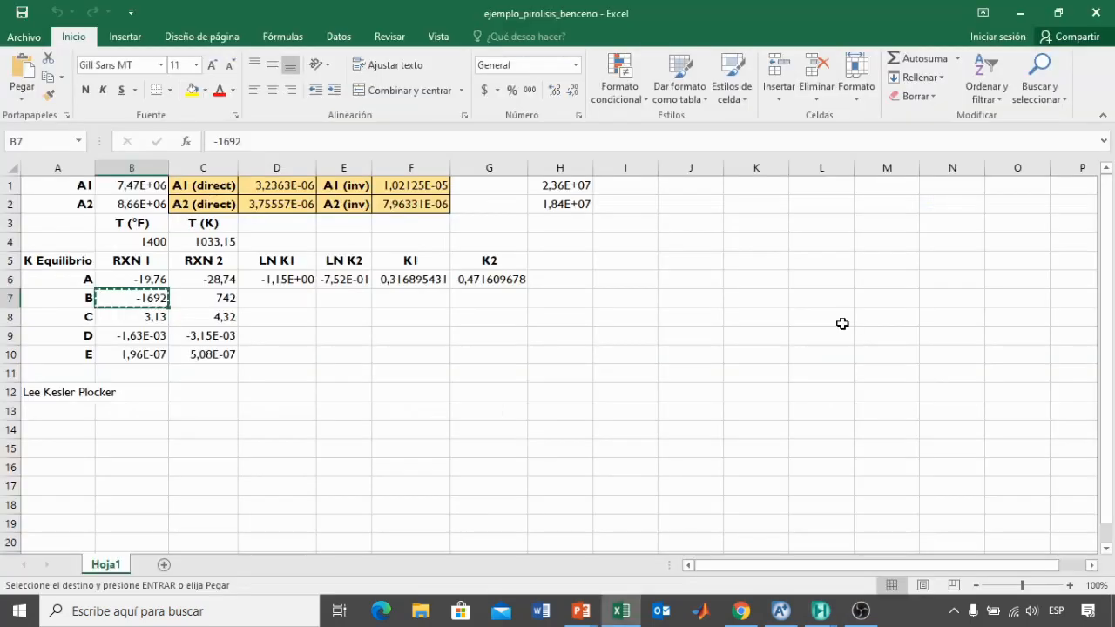
pyautogui.click(150, 319)
pyautogui.hotkey('ctrl', 'c')
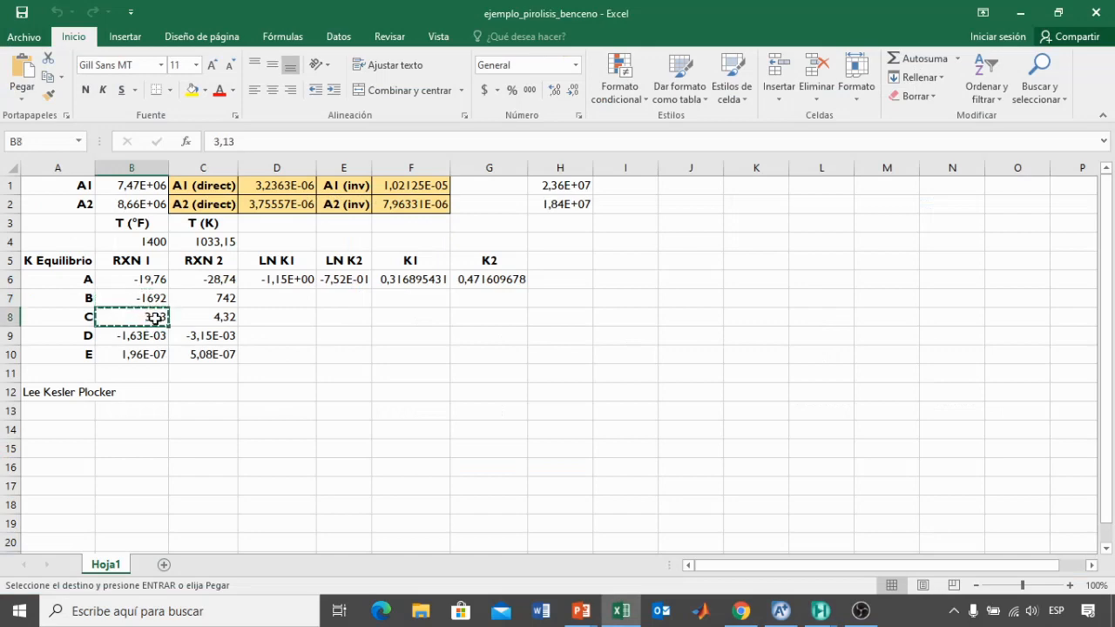
pyautogui.hotkey('alt', 'Tab')
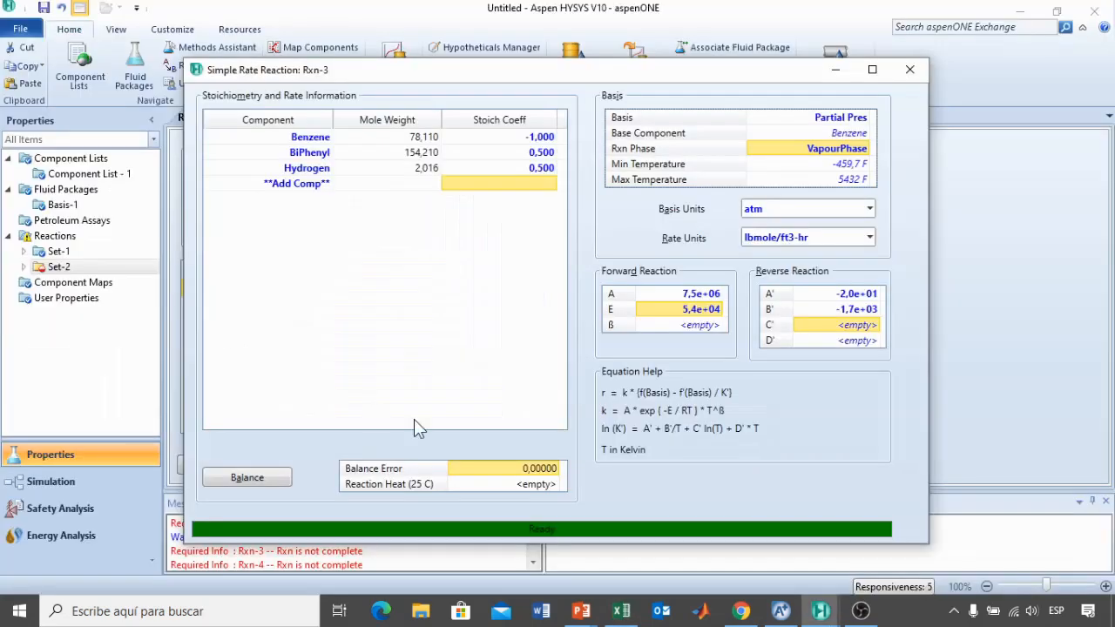
pyautogui.hotkey('ctrl', 'v')
# - Copy the value -0,00163 from cell B9 of the Excel workbook into the reverse reaction's D' of Rxn-3 in Aspen HYSYS, and close the reaction
pyautogui.click(830, 339)
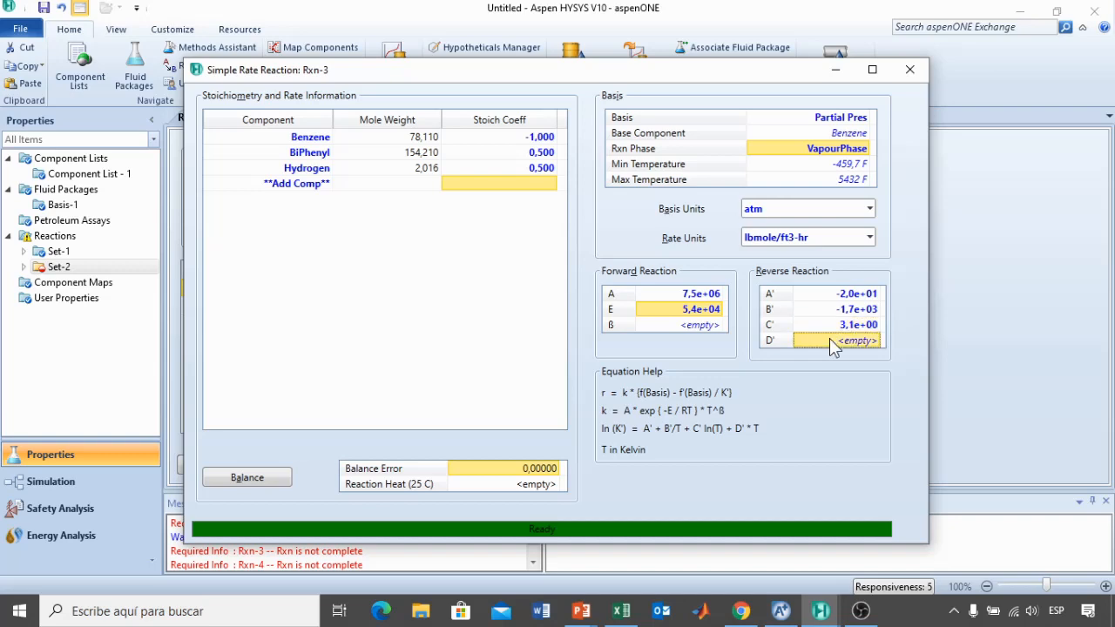
pyautogui.hotkey('alt', 'Tab')
pyautogui.hotkey('alt', 'Tab')
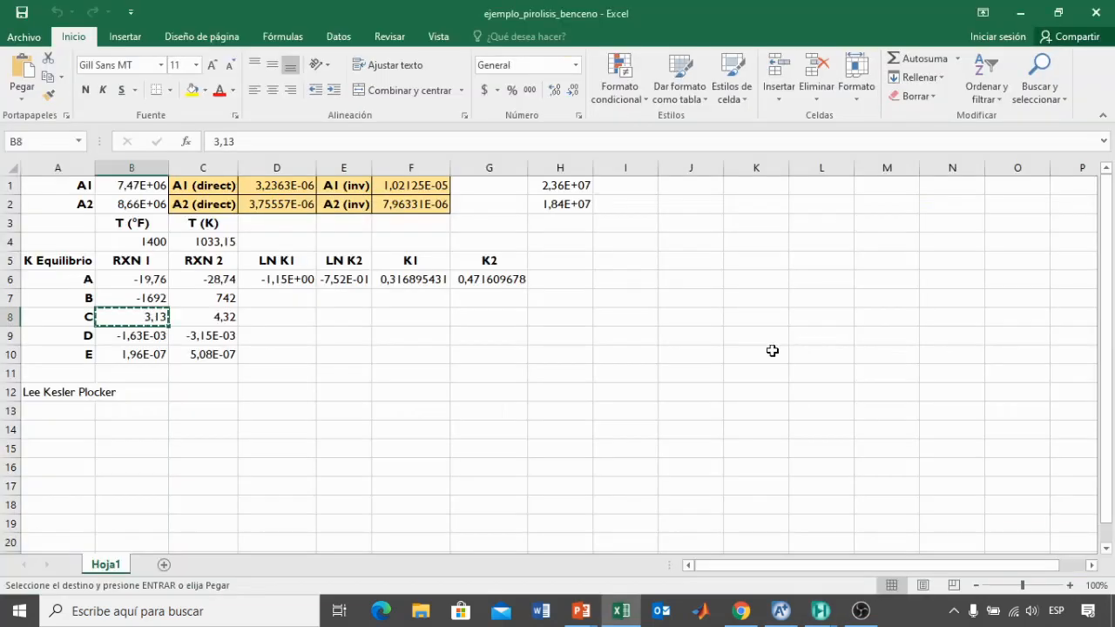
pyautogui.click(135, 338)
pyautogui.hotkey('ctrl', 'c')
pyautogui.hotkey('alt', 'Tab')
pyautogui.press('Tab')
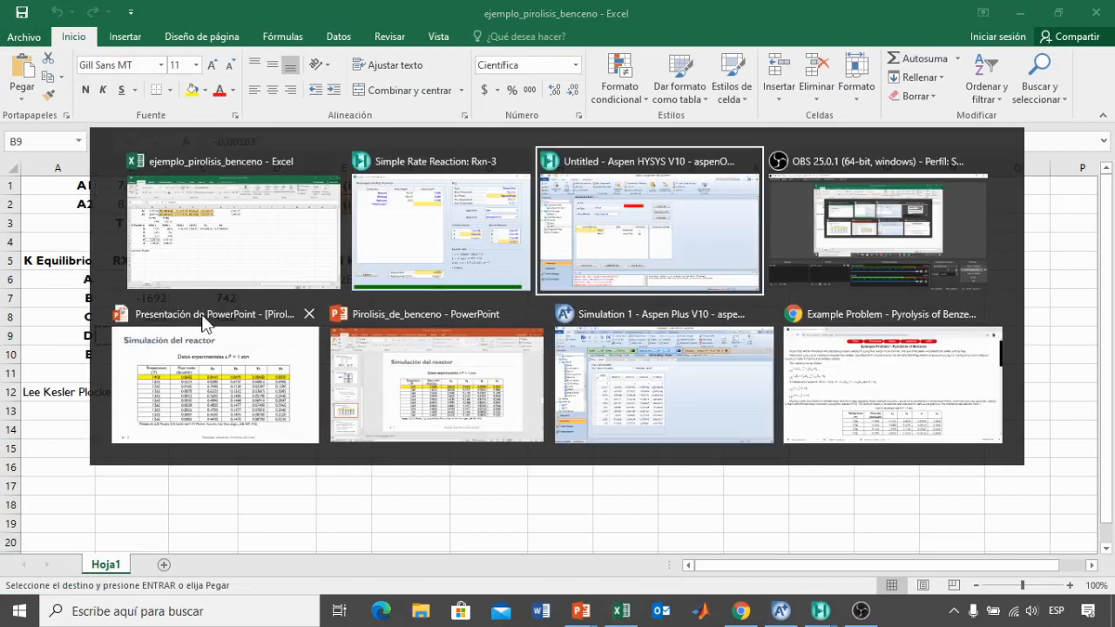
pyautogui.click(408, 237)
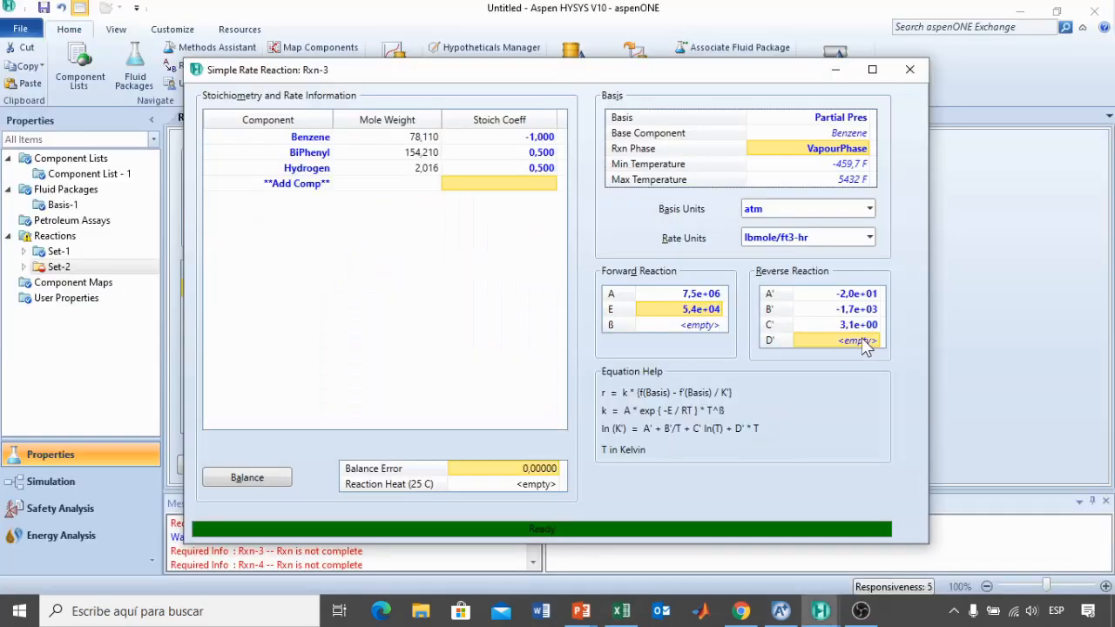
pyautogui.hotkey('ctrl', 'v')
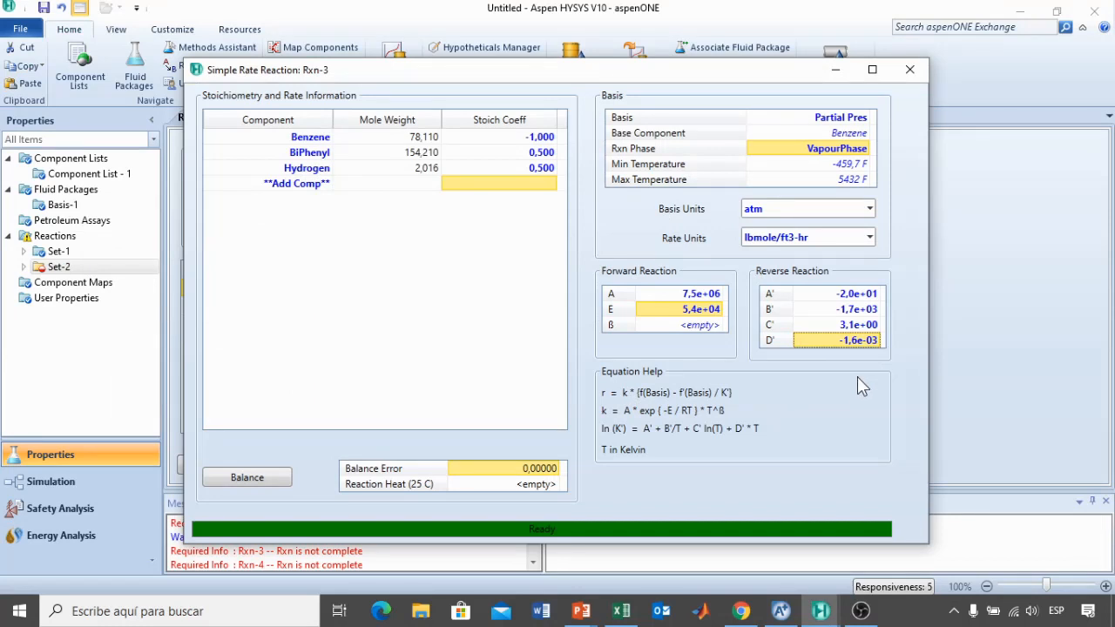
pyautogui.click(911, 69)
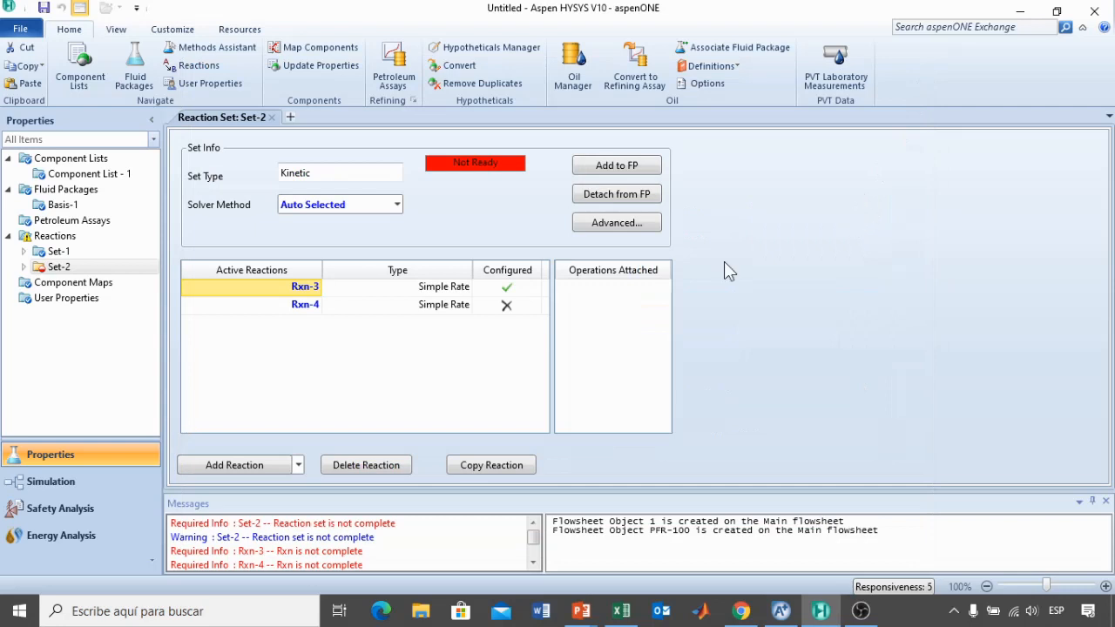
# - Open the simple rate reaction Rxn-4 of Set-2 and add the components Benzene, BiPhenyl, m-Terphenyl and Hydrogen
pyautogui.click(296, 306)
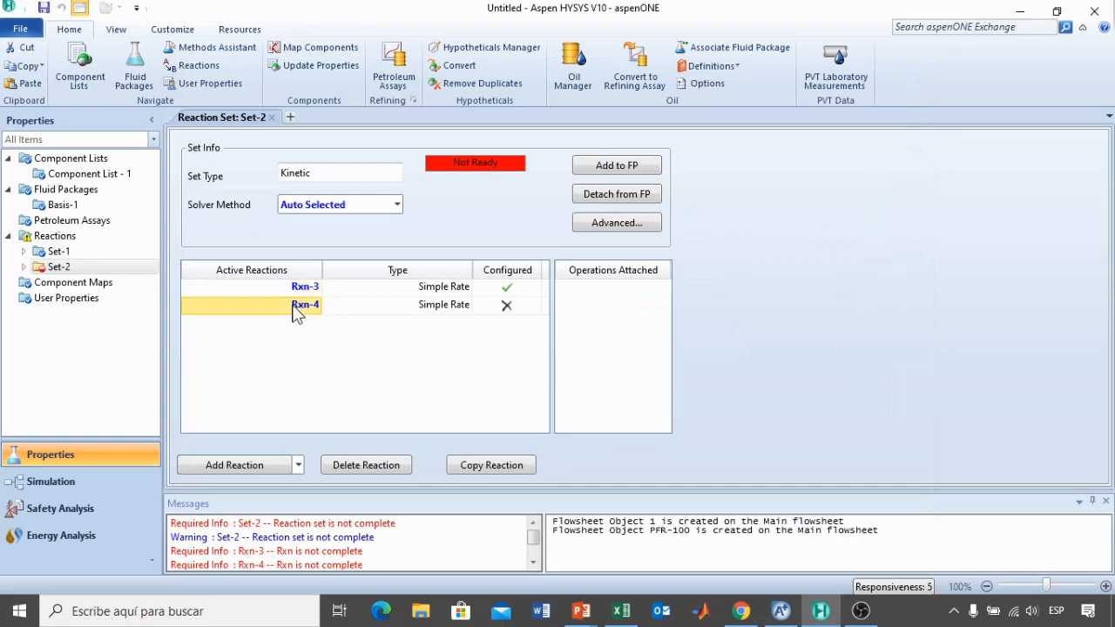
pyautogui.doubleClick(302, 307)
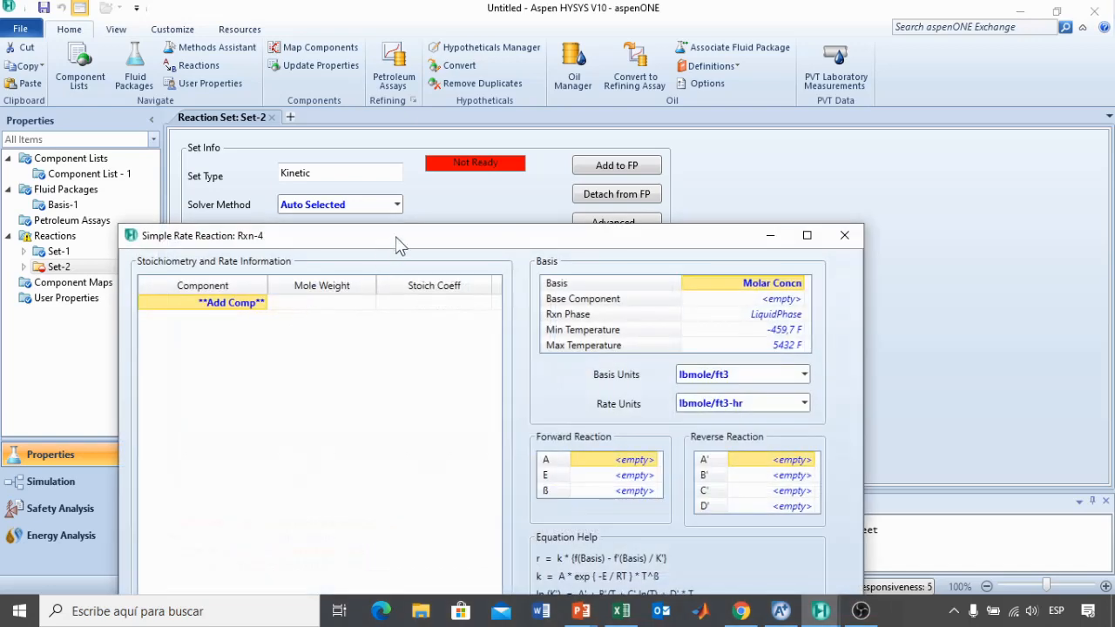
pyautogui.moveTo(399, 244); pyautogui.dragTo(467, 73)
pyautogui.click(331, 137)
pyautogui.click(336, 137)
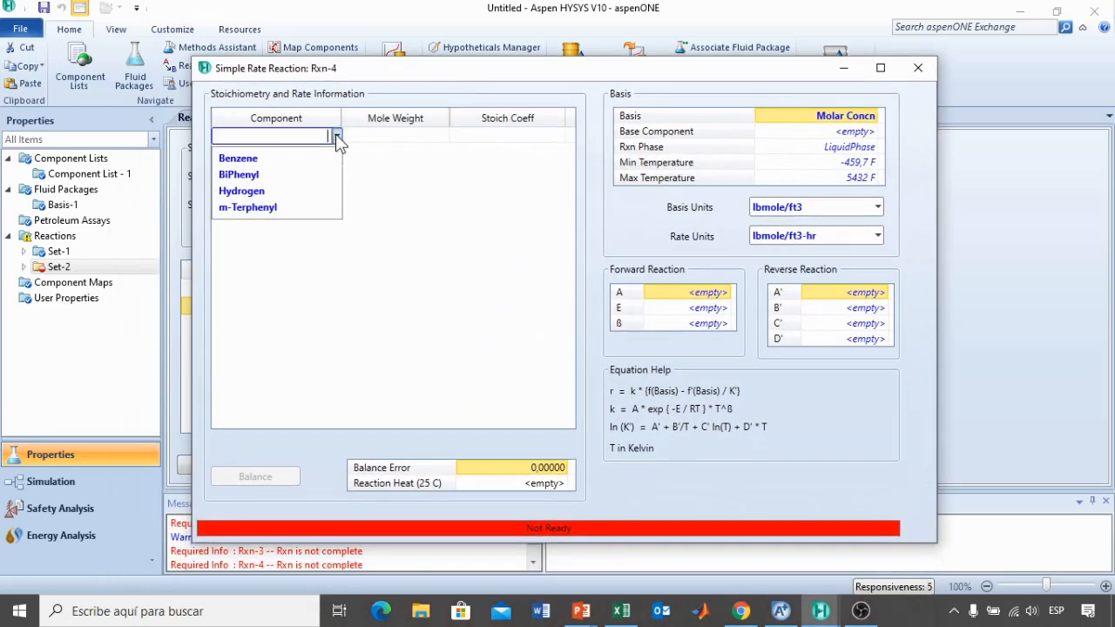
pyautogui.click(270, 160)
pyautogui.click(334, 151)
pyautogui.click(336, 152)
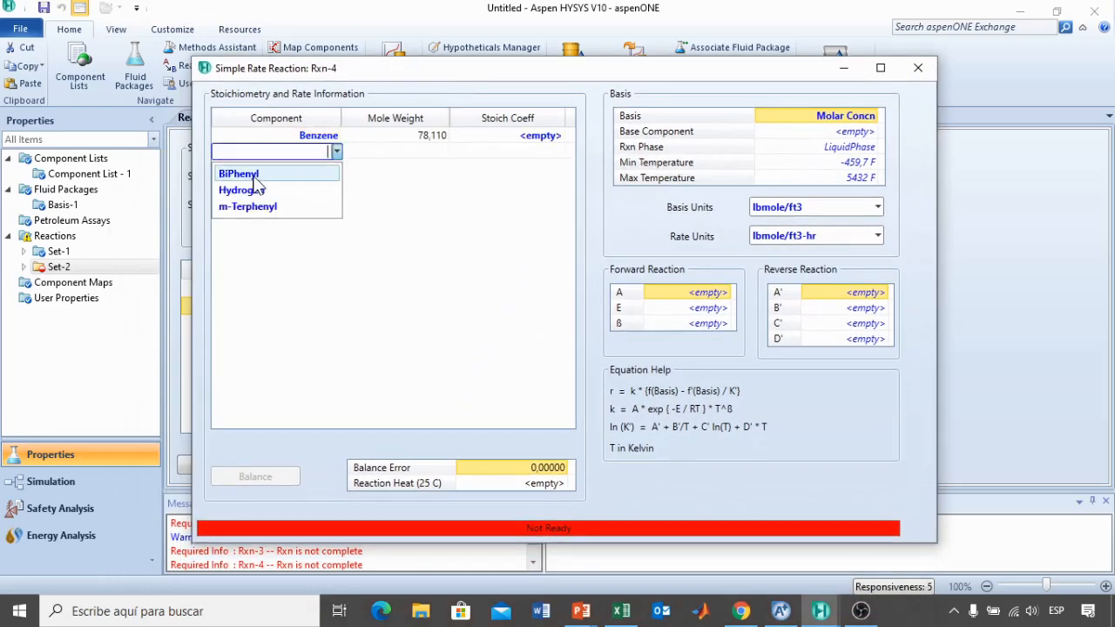
pyautogui.click(257, 172)
pyautogui.click(335, 167)
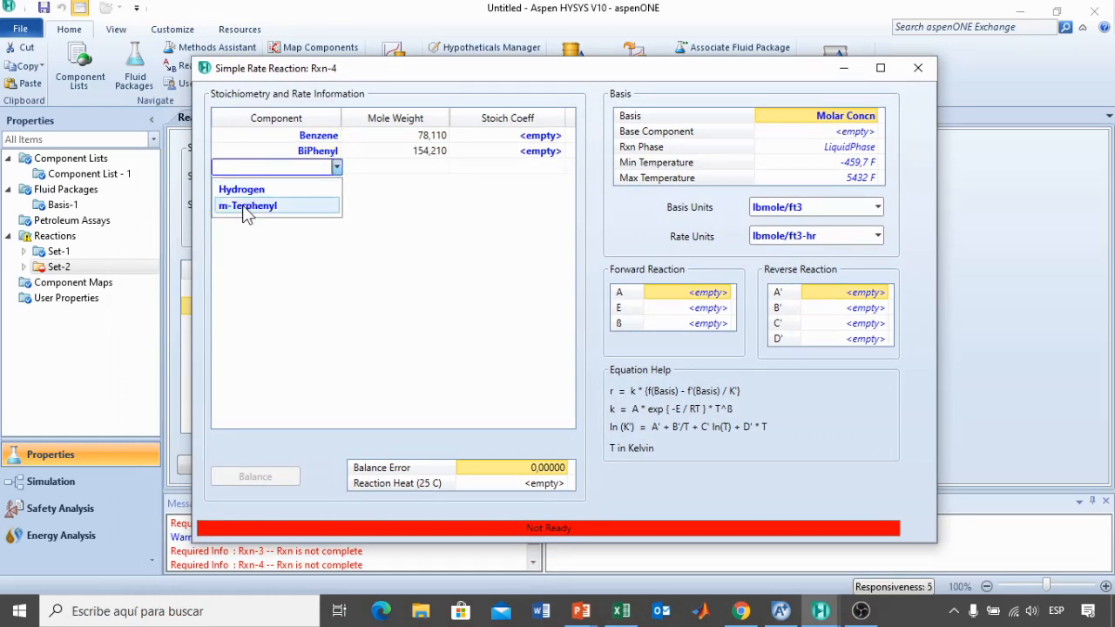
pyautogui.click(244, 211)
pyautogui.click(334, 182)
pyautogui.click(336, 182)
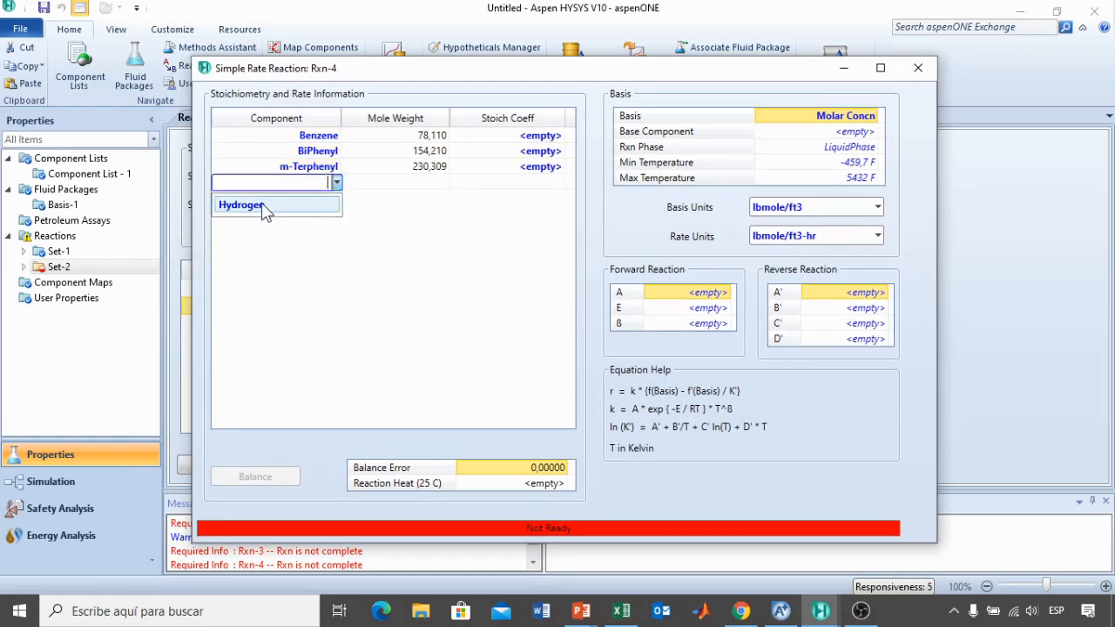
pyautogui.click(257, 204)
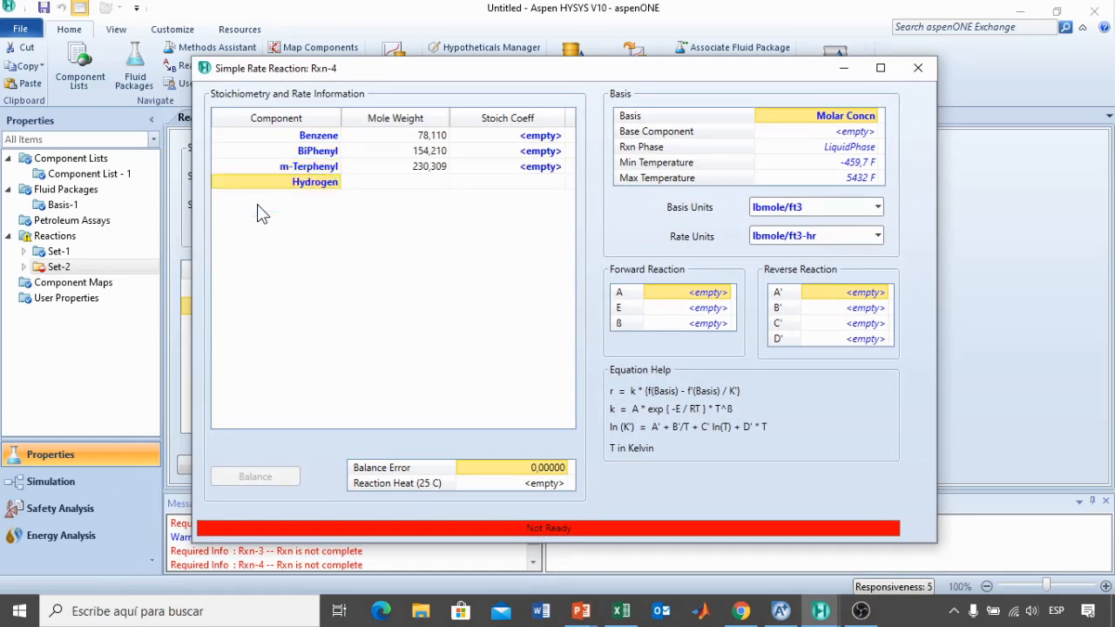
# - Set Rxn-4's stoichiometric coefficients to -1 for Benzene and BiPhenyl and 1 for m-Terphenyl and Hydrogen
pyautogui.click(534, 140)
pyautogui.write('-1')
pyautogui.press('Return')
pyautogui.write('-1')
pyautogui.press('Return')
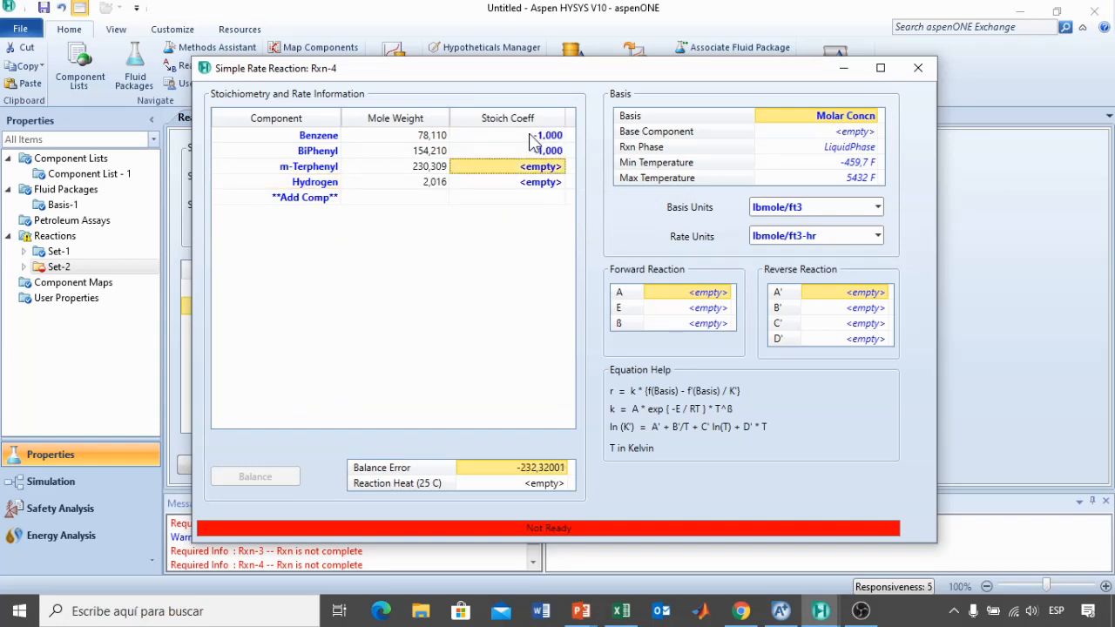
pyautogui.write('1')
pyautogui.press('Return')
pyautogui.write('1')
pyautogui.press('Return')
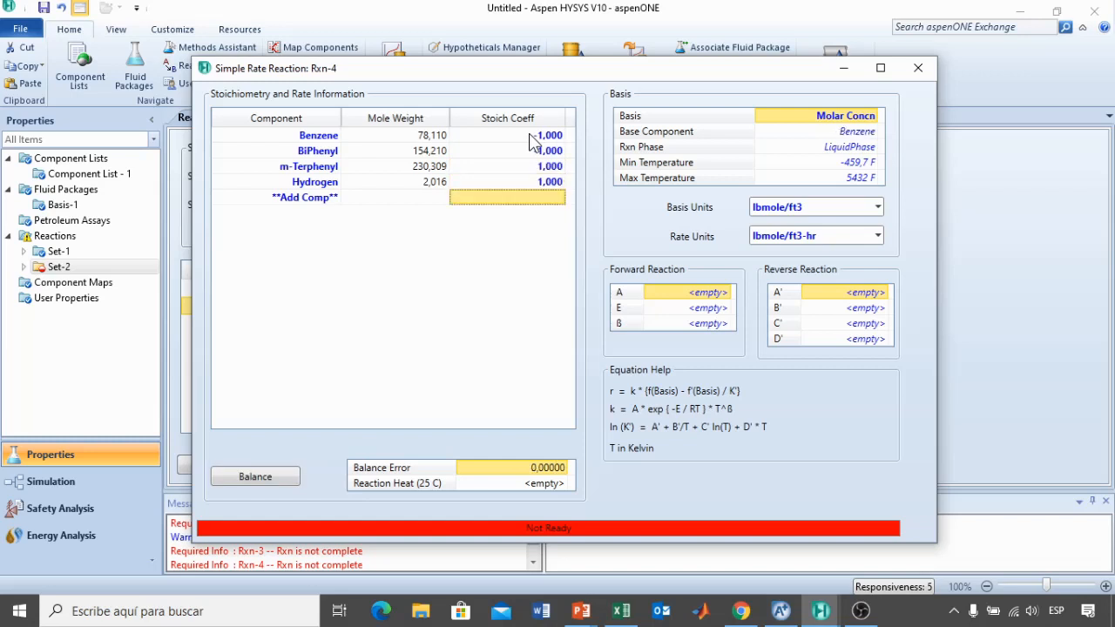
# - Set Rxn-4's basis to Partial Pres, the reaction phase to VapourPhase and the basis units to atm
pyautogui.click(872, 116)
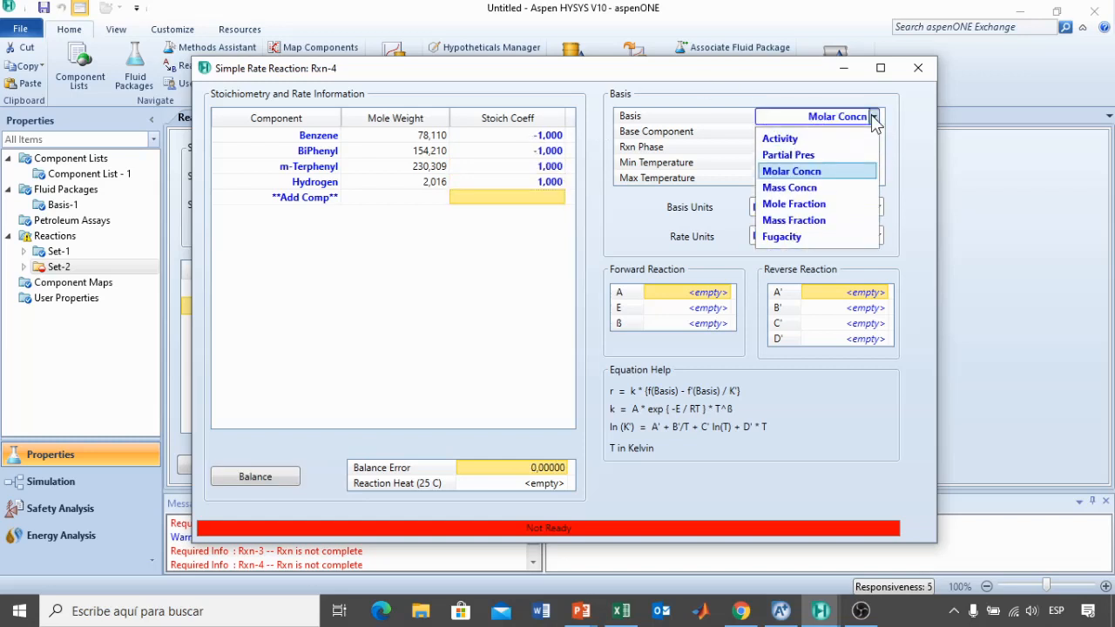
pyautogui.click(800, 155)
pyautogui.click(858, 147)
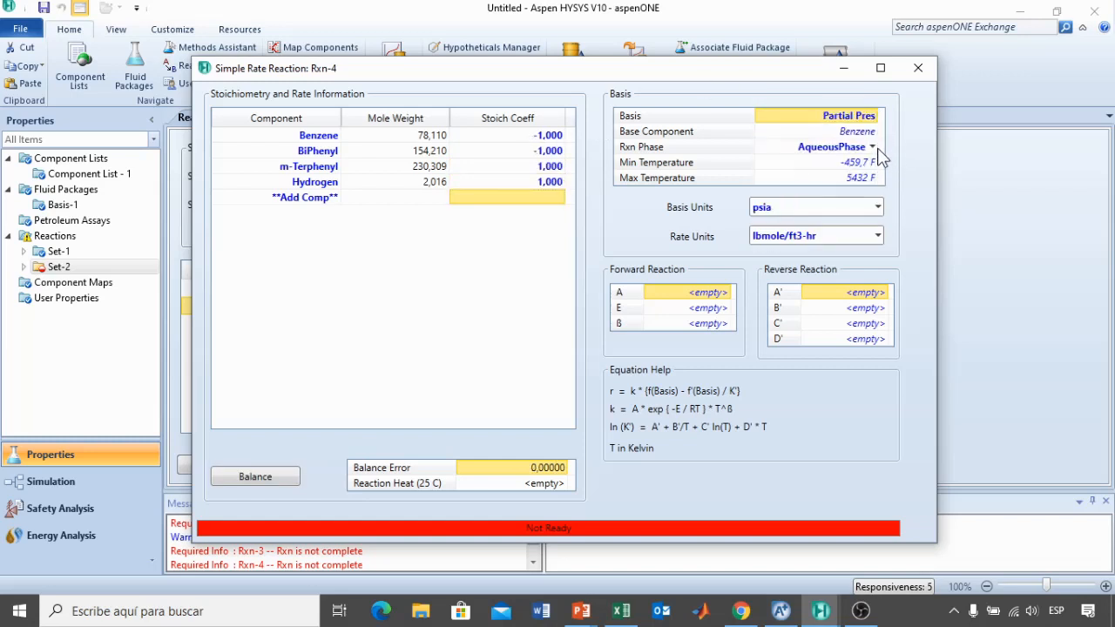
pyautogui.click(880, 148)
pyautogui.click(803, 185)
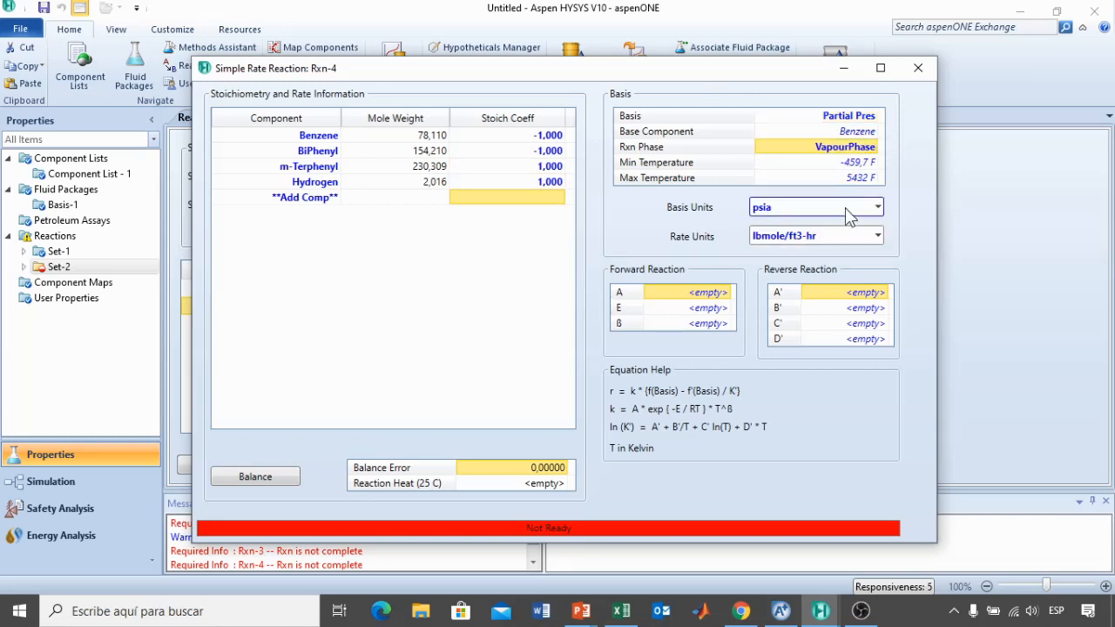
pyautogui.click(877, 209)
pyautogui.scroll(7, 828, 268)
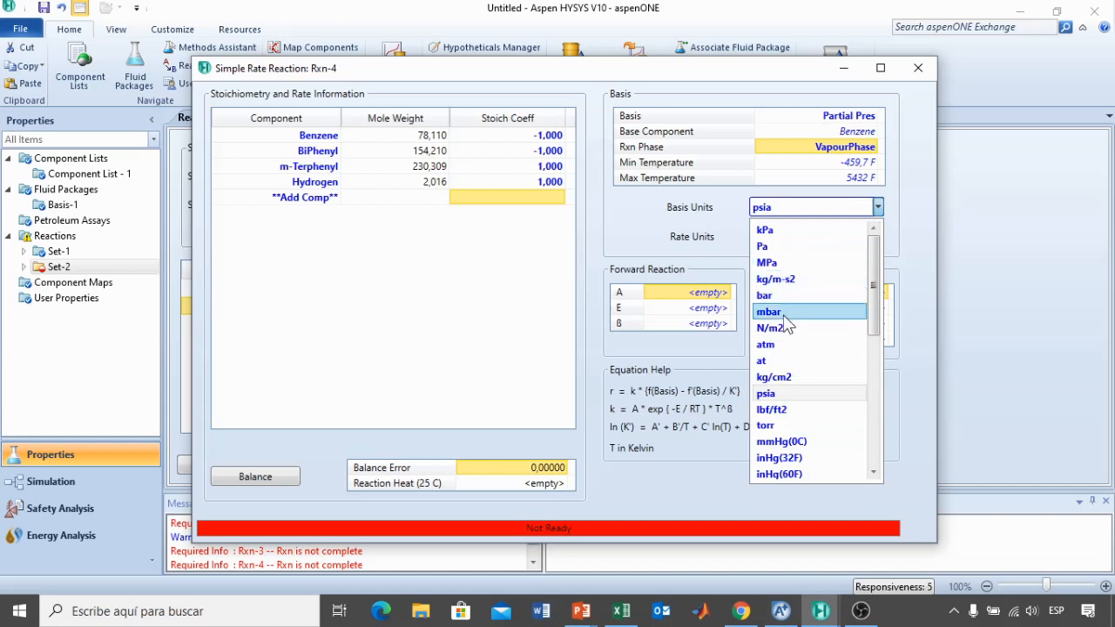
pyautogui.click(776, 346)
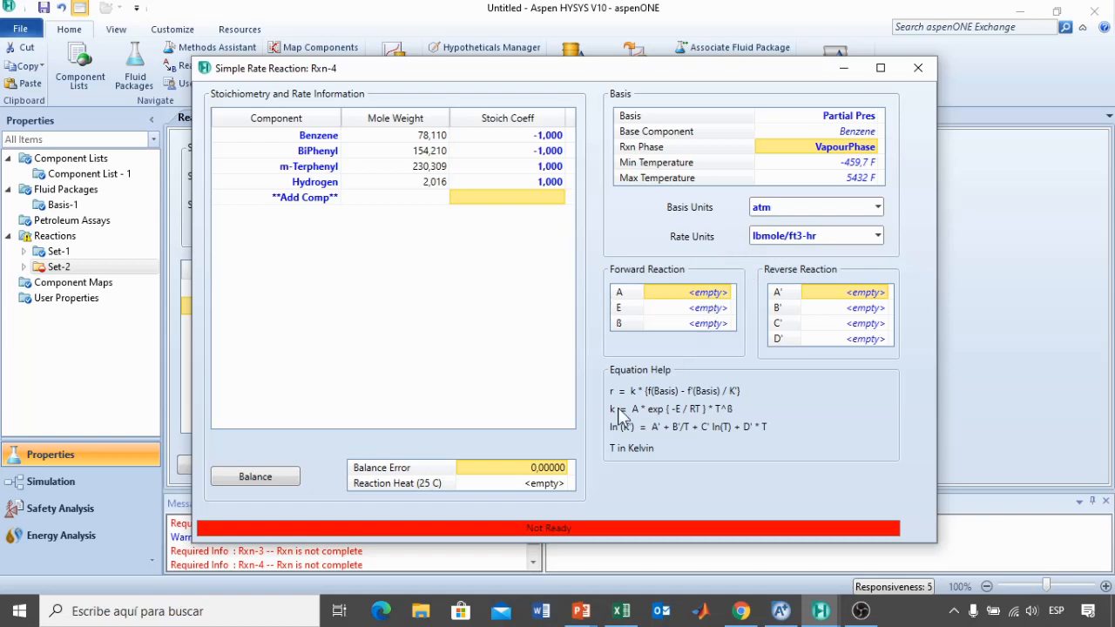
# - Copy the value 8663000 from cell B2 of the Excel workbook into the forward reaction's A of Rxn-4 in Aspen HYSYS
pyautogui.hotkey('alt', 'Tab')
pyautogui.hotkey('alt', 'Tab')
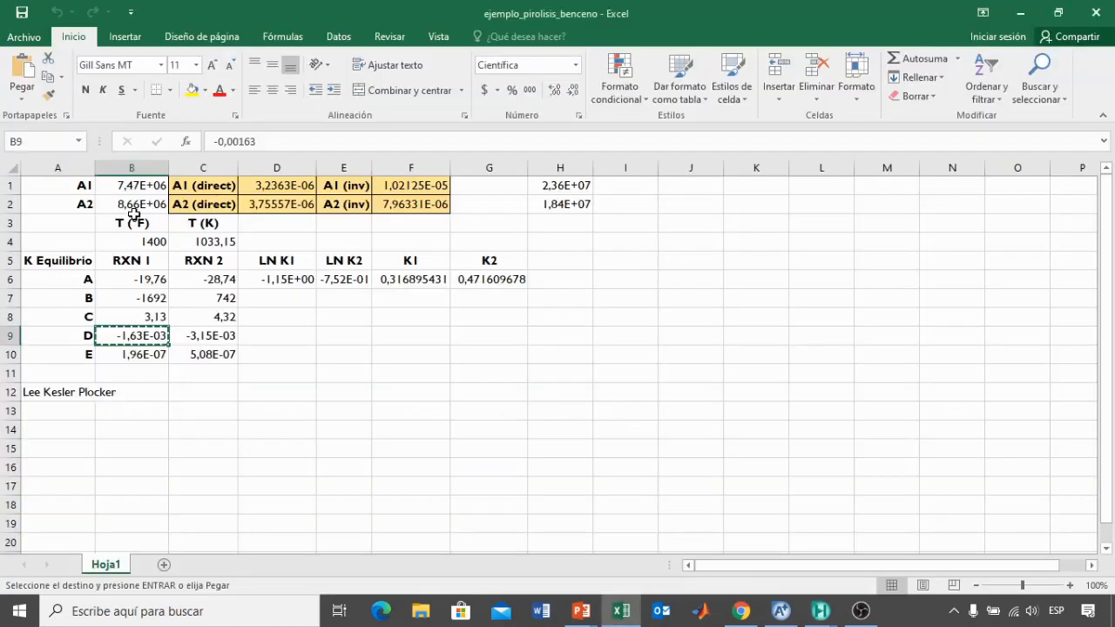
pyautogui.click(136, 207)
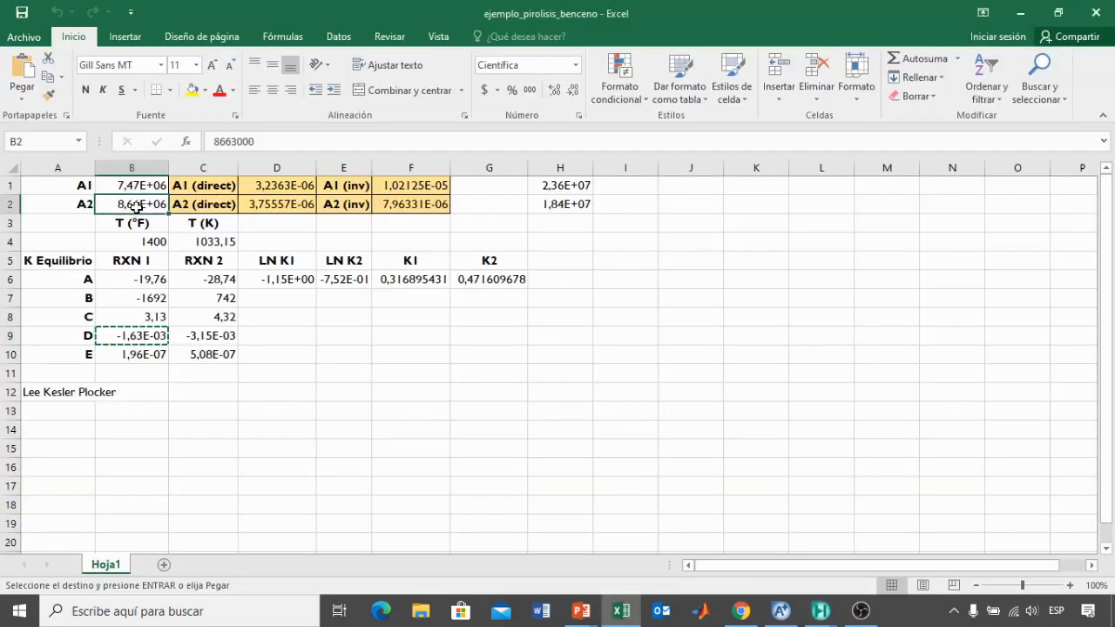
pyautogui.press('Escape')
pyautogui.moveTo(262, 142); pyautogui.dragTo(193, 144)
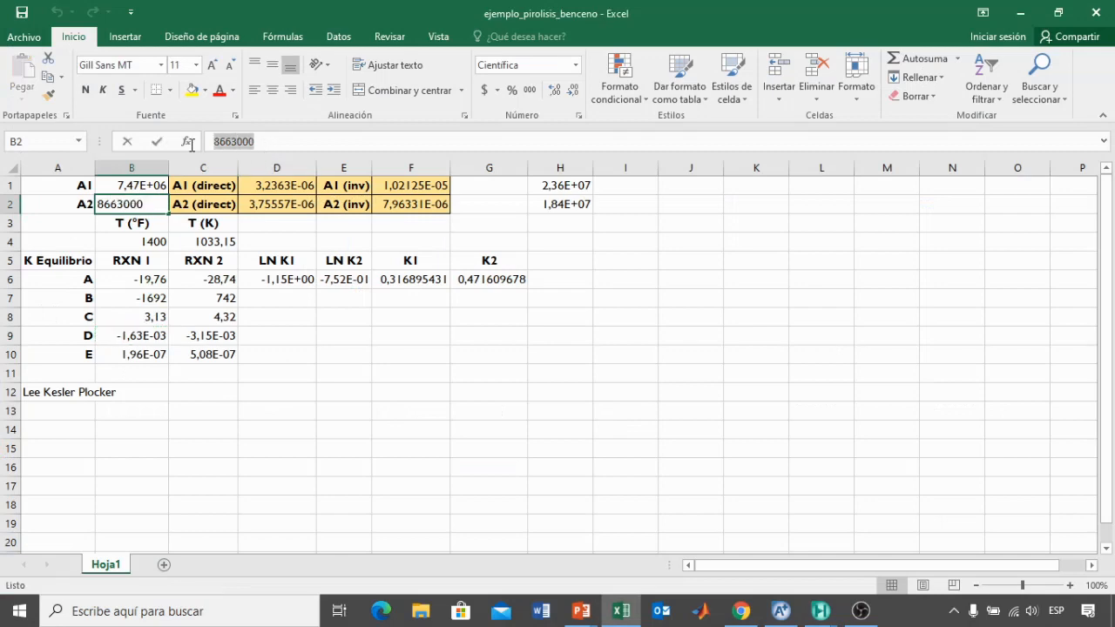
pyautogui.hotkey('ctrl', 'c')
pyautogui.press('Escape')
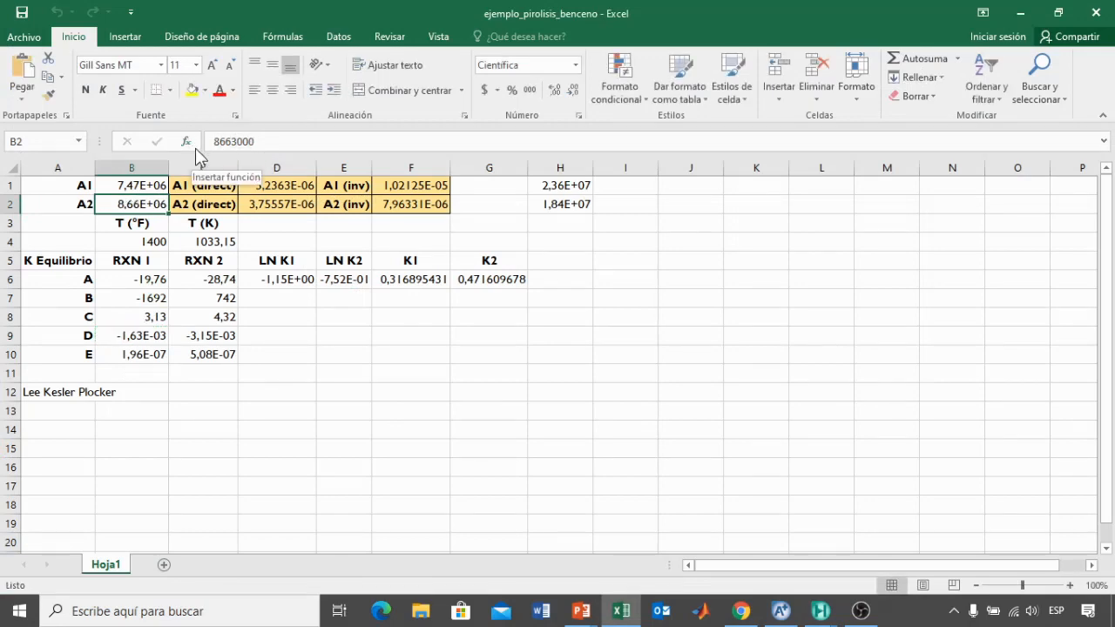
pyautogui.hotkey('ctrl', 'alt', 'Tab')
pyautogui.click(436, 198)
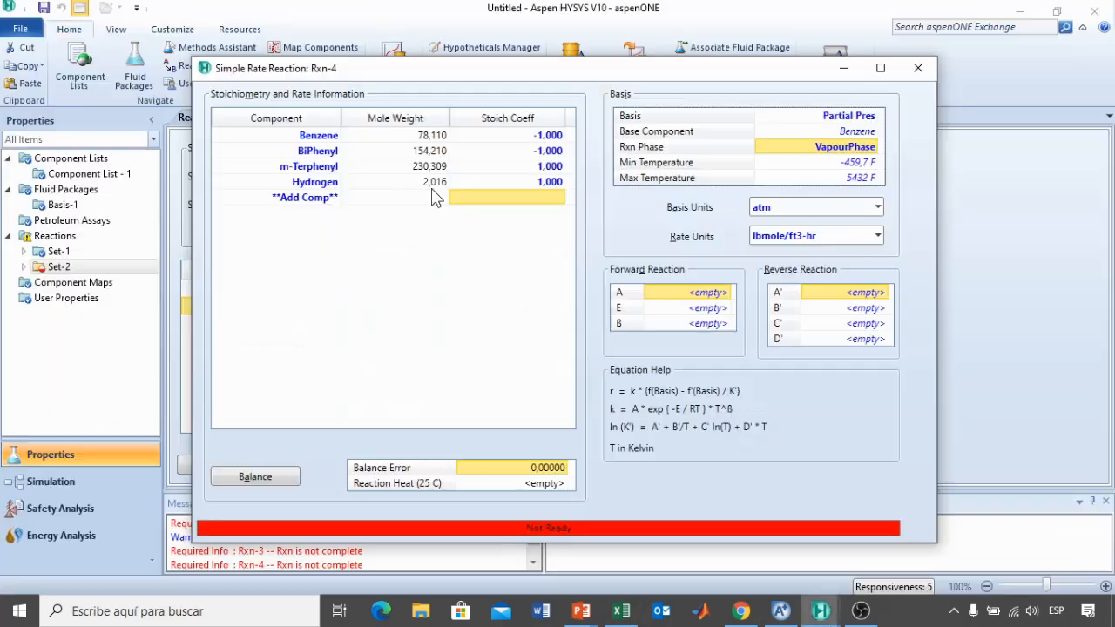
pyautogui.hotkey('ctrl', 'v')
# - Set the forward activation energy E of Rxn-4 to 30190 cal/gmole
pyautogui.click(700, 309)
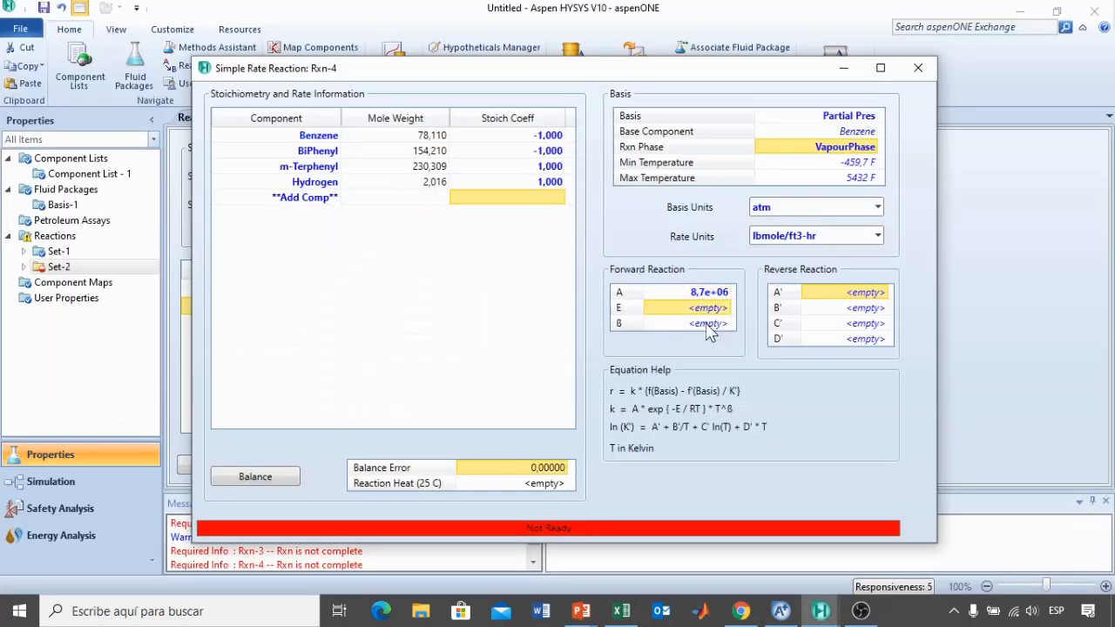
pyautogui.write('30190')
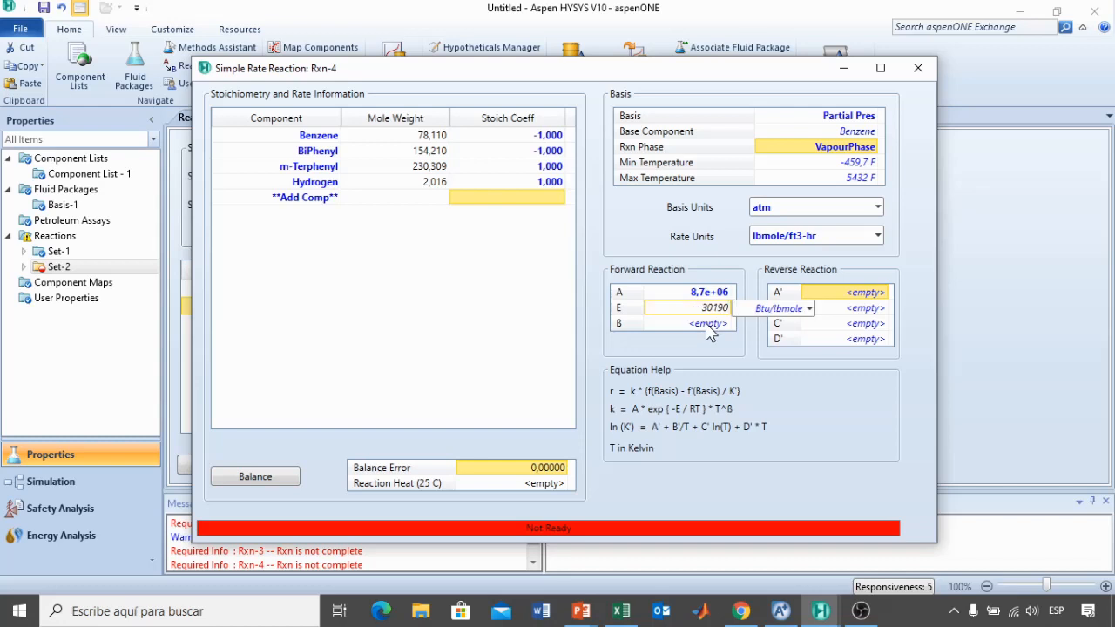
pyautogui.click(810, 308)
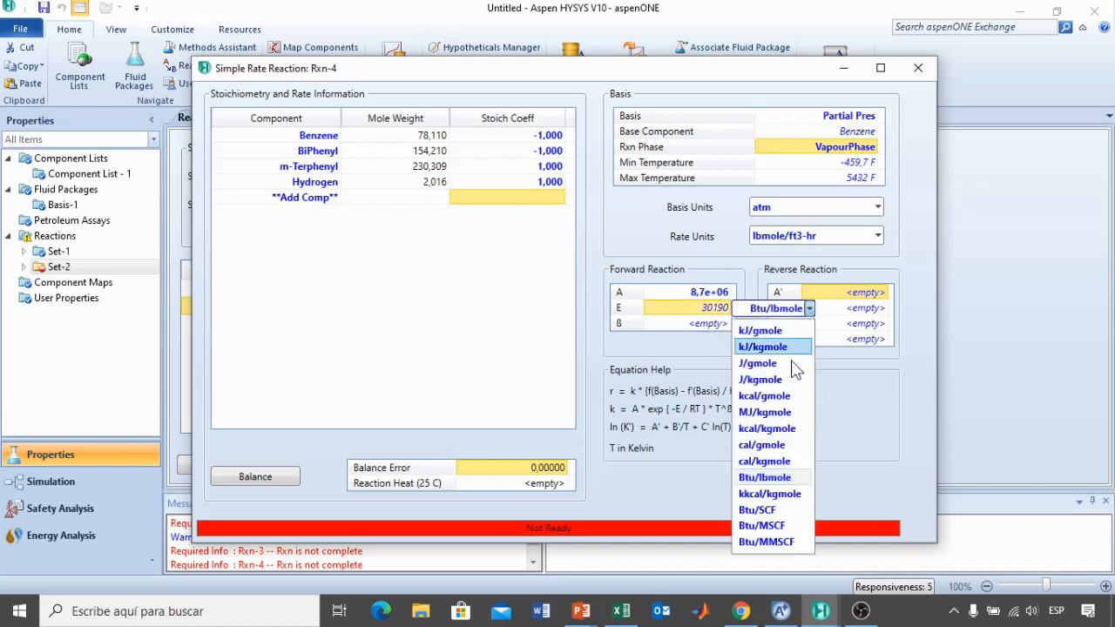
pyautogui.click(785, 445)
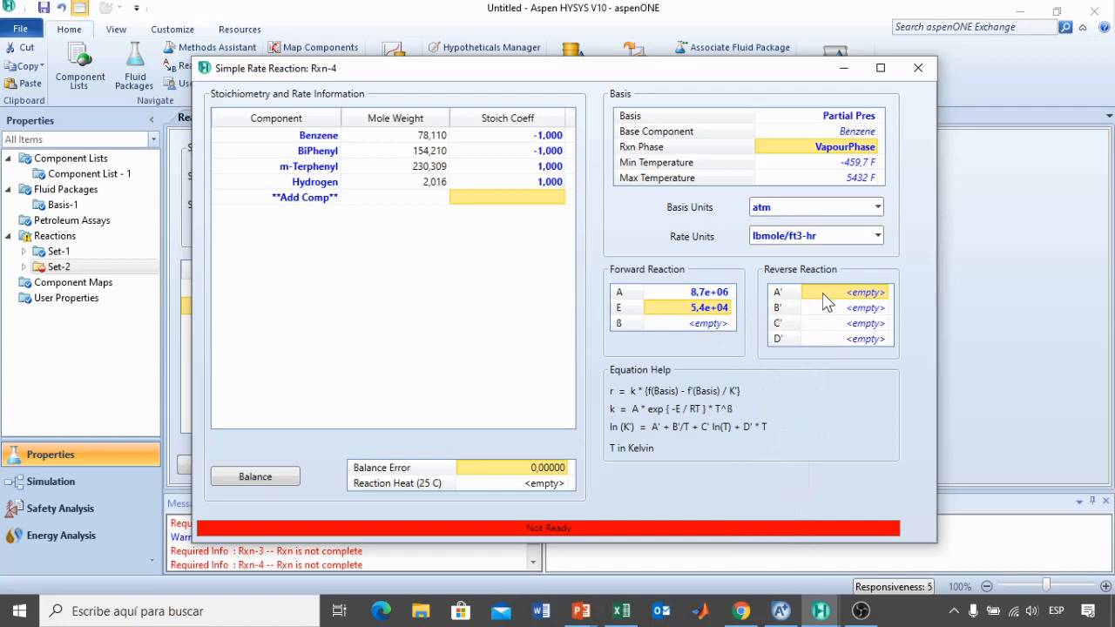
# - Copy the value -28,74 from cell C6 of the Excel workbook into the reverse reaction's A' of Rxn-4 in Aspen HYSYS
pyautogui.hotkey('alt', 'Tab')
pyautogui.hotkey('alt', 'Tab')
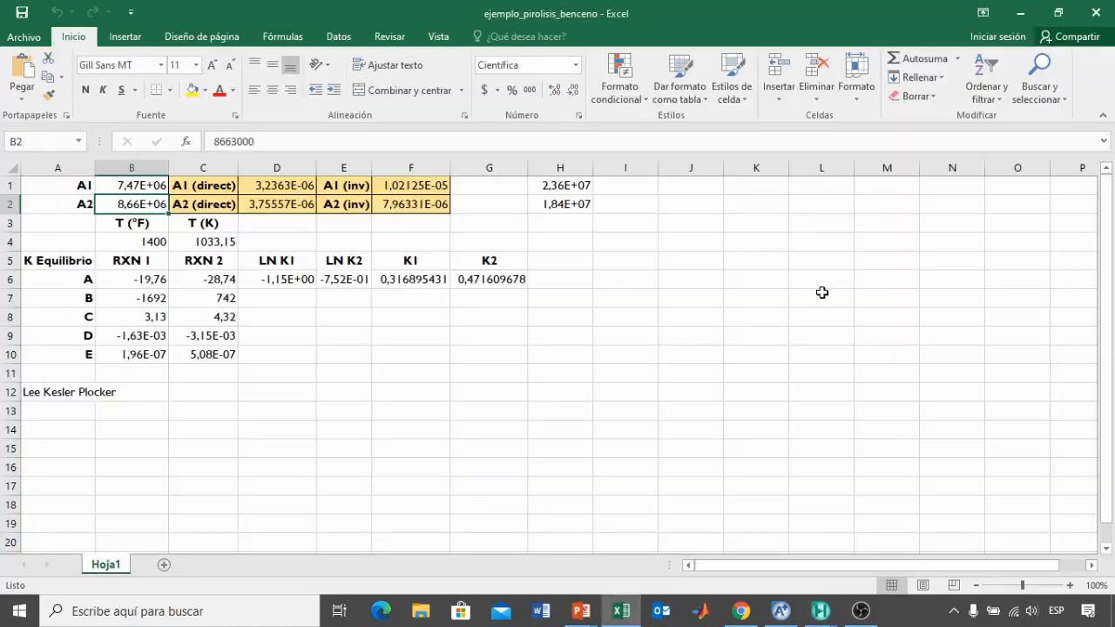
pyautogui.click(193, 279)
pyautogui.hotkey('ctrl', 'c')
pyautogui.hotkey('alt', 'Tab')
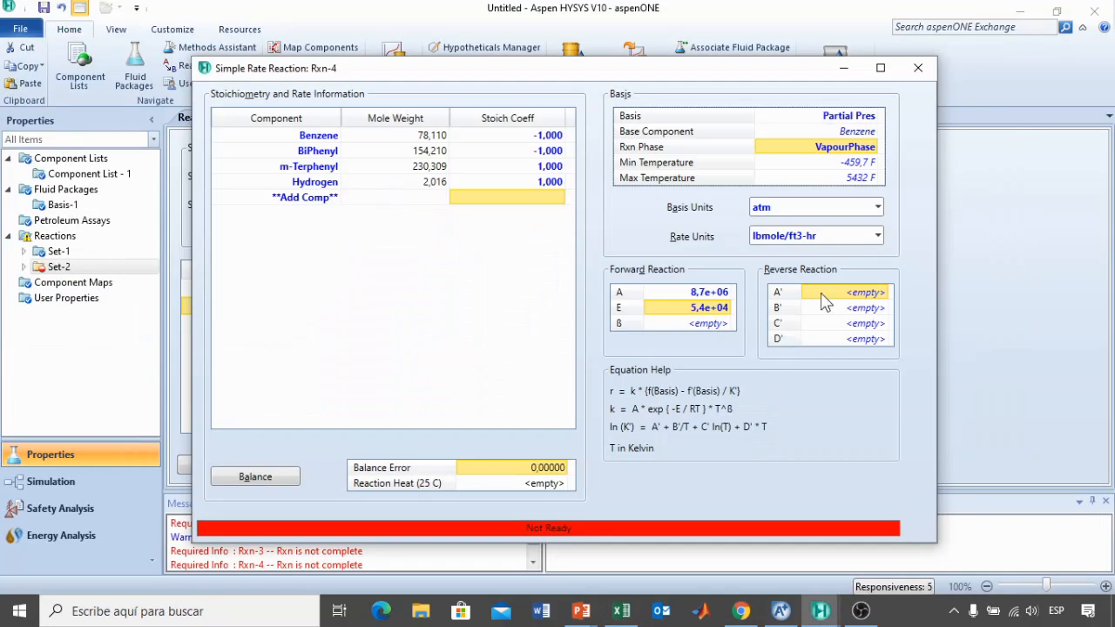
pyautogui.hotkey('ctrl', 'v')
pyautogui.click(823, 307)
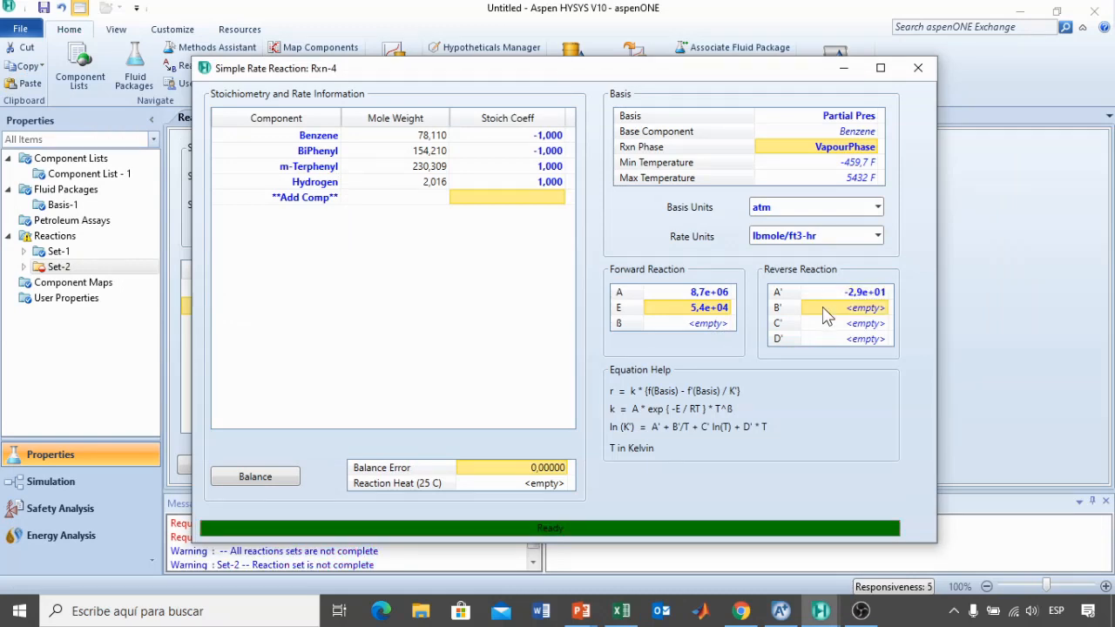
# - Copy the value 742 from cell C7 of the Excel workbook into the reverse reaction's B' of Rxn-4 in Aspen HYSYS
pyautogui.hotkey('alt', 'Tab')
pyautogui.press('Tab')
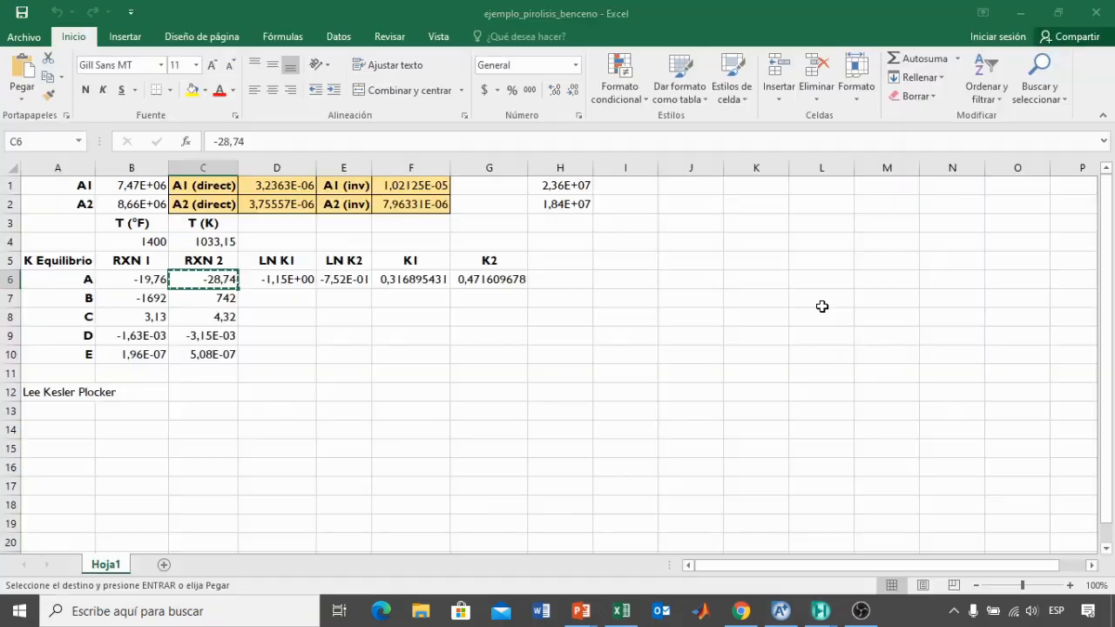
pyautogui.click(221, 299)
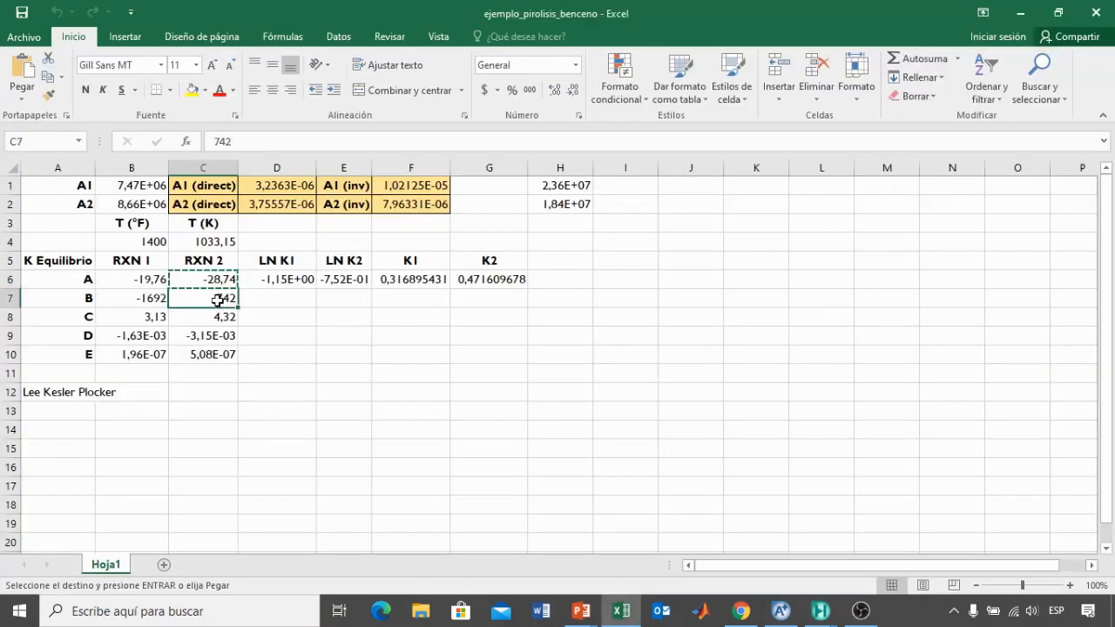
pyautogui.hotkey('ctrl', 'c')
pyautogui.hotkey('alt', 'Tab')
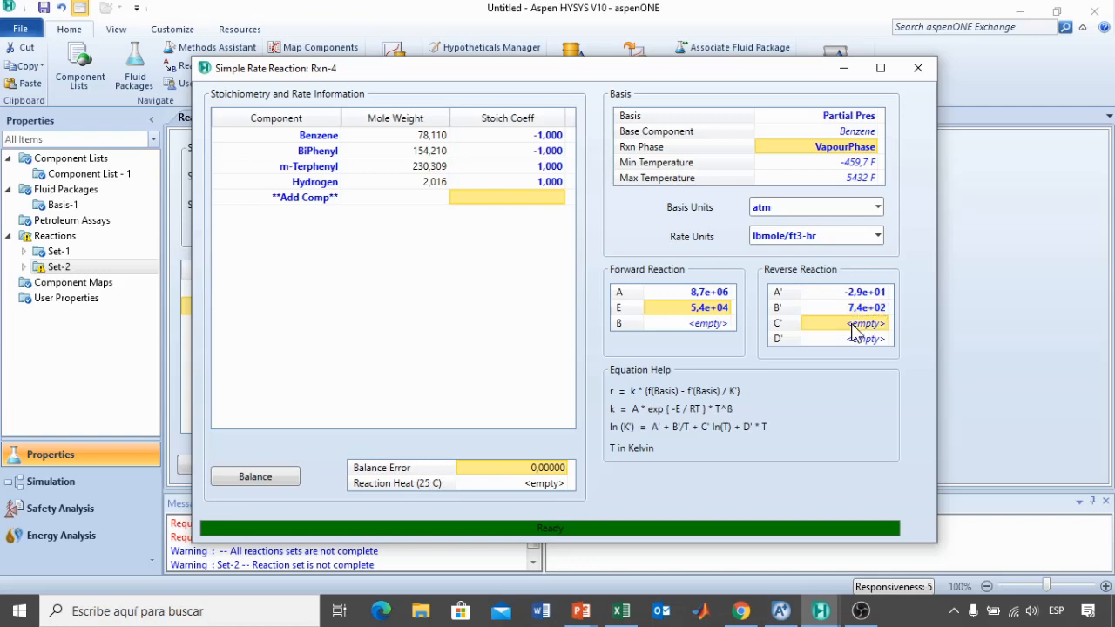
# - Copy the value 4,32 from cell C8 of the Excel workbook into the reverse reaction's C' of Rxn-4 in Aspen HYSYS
pyautogui.hotkey('alt', 'Tab')
pyautogui.hotkey('alt', 'Tab')
pyautogui.click(212, 326)
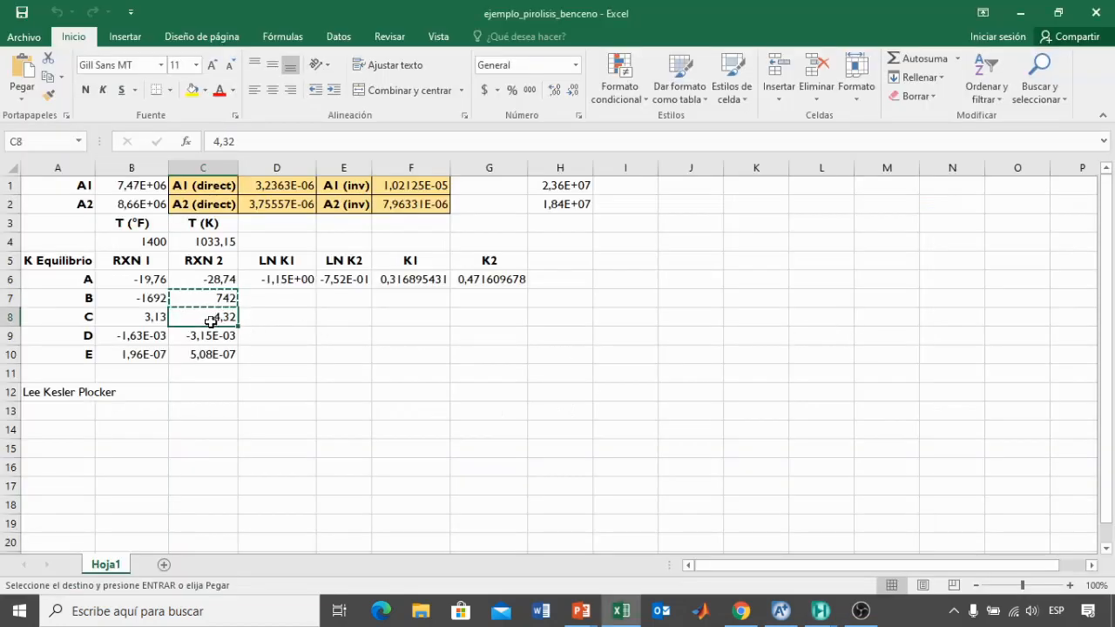
pyautogui.hotkey('alt', 'Tab')
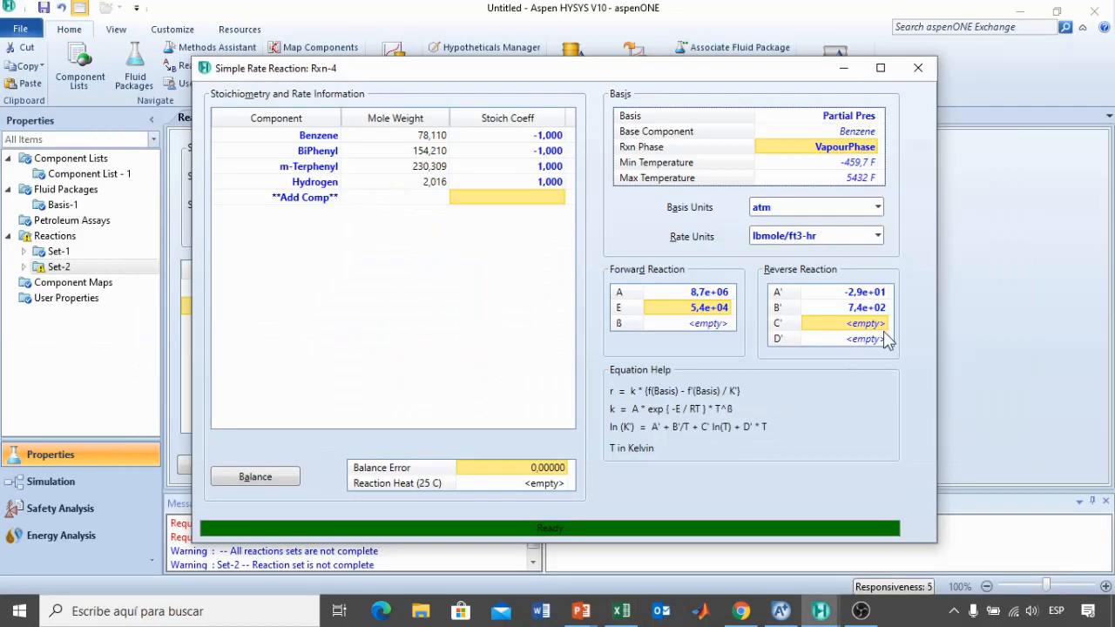
pyautogui.hotkey('ctrl', 'v')
# - Copy -0,00315 from cell C9 of the Excel workbook into the reverse reaction's D' of Rxn-4 in Aspen HYSYS and close the reaction
pyautogui.click(863, 338)
pyautogui.hotkey('alt', 'Tab')
pyautogui.hotkey('alt', 'Tab')
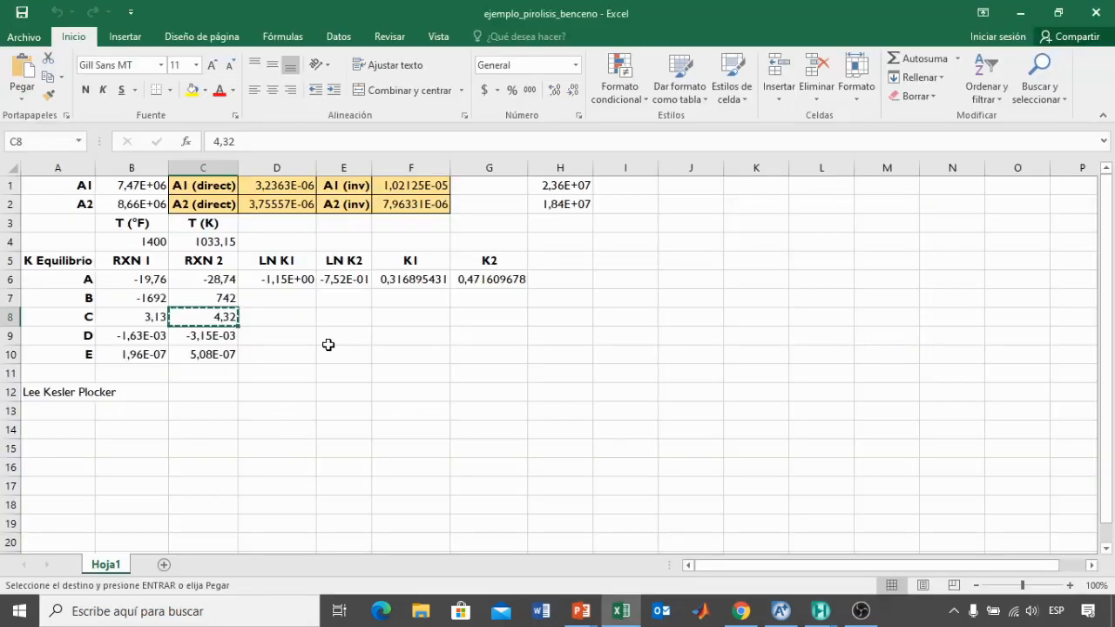
pyautogui.click(218, 346)
pyautogui.hotkey('ctrl', 'c')
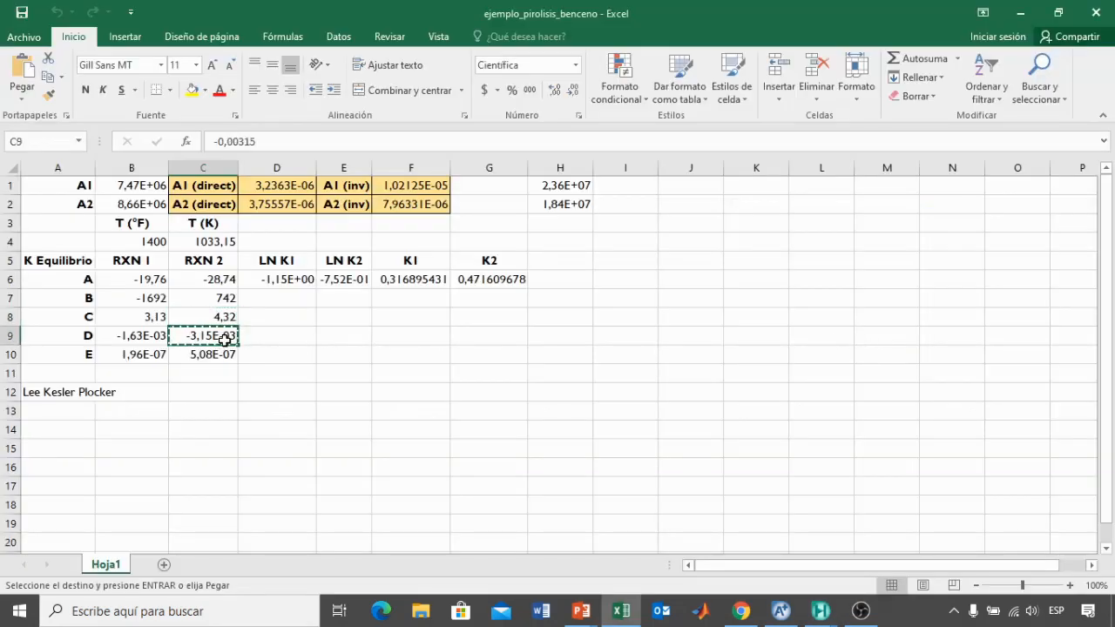
pyautogui.hotkey('alt', 'Tab')
pyautogui.click(440, 231)
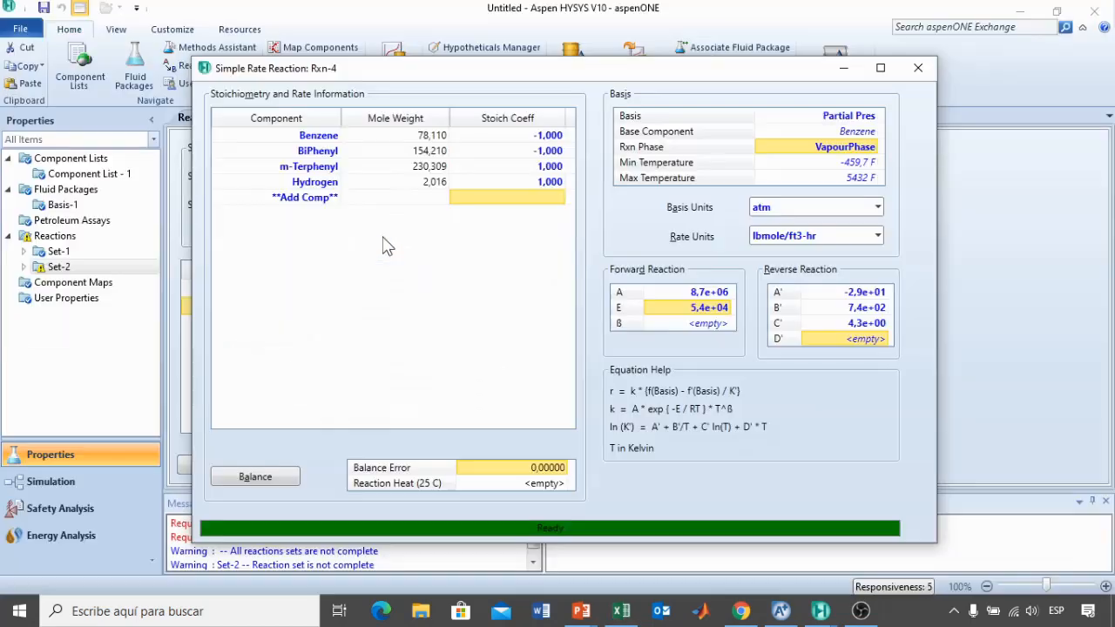
pyautogui.click(866, 339)
pyautogui.hotkey('ctrl', 'v')
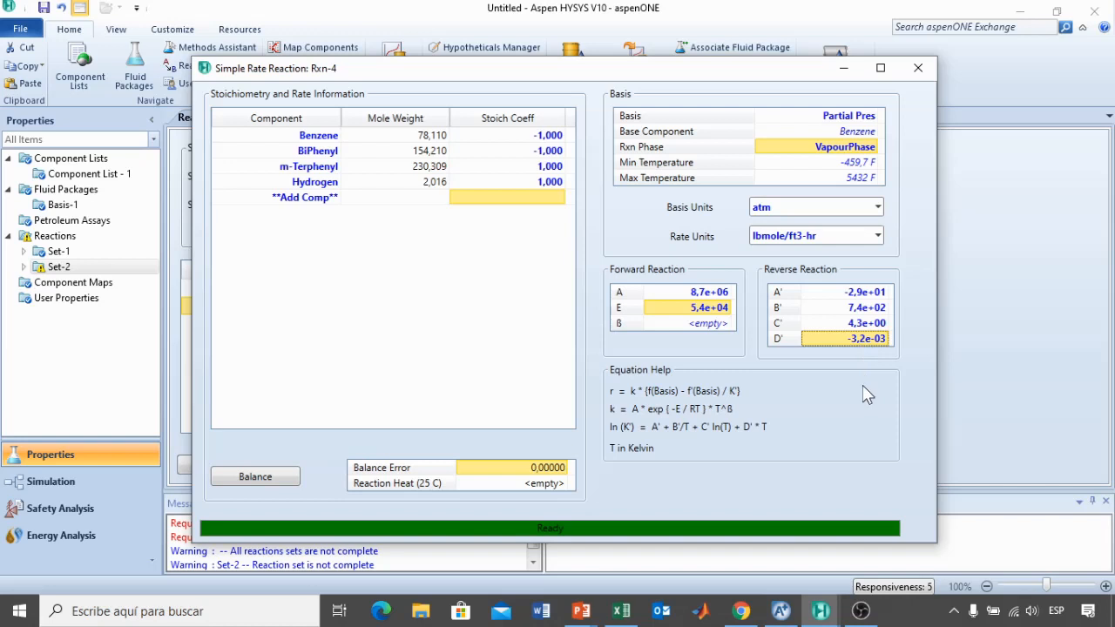
pyautogui.click(917, 72)
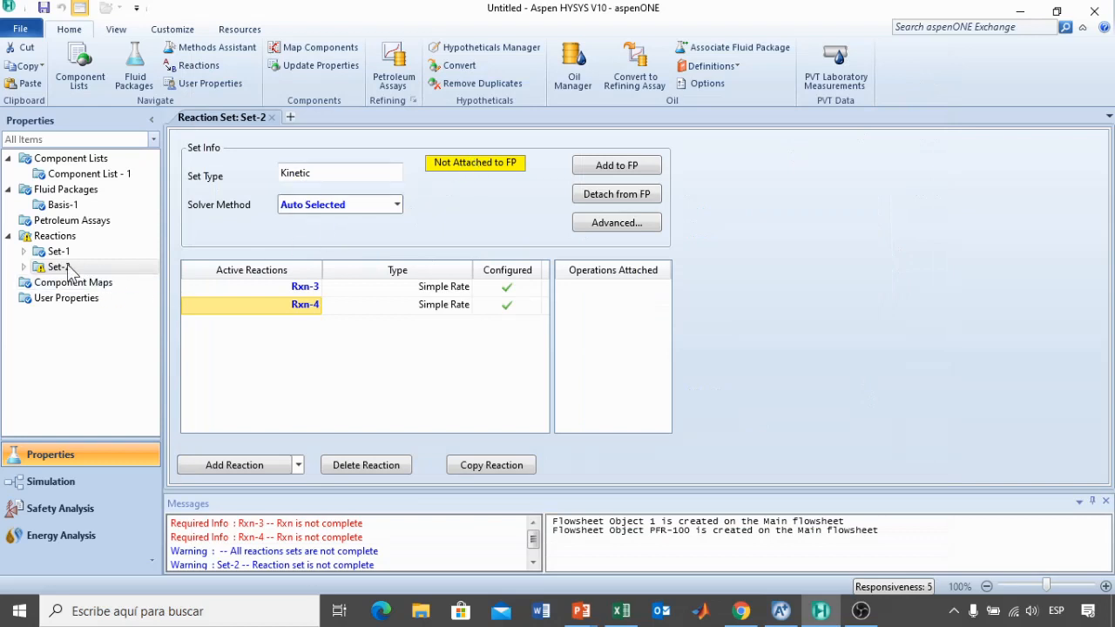
# - Attach reaction set Set-2 to the Basis-1 fluid package
pyautogui.click(612, 165)
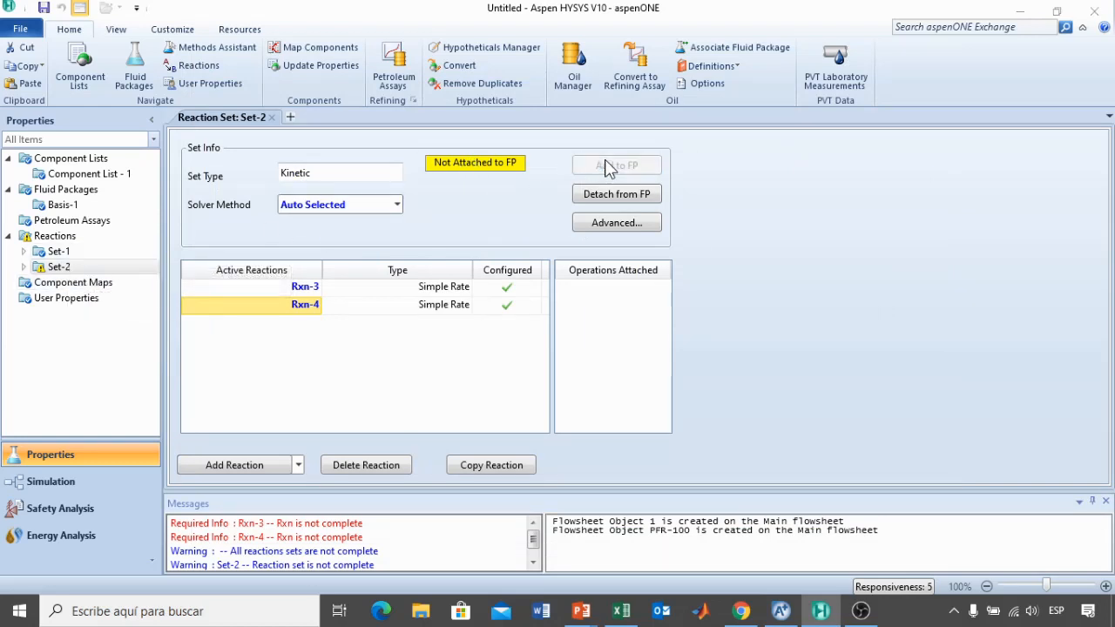
pyautogui.click(592, 199)
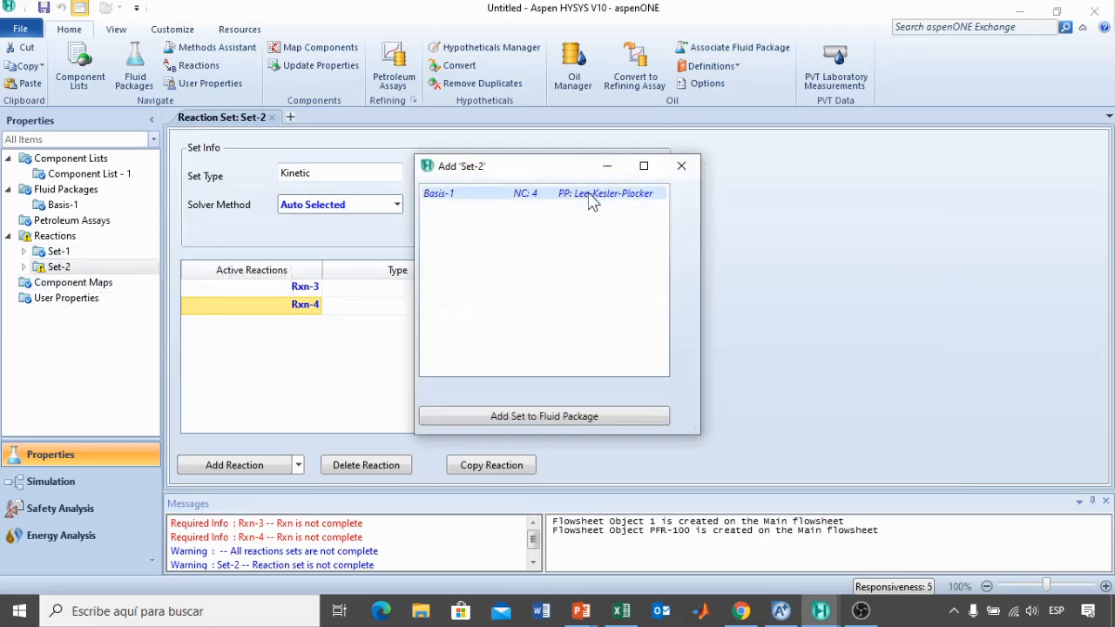
pyautogui.click(507, 415)
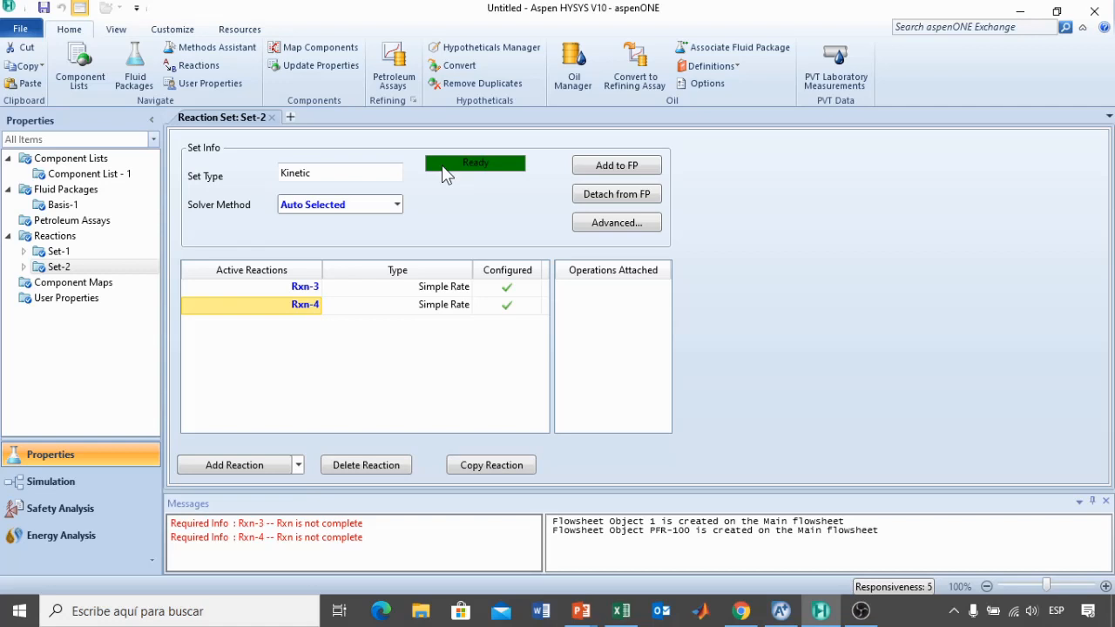
# - In the simulation environment, place a material stream on the flowsheet and a plug flow reactor beside it
pyautogui.click(51, 484)
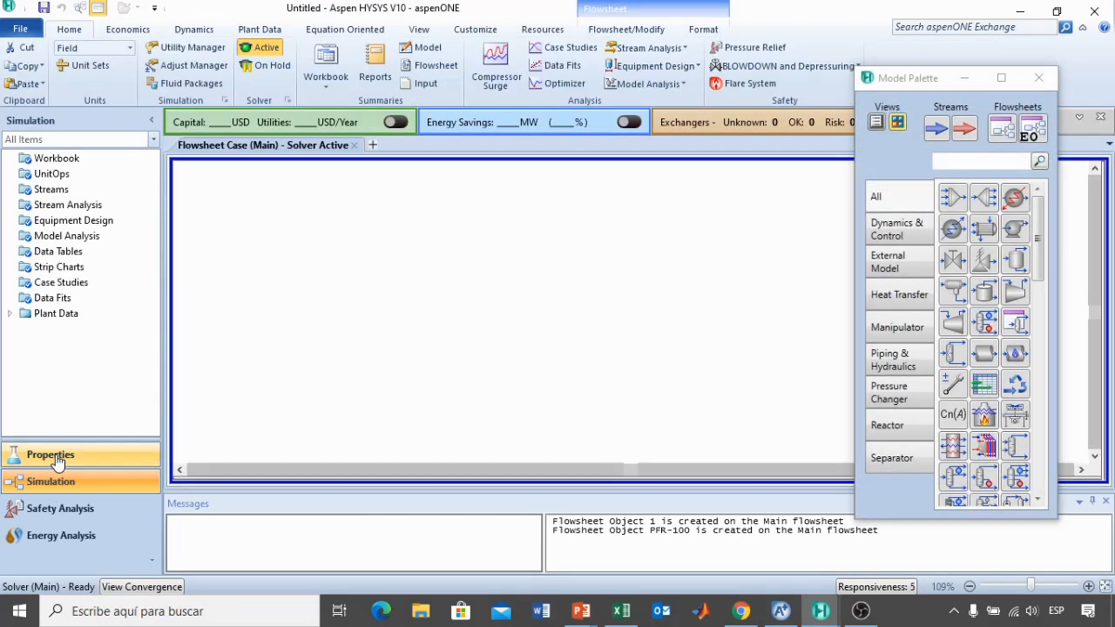
pyautogui.click(937, 130)
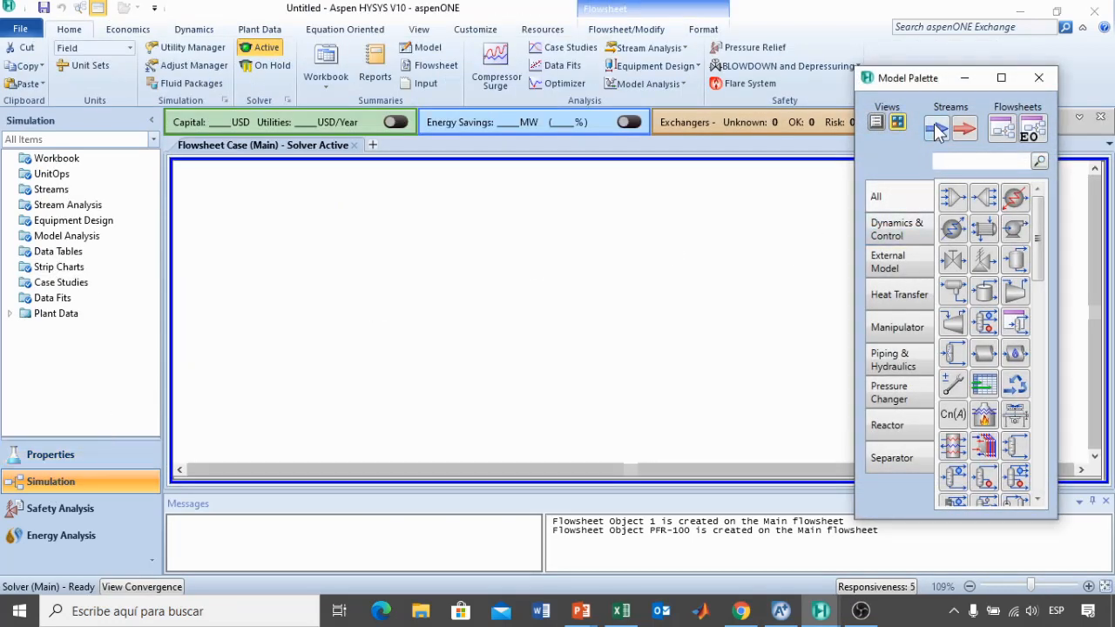
pyautogui.click(399, 300)
pyautogui.scroll(-3, 998, 401)
pyautogui.scroll(-1, 998, 401)
pyautogui.click(985, 387)
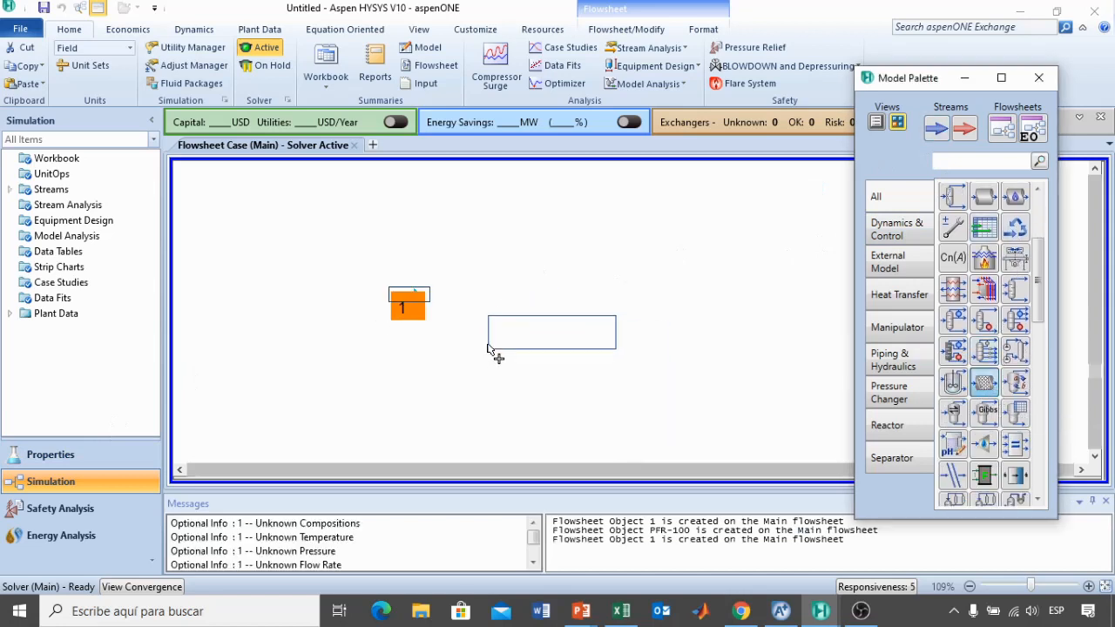
pyautogui.click(476, 319)
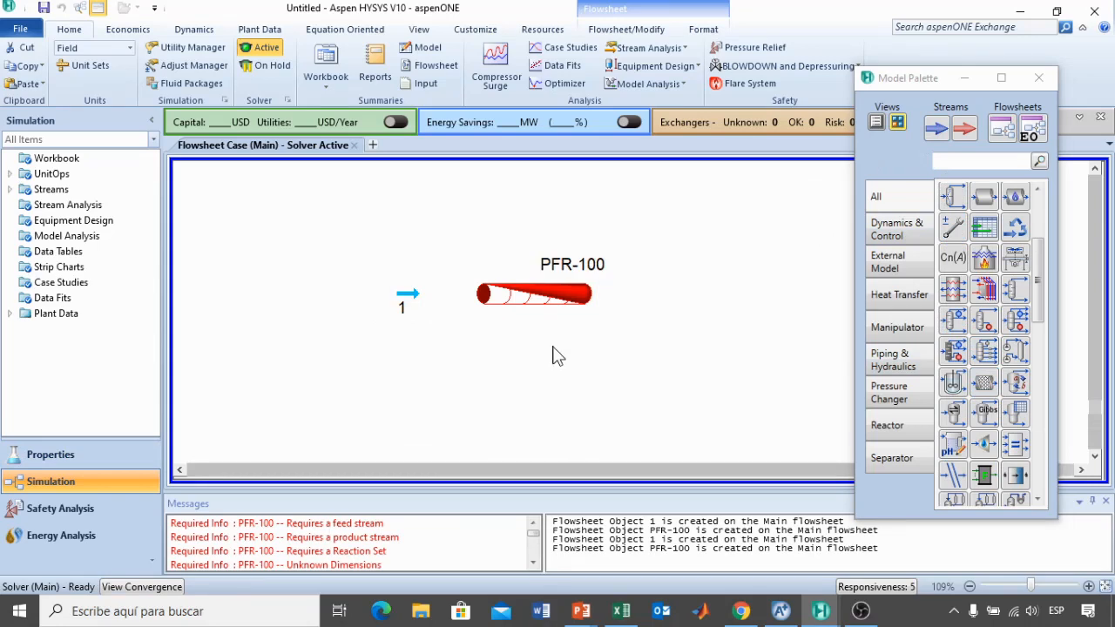
# - Rename material stream 1 as Benceno
pyautogui.doubleClick(406, 296)
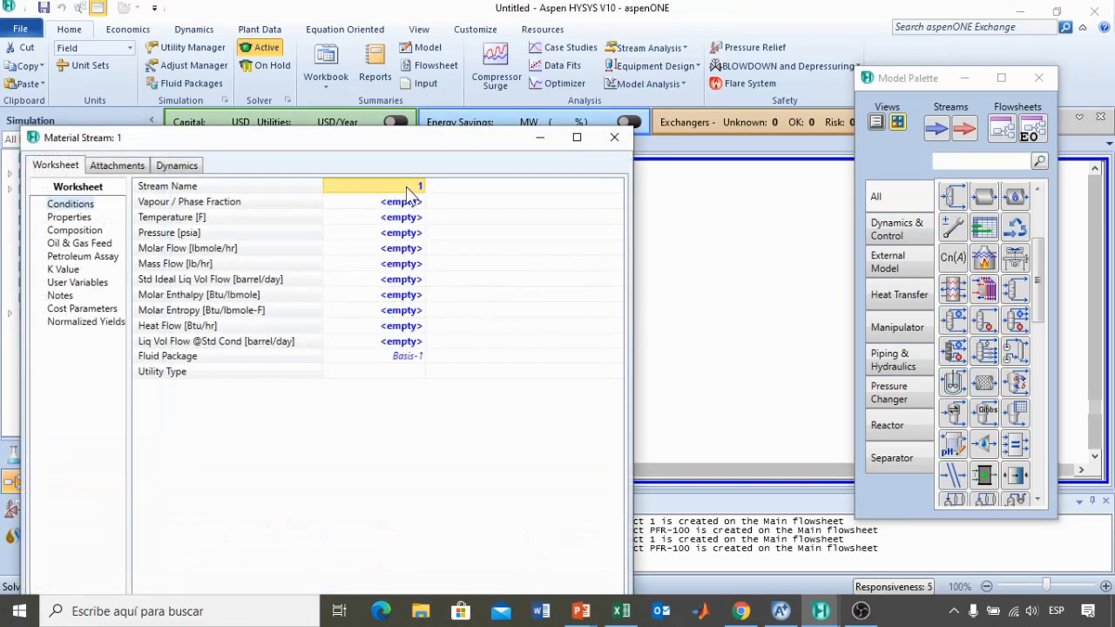
pyautogui.write('Benceno')
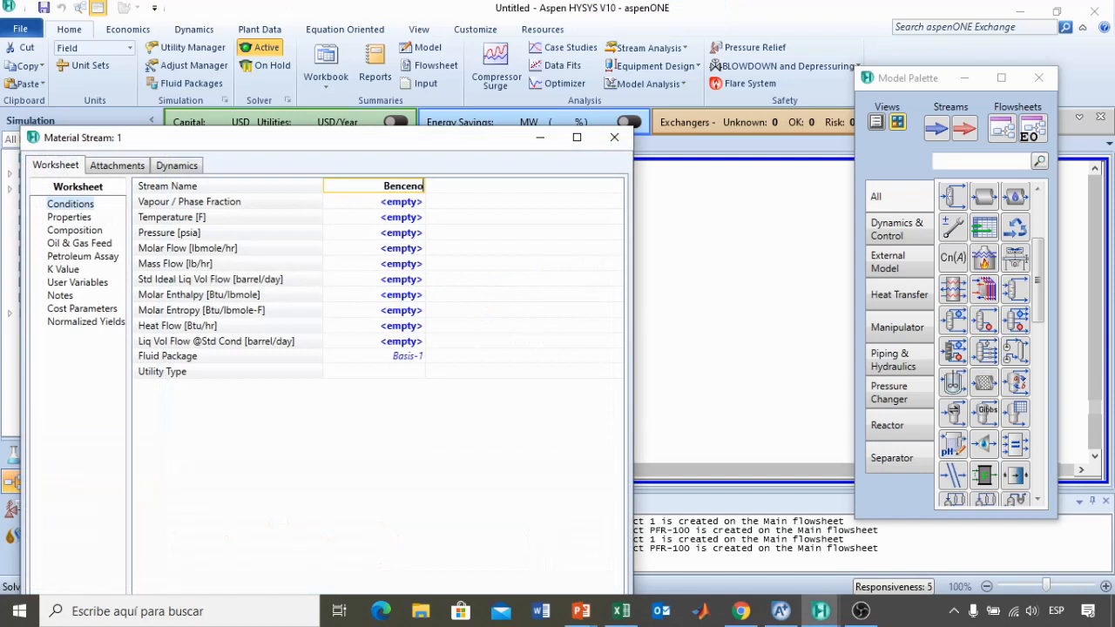
pyautogui.press('Return')
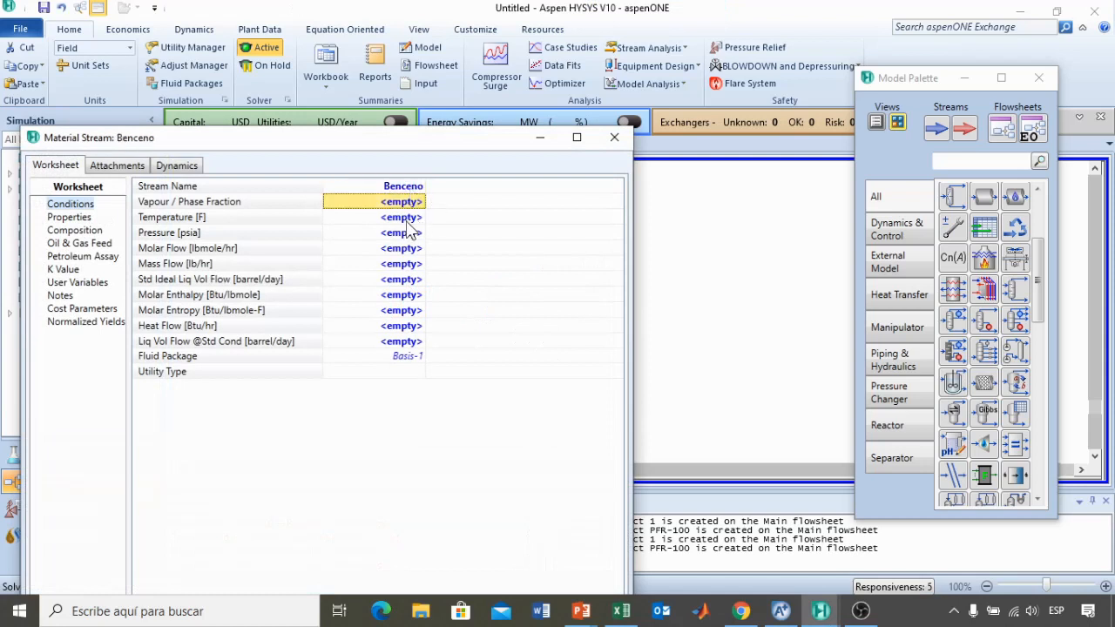
# - Set the Benceno stream to a temperature of 1400 F, a pressure of 14,69 psia and a molar flow of 0,0682 lbmole/hr
pyautogui.click(407, 219)
pyautogui.write('1400')
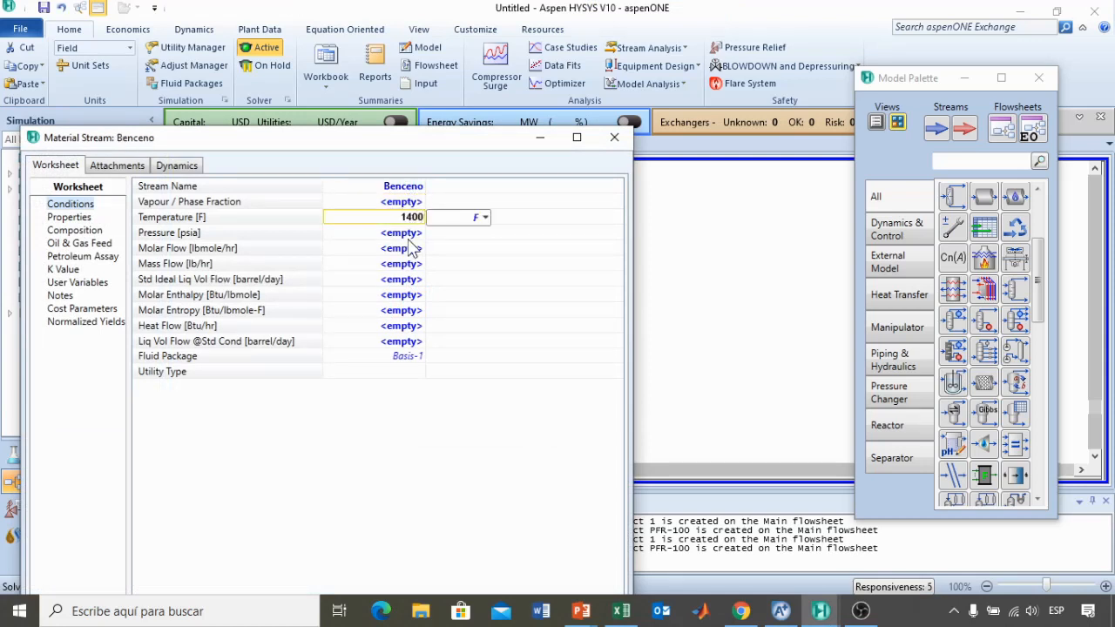
pyautogui.press('Return')
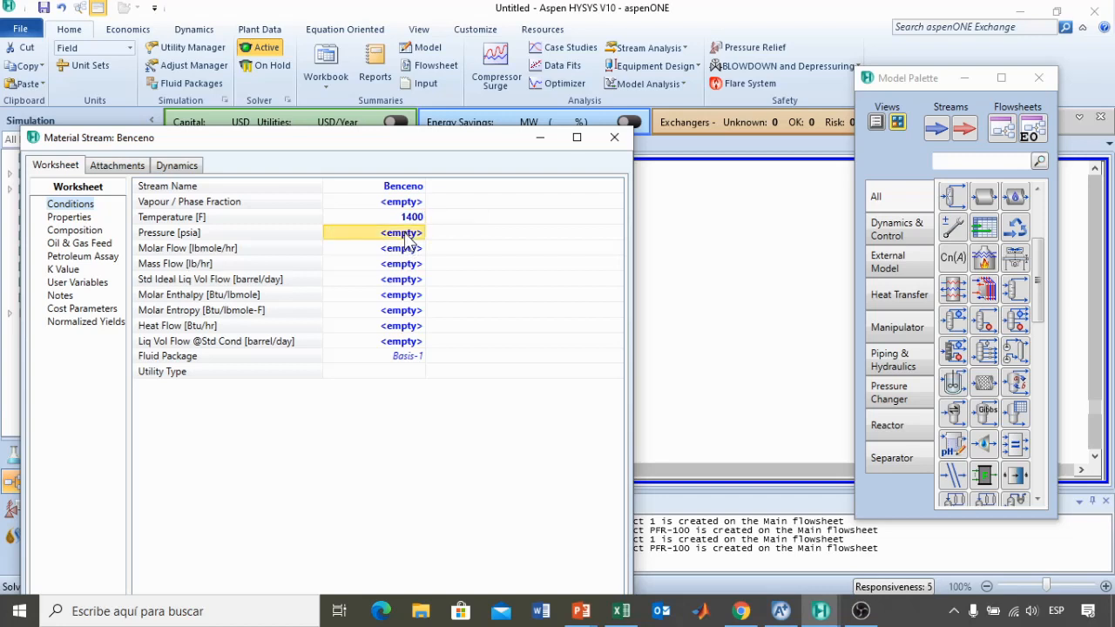
pyautogui.write('14,69')
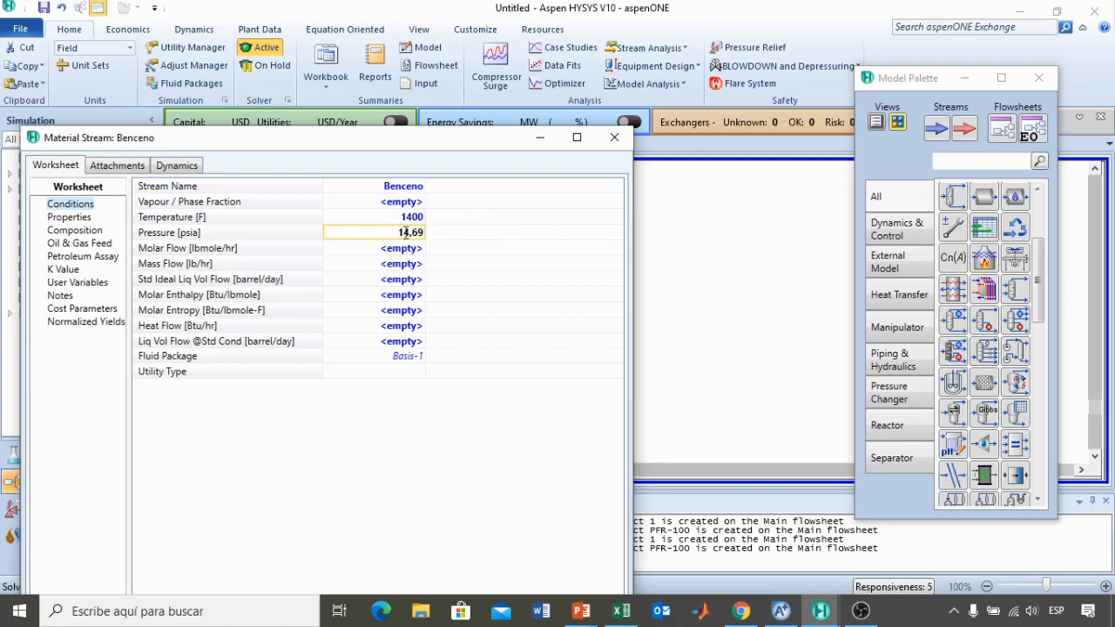
pyautogui.press('Return')
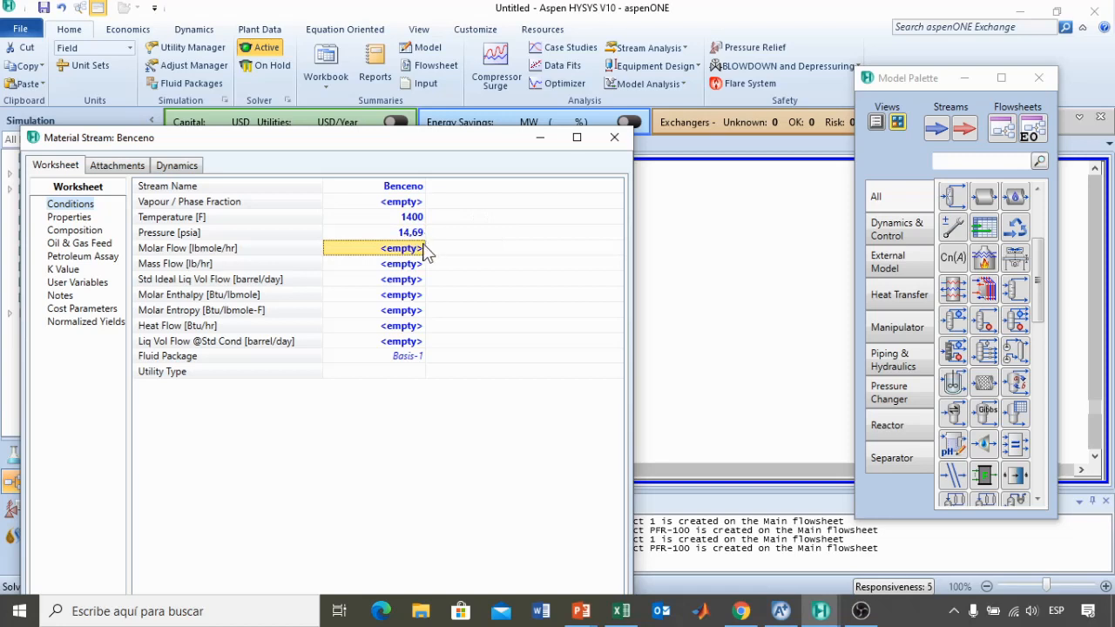
pyautogui.write('0,')
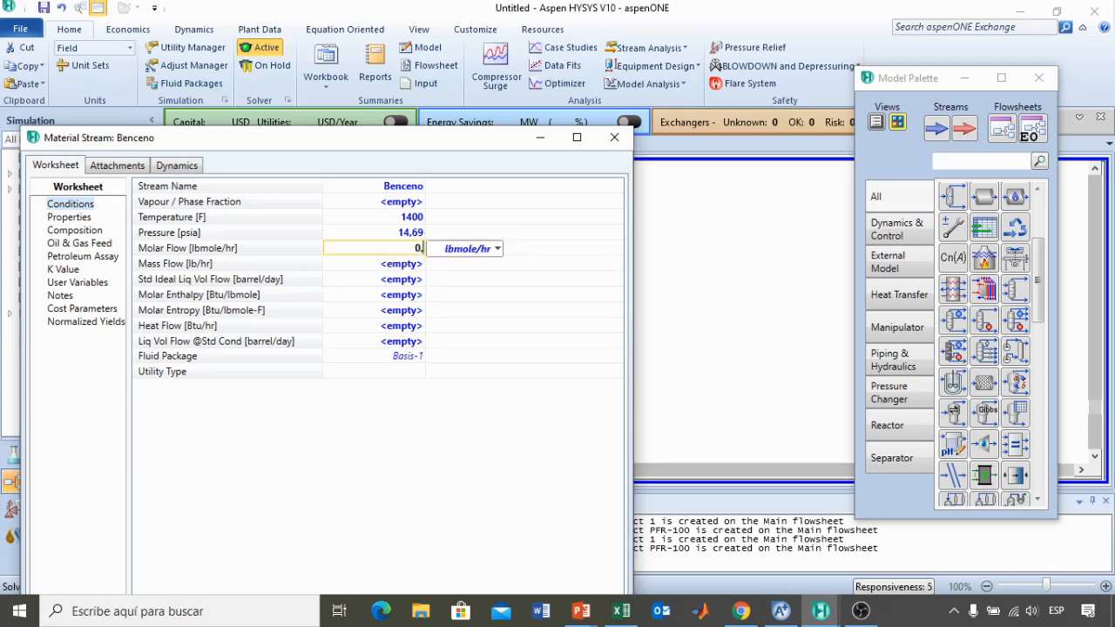
pyautogui.write('0682')
pyautogui.press('Return')
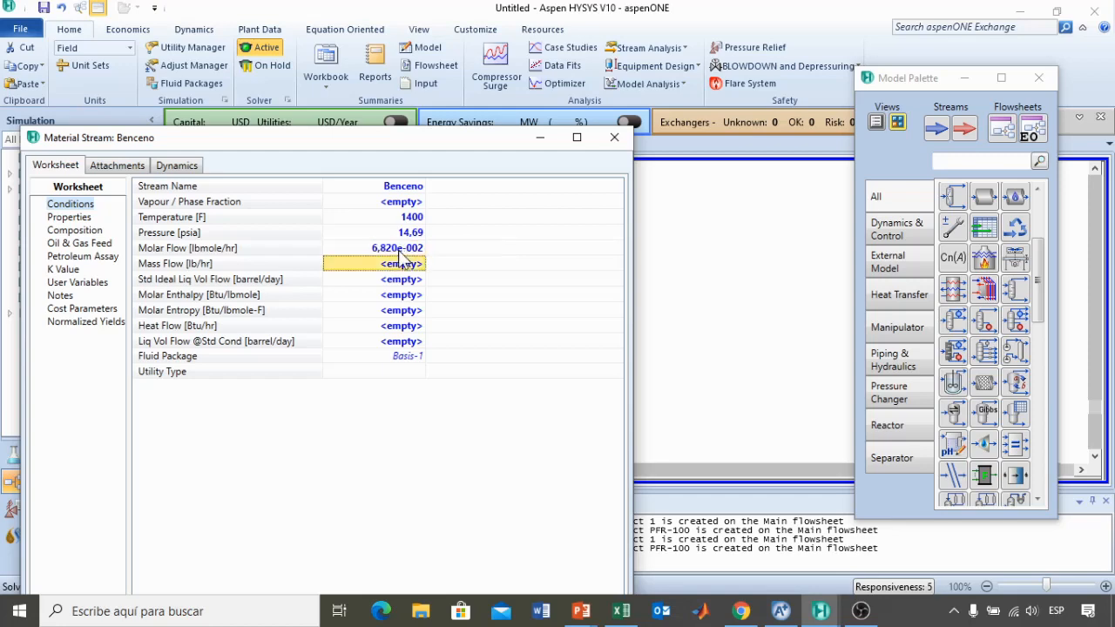
# - Set the benzene mole fraction of the Benceno stream to 1 and close the stream's window
pyautogui.doubleClick(399, 252)
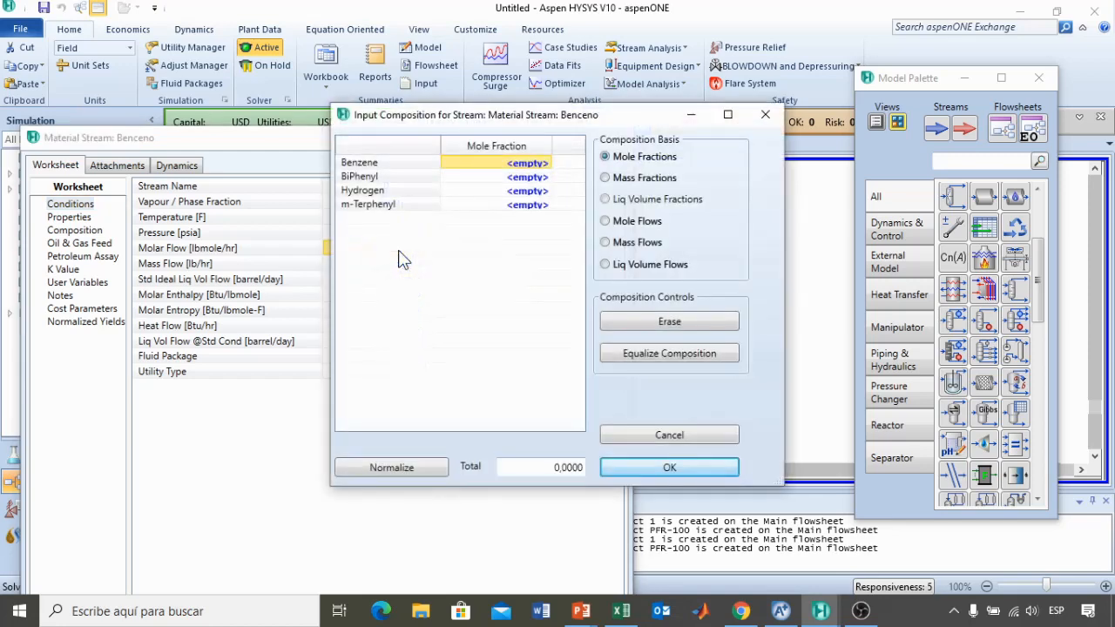
pyautogui.click(502, 163)
pyautogui.write('1')
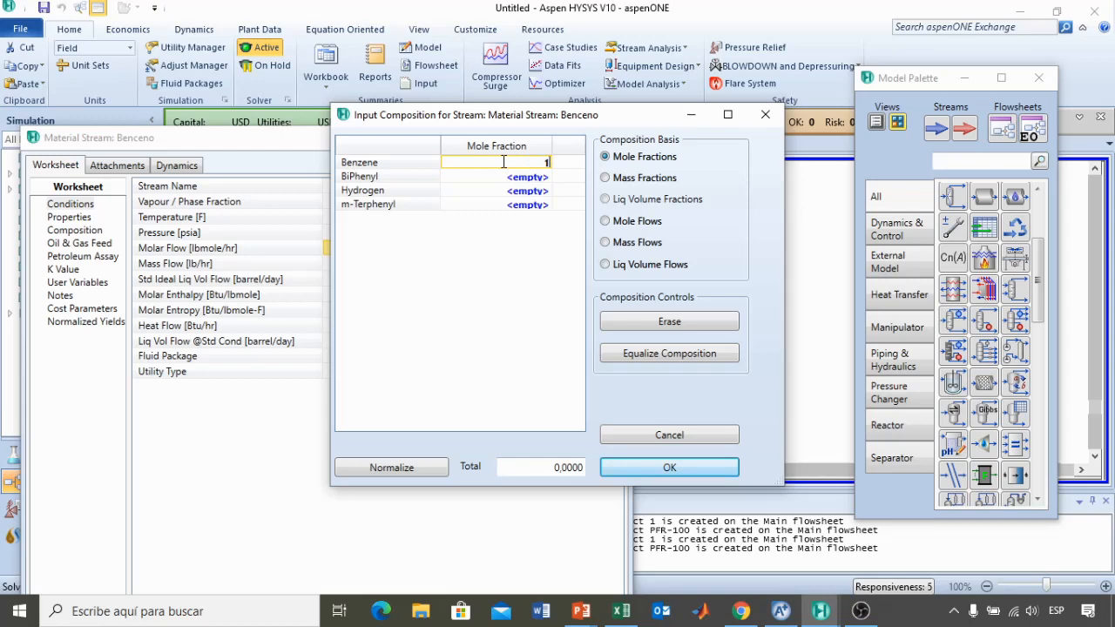
pyautogui.click(716, 464)
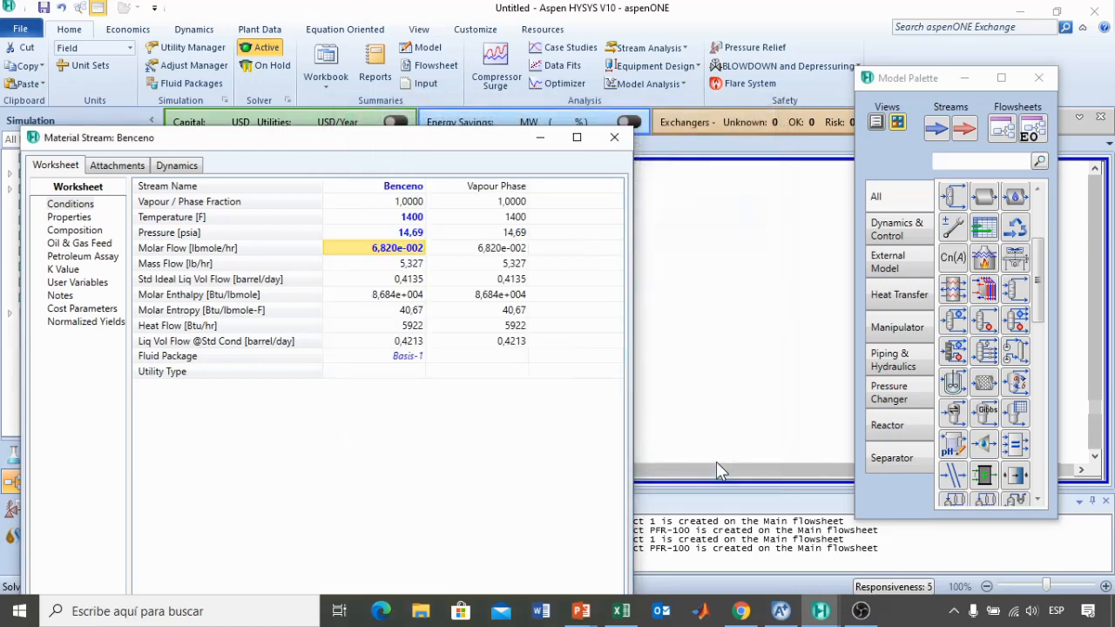
pyautogui.moveTo(477, 133); pyautogui.dragTo(485, 122)
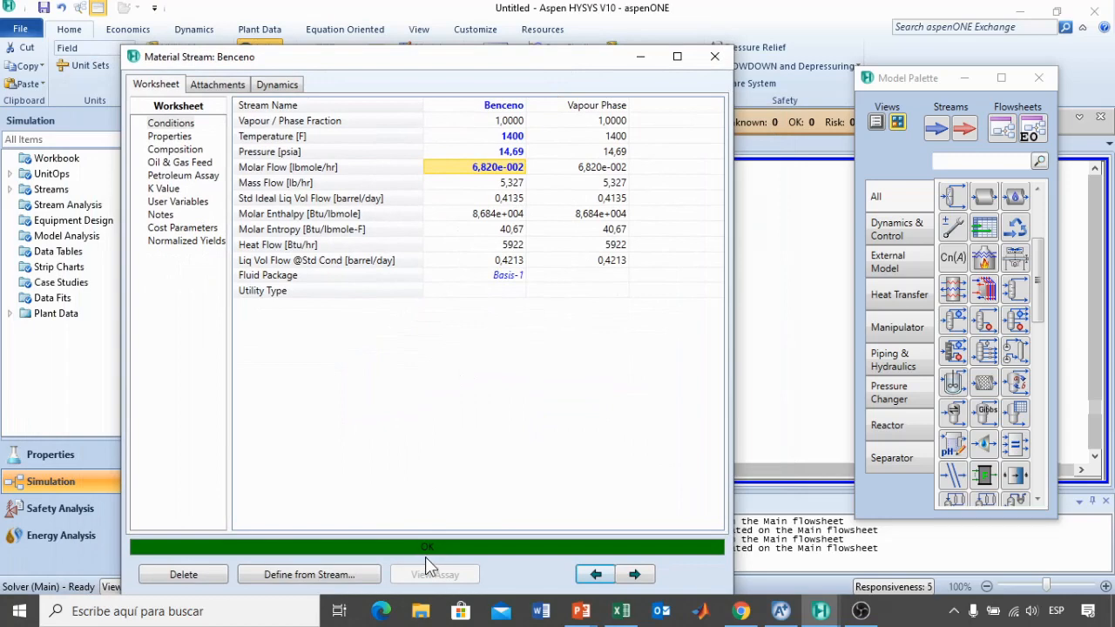
pyautogui.click(715, 61)
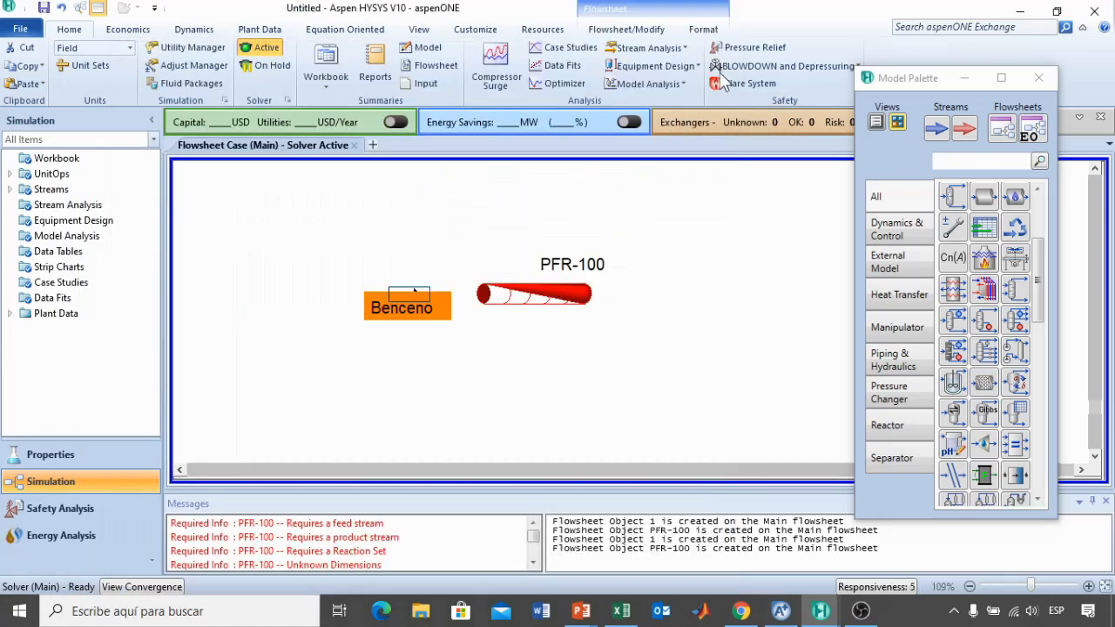
# - Rename the plug flow reactor PFR-100 as Pirolisis
pyautogui.doubleClick(523, 294)
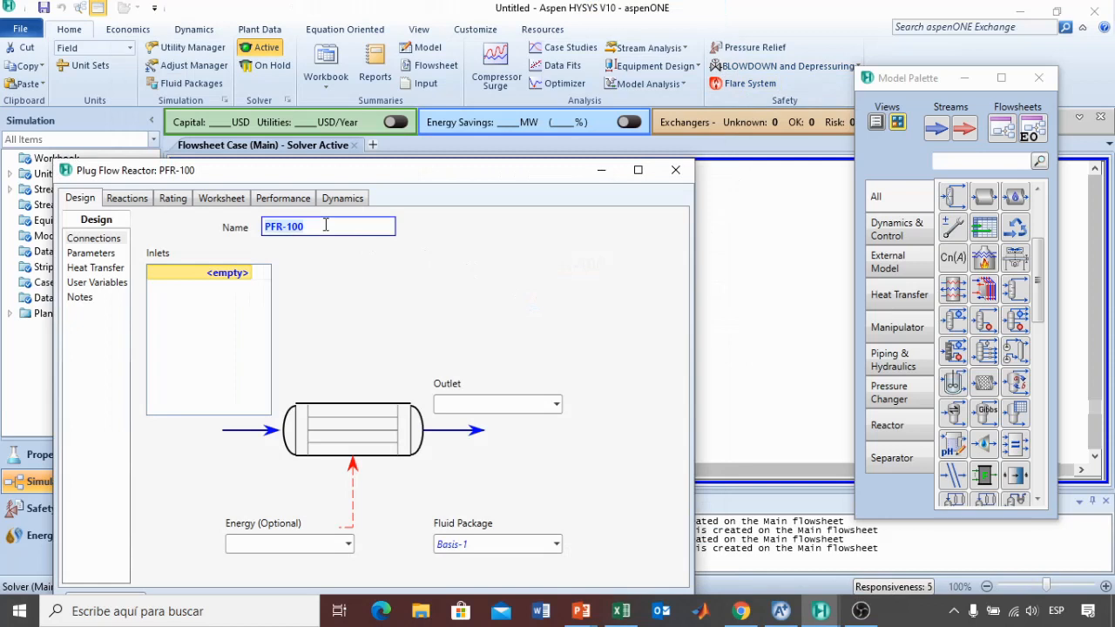
pyautogui.write('Pirolisis')
pyautogui.press('Return')
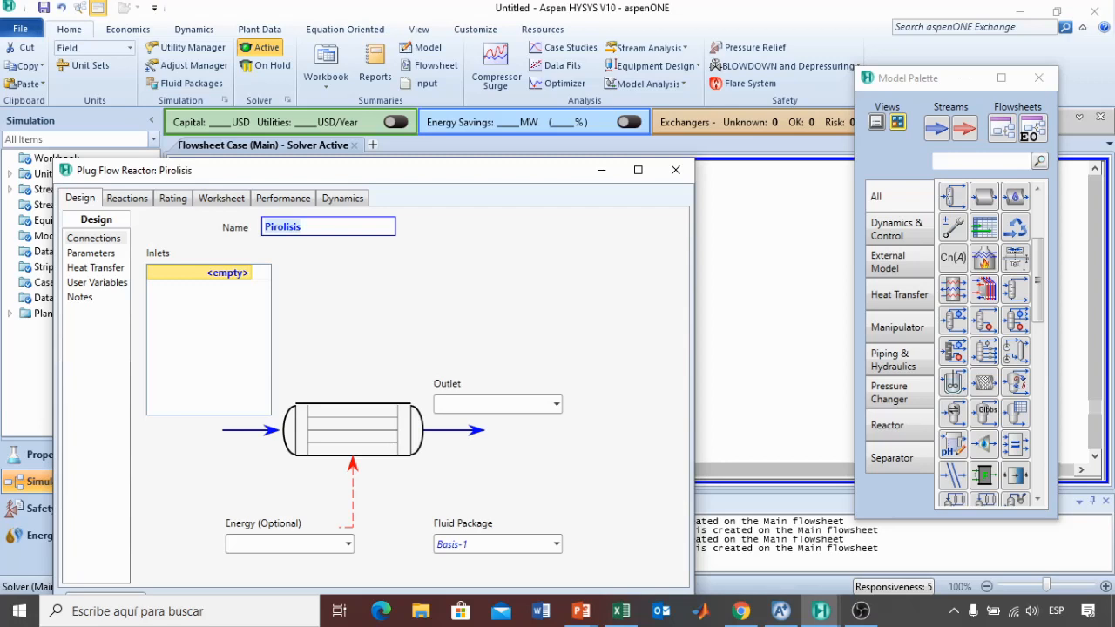
# - Connect Benceno as the inlet of the Pirolisis reactor and create the outlet stream Bifenilo
pyautogui.click(255, 275)
pyautogui.click(247, 272)
pyautogui.click(195, 296)
pyautogui.click(540, 404)
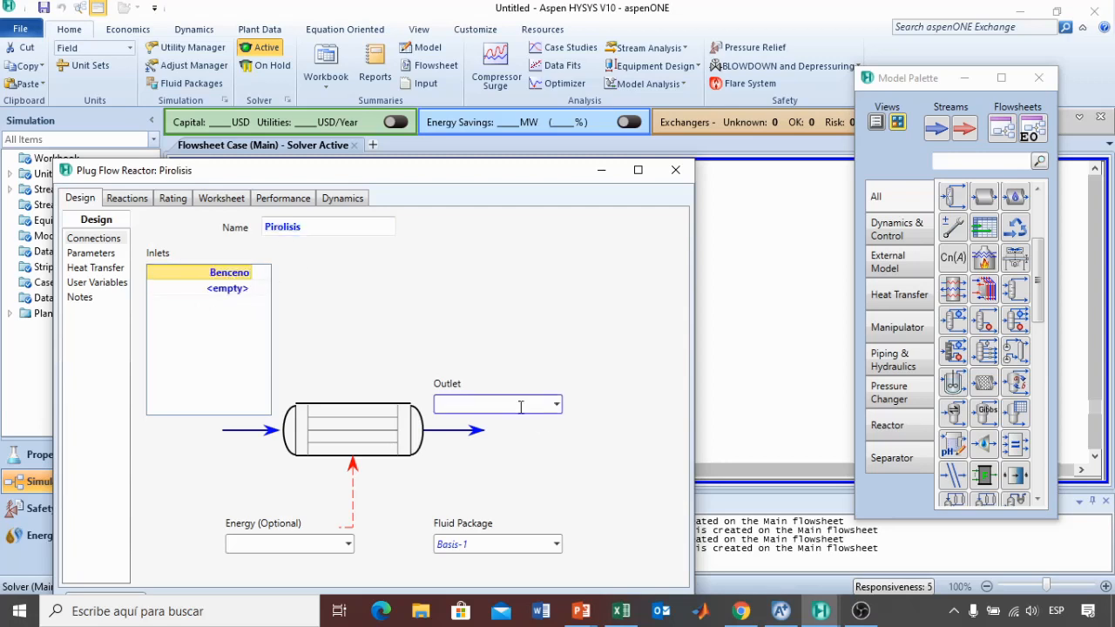
pyautogui.write('Bifenilo')
pyautogui.press('Return')
# - Add the energy stream QPirolisis to the Pirolisis reactor and reposition the reactor window so all of it is visible
pyautogui.click(323, 544)
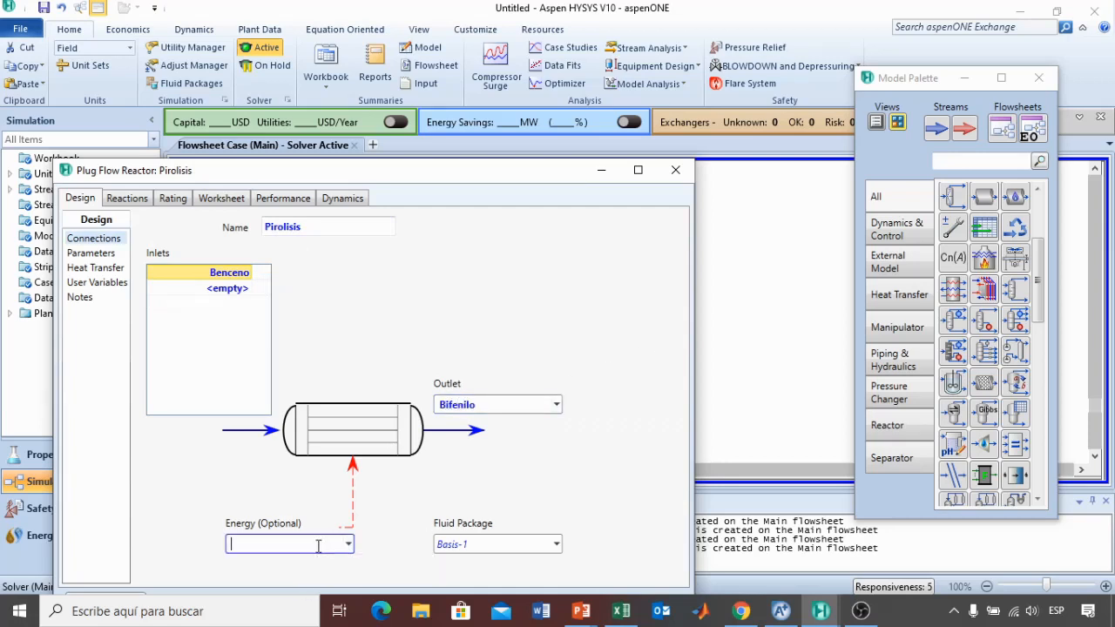
pyautogui.write('QPirolisis')
pyautogui.press('Return')
pyautogui.moveTo(348, 175); pyautogui.dragTo(459, 67)
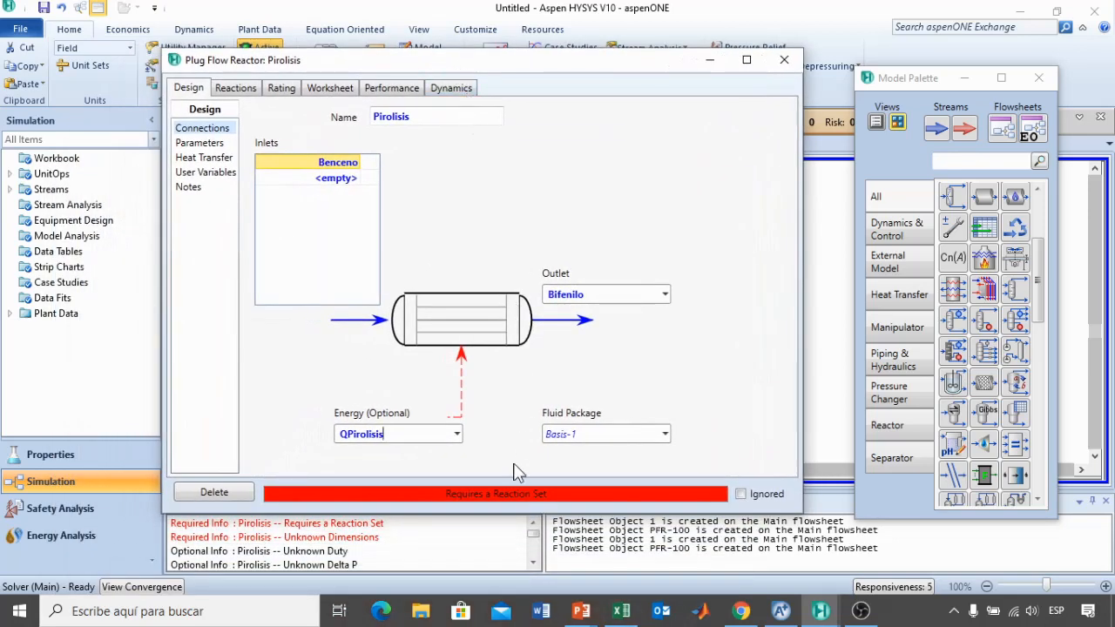
# - Specify a pressure drop (Delta P) of 0 psi for the Pirolisis reactor
pyautogui.click(206, 144)
pyautogui.click(501, 195)
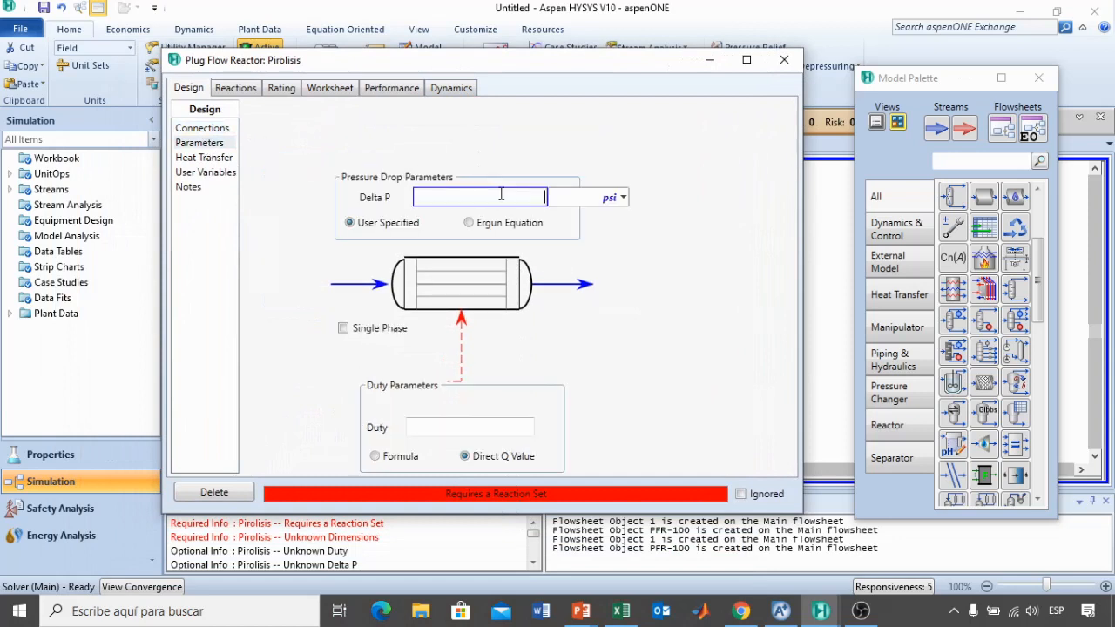
pyautogui.write('0')
pyautogui.press('Return')
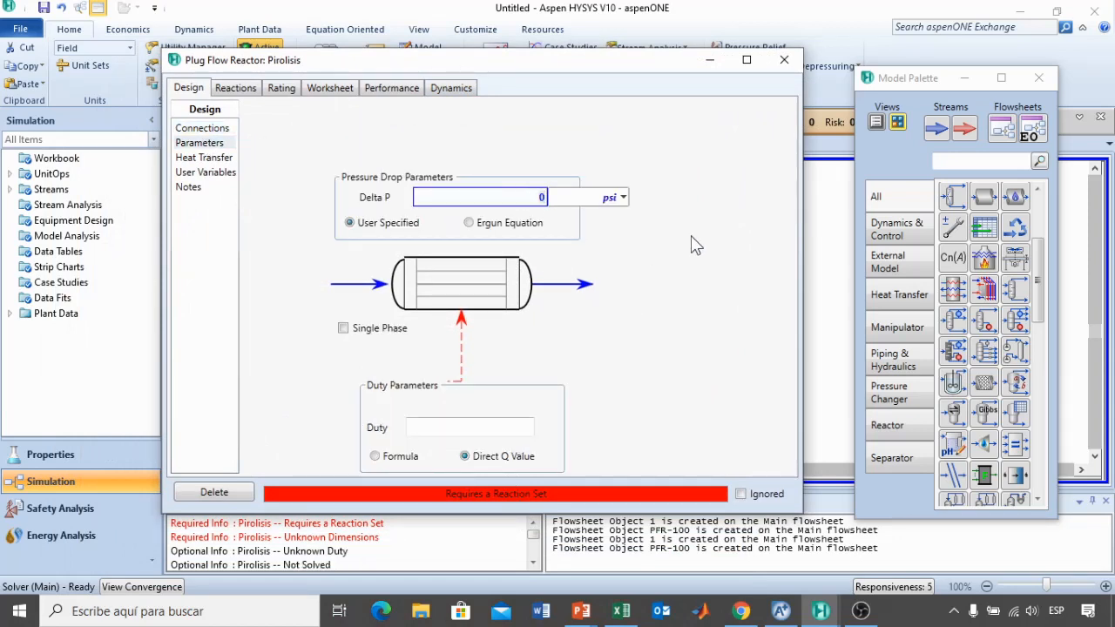
# - Size the Pirolisis reactor tube with a length of 37,5 in and a diameter of 0,5 in
pyautogui.click(291, 93)
pyautogui.click(456, 148)
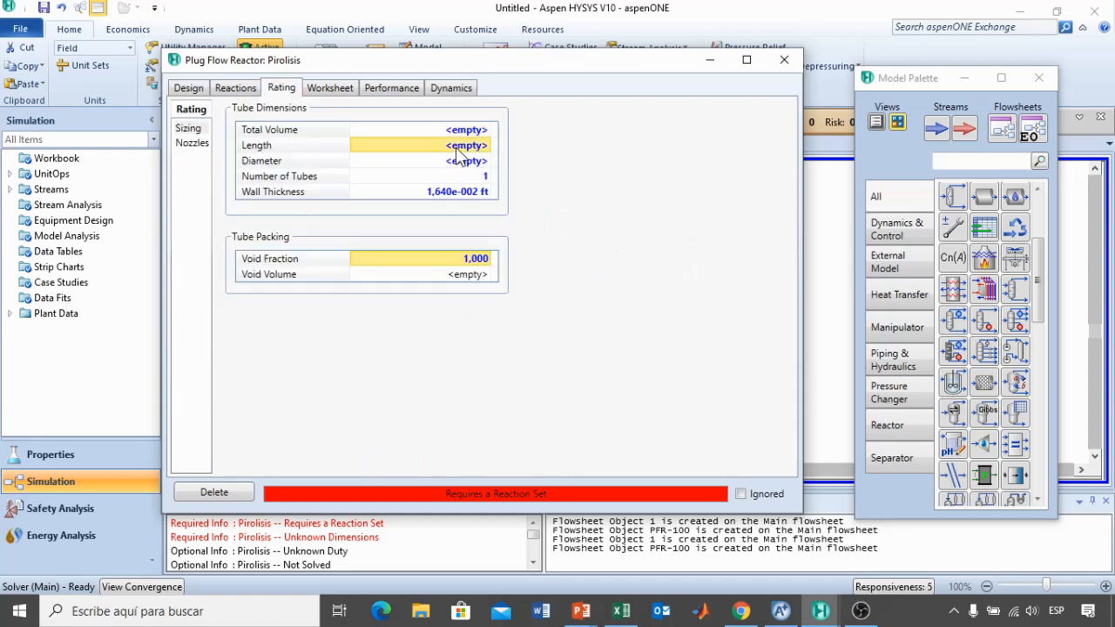
pyautogui.write('37')
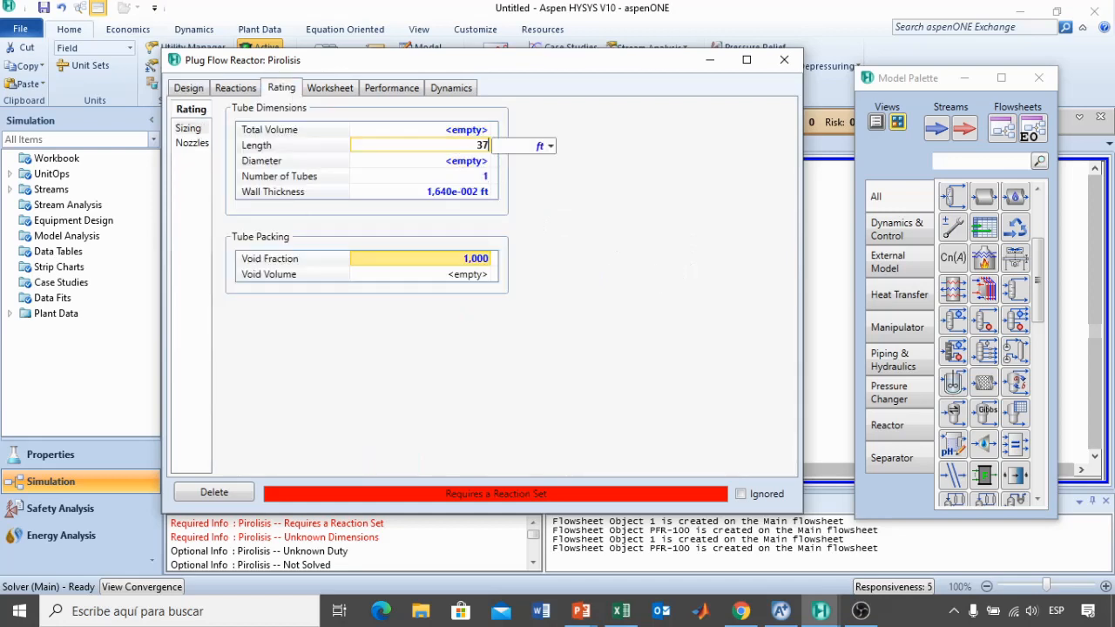
pyautogui.write(',5')
pyautogui.click(555, 150)
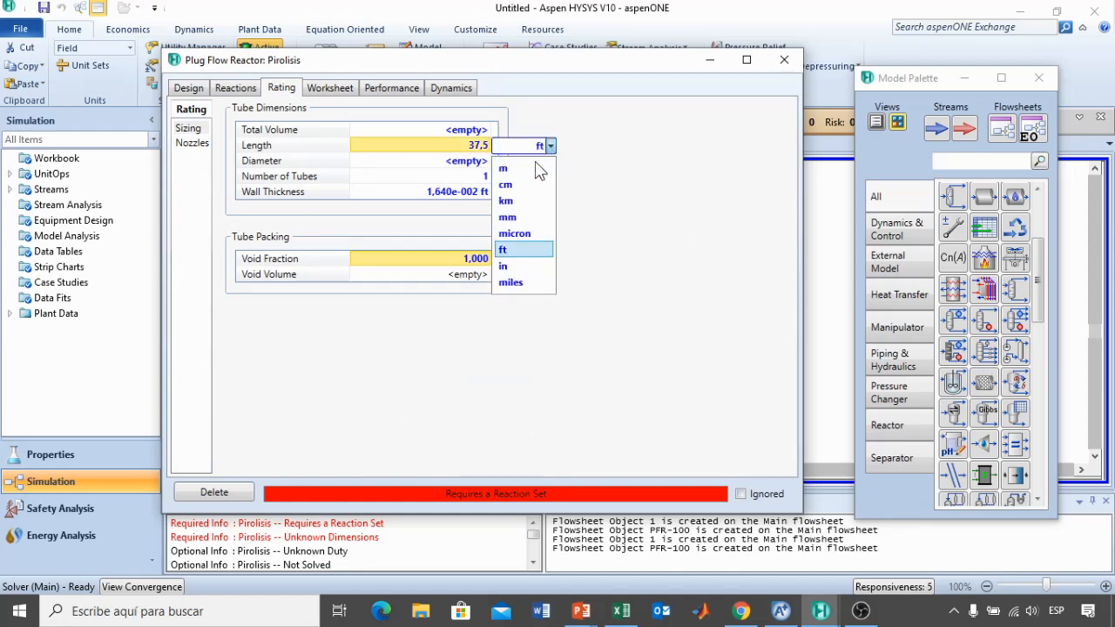
pyautogui.click(511, 269)
pyautogui.click(469, 165)
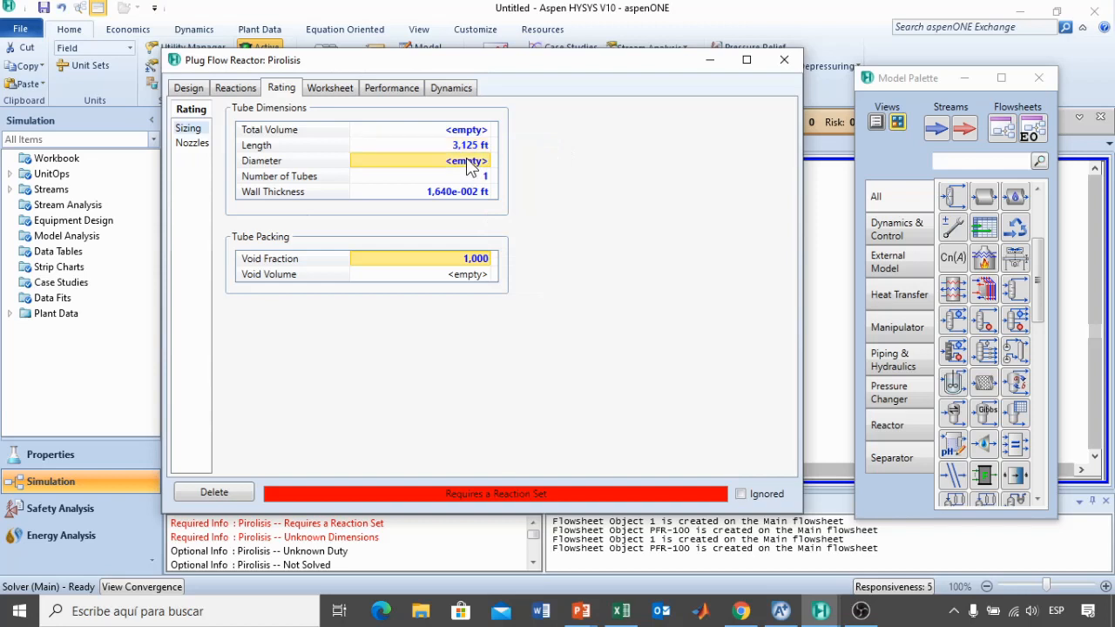
pyautogui.write('0,5')
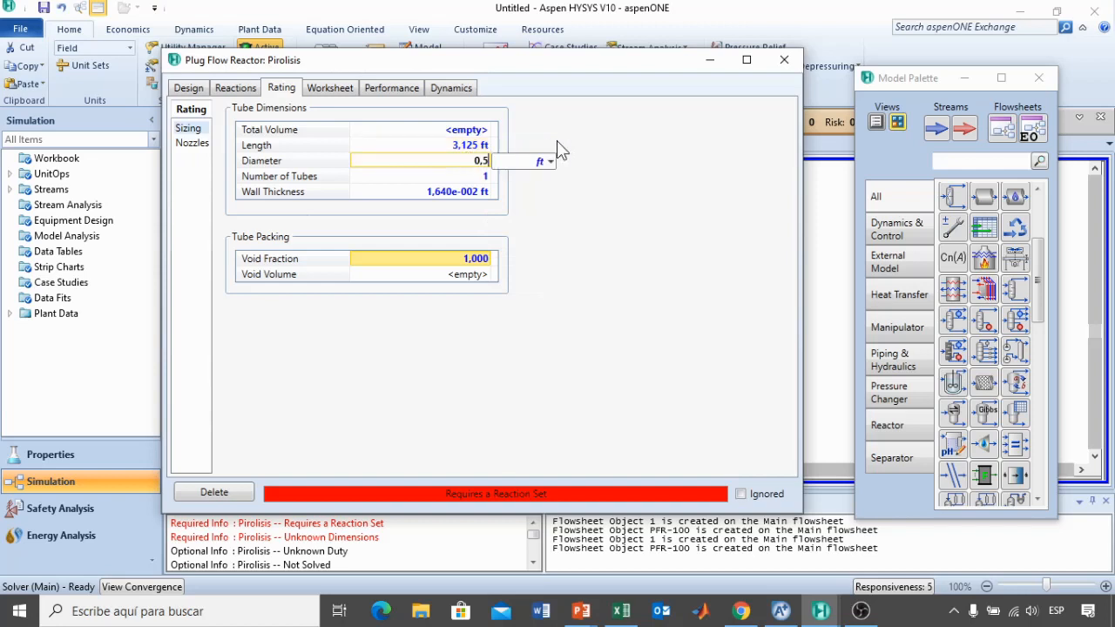
pyautogui.click(551, 163)
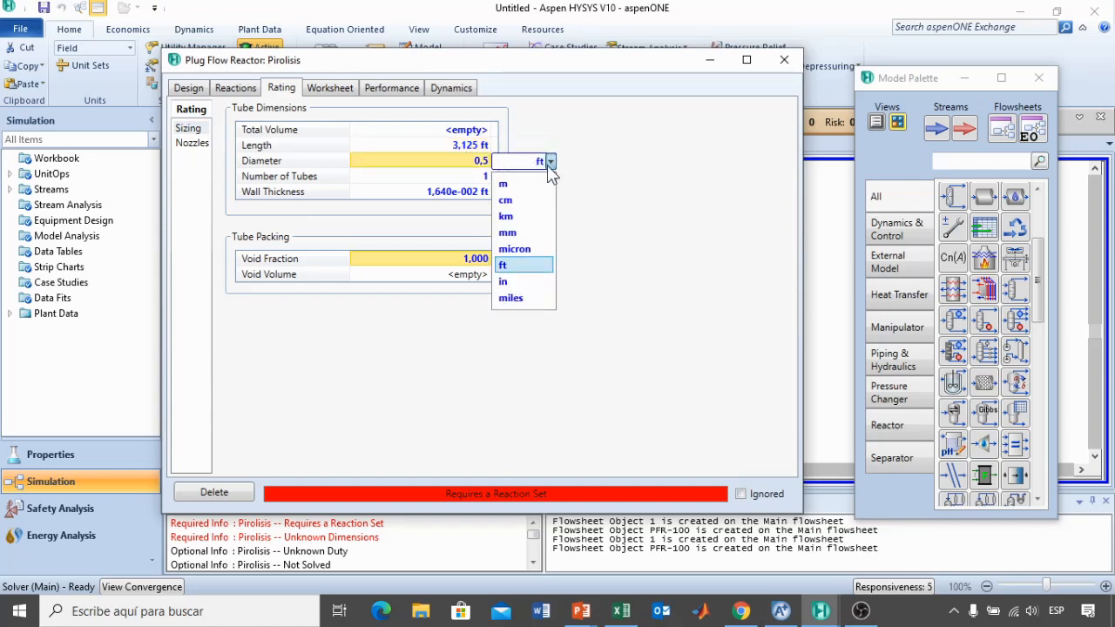
pyautogui.click(505, 282)
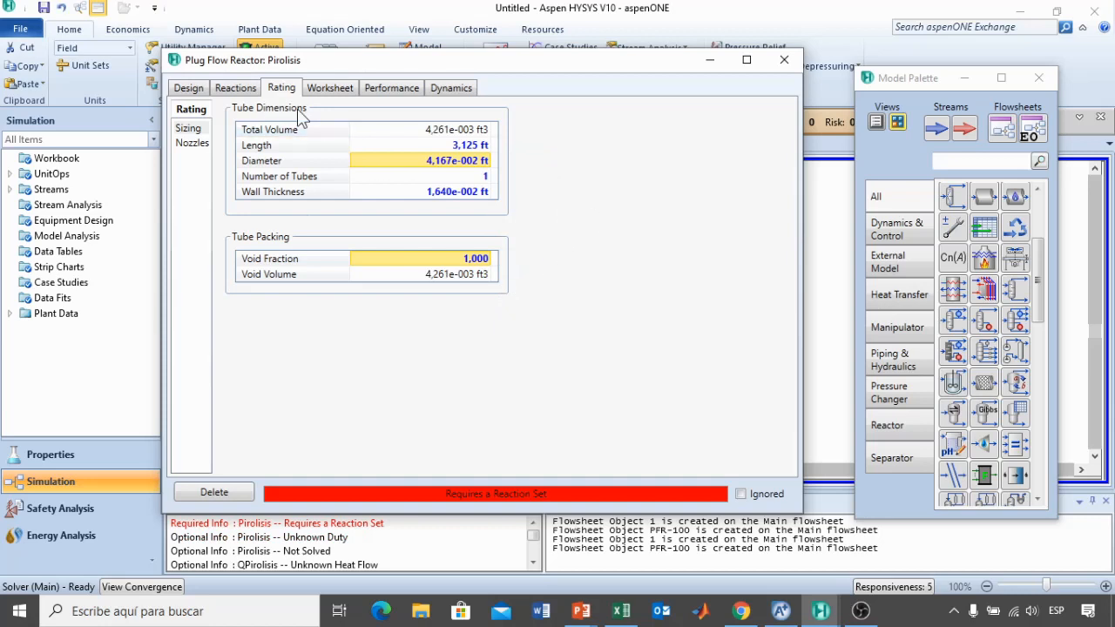
# - Assign reaction set Set-1 to the Pirolisis reactor
pyautogui.click(235, 88)
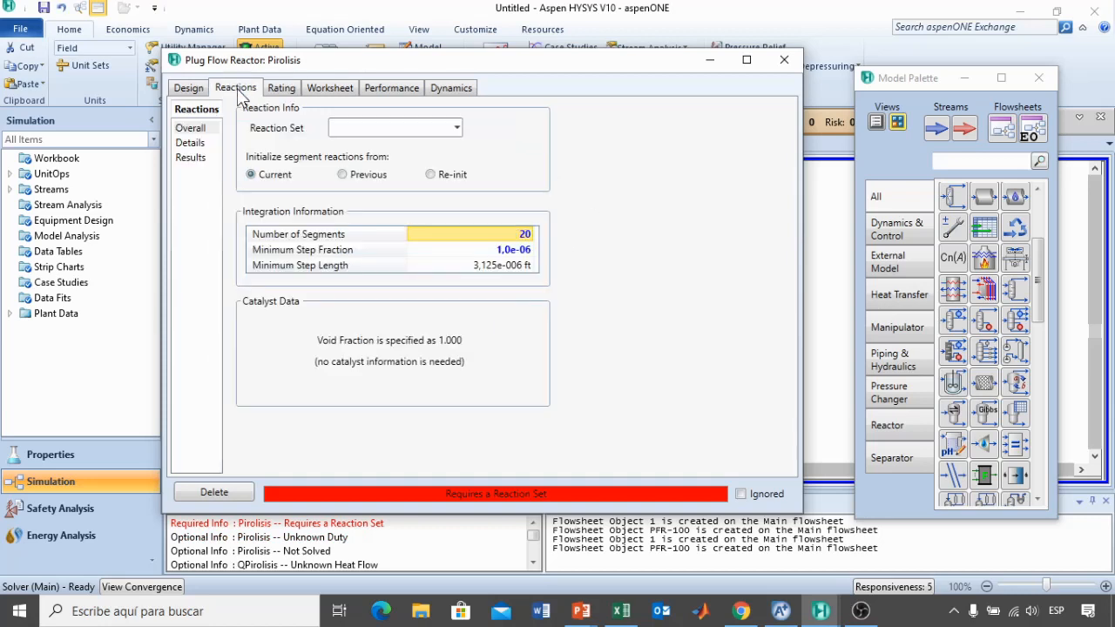
pyautogui.click(458, 128)
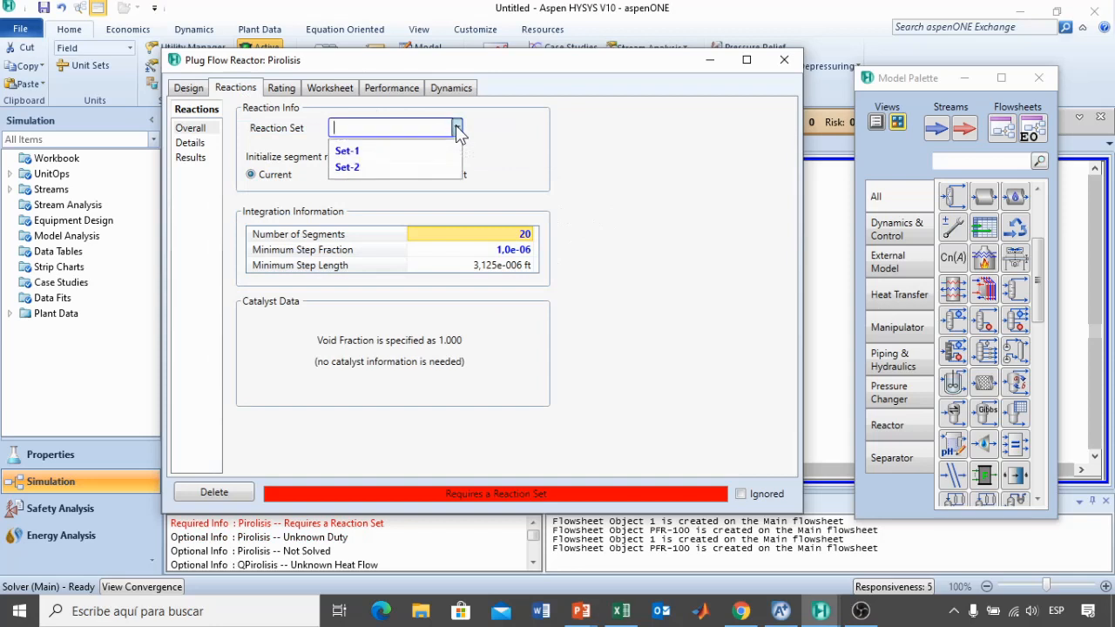
pyautogui.click(356, 152)
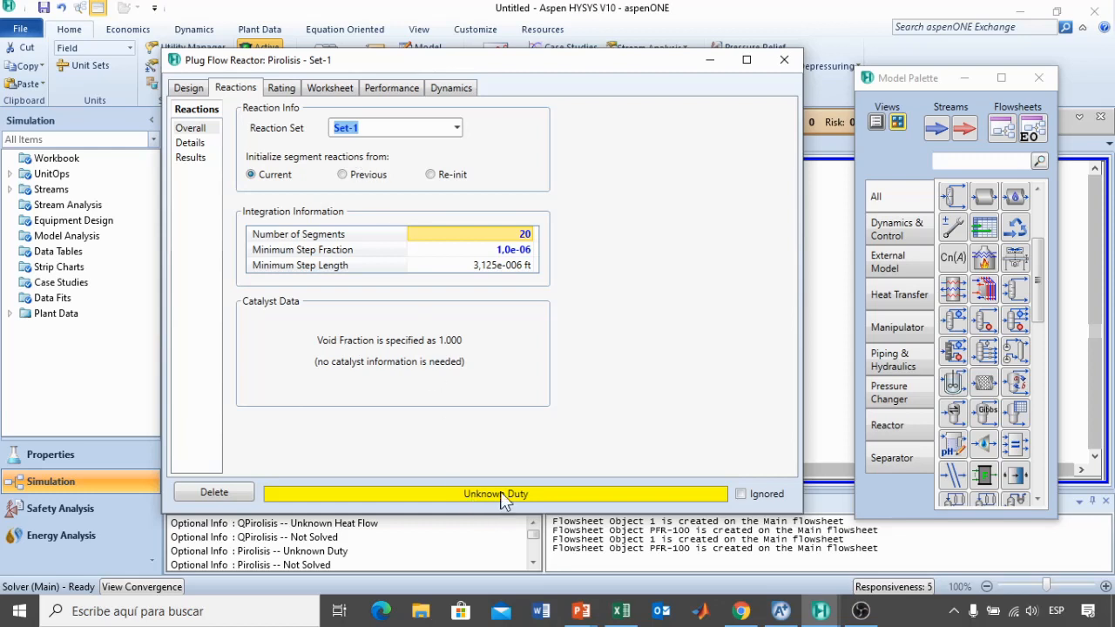
# - Set the temperature of the Bifenilo outlet stream to 1400 F in the reactor's worksheet
pyautogui.click(329, 88)
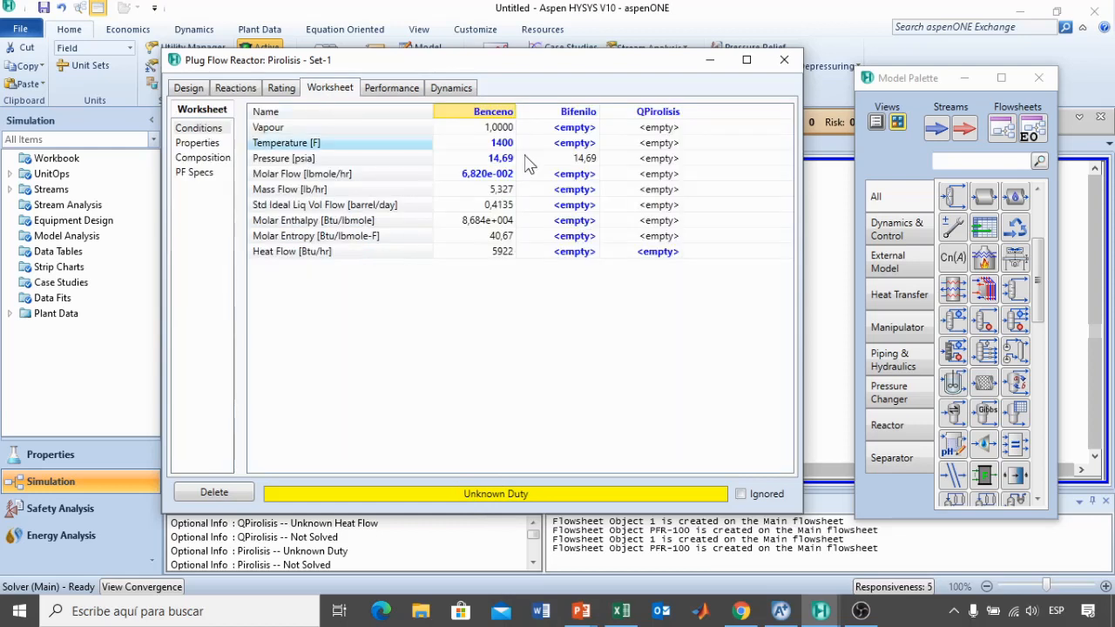
pyautogui.click(584, 144)
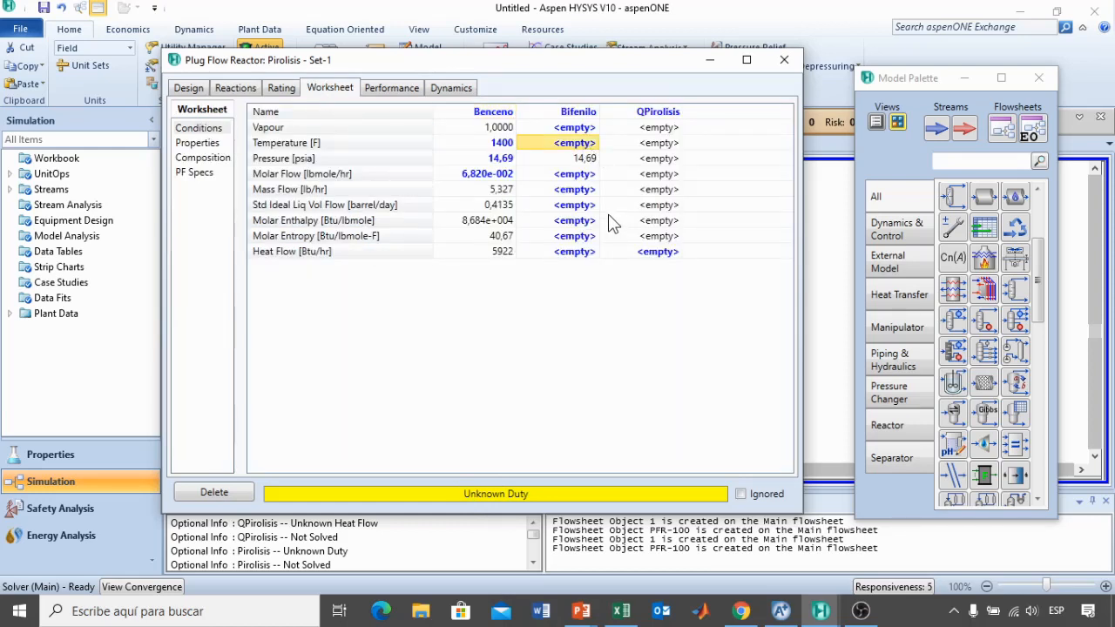
pyautogui.write('14')
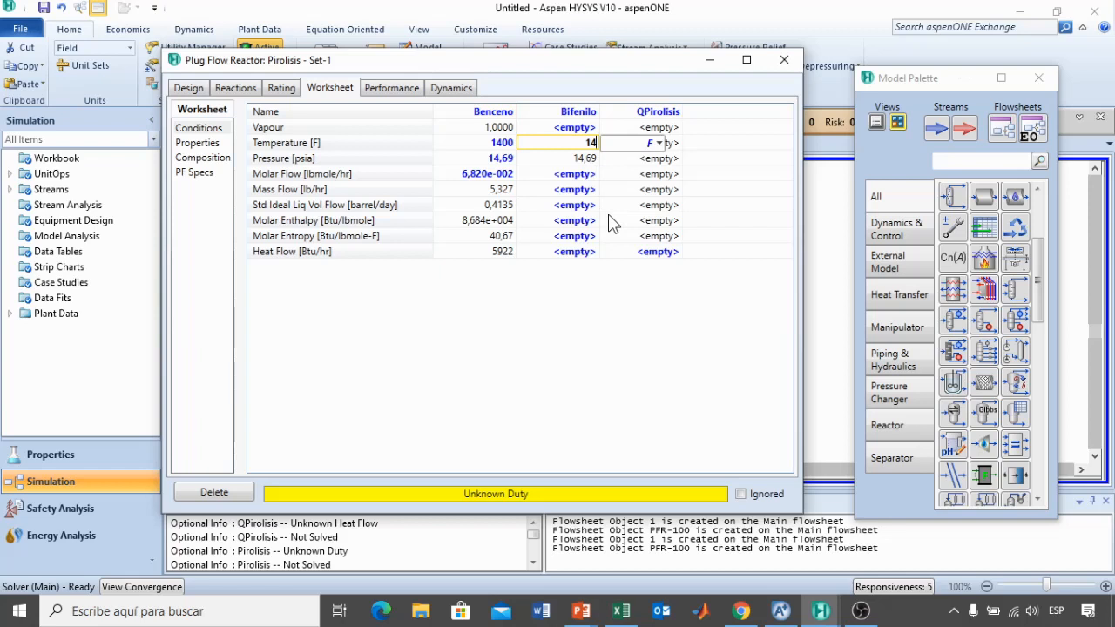
pyautogui.write('00')
pyautogui.press('Return')
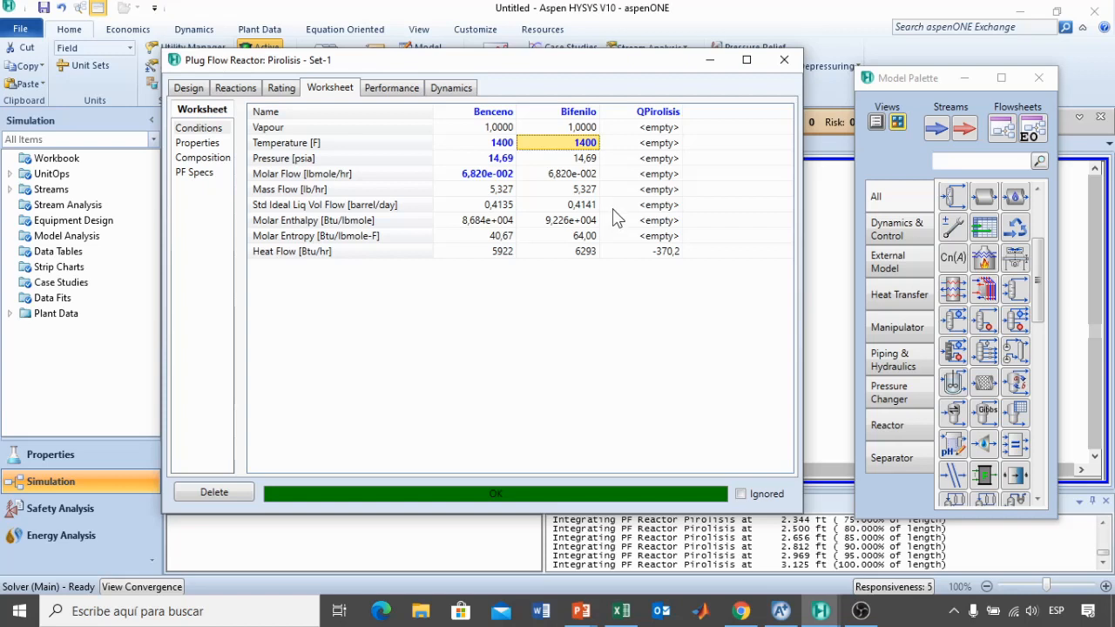
# - Examine the composition profile along the Pirolisis reactor's length, as molar flows and as mole fractions
pyautogui.click(403, 89)
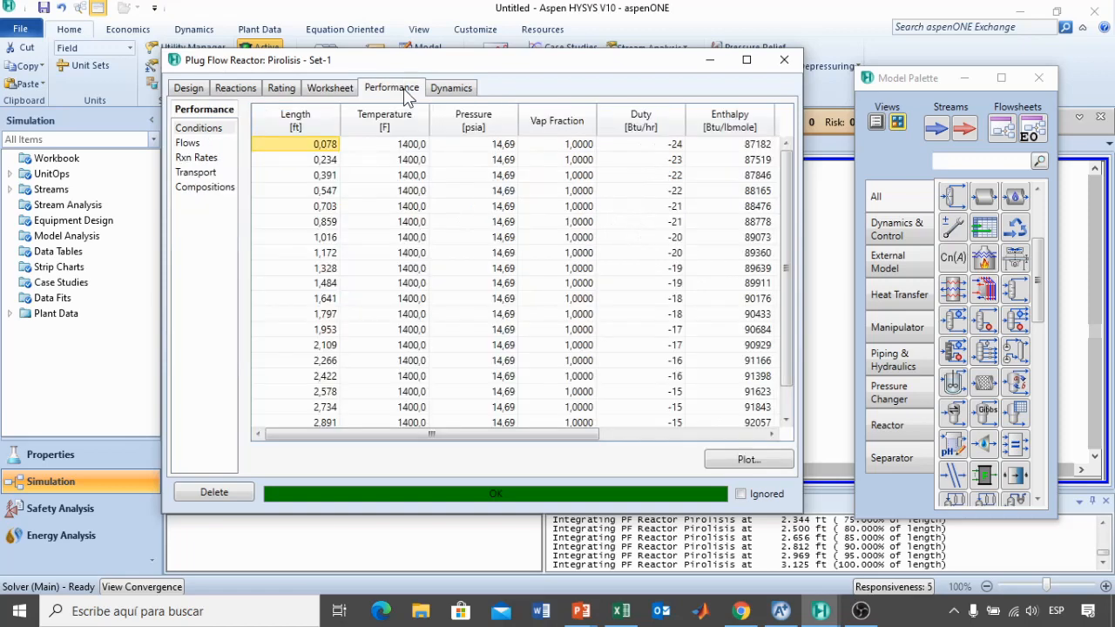
pyautogui.click(217, 191)
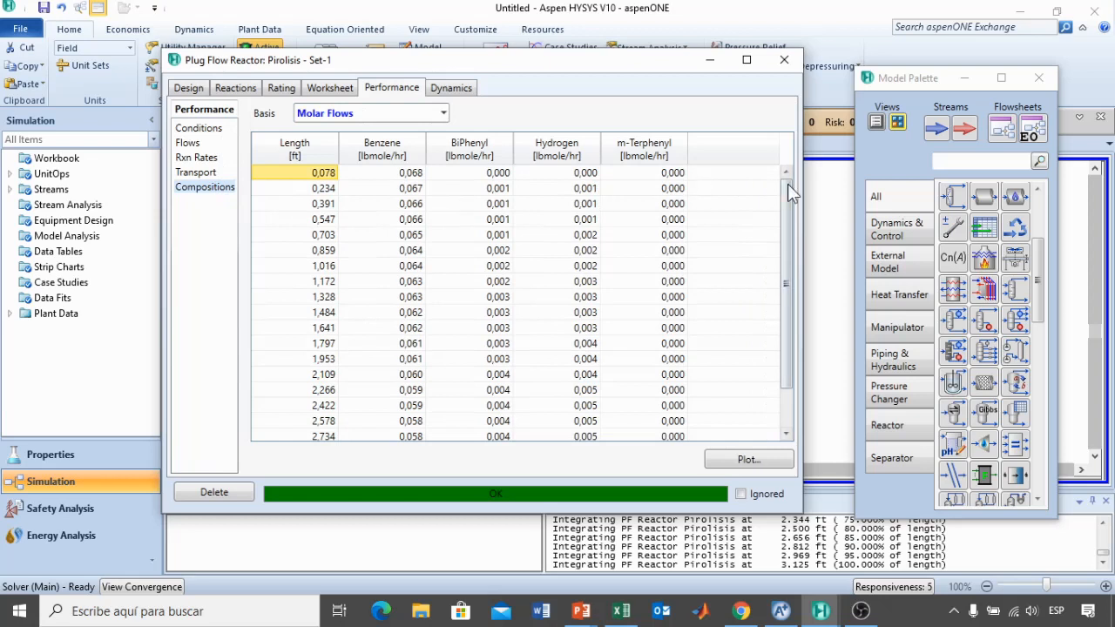
pyautogui.moveTo(789, 190); pyautogui.dragTo(793, 280)
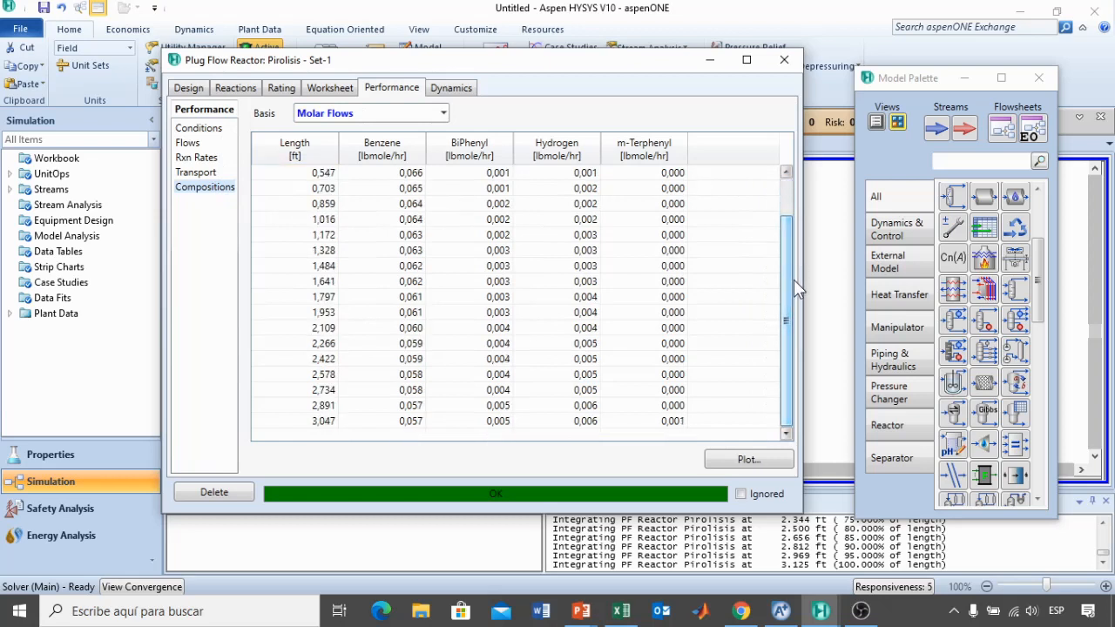
pyautogui.click(444, 113)
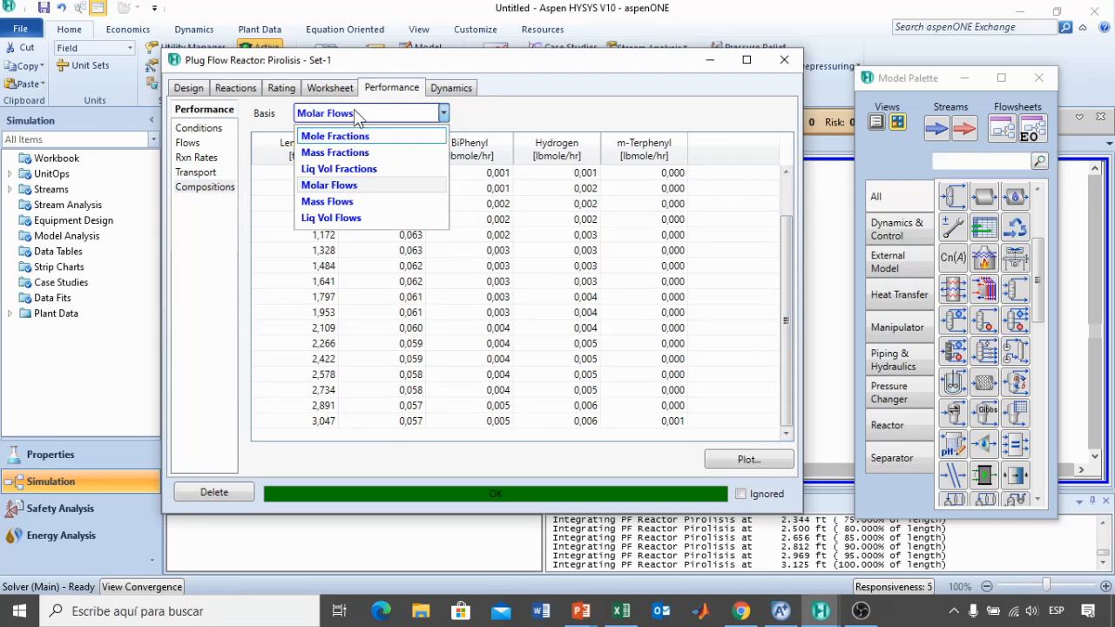
pyautogui.click(359, 138)
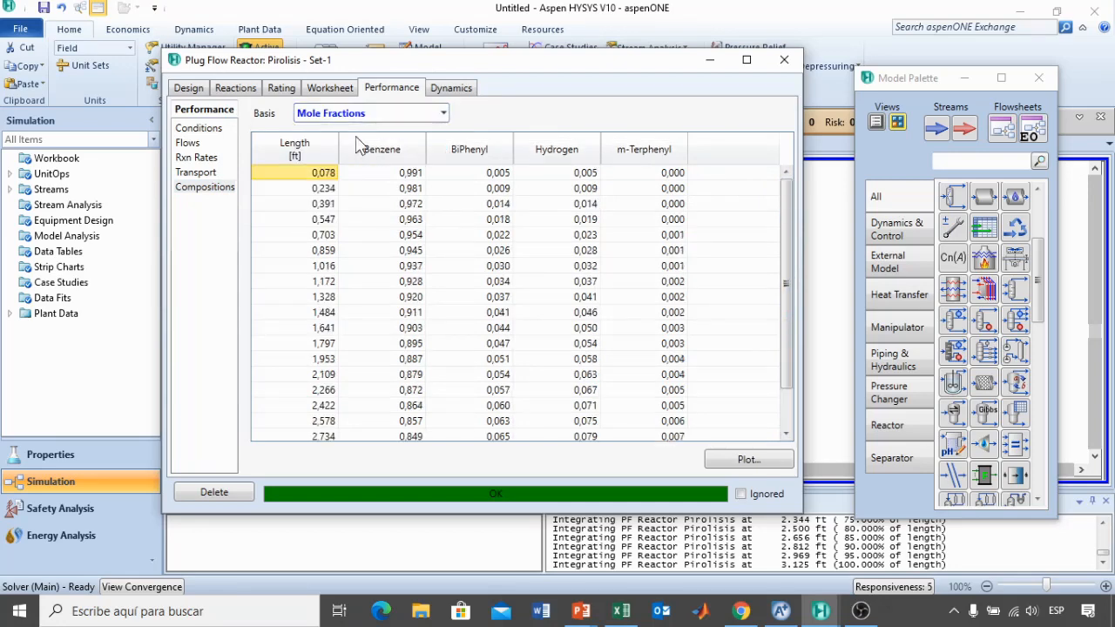
pyautogui.moveTo(787, 273); pyautogui.dragTo(790, 347)
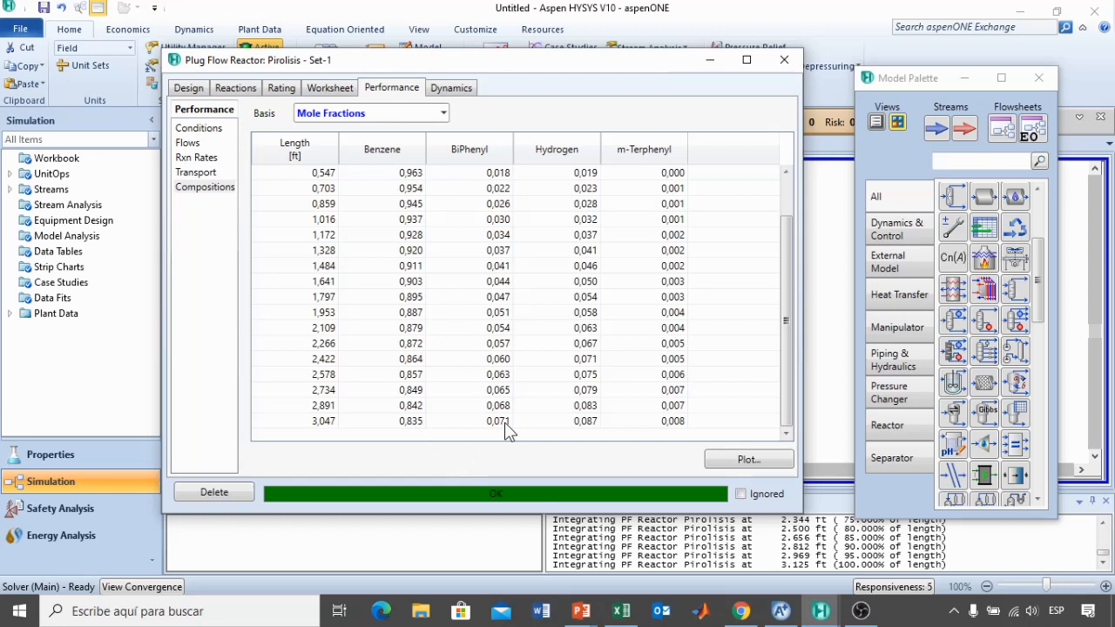
# - Plot the mole fraction profiles of Benzene, BiPhenyl, Hydrogen and m-Terphenyl along the Pirolisis reactor's length
pyautogui.click(746, 461)
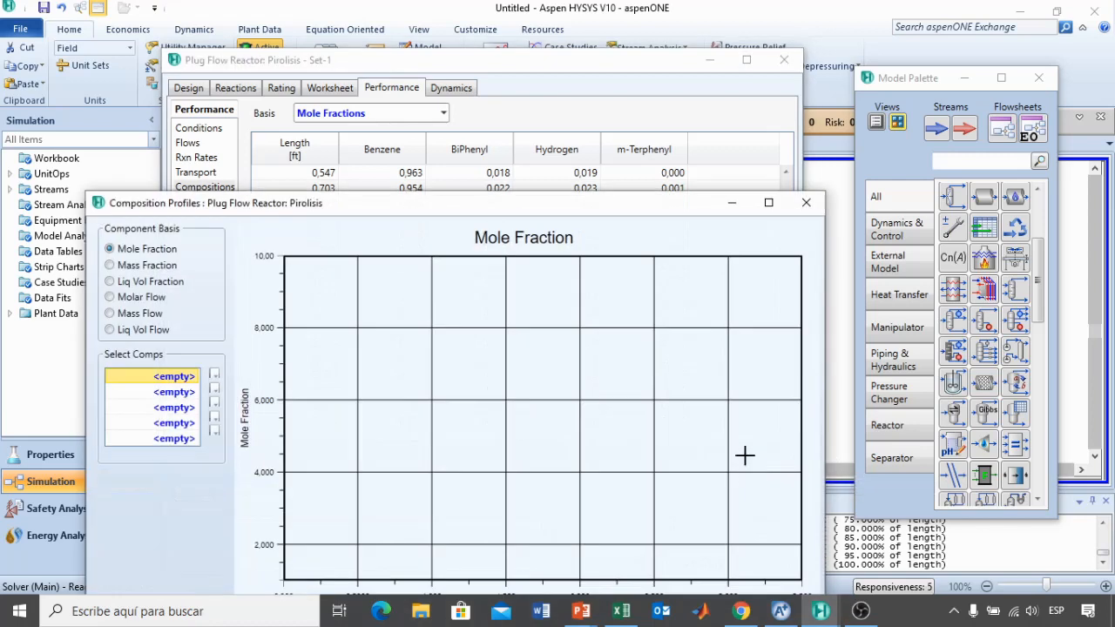
pyautogui.moveTo(462, 202); pyautogui.dragTo(473, 76)
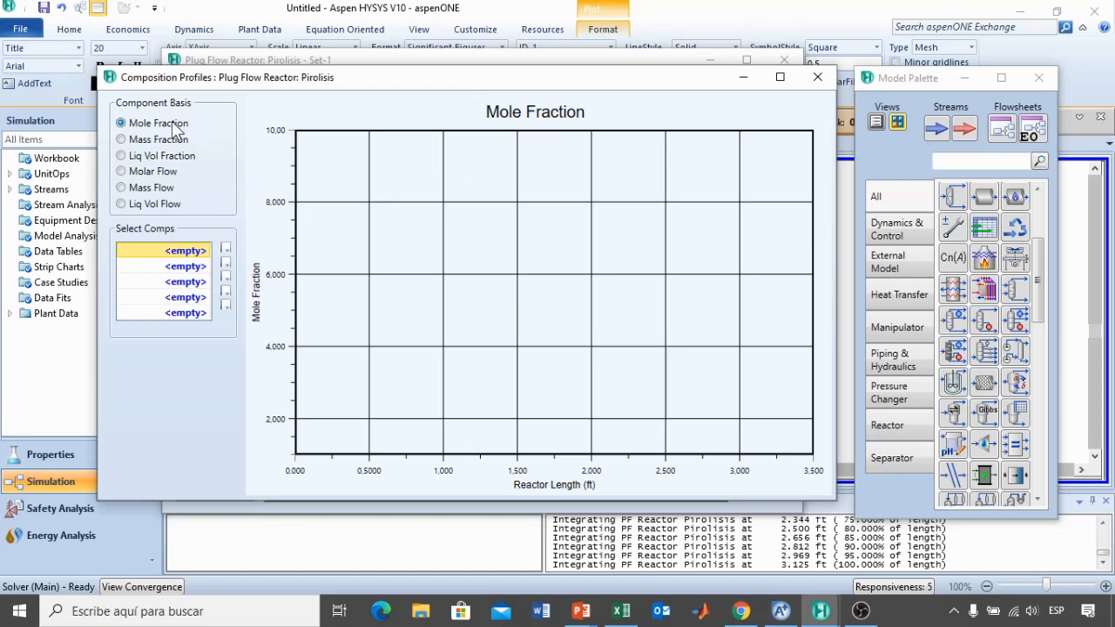
pyautogui.click(204, 250)
pyautogui.click(205, 250)
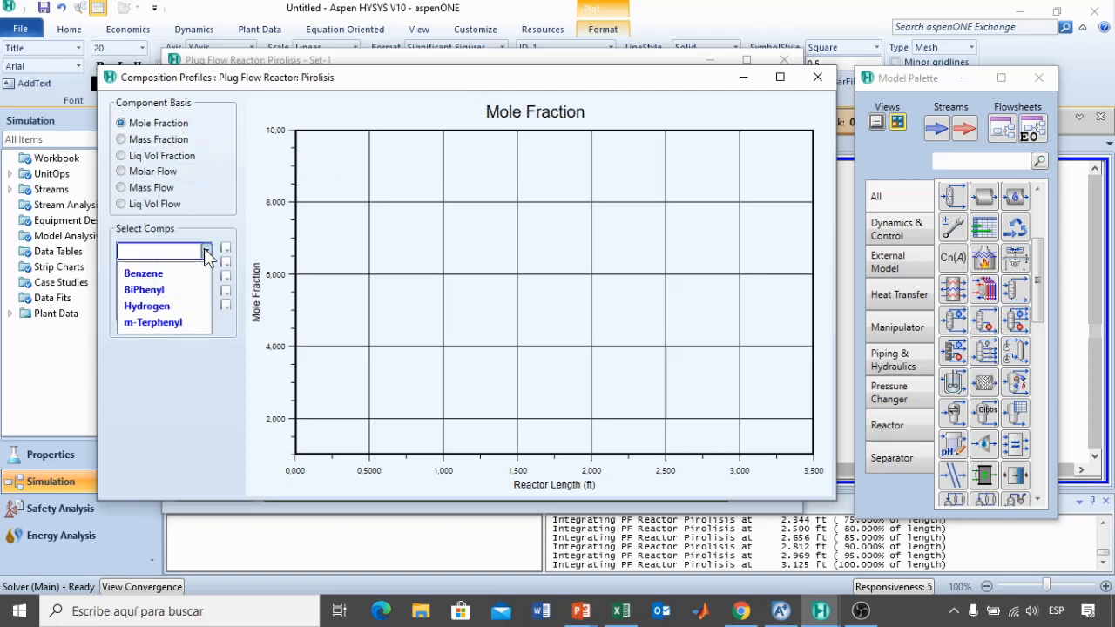
pyautogui.click(168, 270)
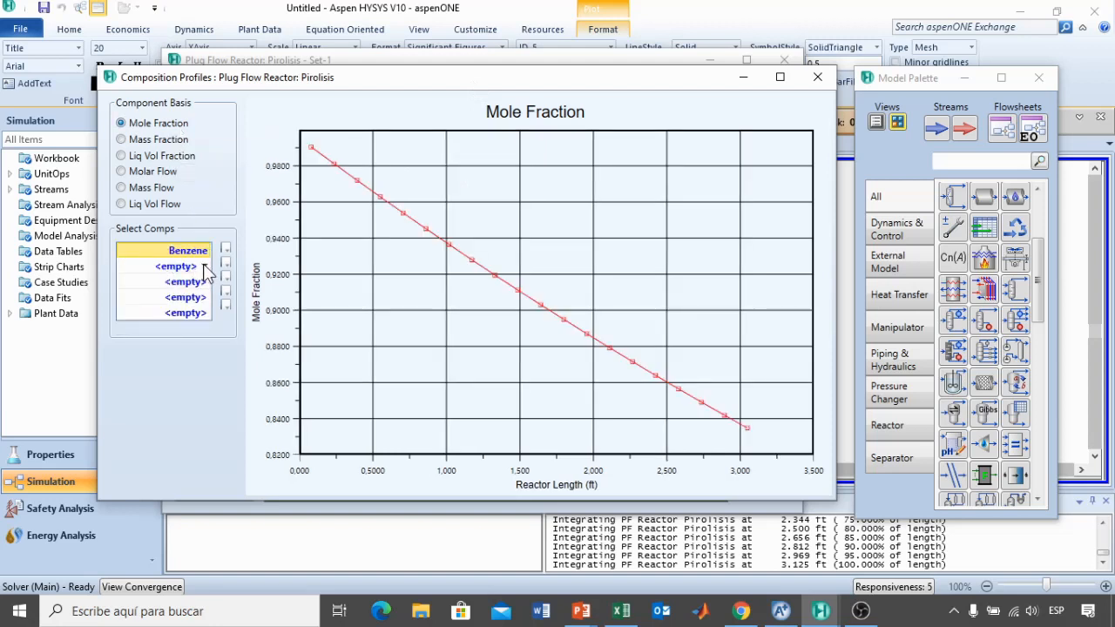
pyautogui.click(205, 265)
pyautogui.click(181, 294)
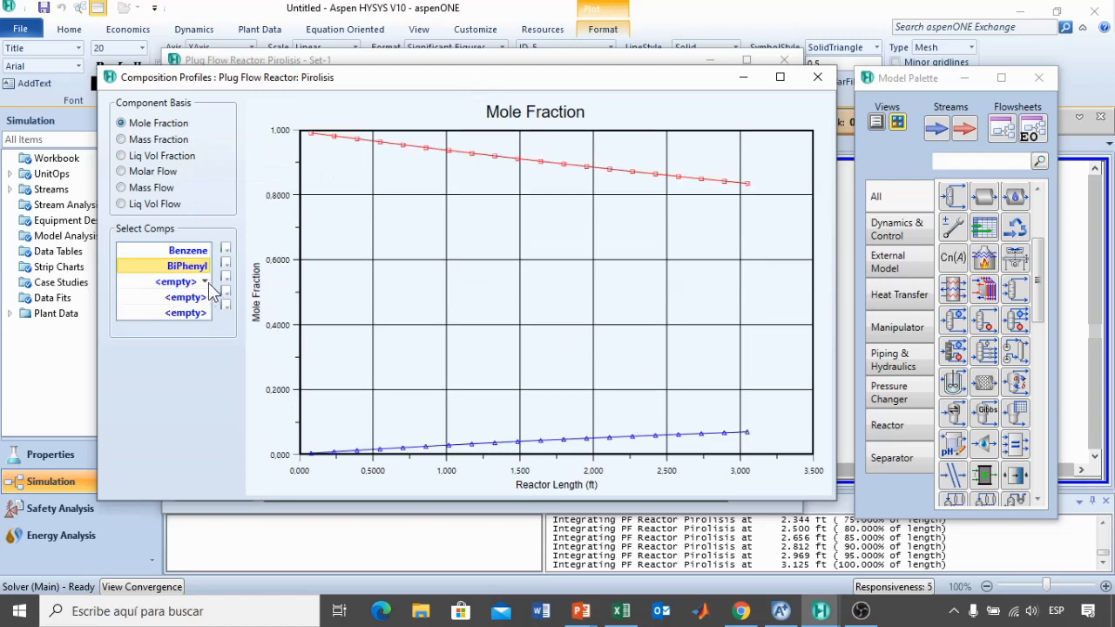
pyautogui.click(206, 281)
pyautogui.click(168, 300)
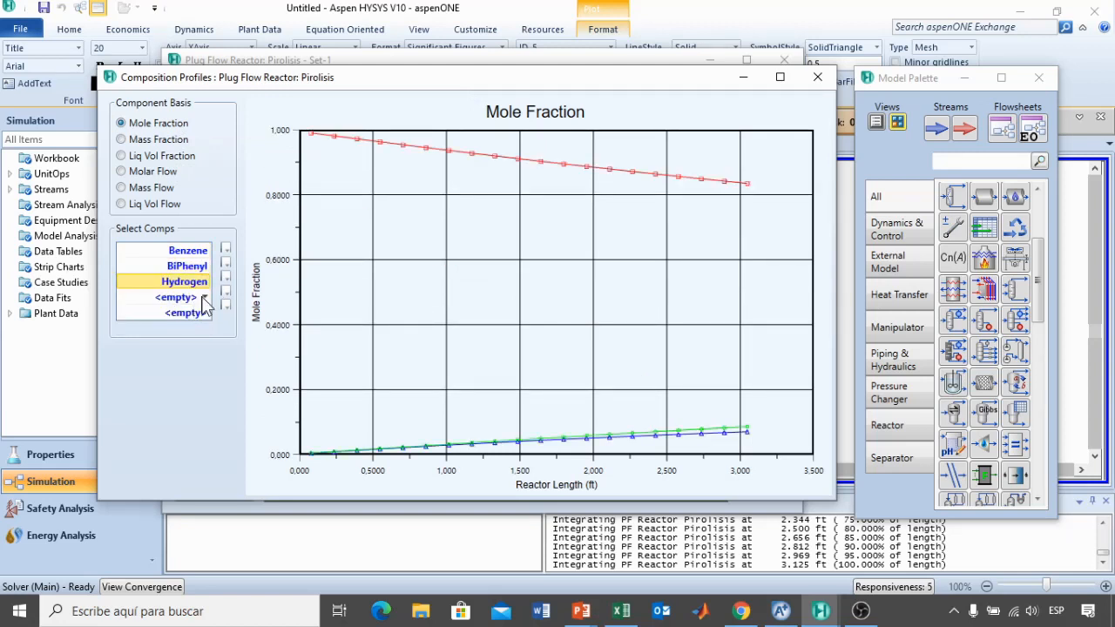
pyautogui.click(205, 297)
pyautogui.click(165, 319)
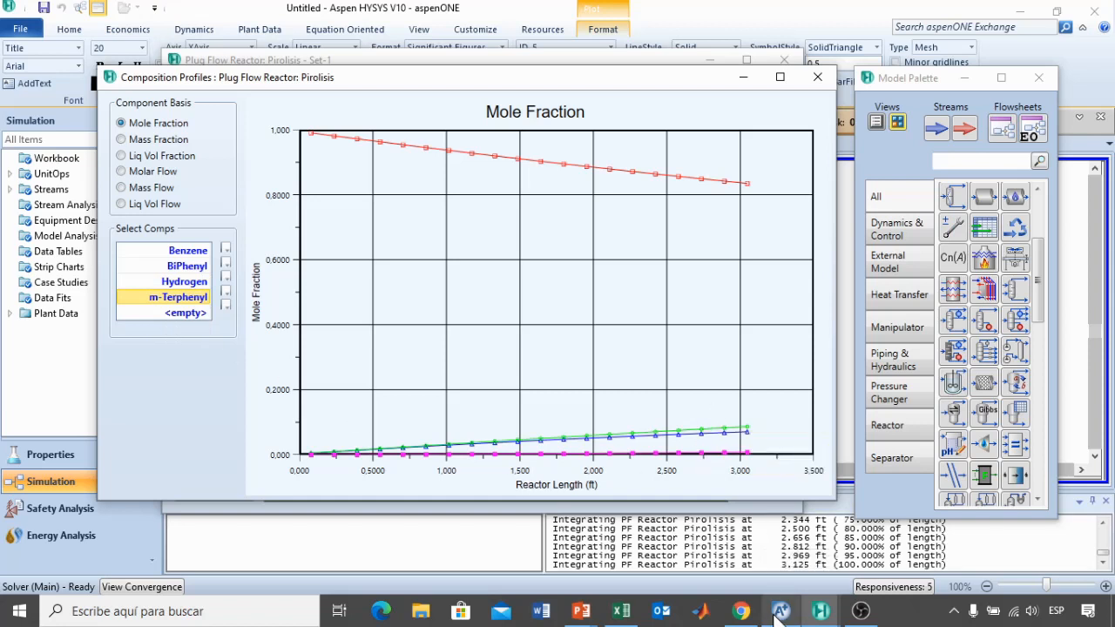
# - Switch to Aspen Plus and view the PIROLIS block's composition plot to compare it with the HYSYS profiles
pyautogui.moveTo(778, 615)
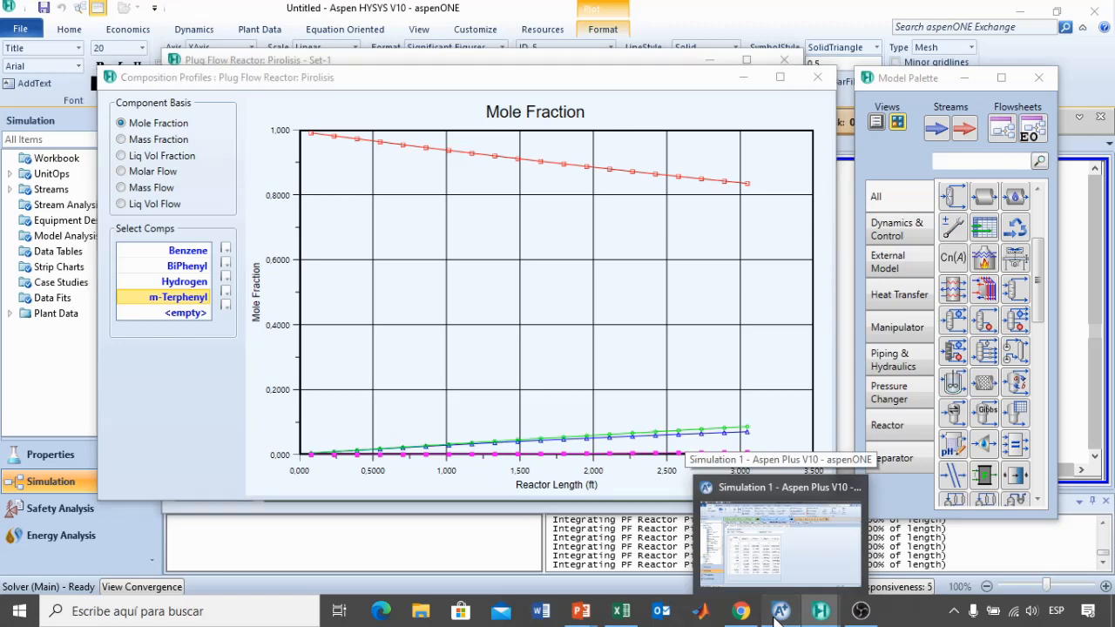
pyautogui.click(790, 515)
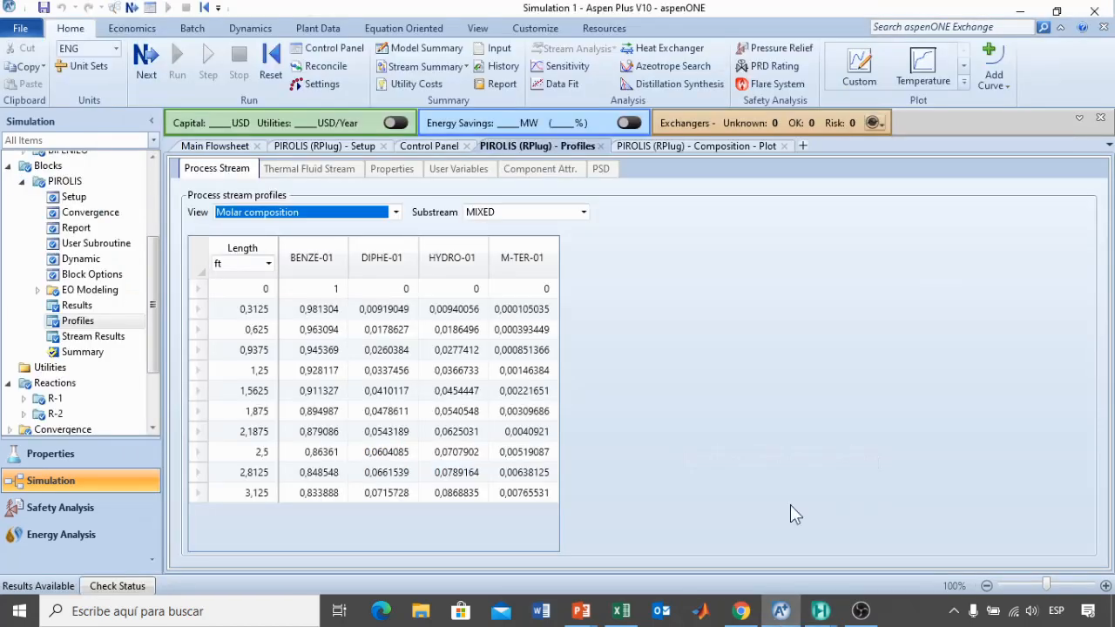
pyautogui.click(713, 146)
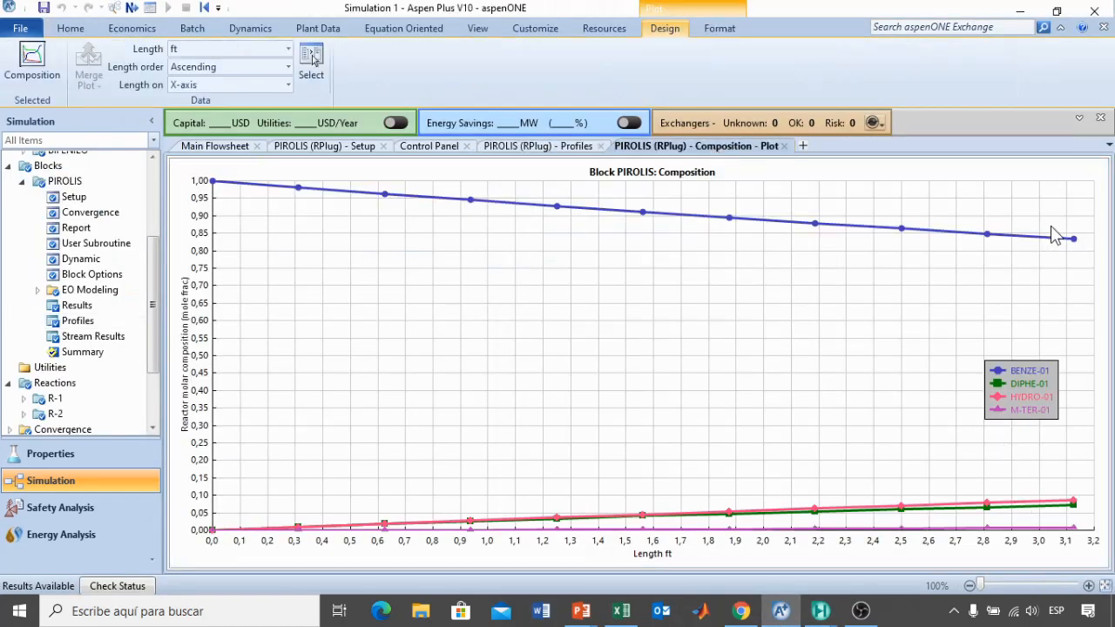
pyautogui.moveTo(819, 616)
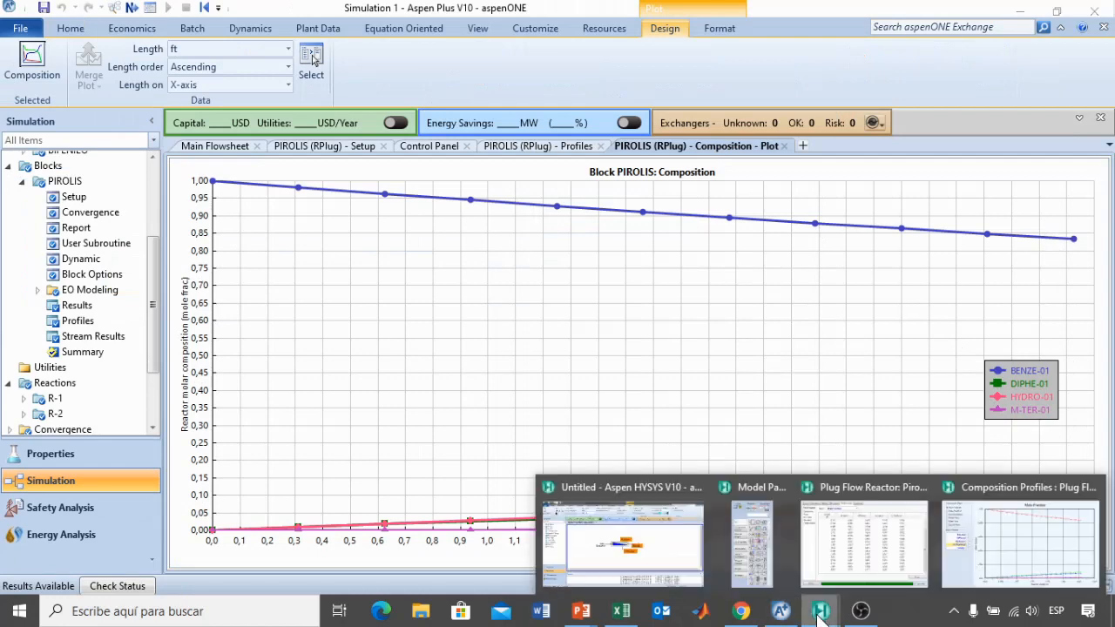
# - Switch back to Aspen HYSYS, close the Composition Profiles plot and assign reaction set Set-2 to the Pirolisis reactor
pyautogui.click(984, 546)
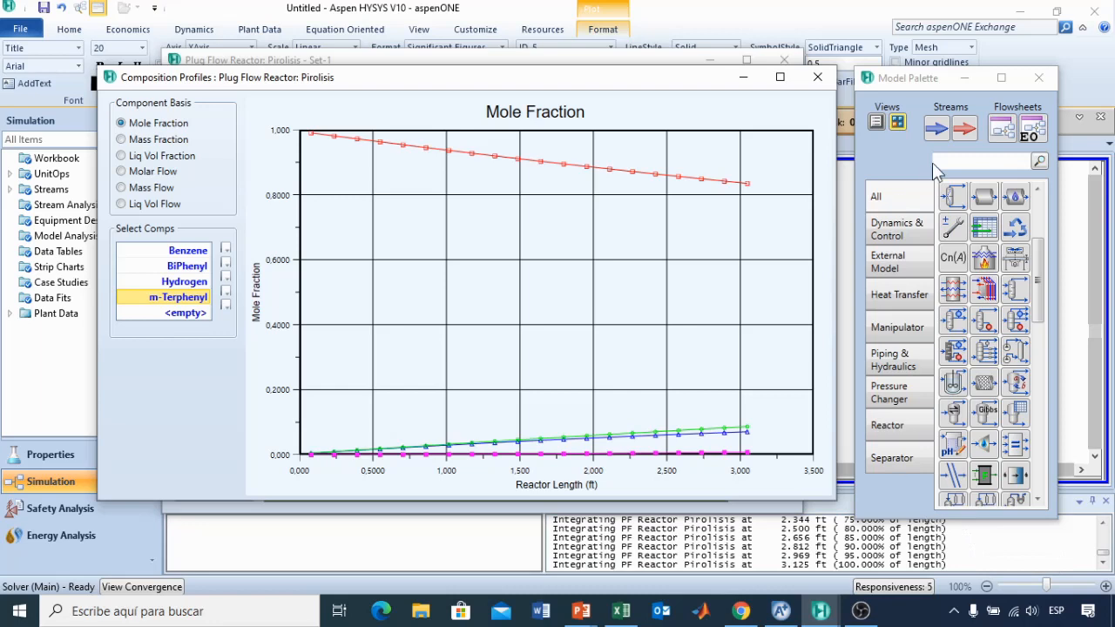
pyautogui.click(818, 77)
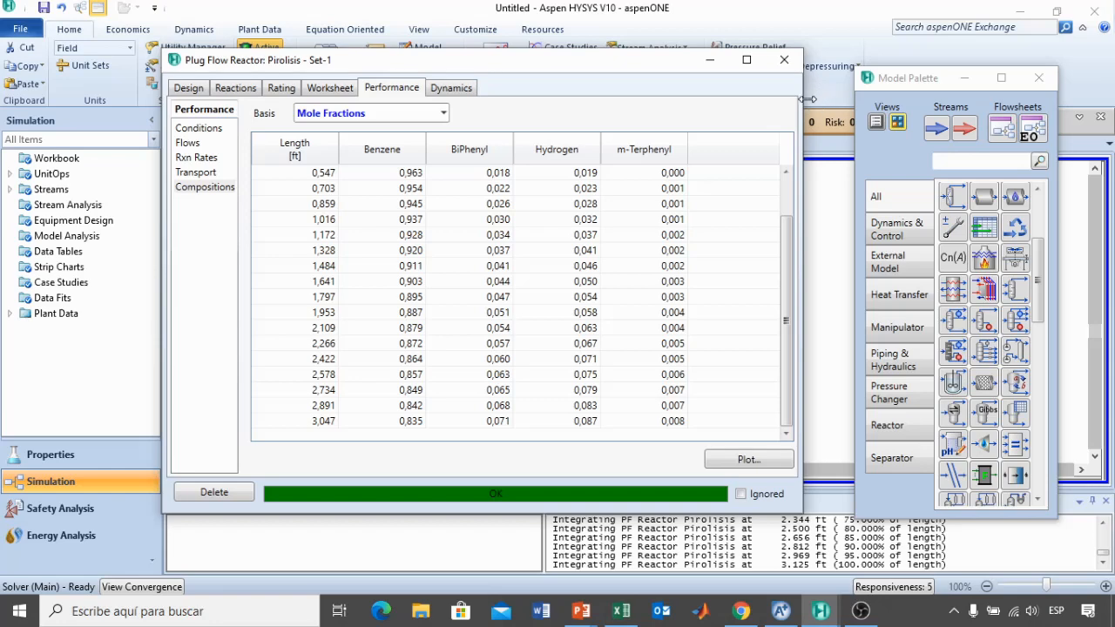
pyautogui.moveTo(293, 66); pyautogui.dragTo(308, 81)
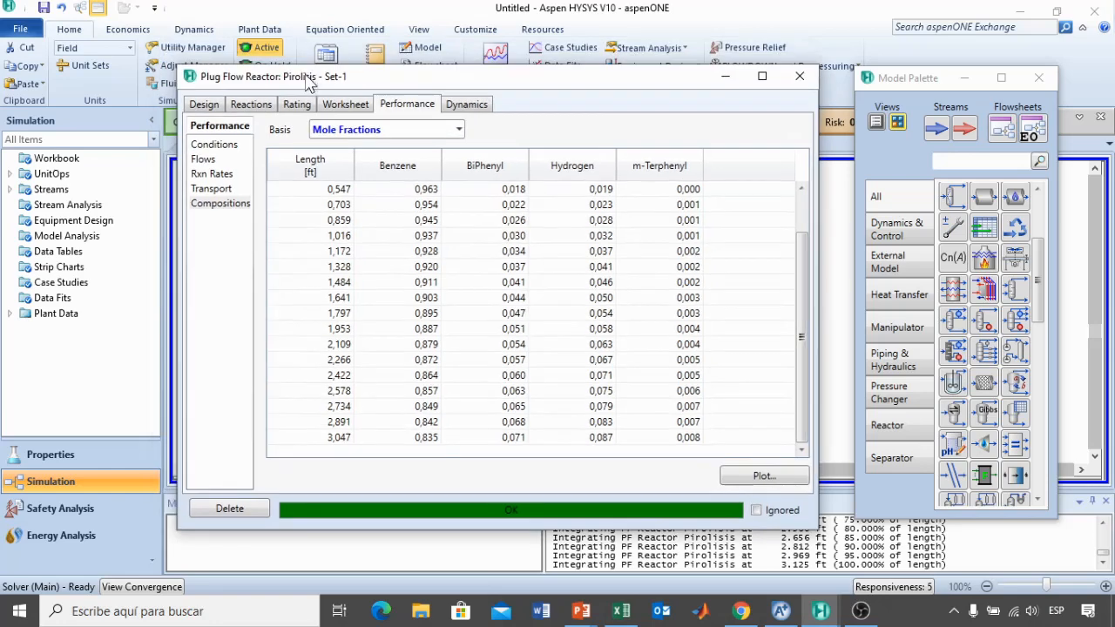
pyautogui.click(252, 105)
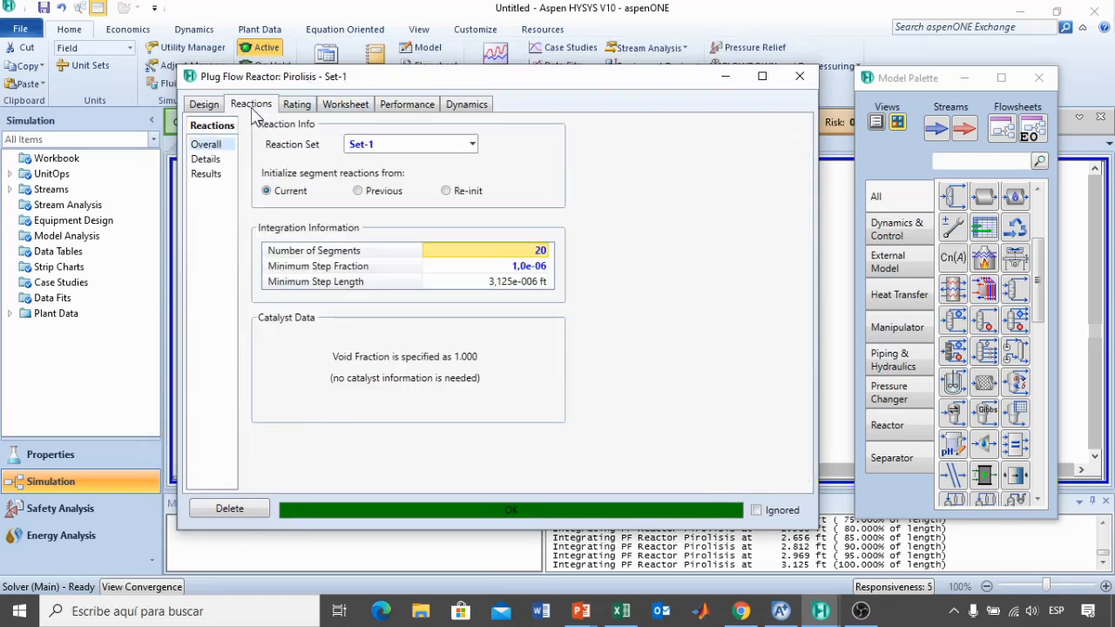
pyautogui.click(473, 145)
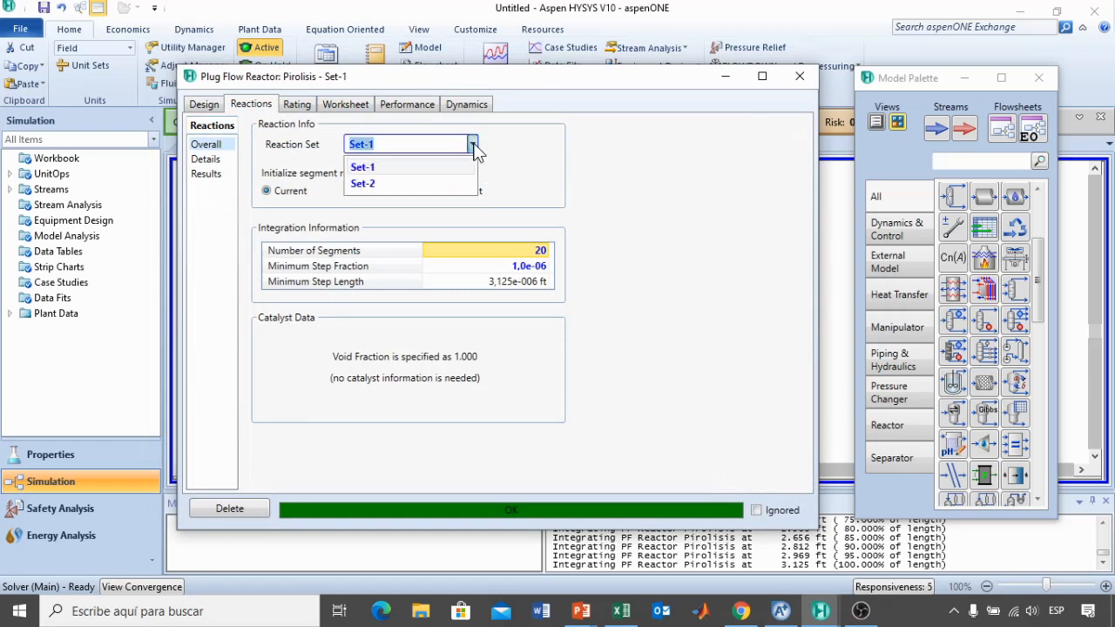
pyautogui.click(381, 185)
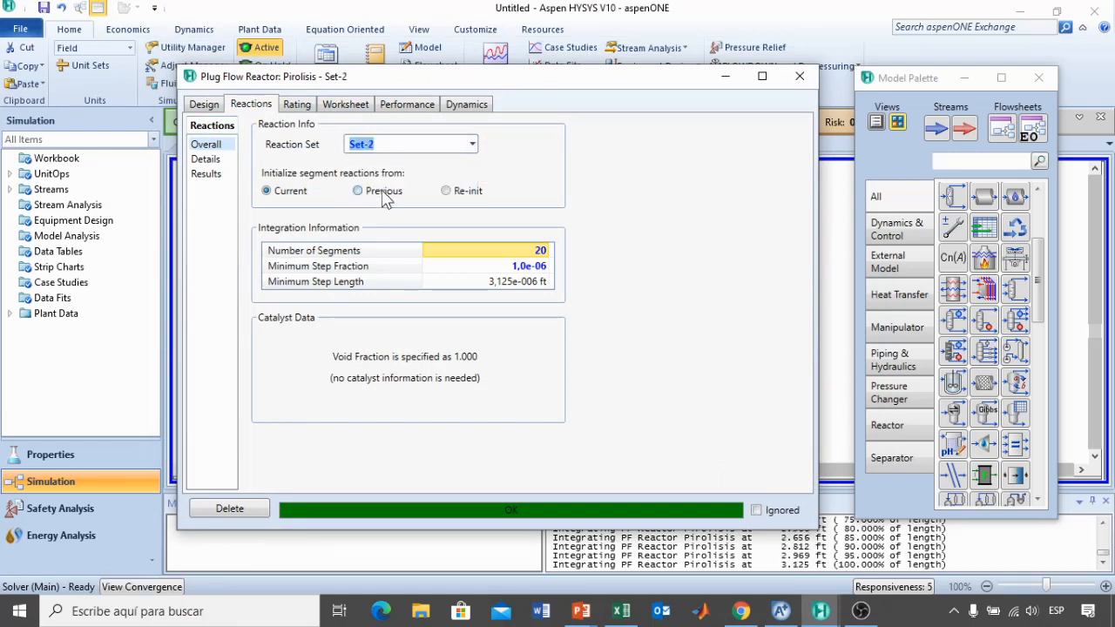
pyautogui.click(654, 309)
# - Examine the Pirolisis reactor's mole fractions along its length with Set-2, in the compositions table and as a plot
pyautogui.click(407, 105)
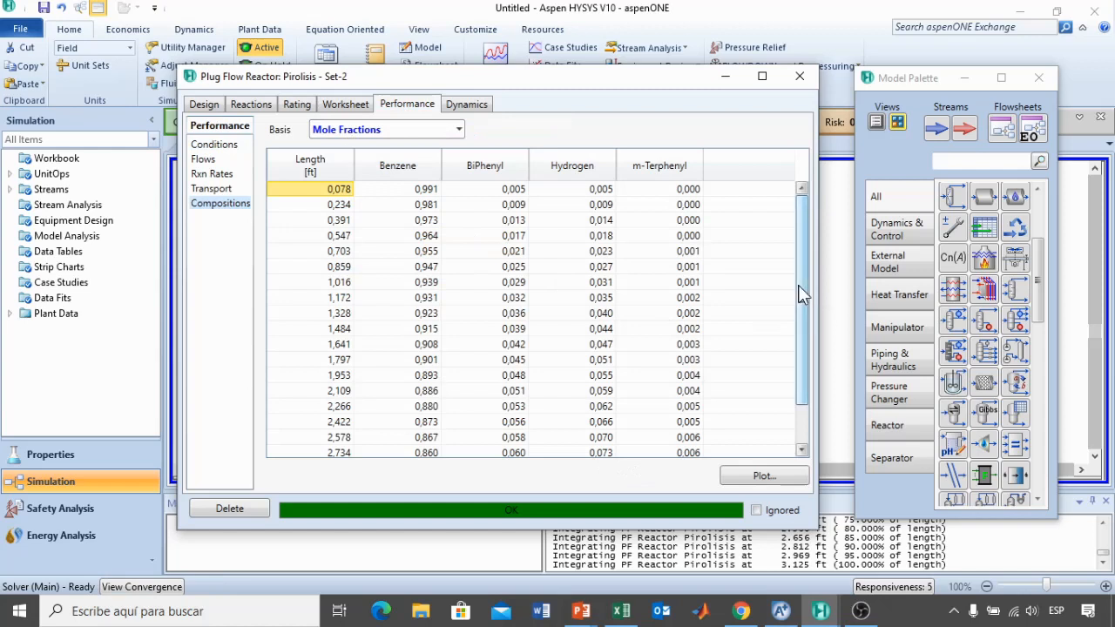
pyautogui.moveTo(798, 285); pyautogui.dragTo(811, 360)
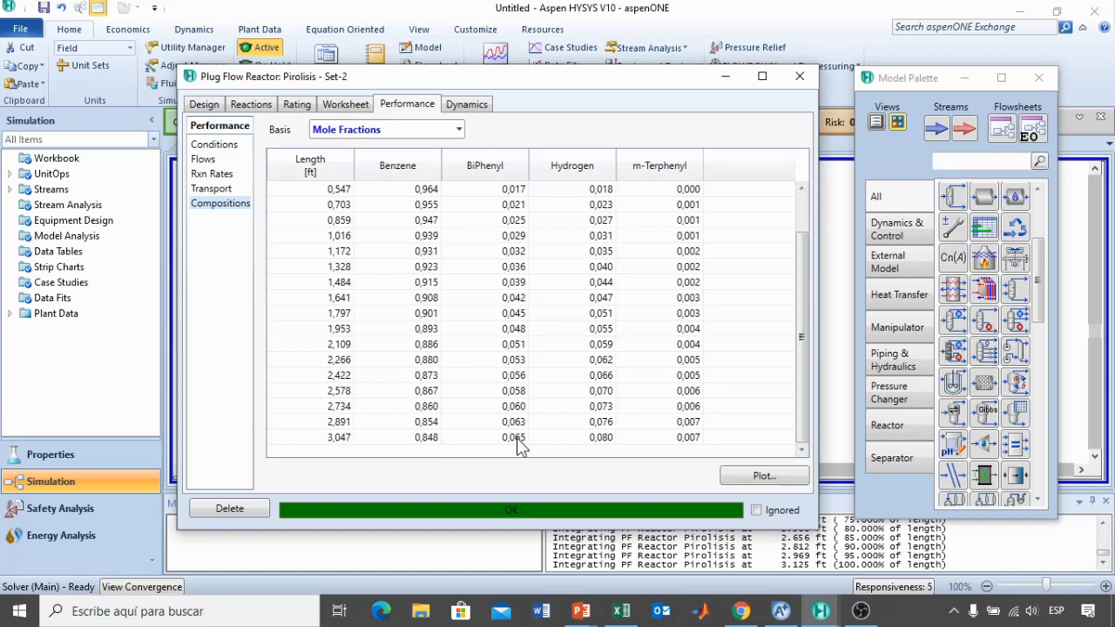
pyautogui.click(745, 475)
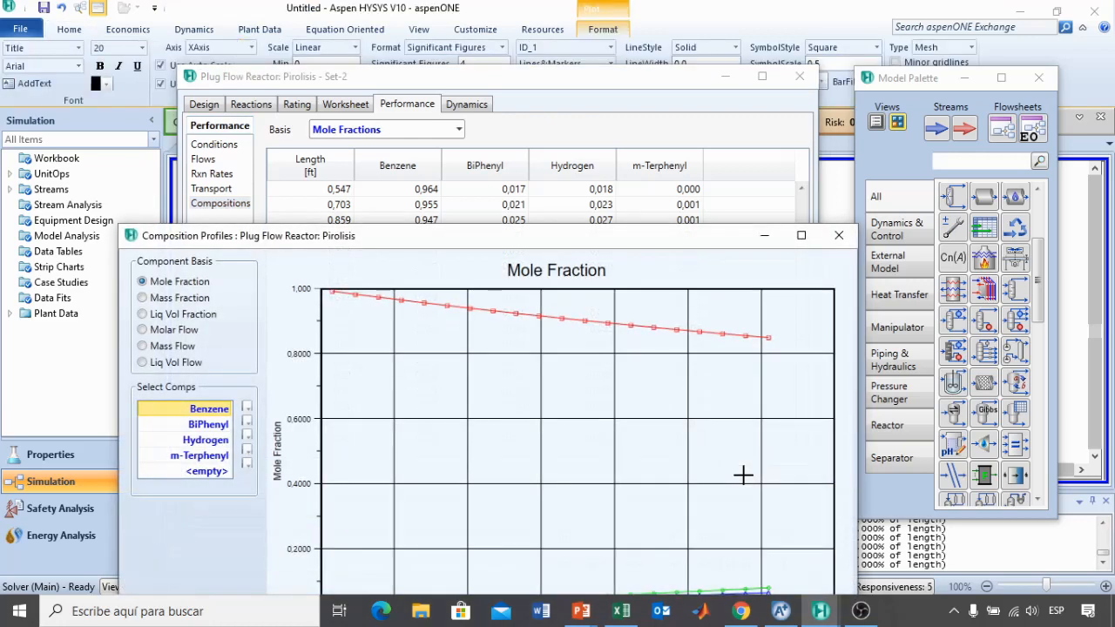
pyautogui.moveTo(547, 243); pyautogui.dragTo(559, 62)
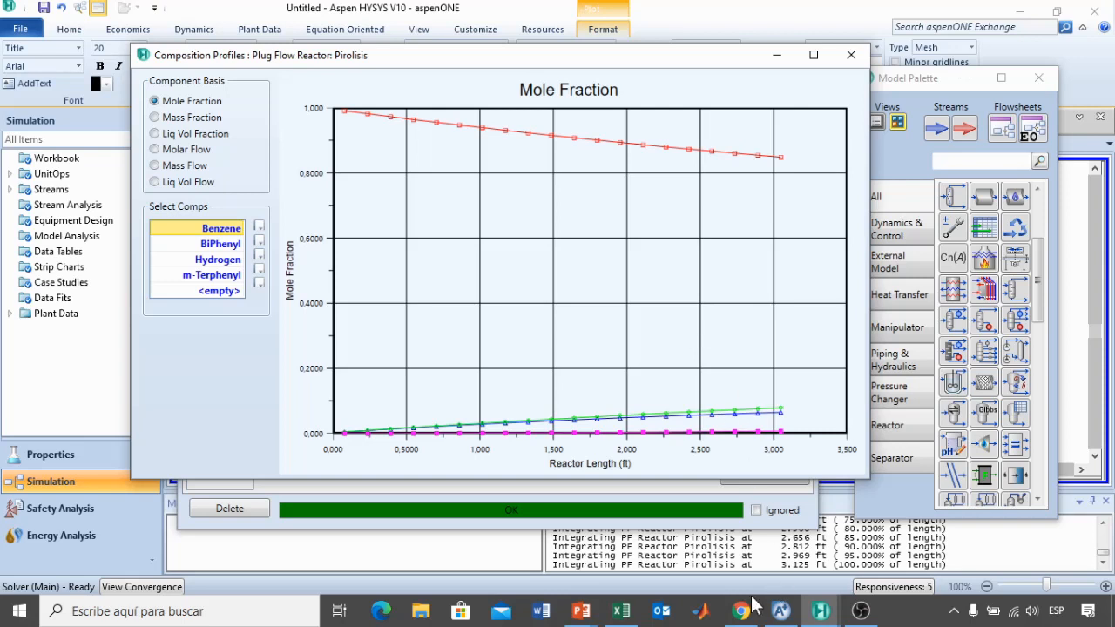
# - Switch to the PowerPoint slide show to compare the simulated compositions with the experimental data at 1400 °F and 1 atm
pyautogui.moveTo(579, 611)
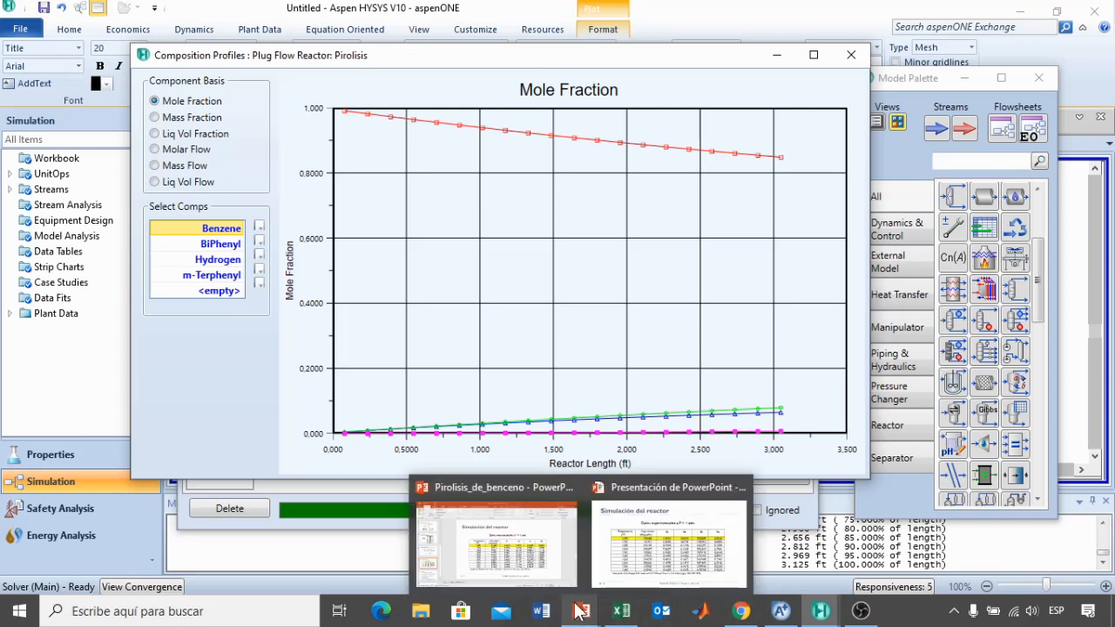
pyautogui.click(620, 558)
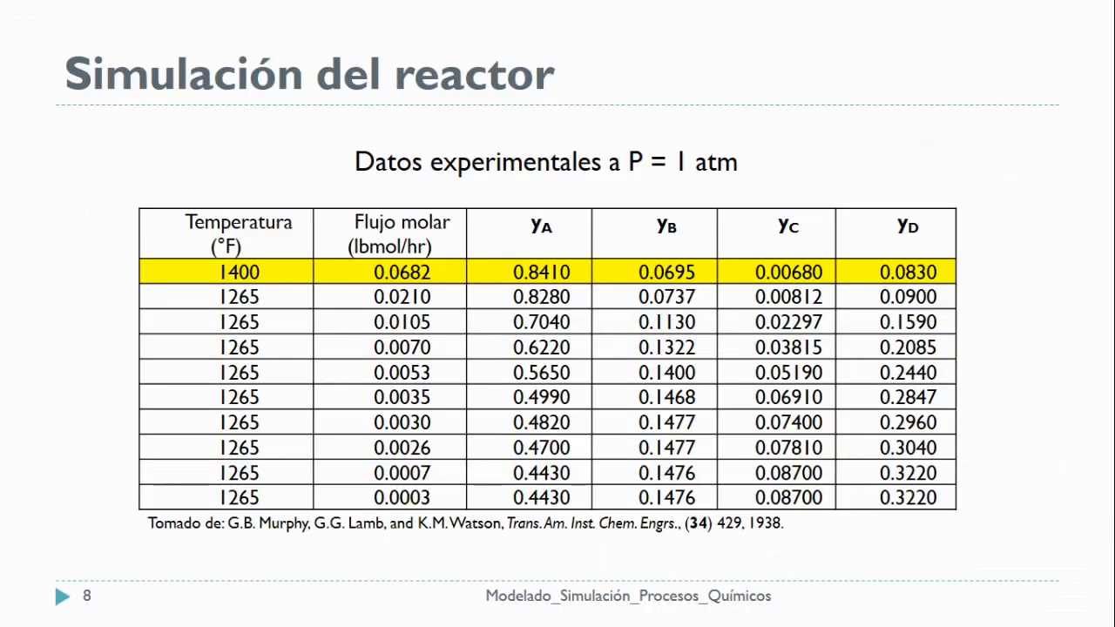